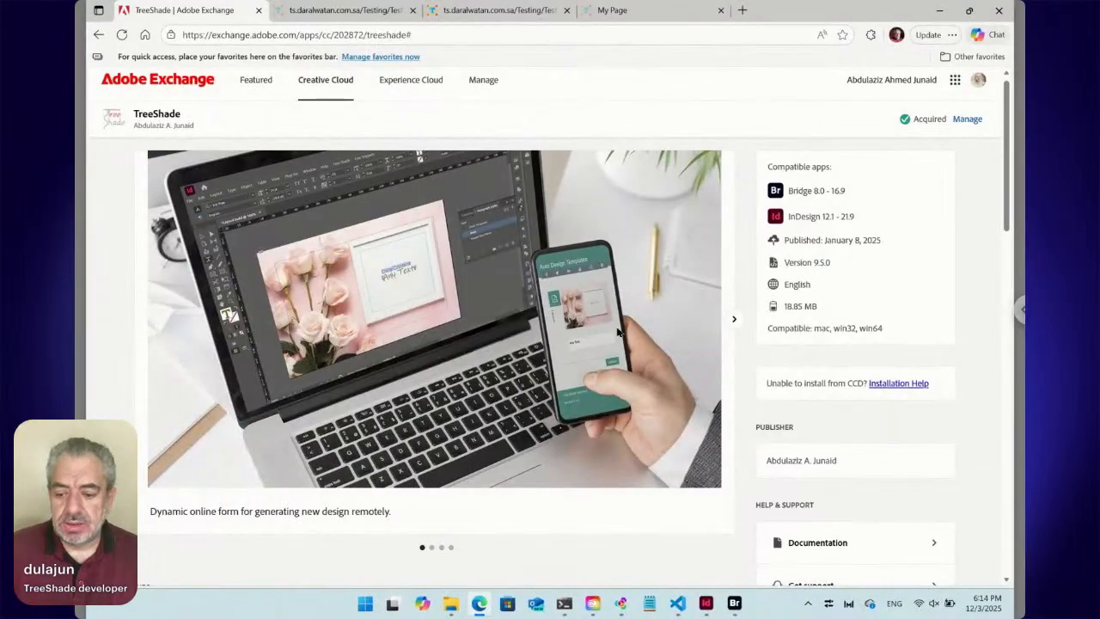
# Step: Switch to Adobe Bridge and check whether the Tree Shade extension is enabled
pyautogui.click(735, 603)
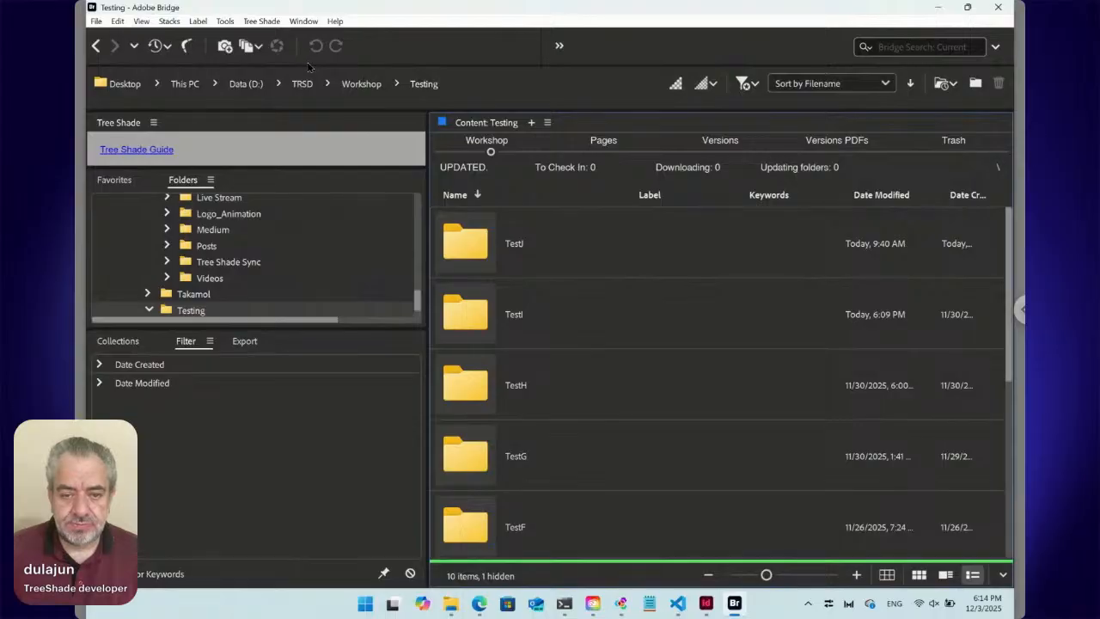
pyautogui.click(304, 22)
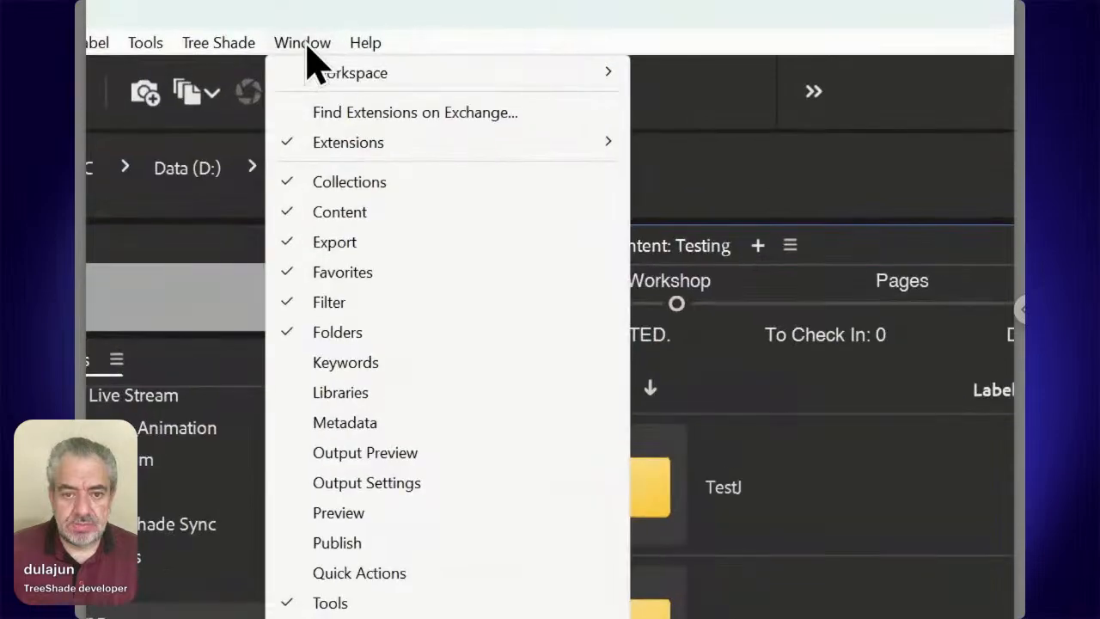
pyautogui.moveTo(338, 140)
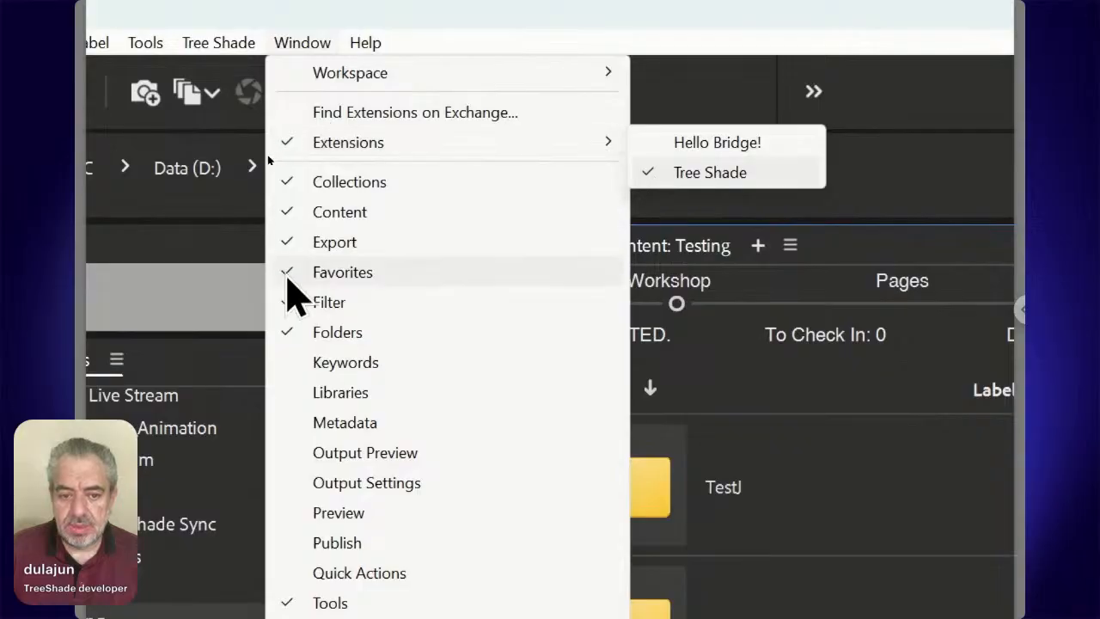
pyautogui.click(212, 318)
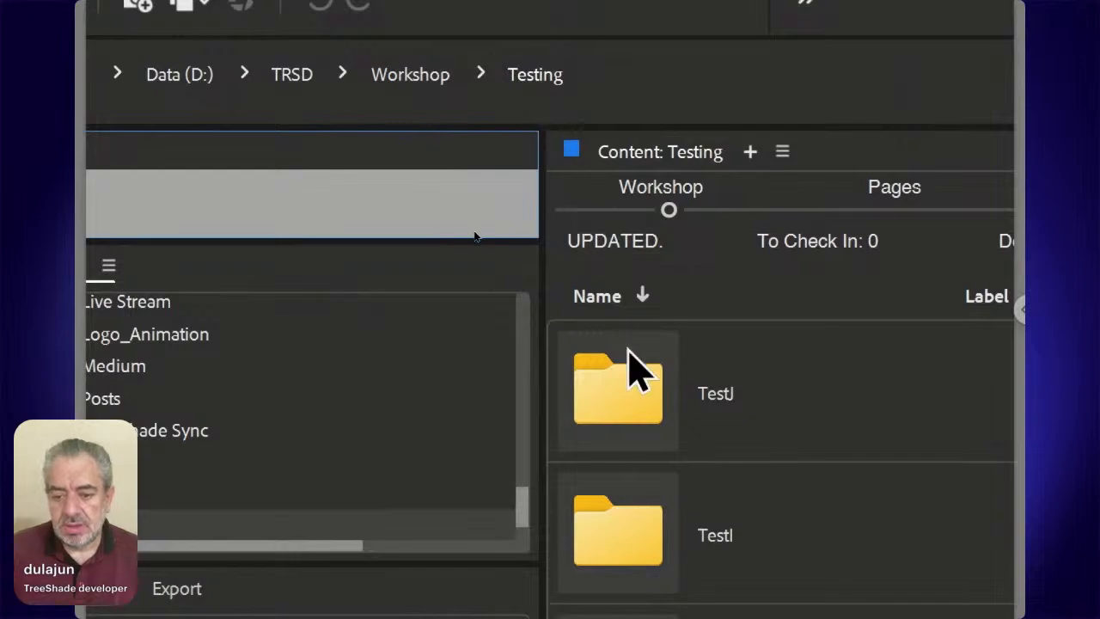
# Step: Create a folder named TestK in the Testing folder, sort the contents in ascending order, and open the new folder
pyautogui.click(636, 394)
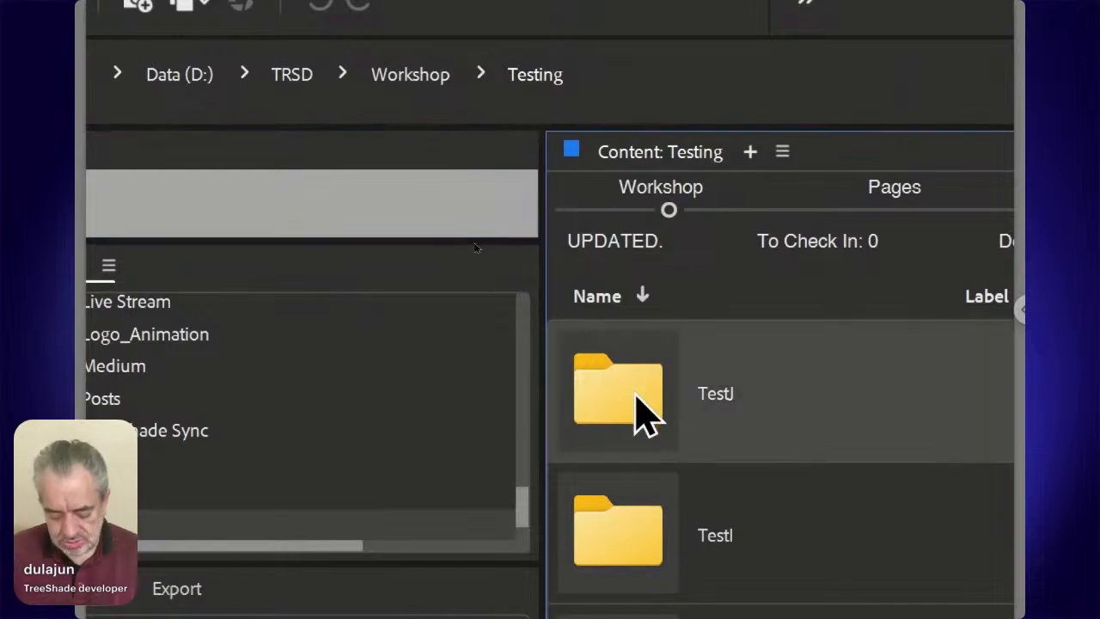
pyautogui.scroll(-5, 647, 417)
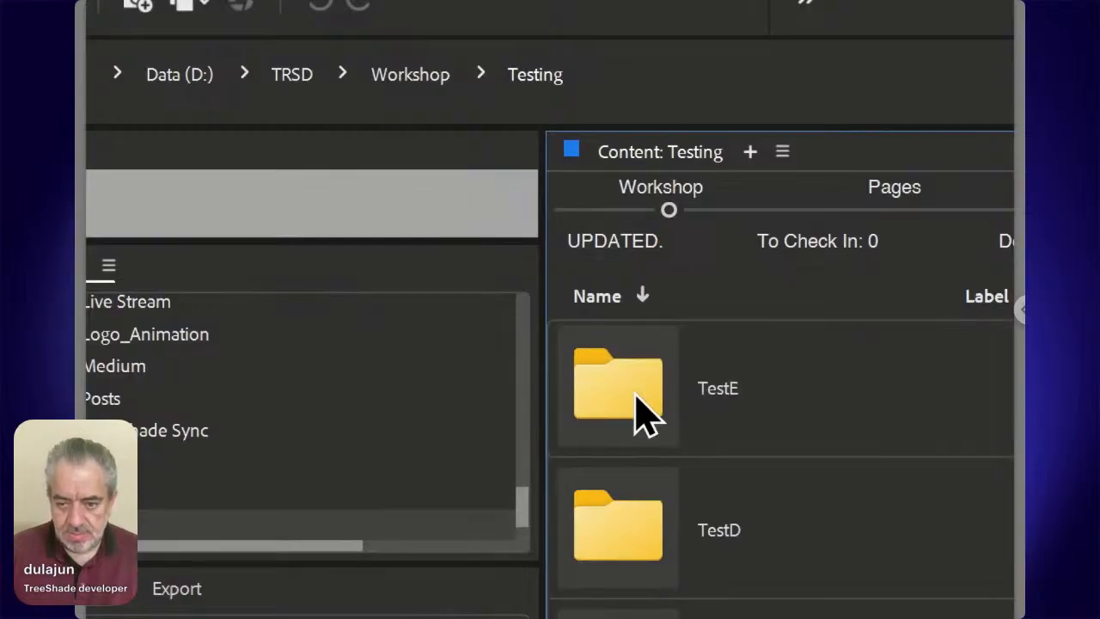
pyautogui.click(645, 299)
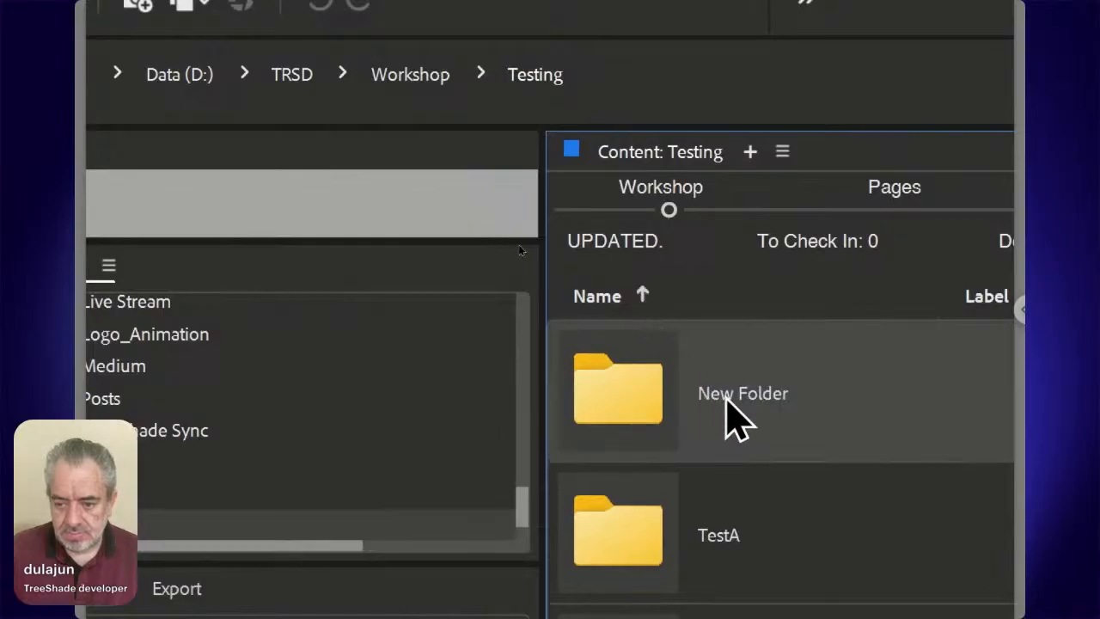
pyautogui.click(726, 397)
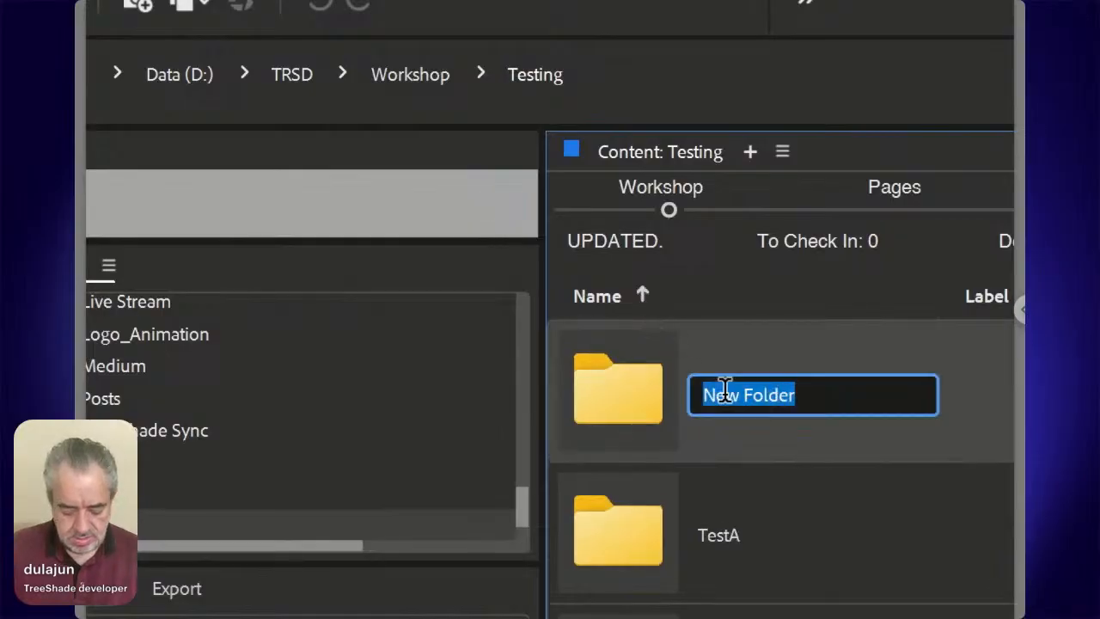
pyautogui.write('TestK')
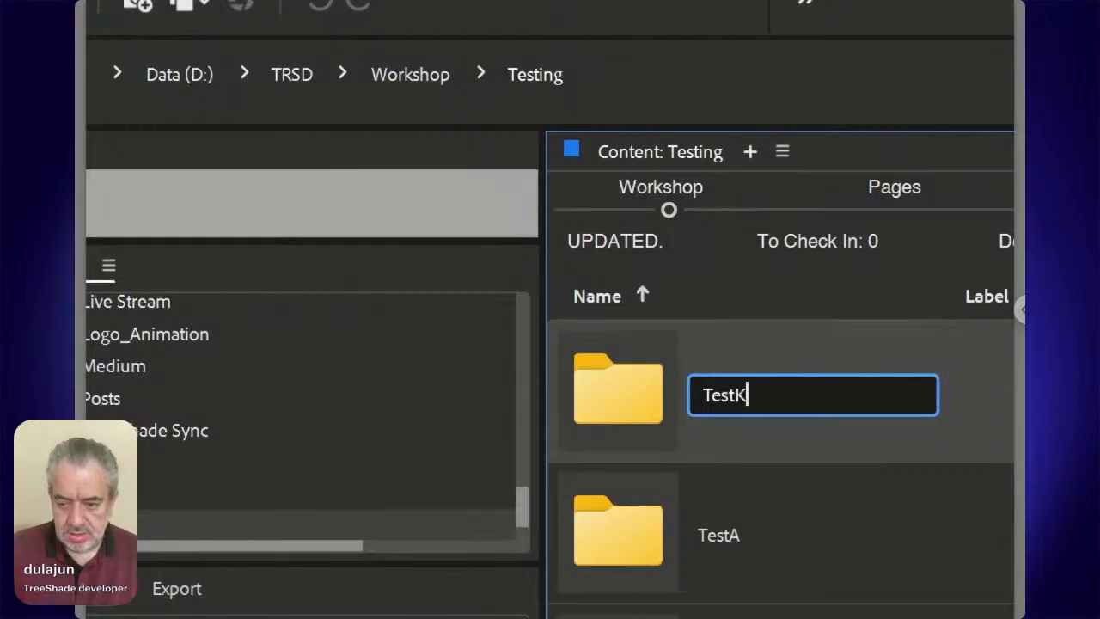
pyautogui.press('Return')
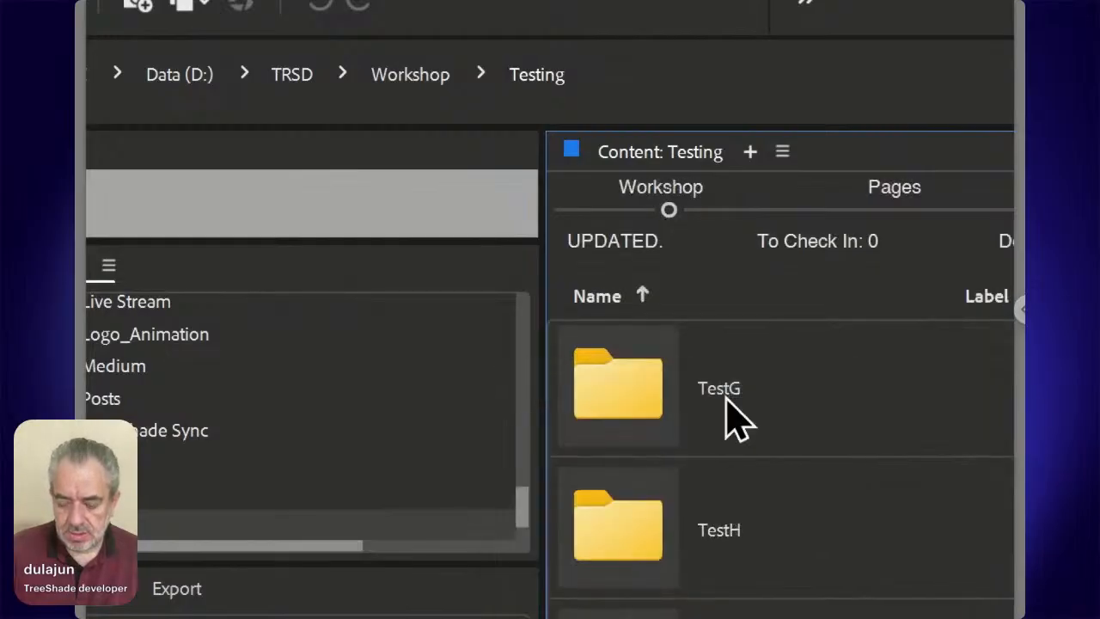
pyautogui.press('Return')
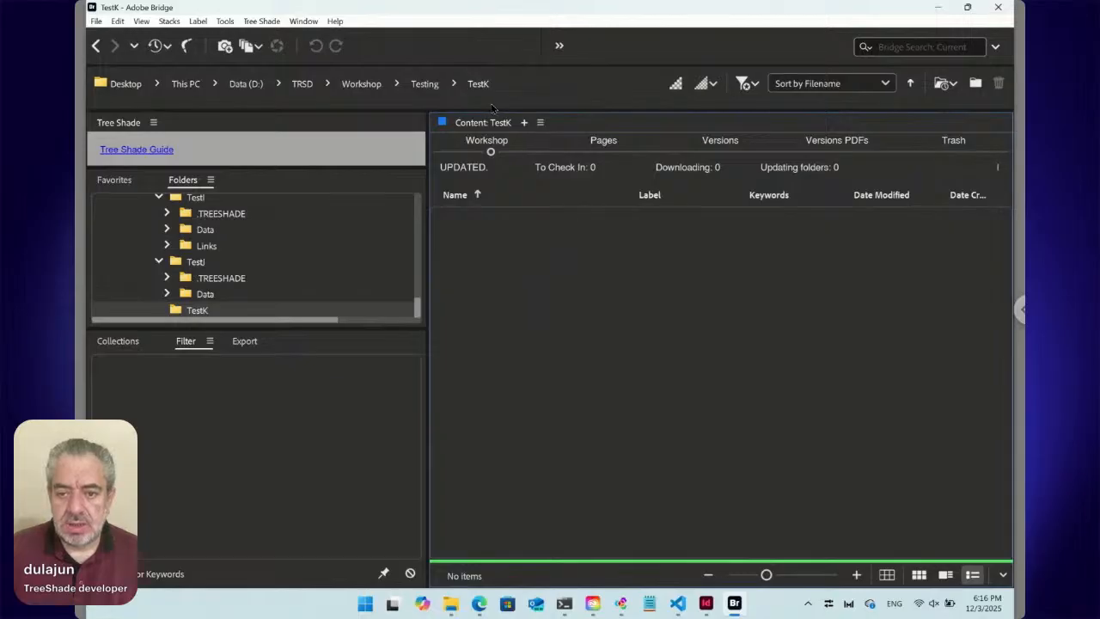
# Step: Add a new Tree Shade Online item to the TestK folder, keeping the file name Online ts_key
pyautogui.click(261, 22)
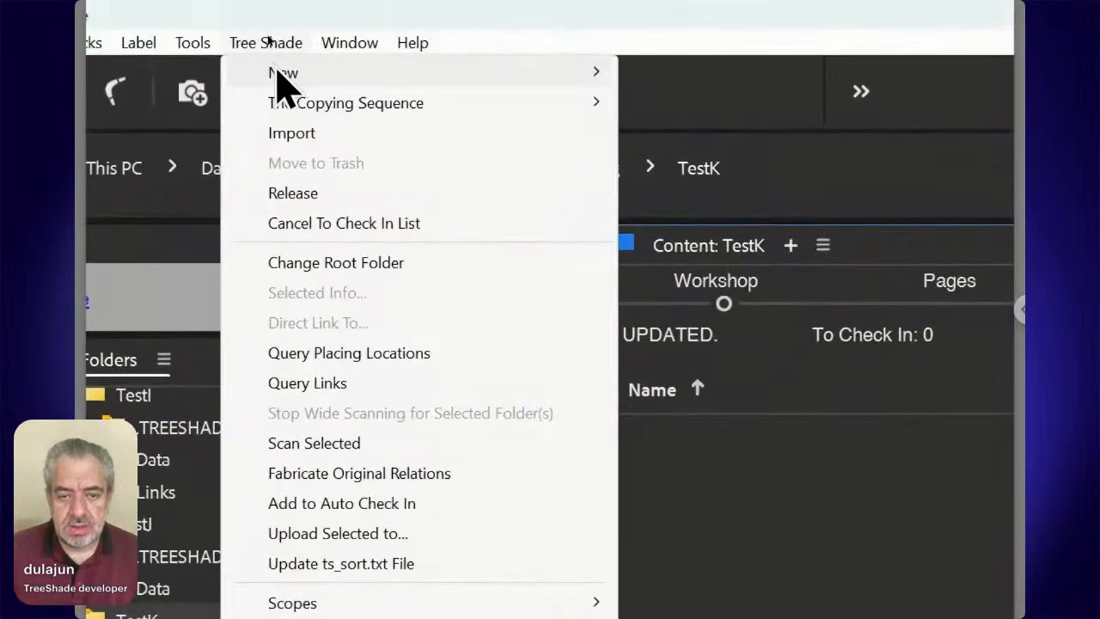
pyautogui.moveTo(278, 79)
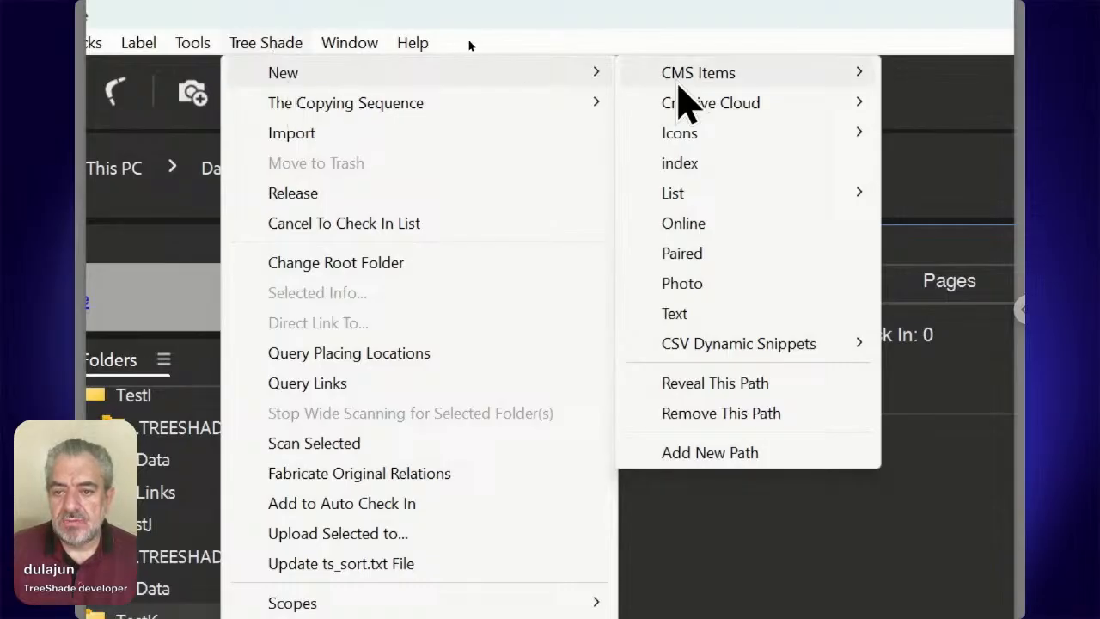
pyautogui.moveTo(679, 87)
pyautogui.moveTo(697, 199)
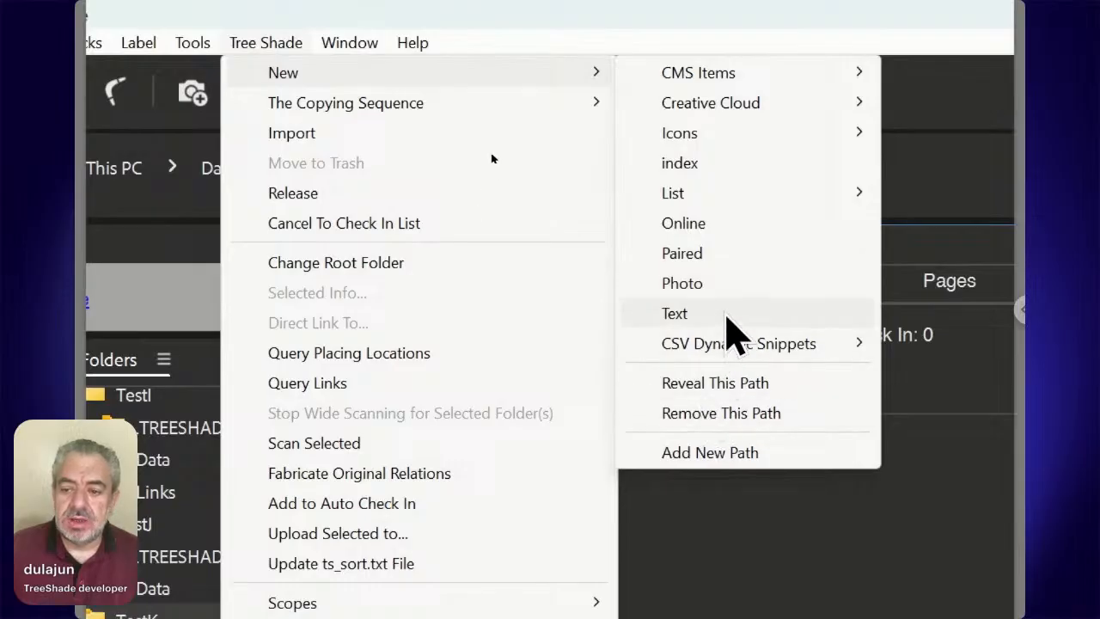
pyautogui.click(712, 225)
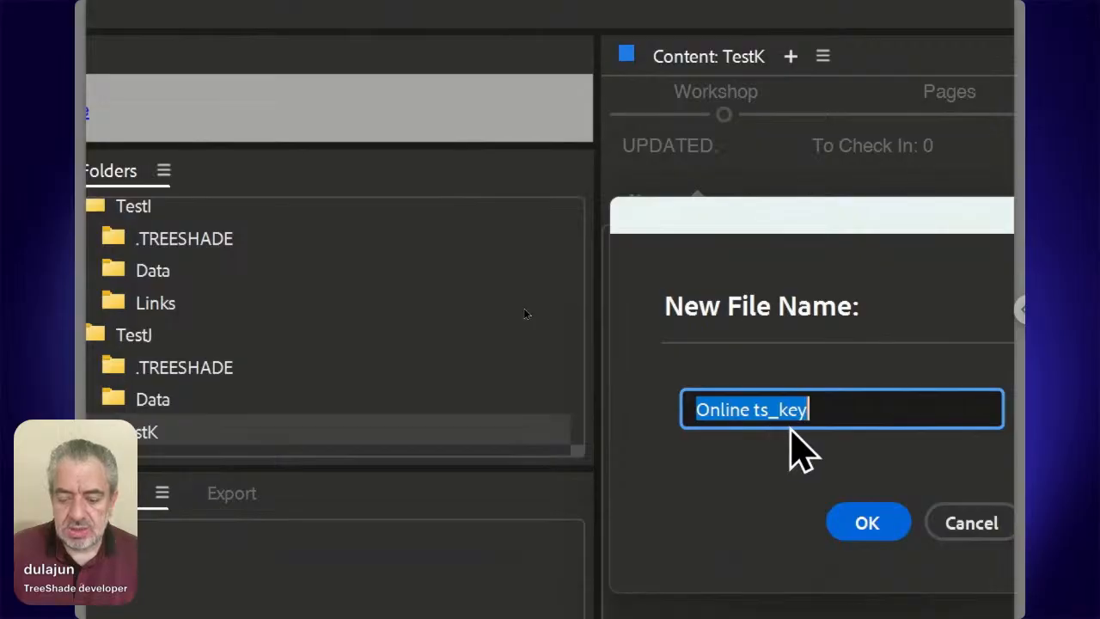
pyautogui.click(868, 524)
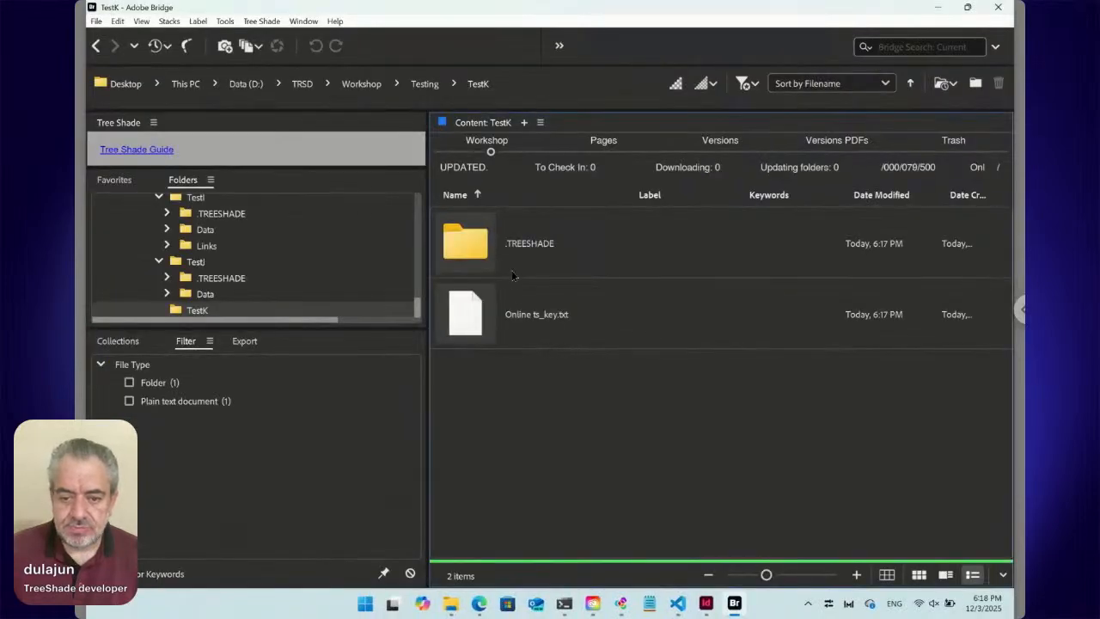
# Step: Open the online form from Online ts_key.txt and arrange the browser and Bridge windows side by side
pyautogui.click(512, 275)
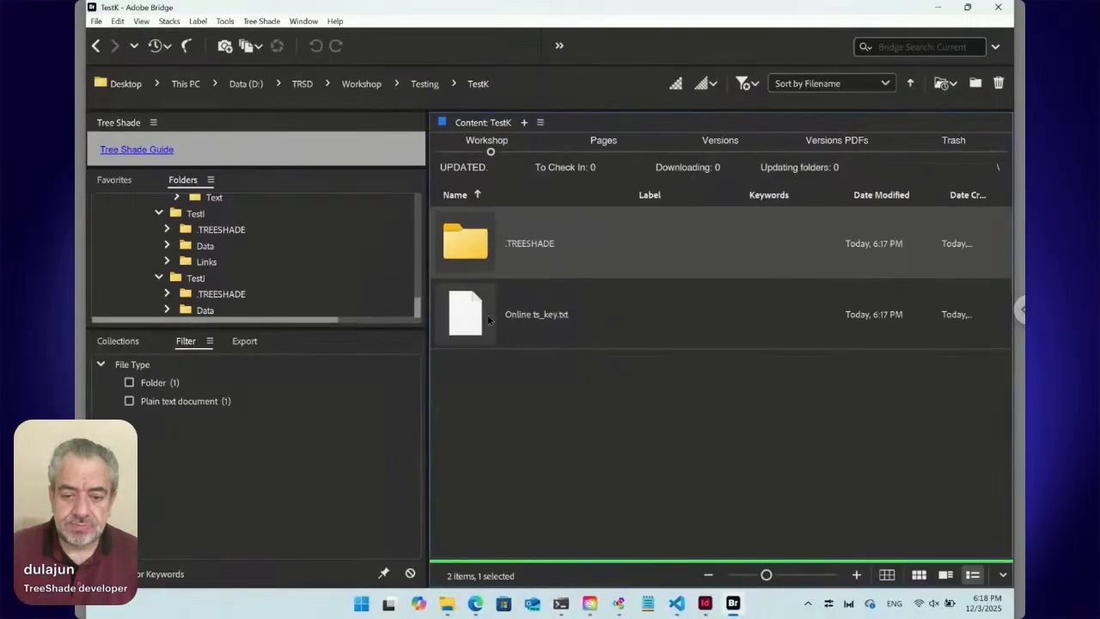
pyautogui.click(474, 326)
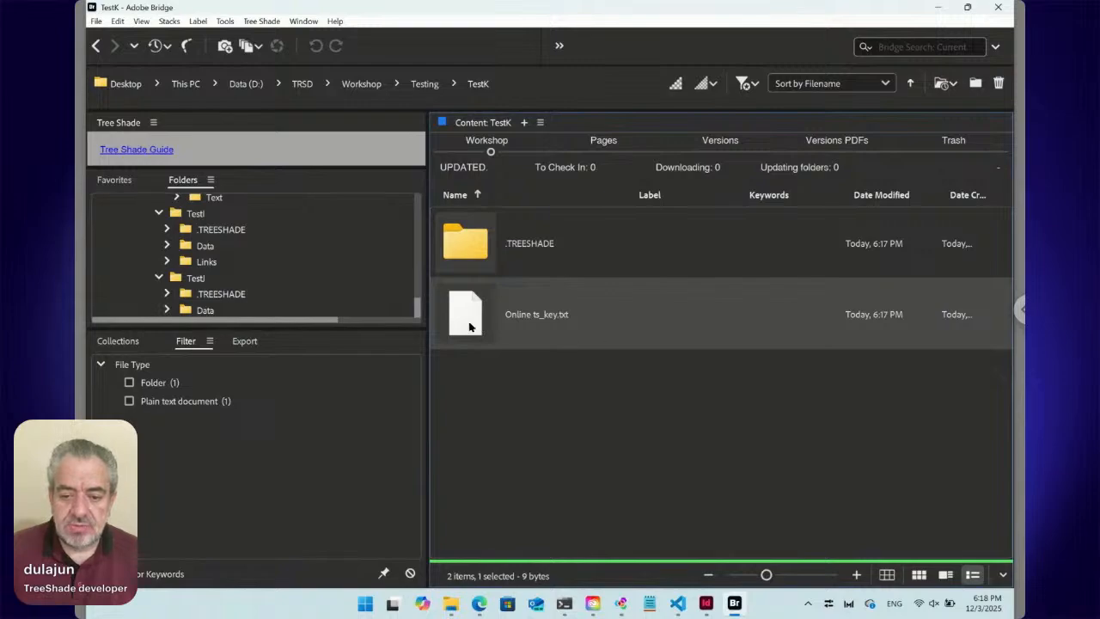
pyautogui.doubleClick(469, 326)
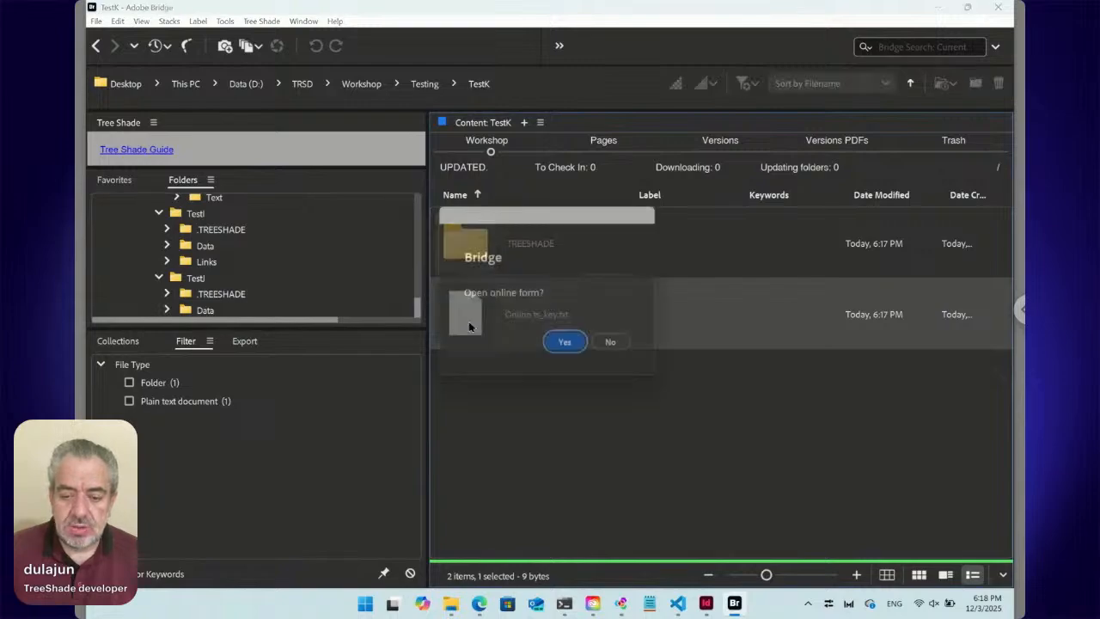
pyautogui.click(577, 346)
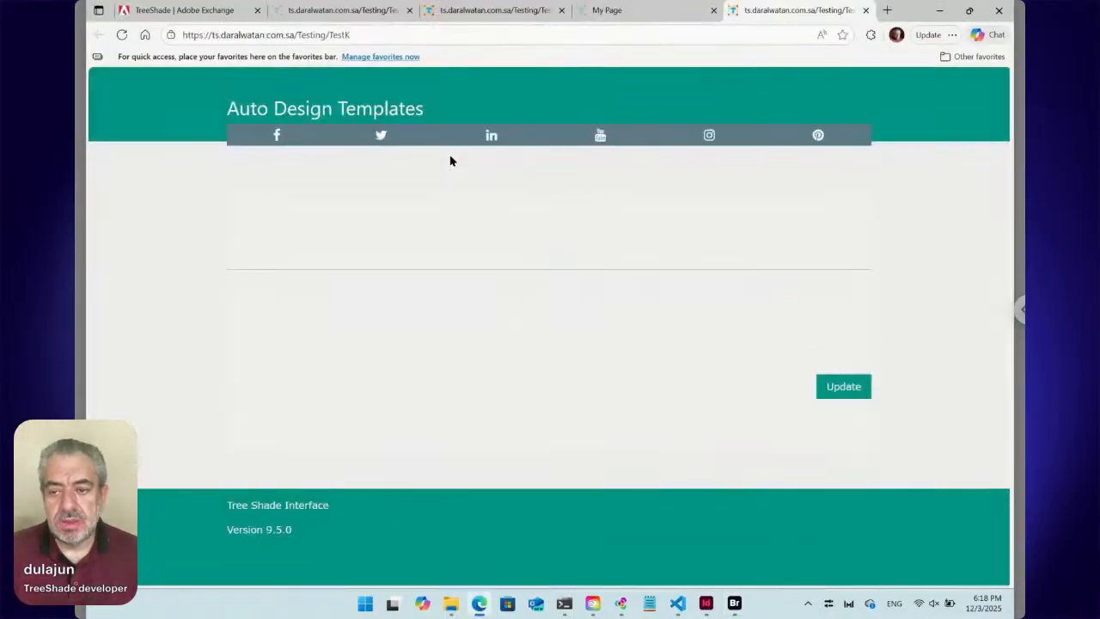
pyautogui.moveTo(971, 12)
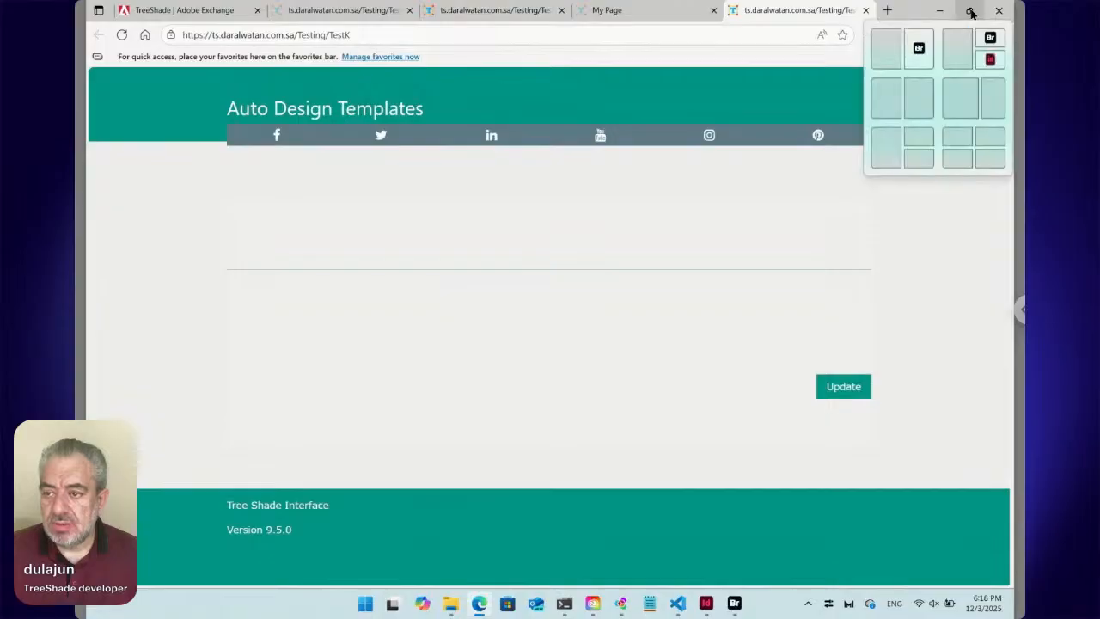
pyautogui.click(891, 54)
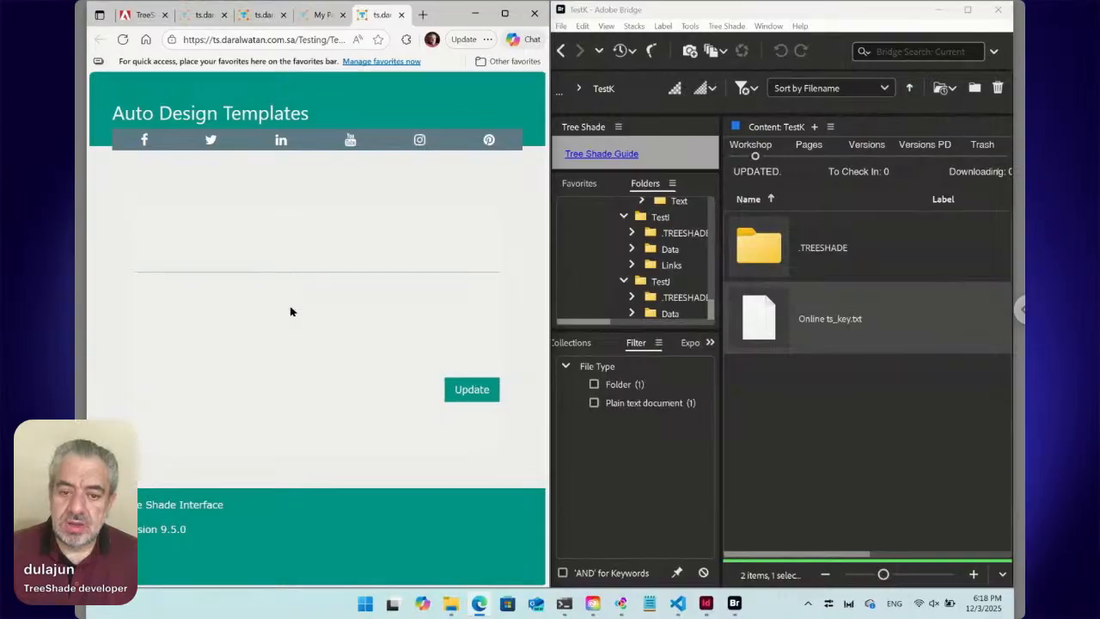
# Step: Add a new Tree Shade Photo item named Photo to the TestK folder and reload the online form
pyautogui.click(729, 27)
pyautogui.click(729, 28)
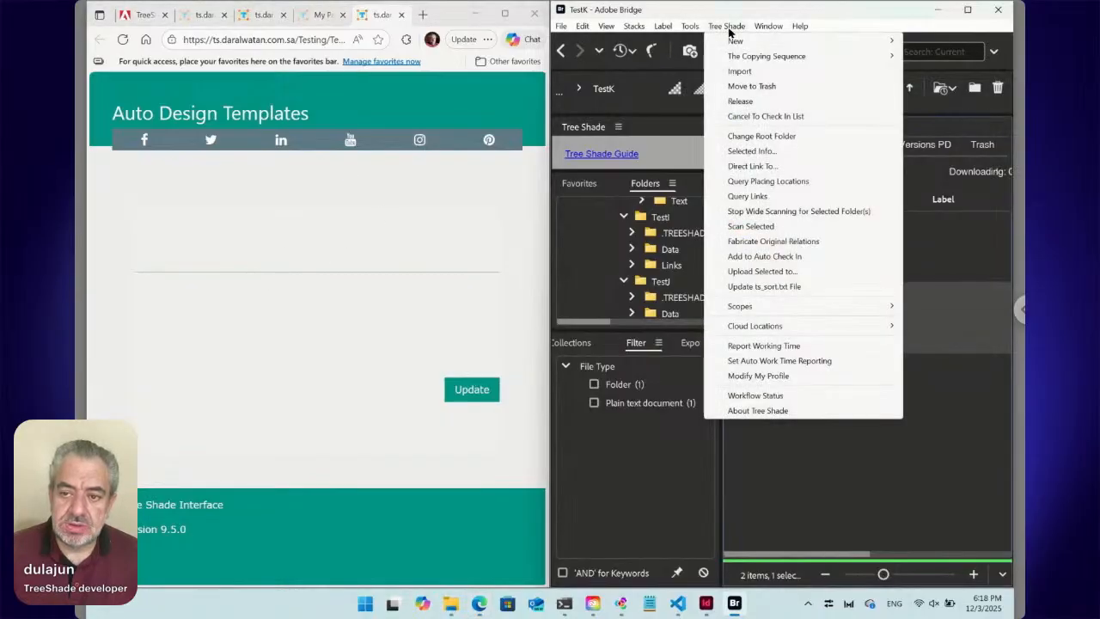
pyautogui.moveTo(732, 47)
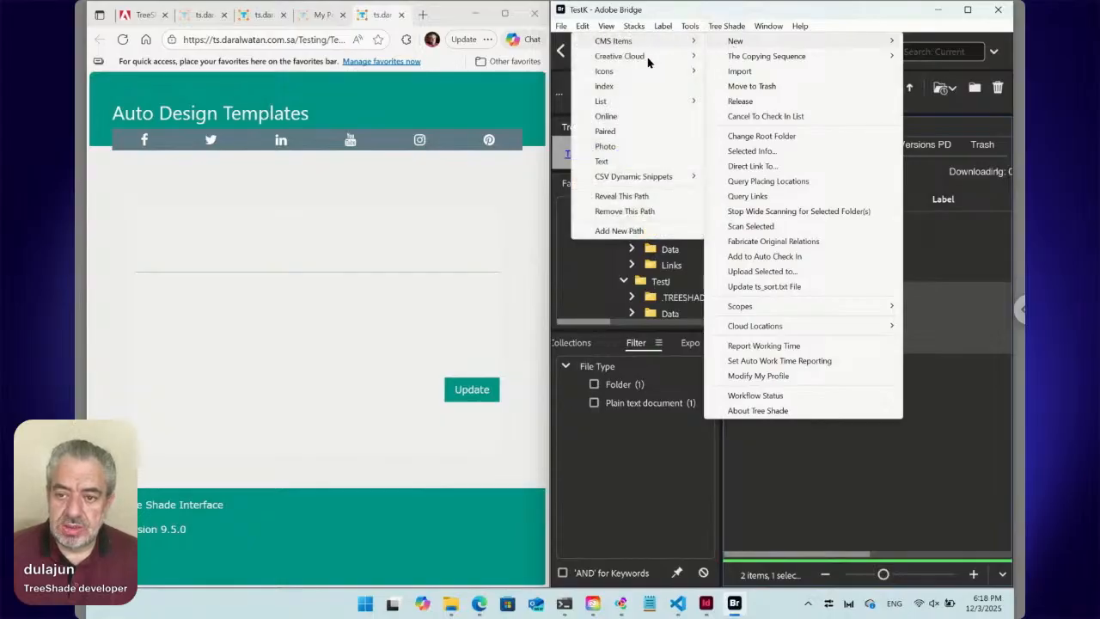
pyautogui.click(616, 150)
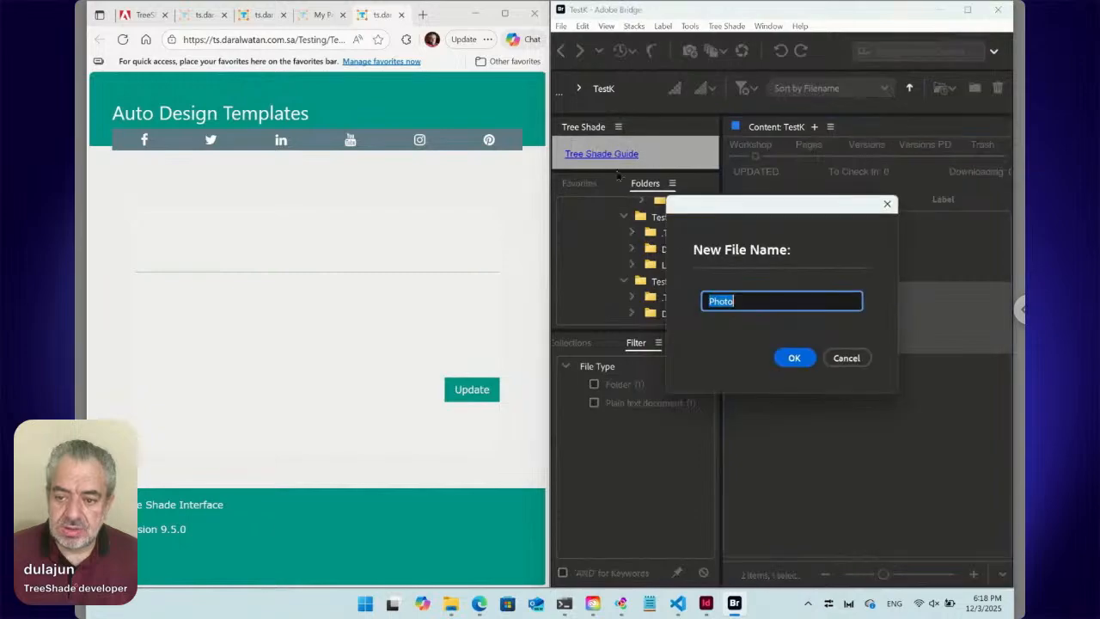
pyautogui.click(784, 358)
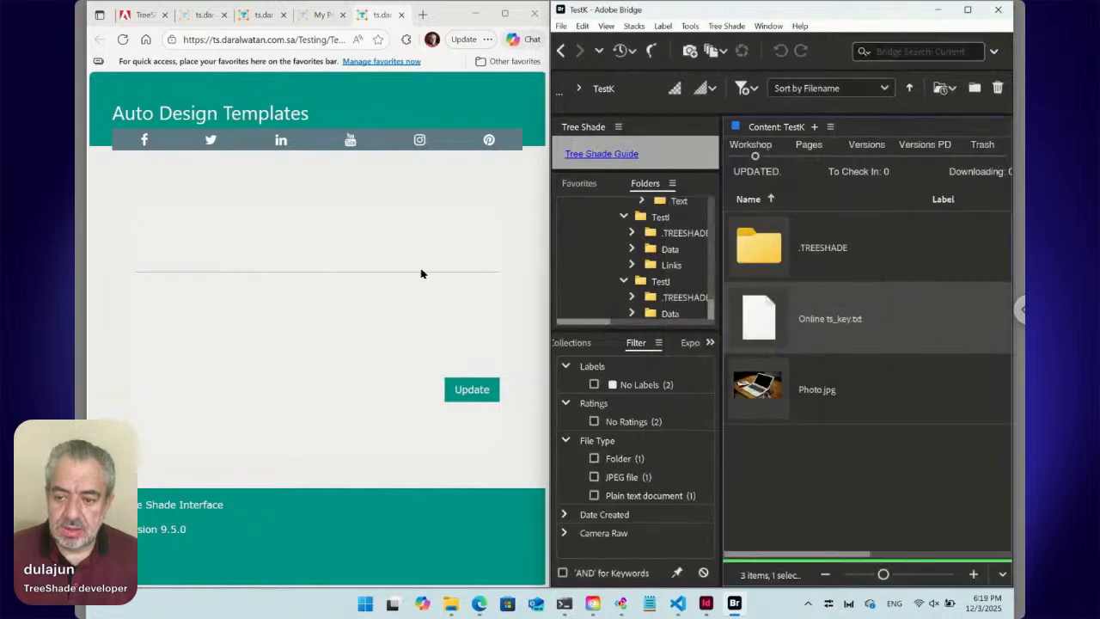
pyautogui.click(123, 41)
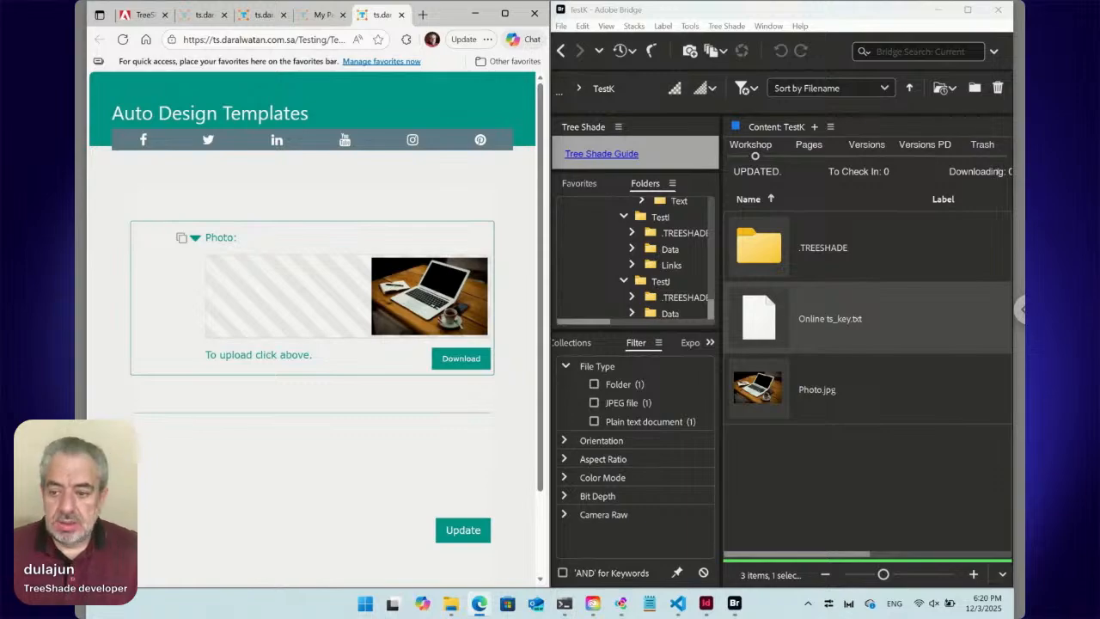
# Step: Move Photo.jpg from the TestK folder to the Tree Shade trash
pyautogui.click(771, 400)
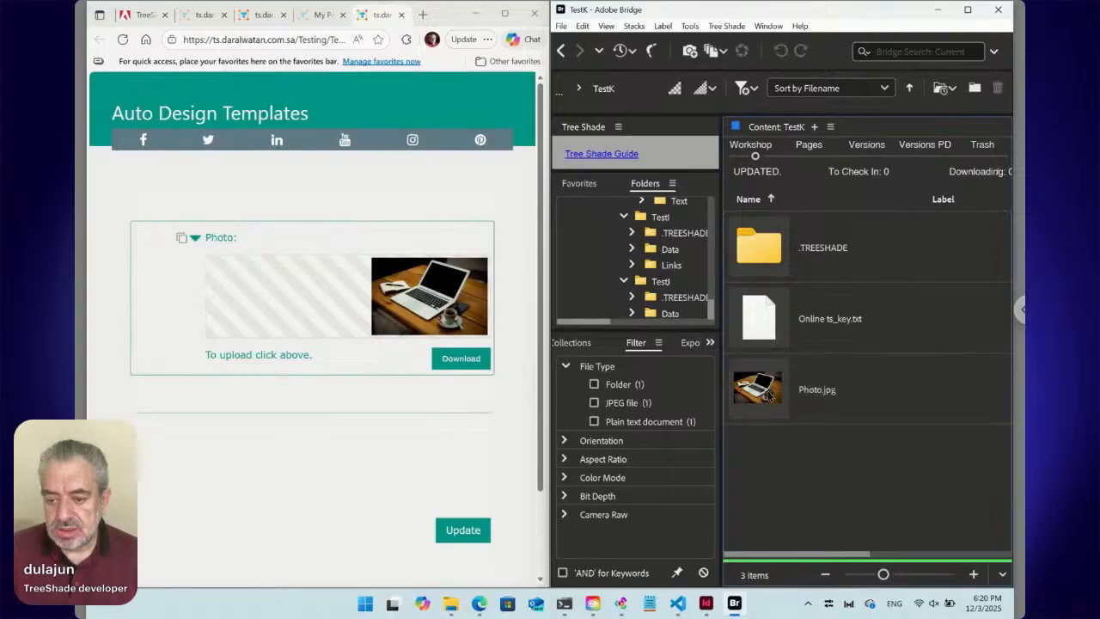
pyautogui.click(727, 27)
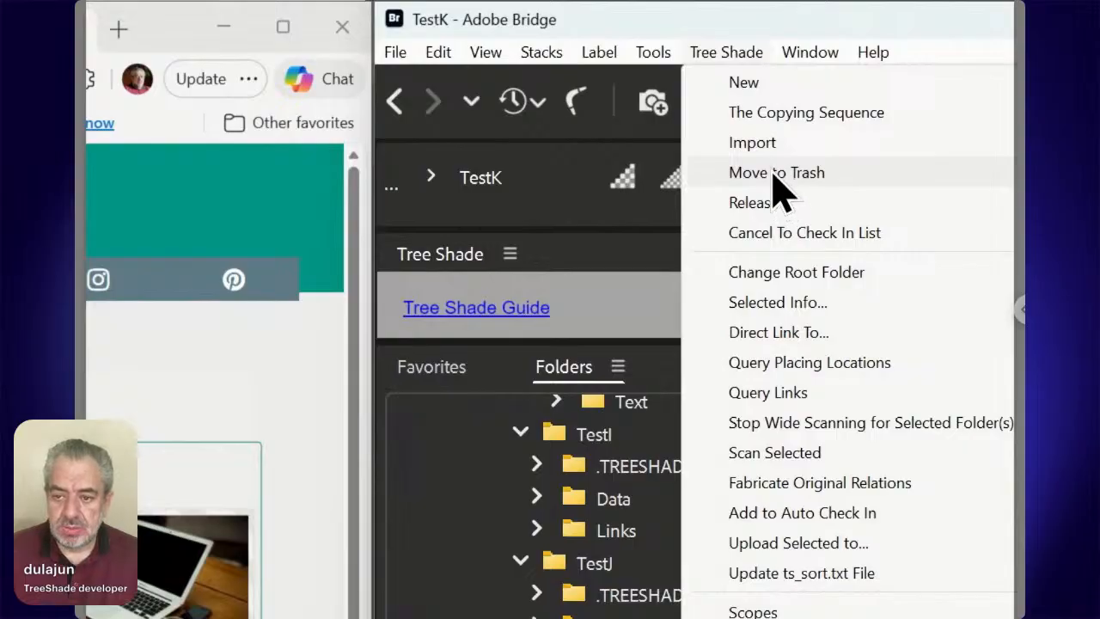
pyautogui.click(778, 176)
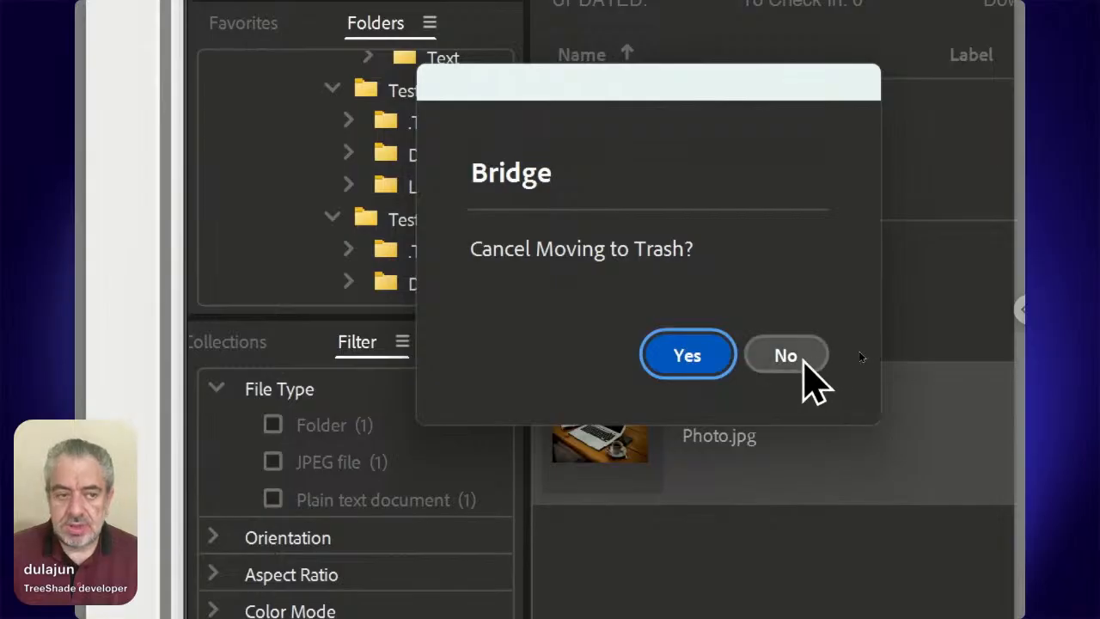
pyautogui.click(802, 361)
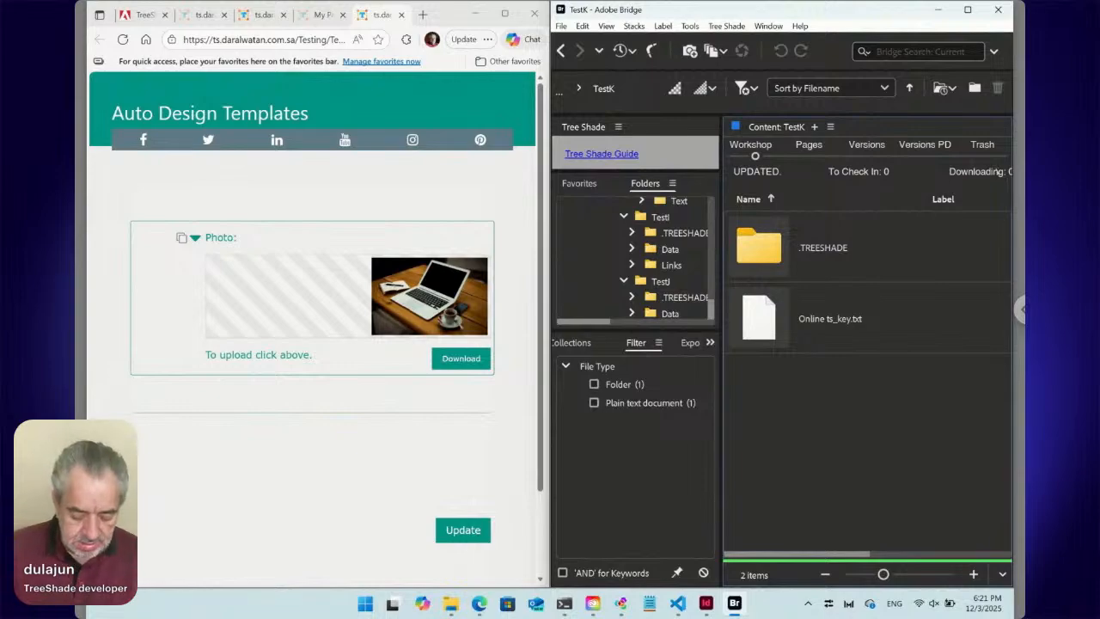
# Step: Create a subfolder named Types in the TestK folder and open it
pyautogui.hotkey('ctrl', 'shift', 'n')
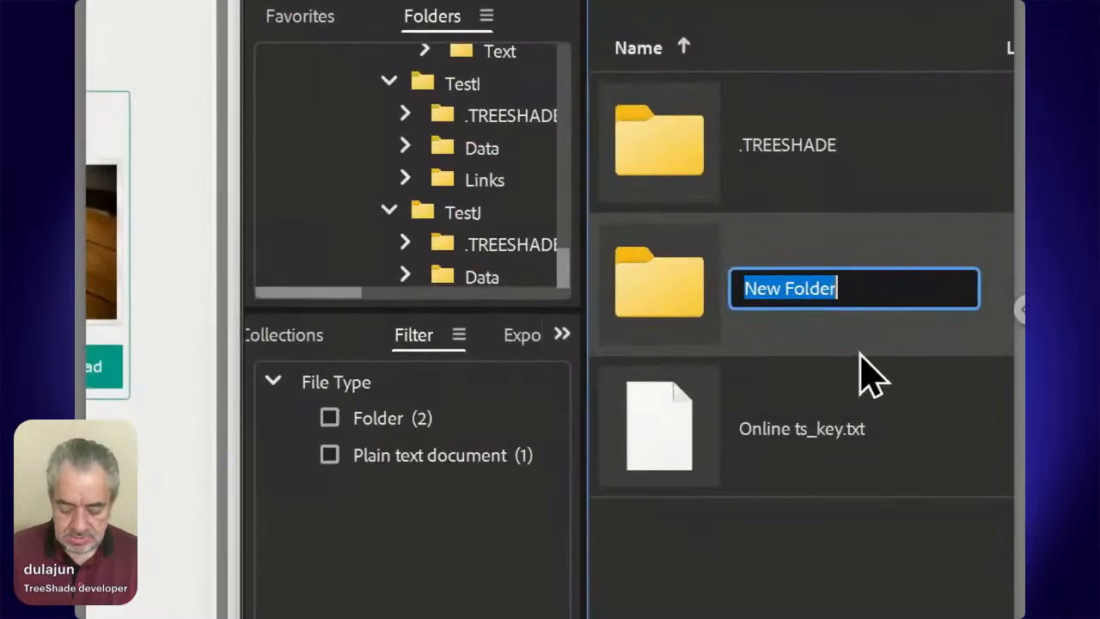
pyautogui.write('Types')
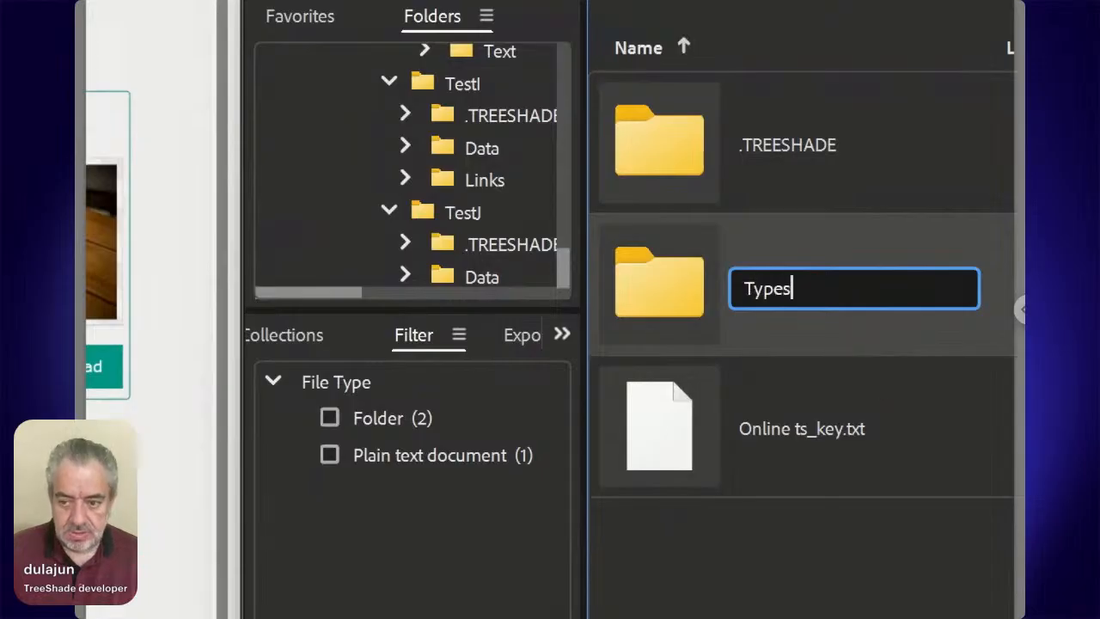
pyautogui.press('Return')
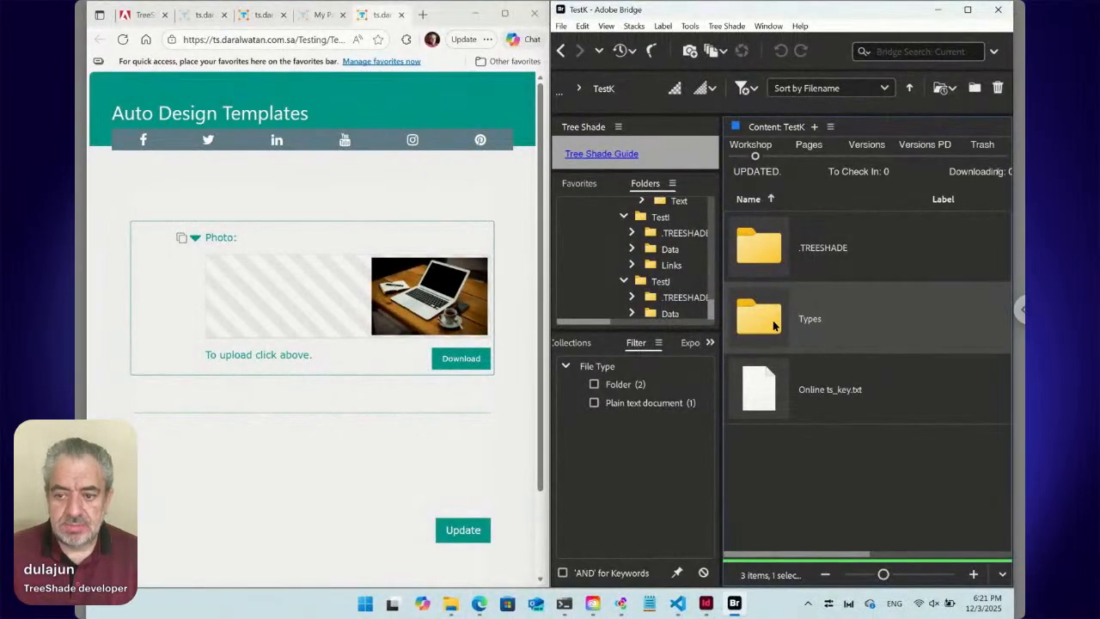
pyautogui.doubleClick(772, 321)
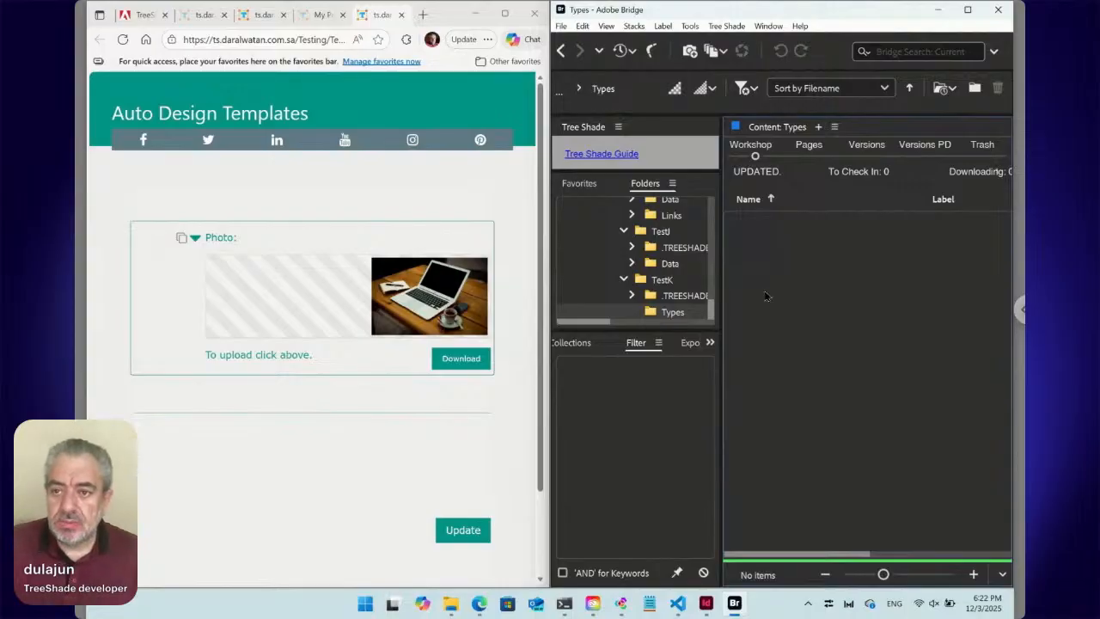
# Step: Add a new Tree Shade Paired item named Title to the Types folder
pyautogui.click(733, 28)
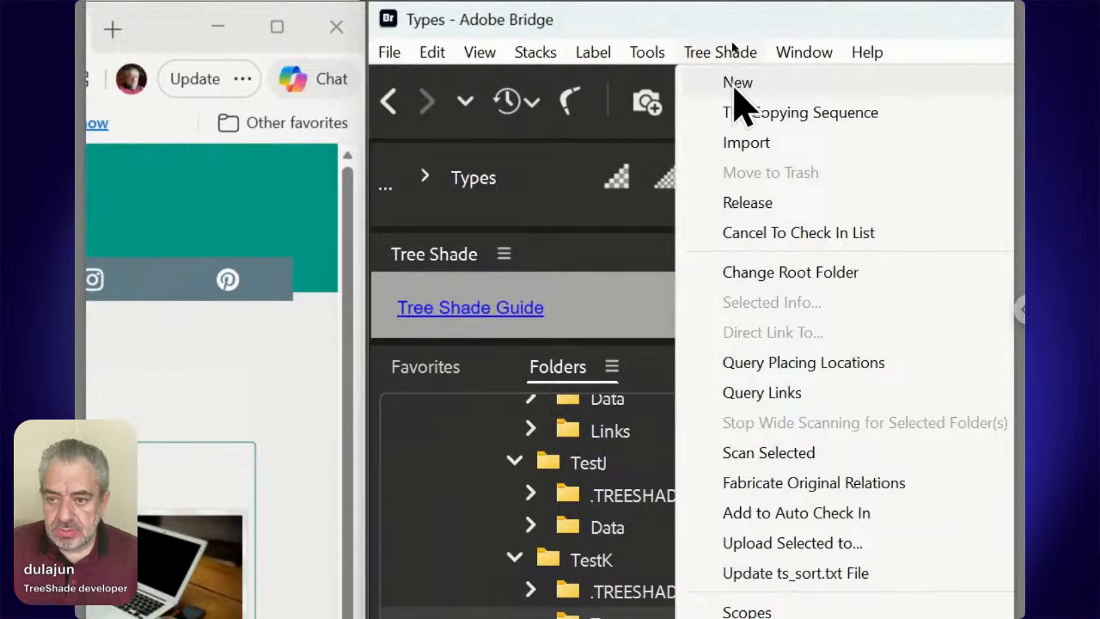
pyautogui.moveTo(737, 90)
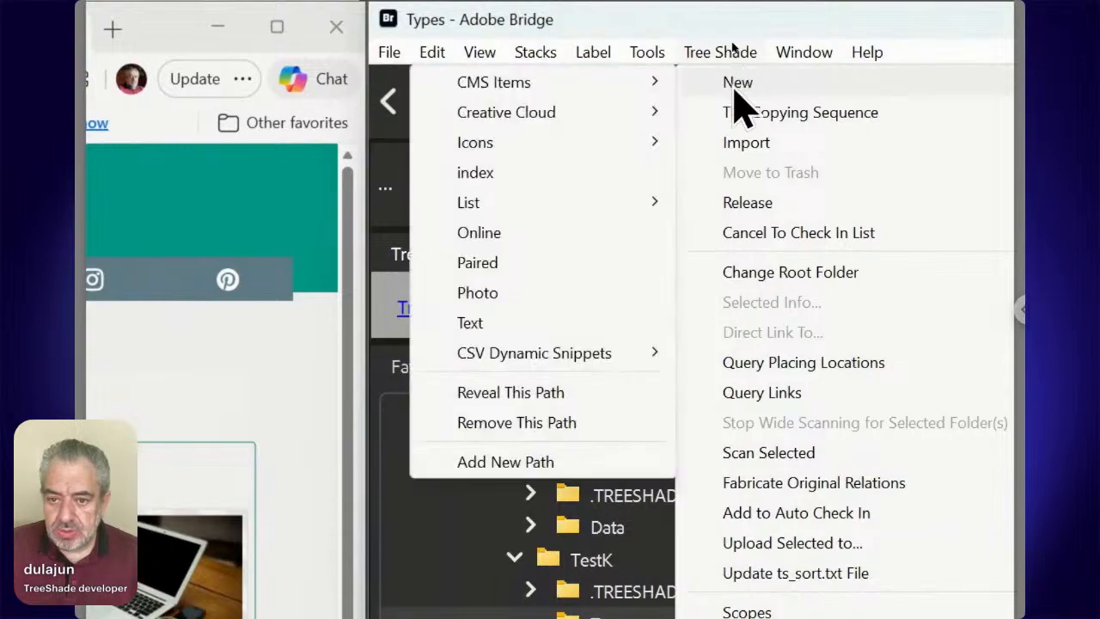
pyautogui.click(518, 271)
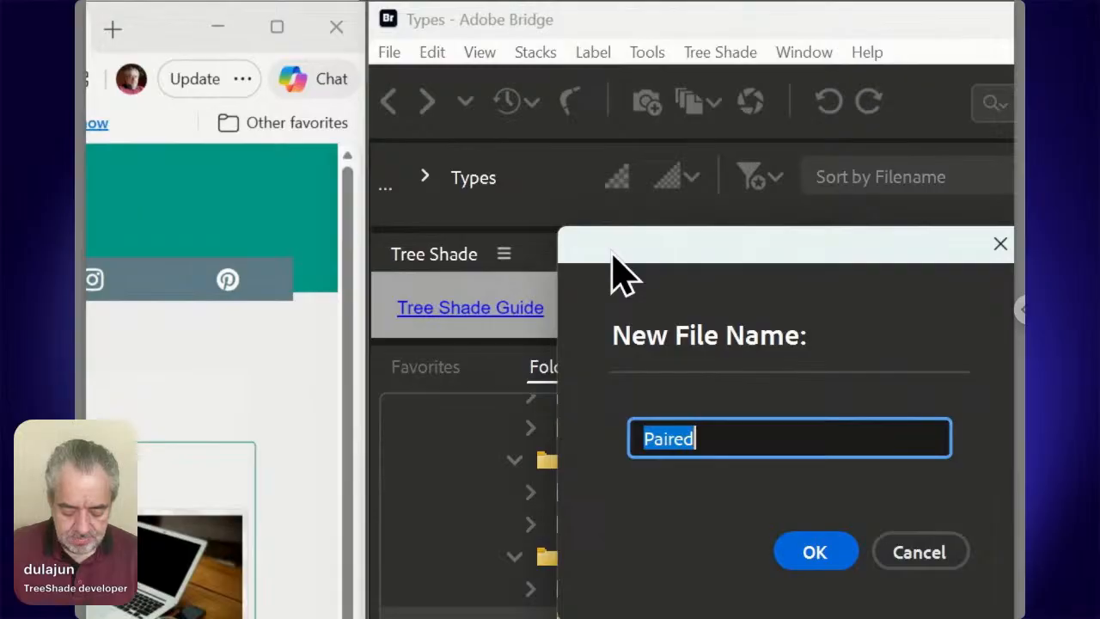
pyautogui.write('Title')
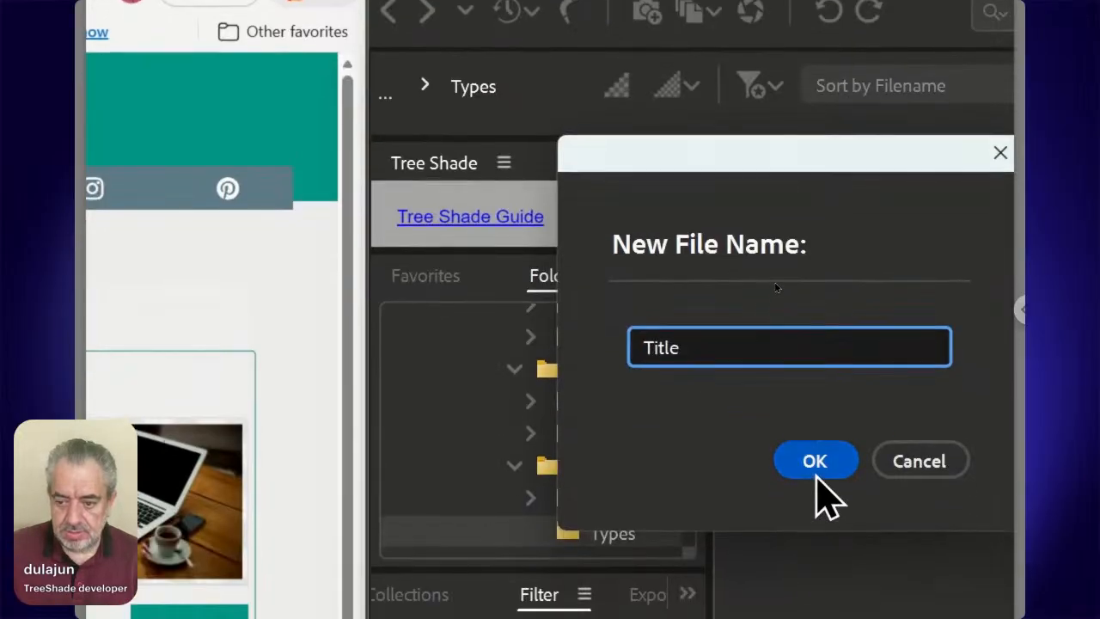
pyautogui.click(815, 472)
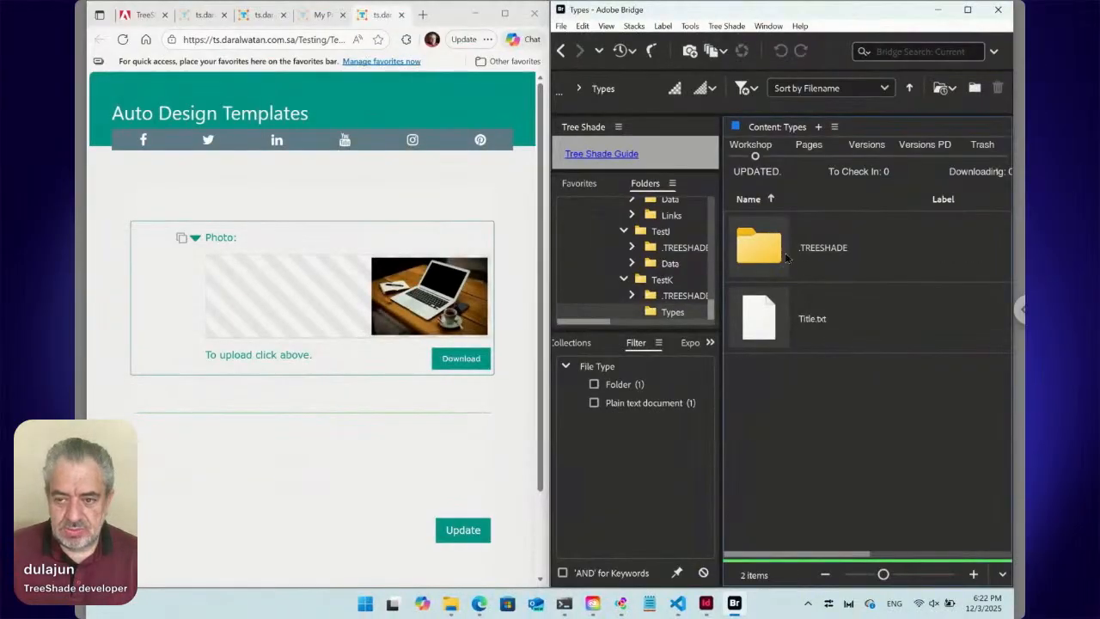
# Step: Add a new Tree Shade Text item named Paragraph to the Types folder
pyautogui.click(729, 27)
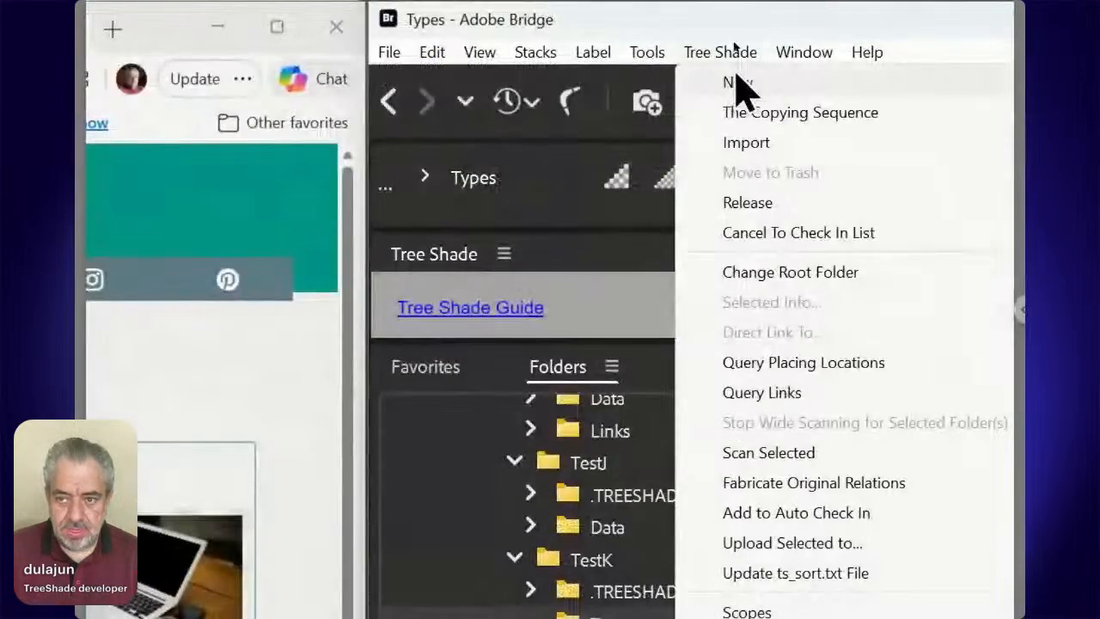
pyautogui.moveTo(732, 40)
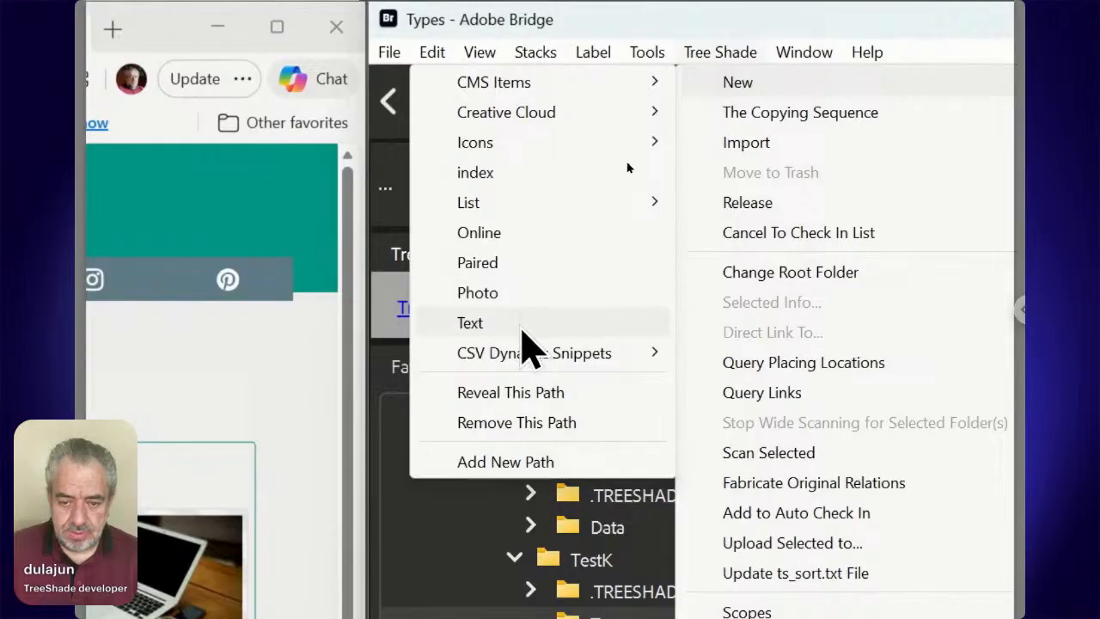
pyautogui.click(523, 326)
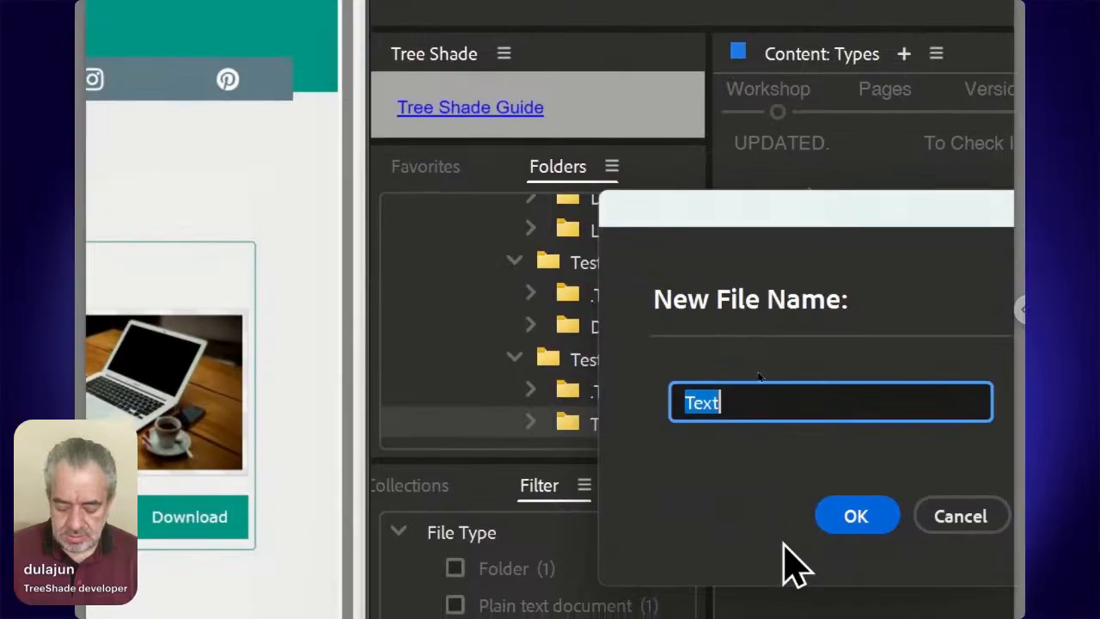
pyautogui.write('Parag')
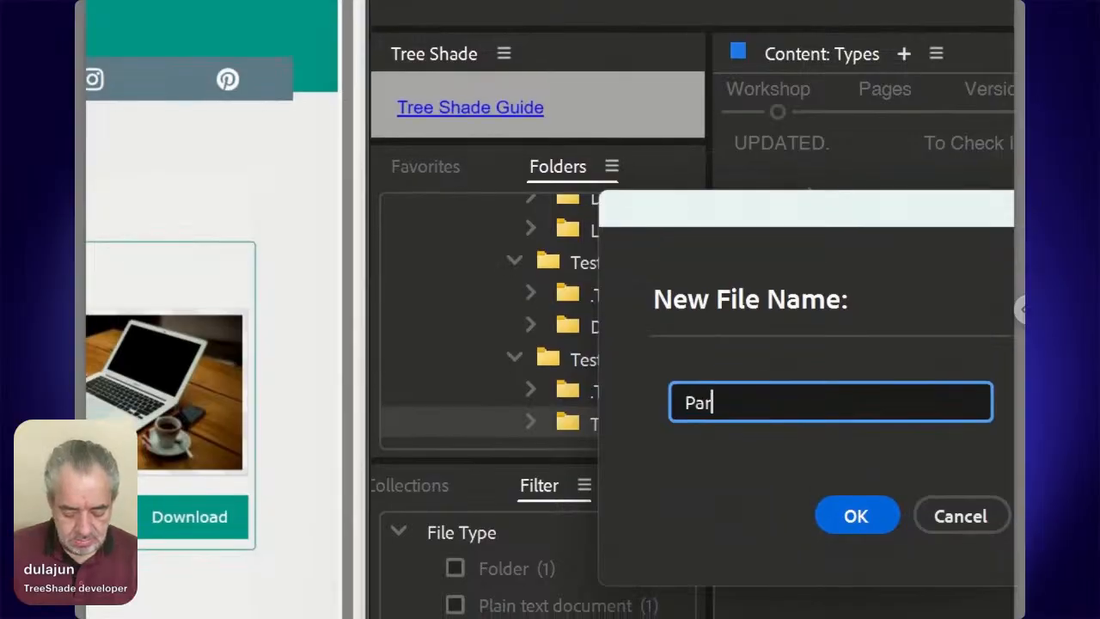
pyautogui.write('raph')
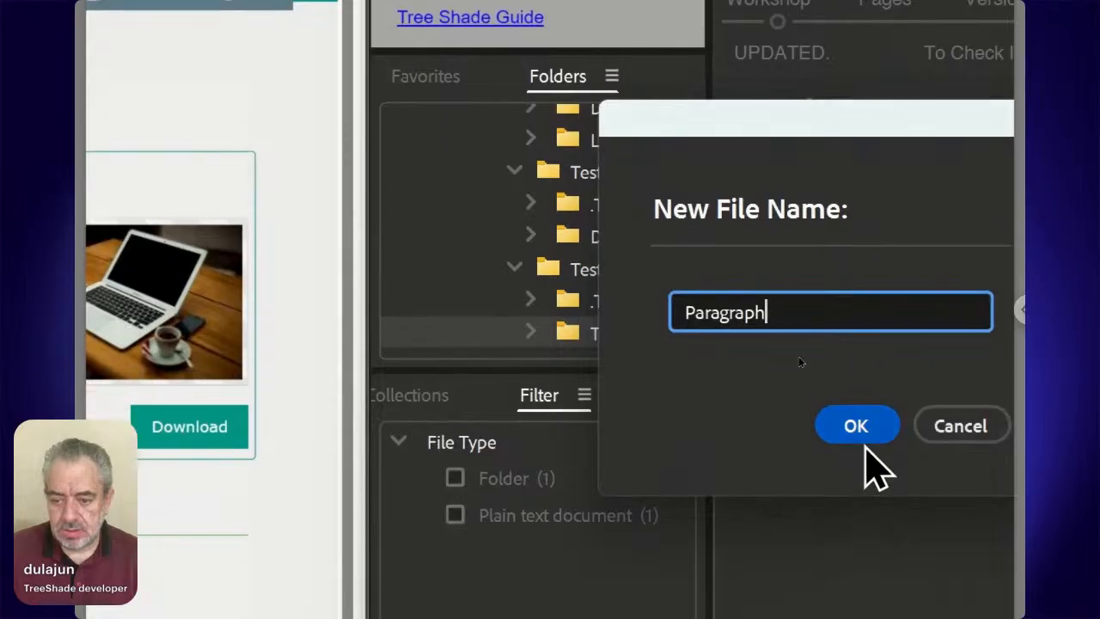
pyautogui.click(859, 475)
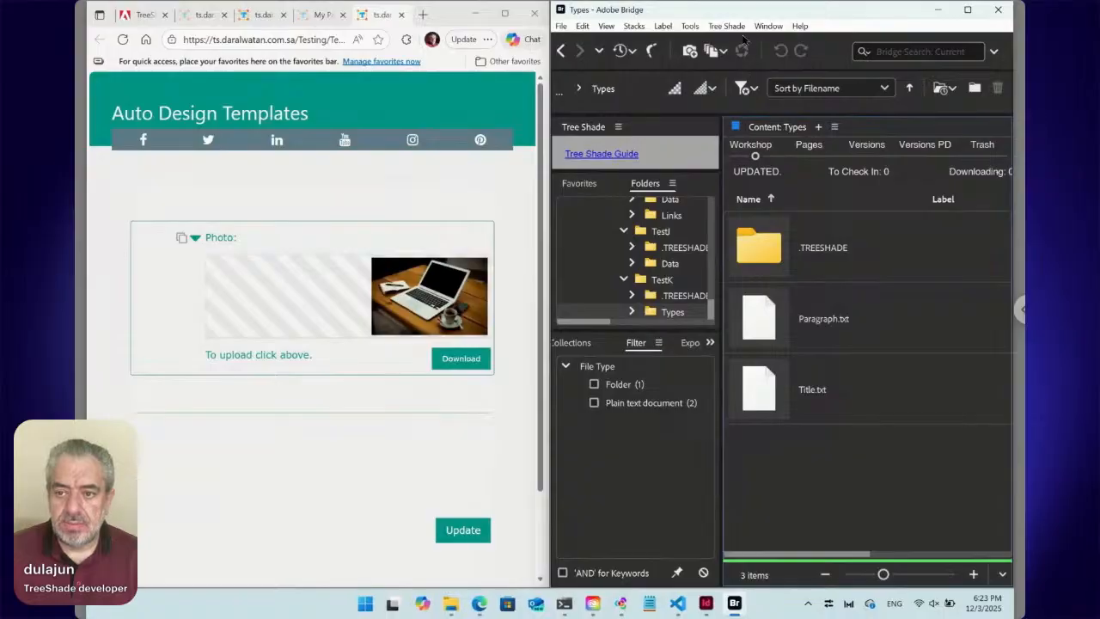
# Step: Add a new Tree Shade Paired item named Photo to the Types folder
pyautogui.click(737, 28)
pyautogui.moveTo(741, 47)
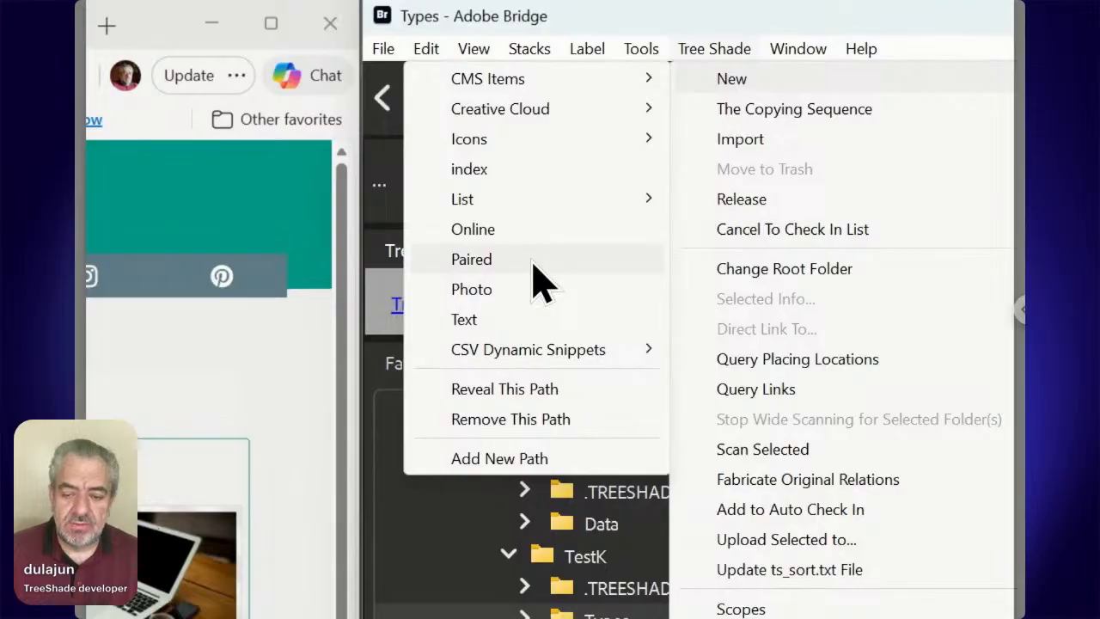
pyautogui.click(535, 279)
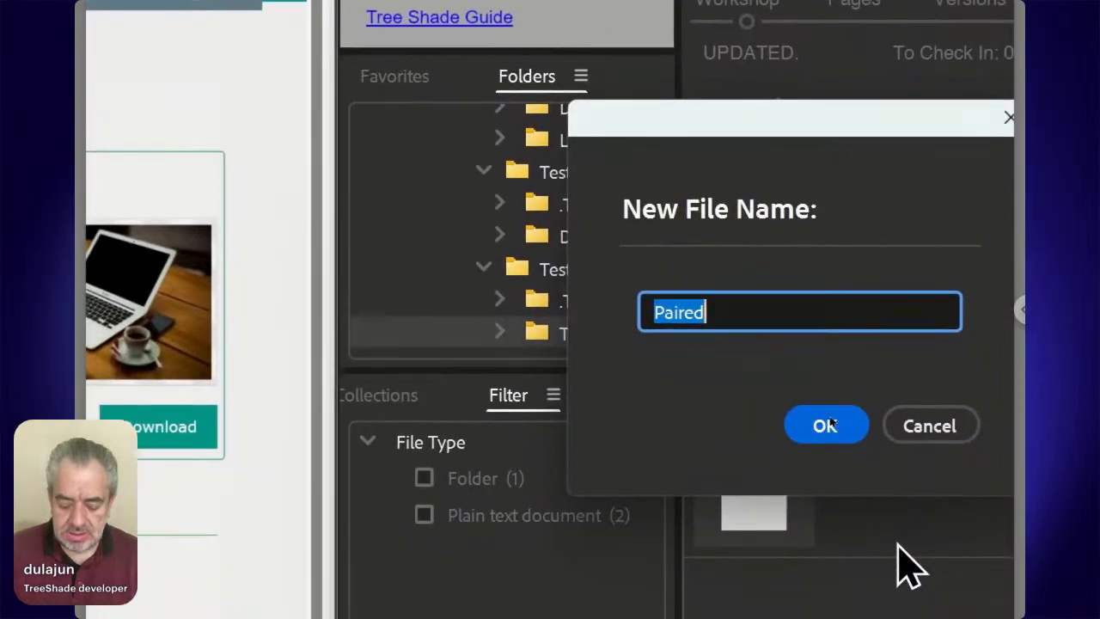
pyautogui.write('Photo')
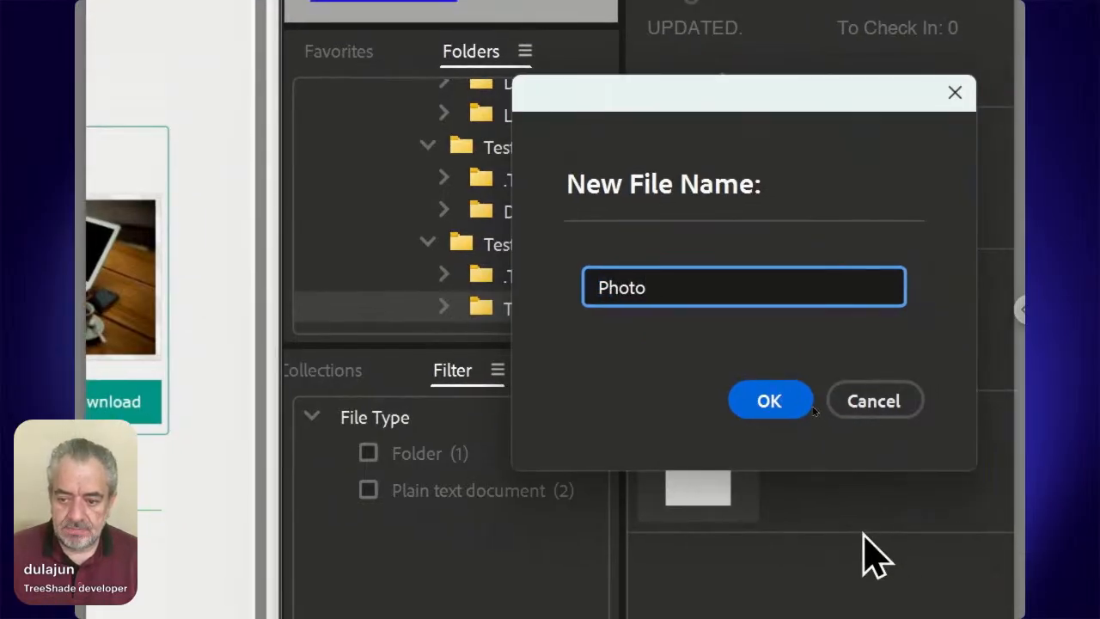
pyautogui.click(775, 411)
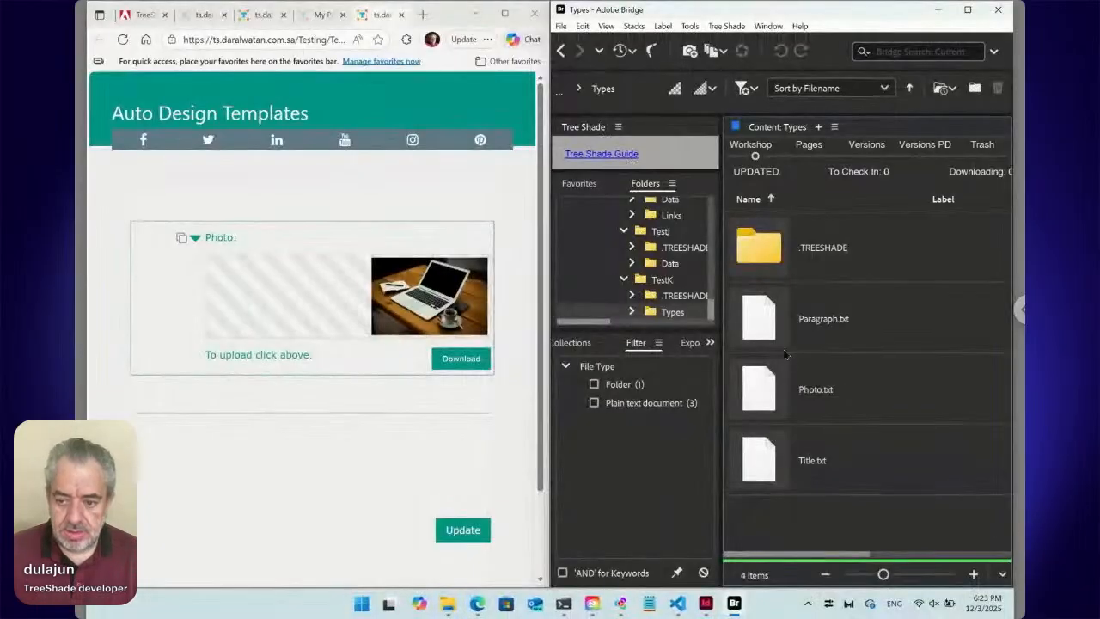
# Step: Add a new Tree Shade Paired item named Container to the Types folder
pyautogui.click(729, 27)
pyautogui.moveTo(736, 49)
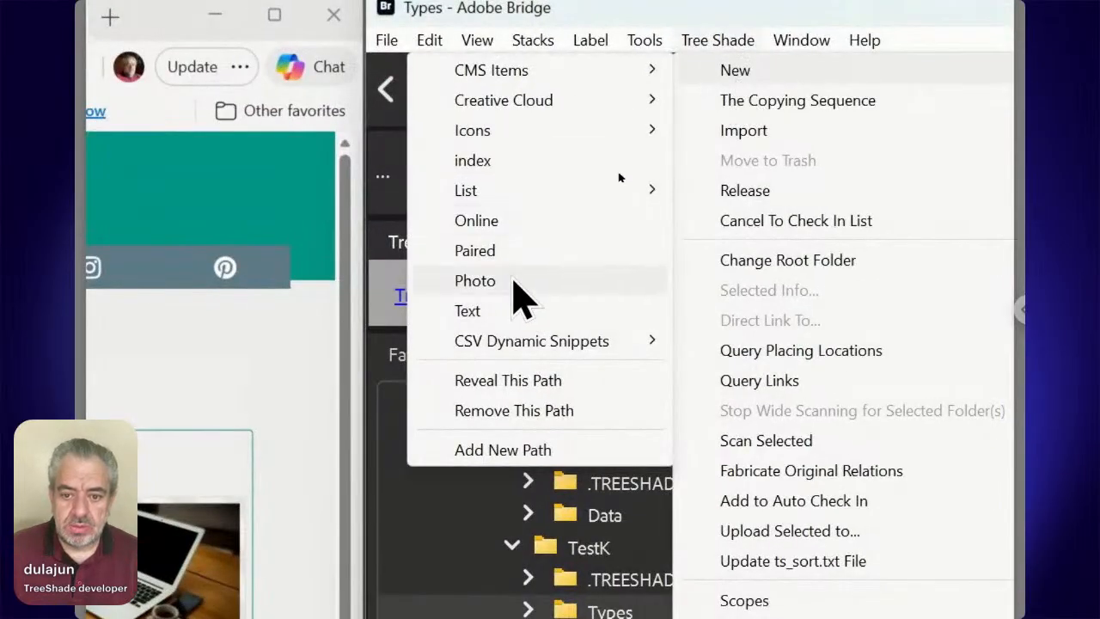
pyautogui.click(505, 252)
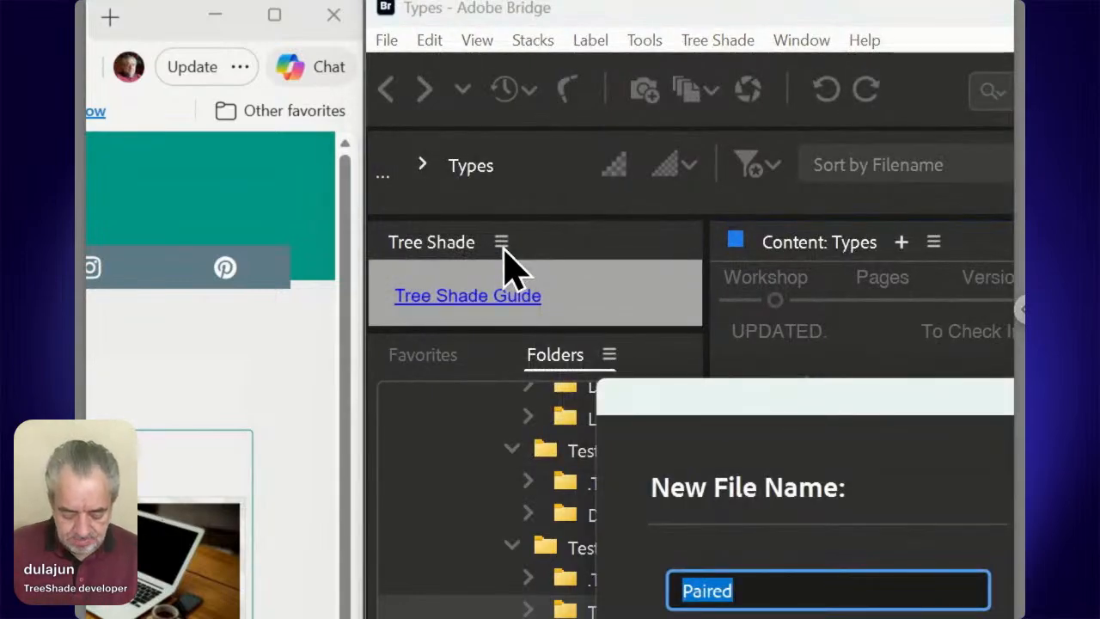
pyautogui.write('Contain')
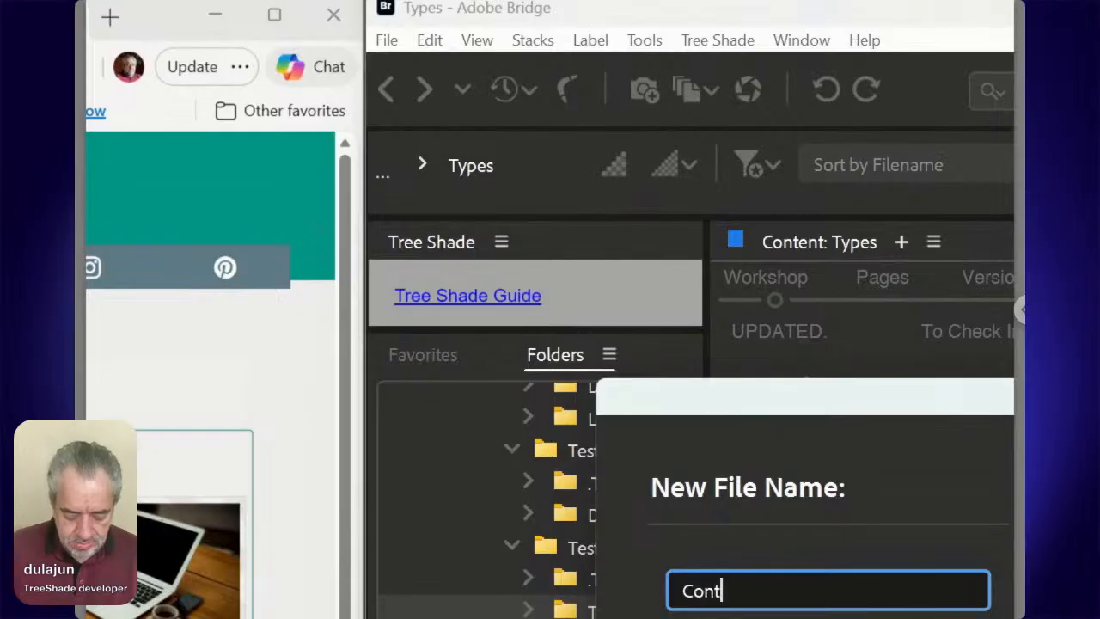
pyautogui.write('er')
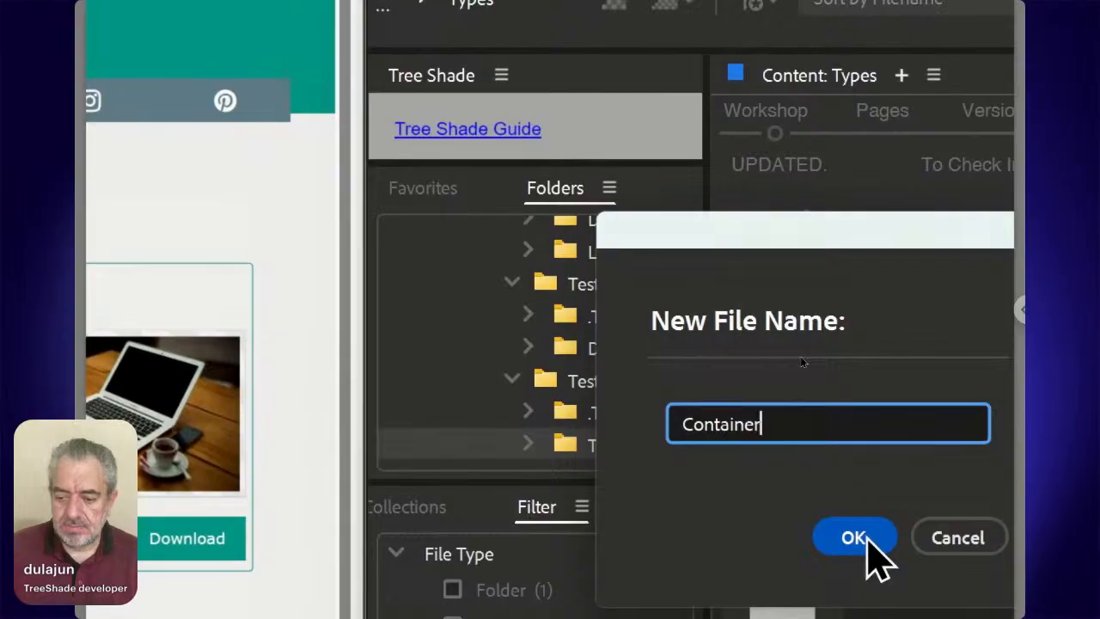
pyautogui.click(862, 591)
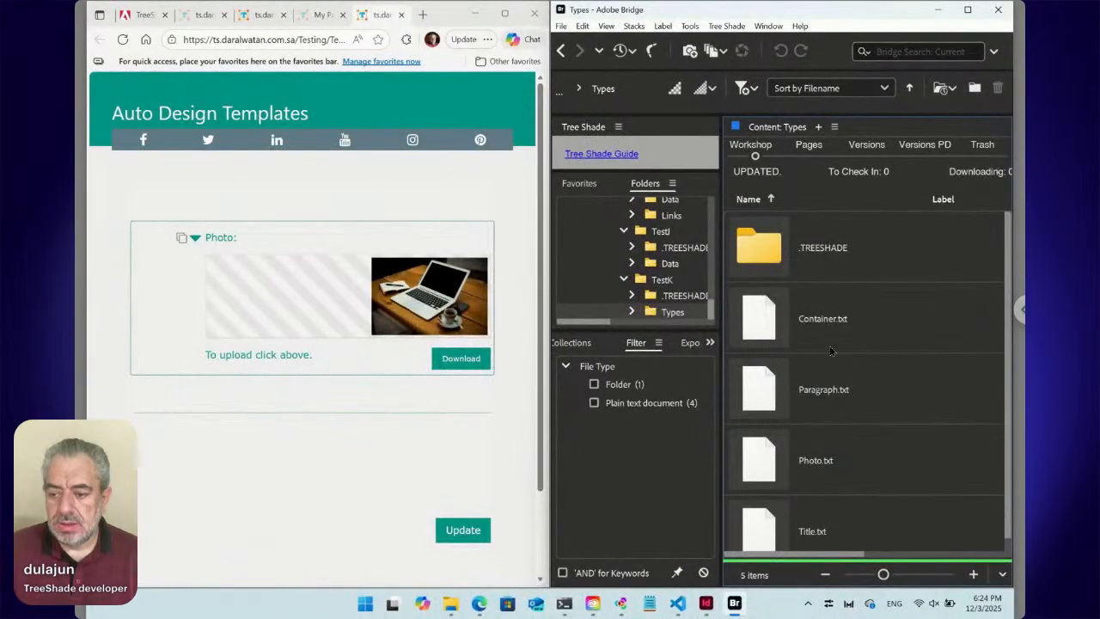
# Step: Remove the original relation from Container.txt, Paragraph.txt, Photo.txt and Title.txt together using Tree Shade's copying sequence
pyautogui.scroll(-1, 1008, 384)
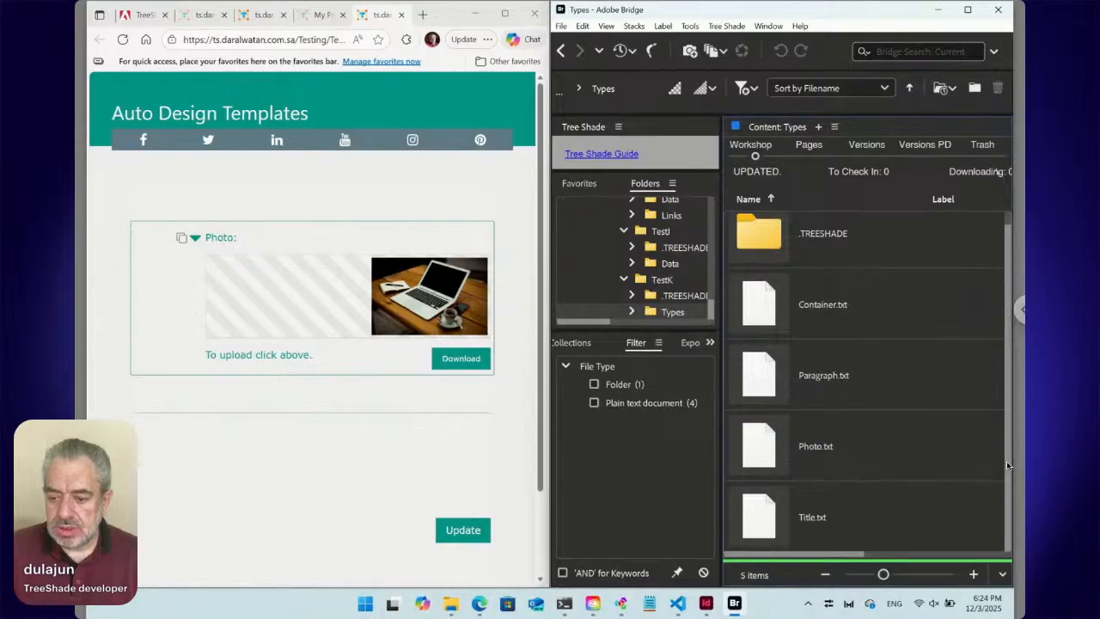
pyautogui.click(756, 323)
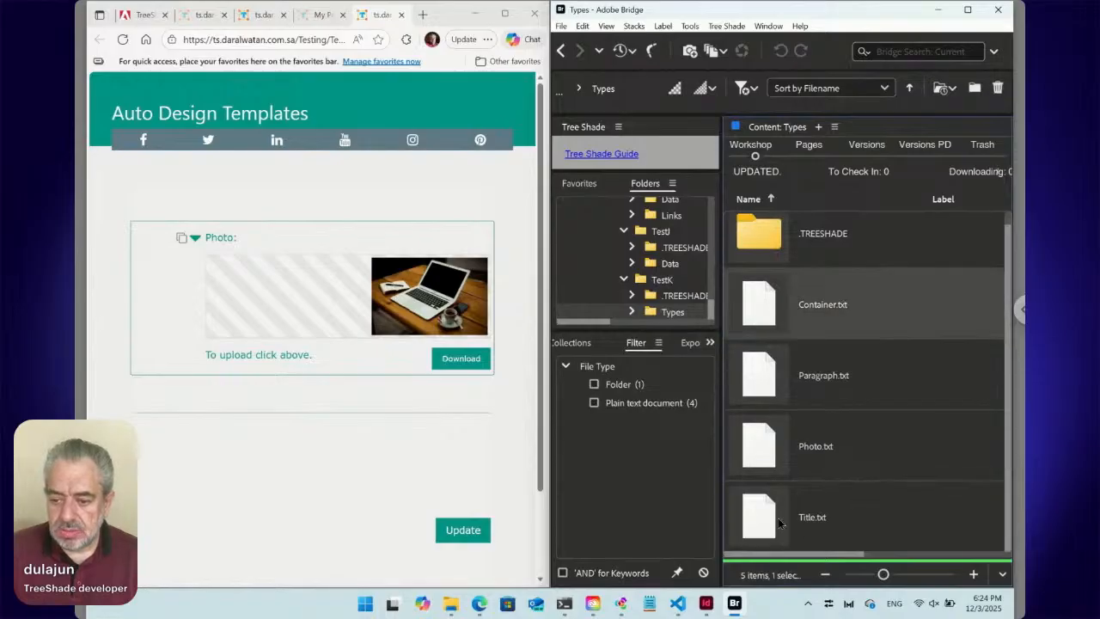
pyautogui.keyDown('shift'); pyautogui.click(777, 526); pyautogui.keyUp('shift')
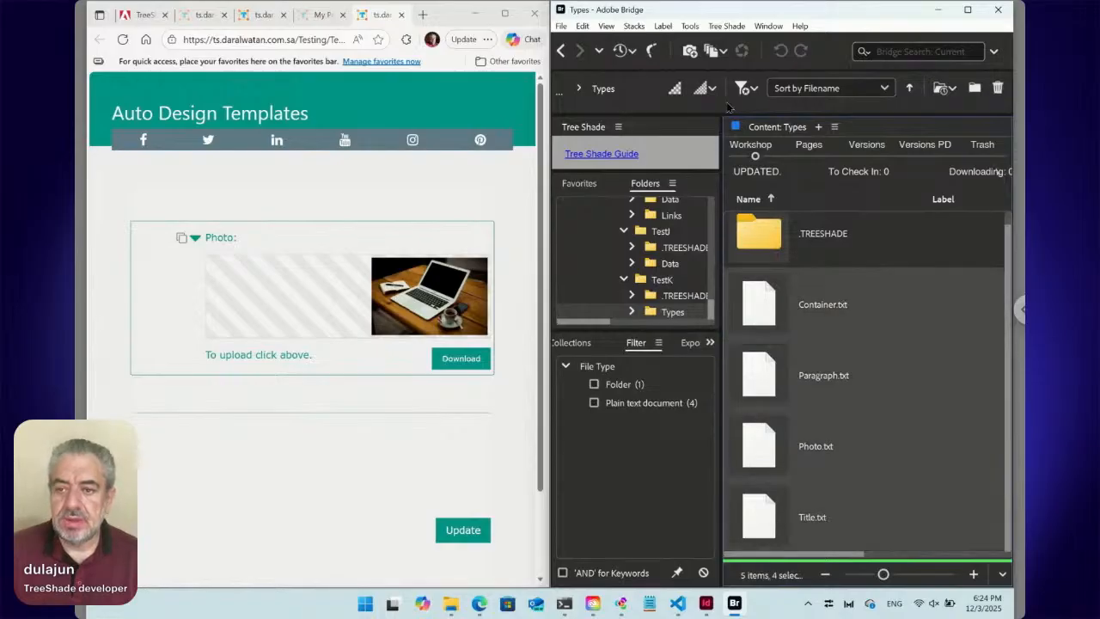
pyautogui.click(726, 25)
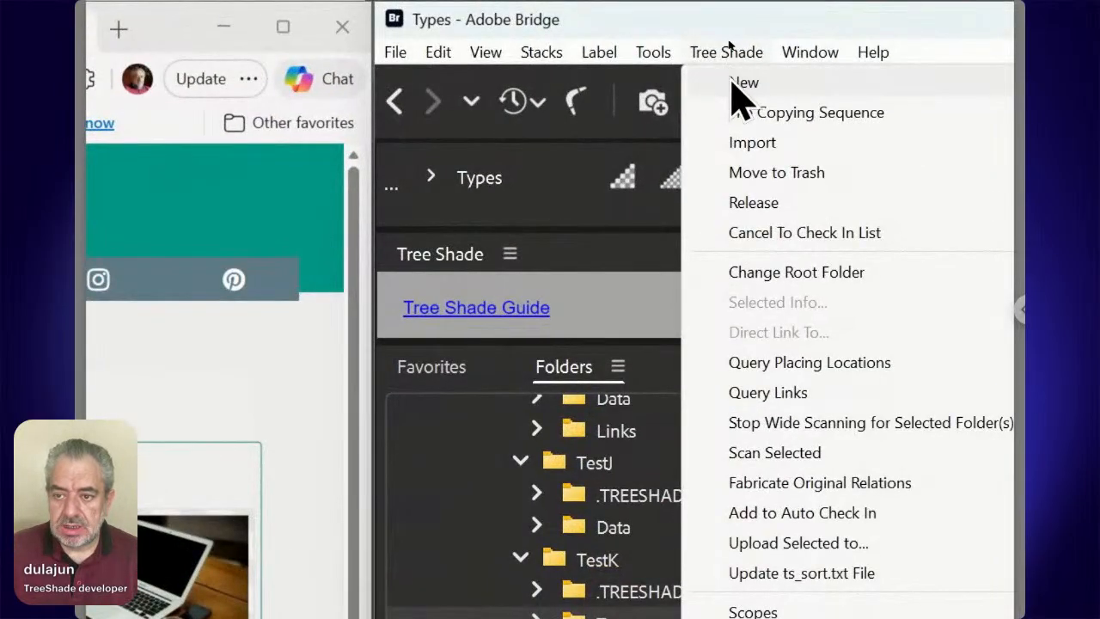
pyautogui.moveTo(730, 41)
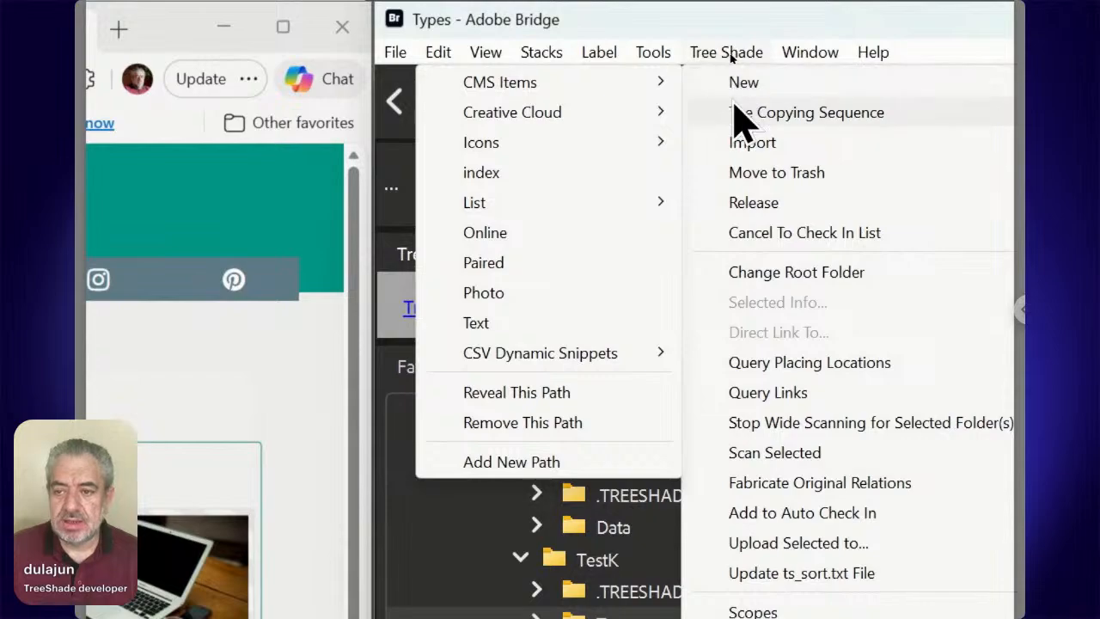
pyautogui.moveTo(733, 113)
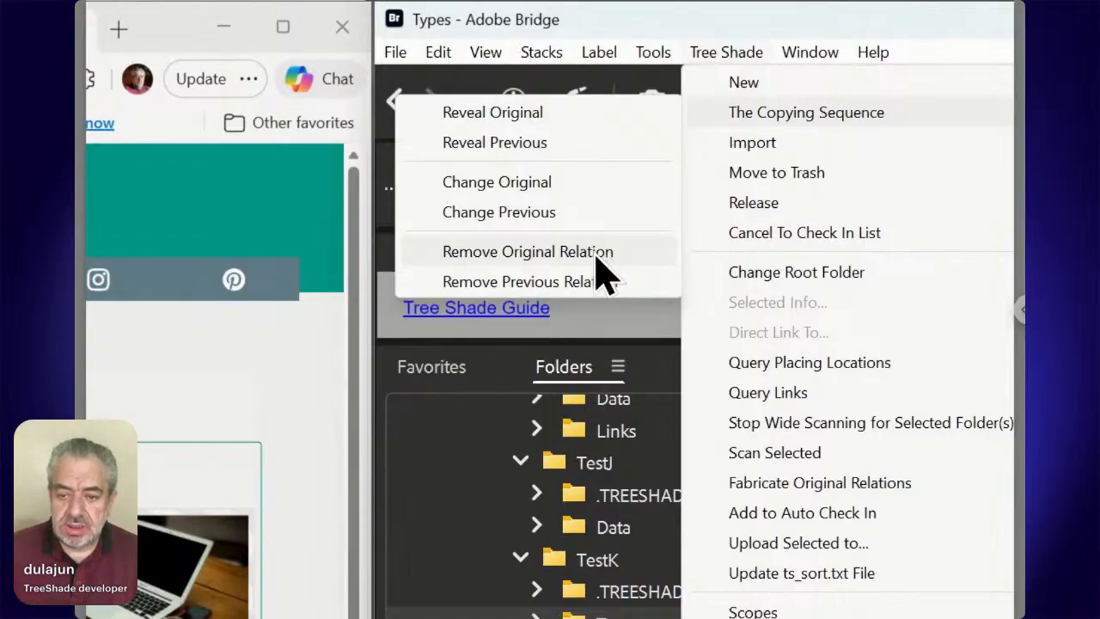
pyautogui.click(596, 255)
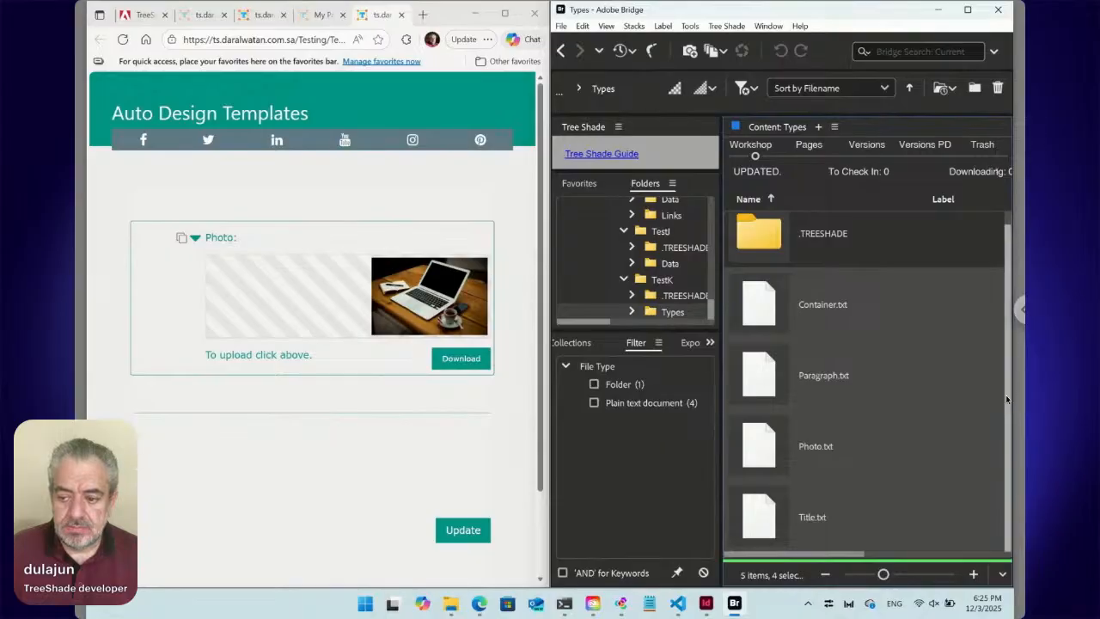
# Step: Create a subfolder named Container in the Types folder to match Container.txt
pyautogui.click(767, 308)
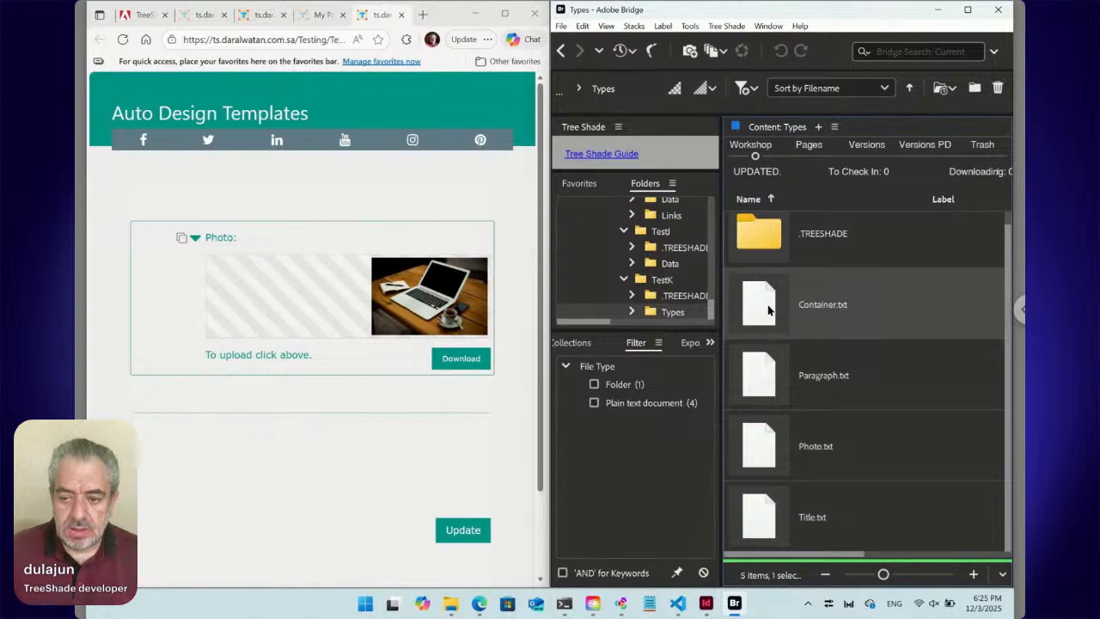
pyautogui.hotkey('ctrl', 'shift', 'n')
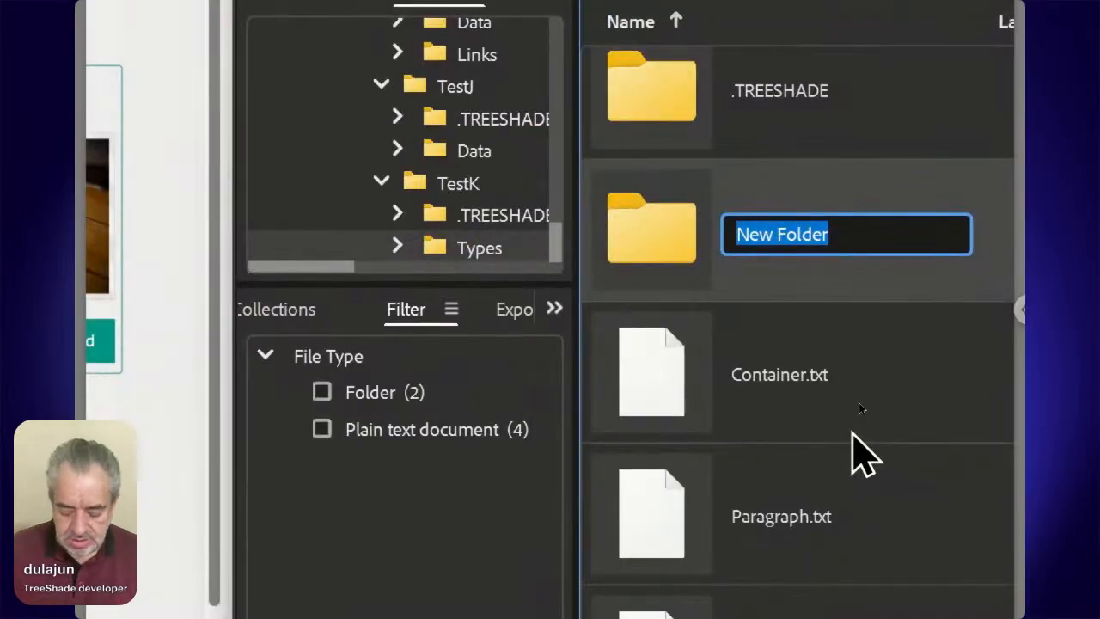
pyautogui.write('Container')
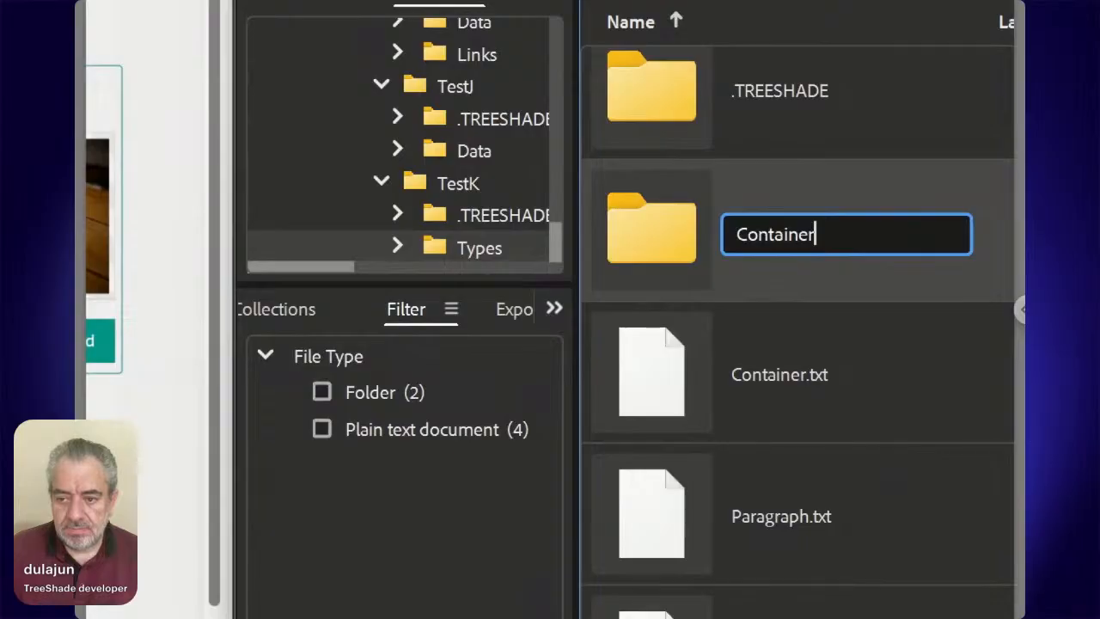
pyautogui.press('Return')
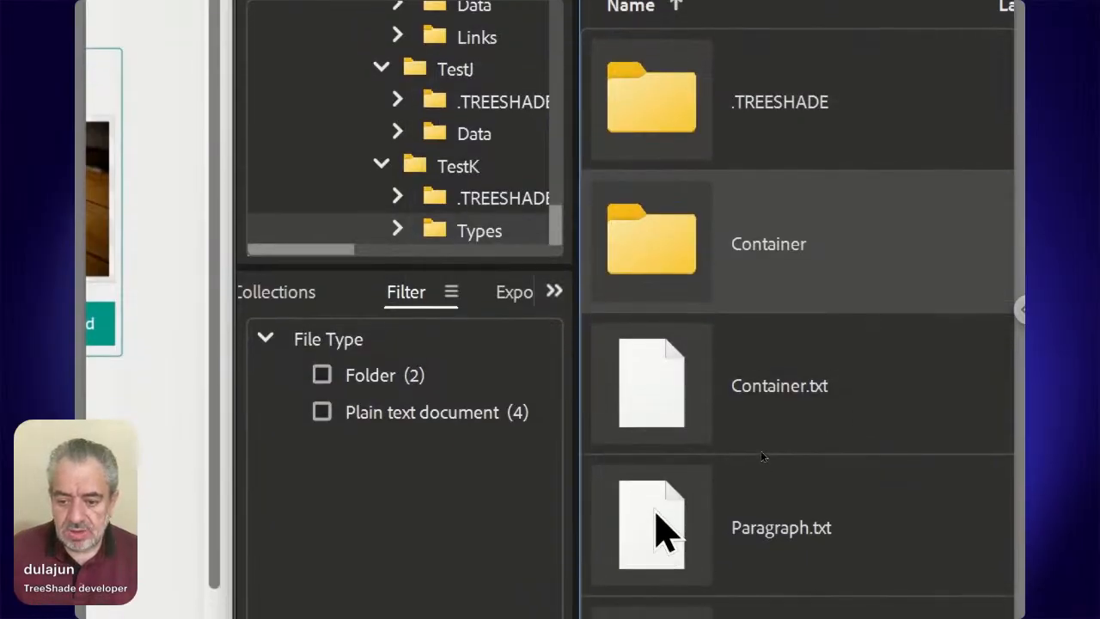
# Step: Open the paired folder of Paragraph.txt from the Types folder
pyautogui.rightClick(656, 531)
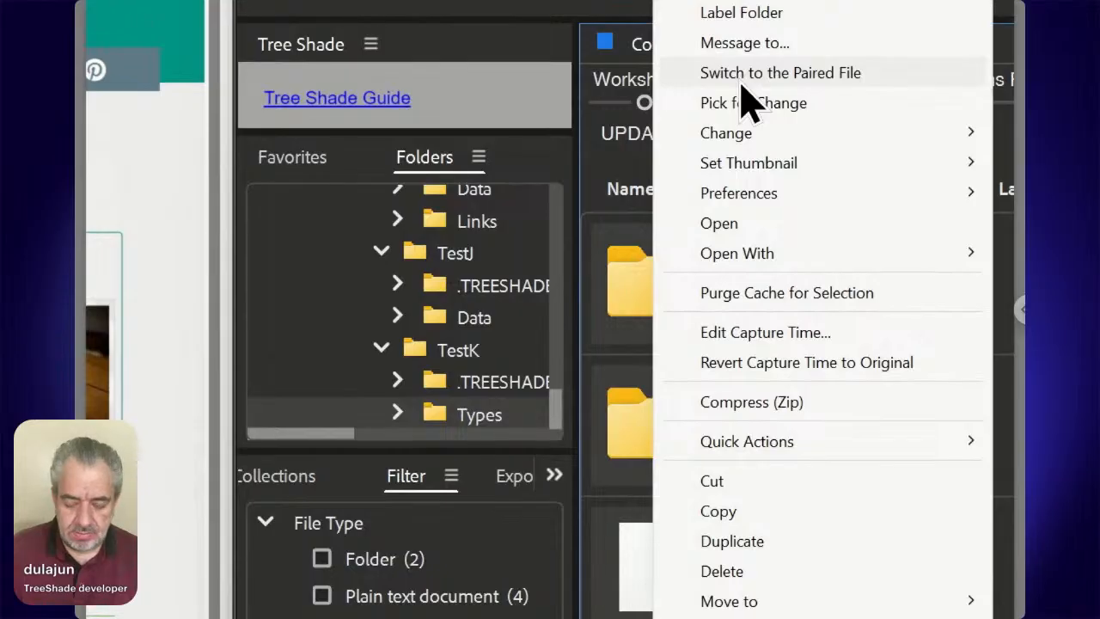
pyautogui.press('Escape')
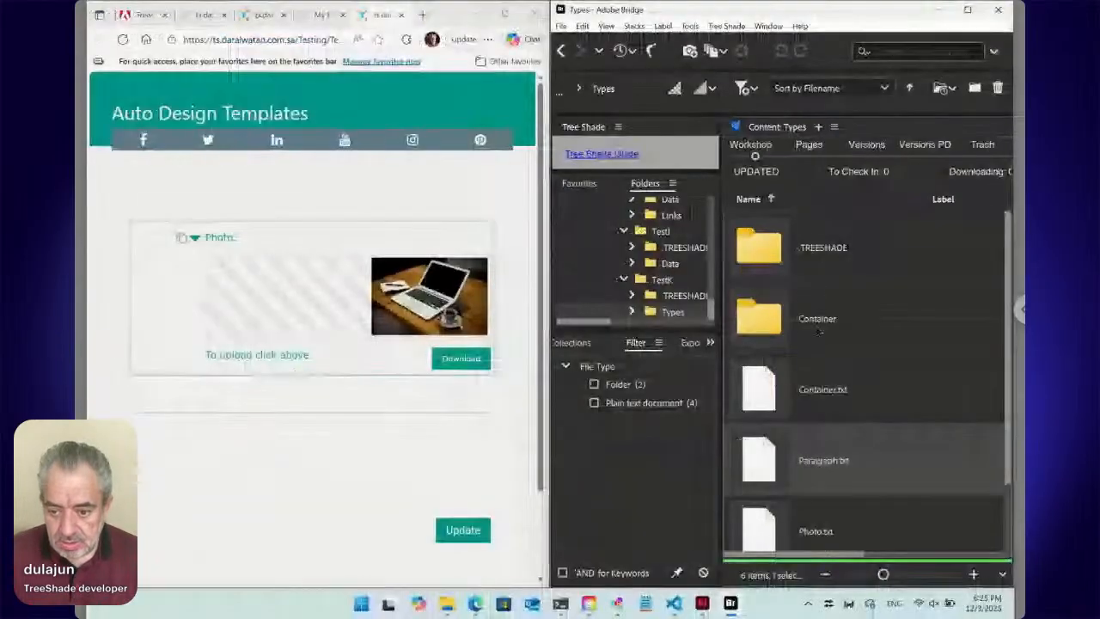
pyautogui.rightClick(776, 465)
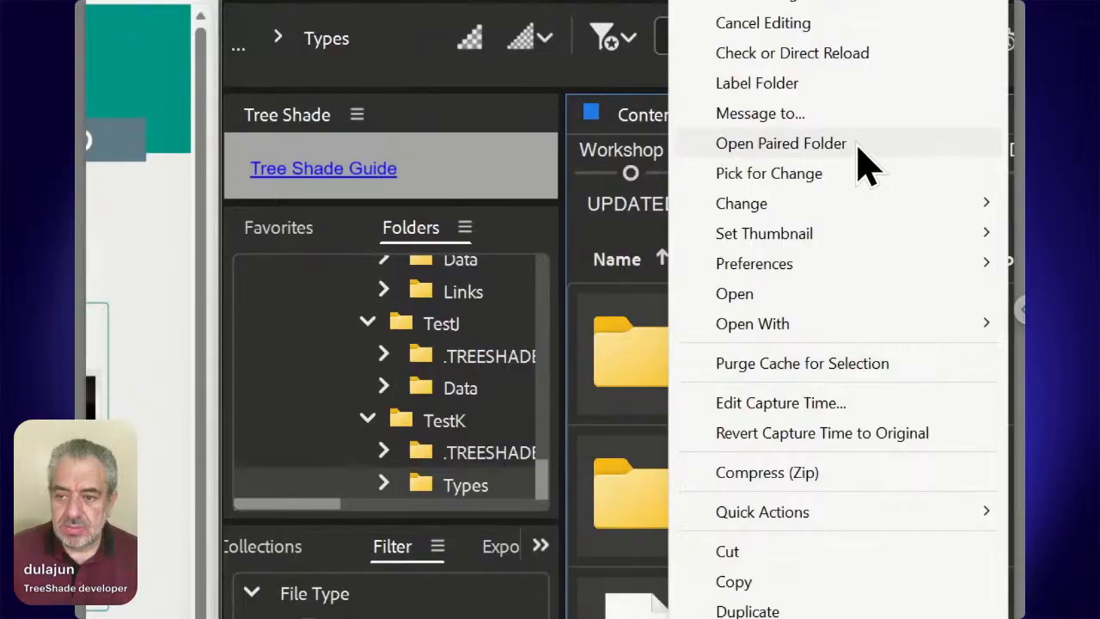
pyautogui.click(858, 146)
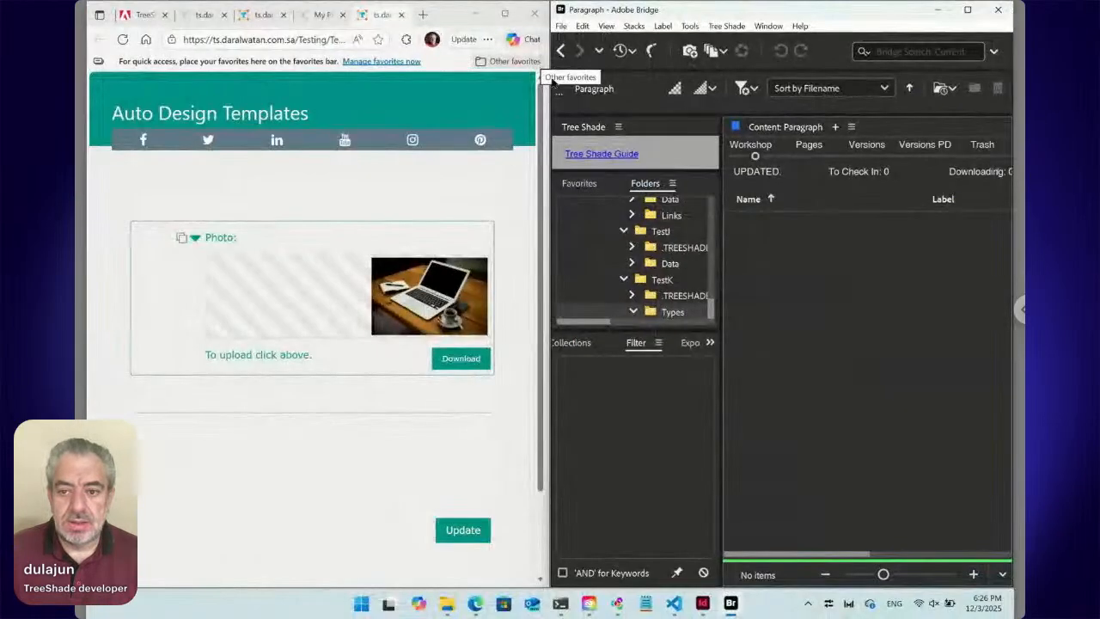
# Step: Return to the Types folder and create a subfolder named Photo to match Photo.txt
pyautogui.click(560, 50)
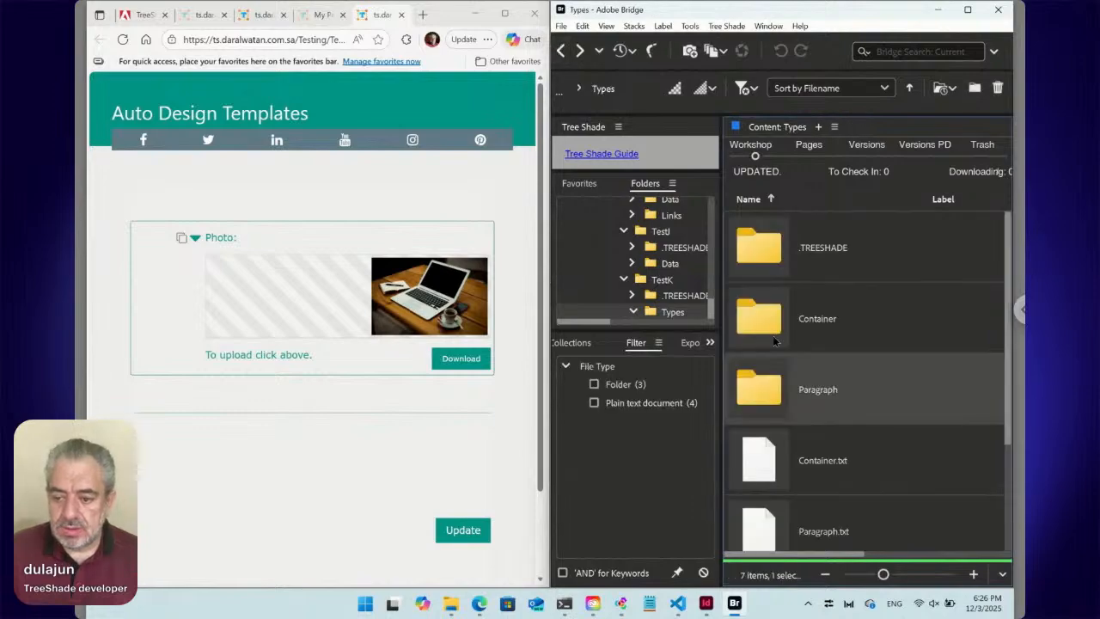
pyautogui.moveTo(1006, 428); pyautogui.dragTo(1006, 567)
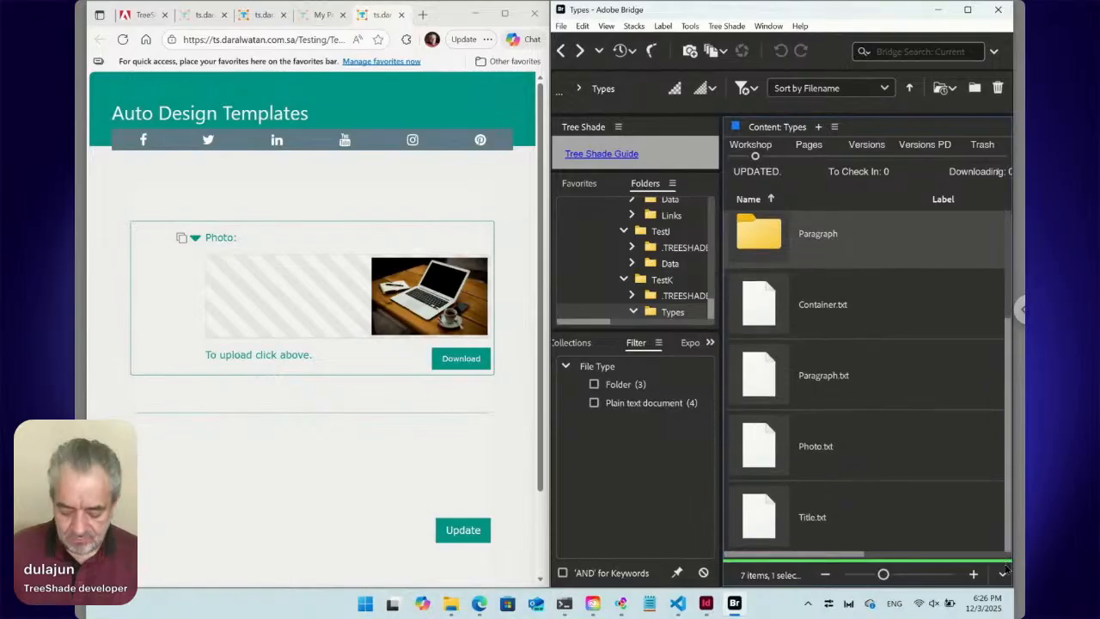
pyautogui.hotkey('ctrl', 'shift', 'n')
pyautogui.write('Photo')
pyautogui.press('Return')
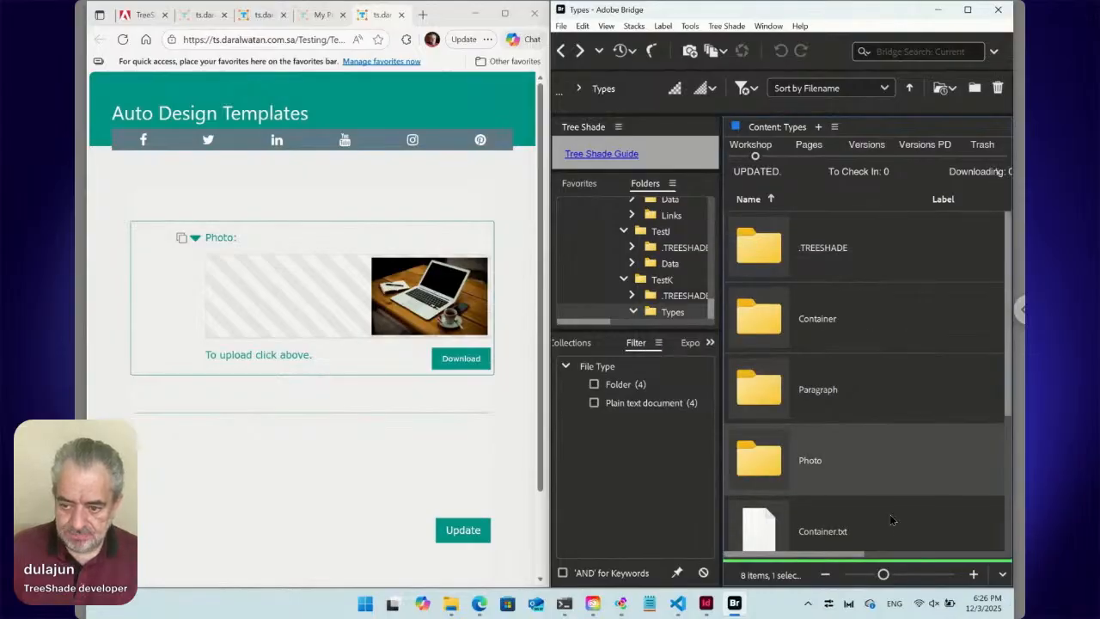
# Step: Create a subfolder named Title in the Types folder to match Title.txt
pyautogui.scroll(-3, 890, 514)
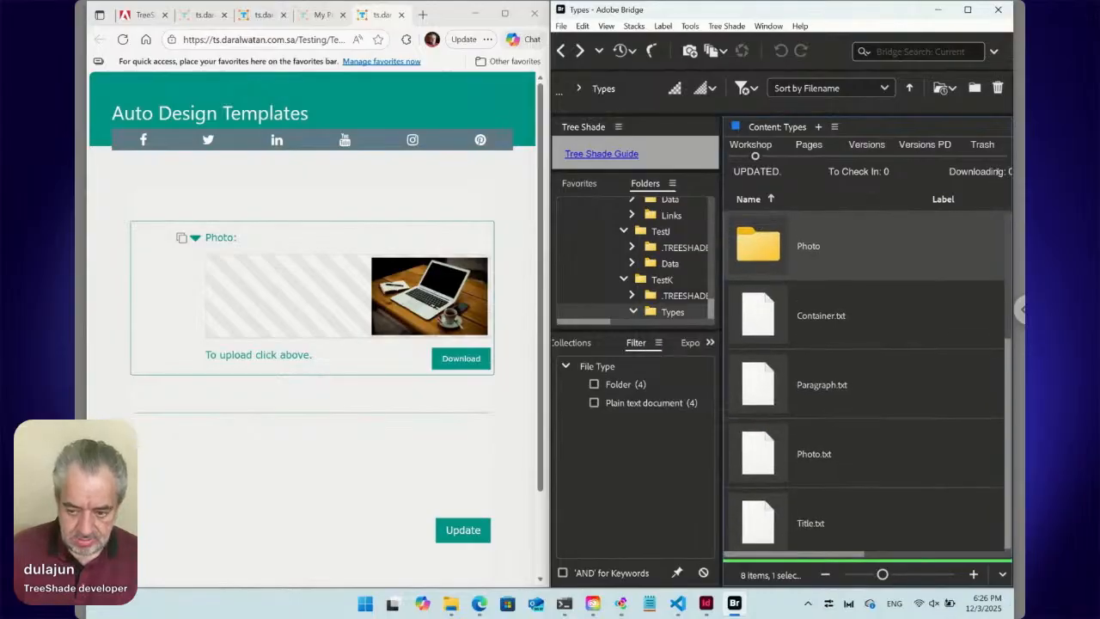
pyautogui.hotkey('ctrl', 'shift', 'n')
pyautogui.write('Title')
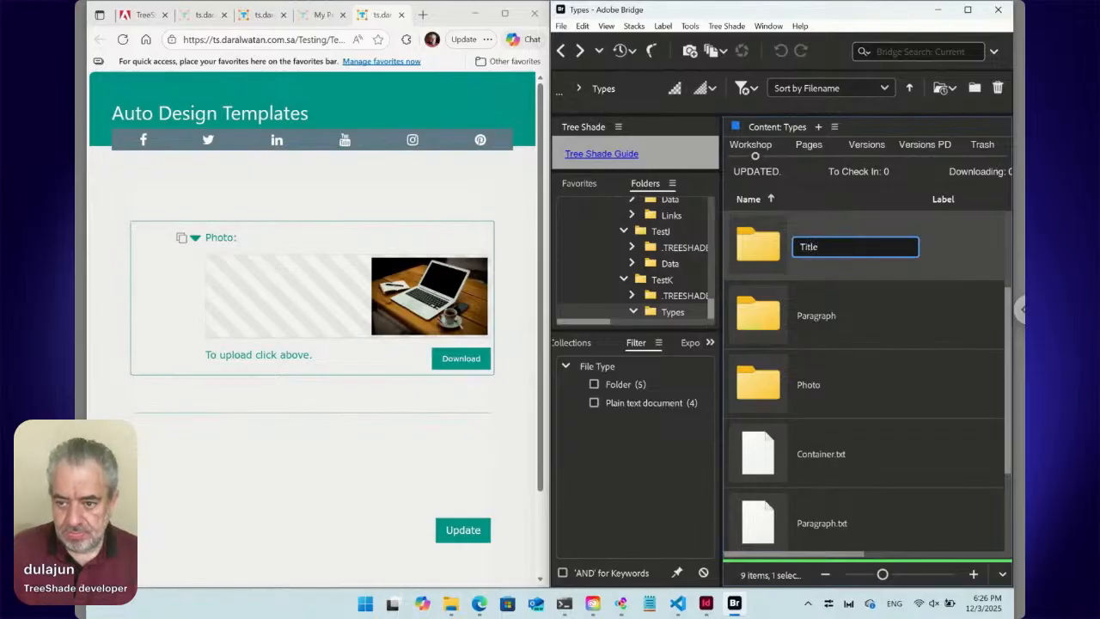
pyautogui.press('Return')
pyautogui.scroll(-3, 866, 321)
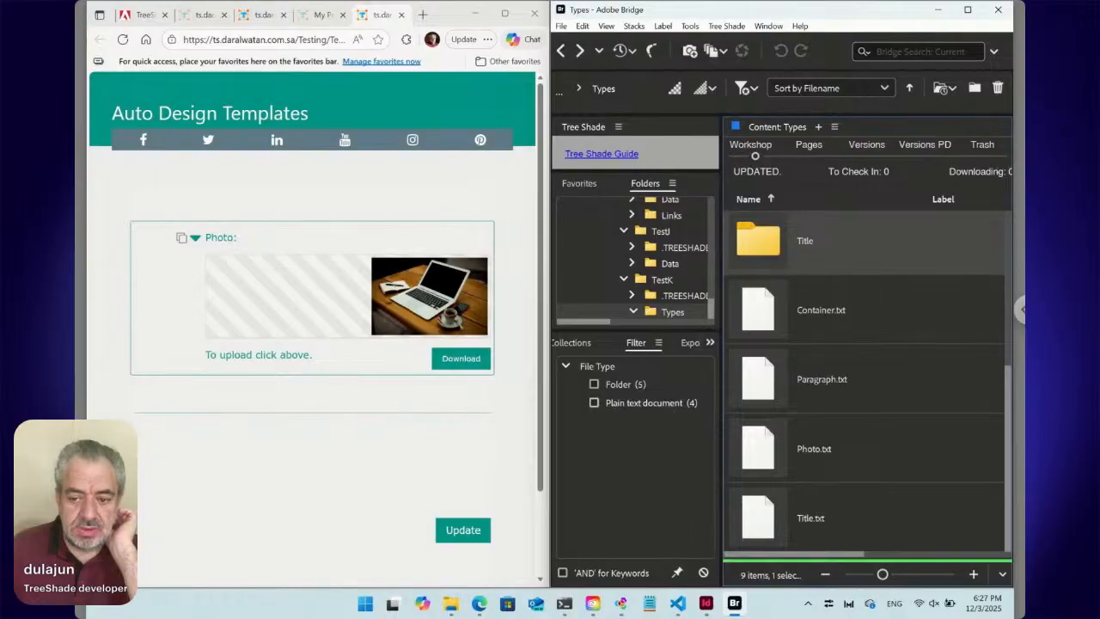
# Step: Filter the Types folder to plain text documents and open the paired folder of Photo.txt
pyautogui.click(594, 402)
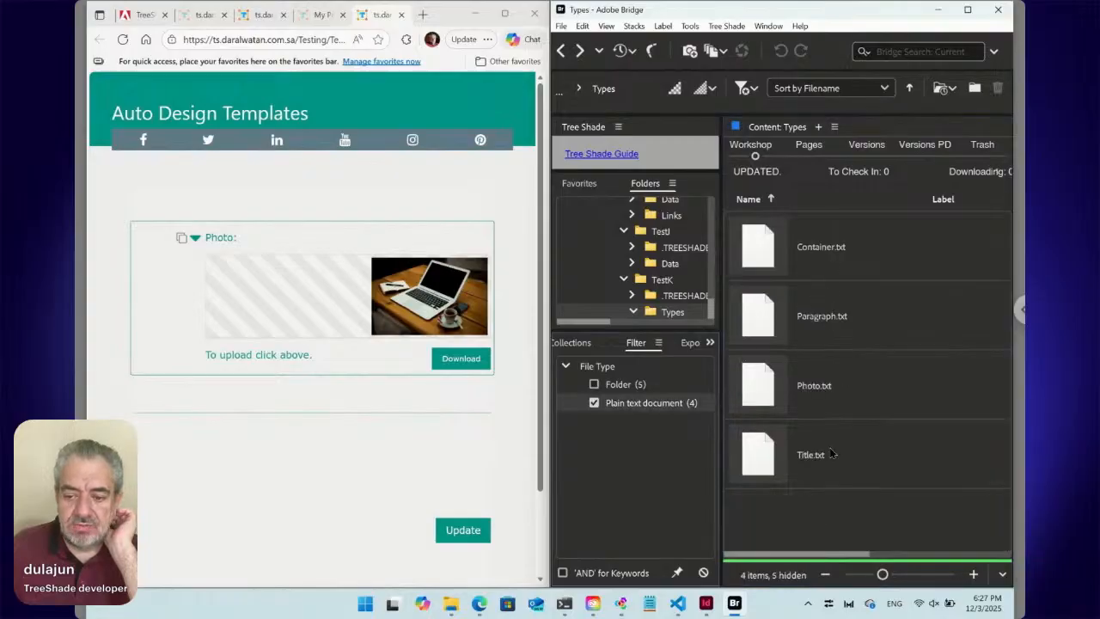
pyautogui.click(780, 400)
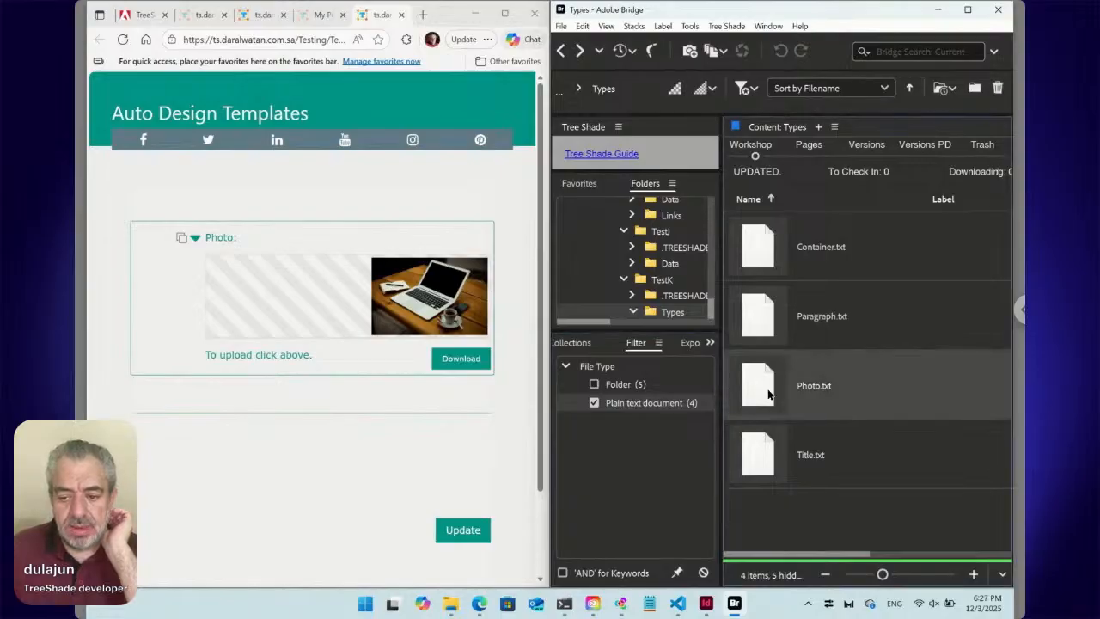
pyautogui.doubleClick(769, 394)
pyautogui.moveTo(771, 217); pyautogui.dragTo(577, 174)
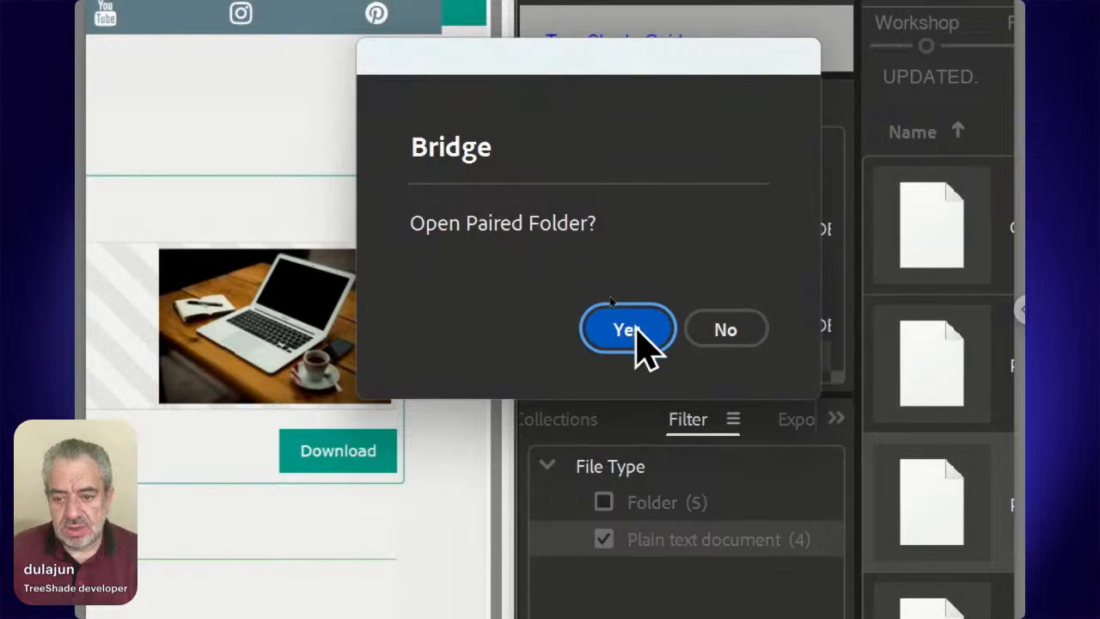
pyautogui.click(635, 329)
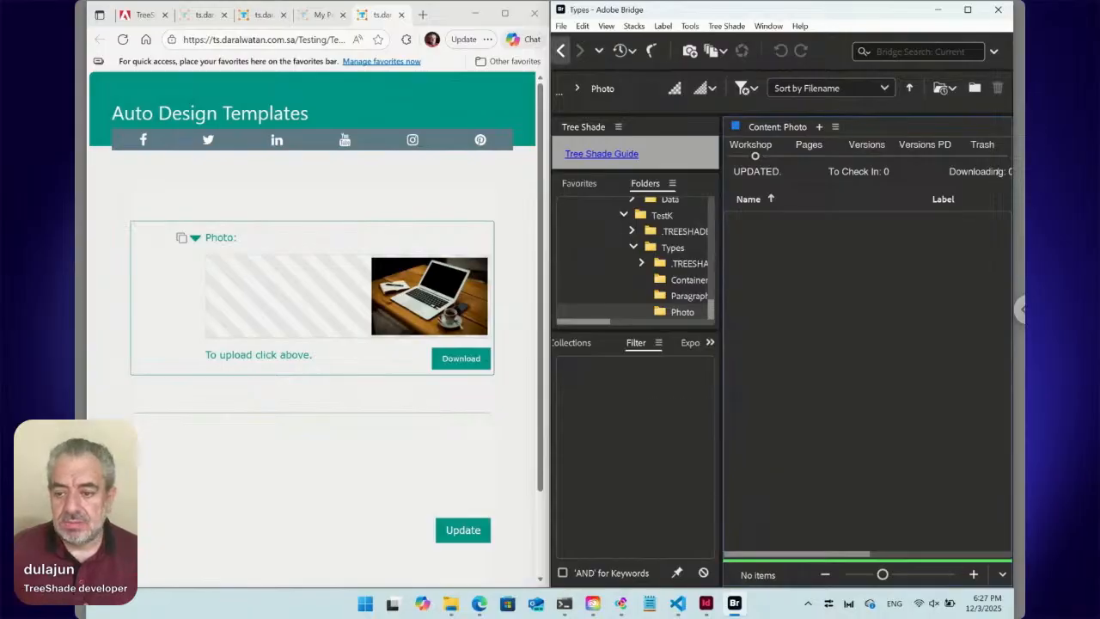
# Step: Return to the Types folder and show only its plain text documents
pyautogui.click(560, 50)
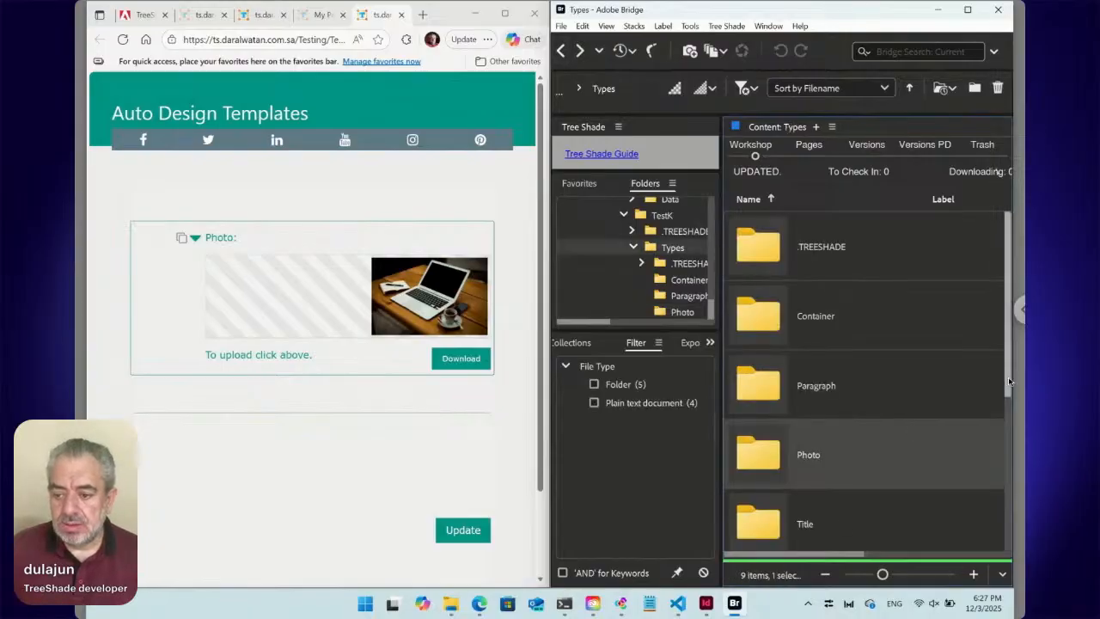
pyautogui.click(1007, 459)
pyautogui.click(1002, 534)
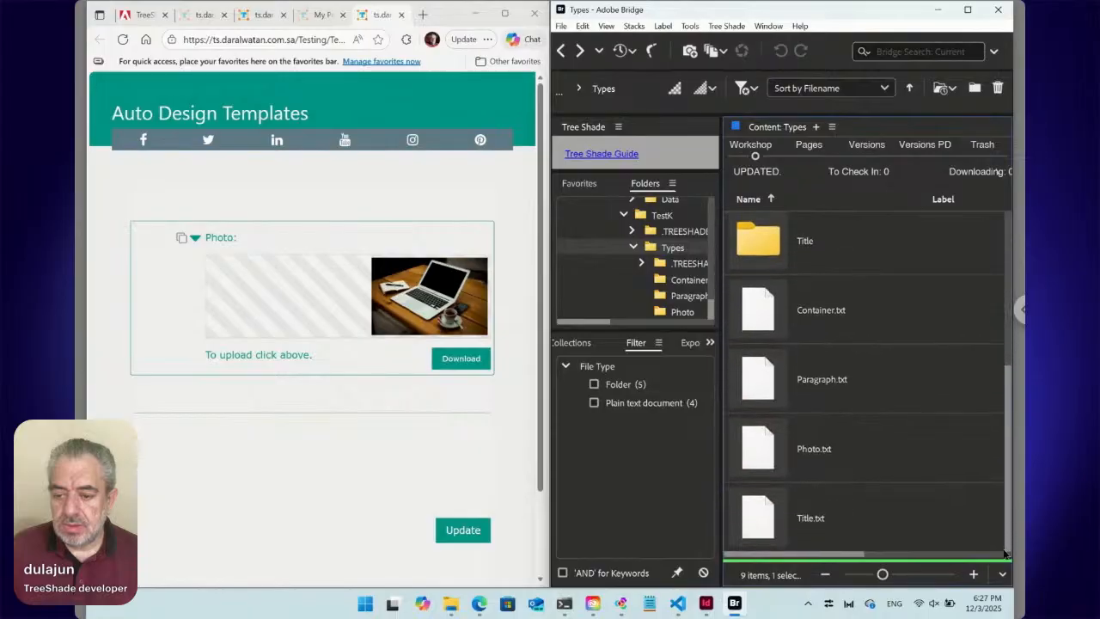
pyautogui.click(623, 410)
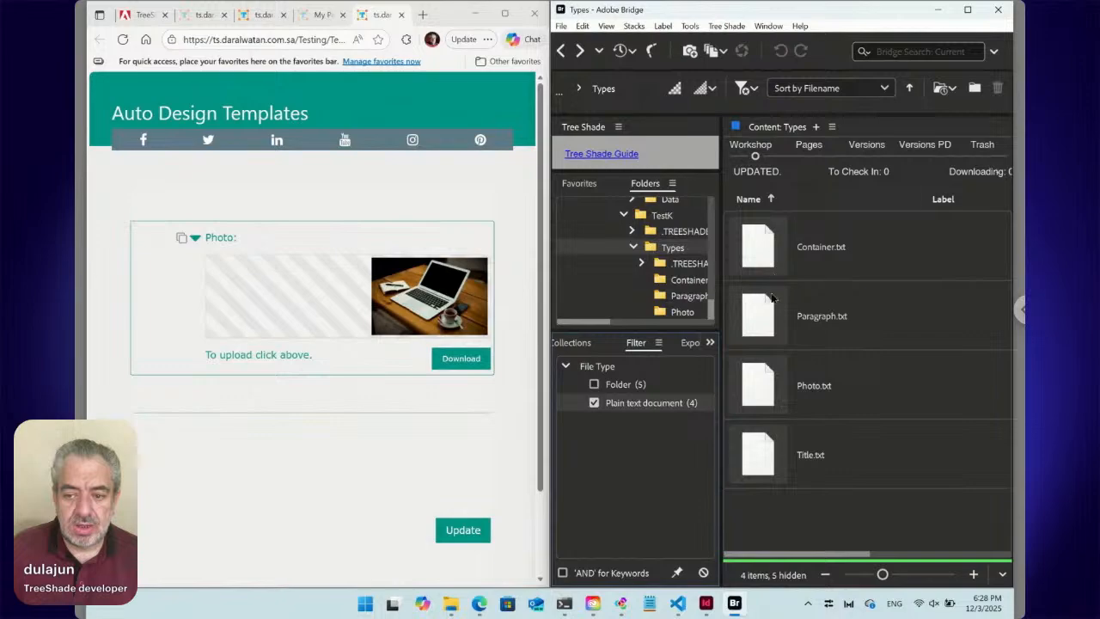
# Step: Go back to the TestK folder, view only its plain text documents, and clear the filter again
pyautogui.click(562, 53)
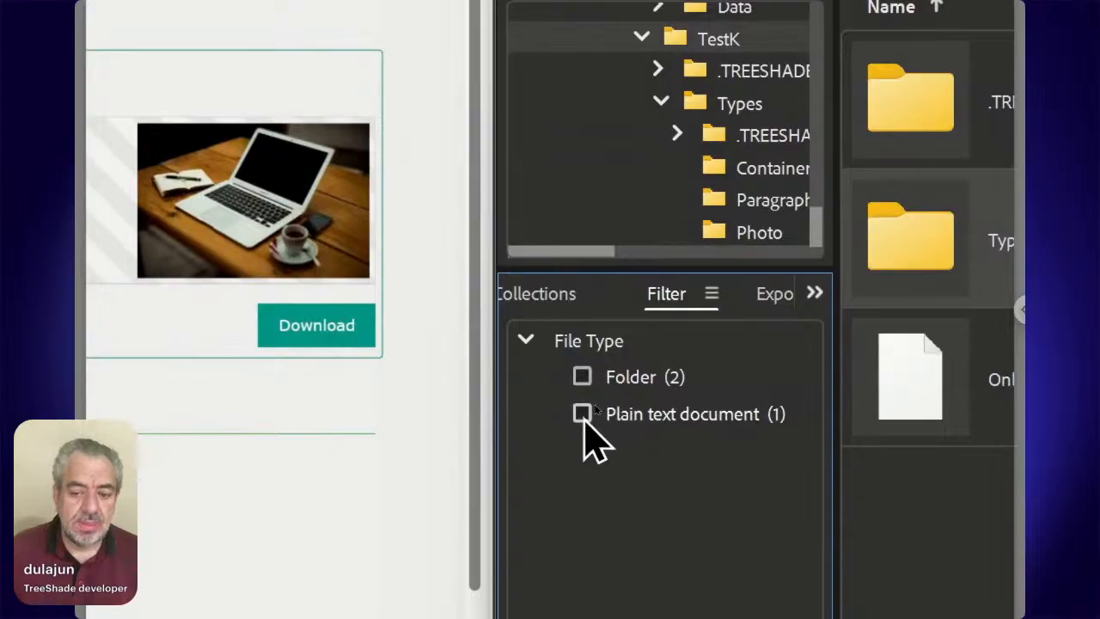
pyautogui.click(582, 418)
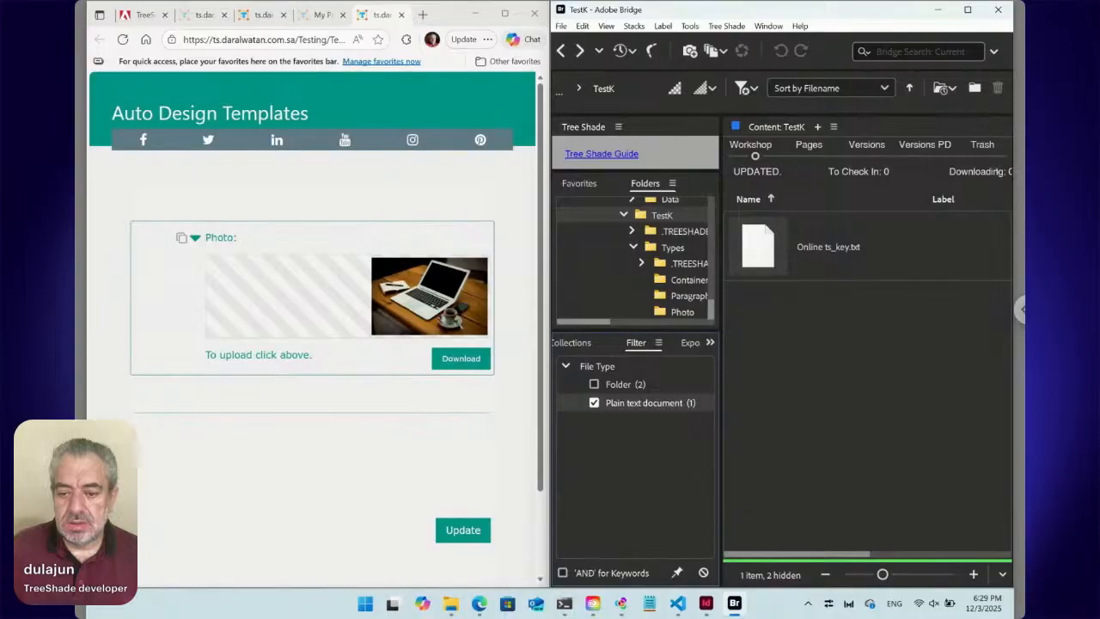
pyautogui.click(594, 402)
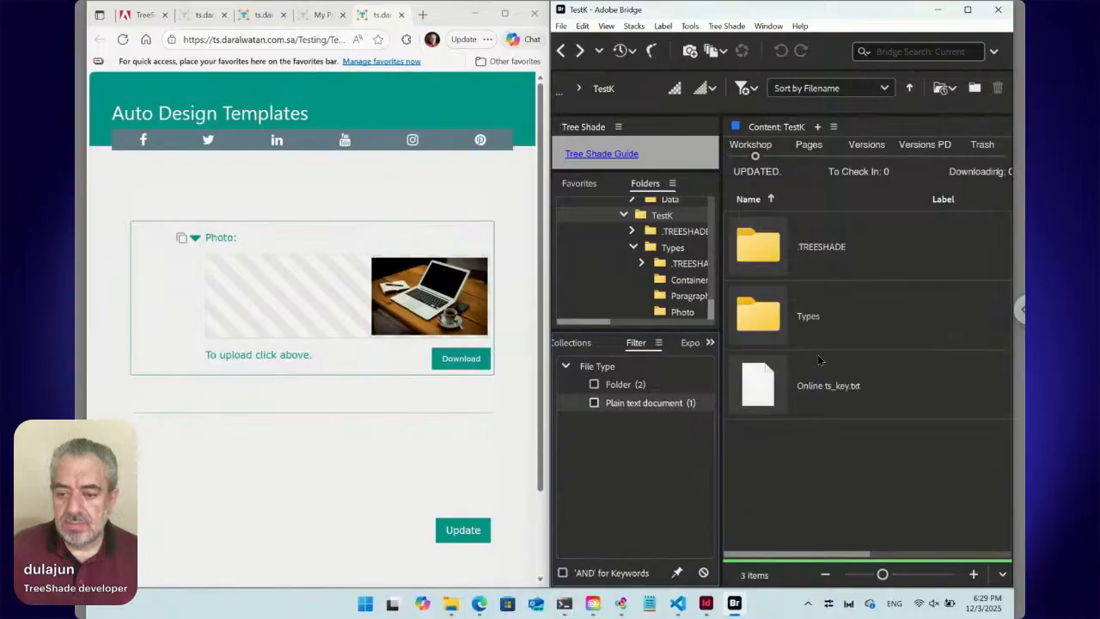
# Step: Add a new Tree Shade Text item named Text inside the Title subfolder of Types
pyautogui.click(782, 323)
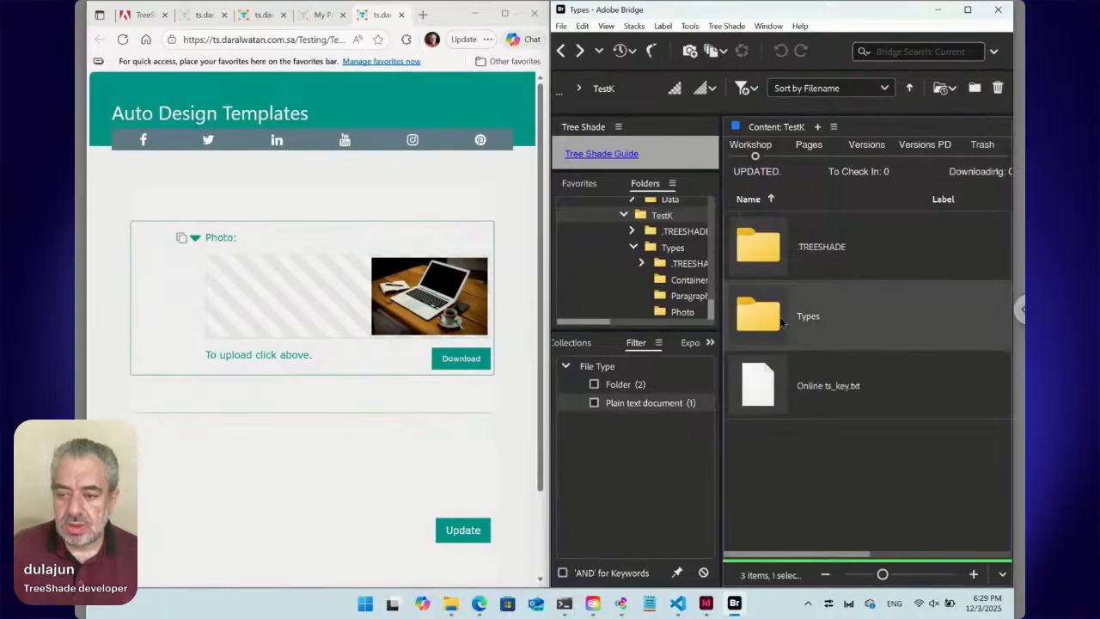
pyautogui.doubleClick(782, 323)
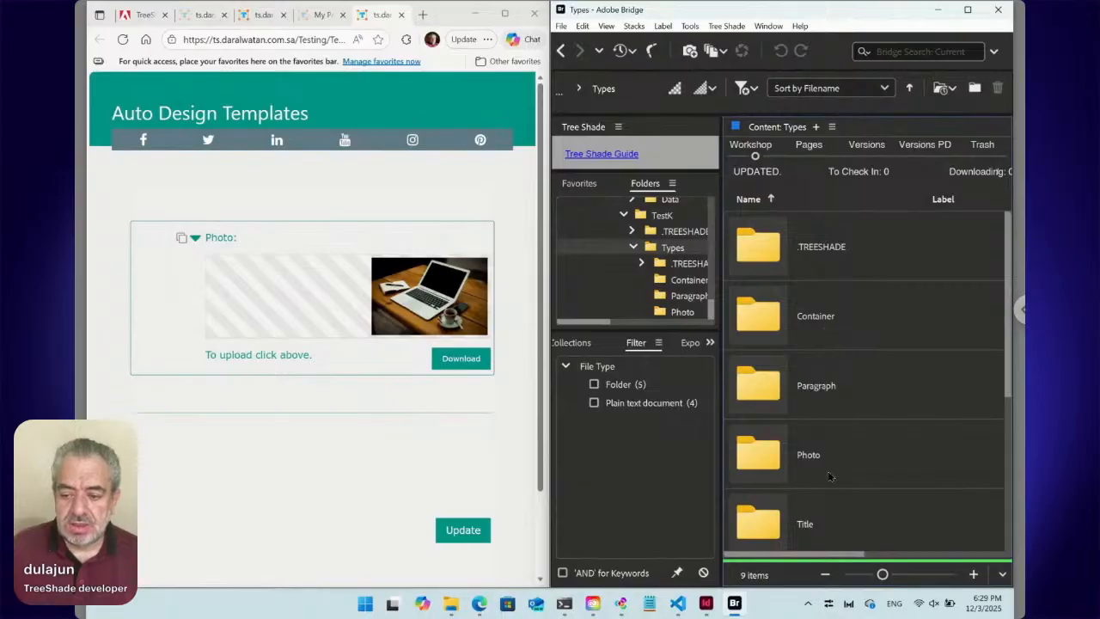
pyautogui.doubleClick(763, 528)
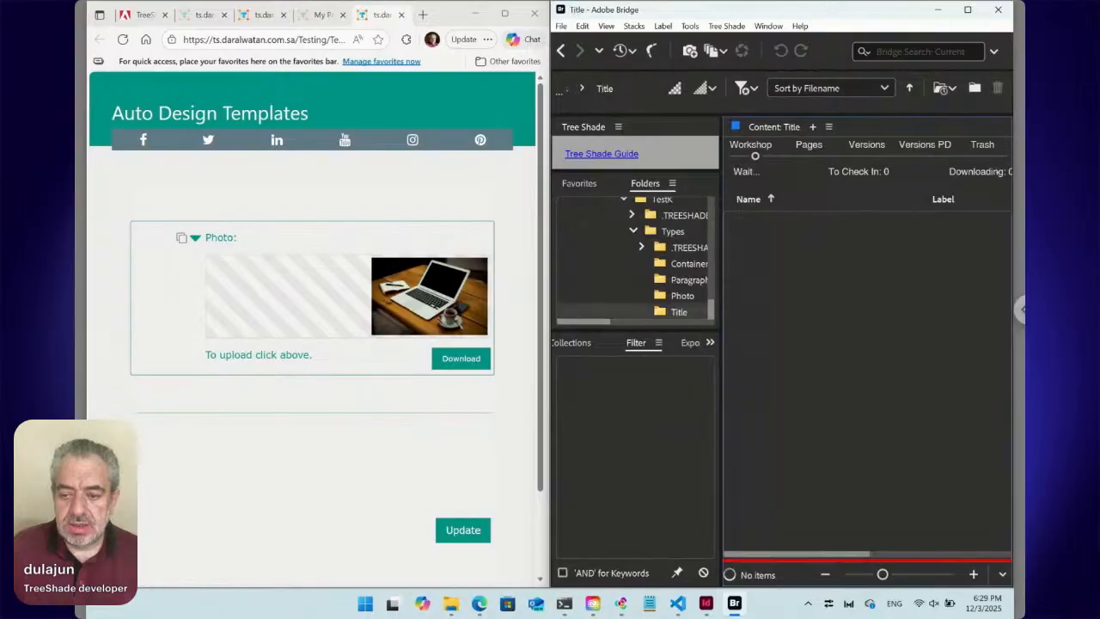
pyautogui.click(735, 27)
pyautogui.moveTo(732, 41)
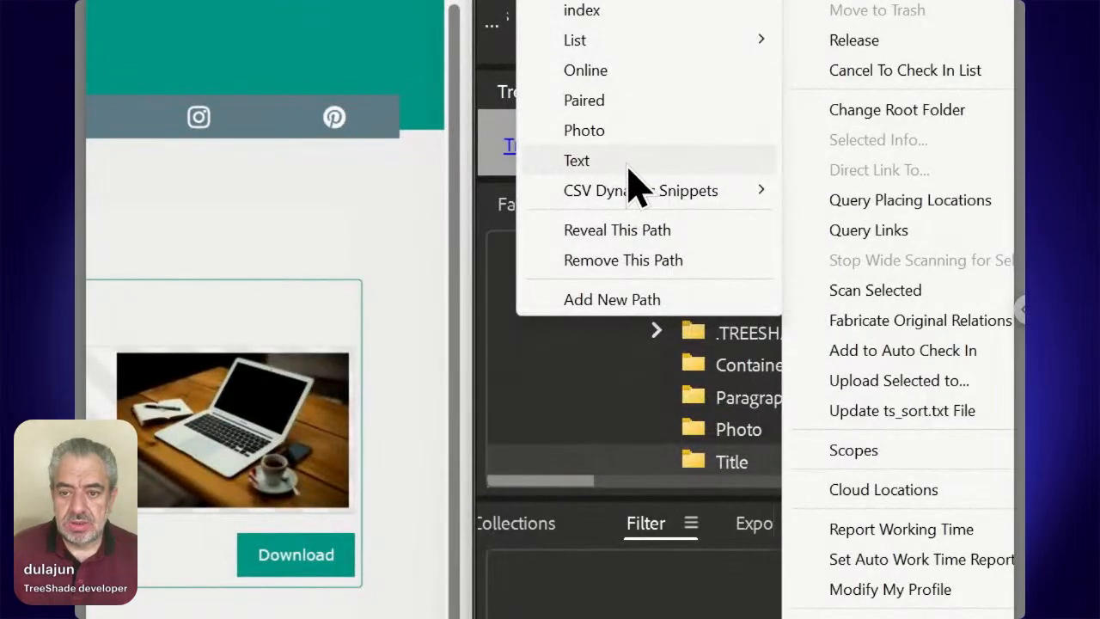
pyautogui.click(628, 166)
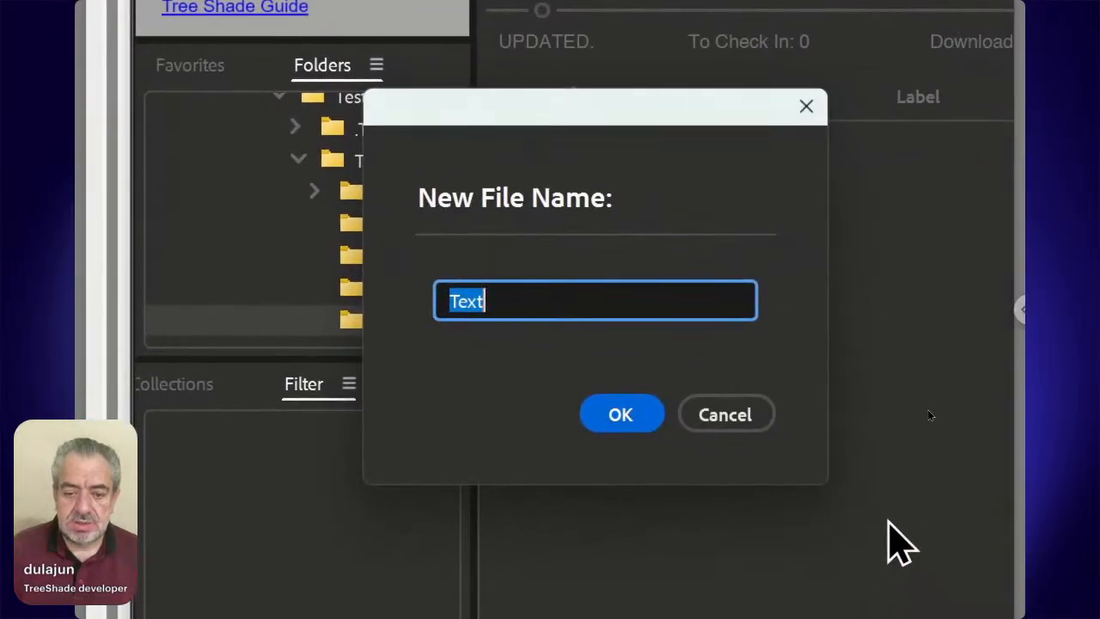
pyautogui.click(600, 419)
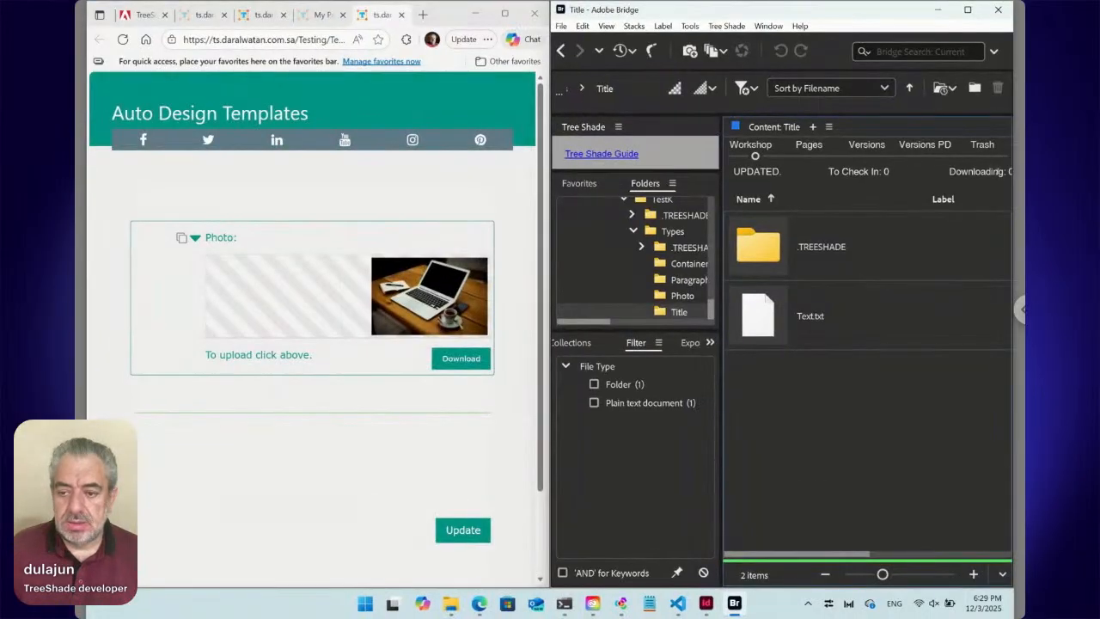
# Step: Add a new Tree Shade Photo item named Uploaded inside the Photo subfolder of Types
pyautogui.click(563, 51)
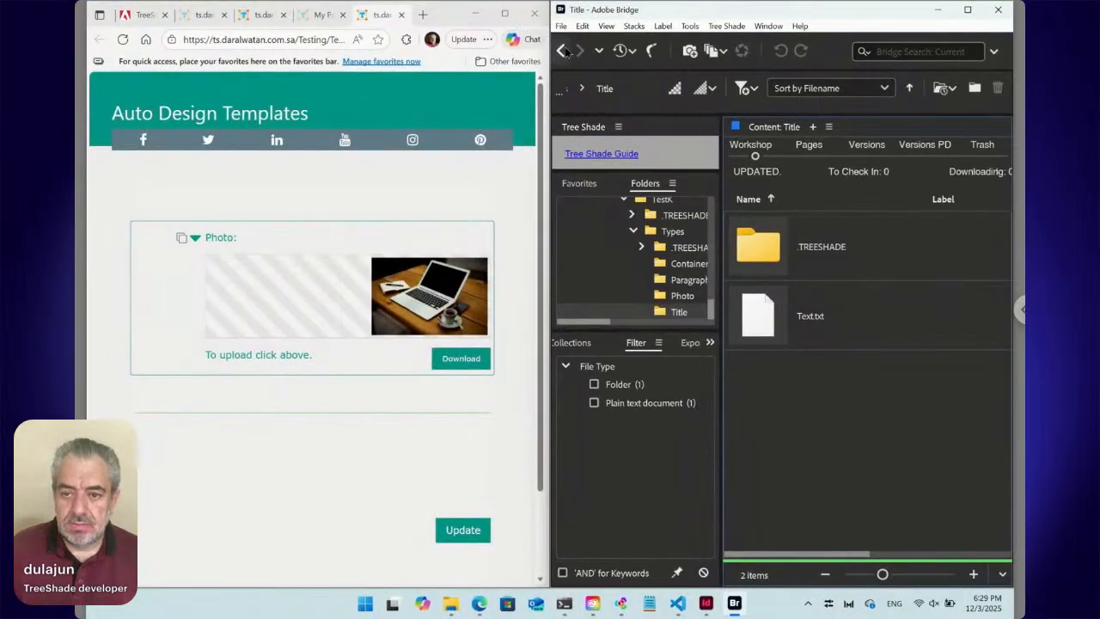
pyautogui.click(776, 443)
pyautogui.doubleClick(776, 443)
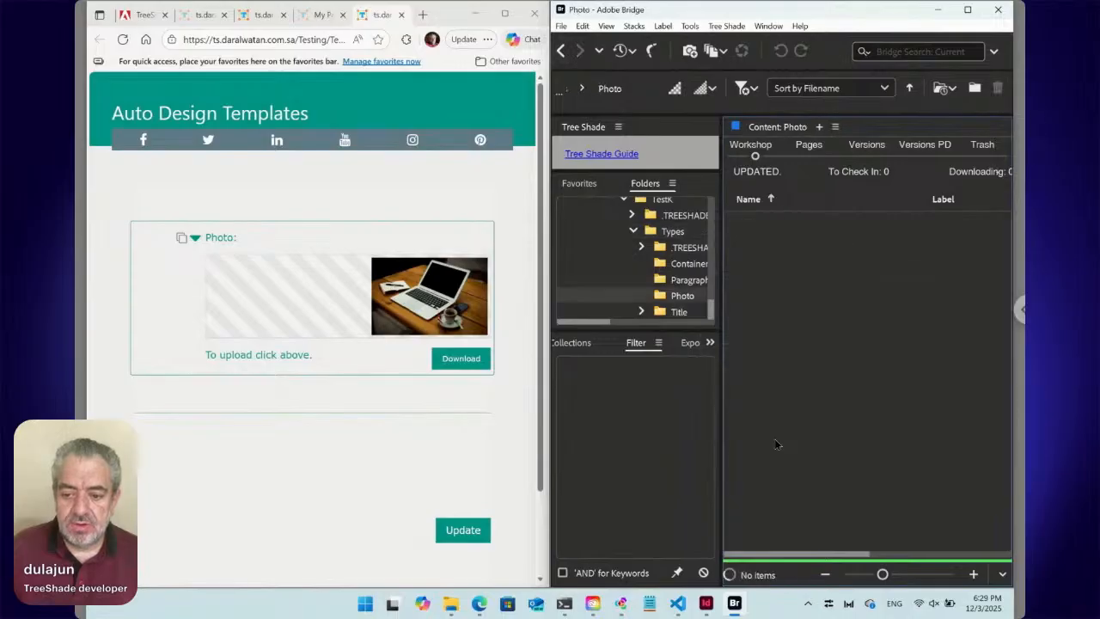
pyautogui.click(726, 25)
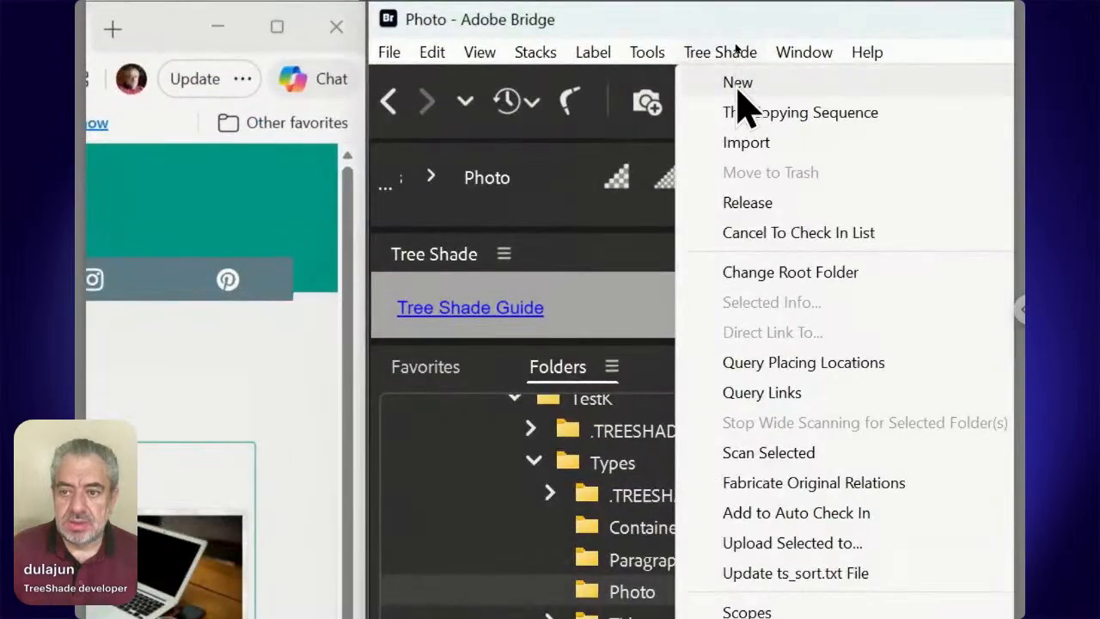
pyautogui.moveTo(735, 45)
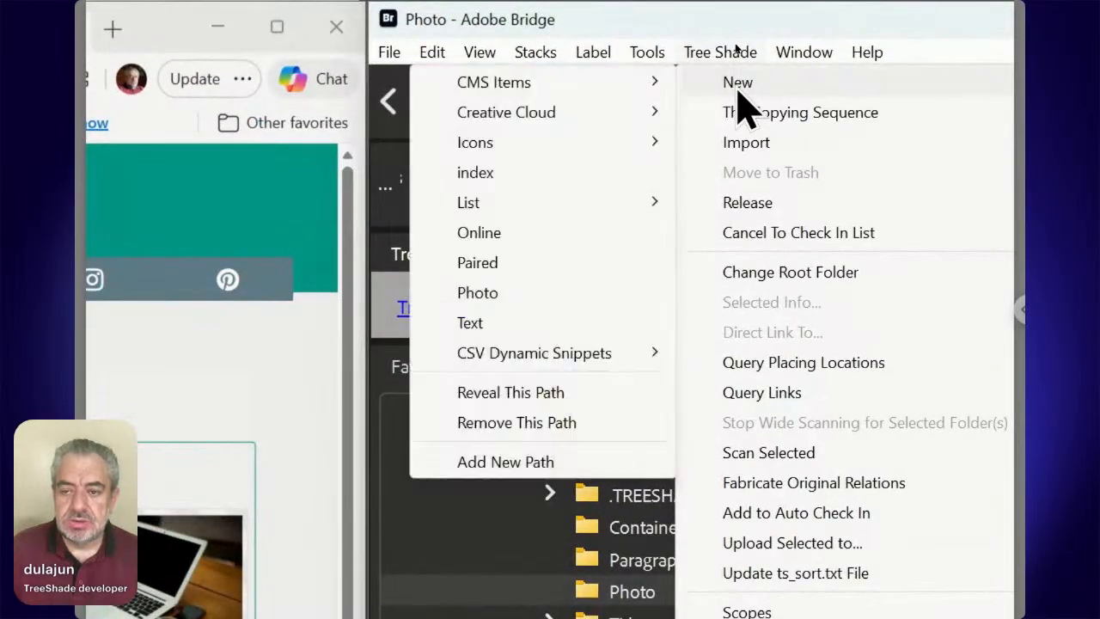
pyautogui.click(515, 297)
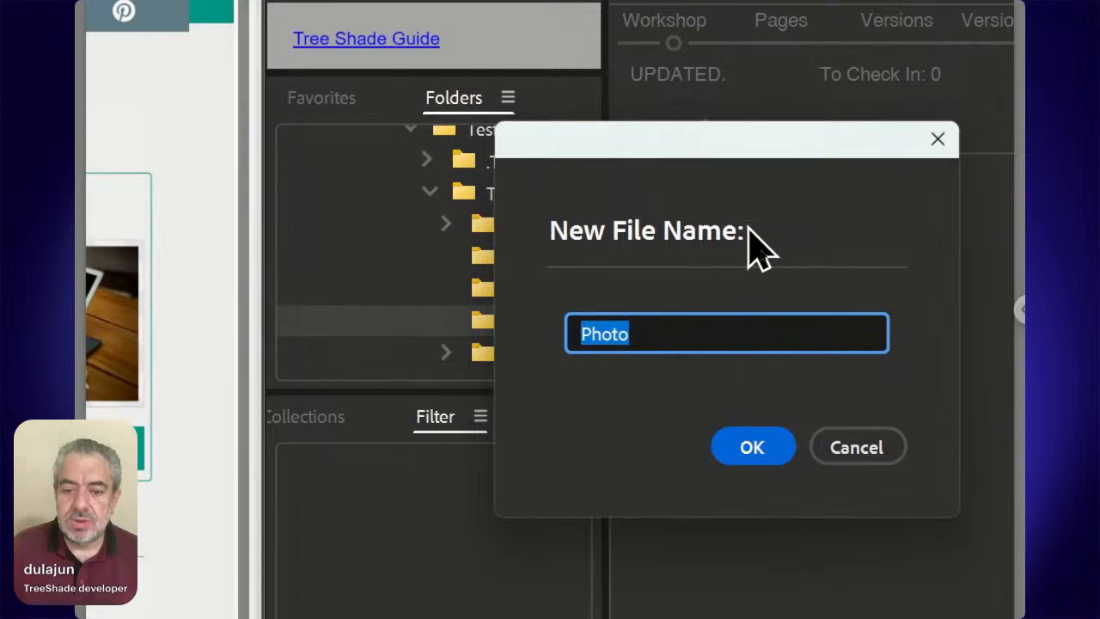
pyautogui.moveTo(627, 139); pyautogui.dragTo(702, 148)
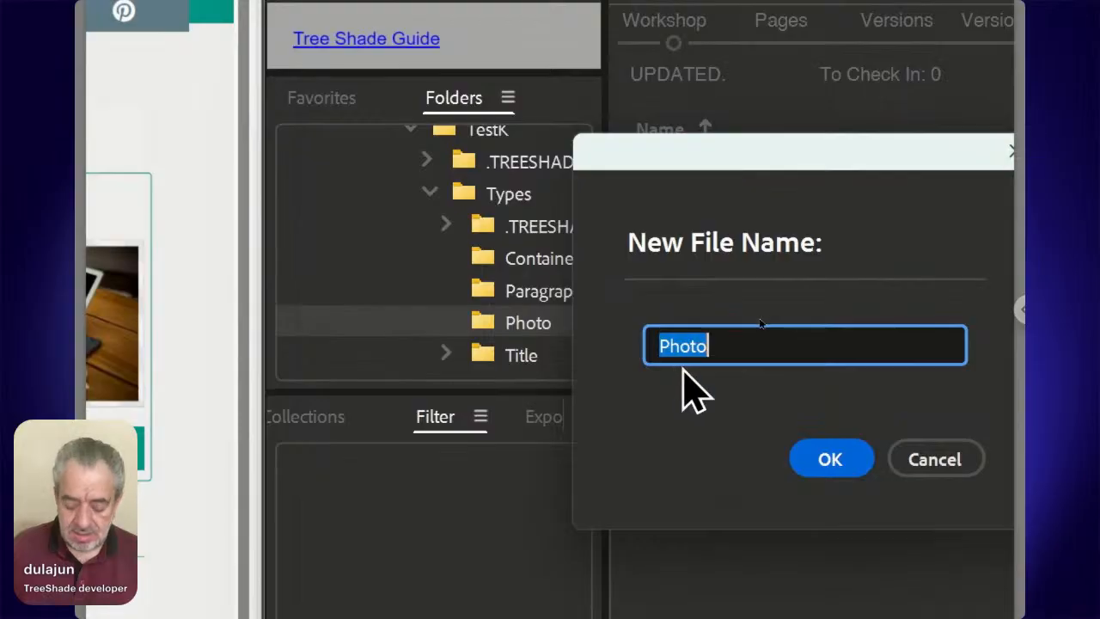
pyautogui.write('U')
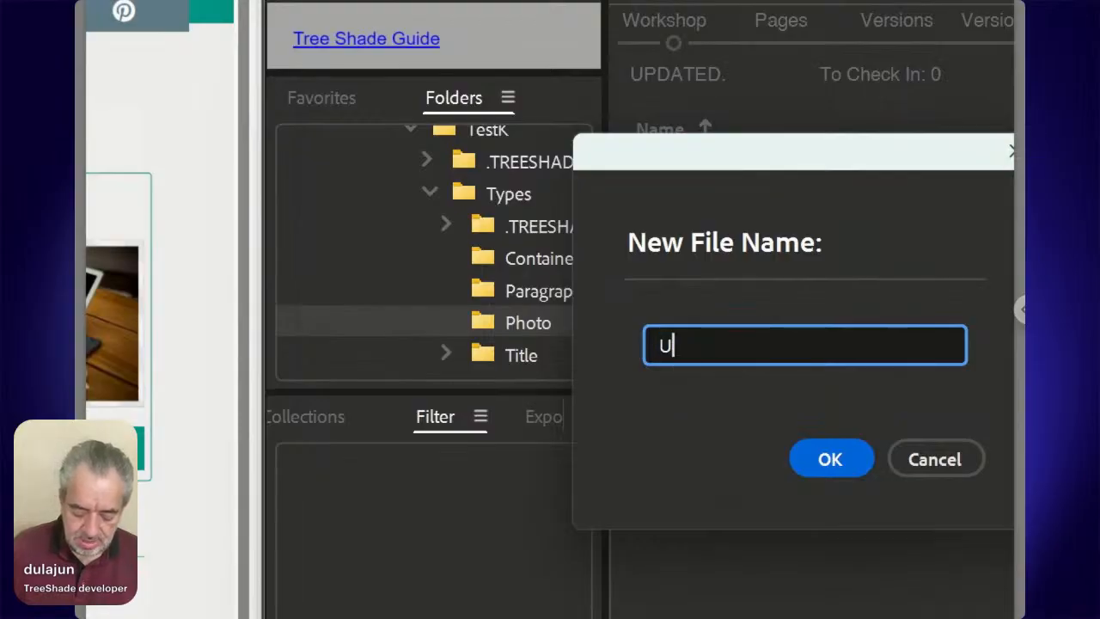
pyautogui.write('ploaded')
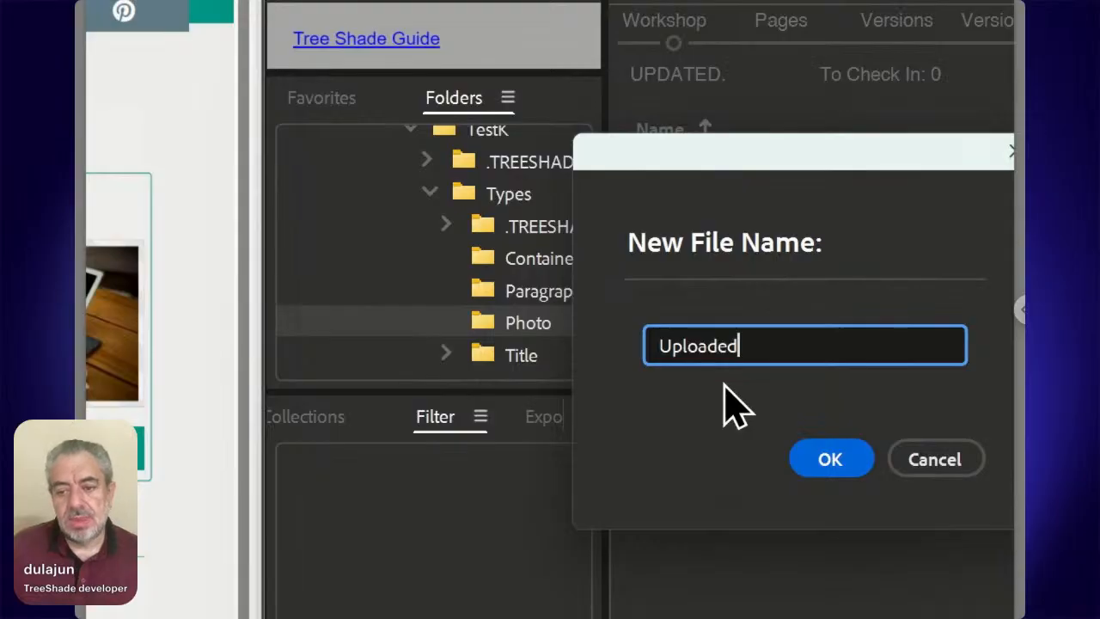
pyautogui.click(846, 473)
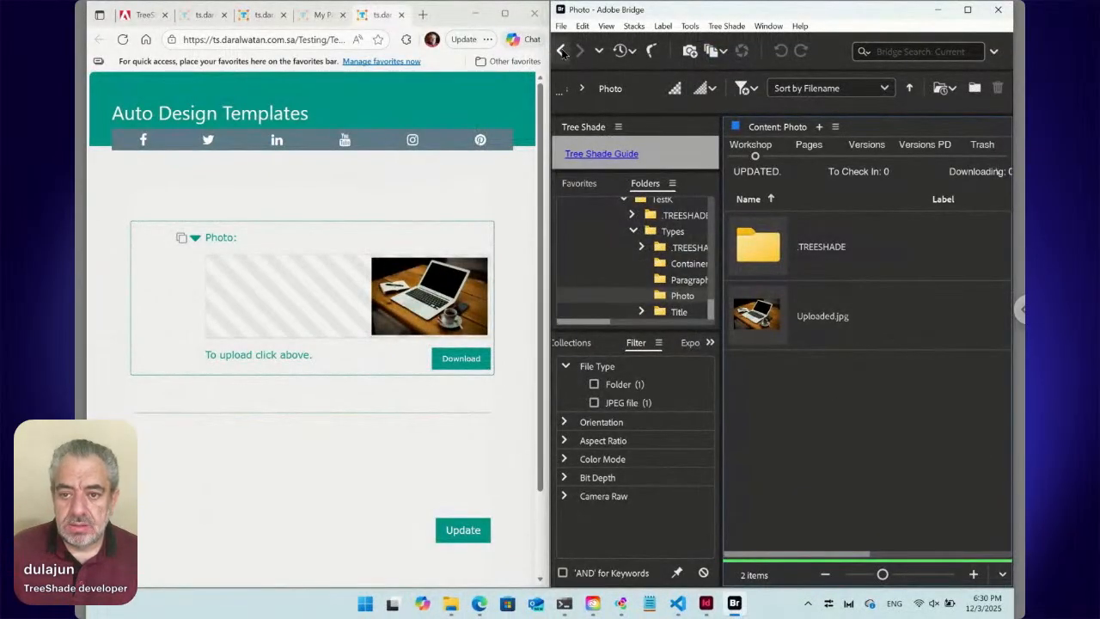
# Step: Add a new Tree Shade Text item named Text inside the Paragraph subfolder of Types
pyautogui.click(560, 52)
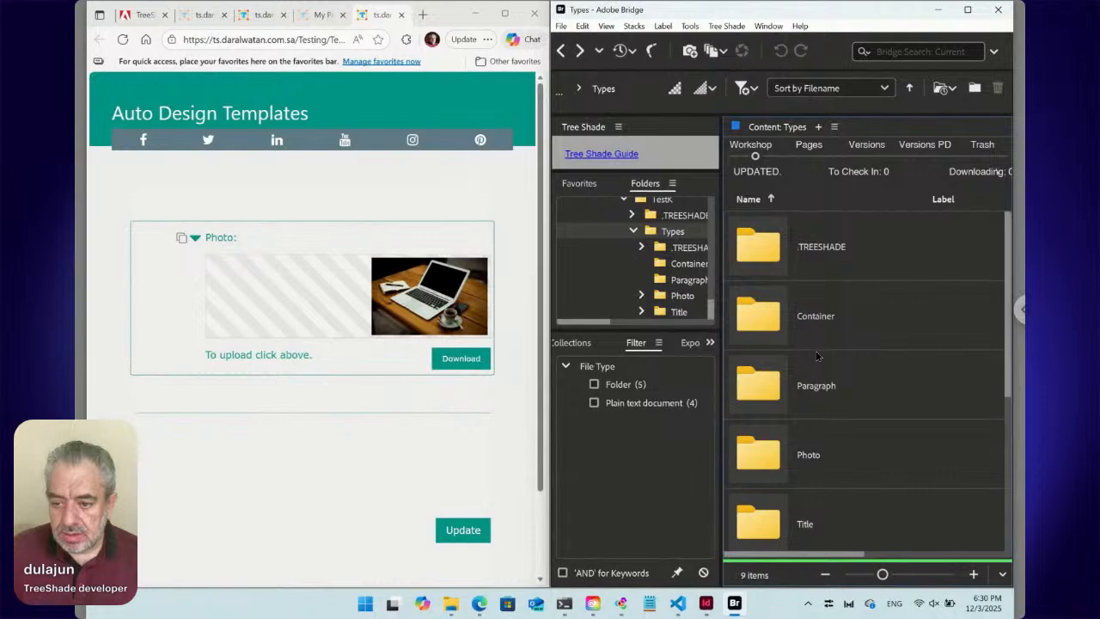
pyautogui.doubleClick(780, 383)
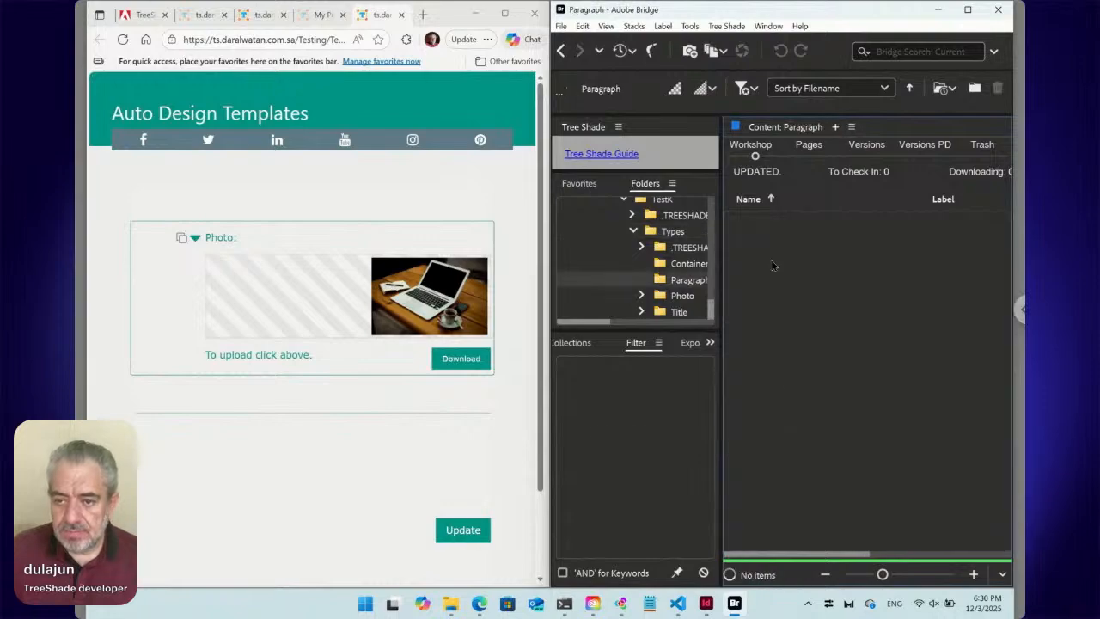
pyautogui.click(726, 26)
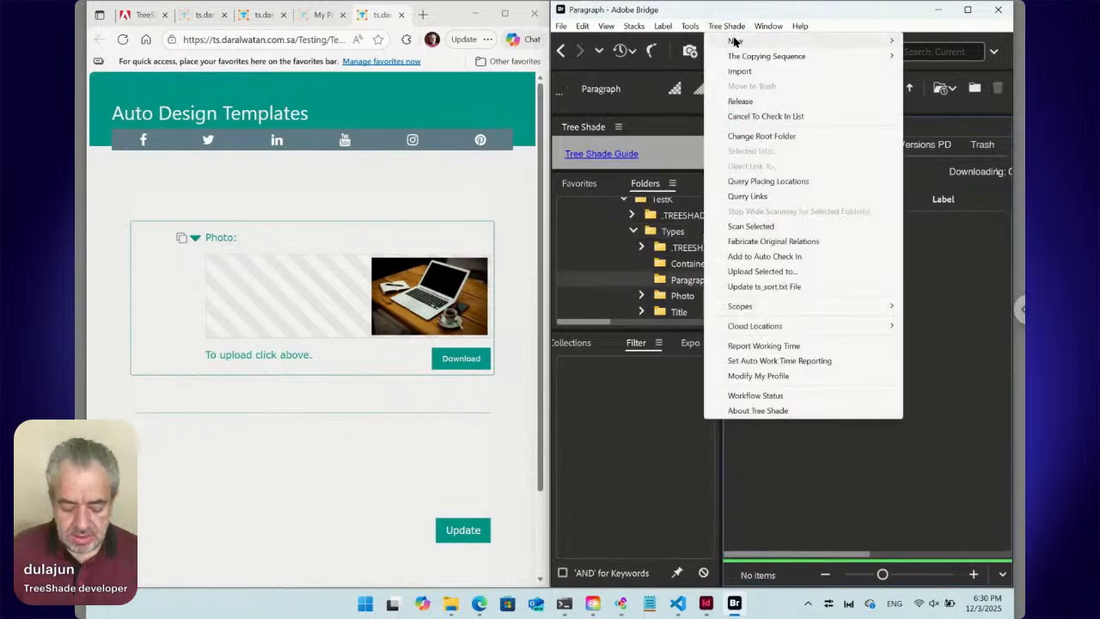
pyautogui.moveTo(735, 41)
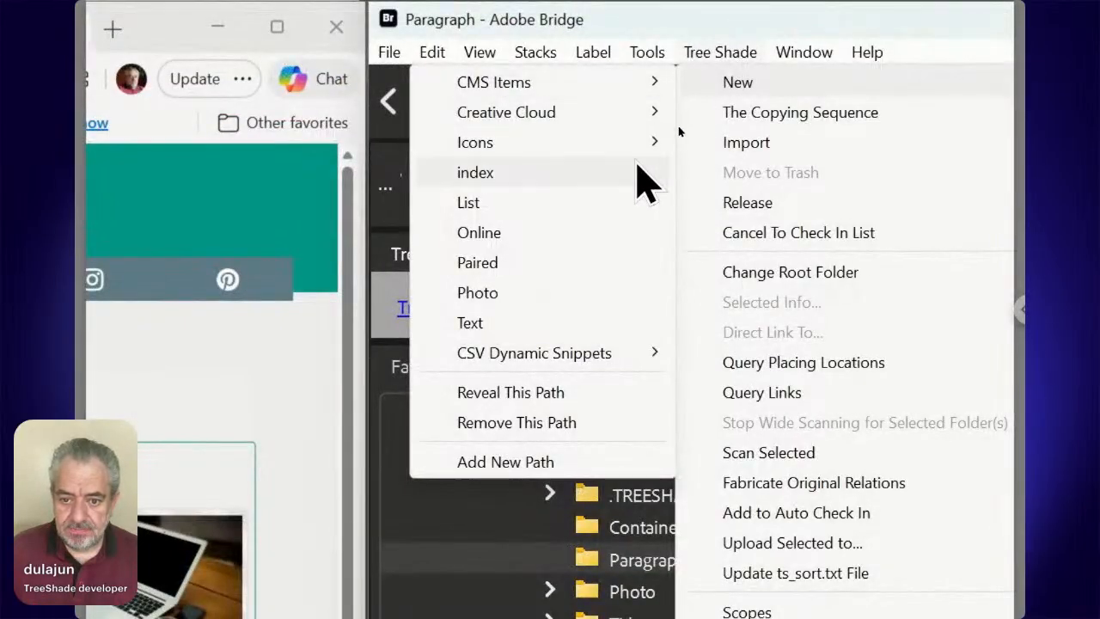
pyautogui.click(615, 331)
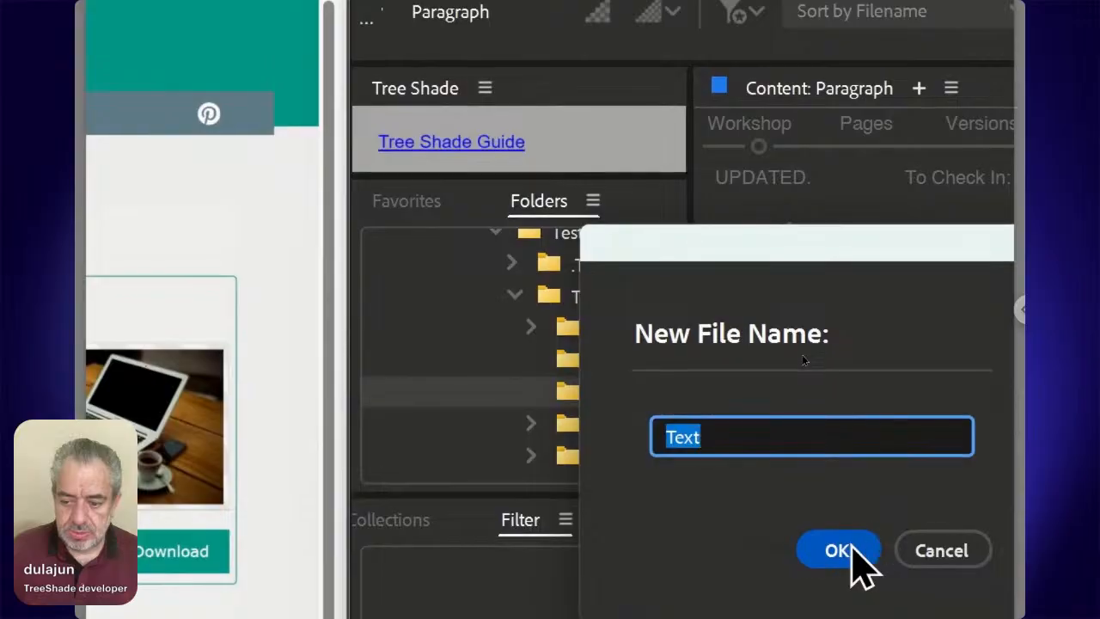
pyautogui.click(851, 543)
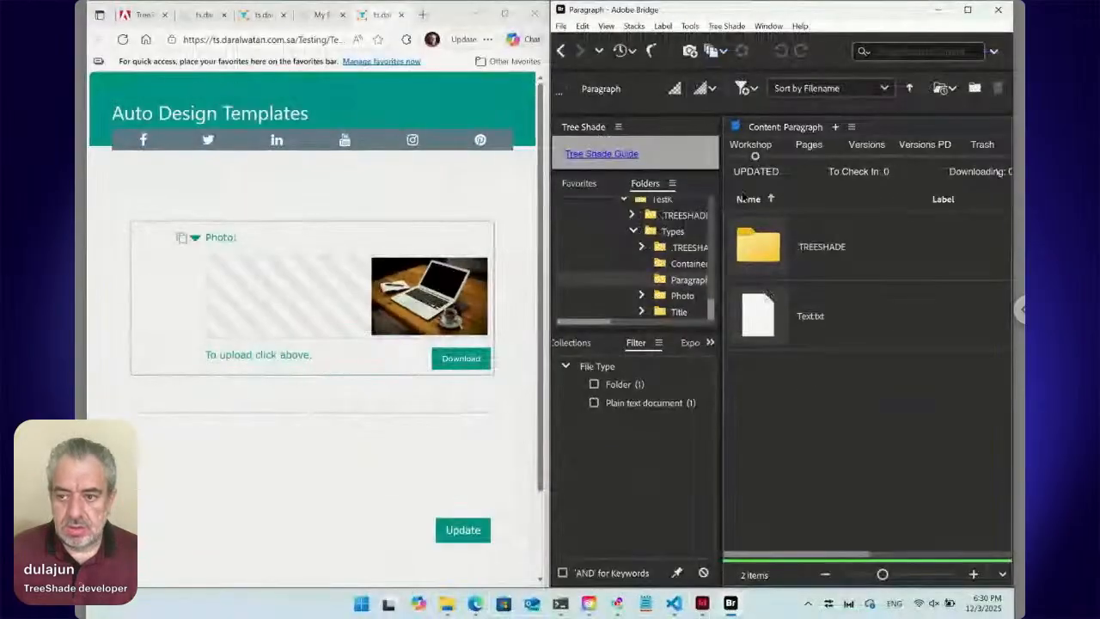
# Step: Return to the Types folder and run the Tree Shade Change command on Paragraph.txt
pyautogui.click(561, 50)
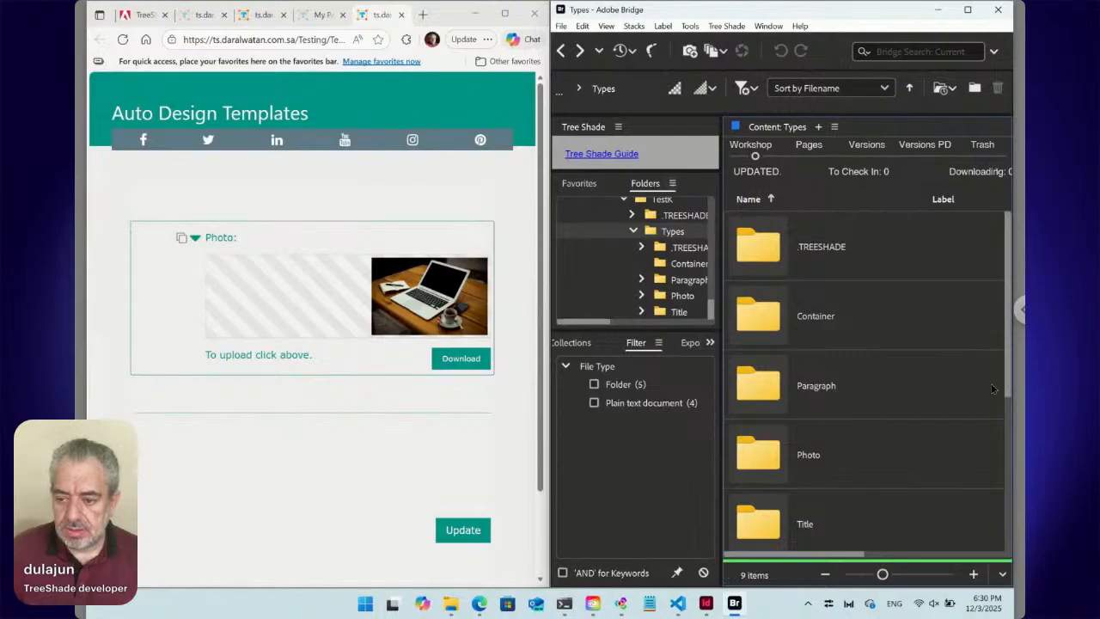
pyautogui.moveTo(1010, 381); pyautogui.dragTo(999, 541)
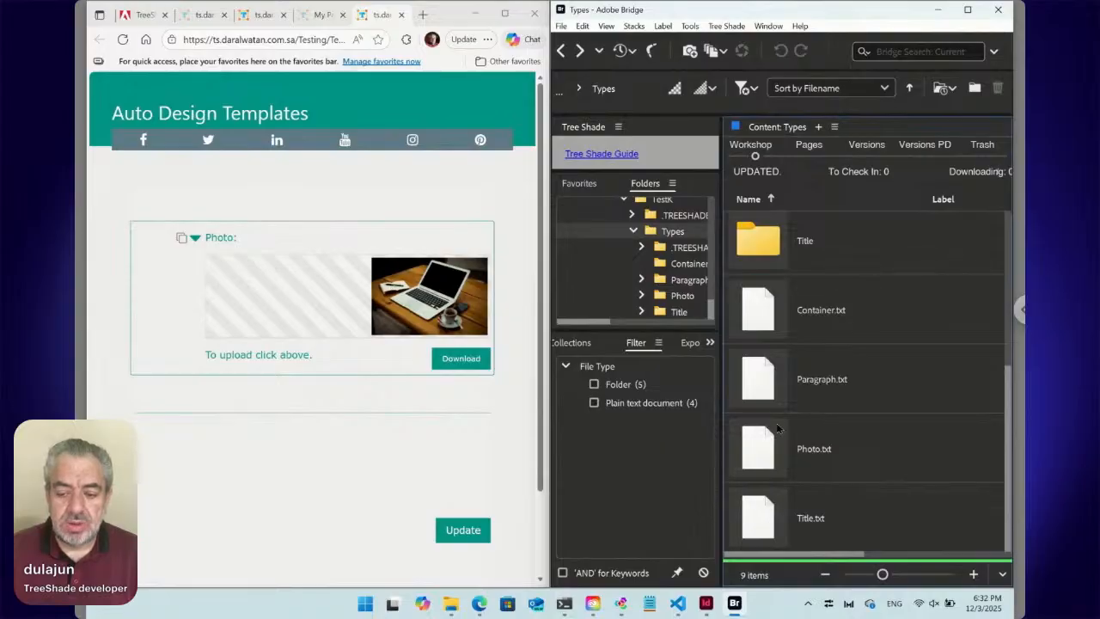
pyautogui.click(769, 396)
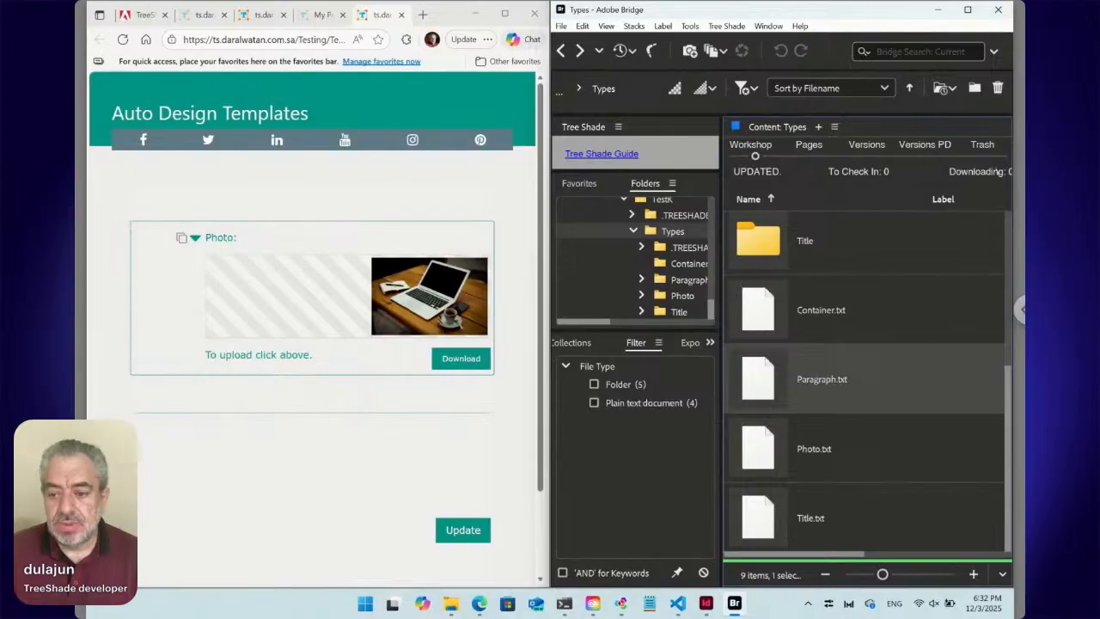
pyautogui.rightClick(761, 379)
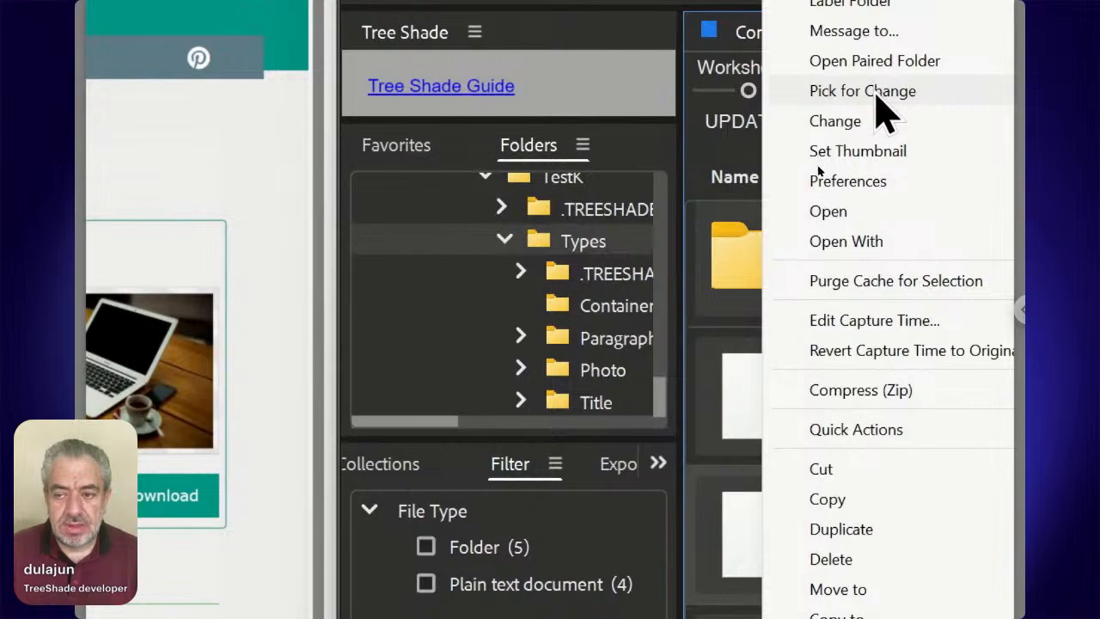
pyautogui.moveTo(876, 122)
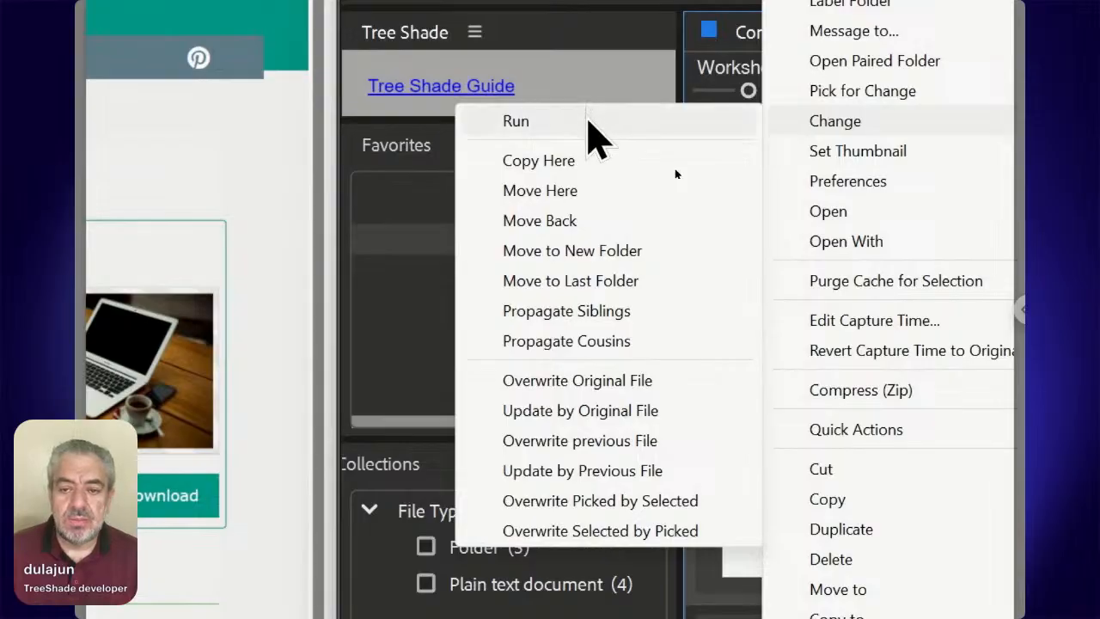
pyautogui.click(588, 120)
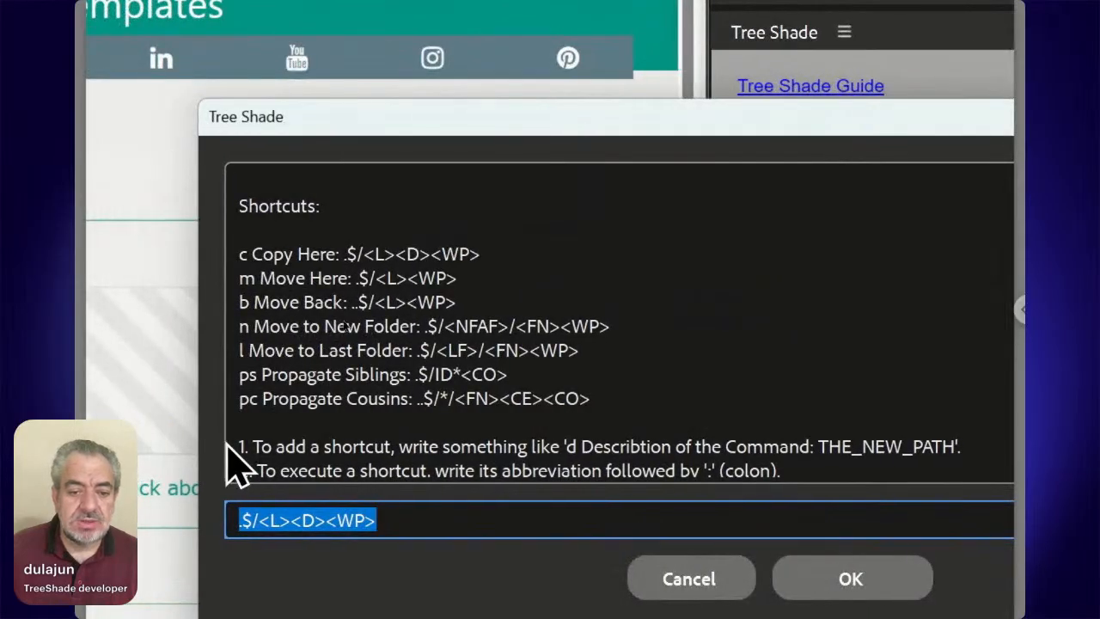
# Step: Read through the change command's shortcuts, direct commands, and path variables and flags, down to the path, file name and extension replacement options
pyautogui.scroll(-5, 294, 414)
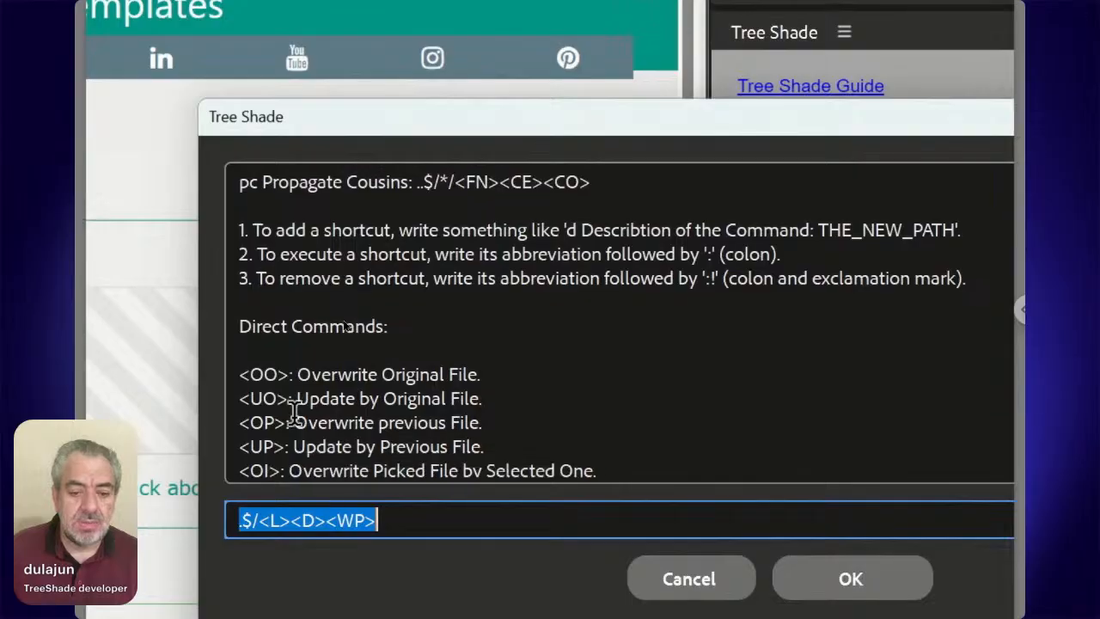
pyautogui.scroll(-1, 294, 414)
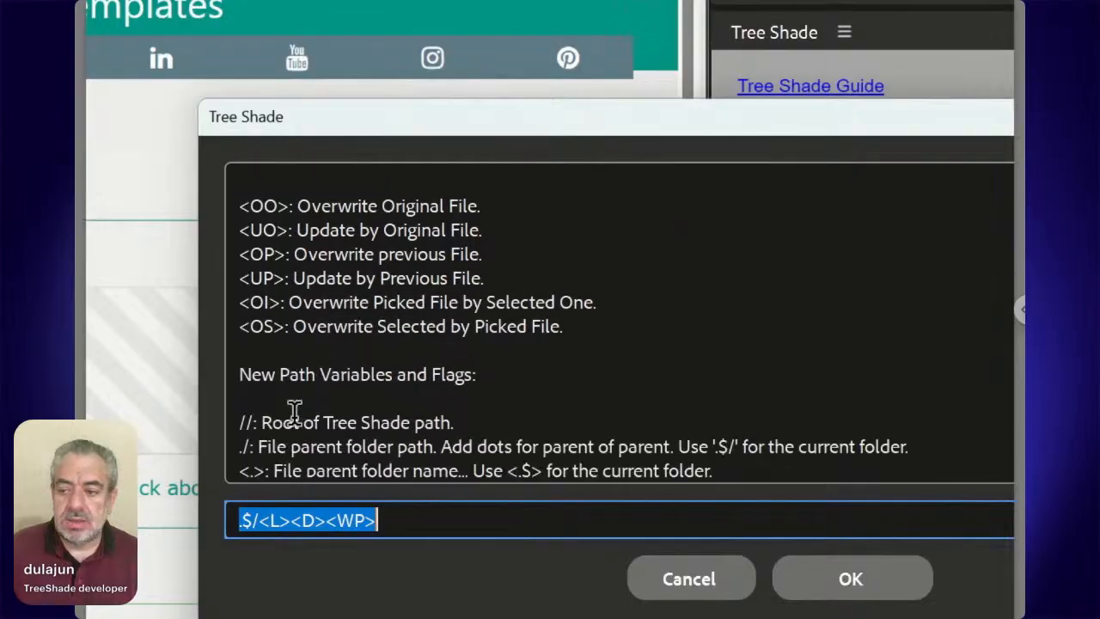
pyautogui.scroll(-3, 294, 414)
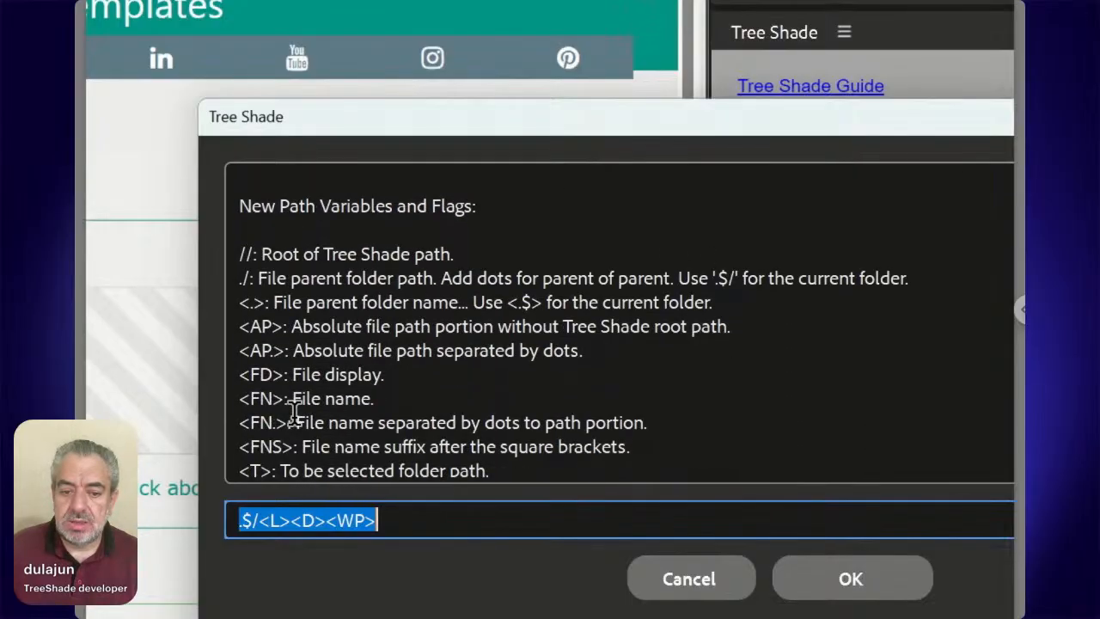
pyautogui.scroll(-1, 294, 414)
pyautogui.scroll(-2, 294, 414)
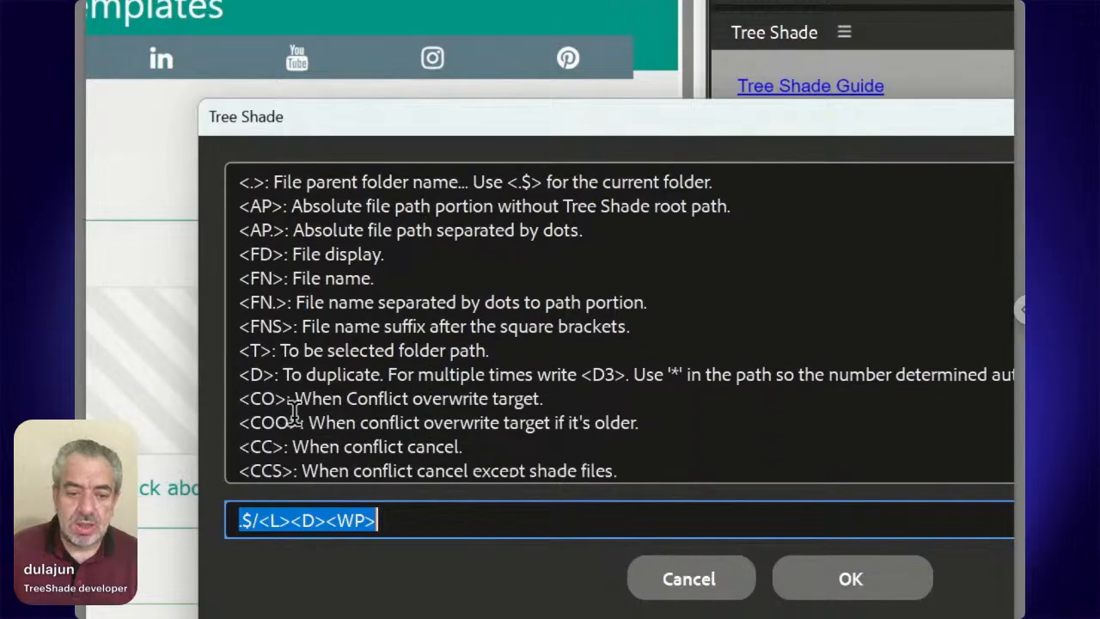
pyautogui.scroll(-6, 294, 414)
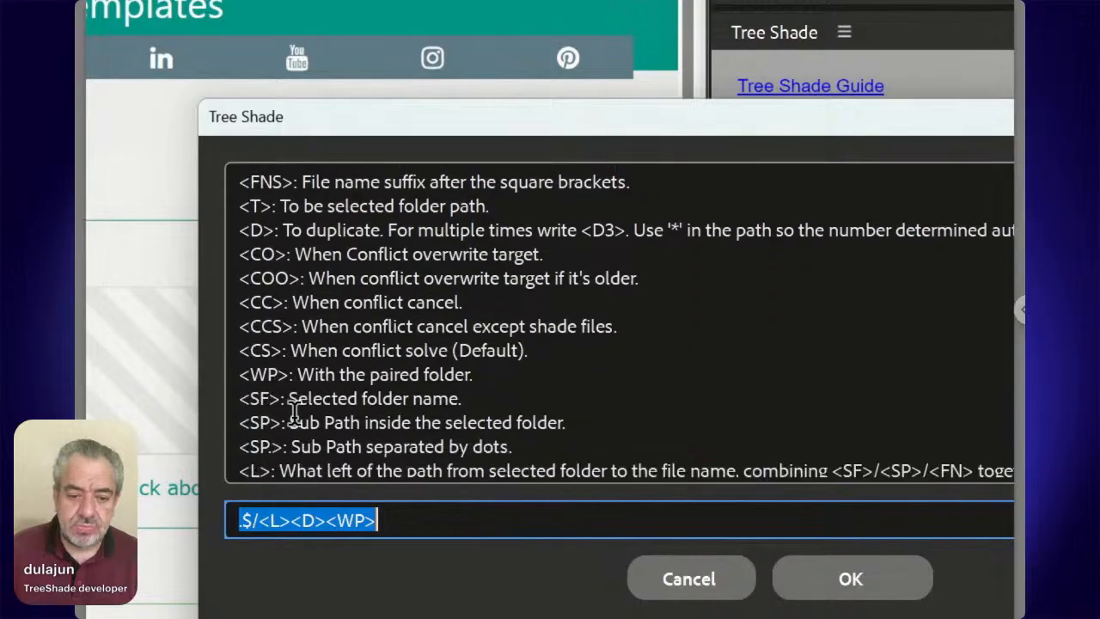
pyautogui.scroll(-4, 294, 414)
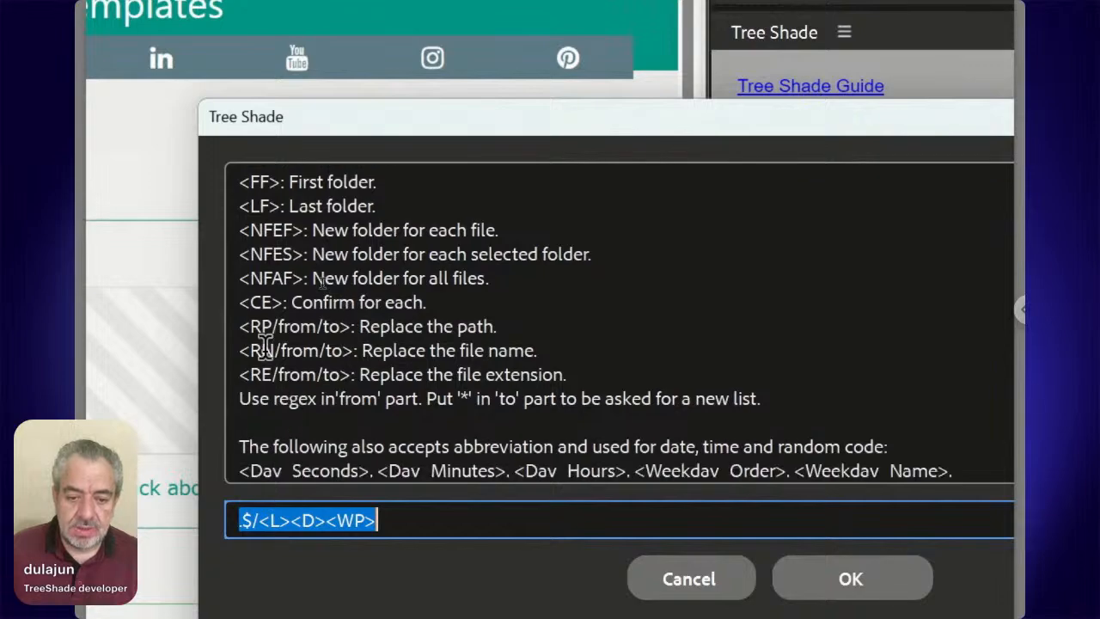
pyautogui.moveTo(239, 323); pyautogui.dragTo(571, 376)
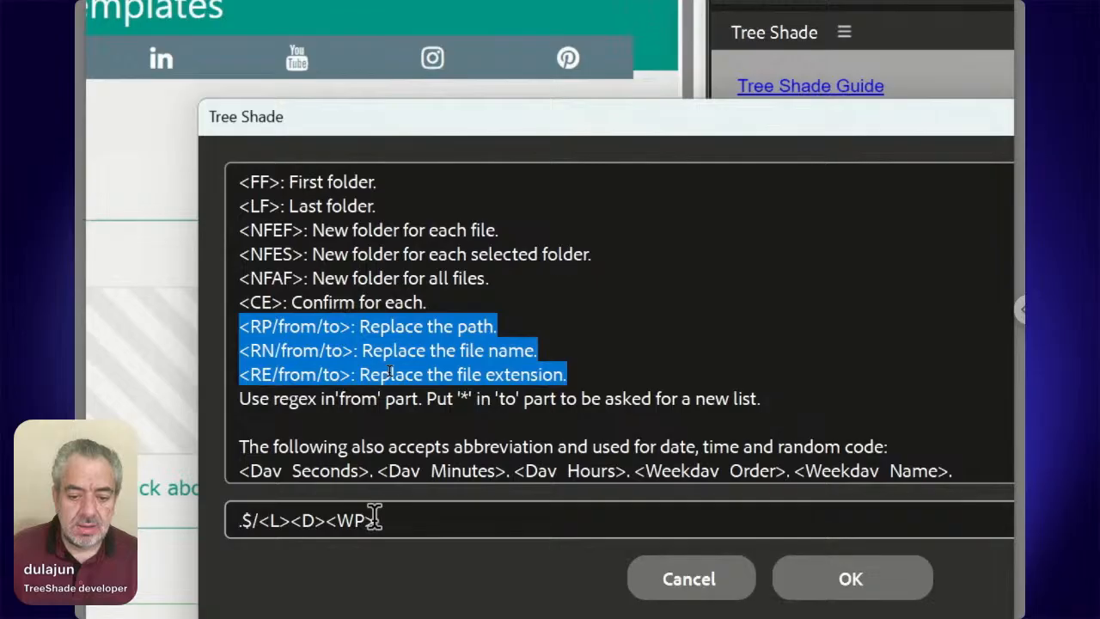
# Step: Enter ./<FN><RP/Car/B><CE> as an example change path for Paragraph.txt, but cancel without running it
pyautogui.click(378, 519)
pyautogui.moveTo(384, 519); pyautogui.dragTo(205, 519)
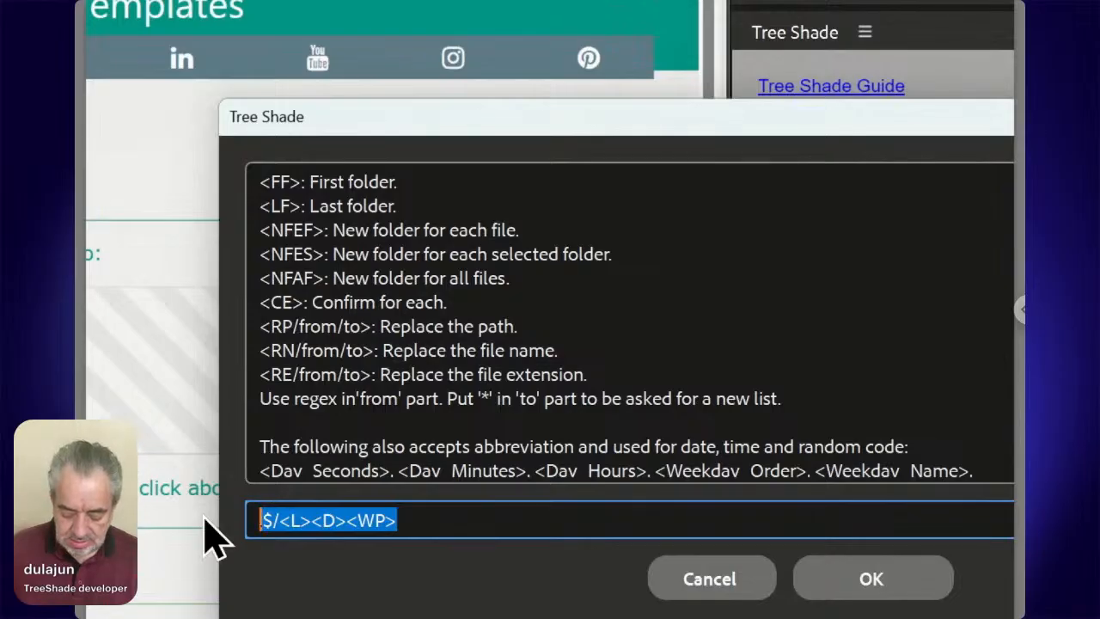
pyautogui.write('./<F')
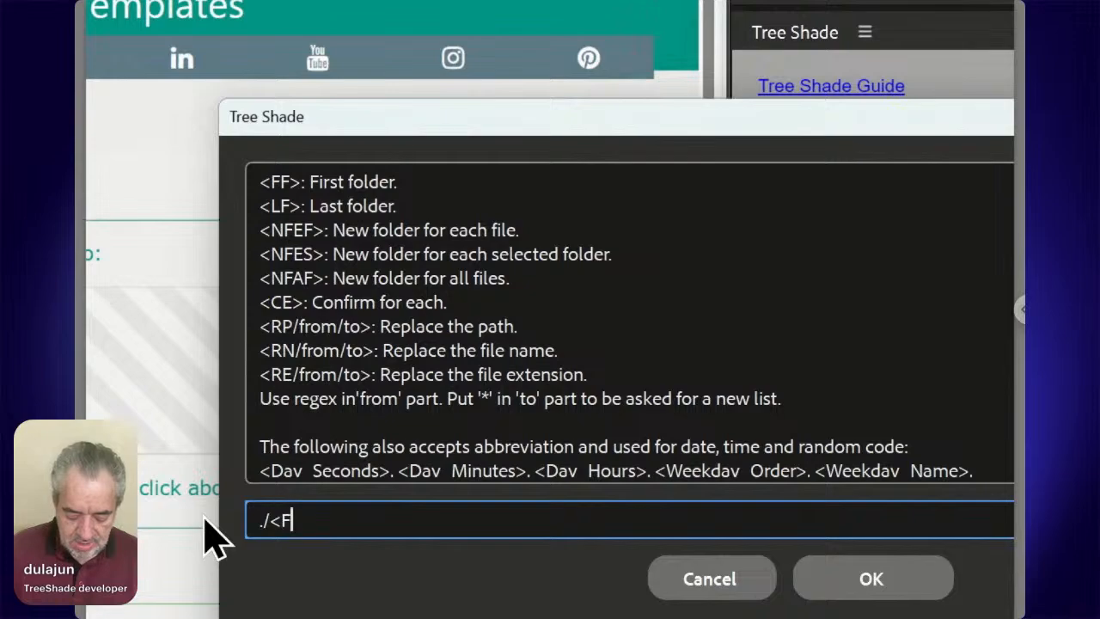
pyautogui.write('N><')
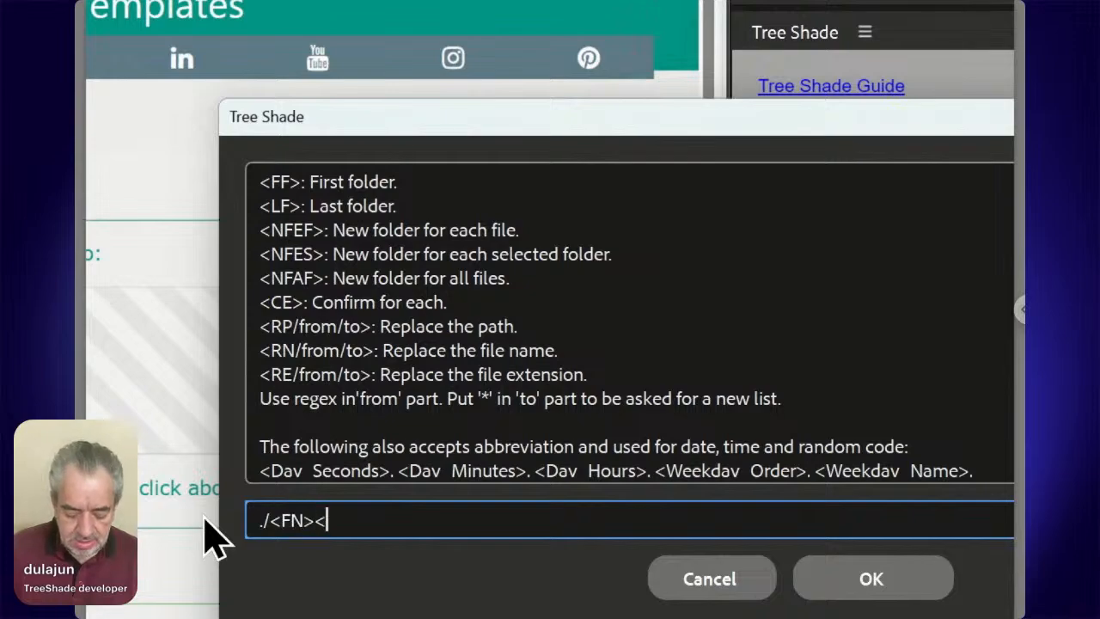
pyautogui.write('RN')
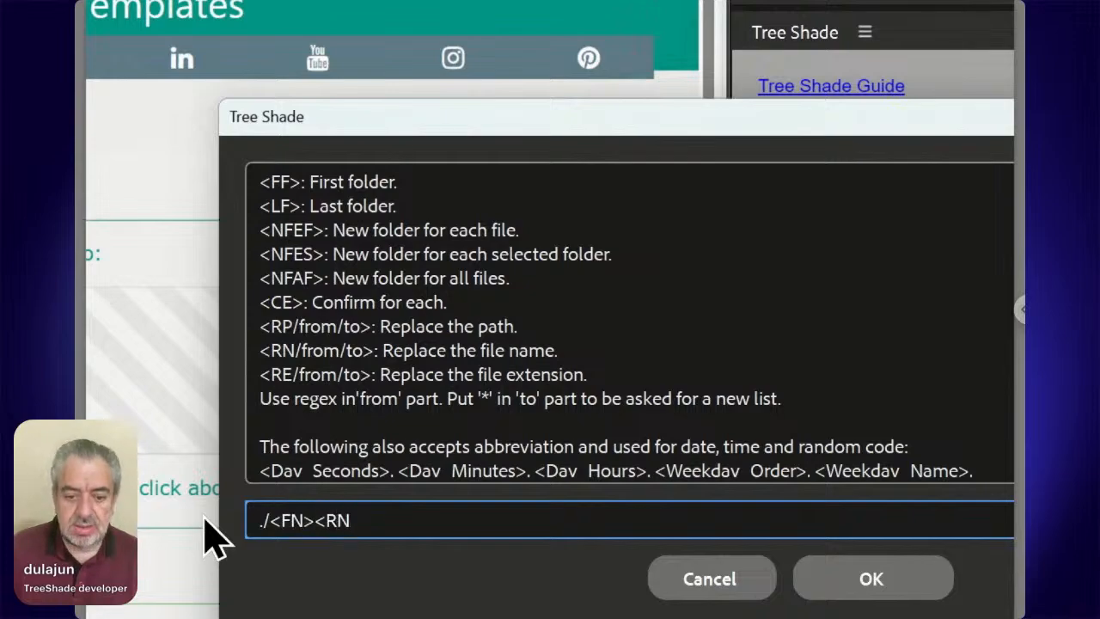
pyautogui.press('BackSpace')
pyautogui.write('P')
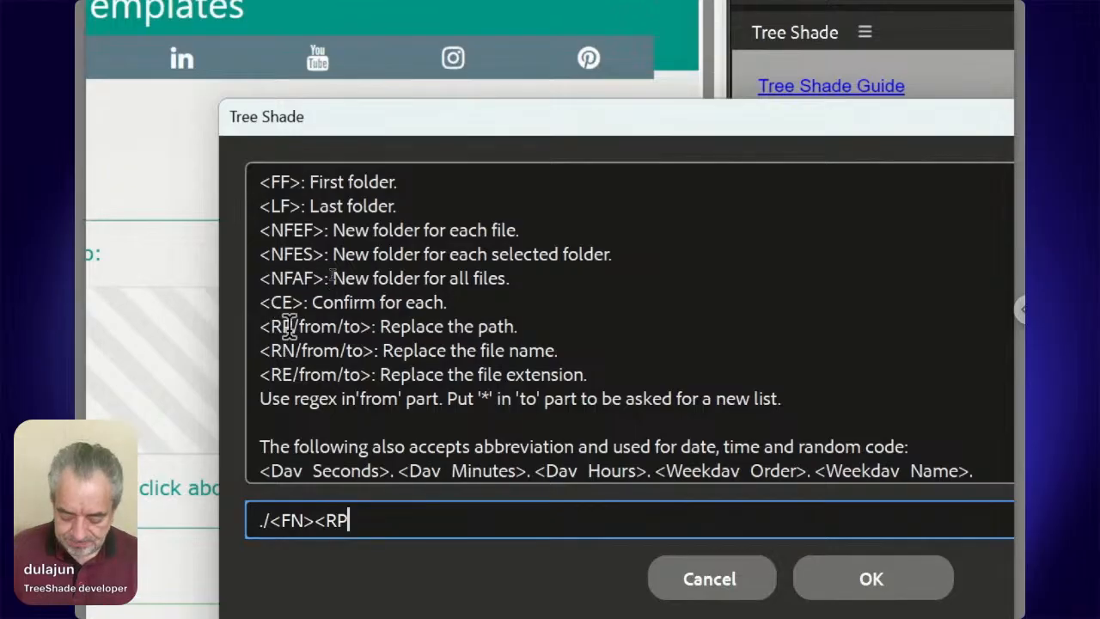
pyautogui.write('/')
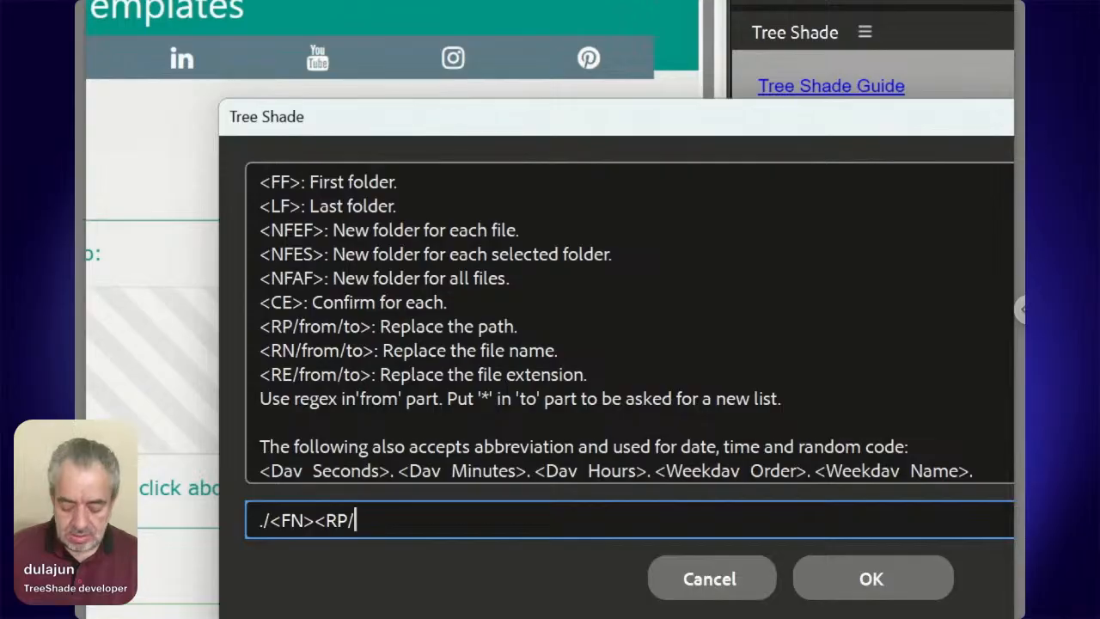
pyautogui.write('Car')
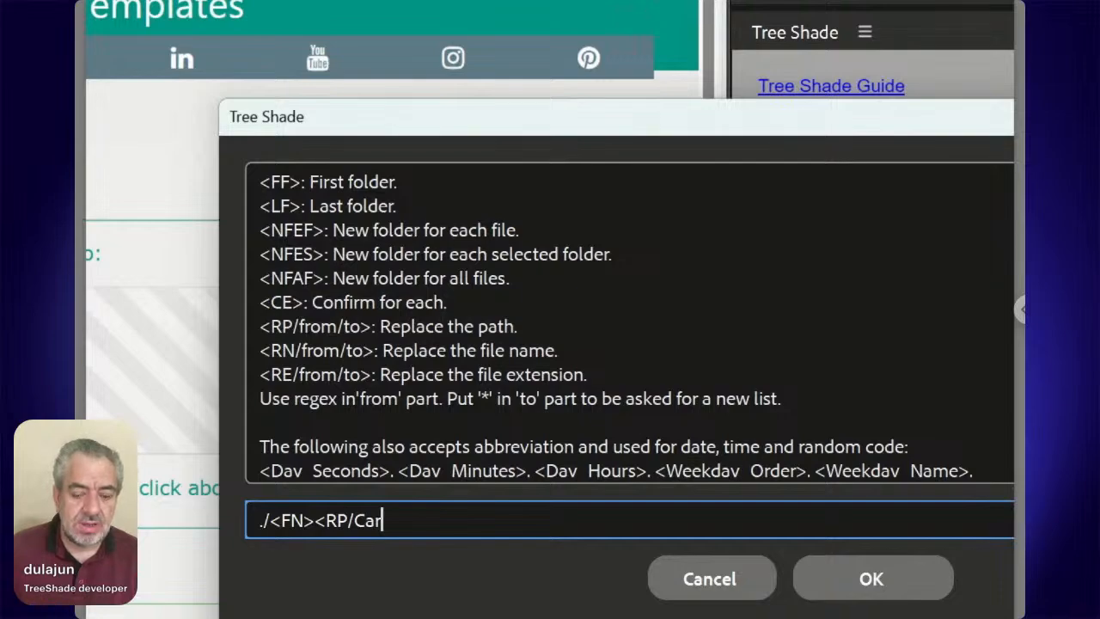
pyautogui.write('/')
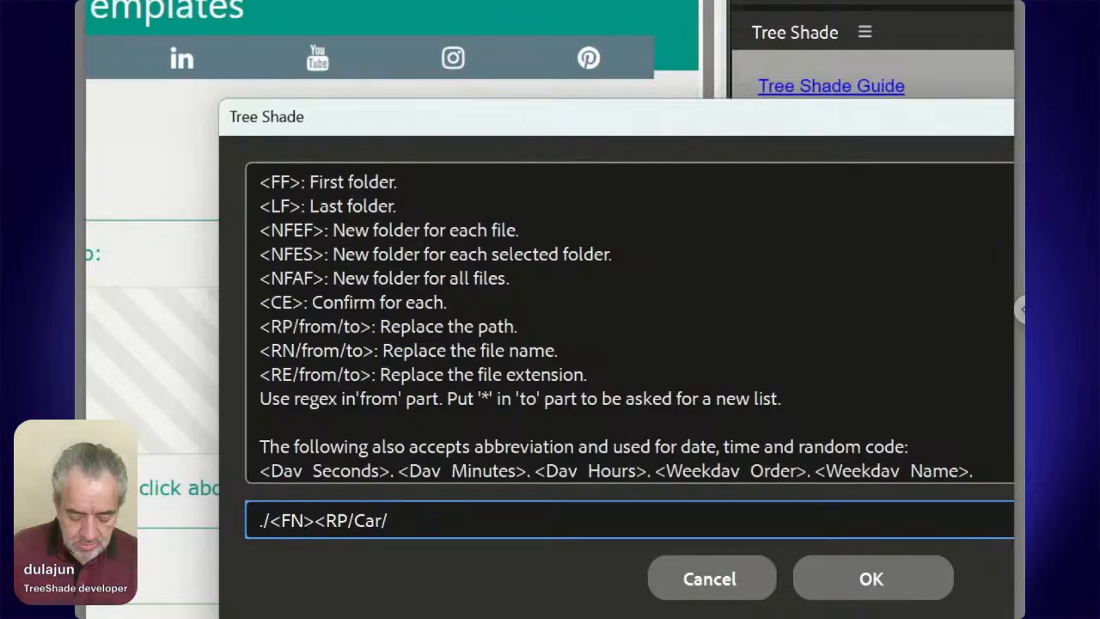
pyautogui.write('B')
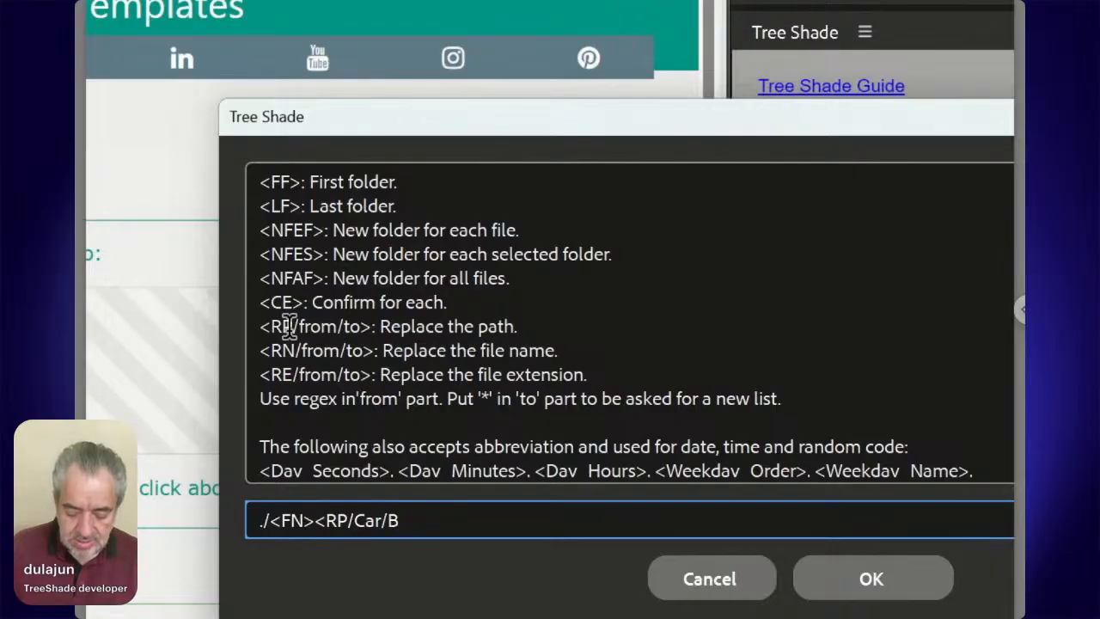
pyautogui.write('>')
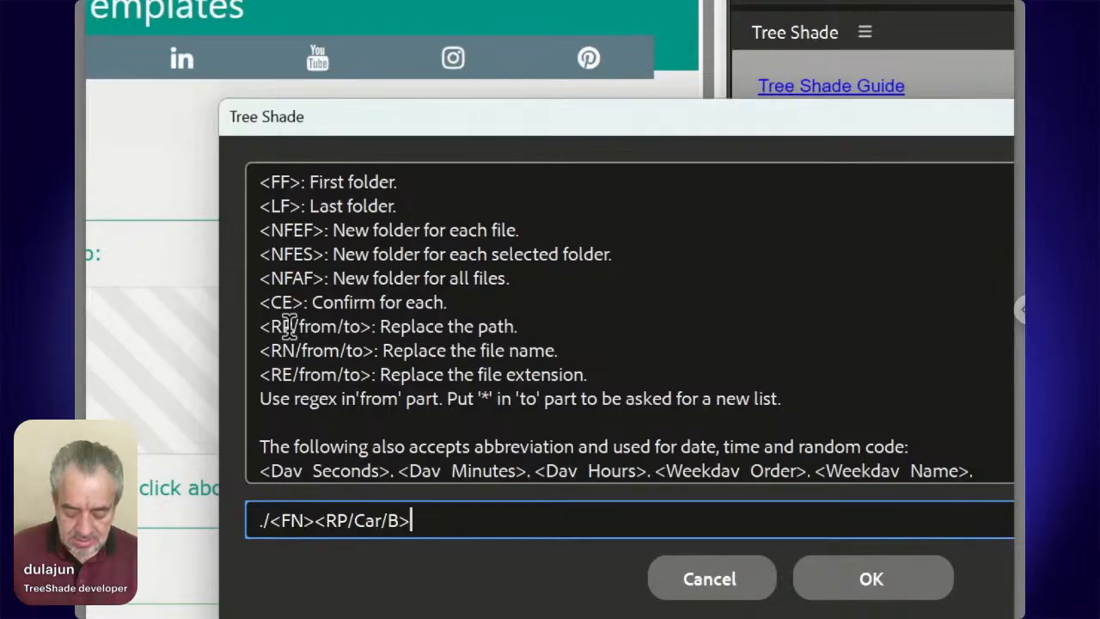
pyautogui.write('<CE>')
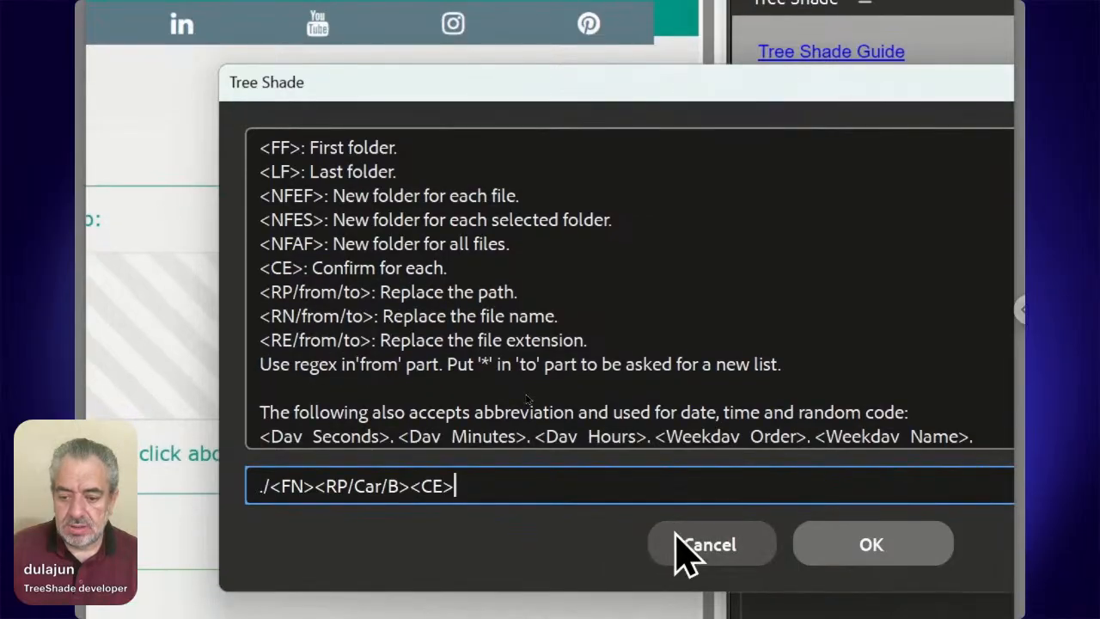
pyautogui.click(681, 568)
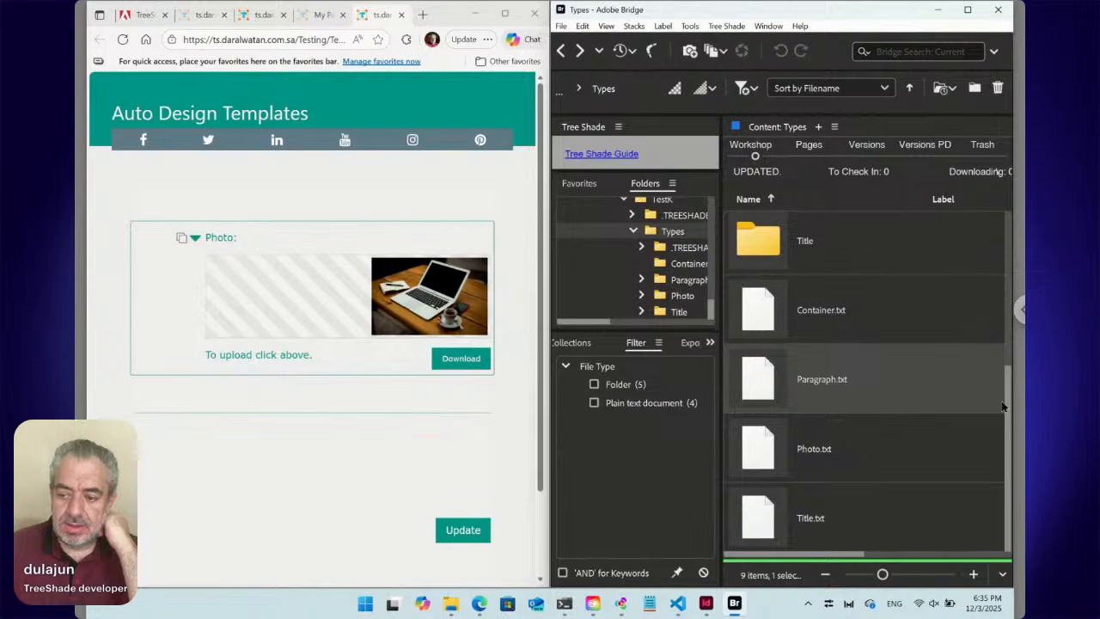
# Step: Pick Paragraph.txt in the Types folder for a Tree Shade change
pyautogui.moveTo(1009, 404); pyautogui.dragTo(997, 234)
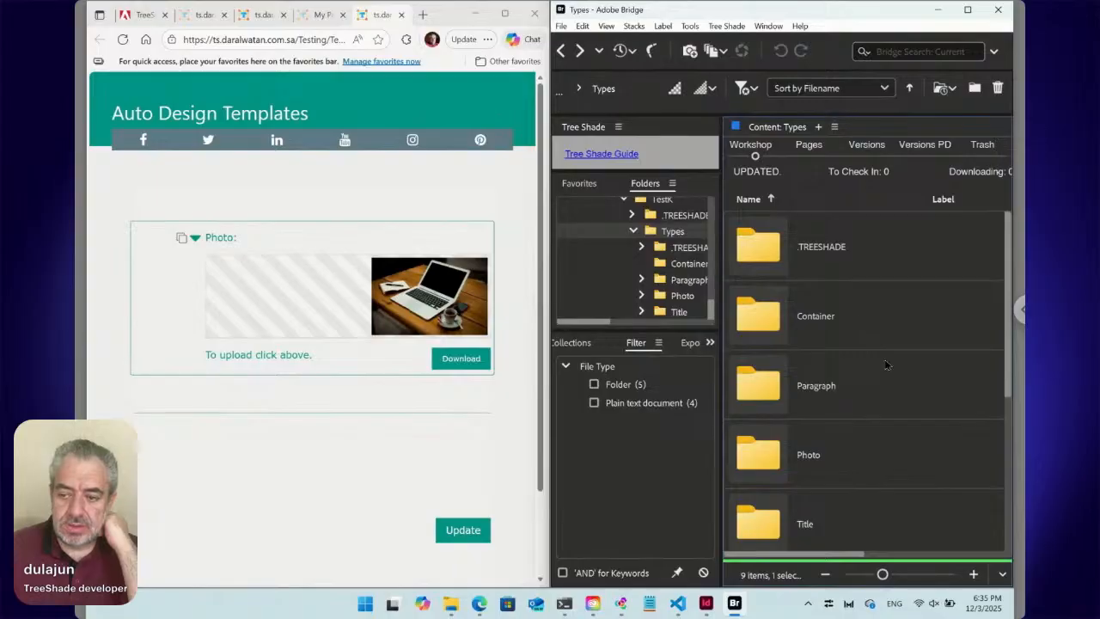
pyautogui.moveTo(1009, 389); pyautogui.dragTo(1009, 397)
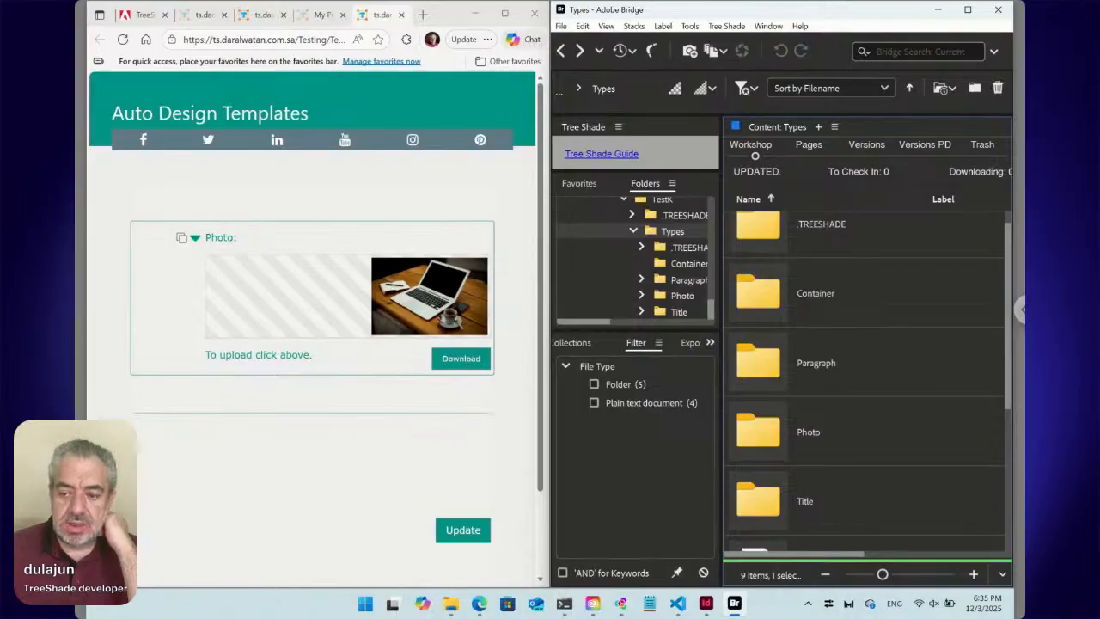
pyautogui.scroll(-4, 1006, 526)
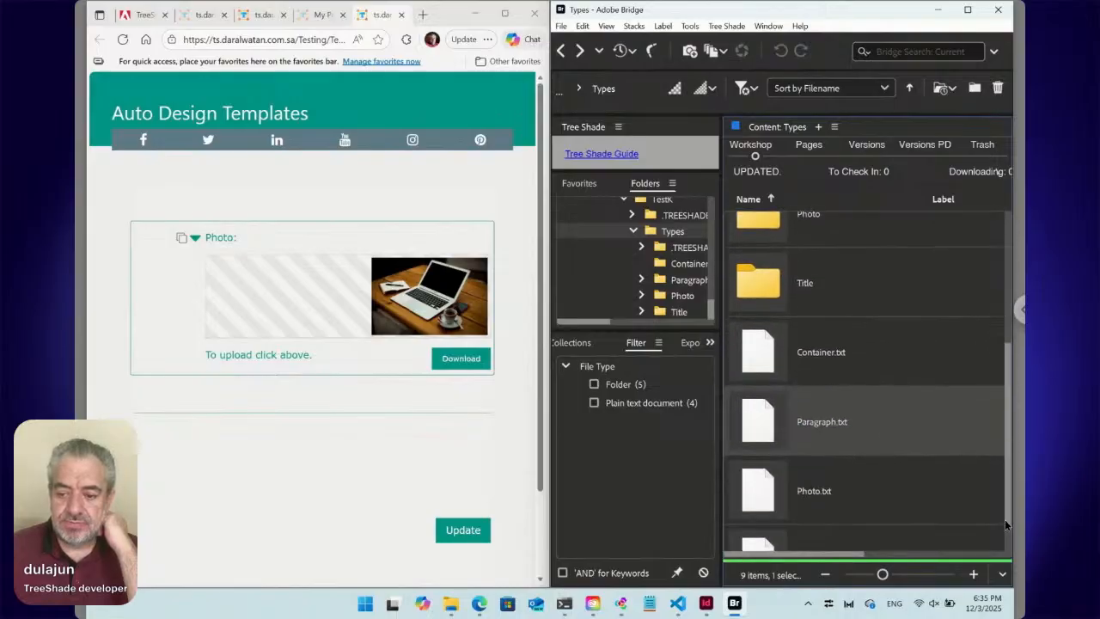
pyautogui.rightClick(761, 416)
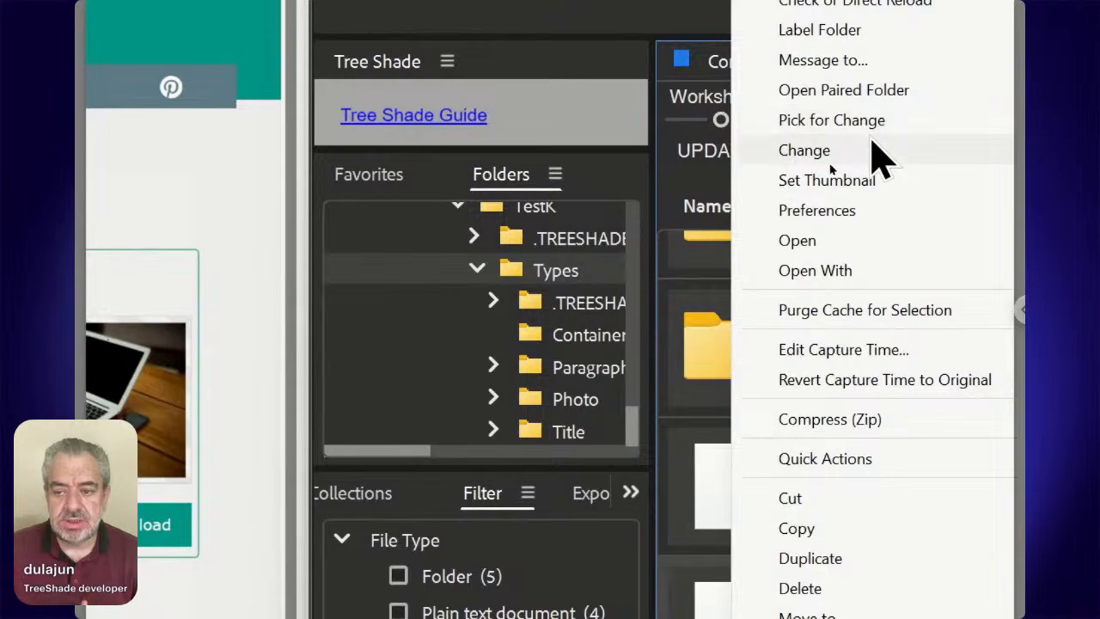
pyautogui.moveTo(876, 162)
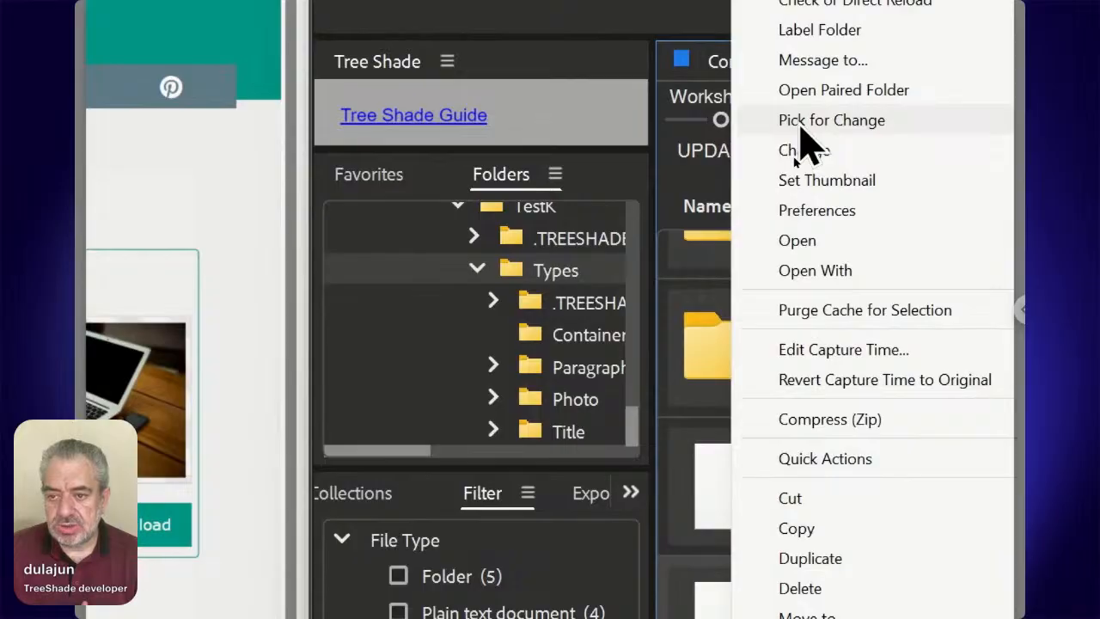
pyautogui.click(800, 127)
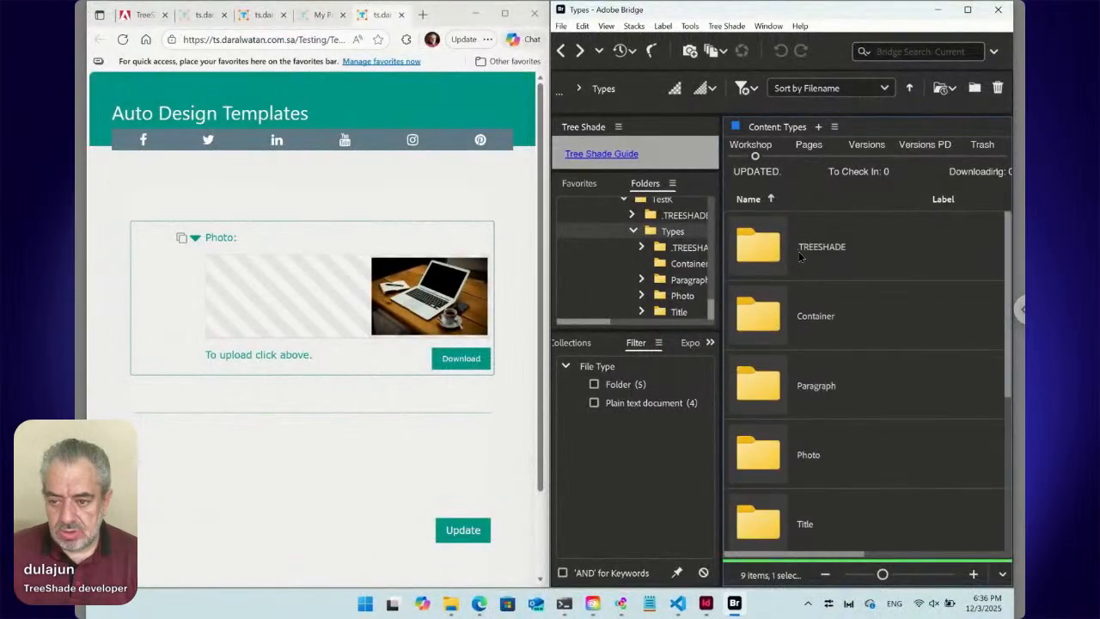
# Step: Open the Container folder and copy the picked Paragraph item into it with the Tree Shade Change command Copy Here
pyautogui.doubleClick(774, 314)
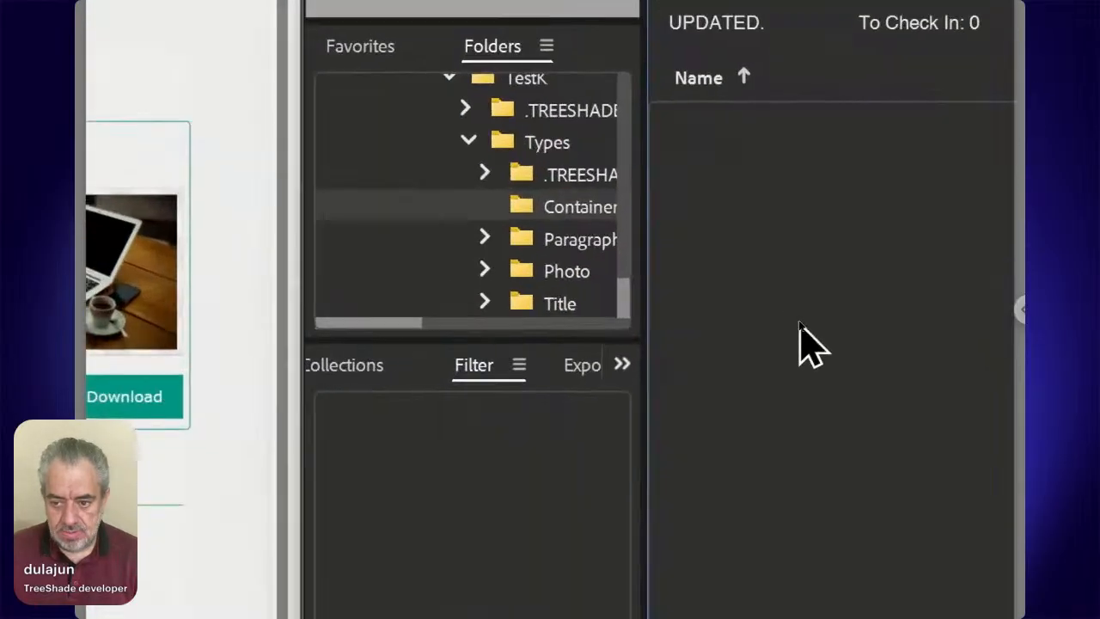
pyautogui.rightClick(799, 319)
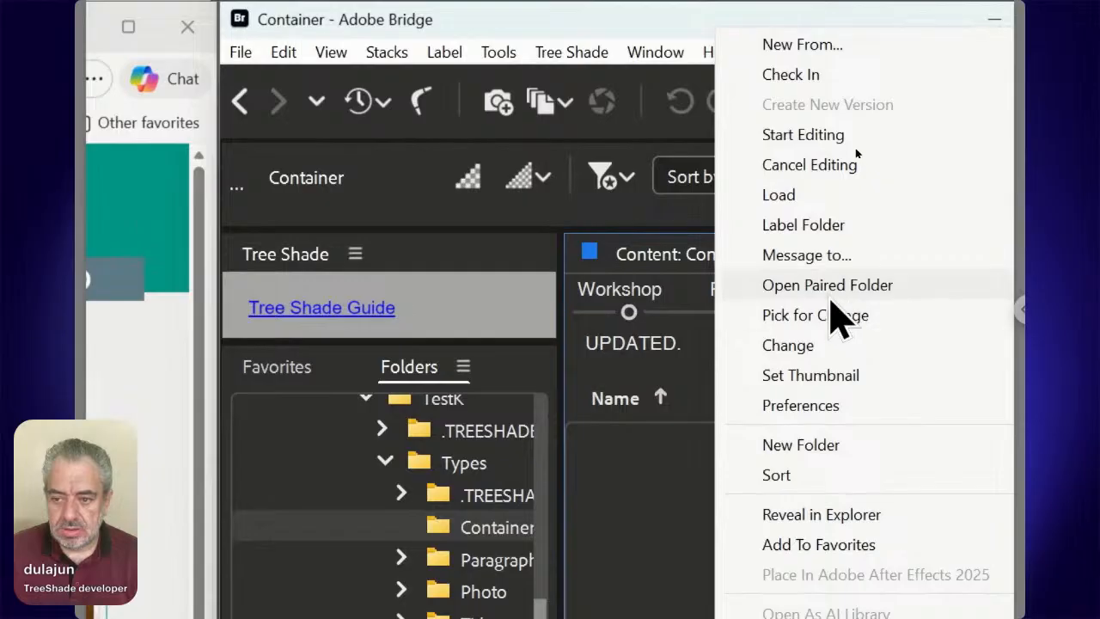
pyautogui.moveTo(782, 348)
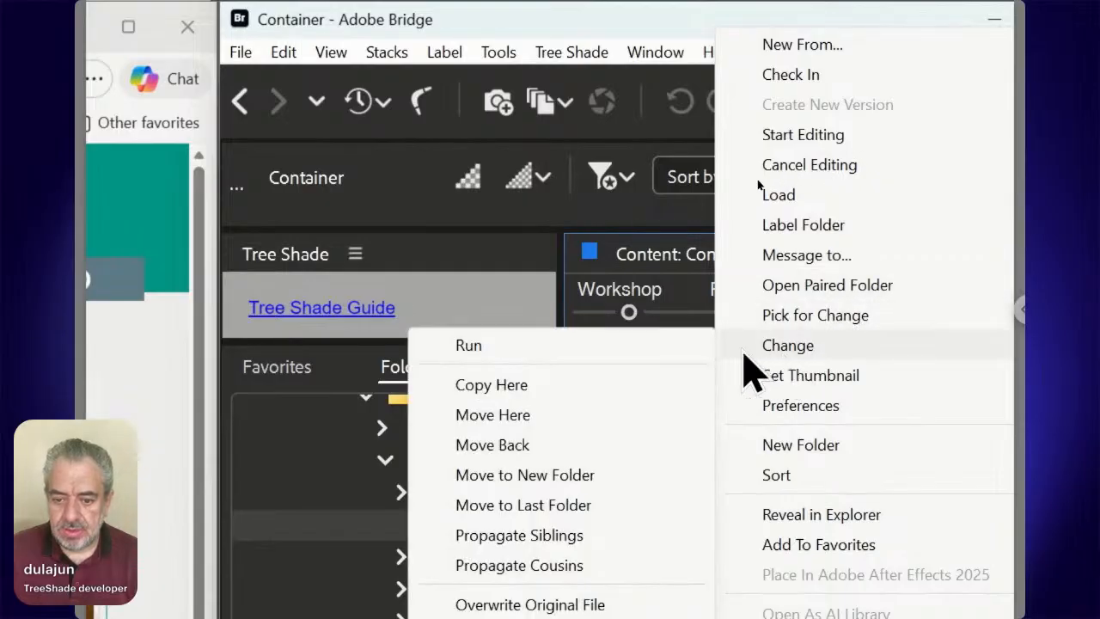
pyautogui.click(610, 387)
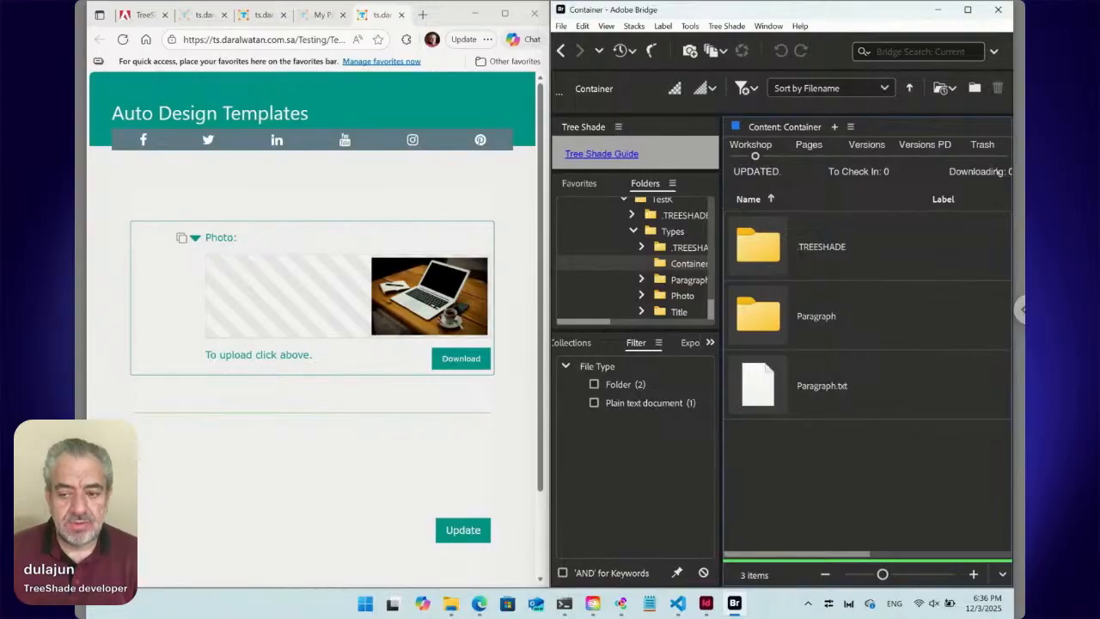
# Step: Move the copied Paragraph subfolder inside Container to the trash, keeping only its text file
pyautogui.click(778, 332)
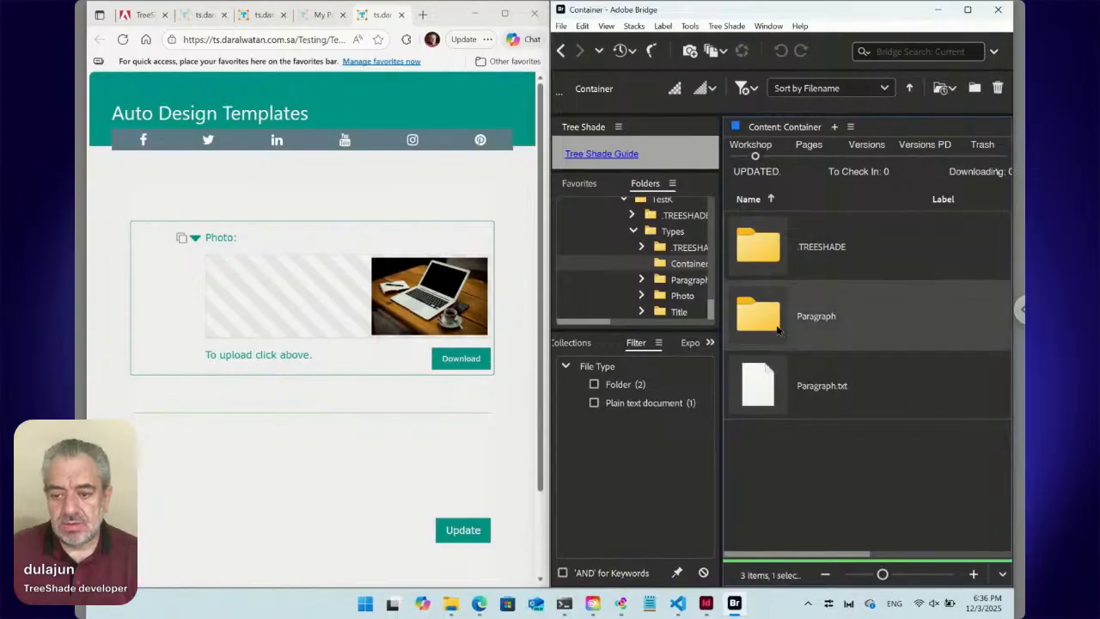
pyautogui.click(726, 26)
pyautogui.click(747, 87)
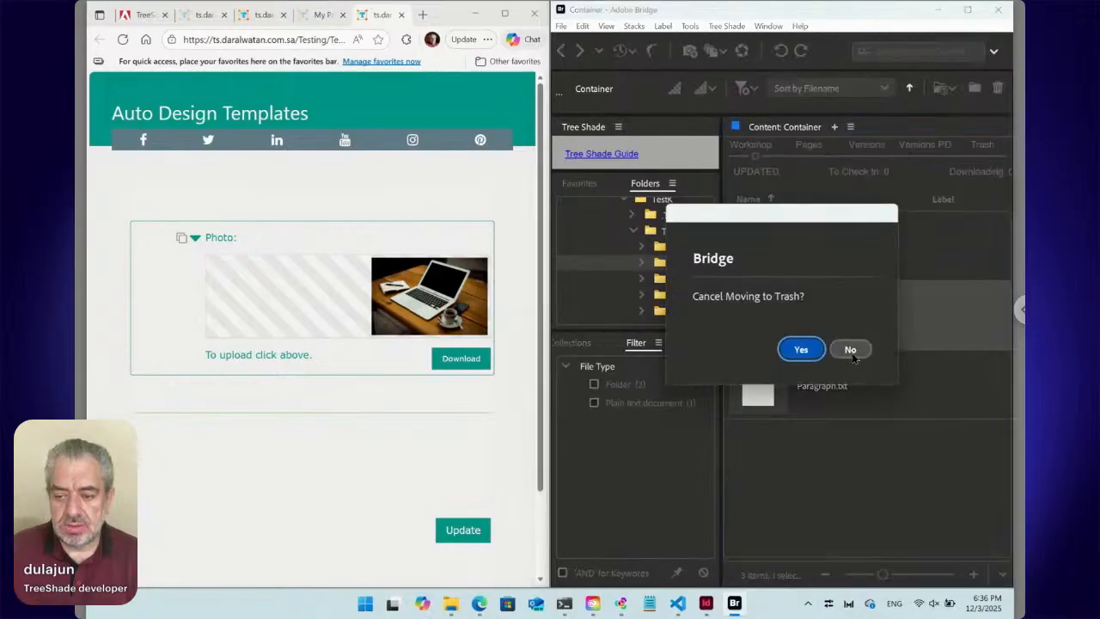
pyautogui.click(851, 350)
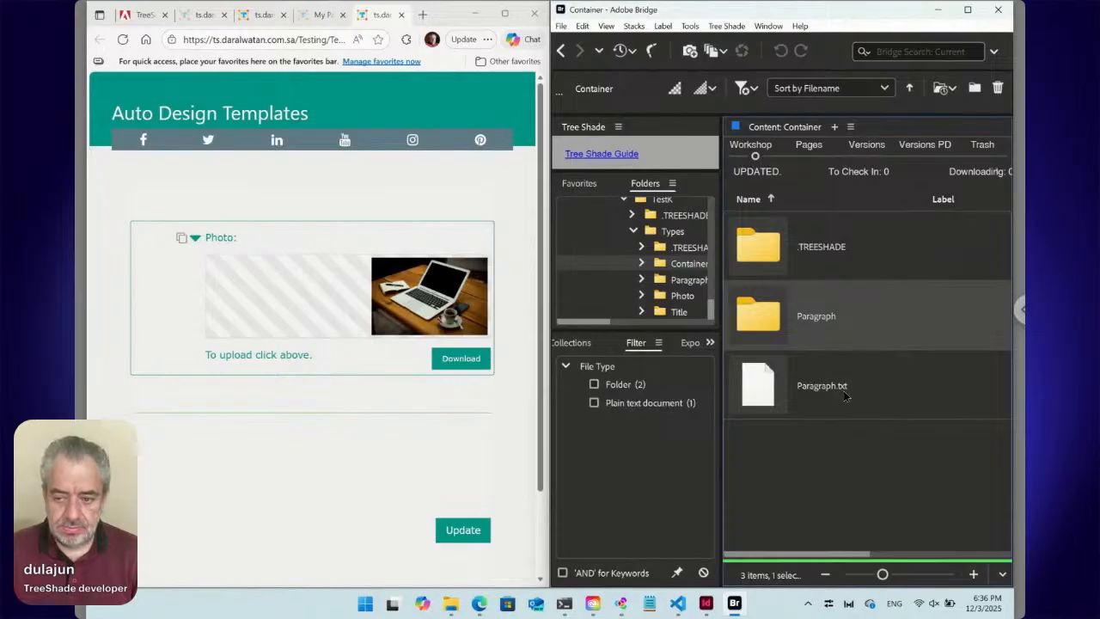
pyautogui.press('Delete')
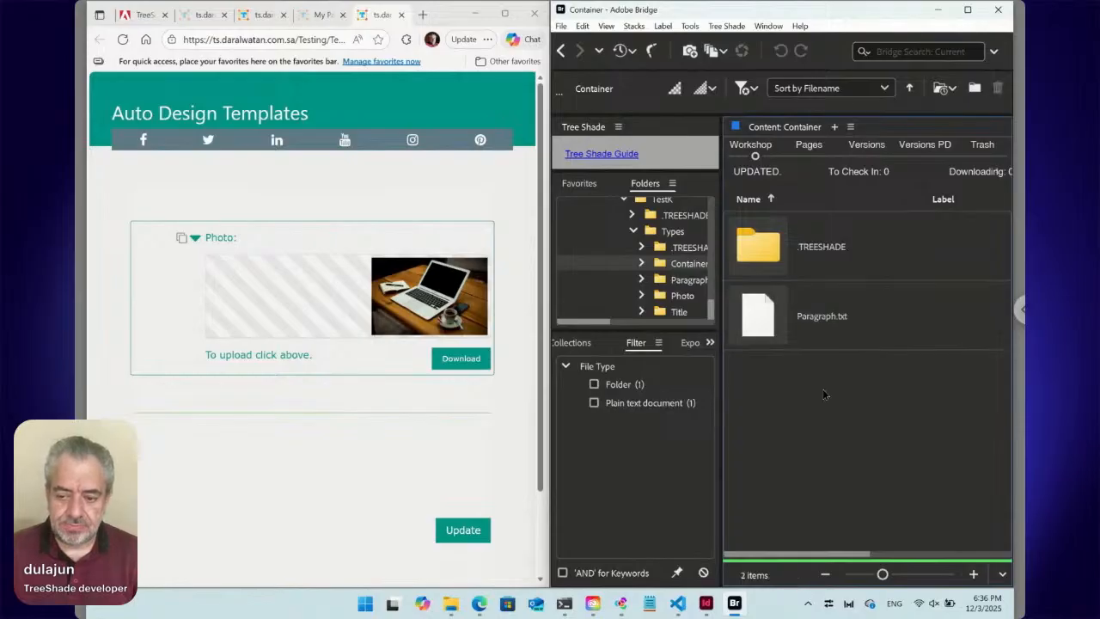
# Step: Rename Paragraph.txt in the Container folder as ID00000 ts_opt Paragraph.txt
pyautogui.click(825, 338)
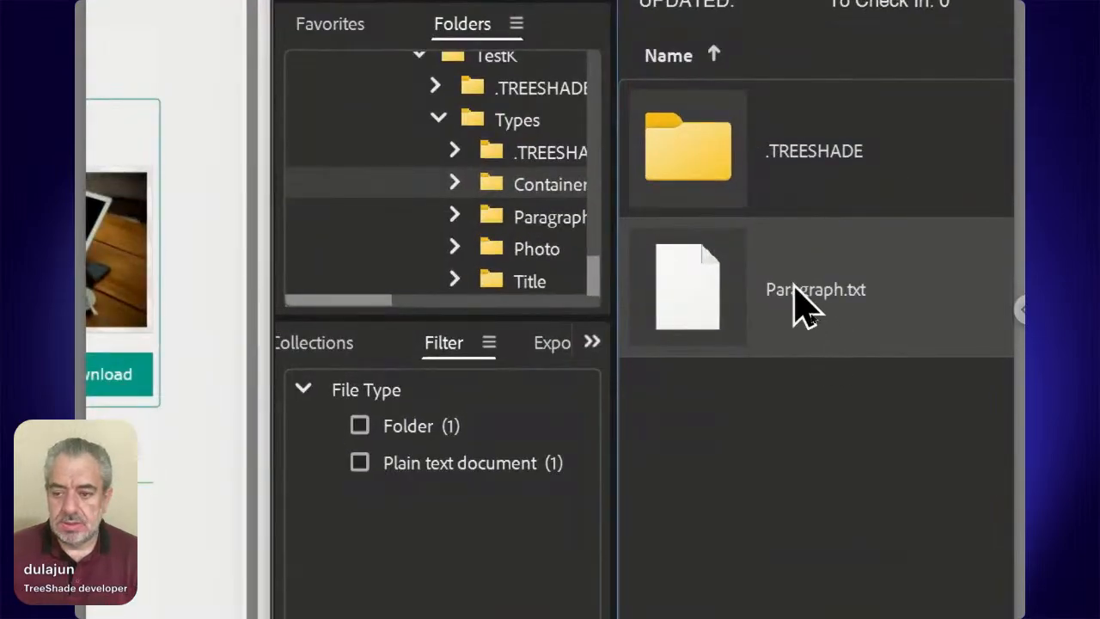
pyautogui.click(805, 302)
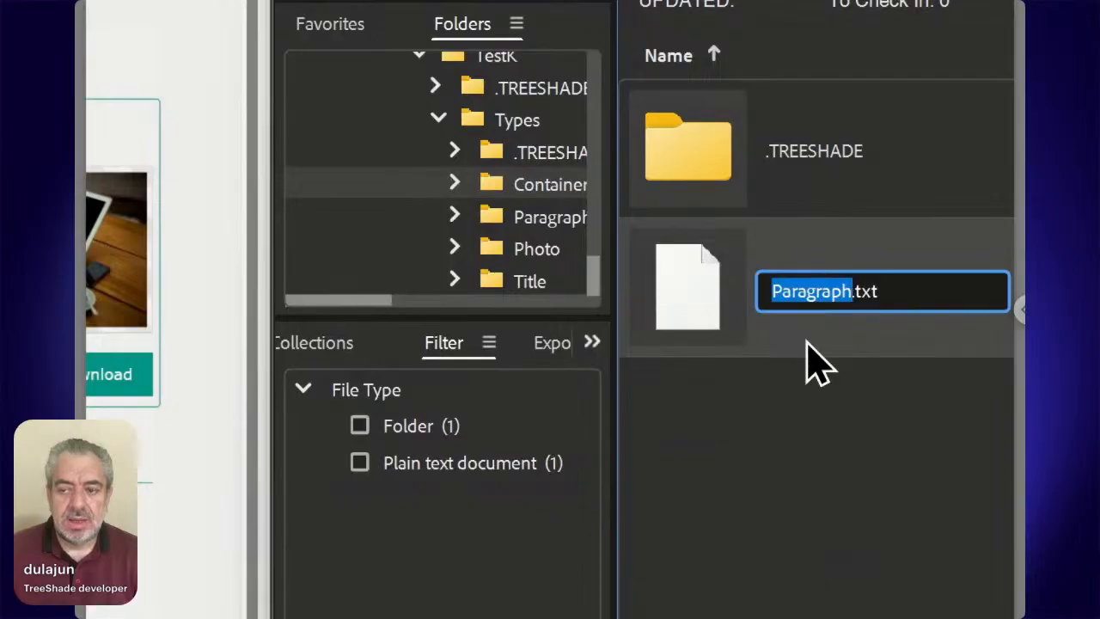
pyautogui.press('Home')
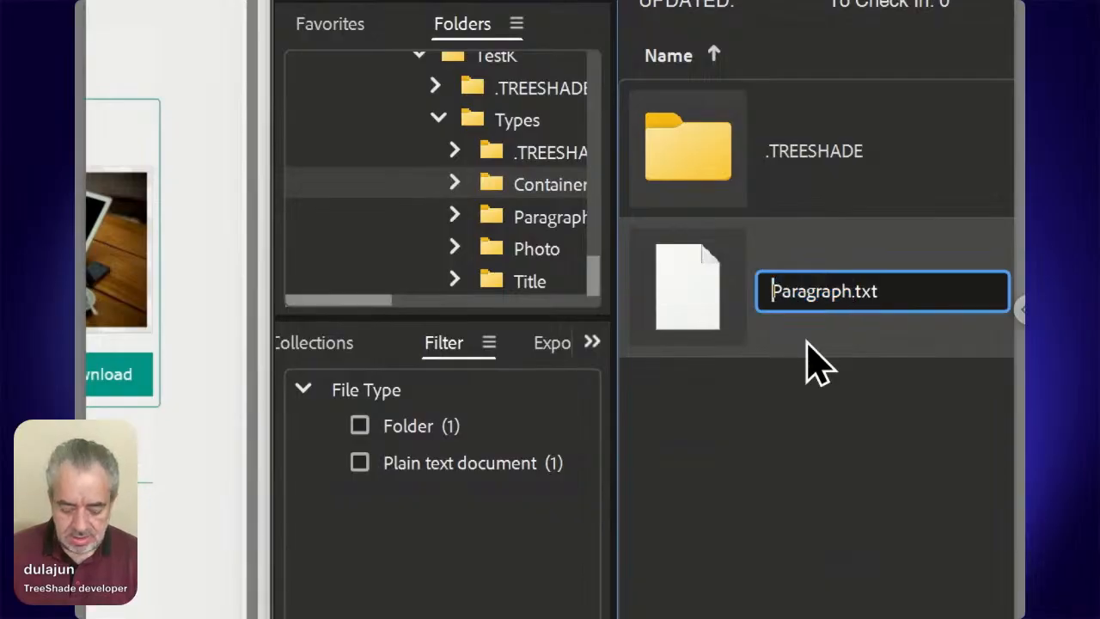
pyautogui.write('ID')
pyautogui.press('BackSpace')
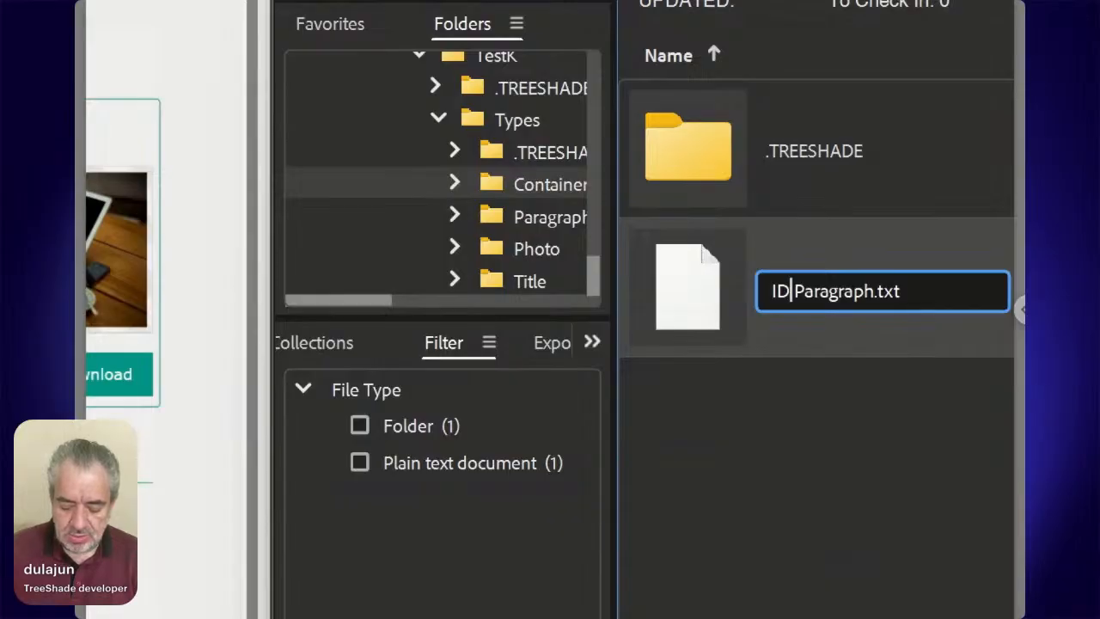
pyautogui.write('000')
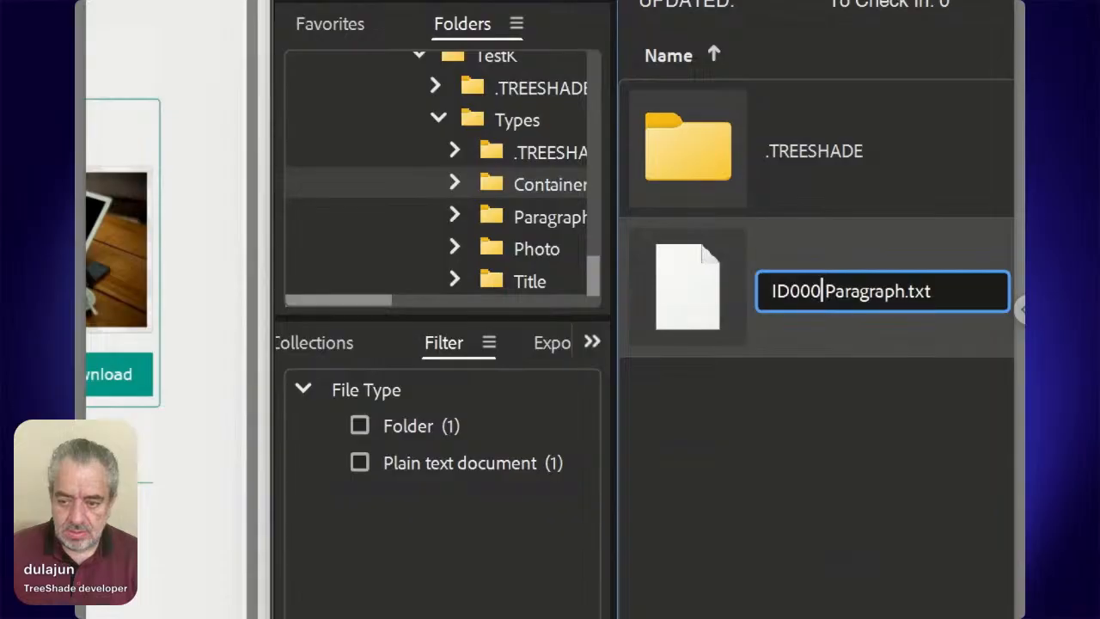
pyautogui.write('00')
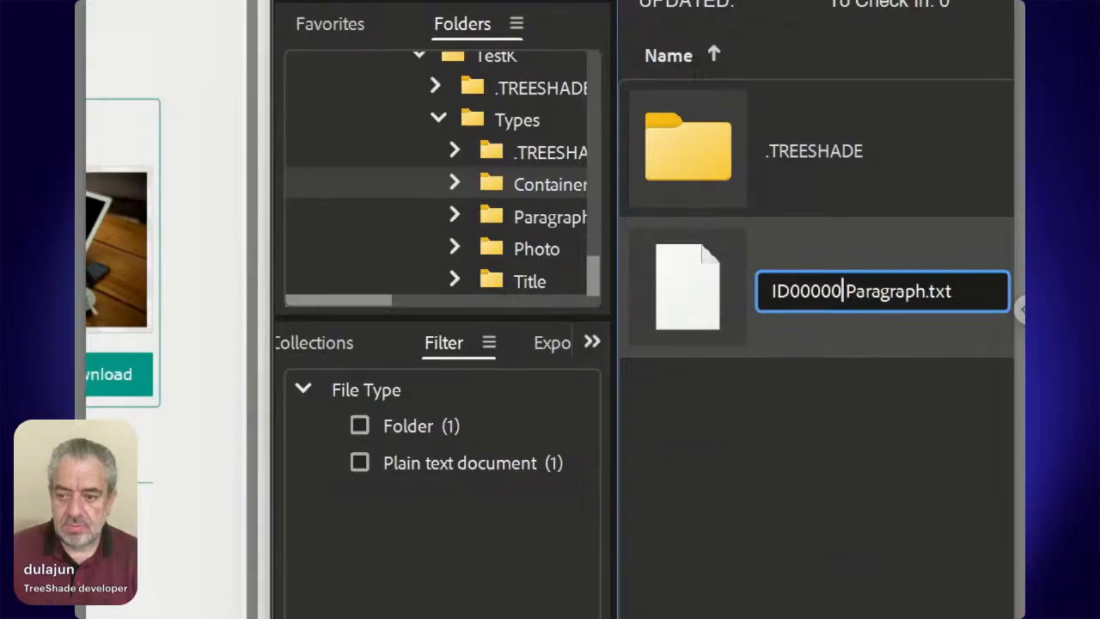
pyautogui.press('Left')
pyautogui.press('Left')
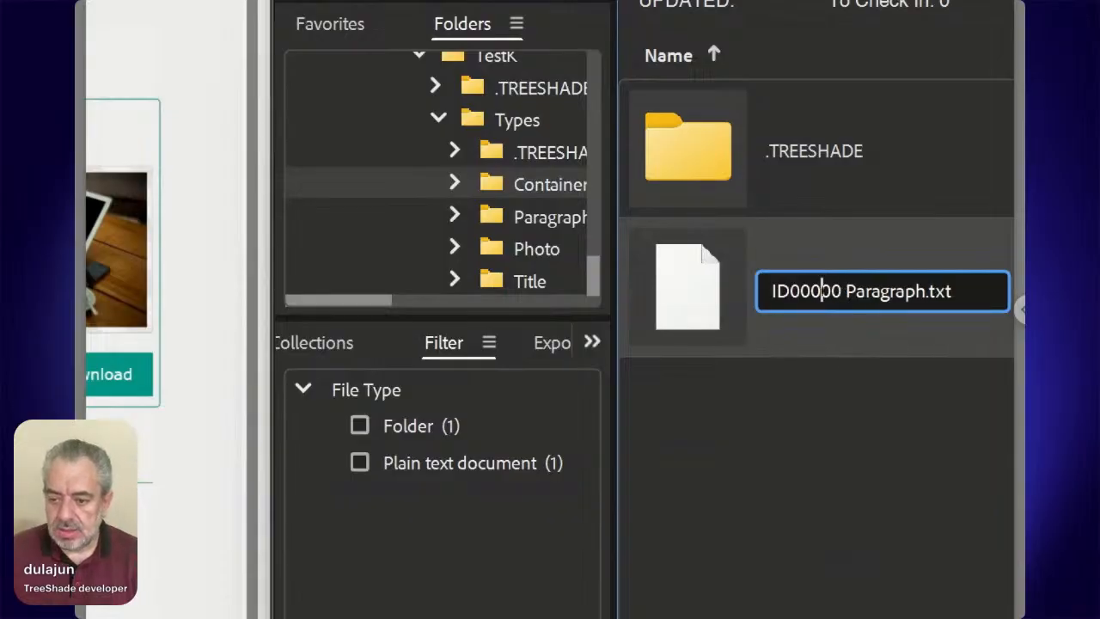
pyautogui.press('Right')
pyautogui.press('Right')
pyautogui.press('Right')
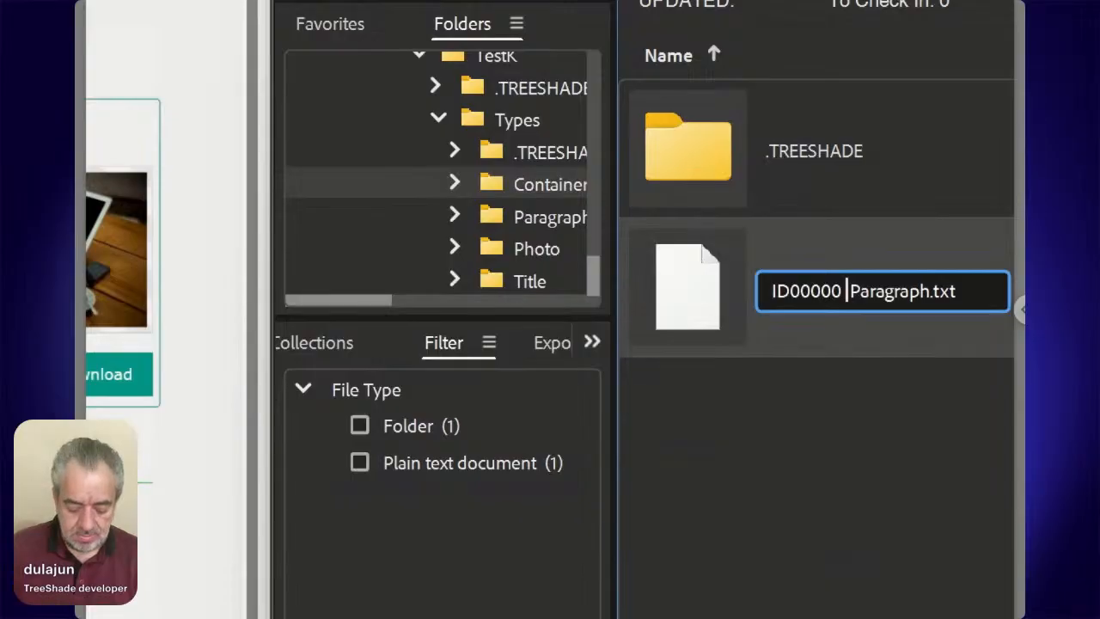
pyautogui.write('ts_ ')
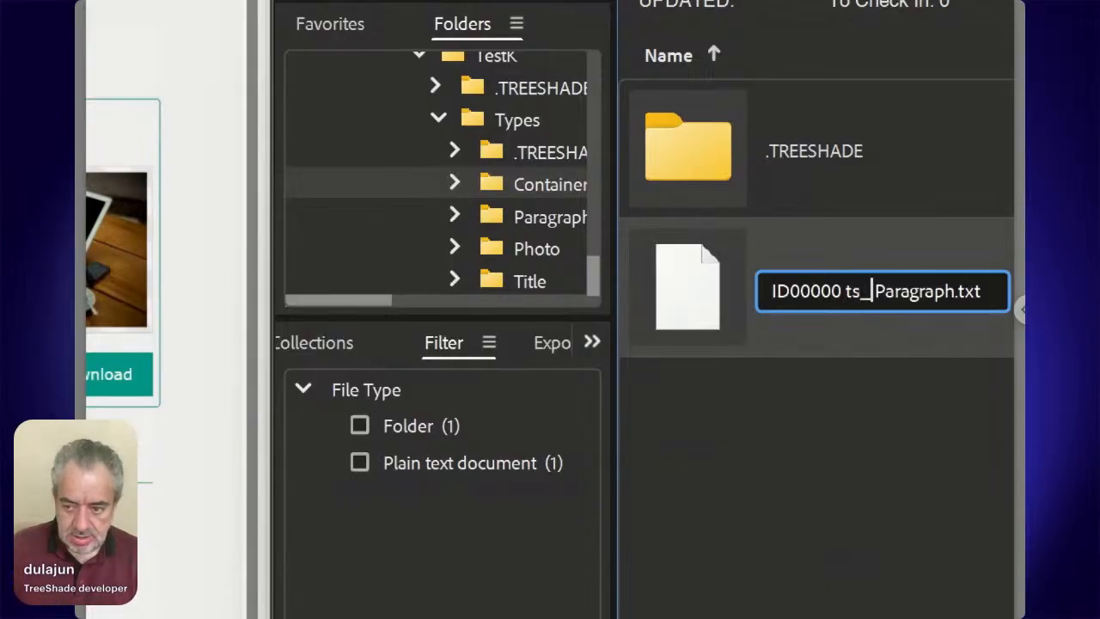
pyautogui.write('opt')
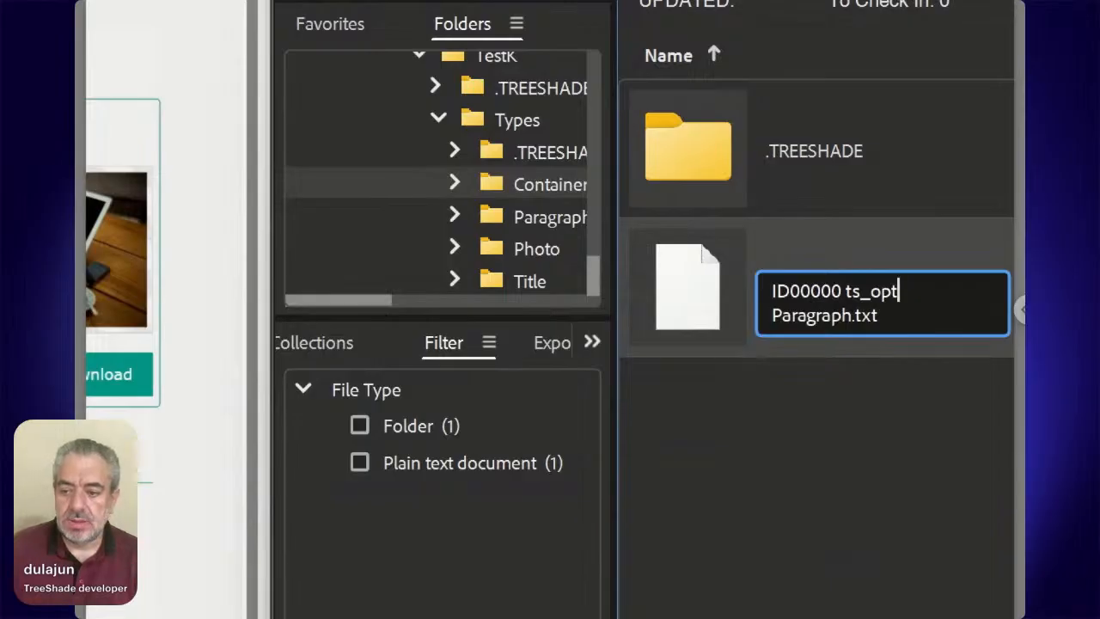
pyautogui.press('Return')
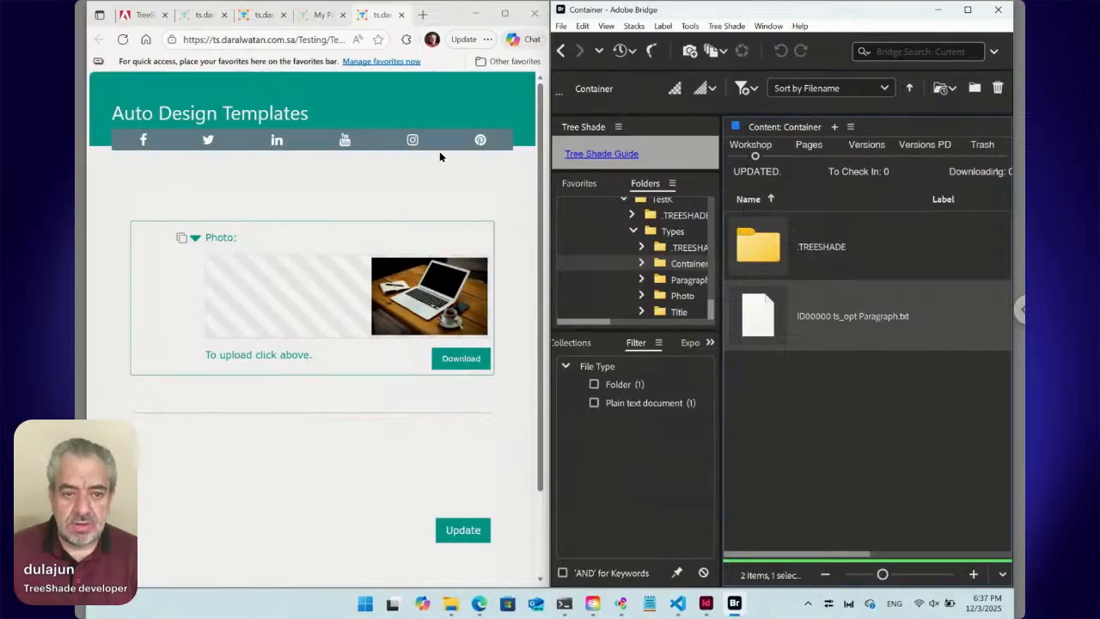
# Step: Reload the online form page in the browser, then switch to Adobe Bridge, maximize it and go up to the TestK folder
pyautogui.click(124, 41)
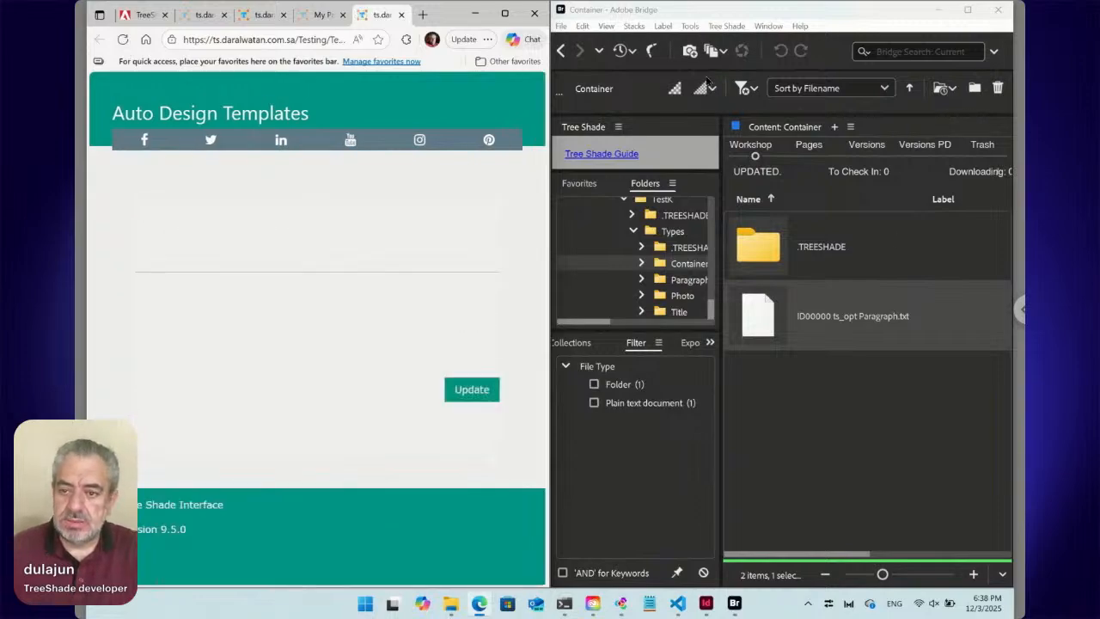
pyautogui.click(561, 51)
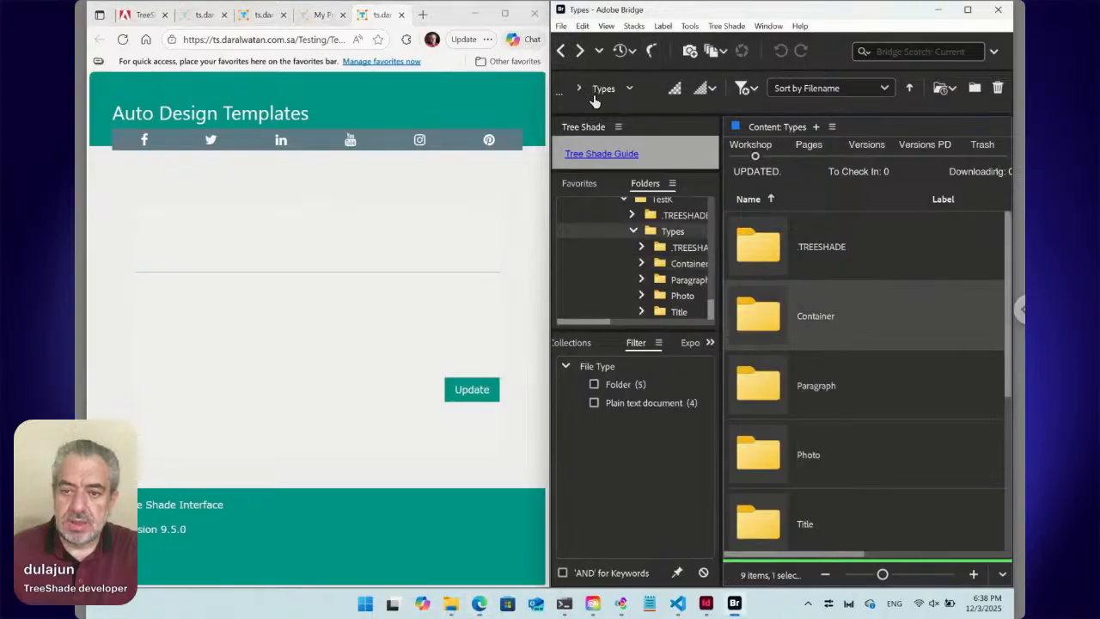
pyautogui.click(974, 12)
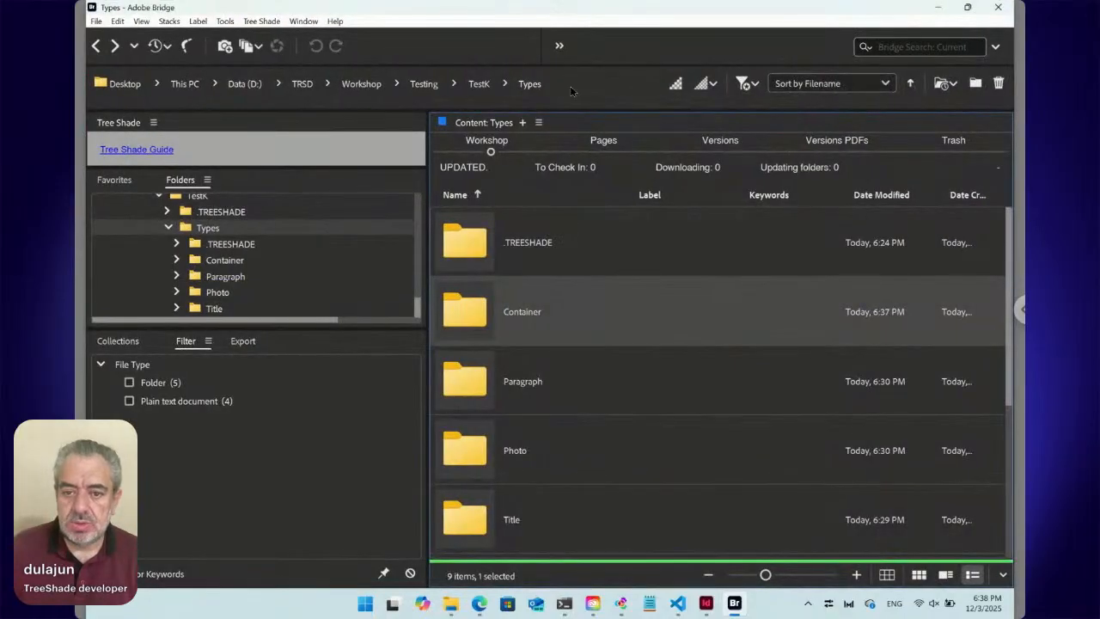
pyautogui.click(479, 85)
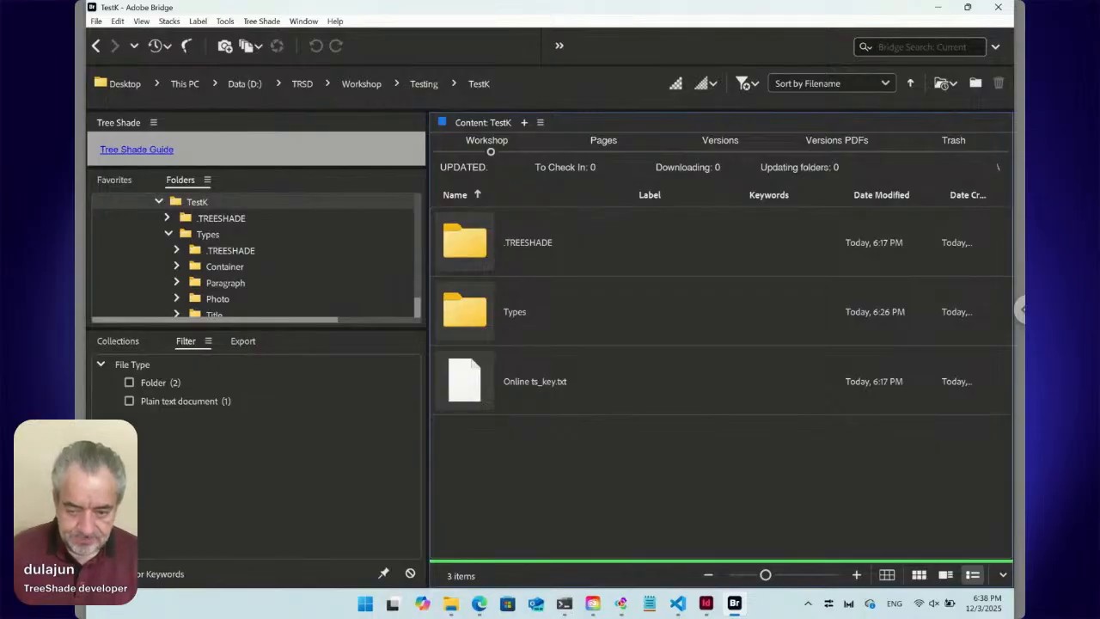
# Step: Add a new Tree Shade Paired item named Data in the TestK folder
pyautogui.click(269, 23)
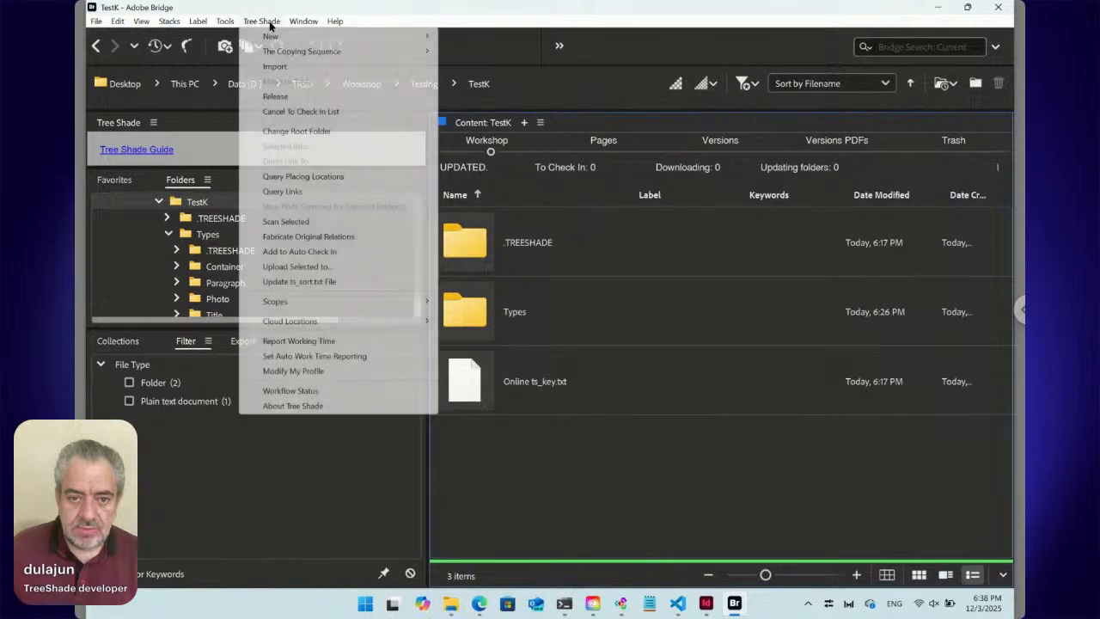
pyautogui.moveTo(272, 38)
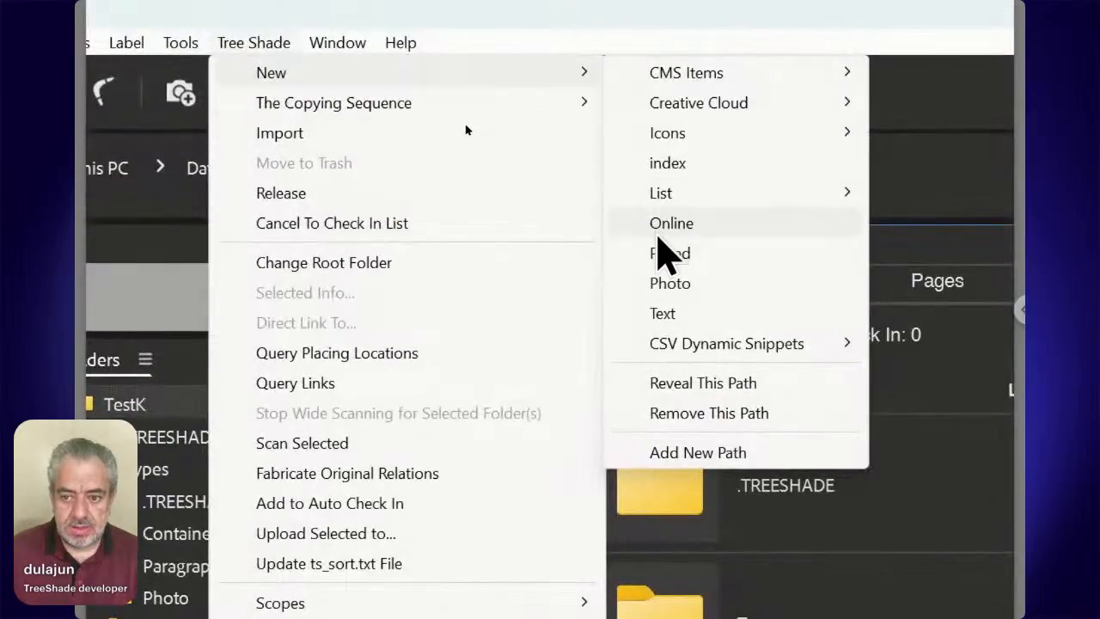
pyautogui.click(666, 258)
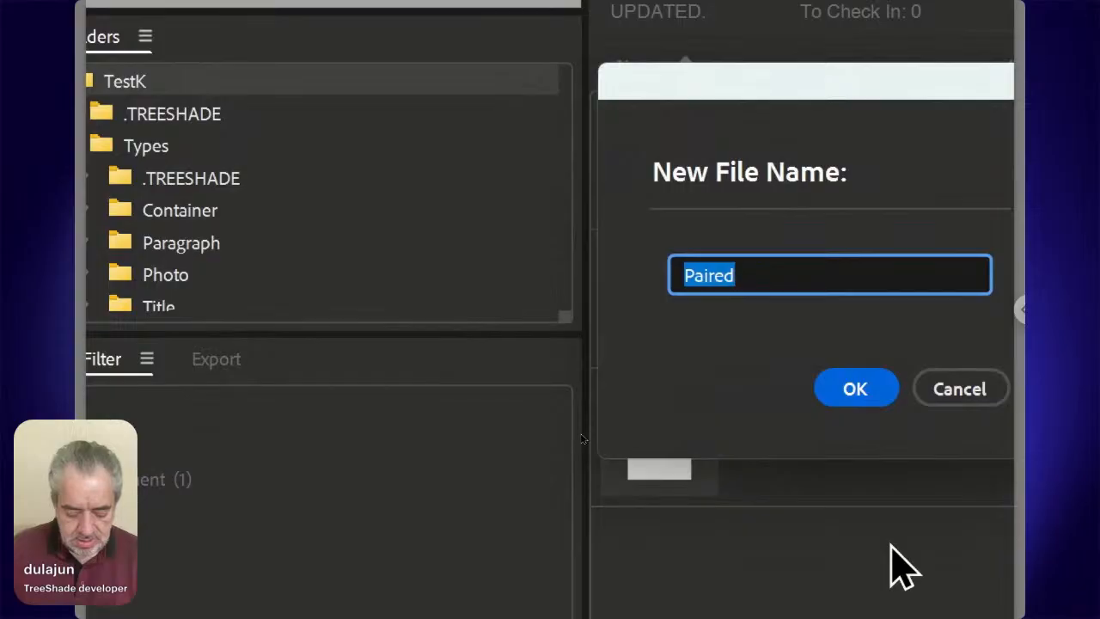
pyautogui.write('Dta')
pyautogui.press('BackSpace')
pyautogui.press('BackSpace')
pyautogui.write('ata')
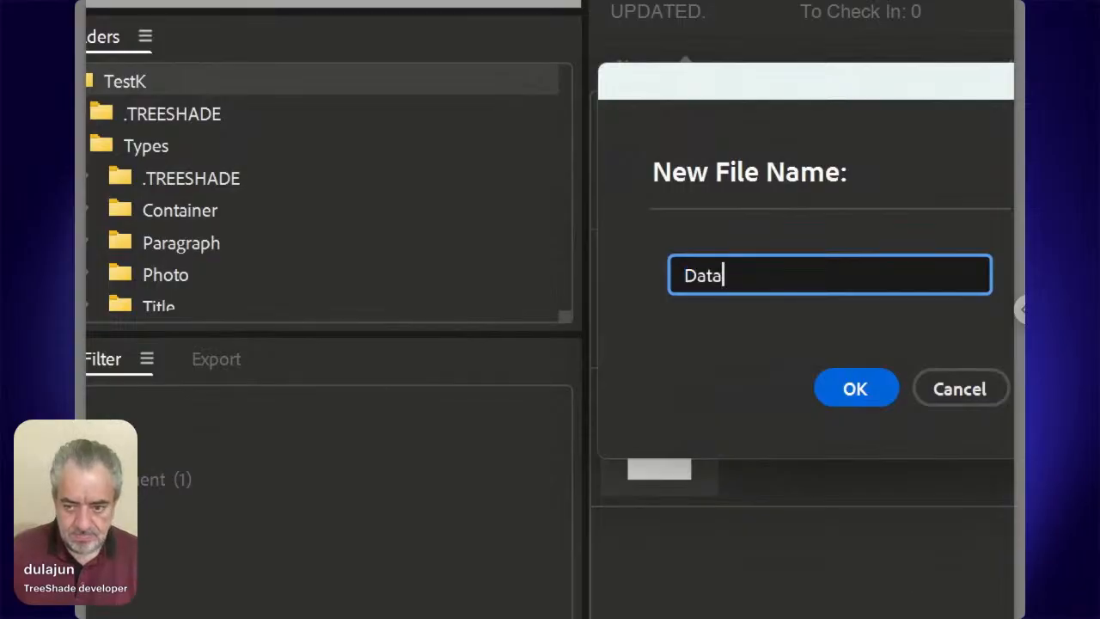
pyautogui.press('Return')
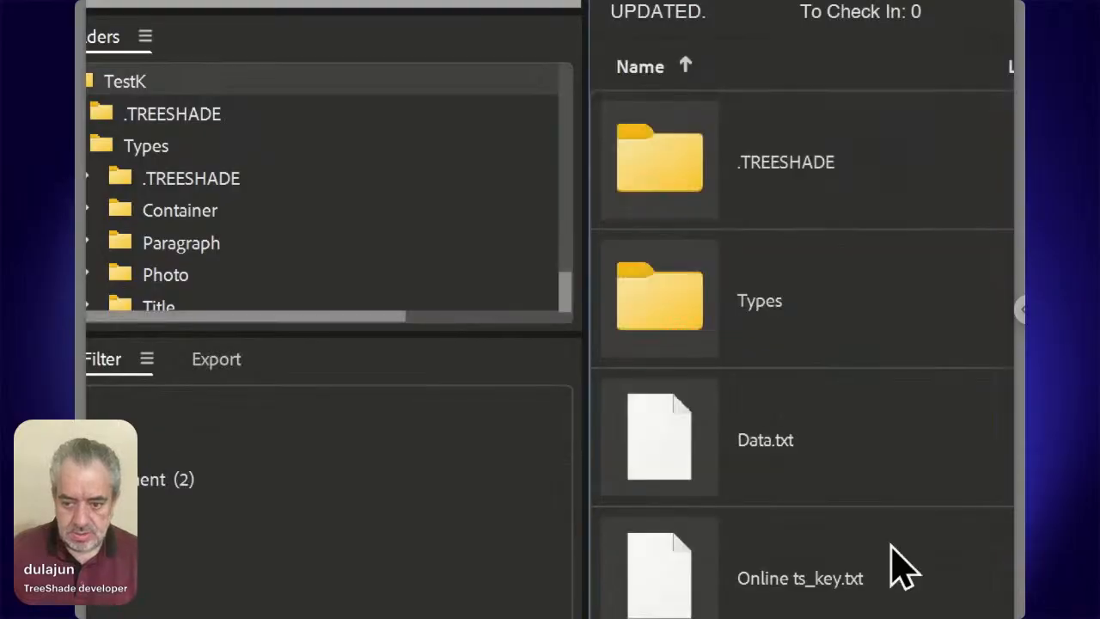
# Step: Create a new folder named Data in the TestK folder to pair with Data.txt
pyautogui.hotkey('ctrl', 'shift', 'n')
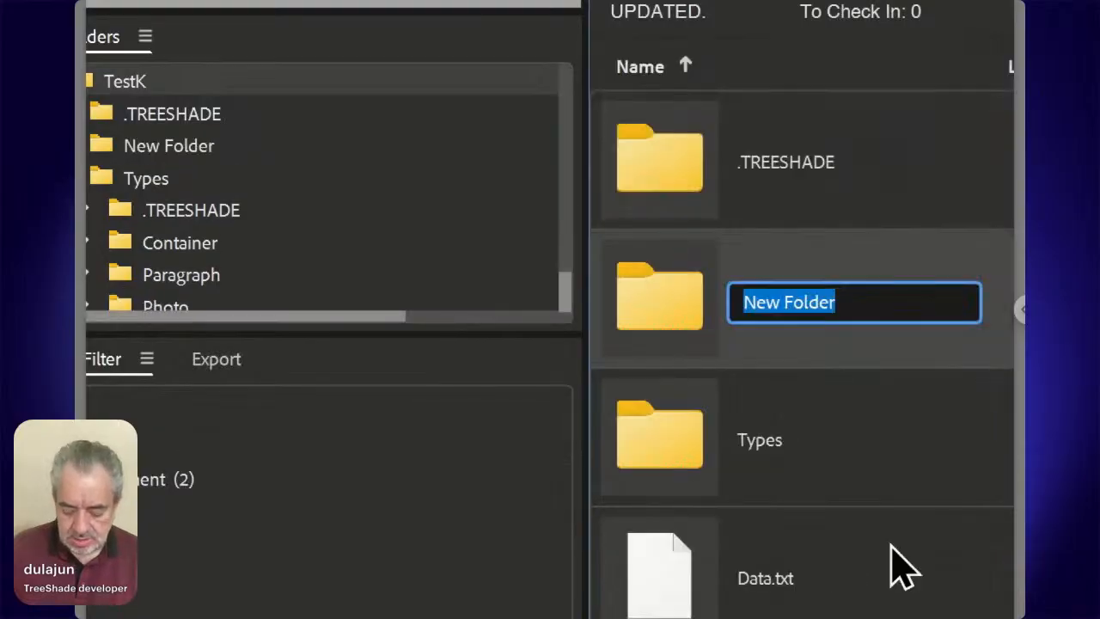
pyautogui.write('Data')
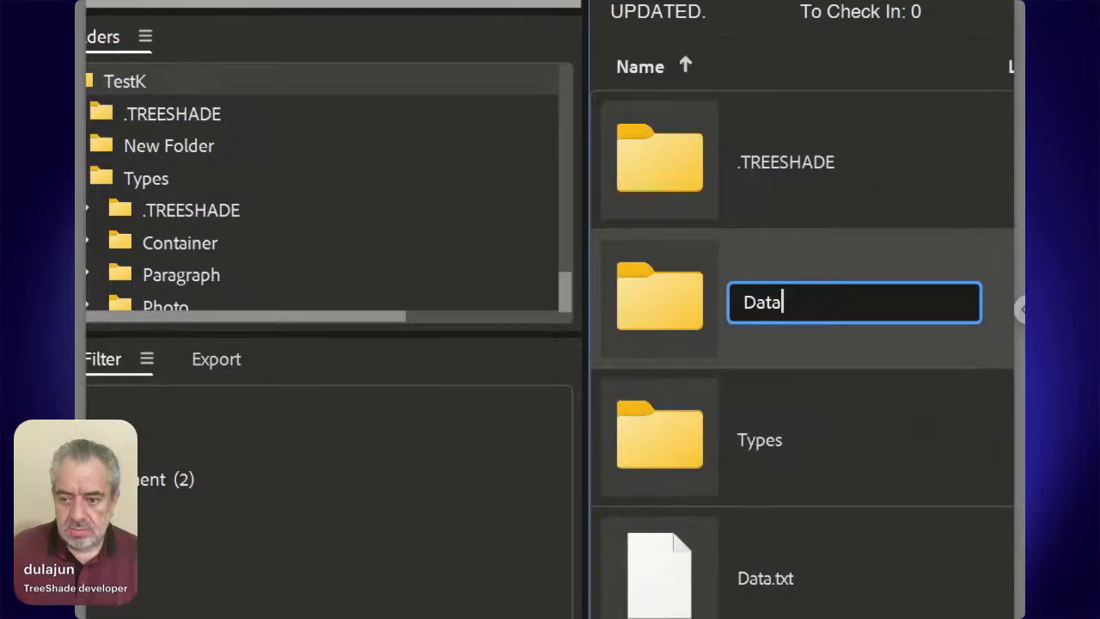
pyautogui.press('Return')
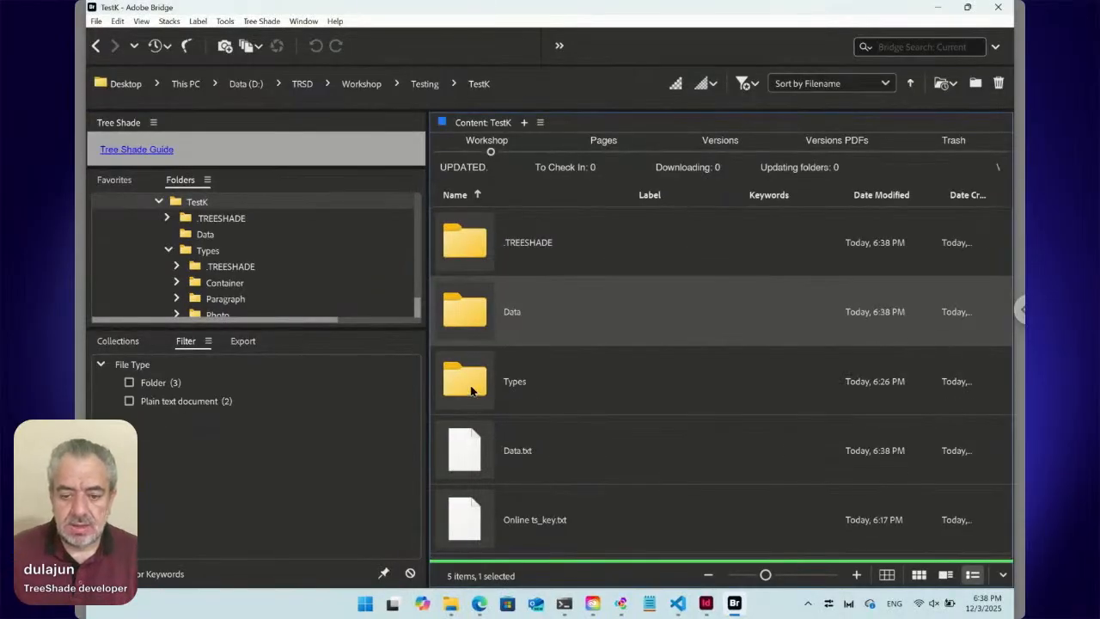
# Step: Open the Types folder and pick Paragraph.txt for change
pyautogui.doubleClick(469, 388)
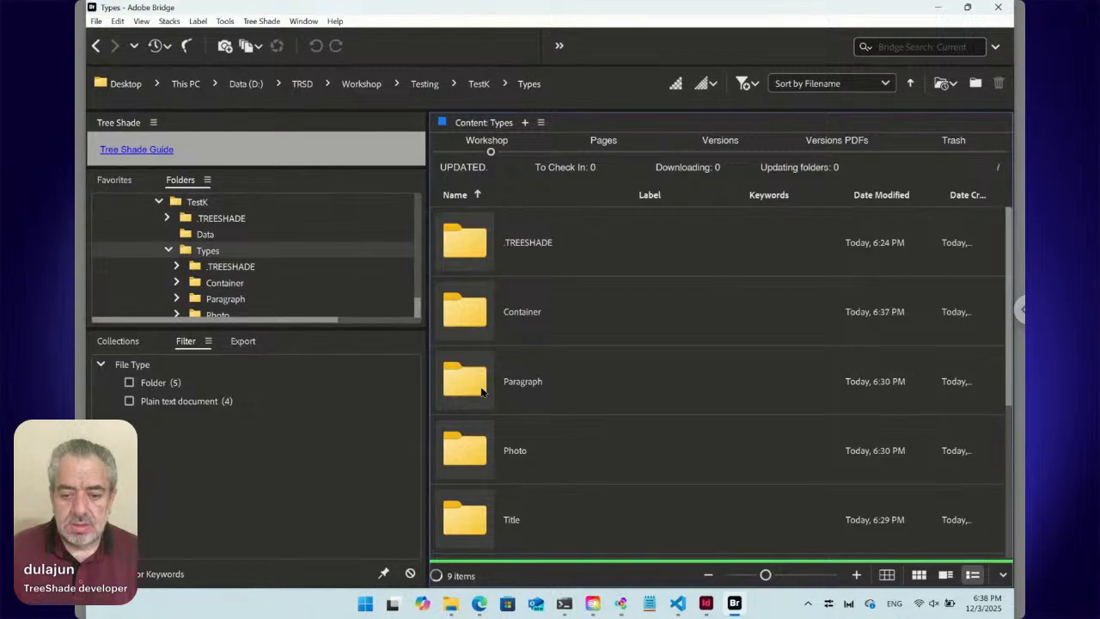
pyautogui.moveTo(1009, 379); pyautogui.dragTo(999, 540)
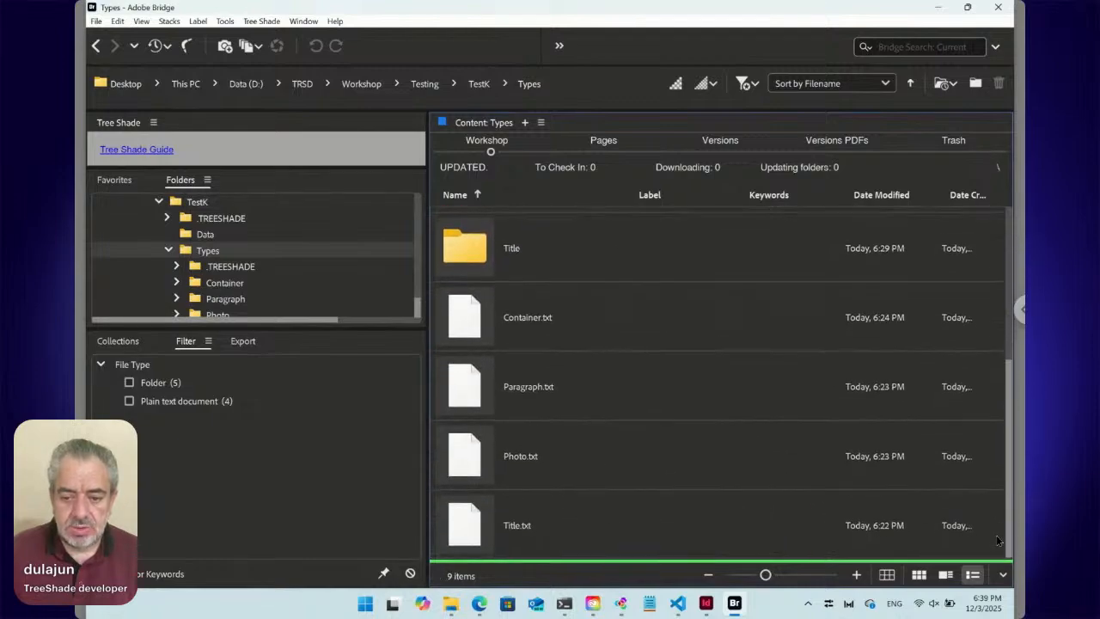
pyautogui.click(465, 391)
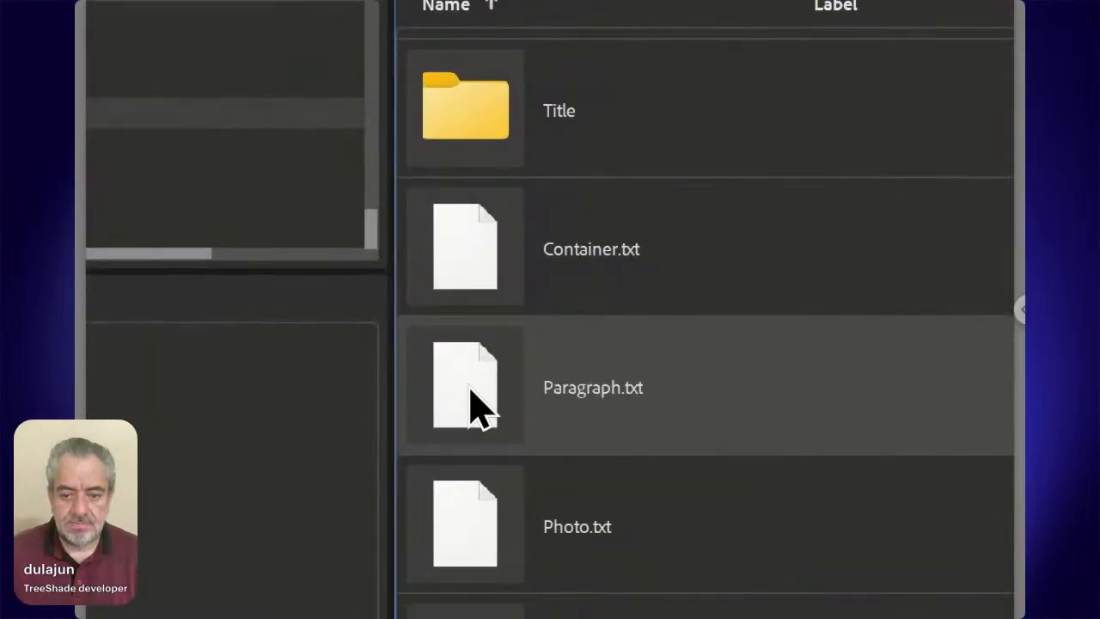
pyautogui.rightClick(458, 403)
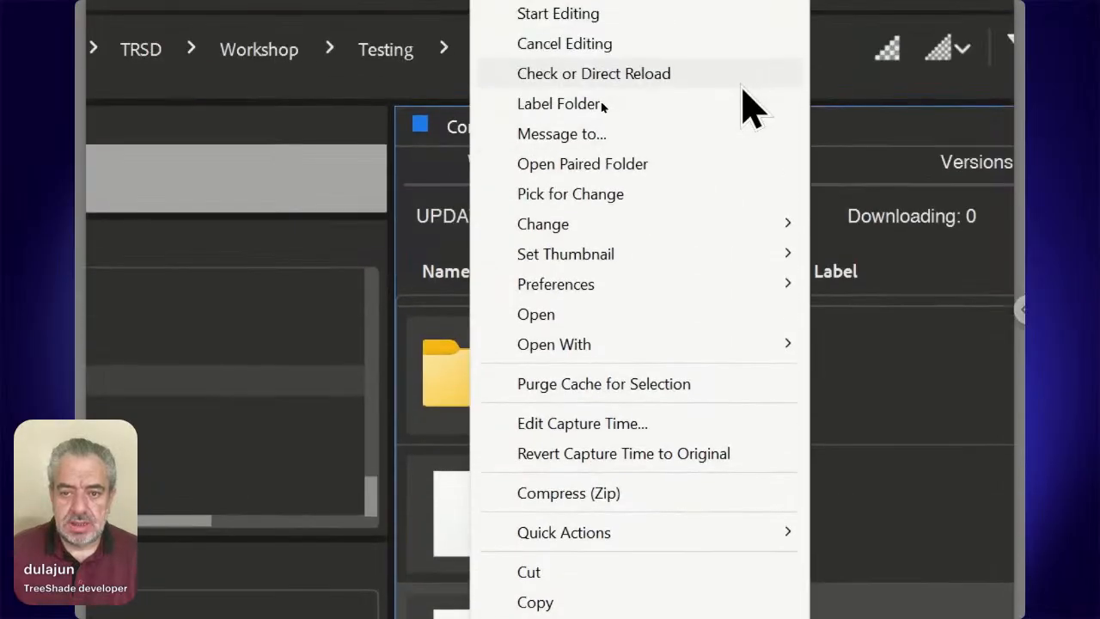
pyautogui.click(655, 204)
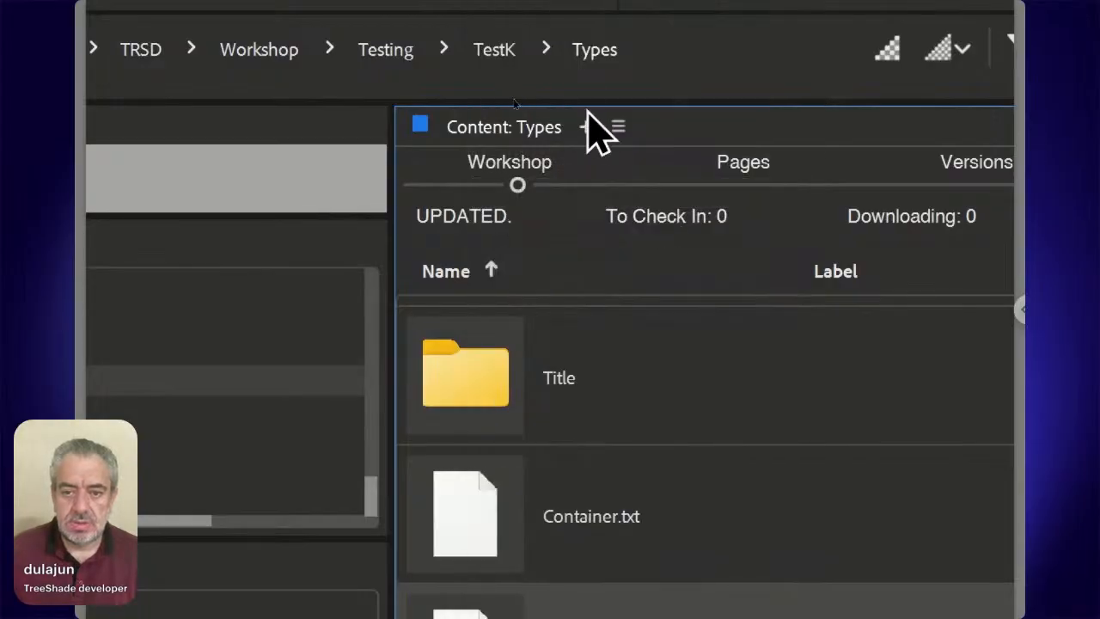
# Step: Go back to TestK, open the Data folder and copy the picked Paragraph item into it
pyautogui.click(484, 50)
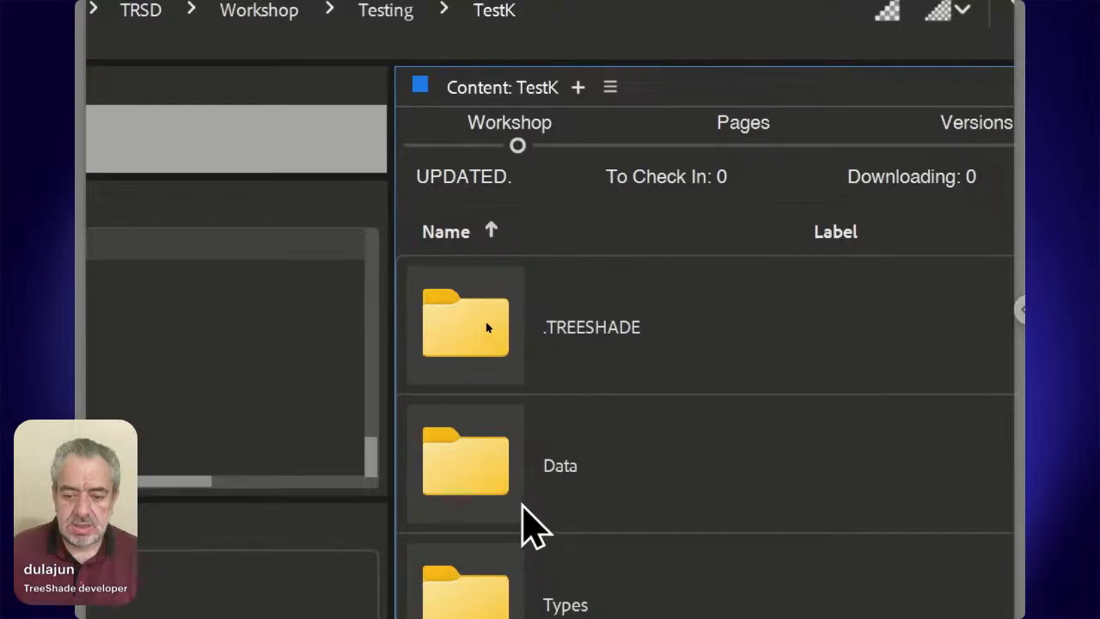
pyautogui.doubleClick(500, 488)
pyautogui.rightClick(499, 476)
pyautogui.moveTo(591, 176)
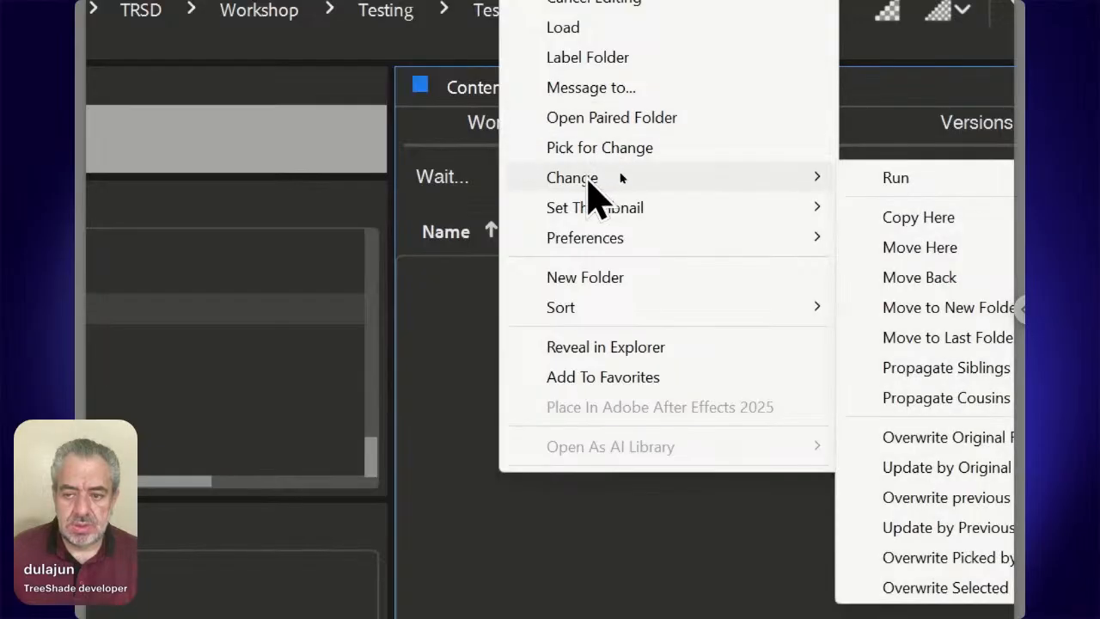
pyautogui.click(900, 220)
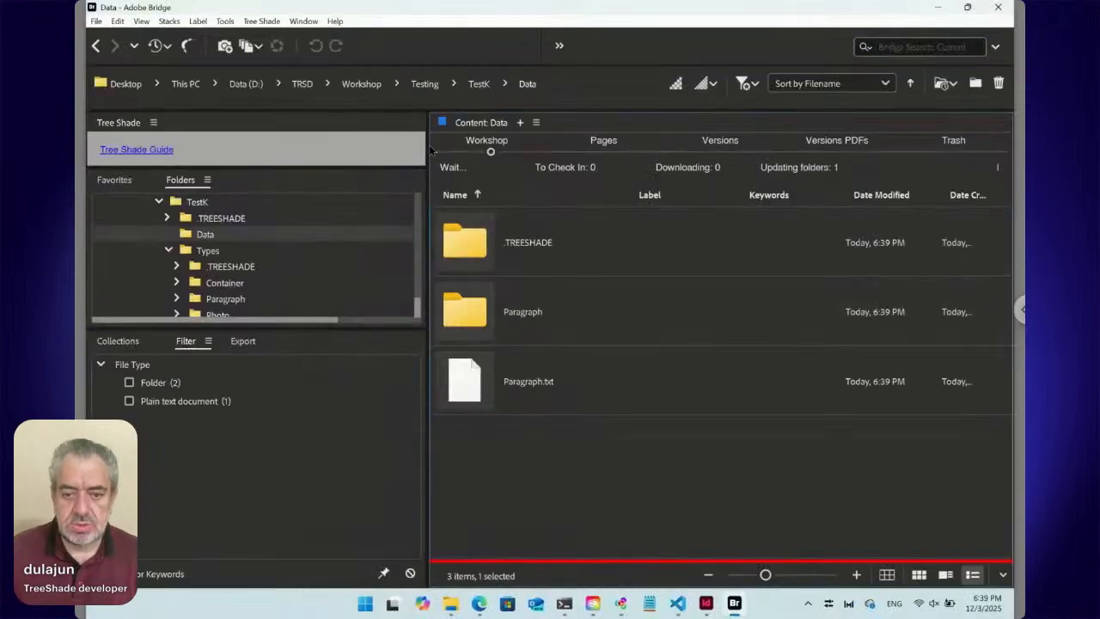
# Step: Move the copied Paragraph subfolder inside Data to the Tree Shade trash, keeping its text file
pyautogui.click(262, 20)
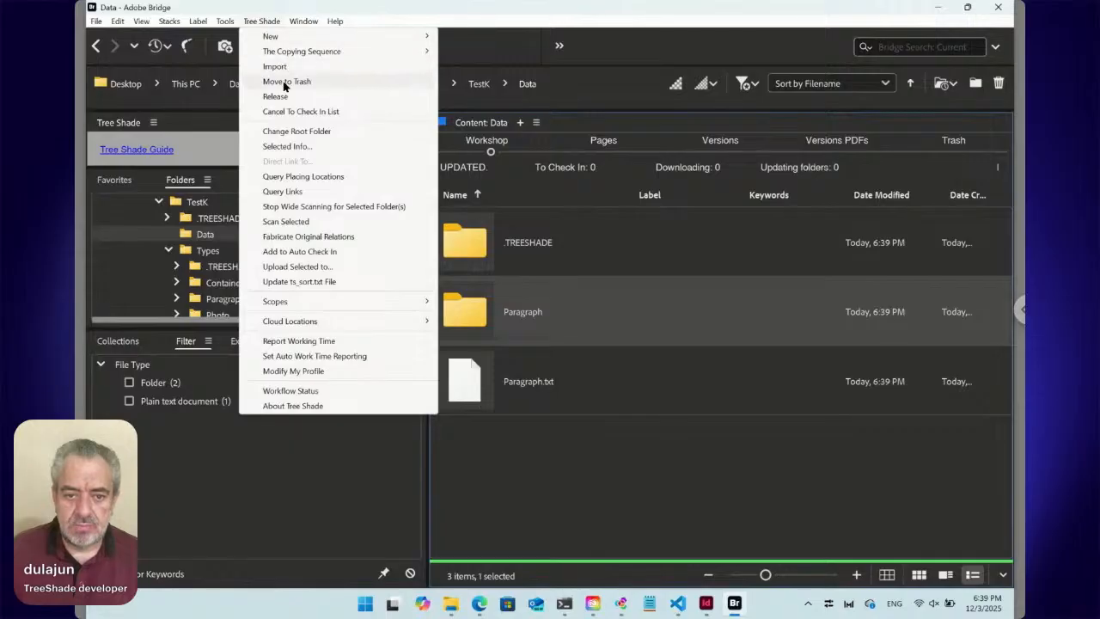
pyautogui.click(286, 82)
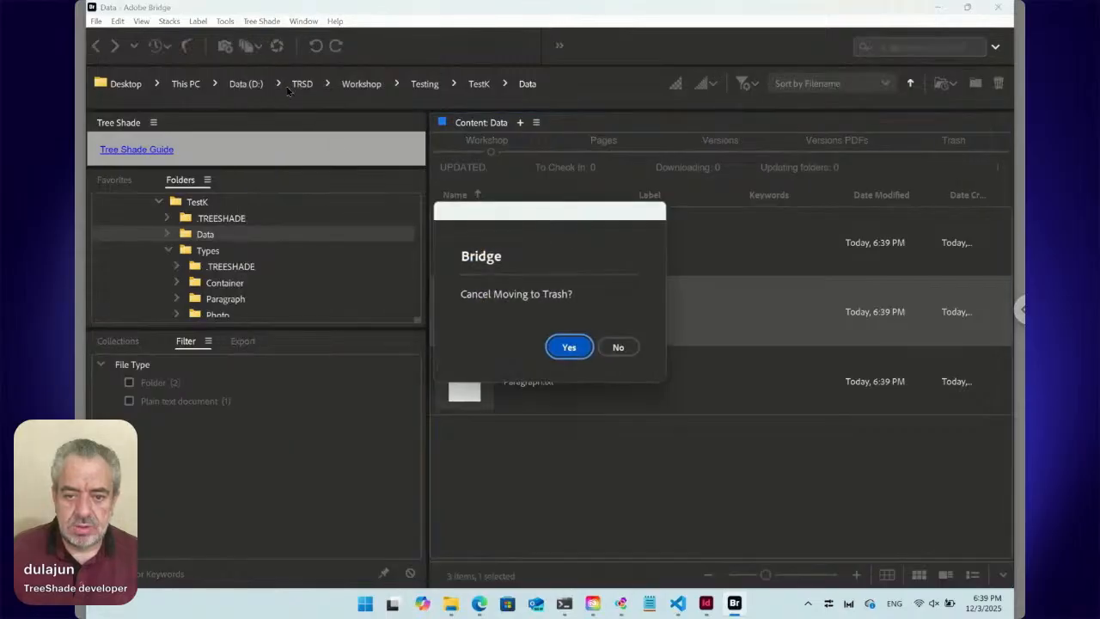
pyautogui.click(616, 347)
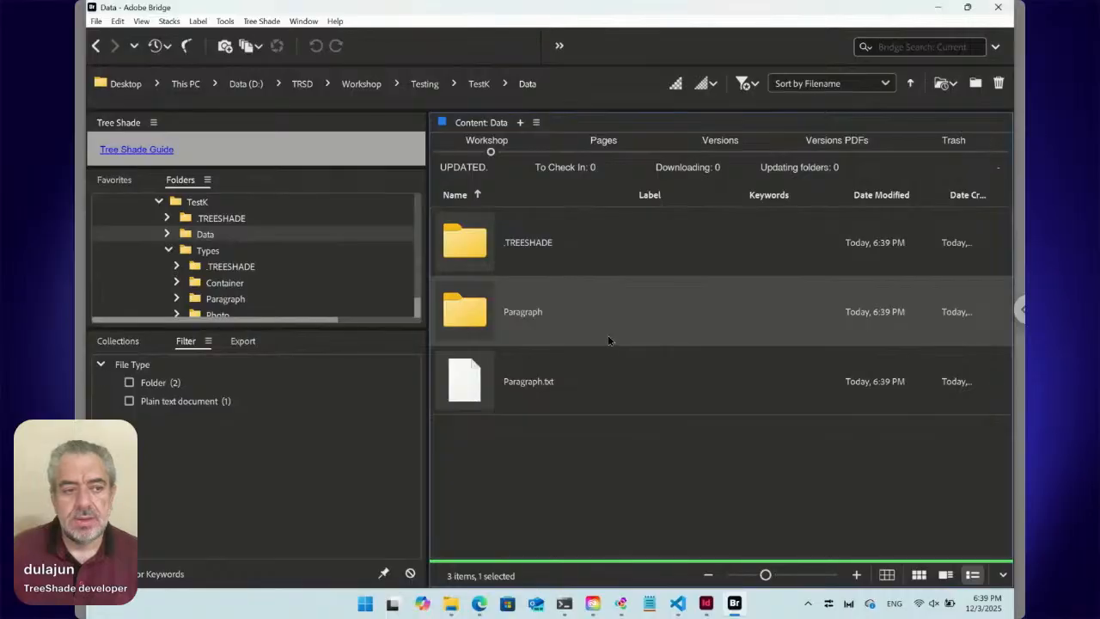
# Step: Rename Paragraph.txt in the Data folder as ID00000 ts_opt Paragraph.txt
pyautogui.click(520, 323)
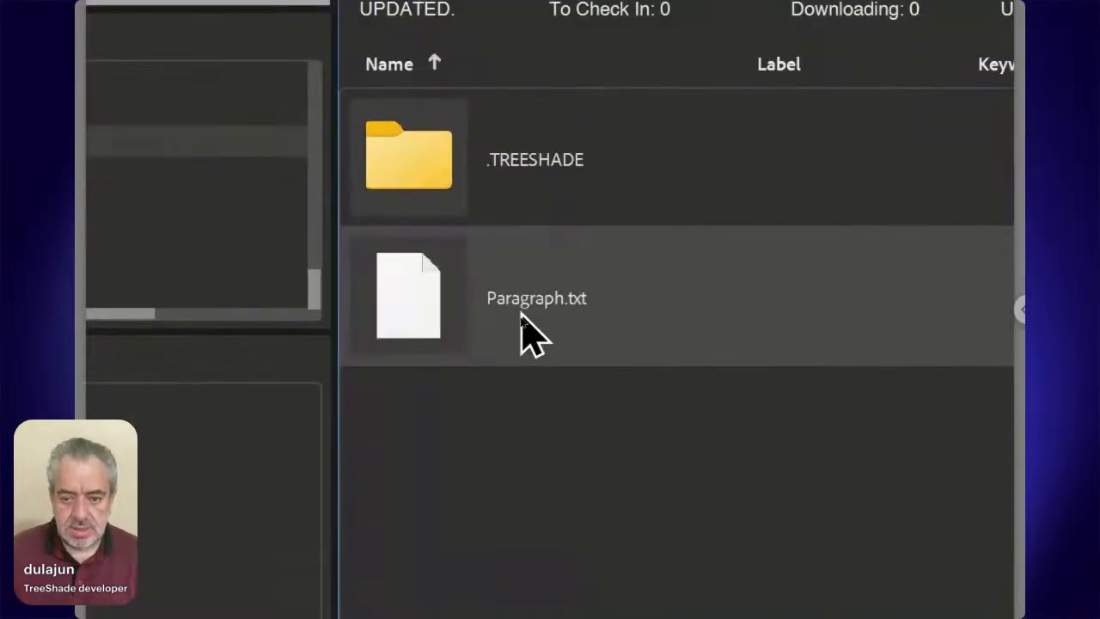
pyautogui.click(521, 312)
pyautogui.press('Home')
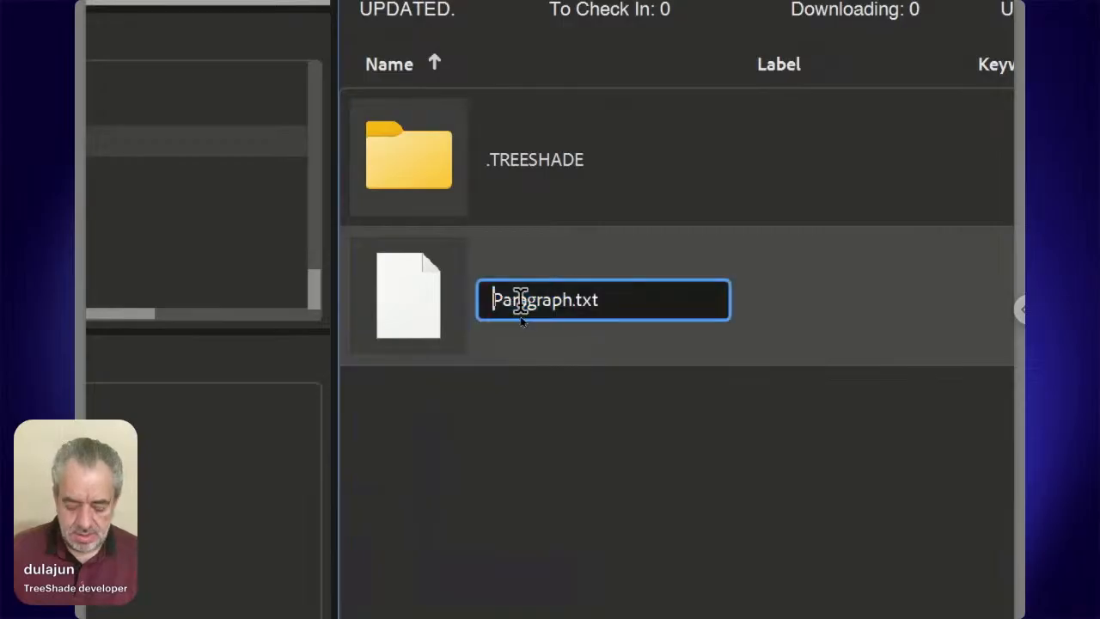
pyautogui.write('ID')
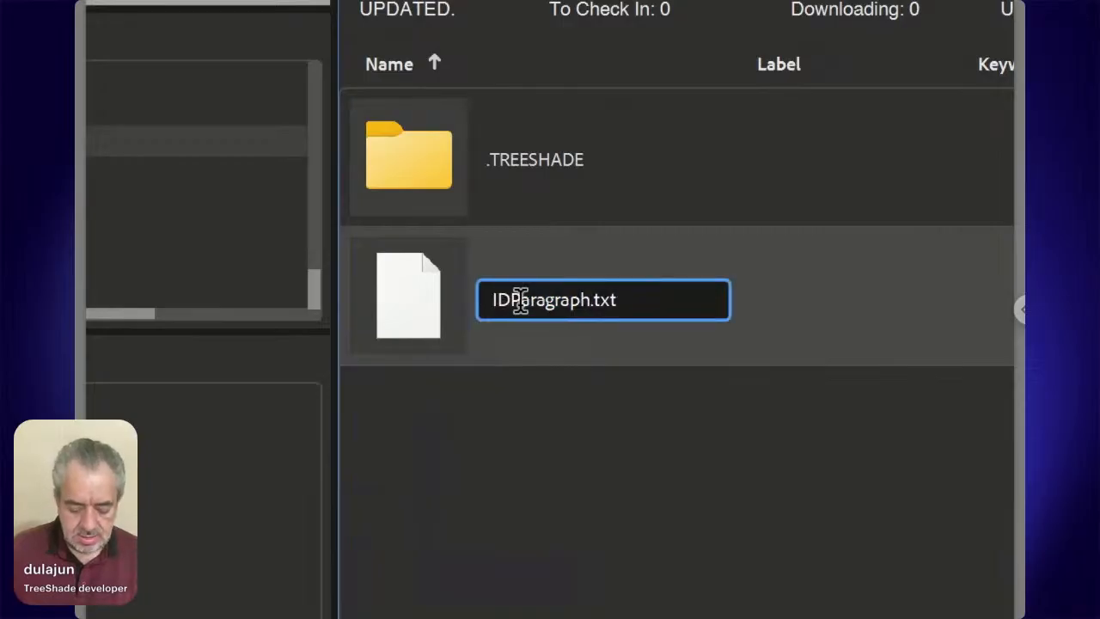
pyautogui.write('0000')
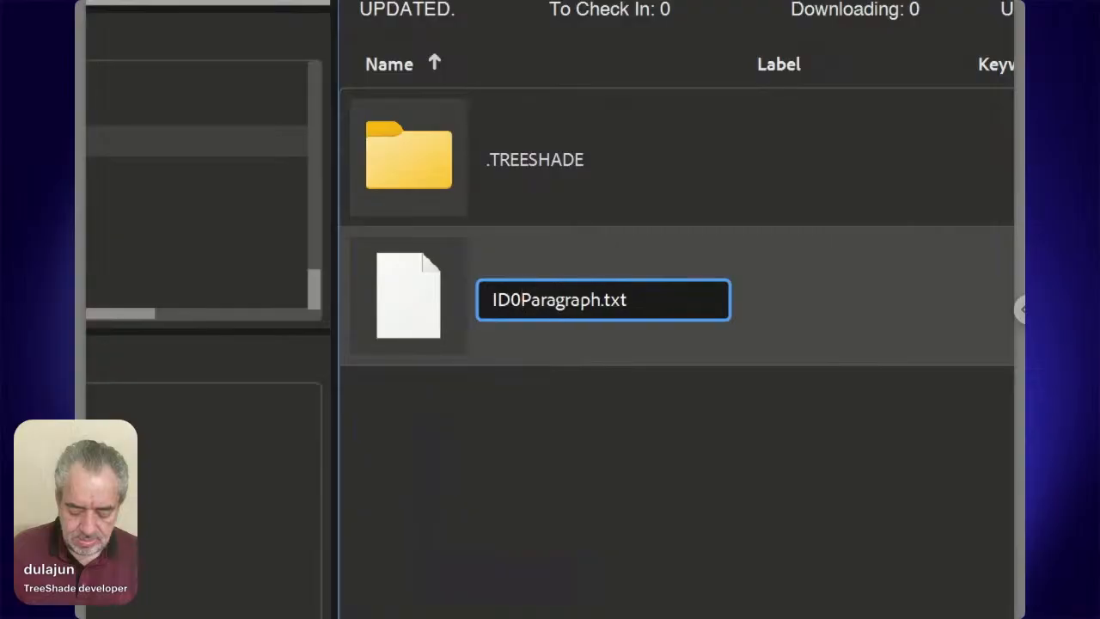
pyautogui.write('0 ')
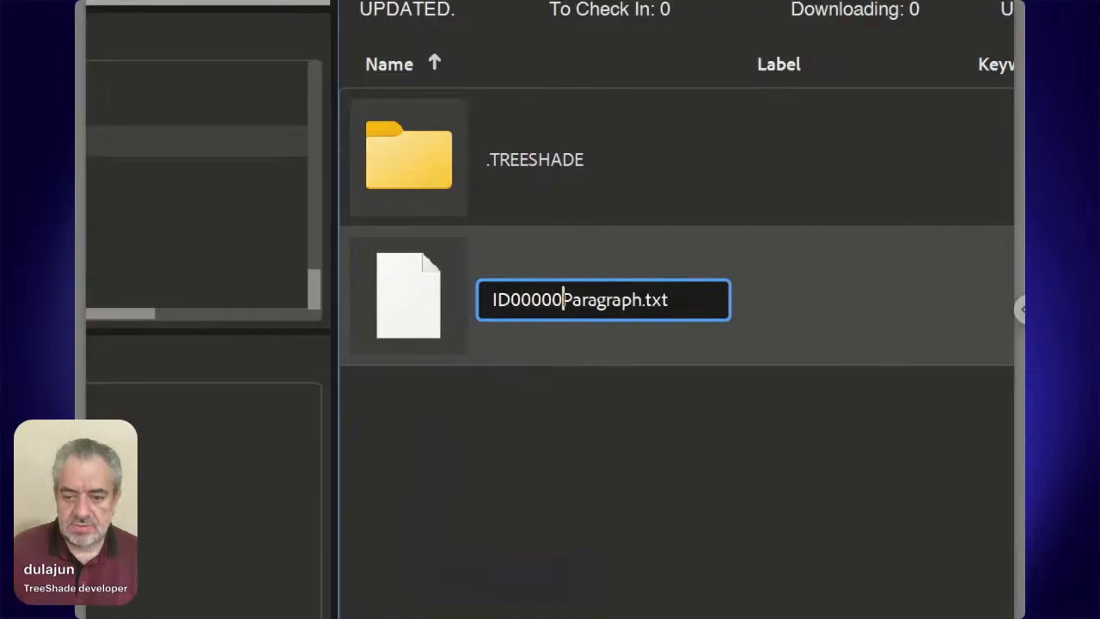
pyautogui.write('ts_o')
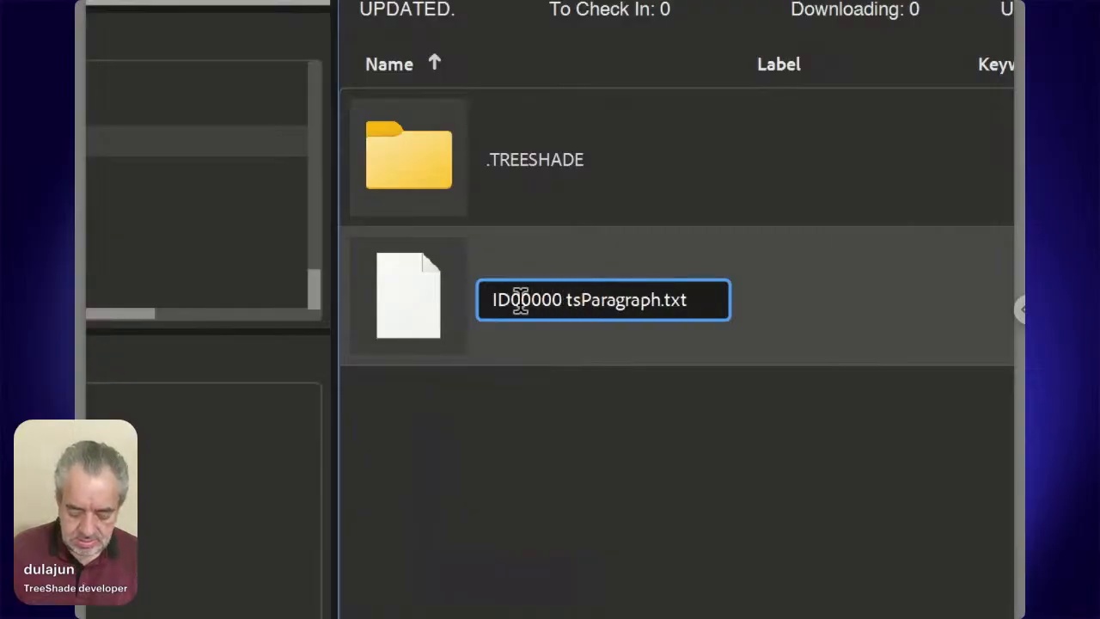
pyautogui.write('pt')
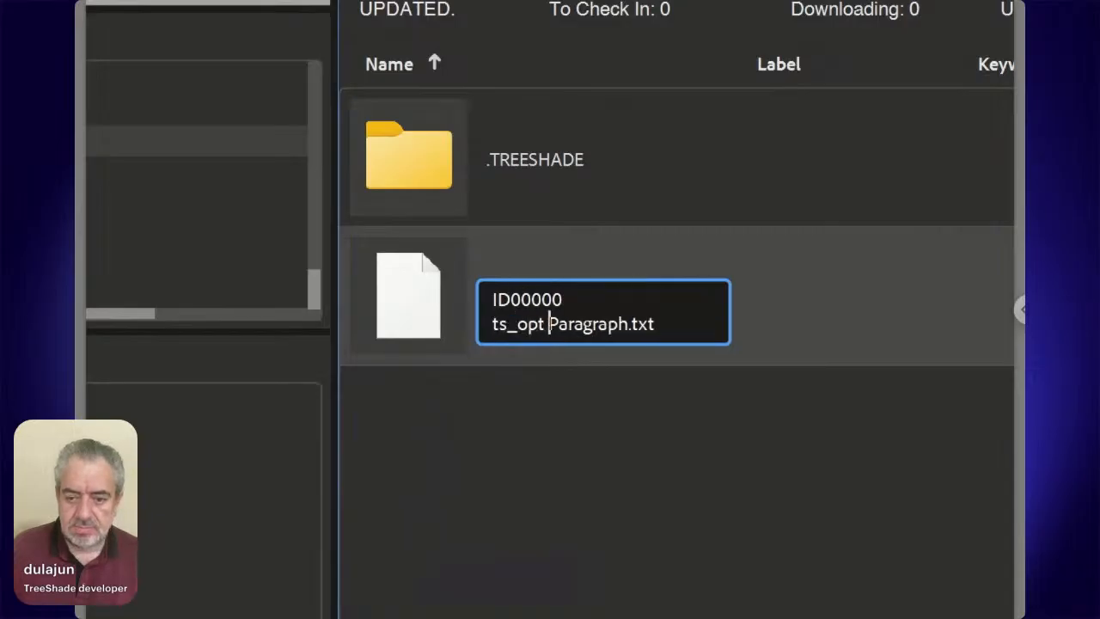
pyautogui.press('Return')
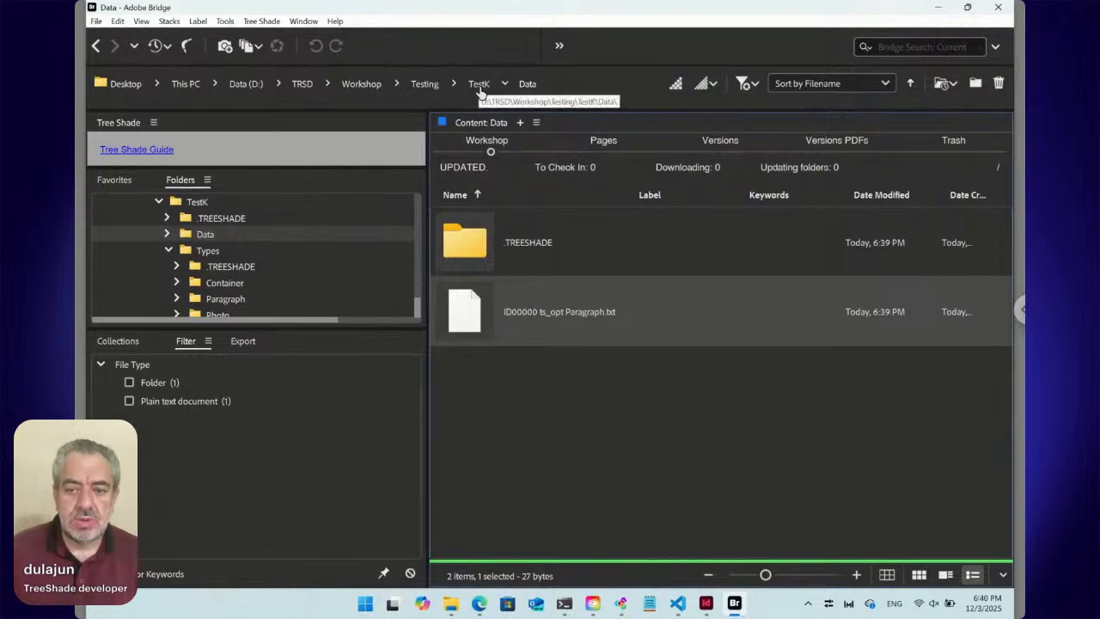
# Step: Return to the Types folder and set the thumbnail of Container.txt from the image file lunch-box.png in Downloads
pyautogui.click(479, 86)
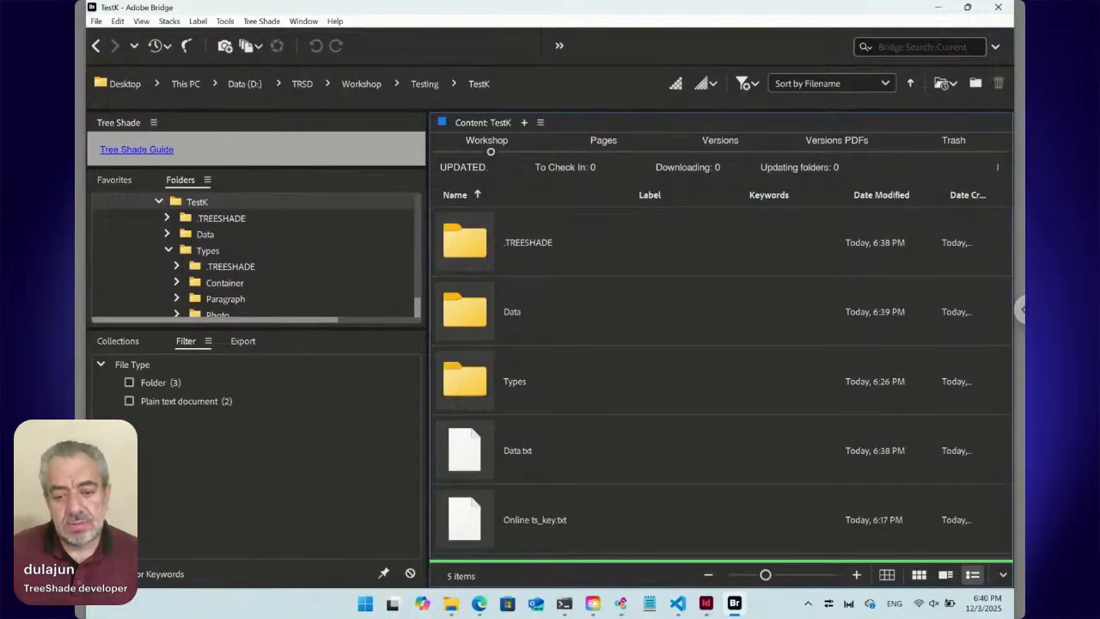
pyautogui.doubleClick(514, 381)
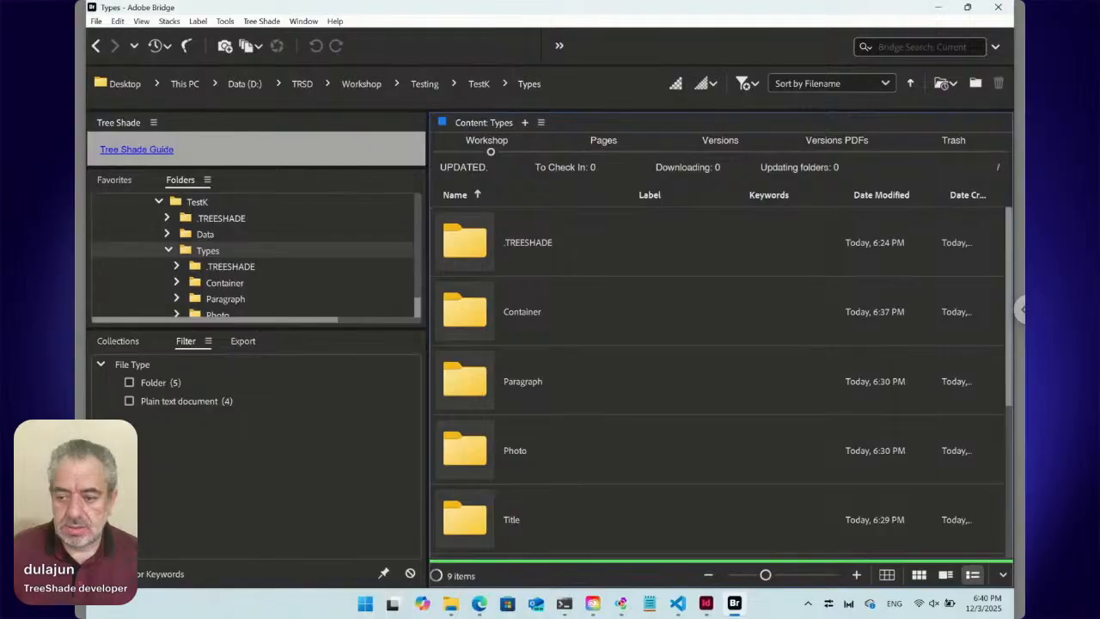
pyautogui.scroll(-3, 996, 495)
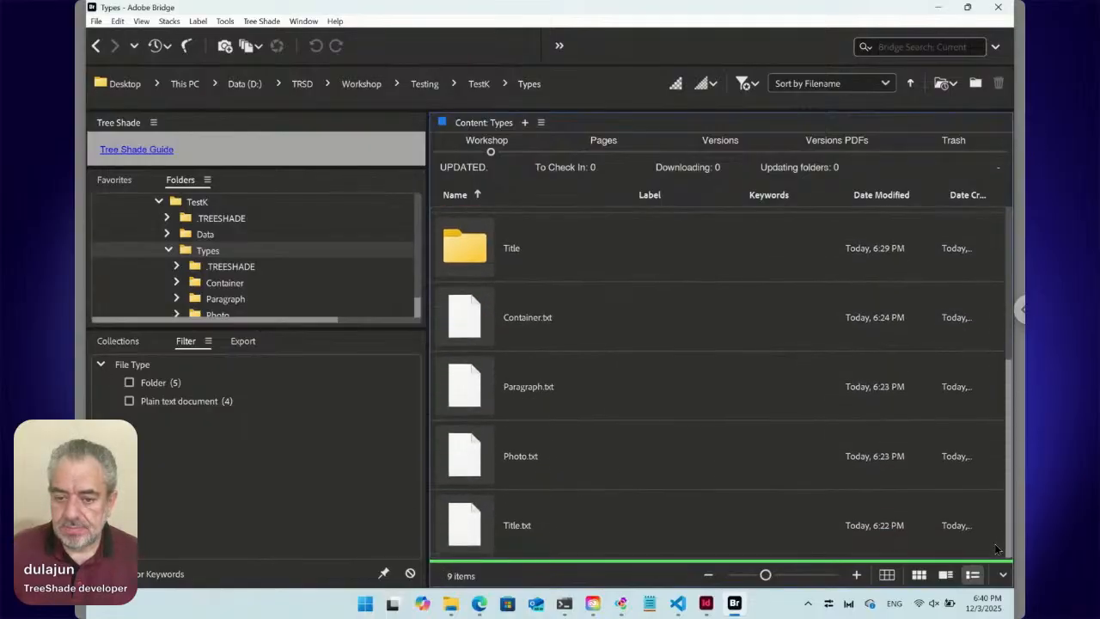
pyautogui.click(462, 319)
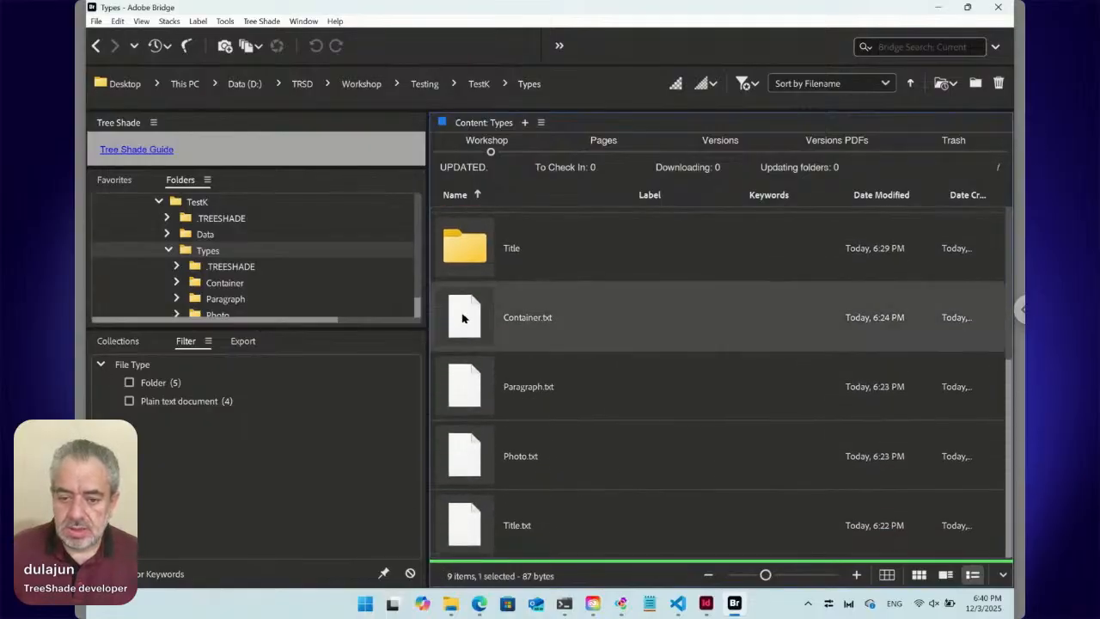
pyautogui.rightClick(462, 319)
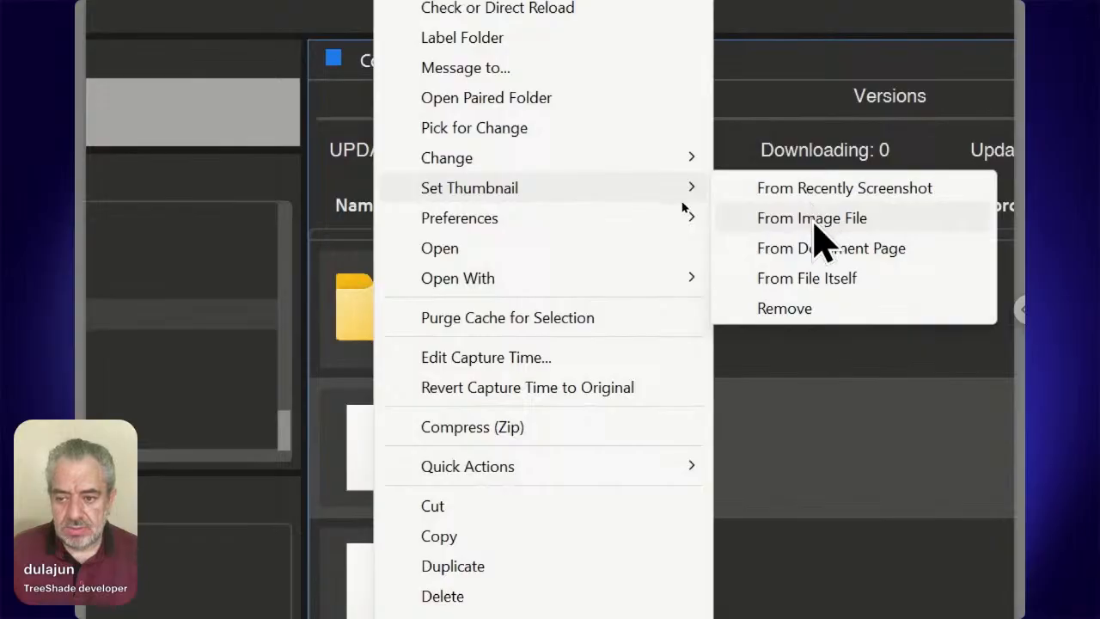
pyautogui.click(814, 220)
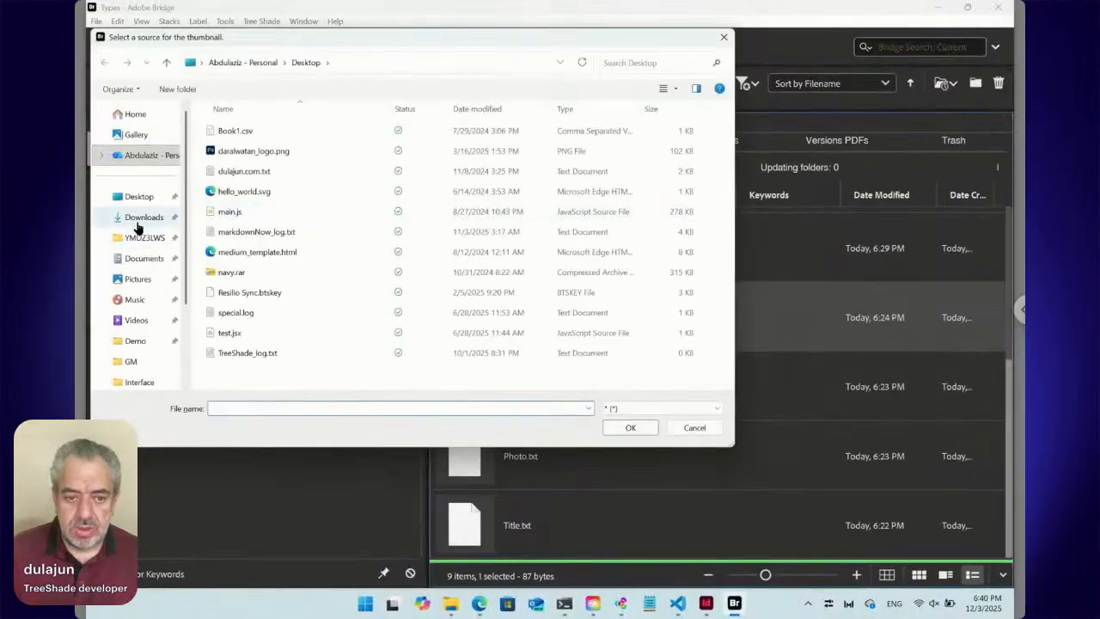
pyautogui.click(137, 226)
pyautogui.scroll(-10, 349, 277)
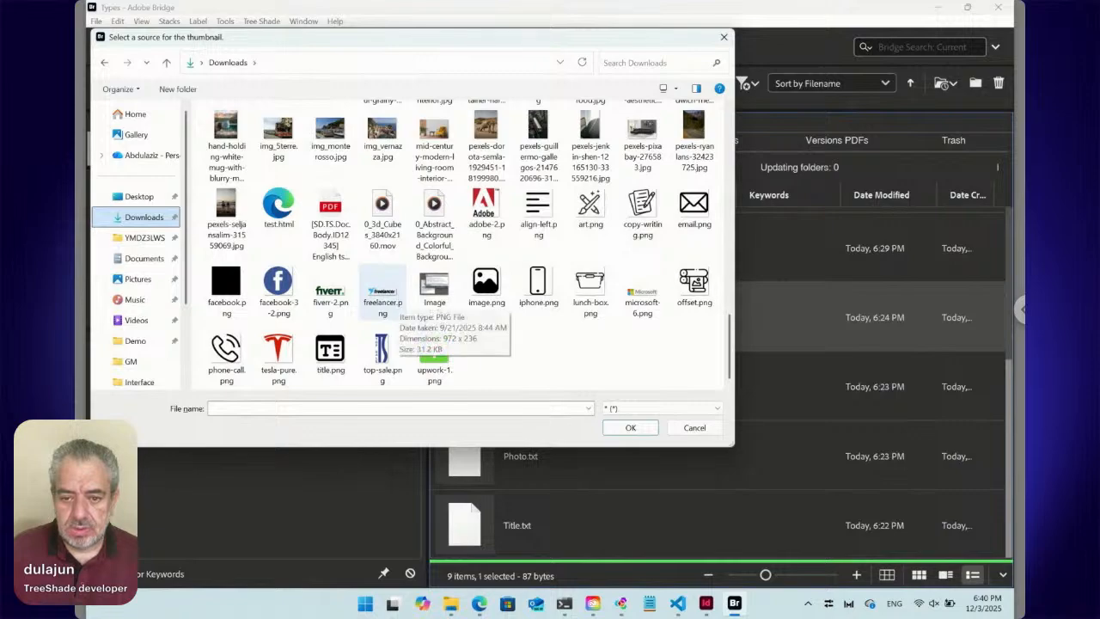
pyautogui.click(590, 290)
pyautogui.click(630, 428)
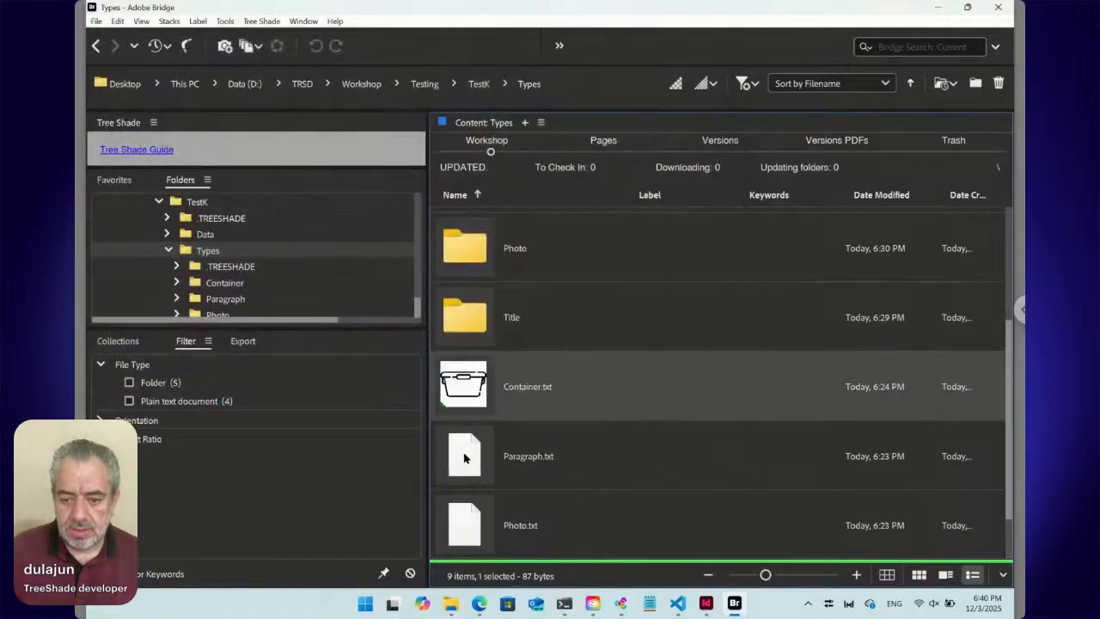
# Step: Set the thumbnail of Paragraph.txt in the Types folder from the image file align-left.png in Downloads
pyautogui.click(467, 461)
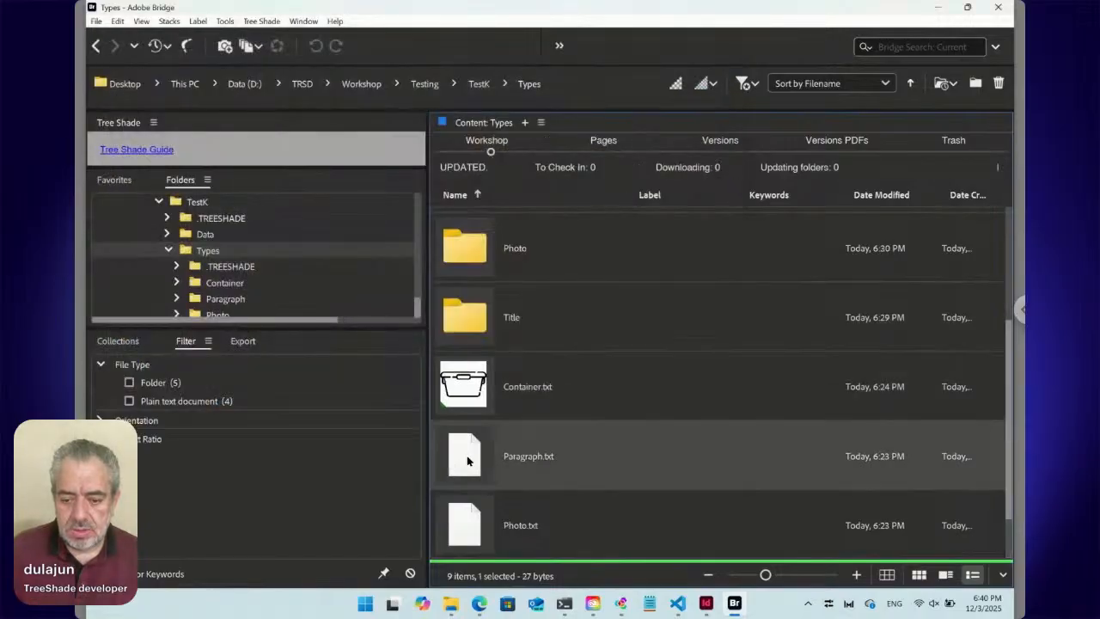
pyautogui.rightClick(467, 462)
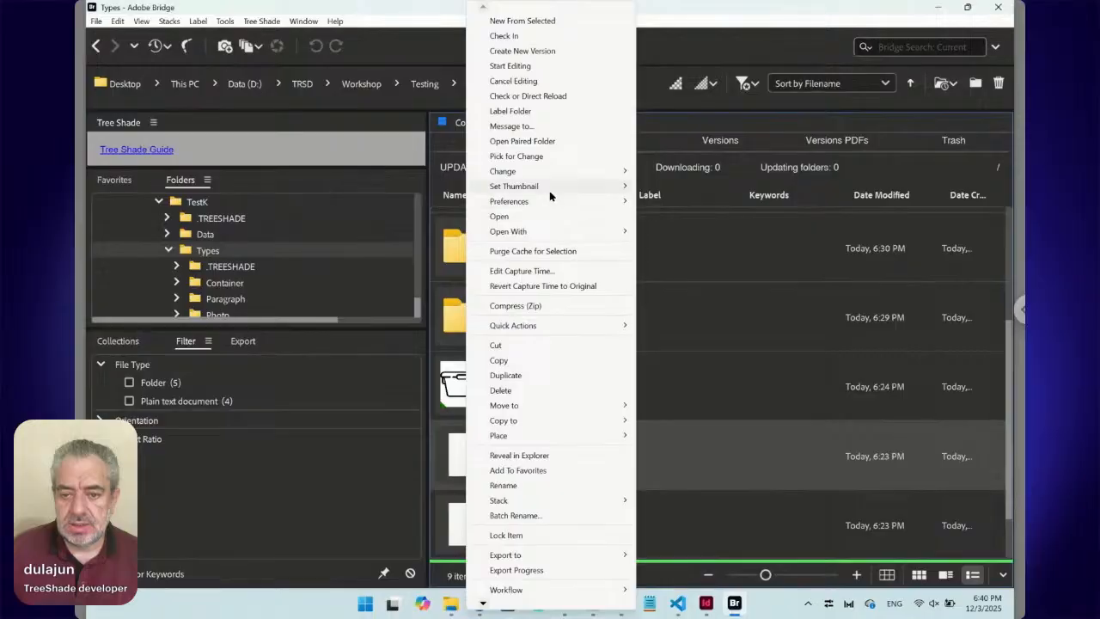
pyautogui.moveTo(550, 197)
pyautogui.click(670, 204)
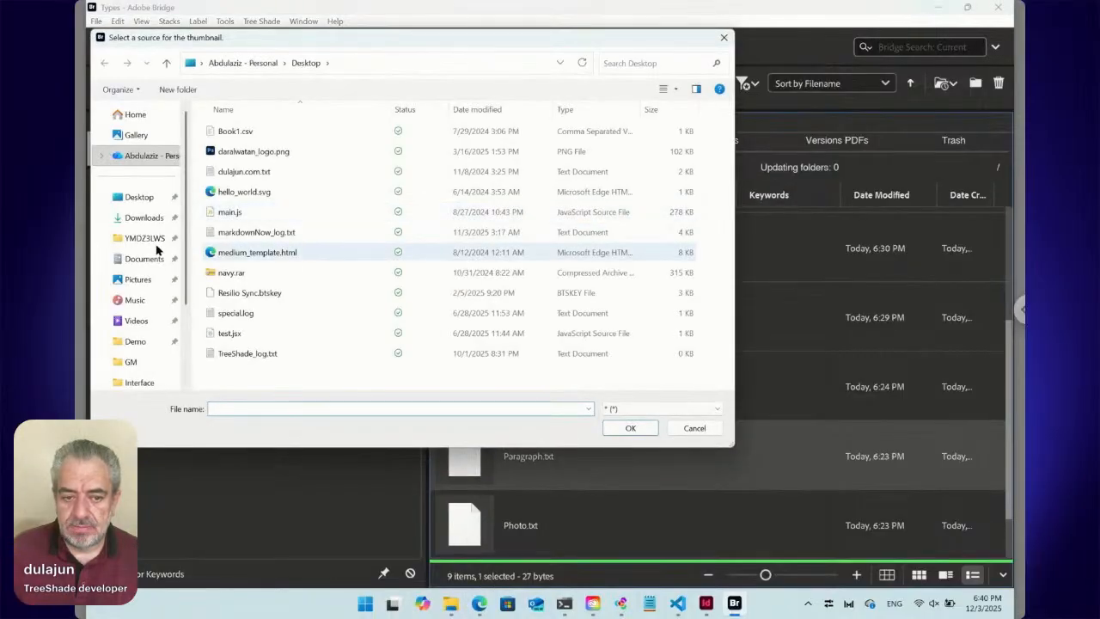
pyautogui.click(142, 219)
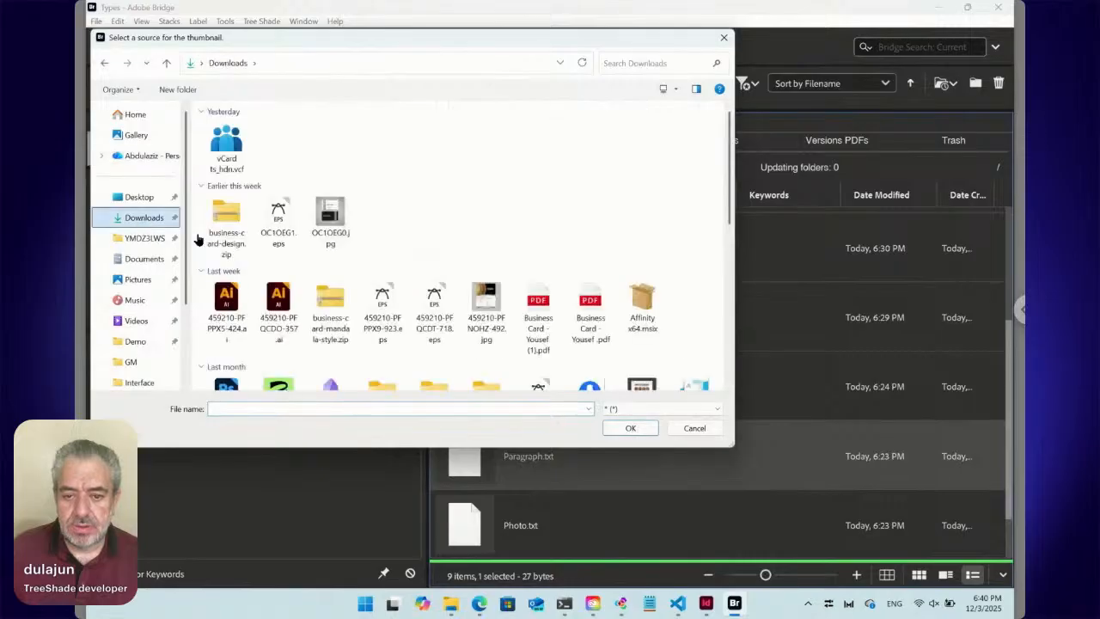
pyautogui.scroll(-6, 445, 279)
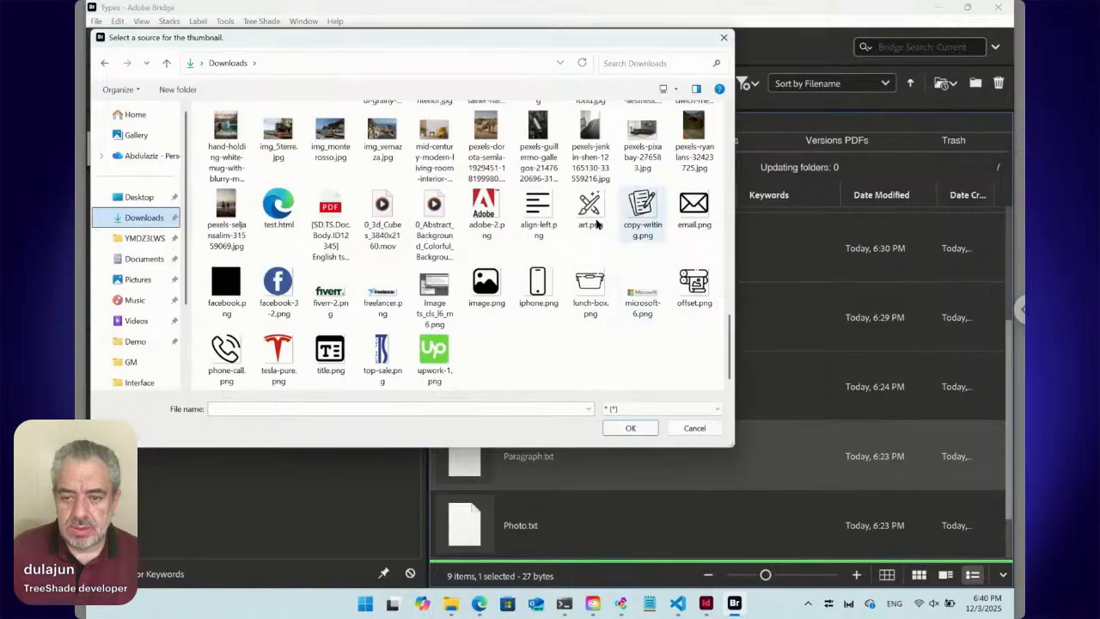
pyautogui.click(538, 210)
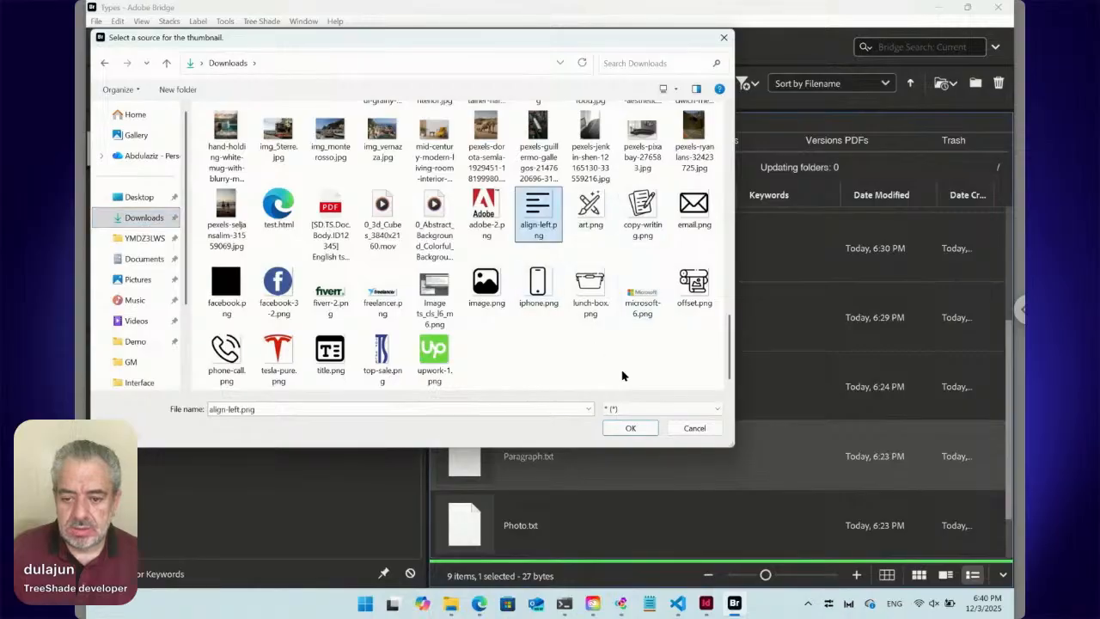
pyautogui.click(628, 428)
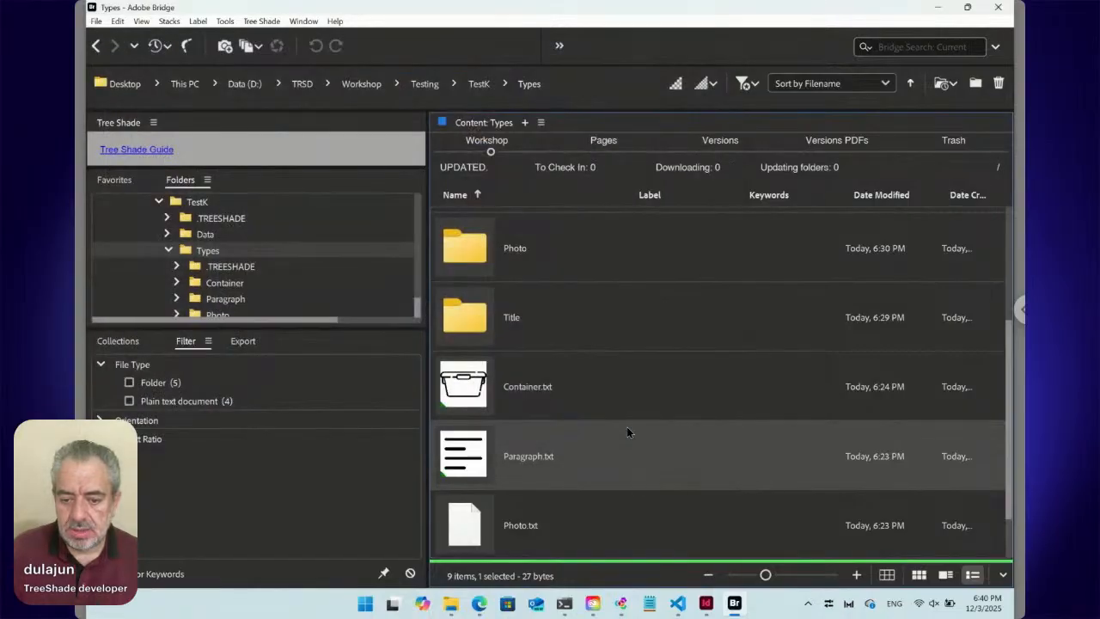
pyautogui.click(470, 533)
pyautogui.rightClick(469, 533)
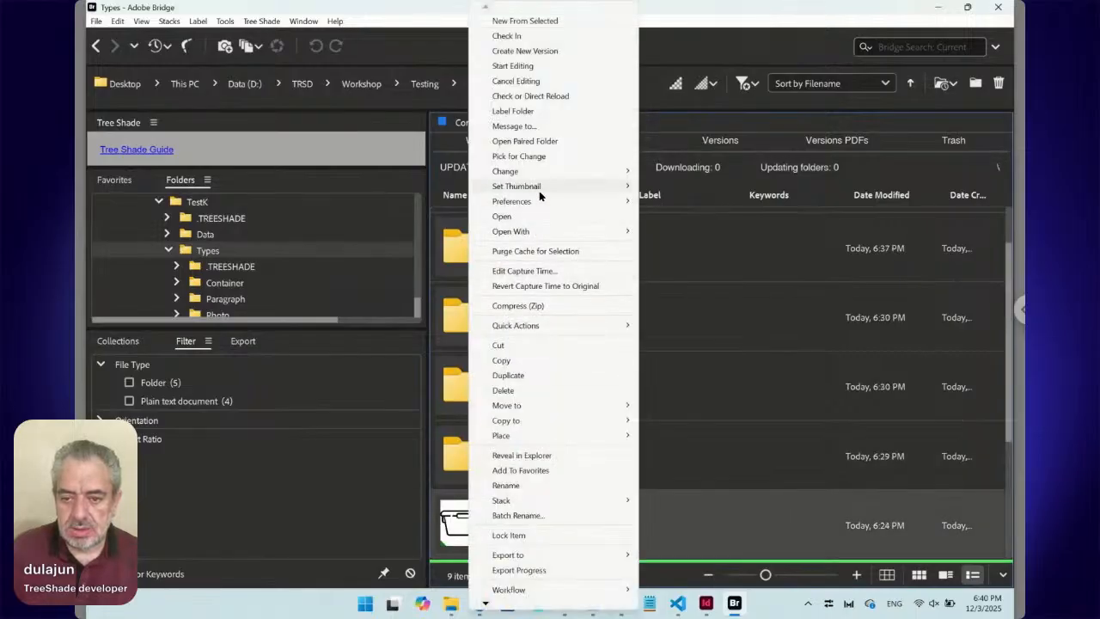
pyautogui.moveTo(540, 187)
pyautogui.click(695, 203)
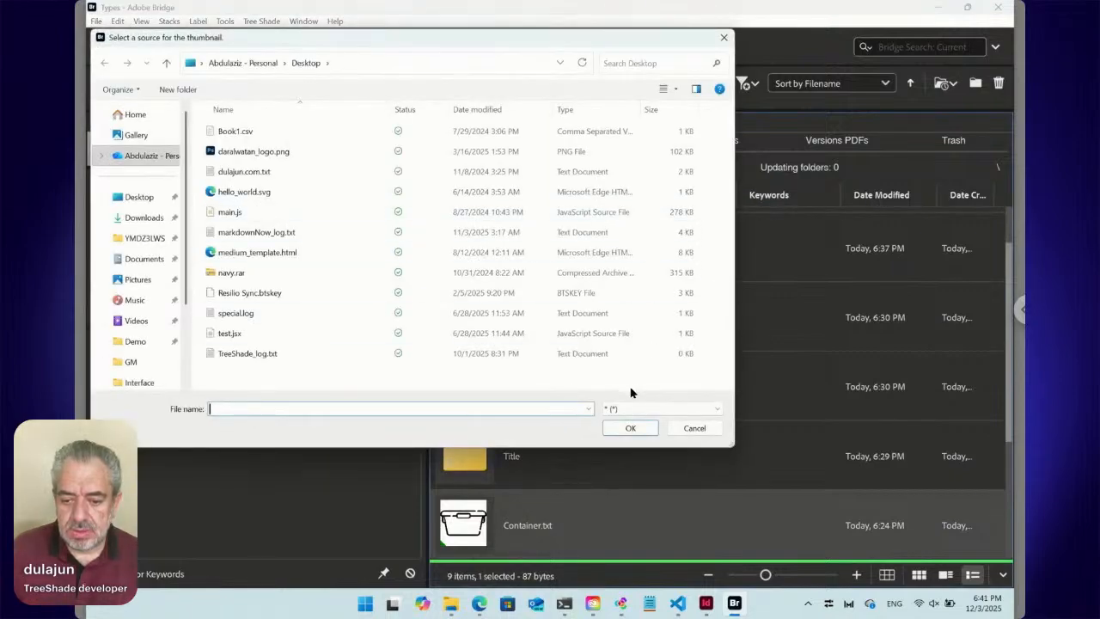
pyautogui.click(694, 428)
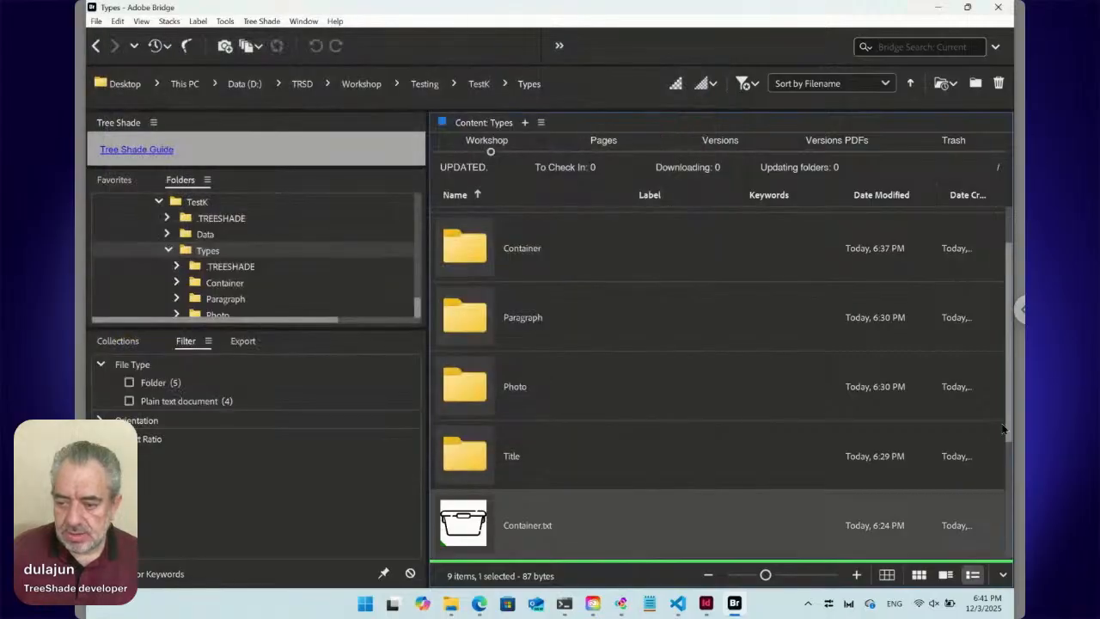
# Step: Set the thumbnail of Photo.txt in the Types folder from the image file image.png in Downloads
pyautogui.scroll(-3, 679, 481)
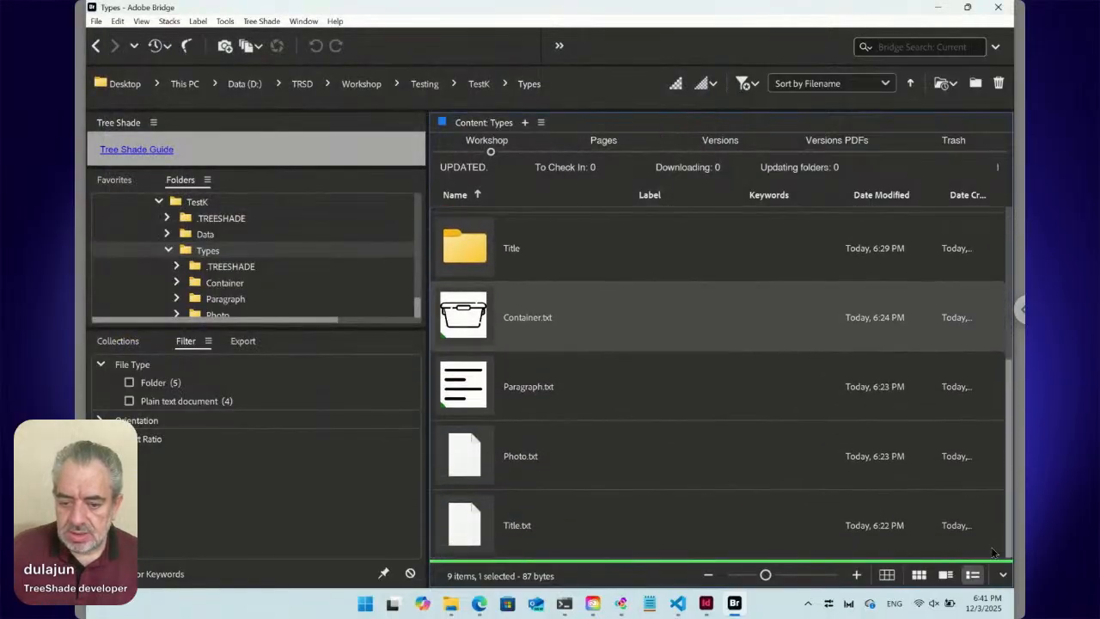
pyautogui.click(574, 469)
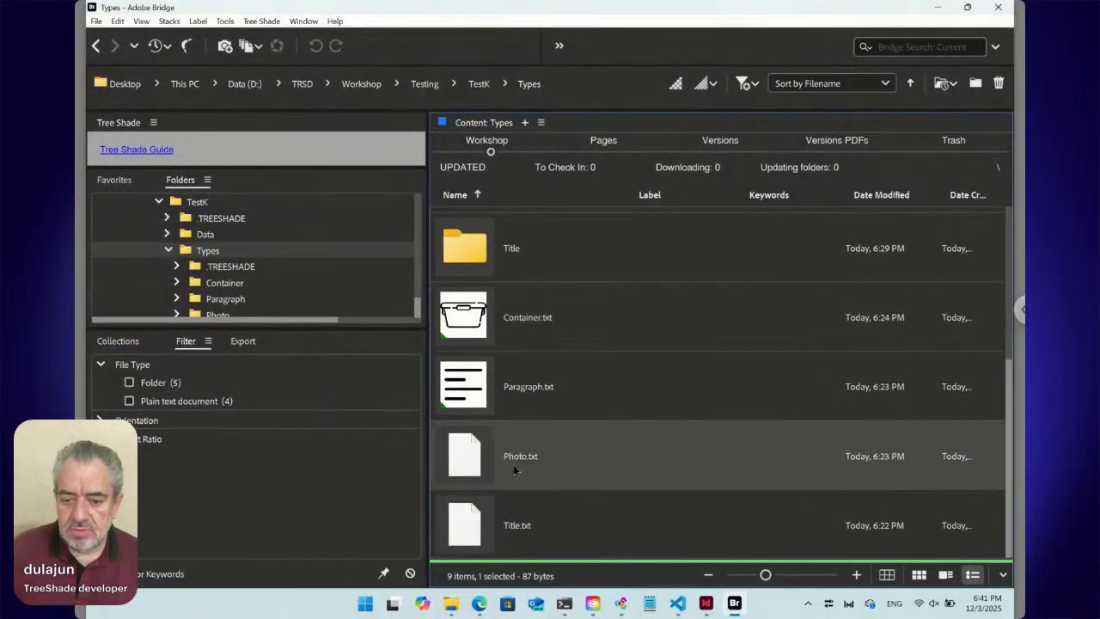
pyautogui.rightClick(464, 459)
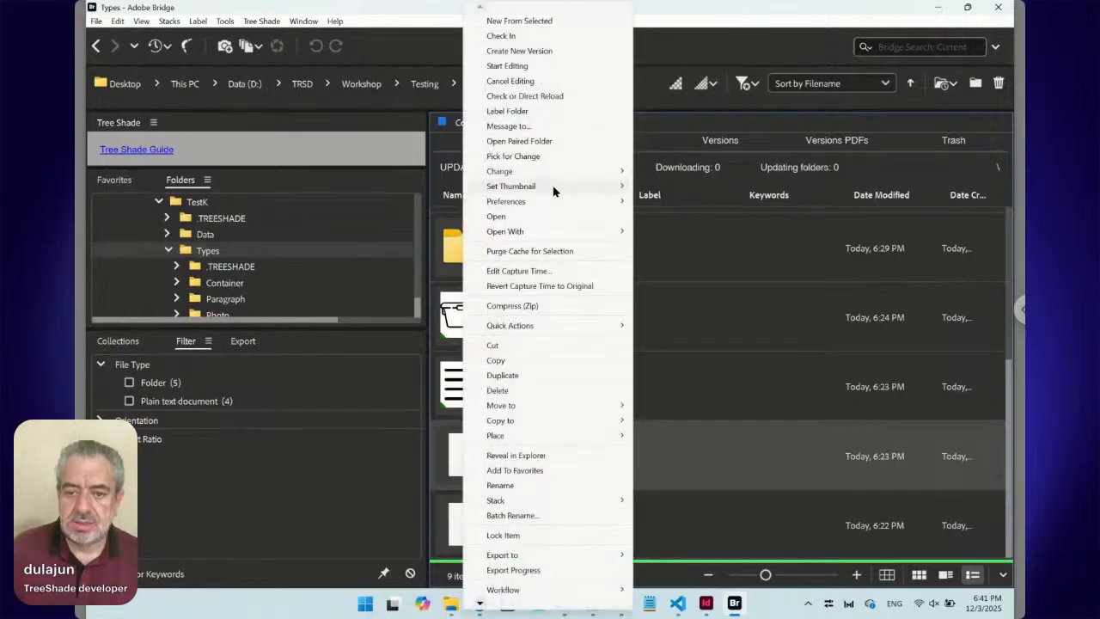
pyautogui.moveTo(554, 191)
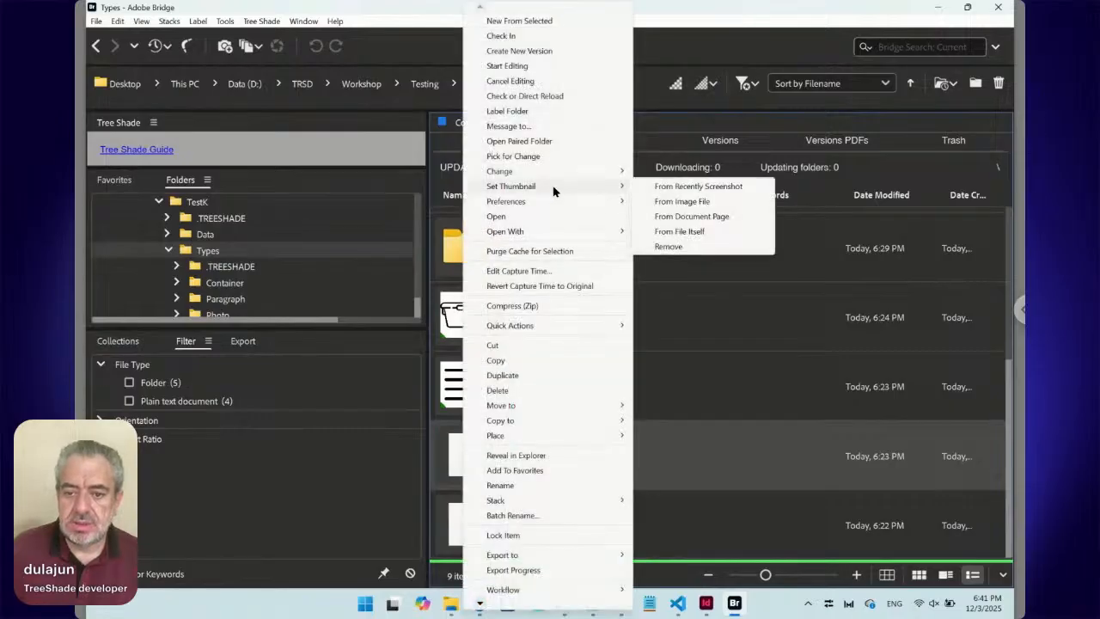
pyautogui.click(663, 201)
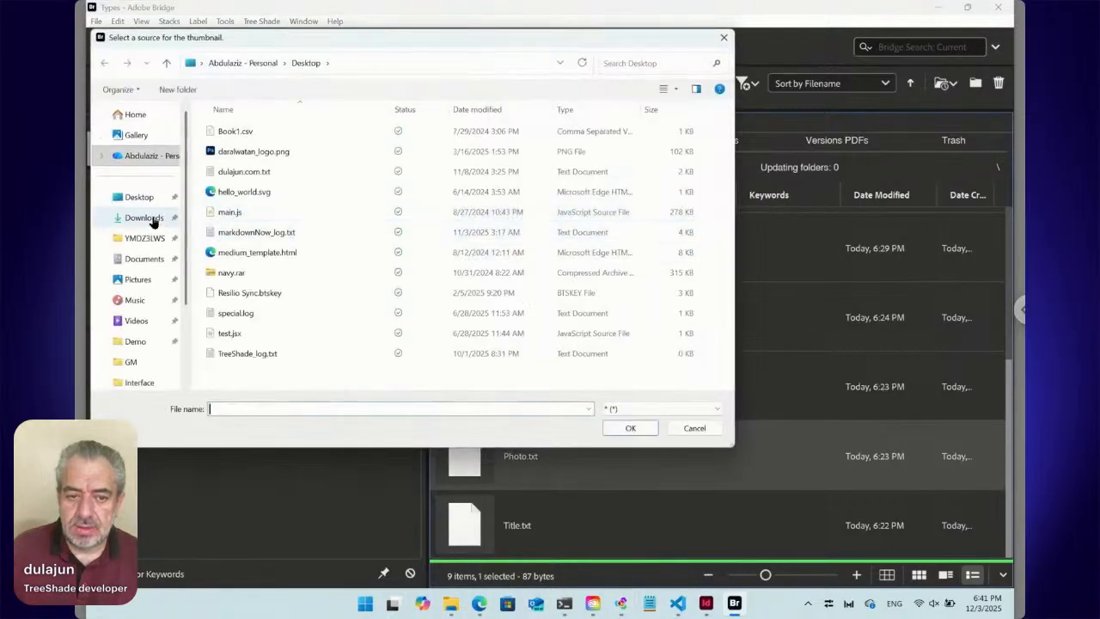
pyautogui.click(146, 218)
pyautogui.scroll(-10, 278, 266)
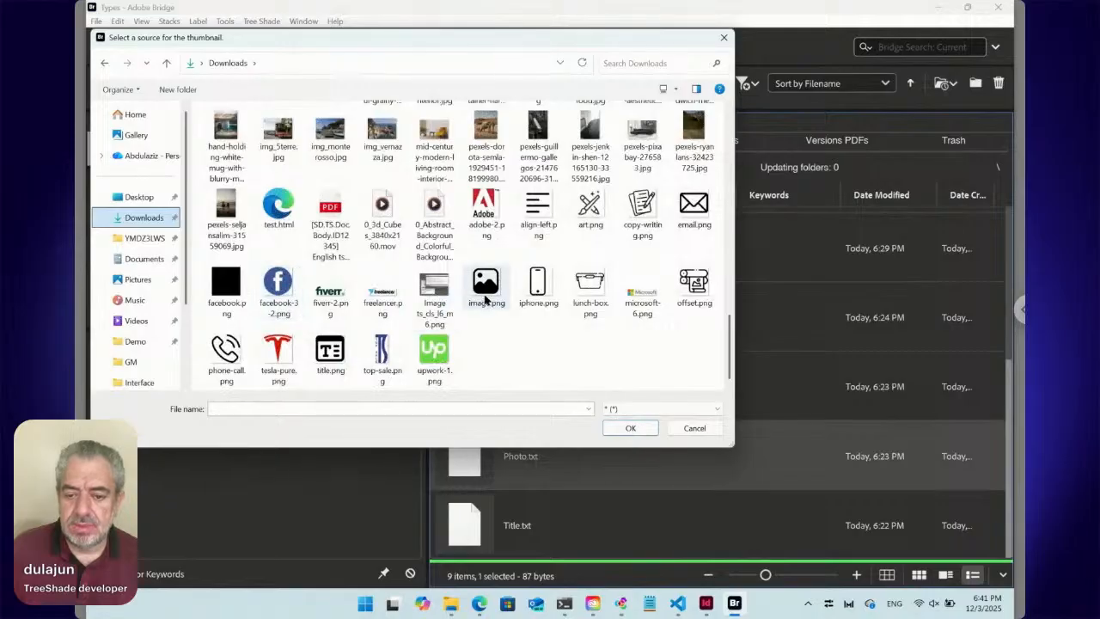
pyautogui.click(485, 288)
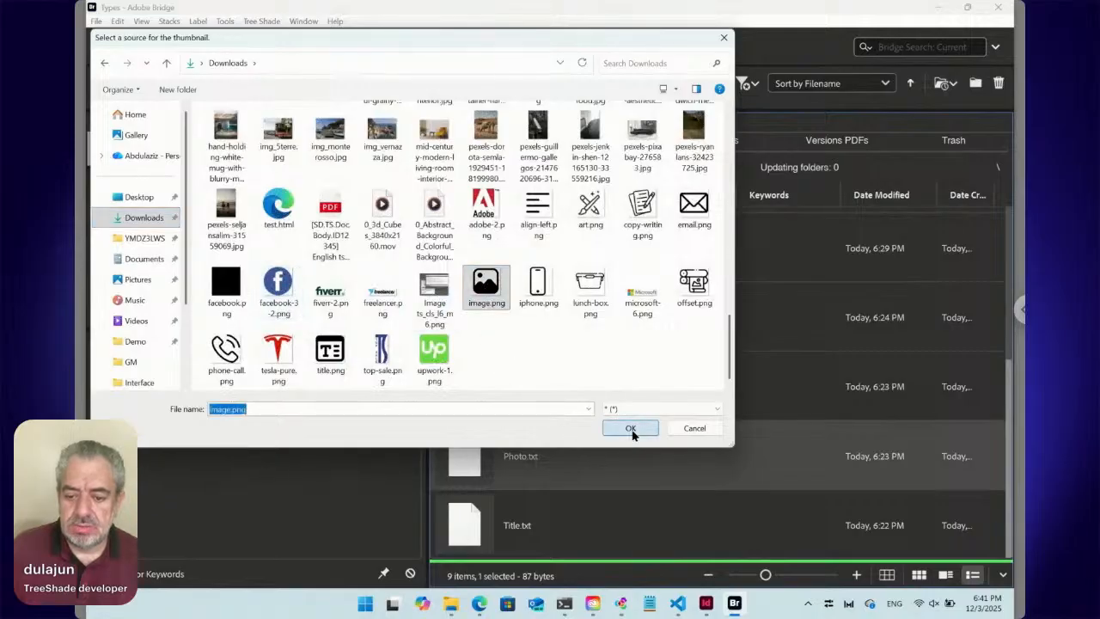
pyautogui.click(630, 429)
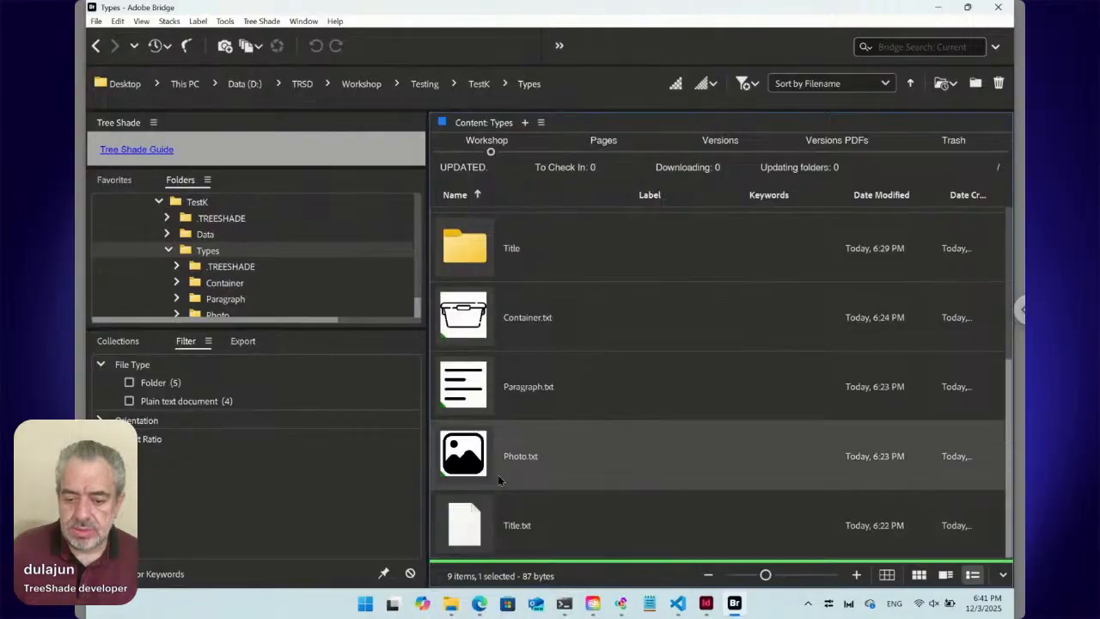
pyautogui.click(469, 514)
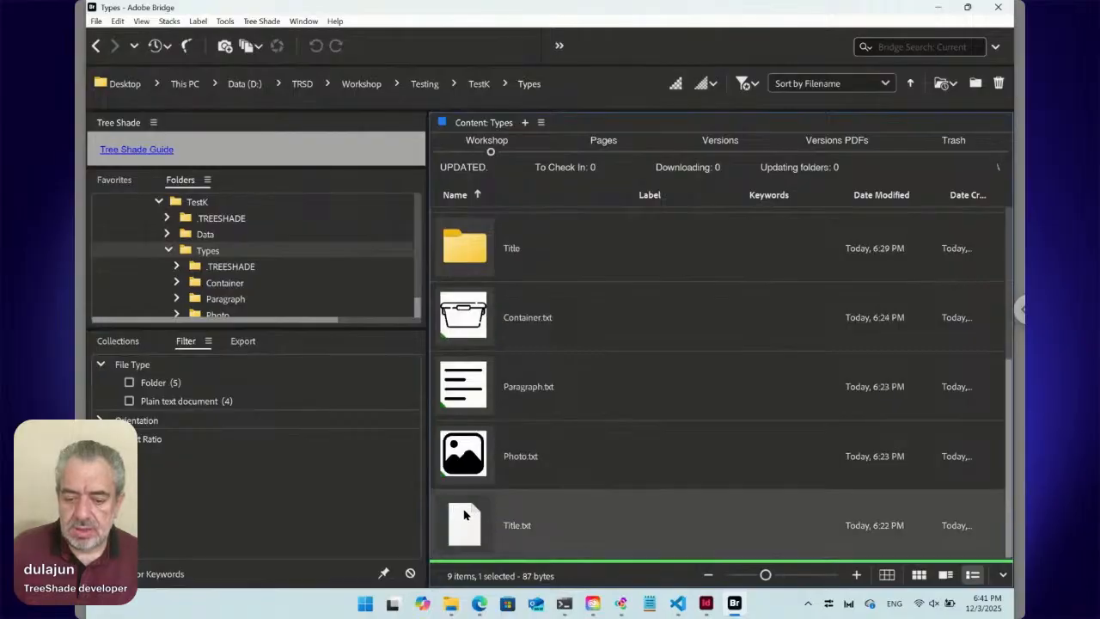
pyautogui.rightClick(465, 513)
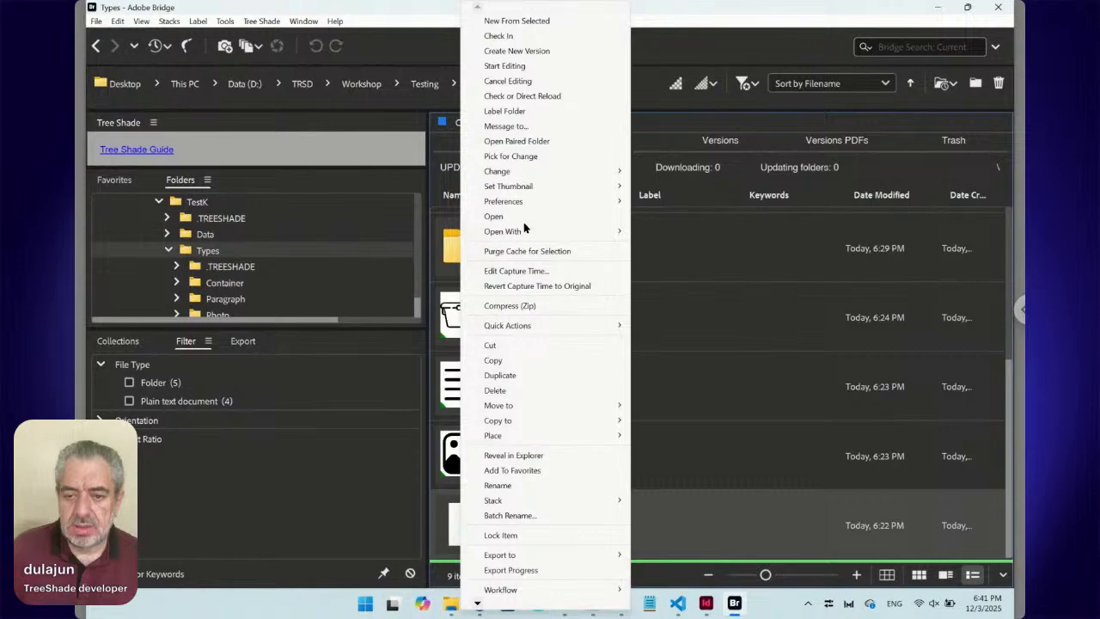
pyautogui.moveTo(525, 191)
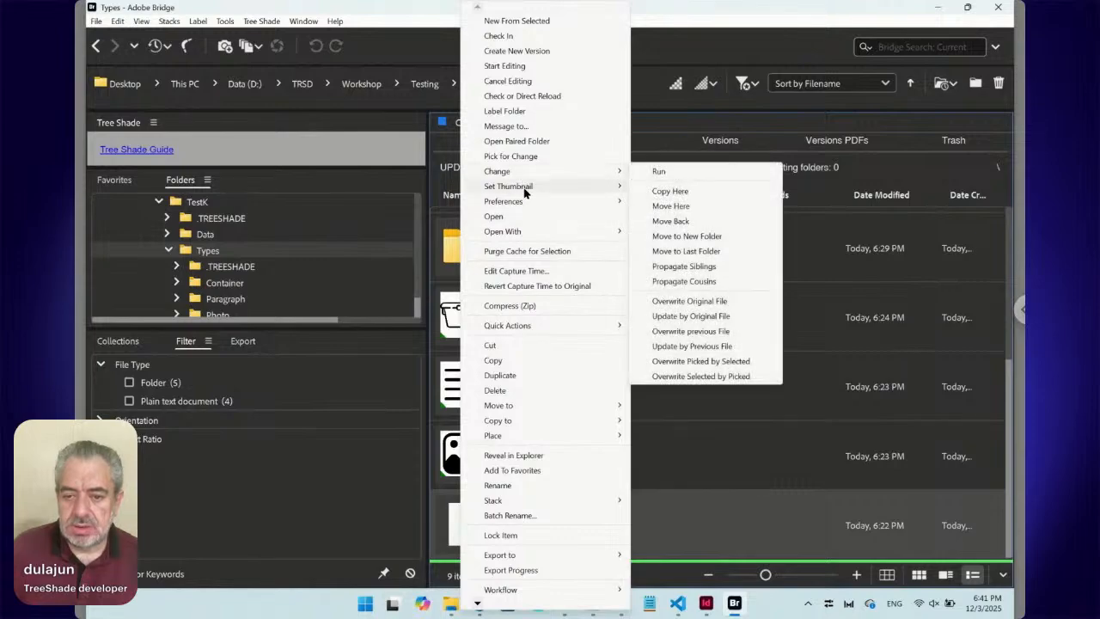
pyautogui.click(680, 201)
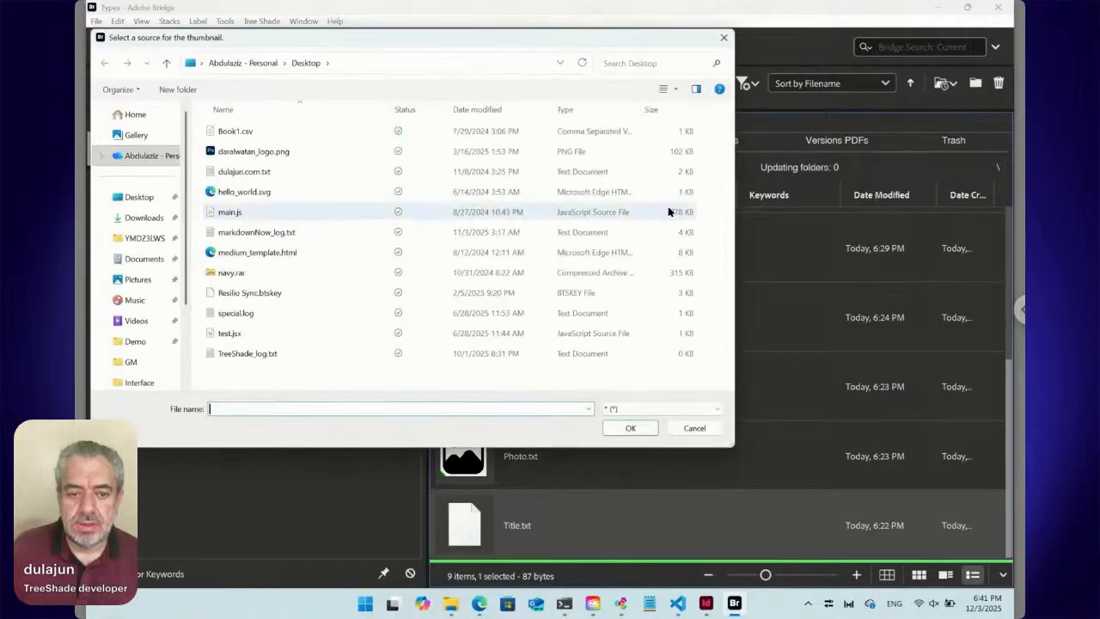
pyautogui.click(144, 219)
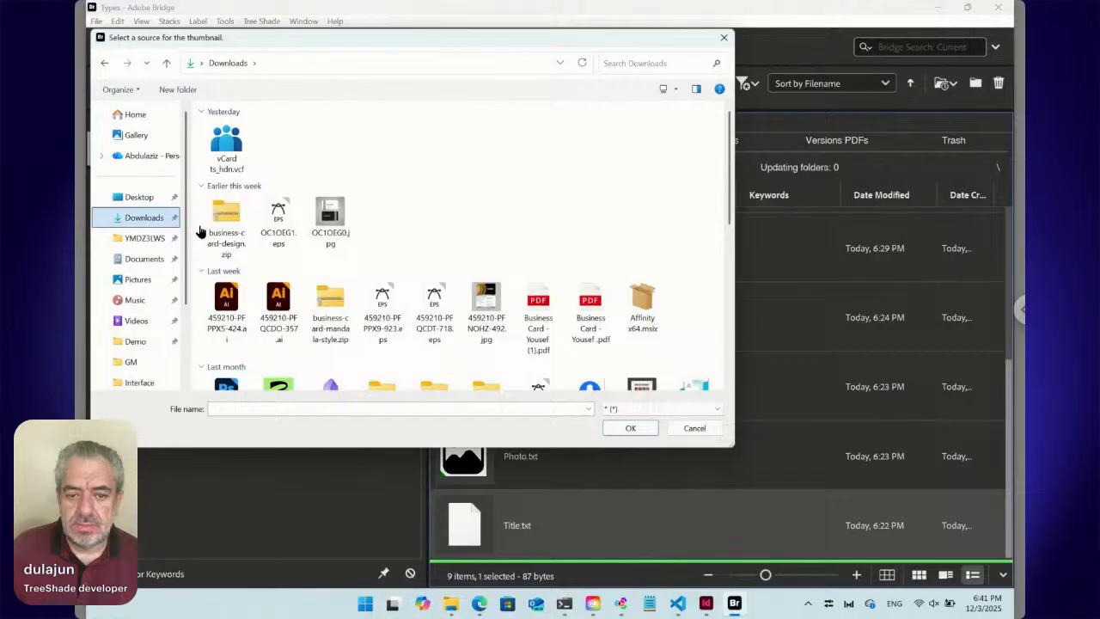
pyautogui.scroll(-10, 420, 267)
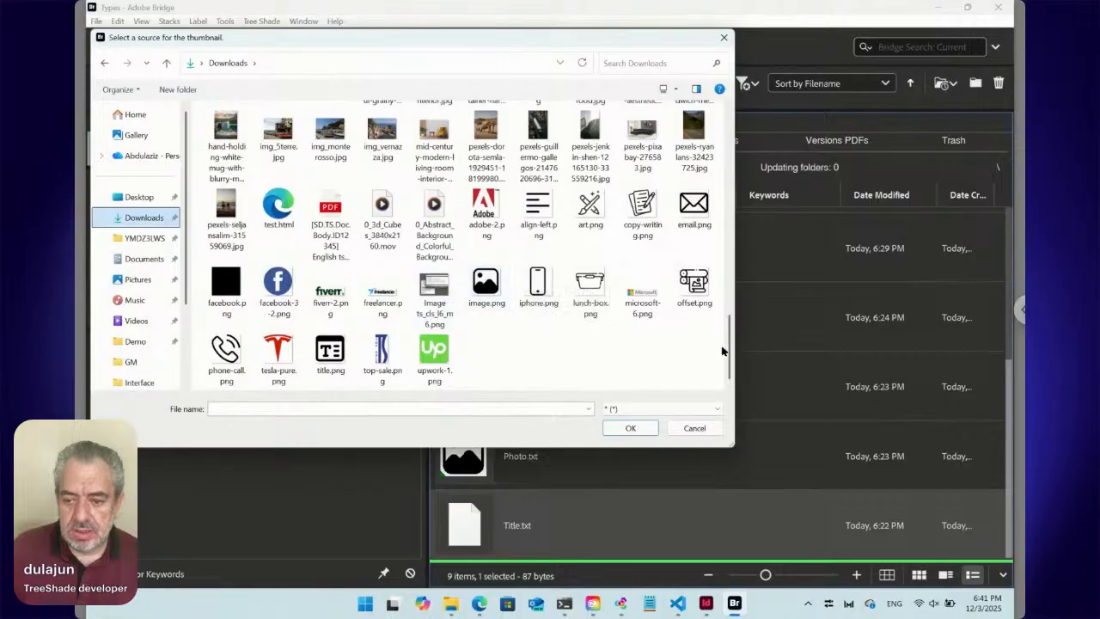
pyautogui.moveTo(730, 351)
pyautogui.mouseDown()
pyautogui.moveTo(728, 322)
pyautogui.moveTo(724, 362)
pyautogui.mouseUp()
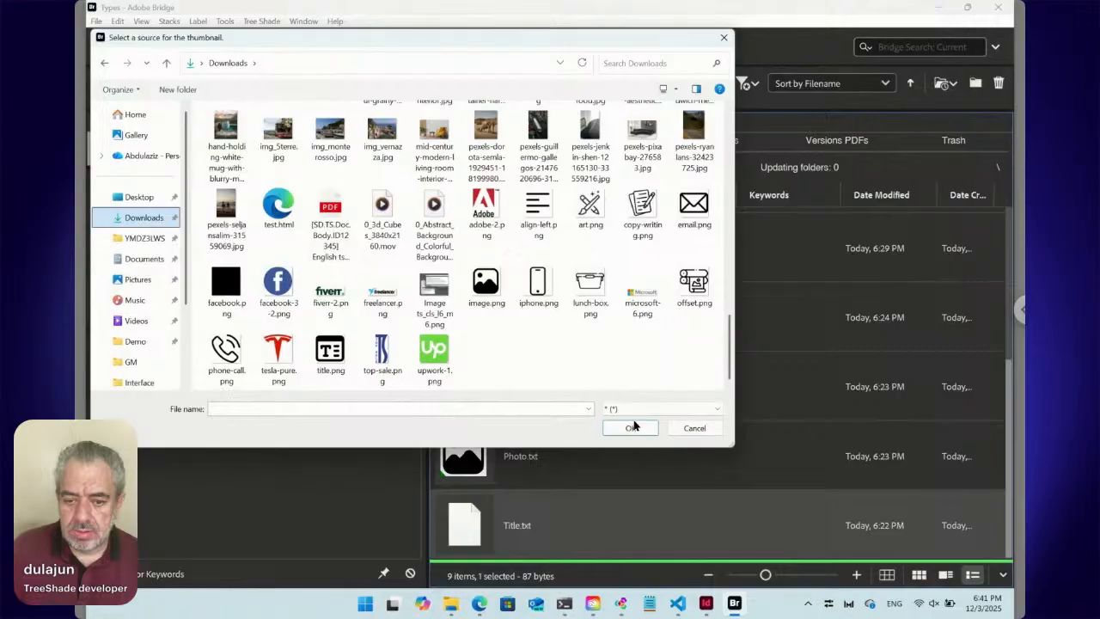
pyautogui.click(694, 428)
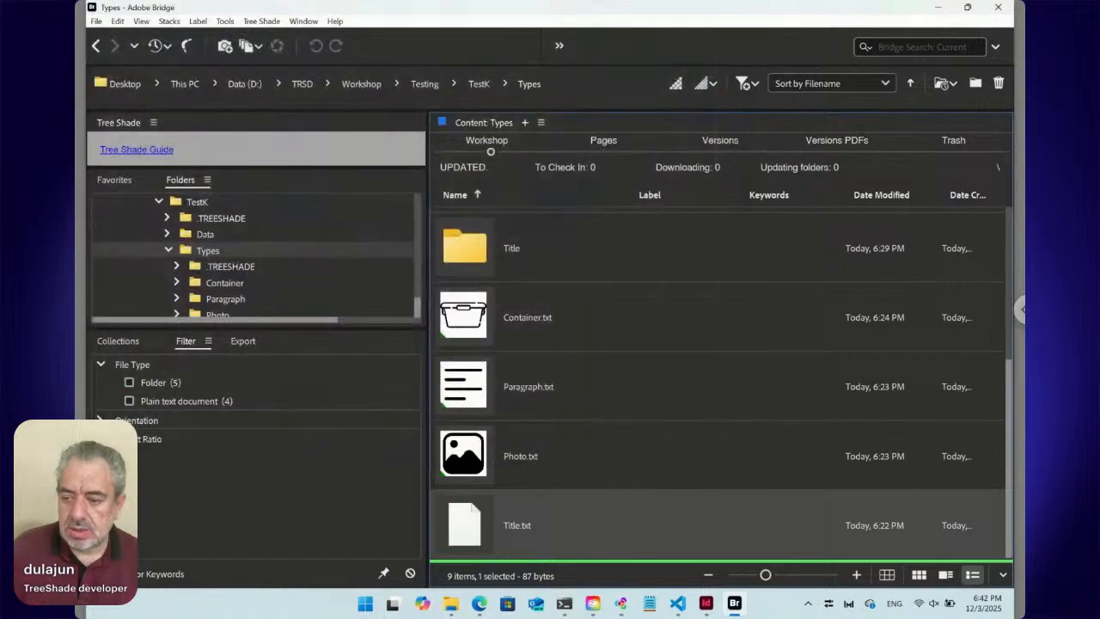
# Step: Open the .THUMB folder inside the .TREESHADE folder of Types
pyautogui.moveTo(1010, 375); pyautogui.dragTo(1002, 205)
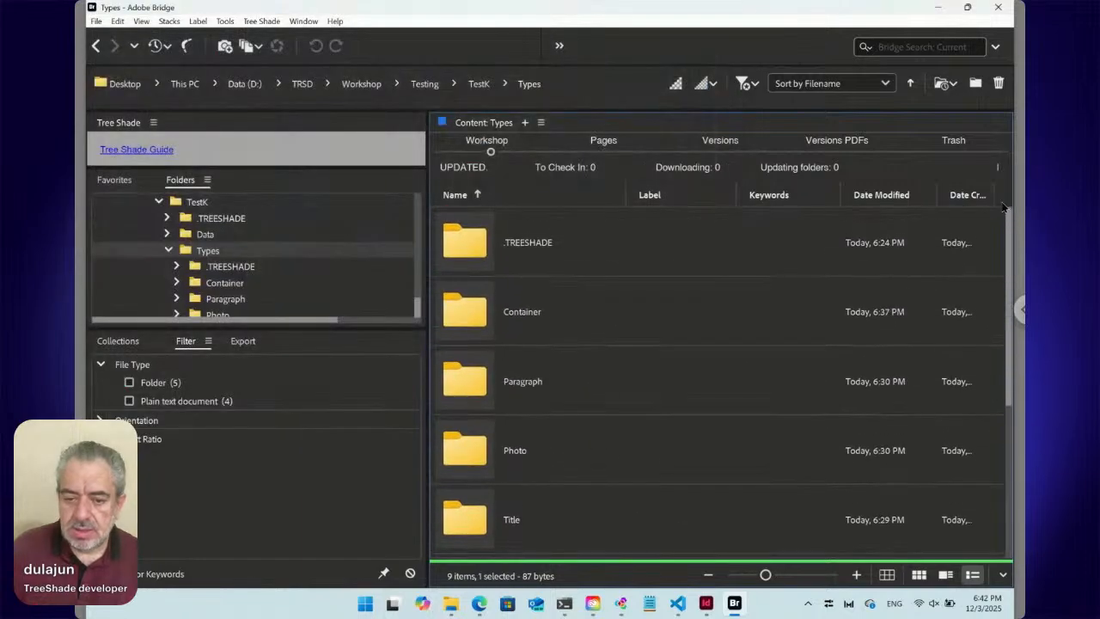
pyautogui.click(519, 256)
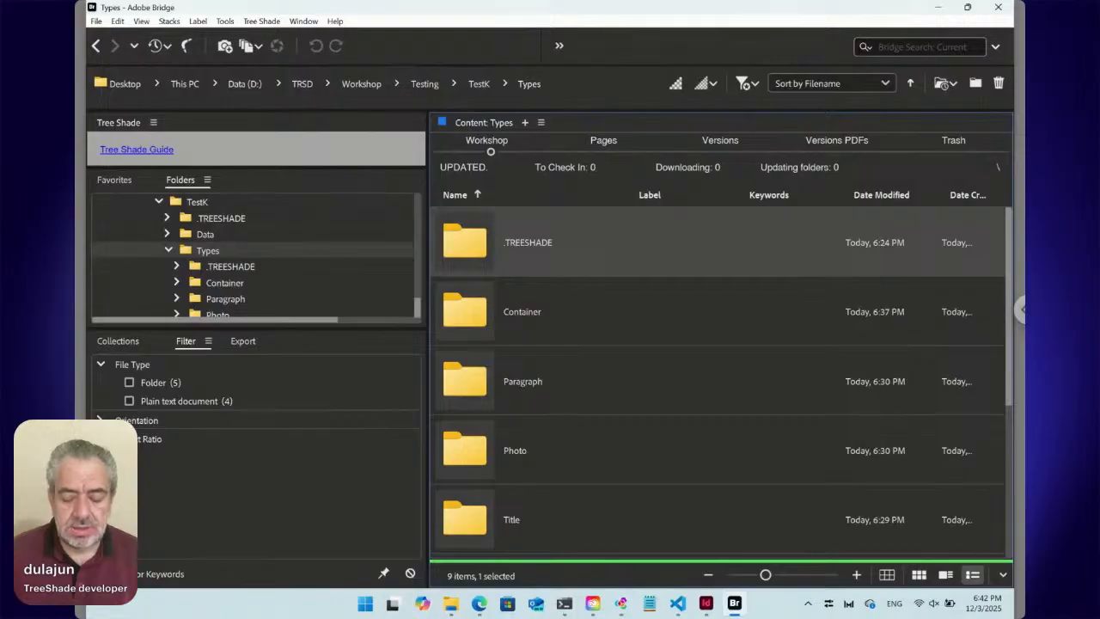
pyautogui.doubleClick(464, 241)
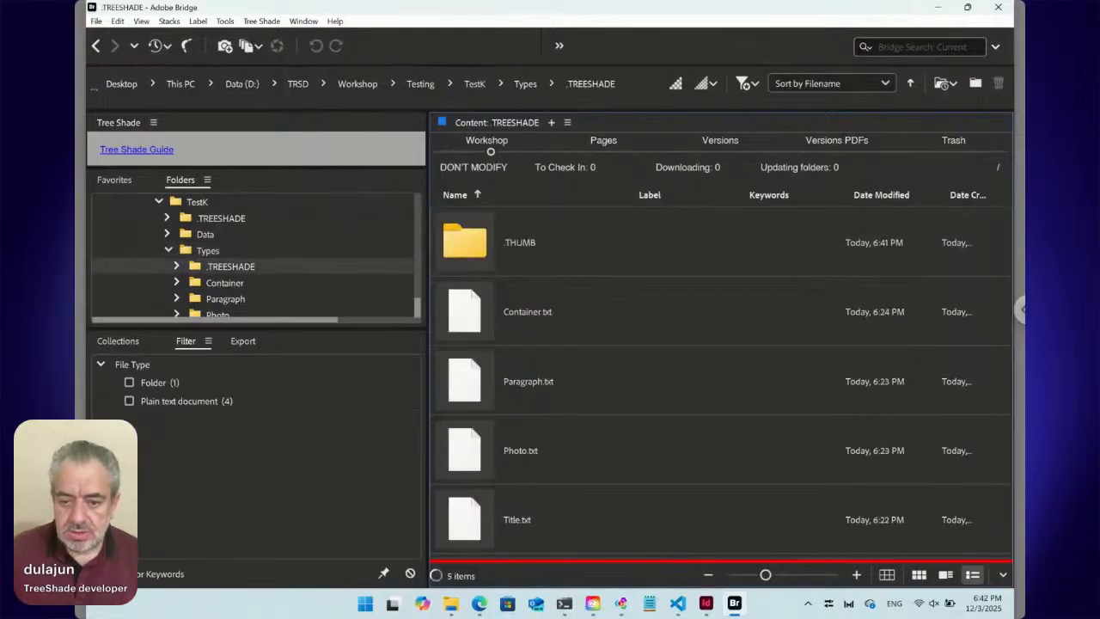
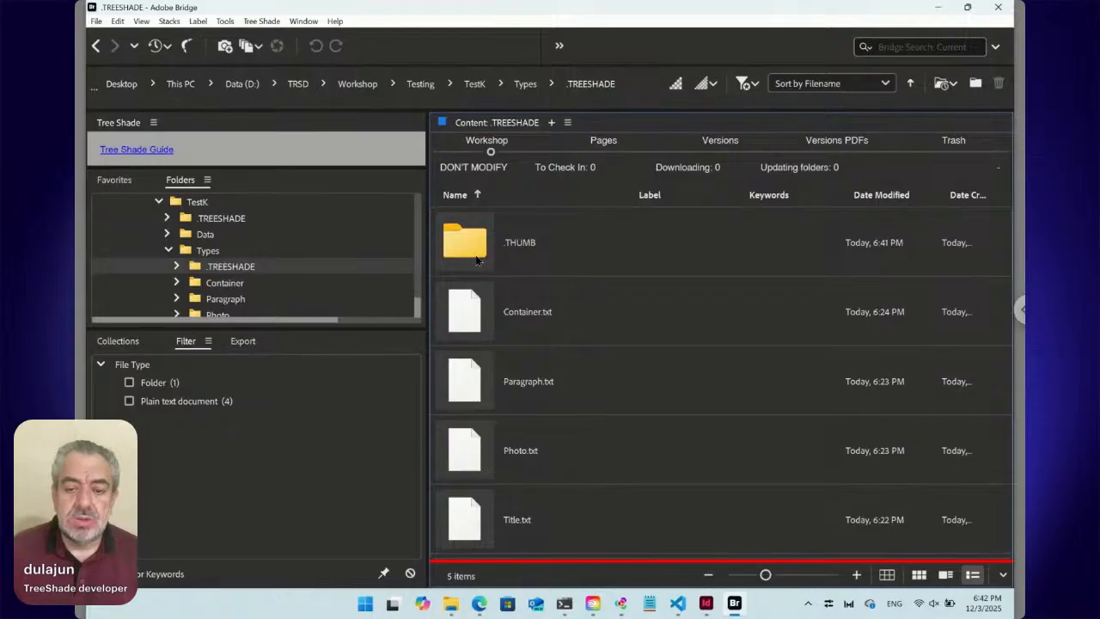
pyautogui.doubleClick(475, 253)
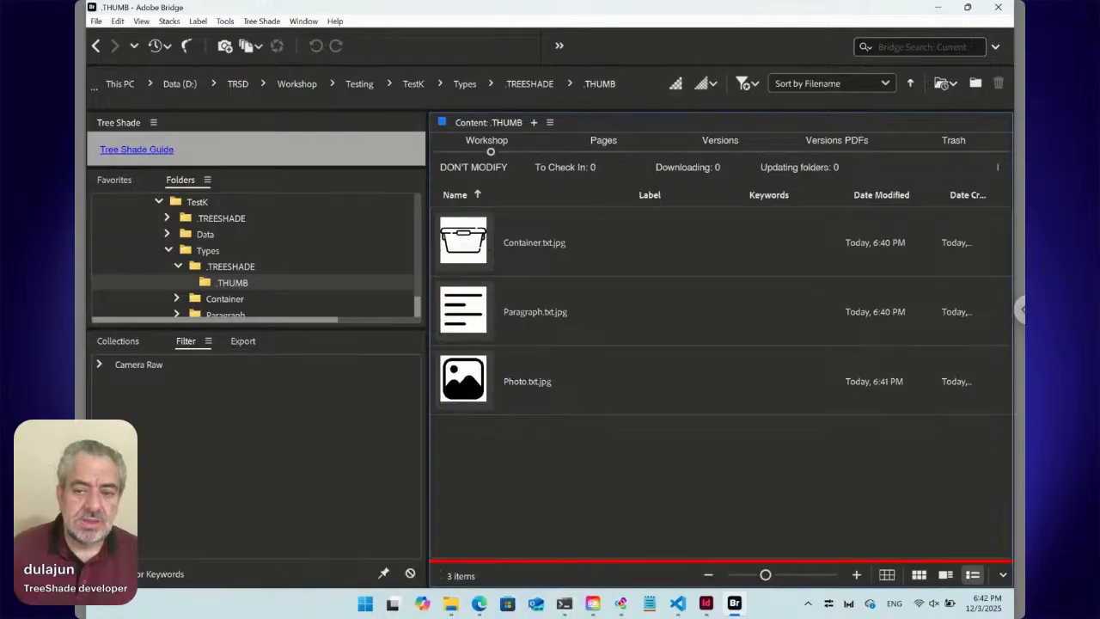
# Step: Duplicate Paragraph.txt.jpg in the .THUMB folder and rename the copy Title.txt.jpg
pyautogui.click(467, 323)
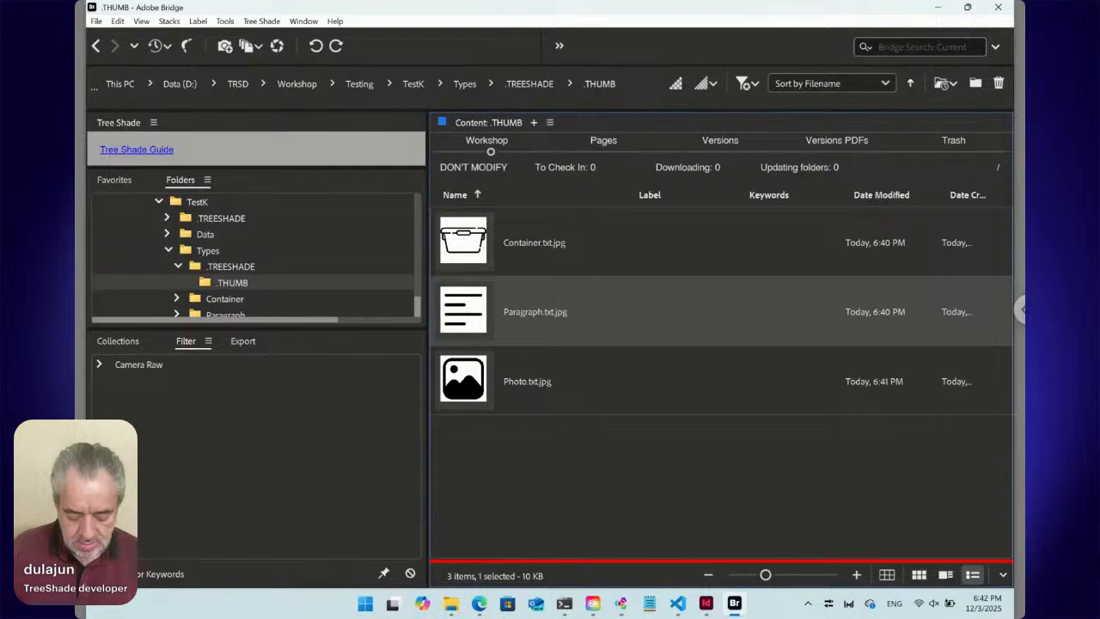
pyautogui.hotkey('ctrl', 'd')
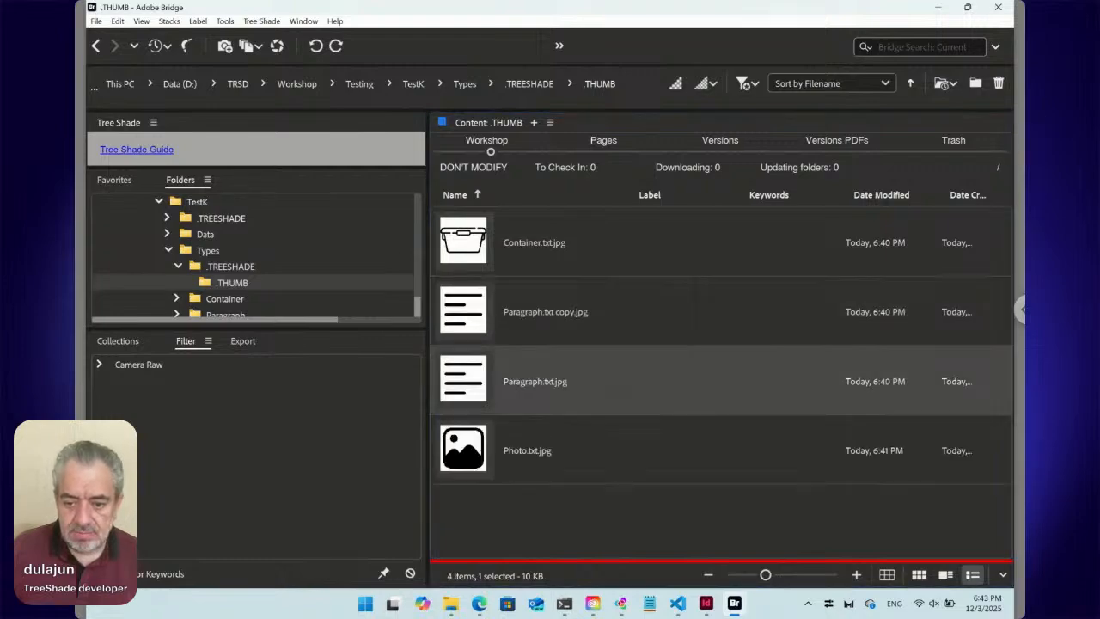
pyautogui.click(546, 324)
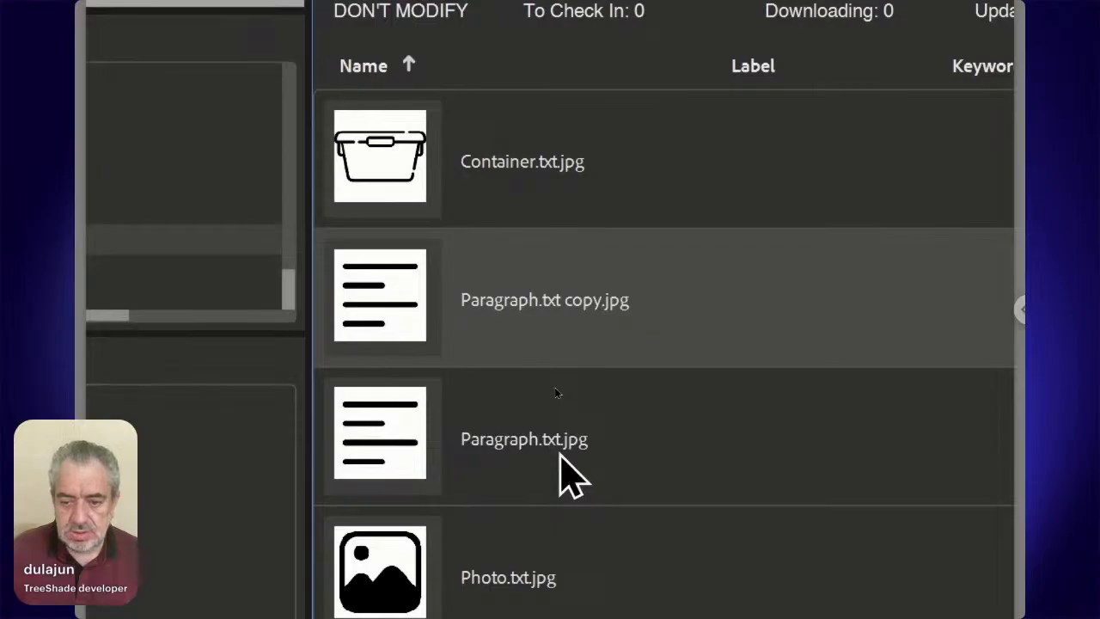
pyautogui.click(576, 297)
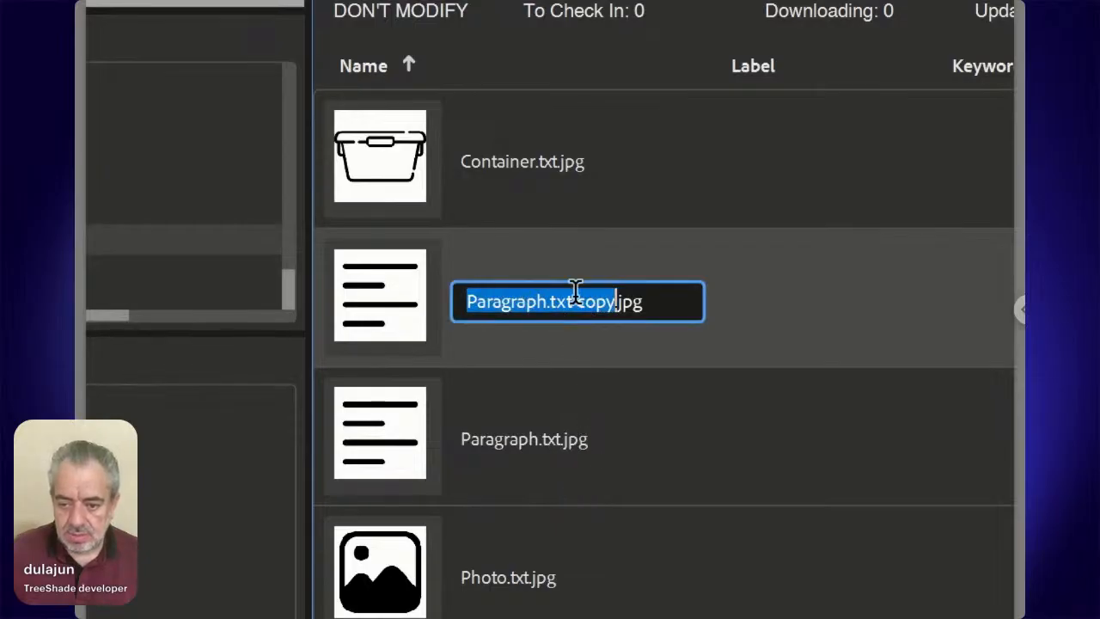
pyautogui.press('Right')
pyautogui.press('BackSpace')
pyautogui.press('BackSpace')
pyautogui.press('BackSpace')
pyautogui.press('BackSpace')
pyautogui.press('BackSpace')
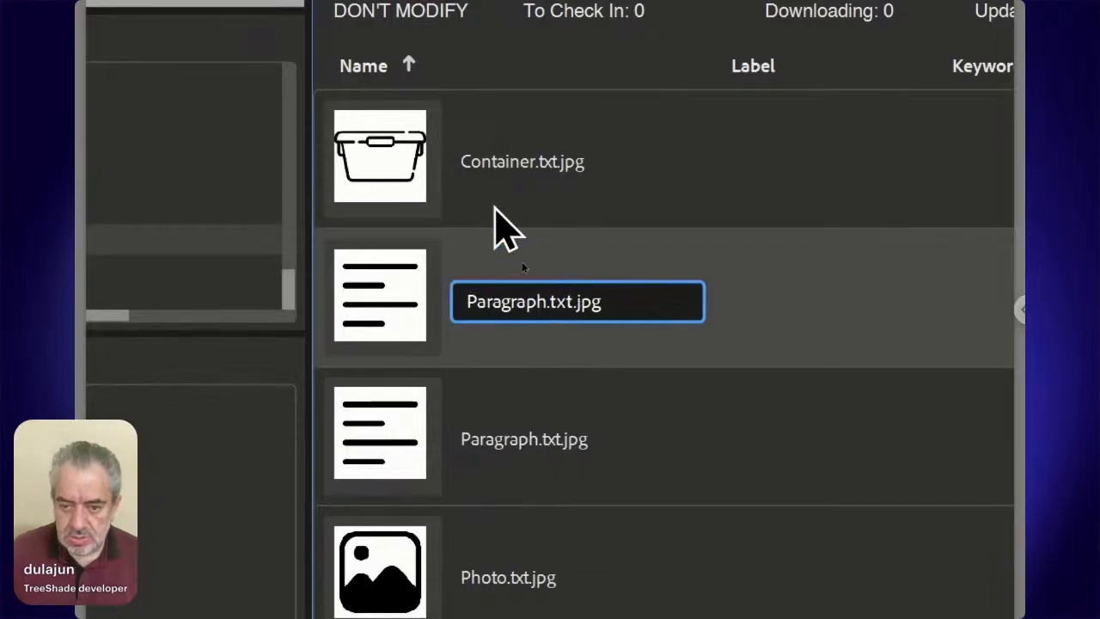
pyautogui.press('Left')
pyautogui.press('Left')
pyautogui.press('Left')
pyautogui.press('Left')
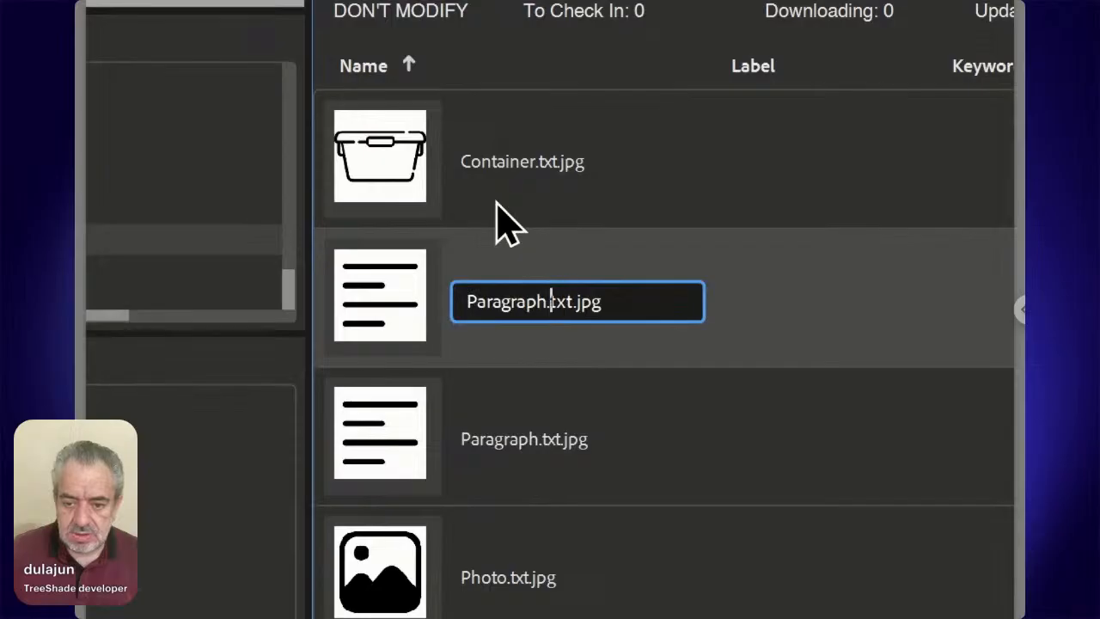
pyautogui.hotkey('shift', 'Left')
pyautogui.hotkey('shift', 'Left')
pyautogui.hotkey('shift', 'Left')
pyautogui.hotkey('shift', 'Left')
pyautogui.hotkey('shift', 'Left')
pyautogui.hotkey('shift', 'Left')
pyautogui.hotkey('shift', 'Left')
pyautogui.hotkey('shift', 'Left')
pyautogui.hotkey('shift', 'Left')
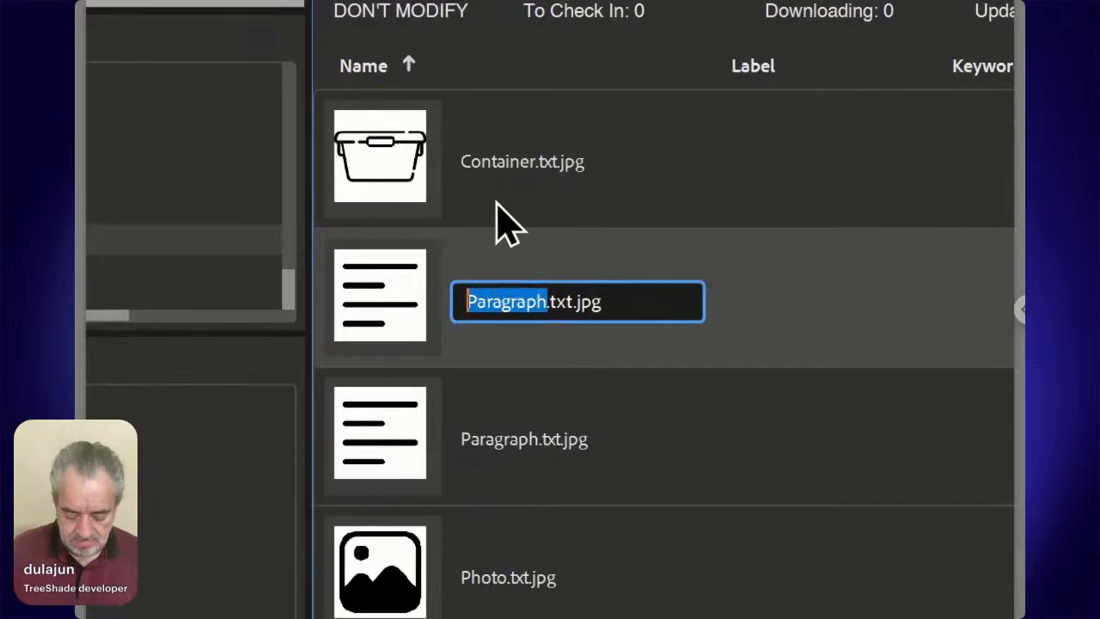
pyautogui.write('Title')
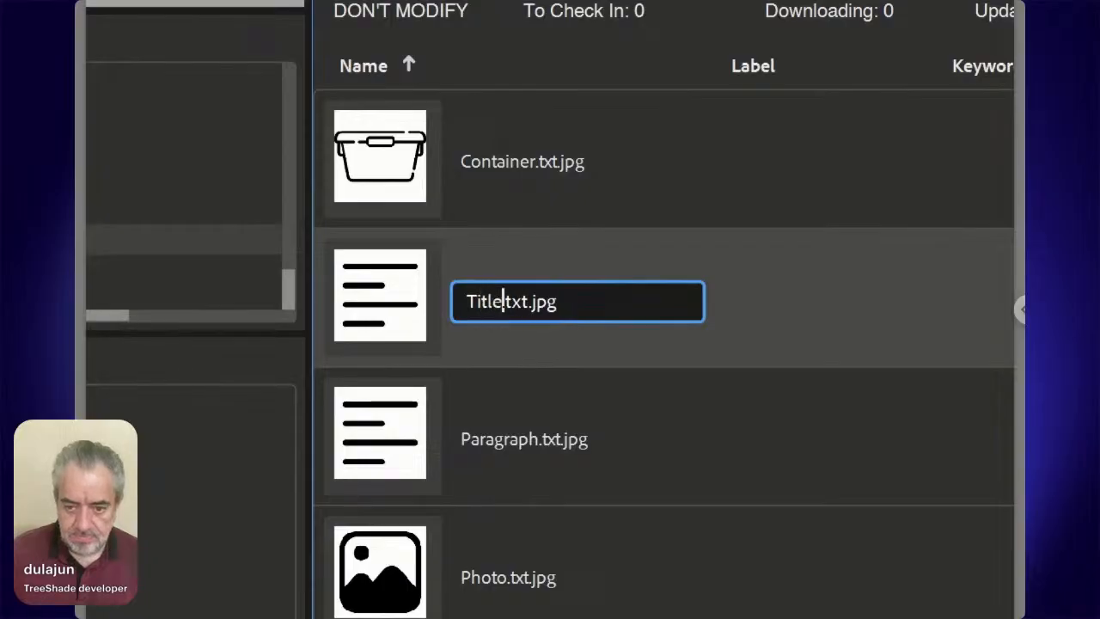
pyautogui.press('Return')
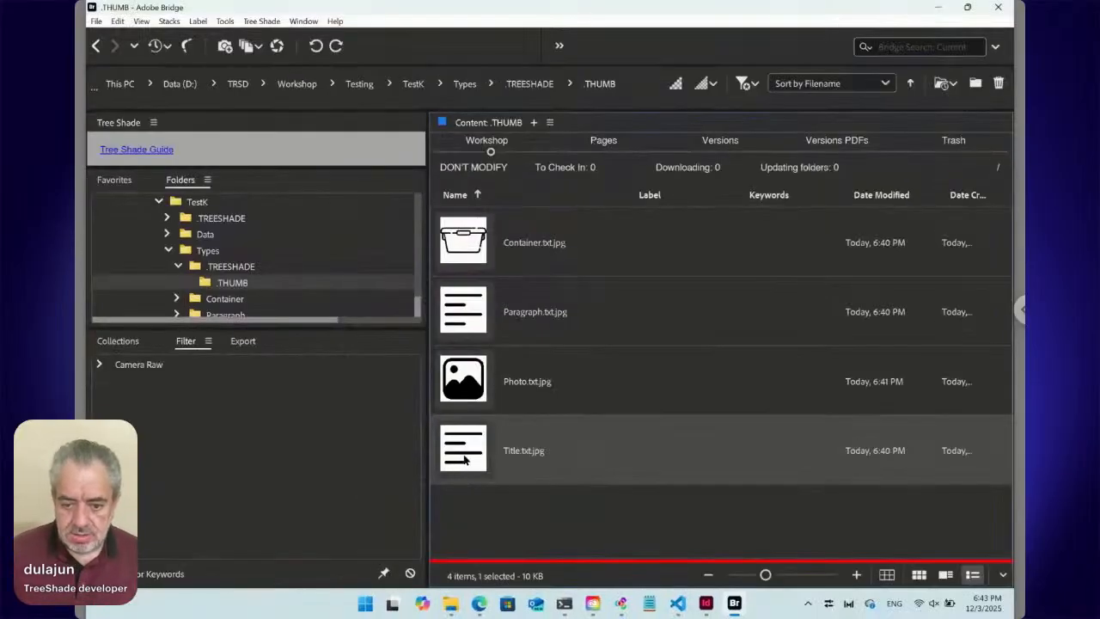
# Step: Open Title.txt.jpg from the .THUMB folder in Adobe Photoshop 2026
pyautogui.rightClick(464, 459)
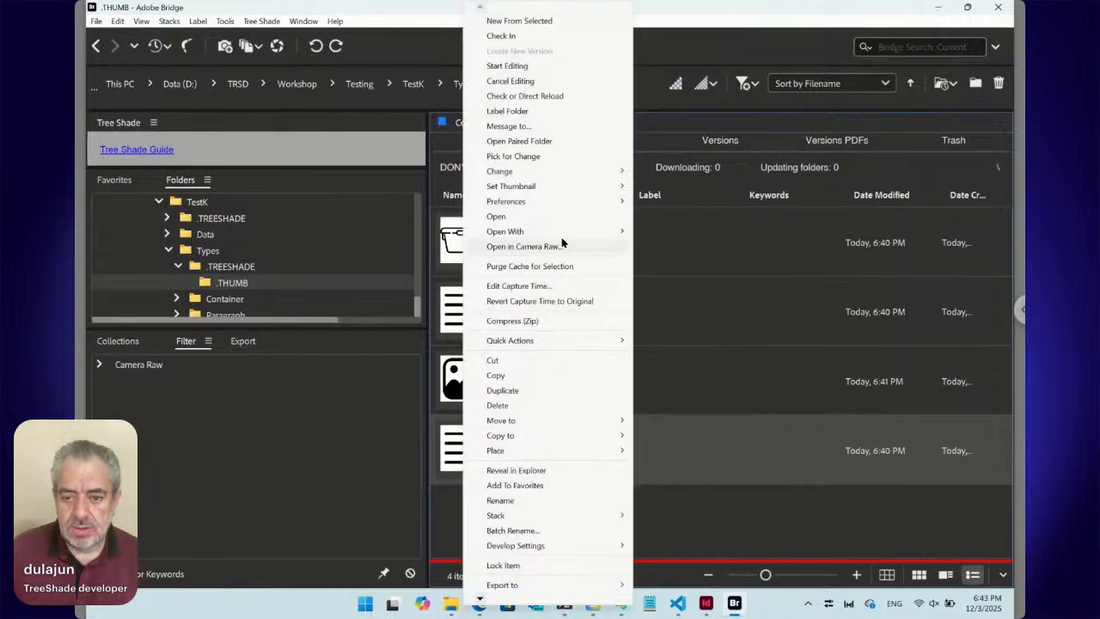
pyautogui.moveTo(574, 232)
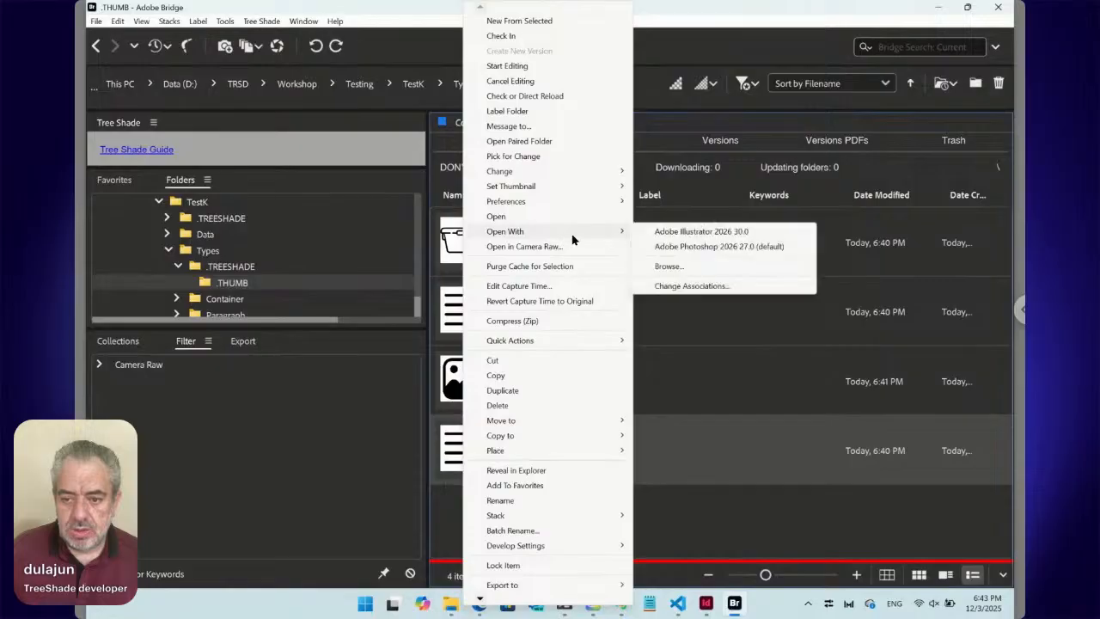
pyautogui.click(669, 247)
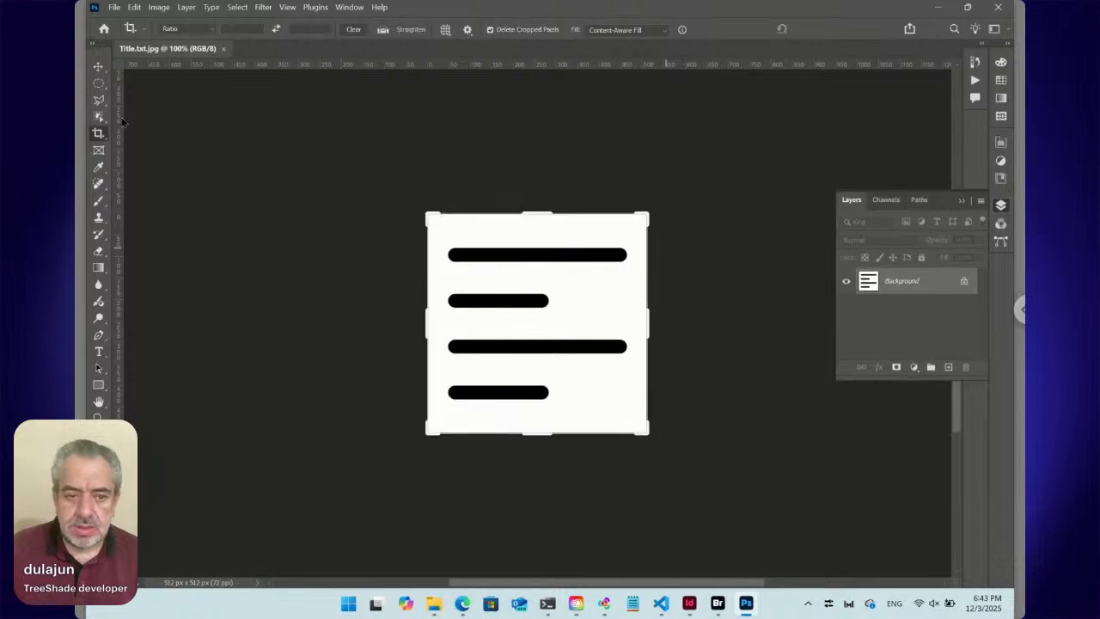
# Step: Select the upper short bar and the top long bar with the Rectangular Marquee tool and delete each from the image
pyautogui.click(99, 84)
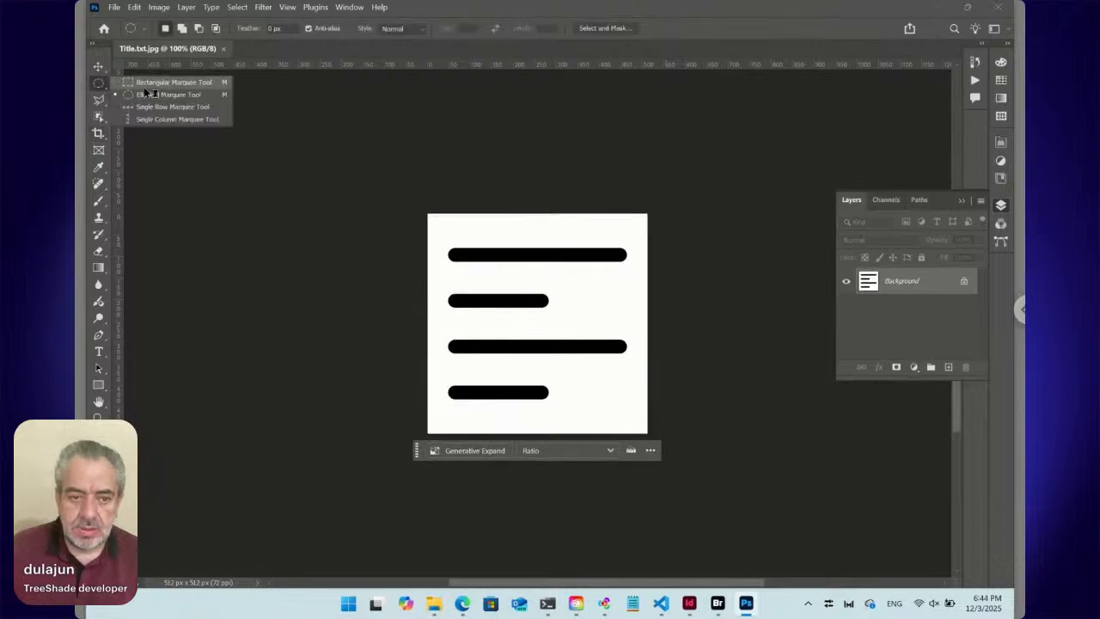
pyautogui.moveTo(439, 284); pyautogui.dragTo(568, 315)
pyautogui.click(565, 317)
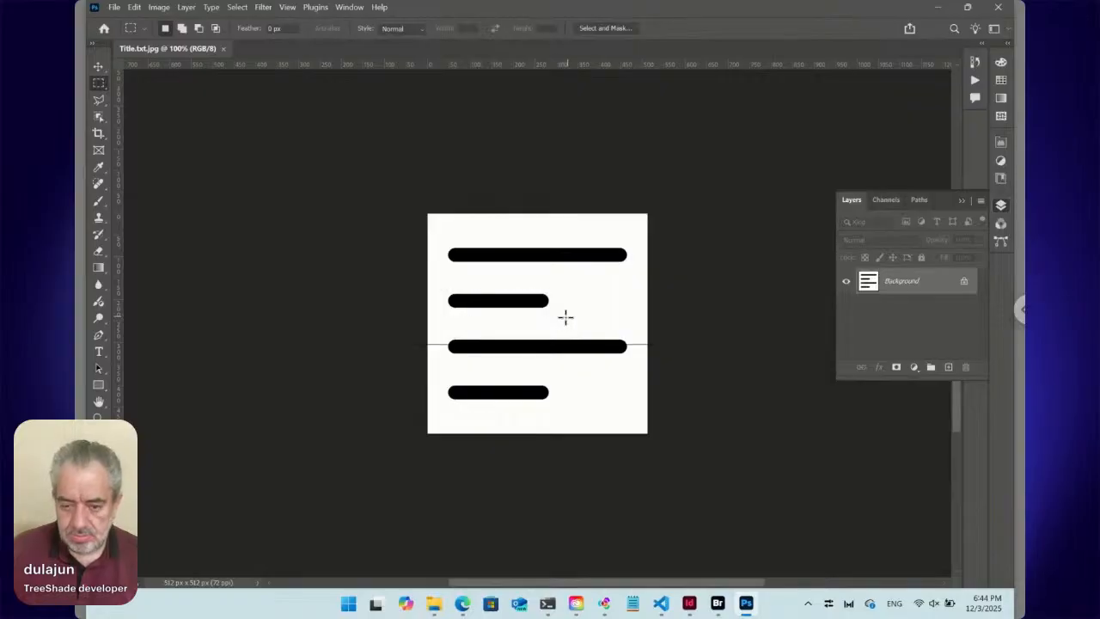
pyautogui.hotkey('ctrl', 'z')
pyautogui.press('BackSpace')
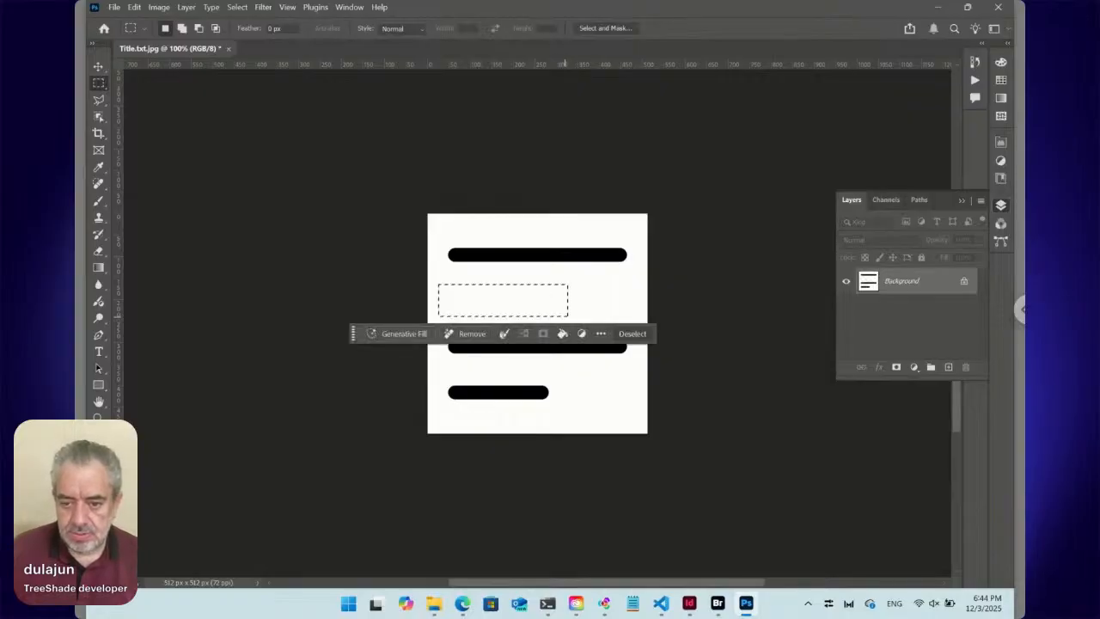
pyautogui.click(583, 295)
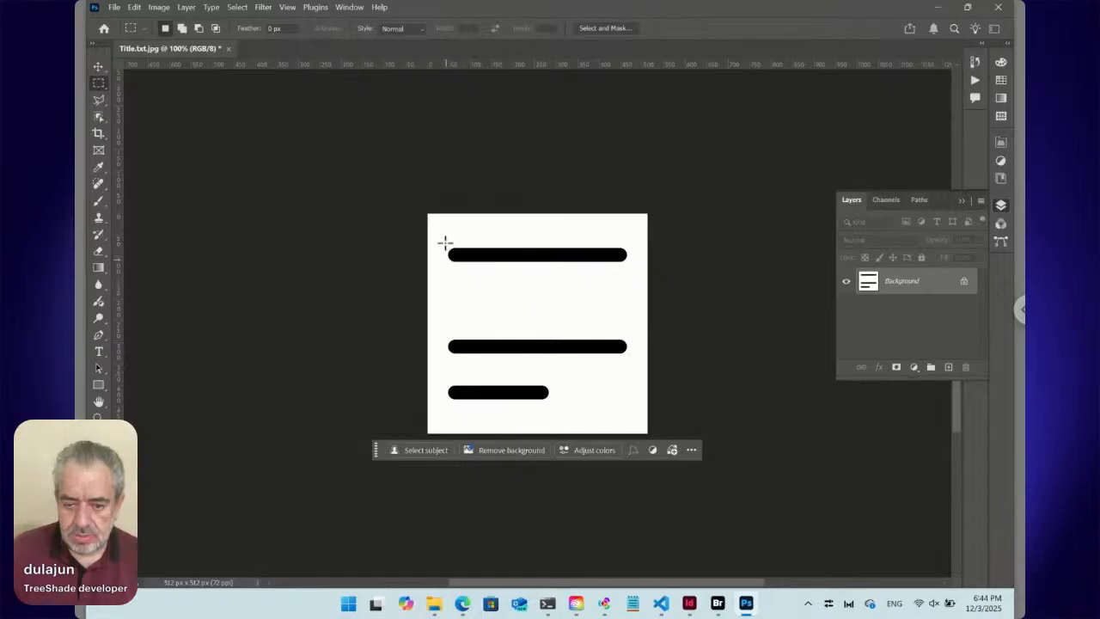
pyautogui.moveTo(443, 240); pyautogui.dragTo(638, 277)
pyautogui.press('Delete')
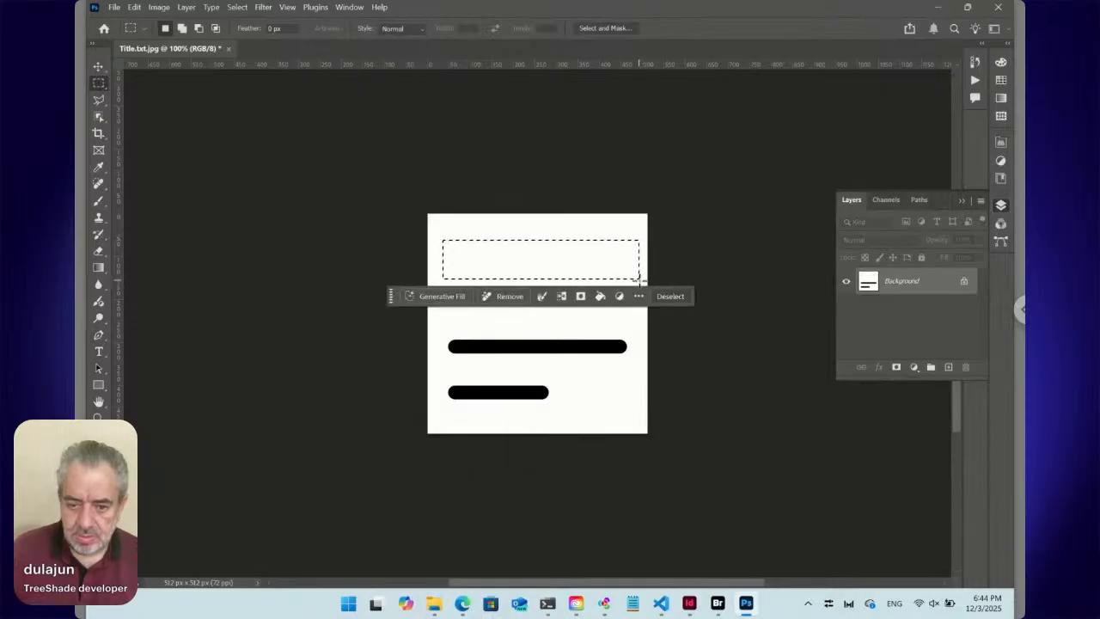
# Step: Copy the bottom short bar onto its own layer and move it up into the emptied upper area
pyautogui.click(445, 375)
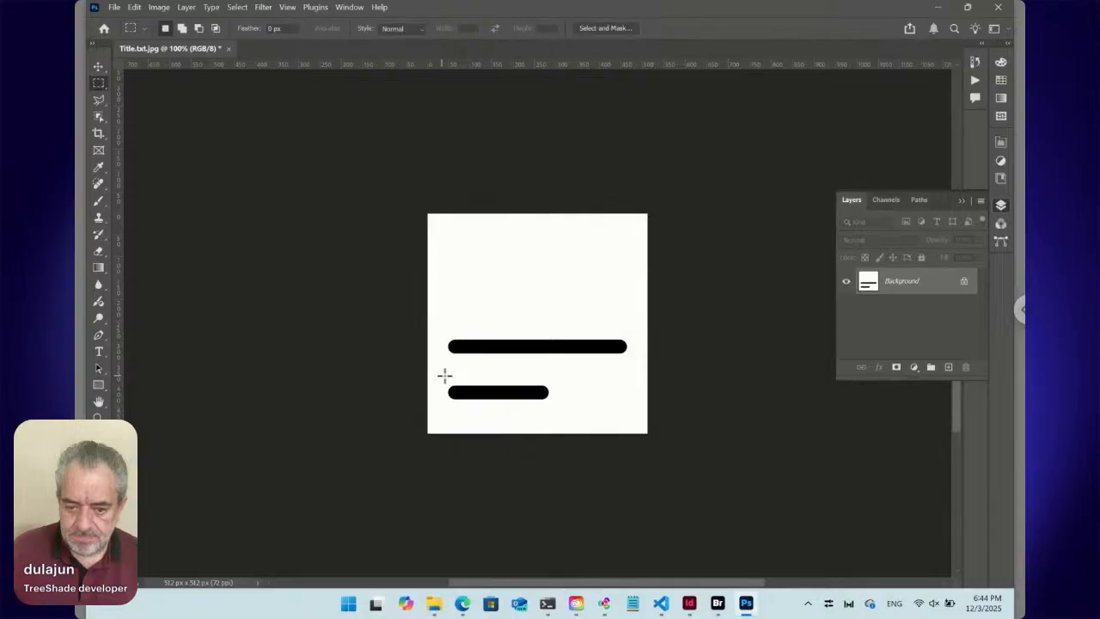
pyautogui.moveTo(444, 376); pyautogui.dragTo(554, 410)
pyautogui.click(554, 410)
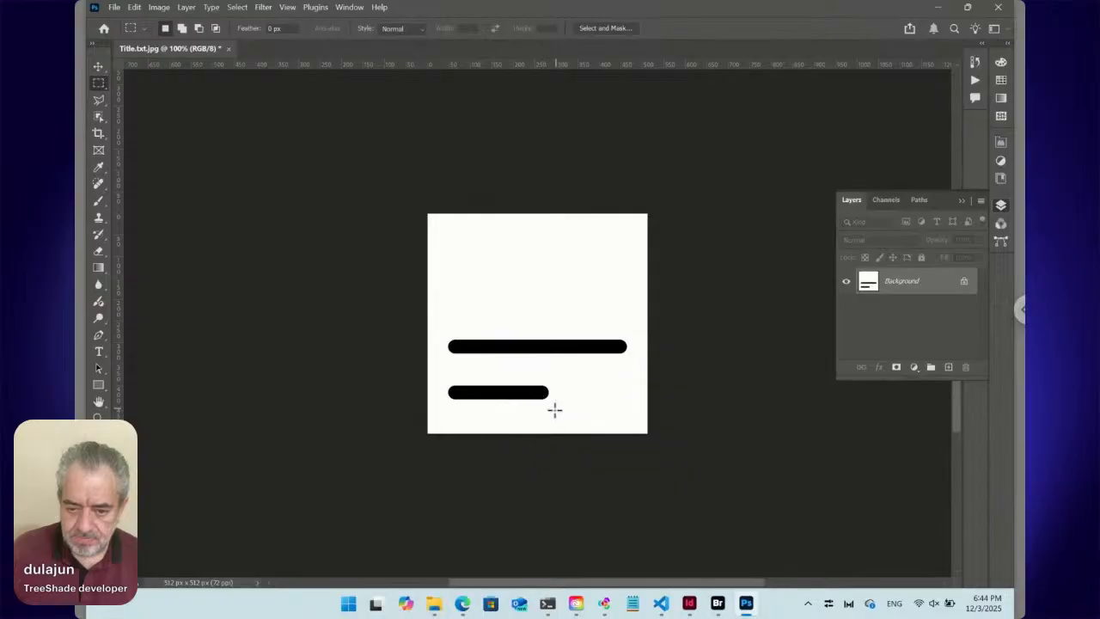
pyautogui.hotkey('ctrl', 'z')
pyautogui.hotkey('ctrl', 'j')
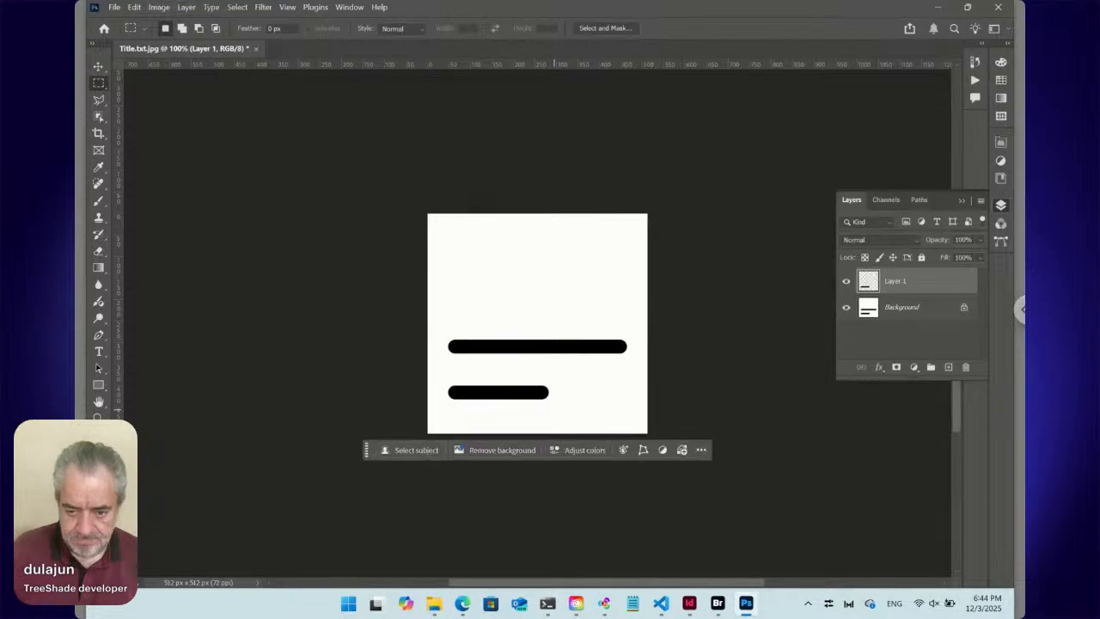
pyautogui.press('v')
pyautogui.moveTo(528, 402); pyautogui.dragTo(524, 284)
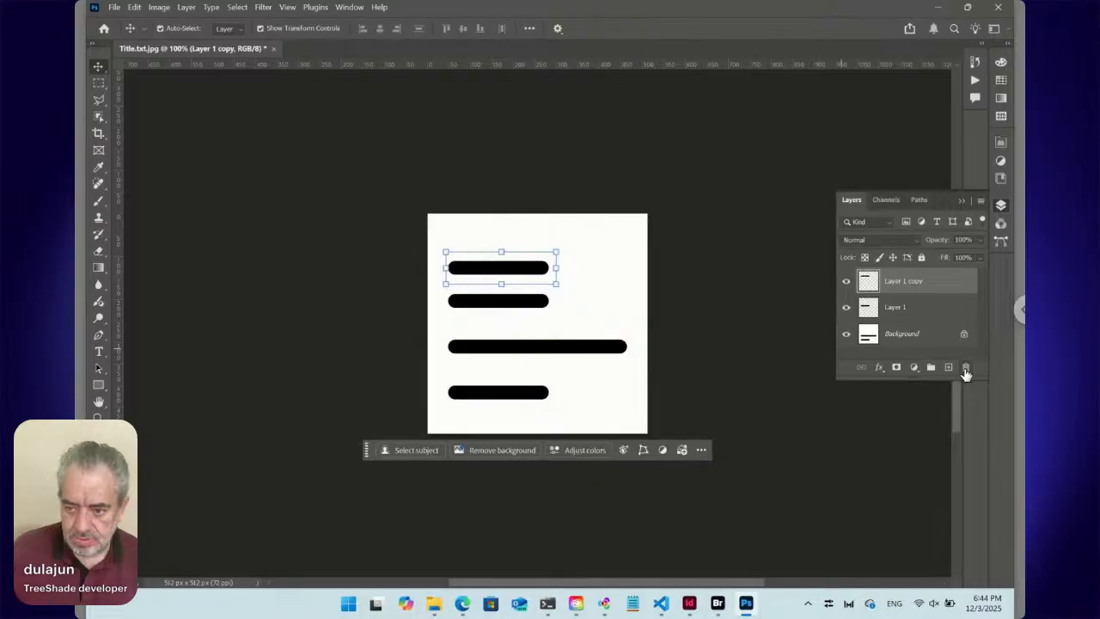
# Step: Delete the extra duplicate layer named Layer 1 copy
pyautogui.click(965, 369)
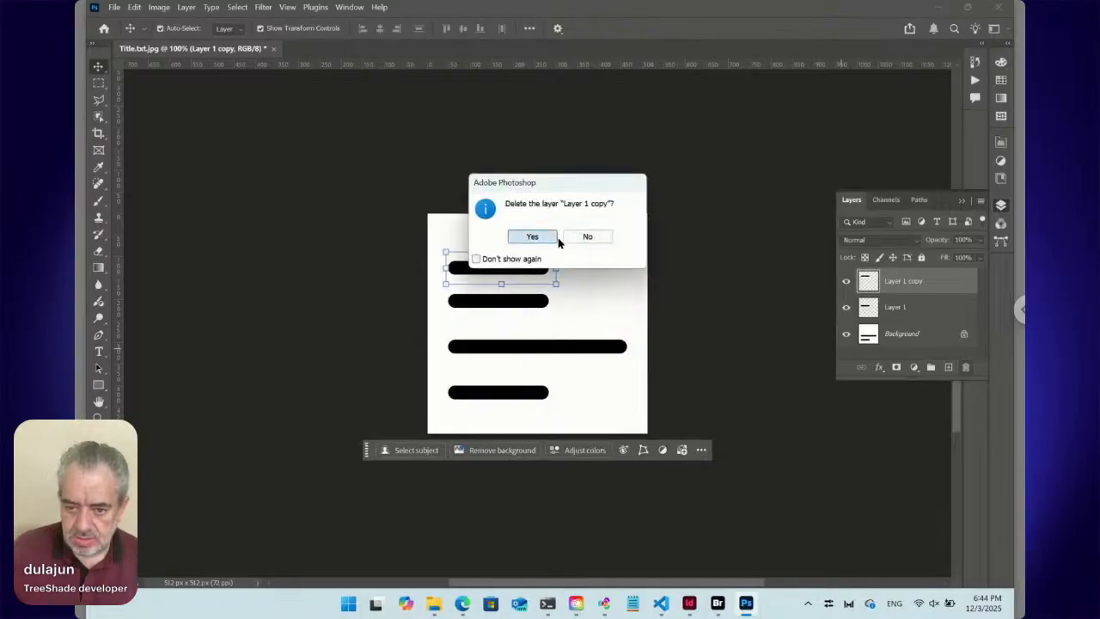
pyautogui.press('Return')
pyautogui.hotkey('ctrl', 'r')
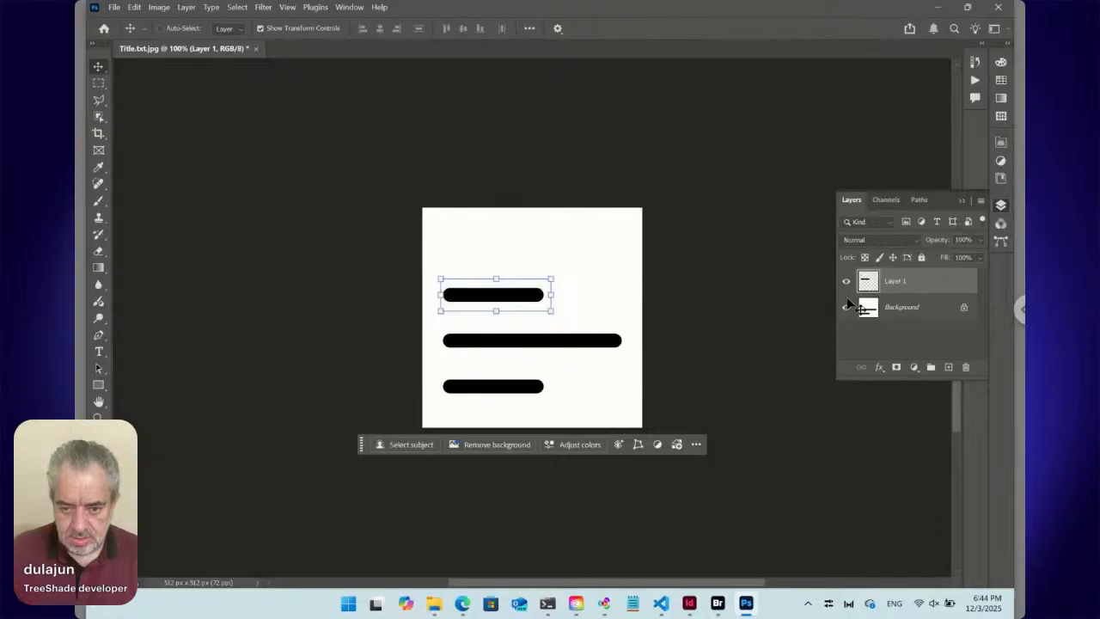
pyautogui.hotkey('ctrl', 'r')
# Step: Free-transform the bar on Layer 1 into a wide, thick title bar above the two remaining bars
pyautogui.hotkey('ctrl', 't')
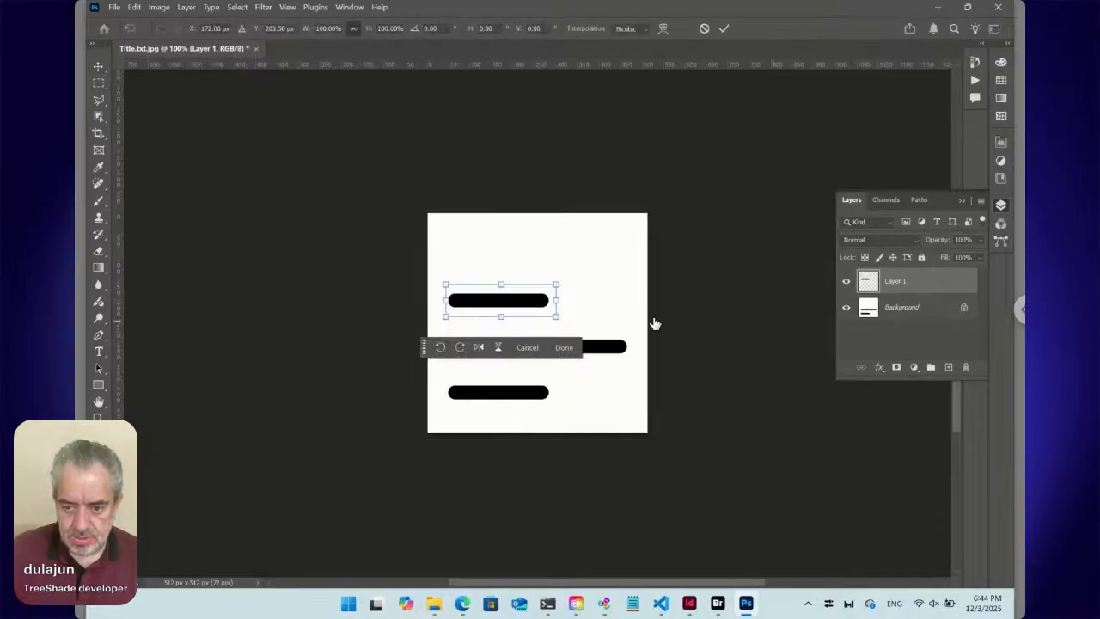
pyautogui.moveTo(557, 283); pyautogui.dragTo(628, 204)
pyautogui.moveTo(568, 256); pyautogui.dragTo(566, 271)
pyautogui.press('Return')
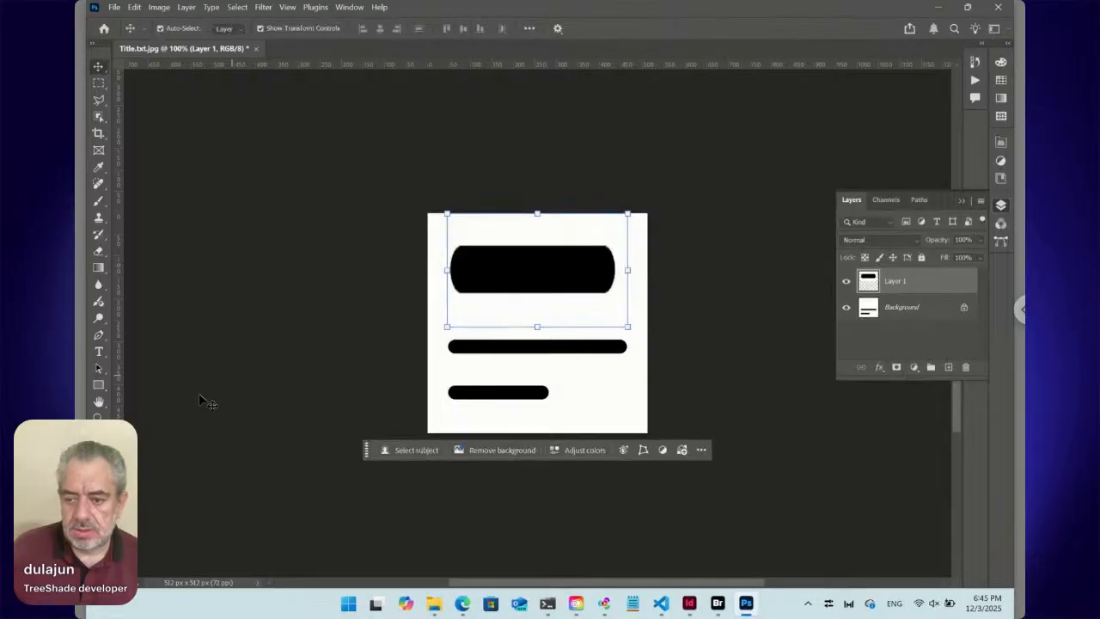
# Step: Merge the title bar layer into the background, then save and close Title.txt.jpg
pyautogui.hotkey('ctrl', 'e')
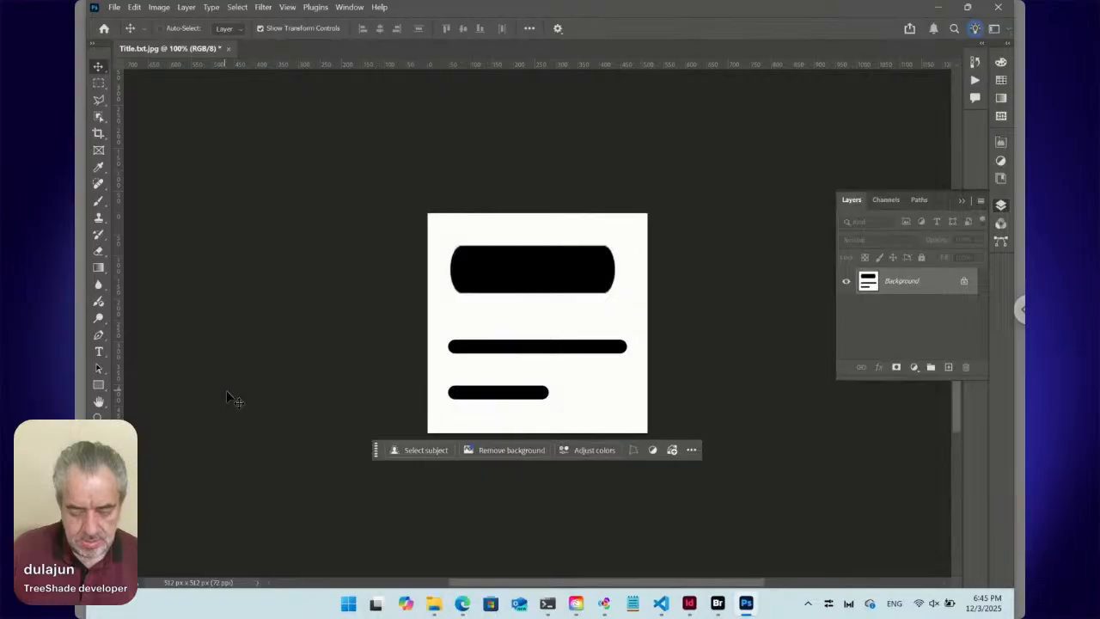
pyautogui.hotkey('ctrl', 's')
pyautogui.click(606, 142)
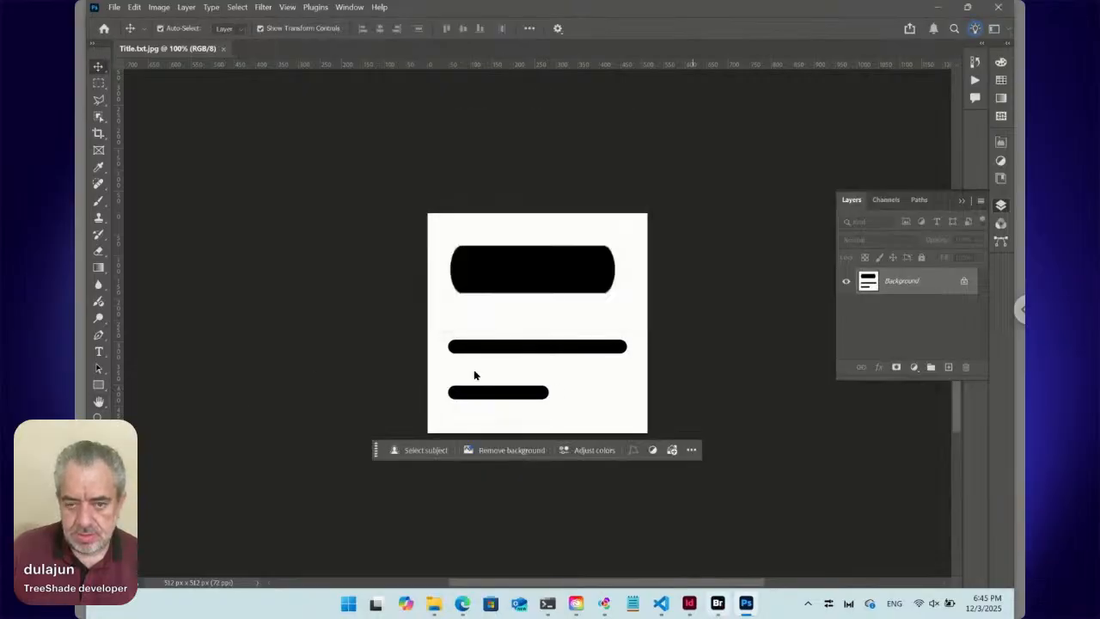
pyautogui.click(223, 50)
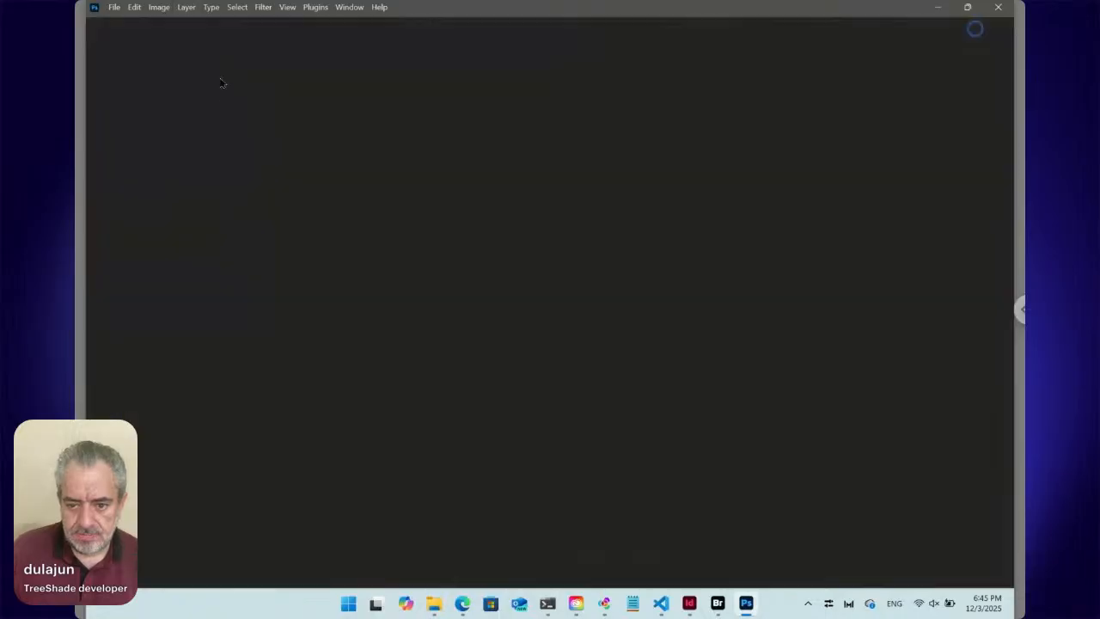
# Step: Switch to Adobe Bridge and check the thumbnail of Title.txt in the Types folder
pyautogui.click(717, 605)
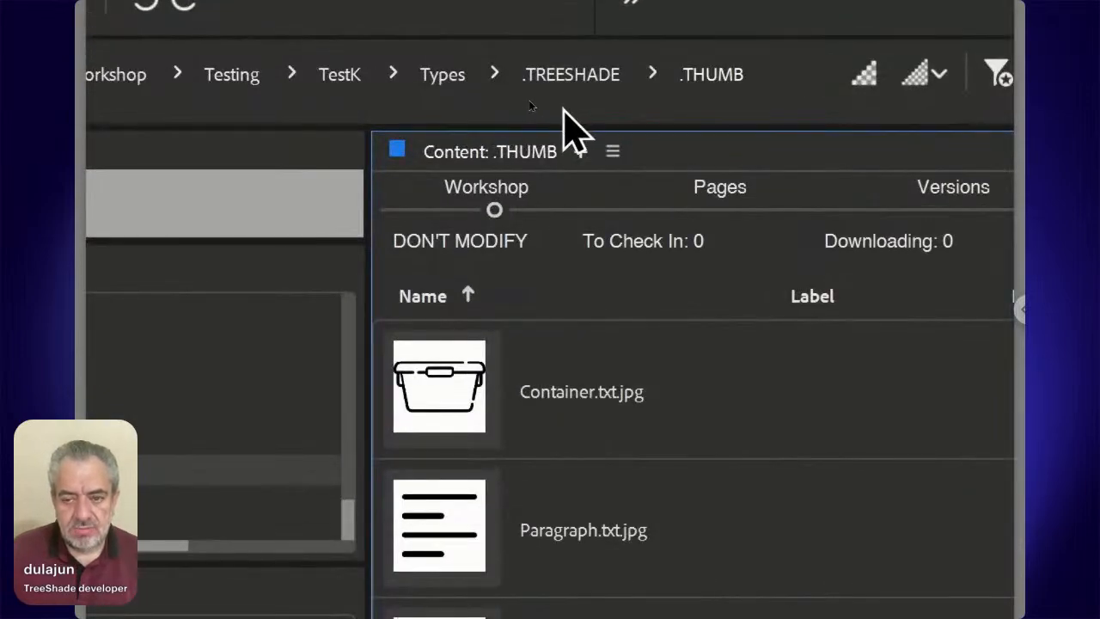
pyautogui.click(440, 87)
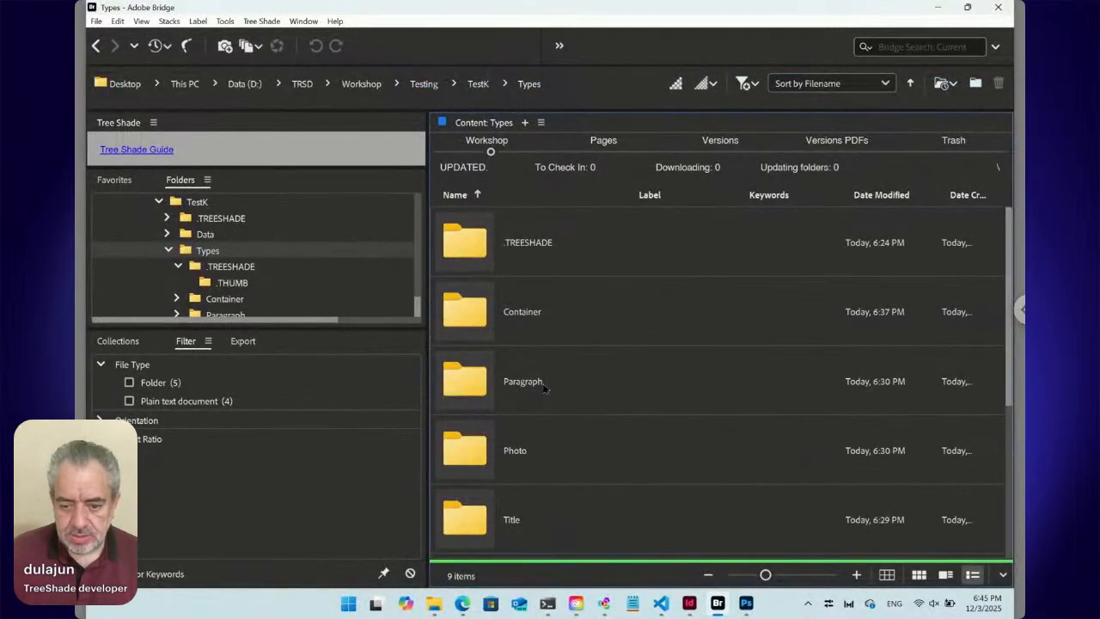
pyautogui.scroll(-3, 539, 480)
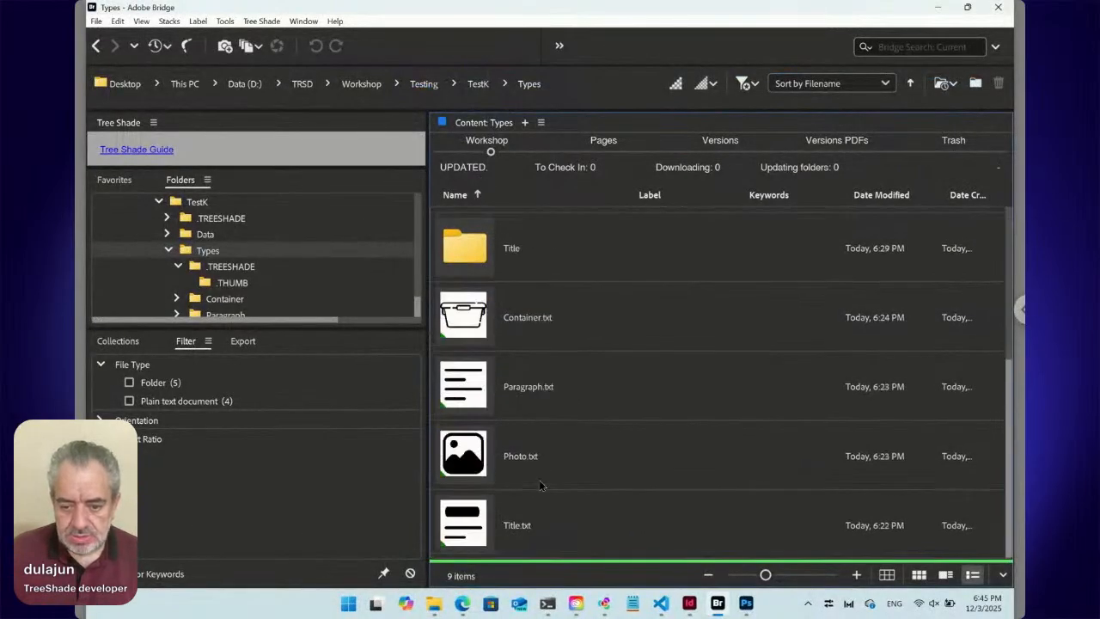
pyautogui.click(471, 524)
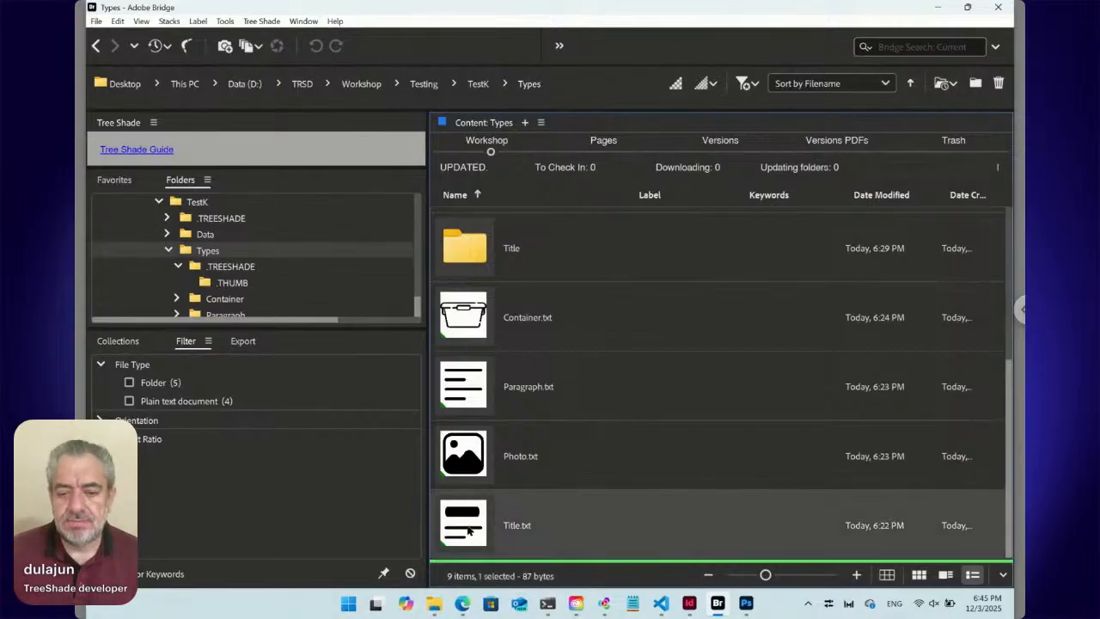
# Step: Reload the TestK form page in the Edge browser and arrange Edge and Bridge side by side
pyautogui.click(464, 603)
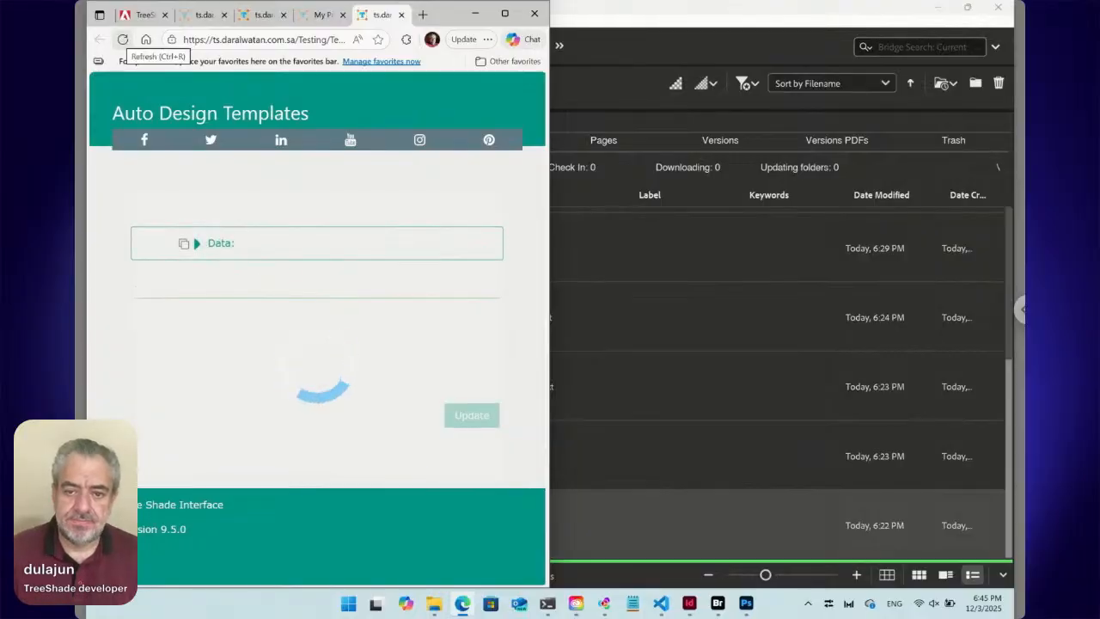
pyautogui.click(504, 14)
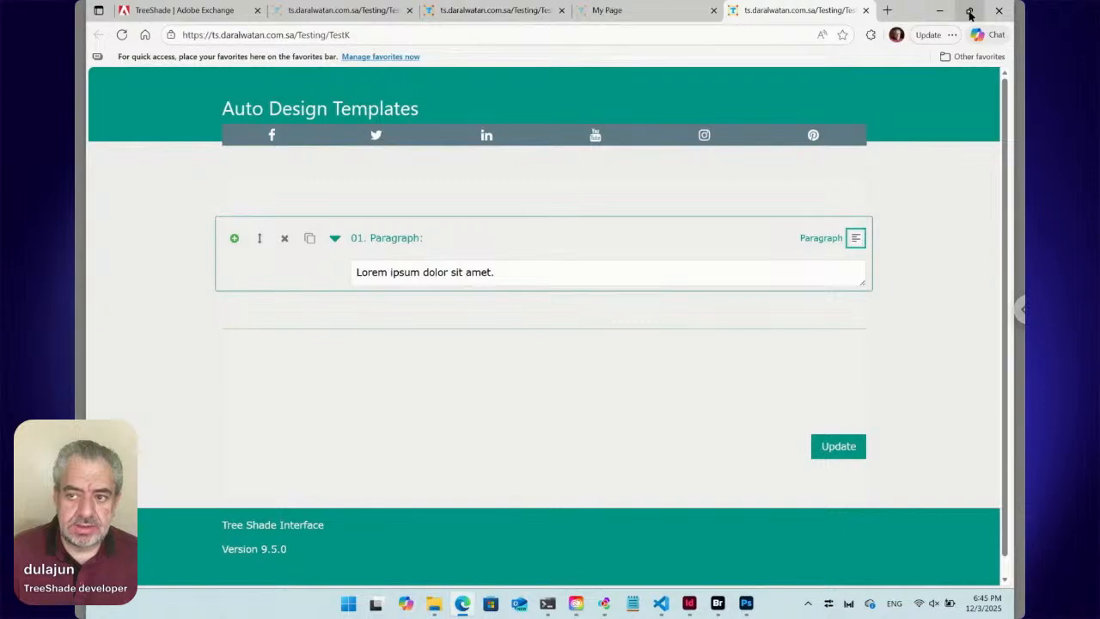
pyautogui.moveTo(969, 10)
pyautogui.click(894, 47)
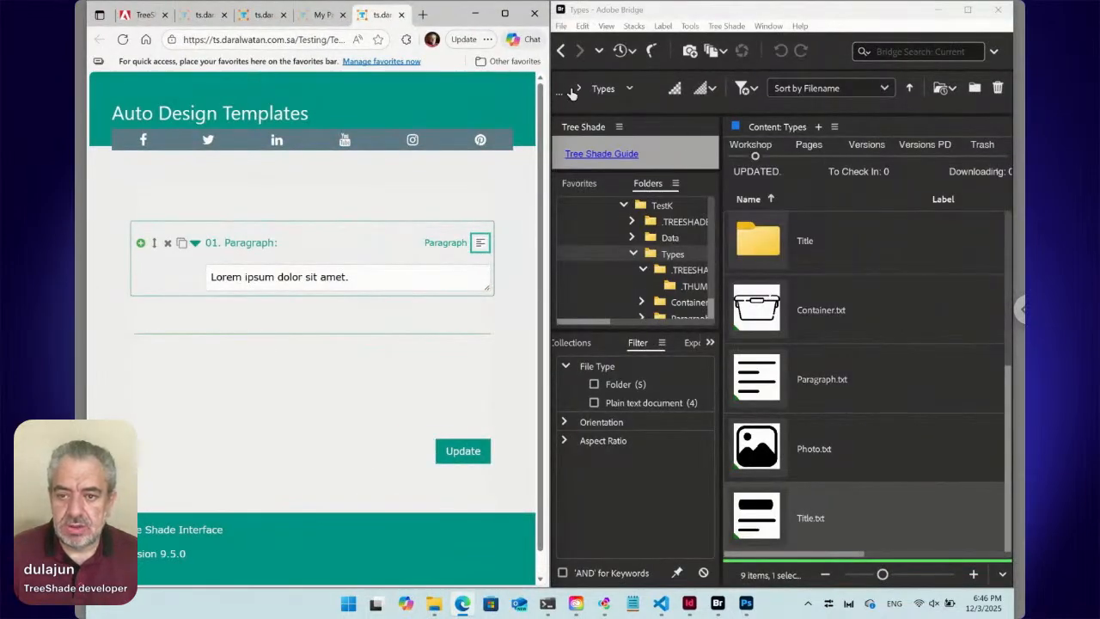
# Step: Navigate back in Bridge from the Types folder to the parent TestK folder
pyautogui.click(561, 49)
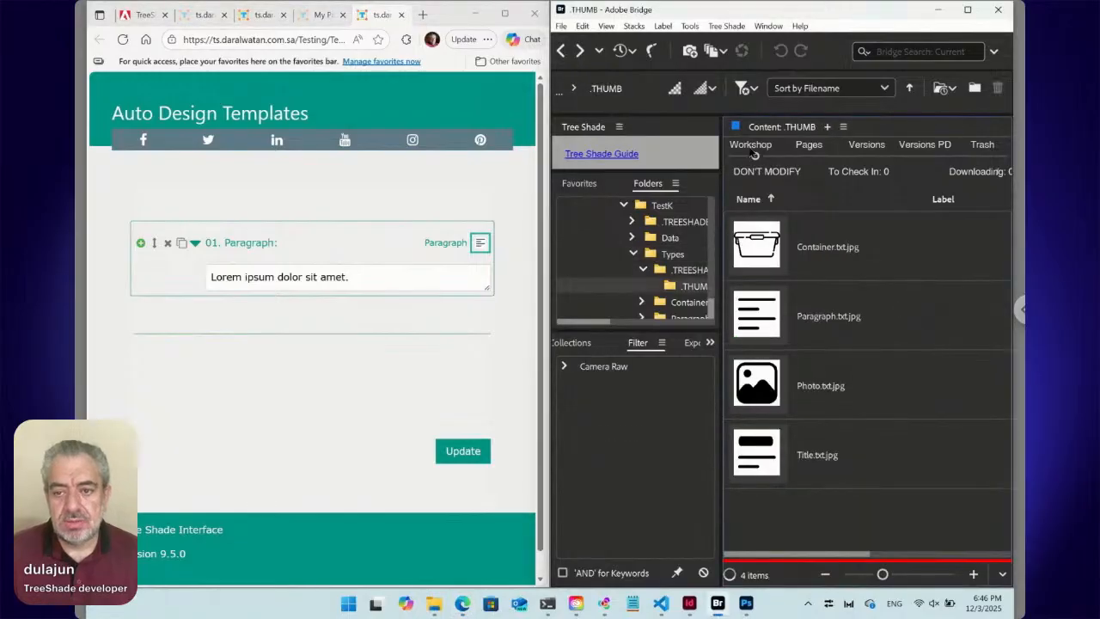
pyautogui.click(561, 50)
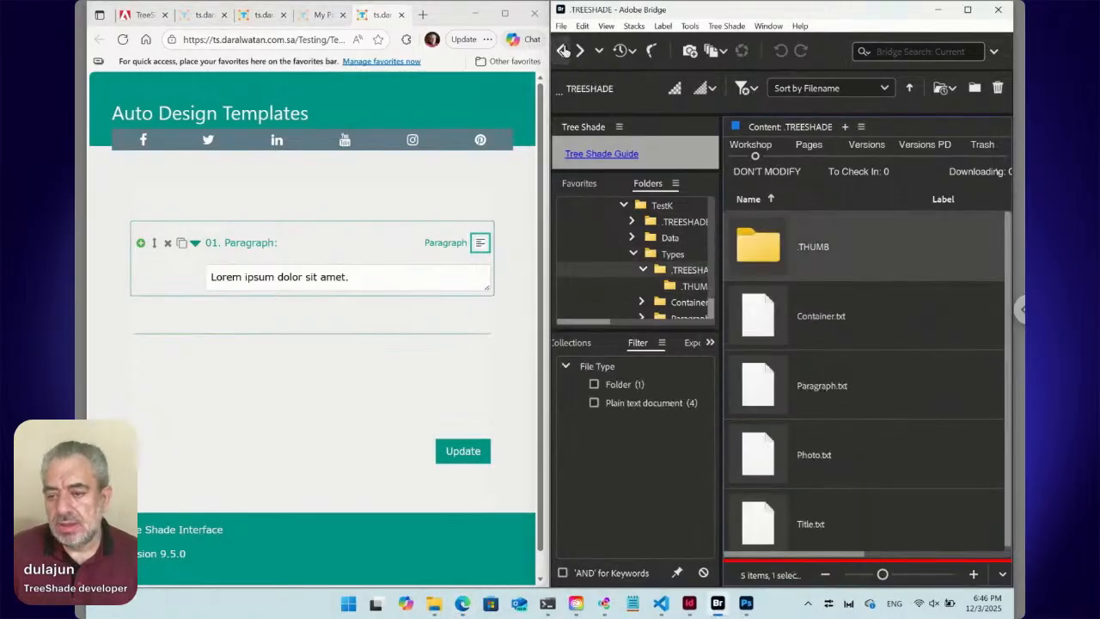
pyautogui.click(562, 49)
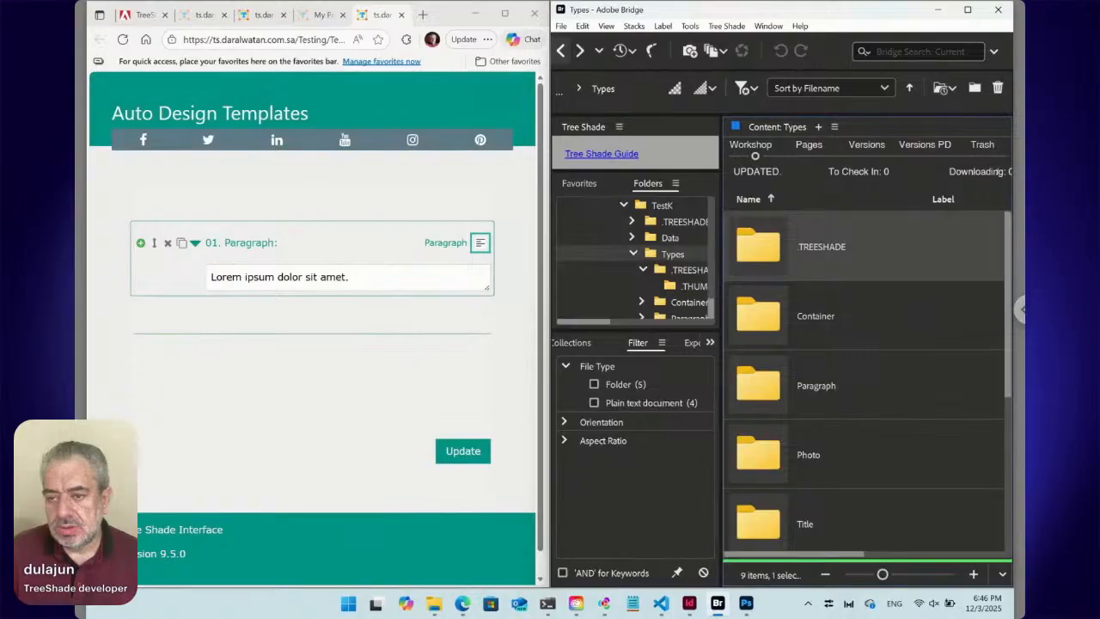
pyautogui.click(561, 50)
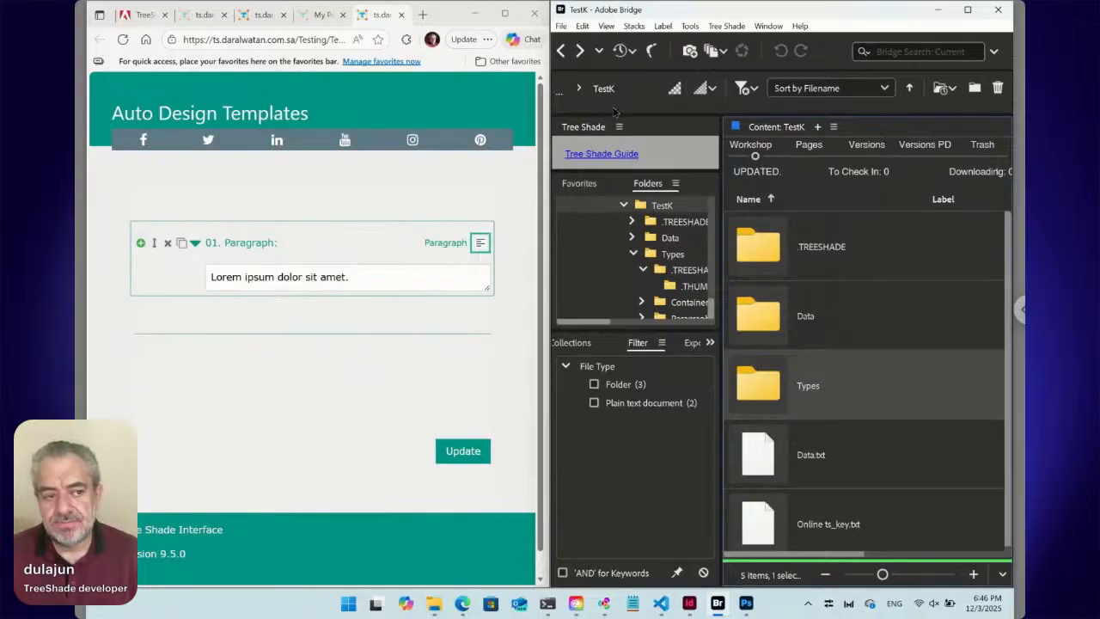
# Step: Examine the paired Data and Types folders and Data.txt in TestK, and open the Data folder
pyautogui.keyDown('ctrl'); pyautogui.click(842, 330); pyautogui.keyUp('ctrl')
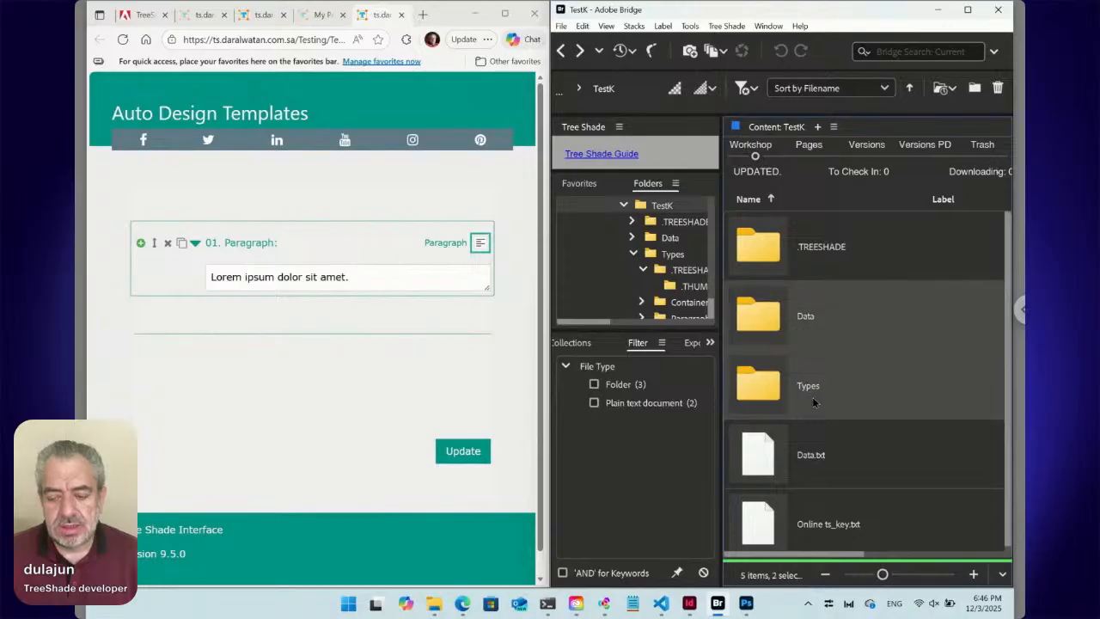
pyautogui.click(778, 401)
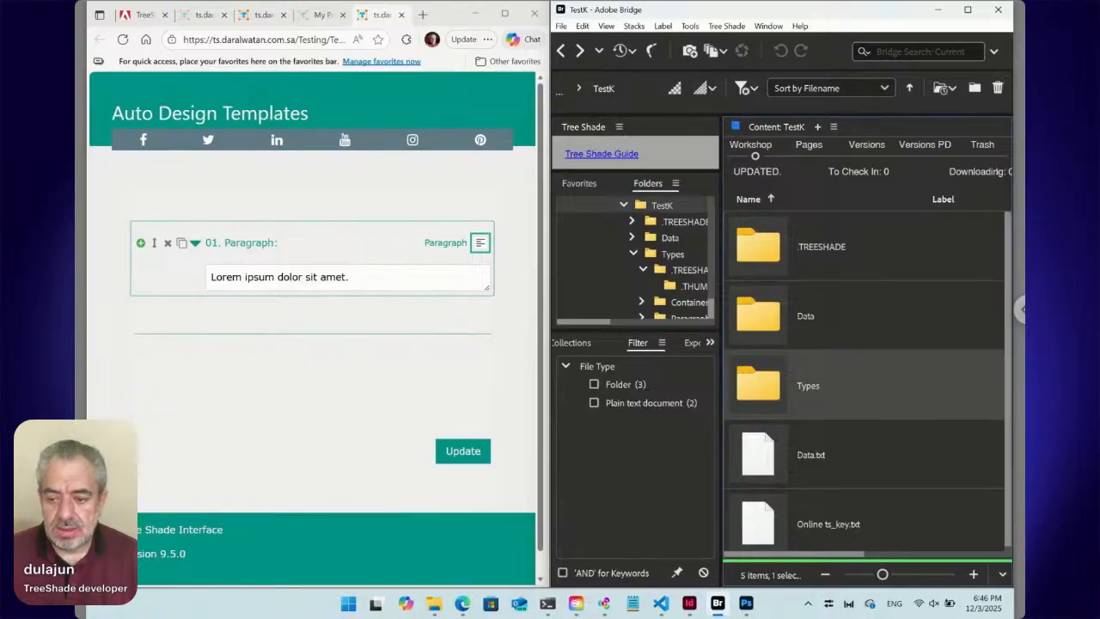
pyautogui.click(749, 453)
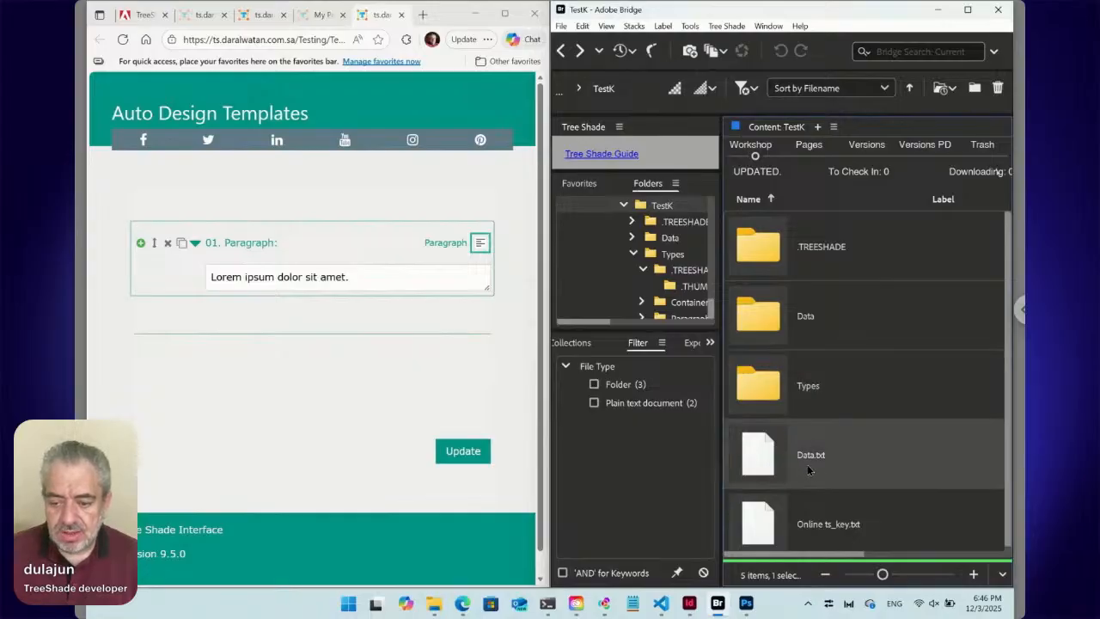
pyautogui.doubleClick(777, 324)
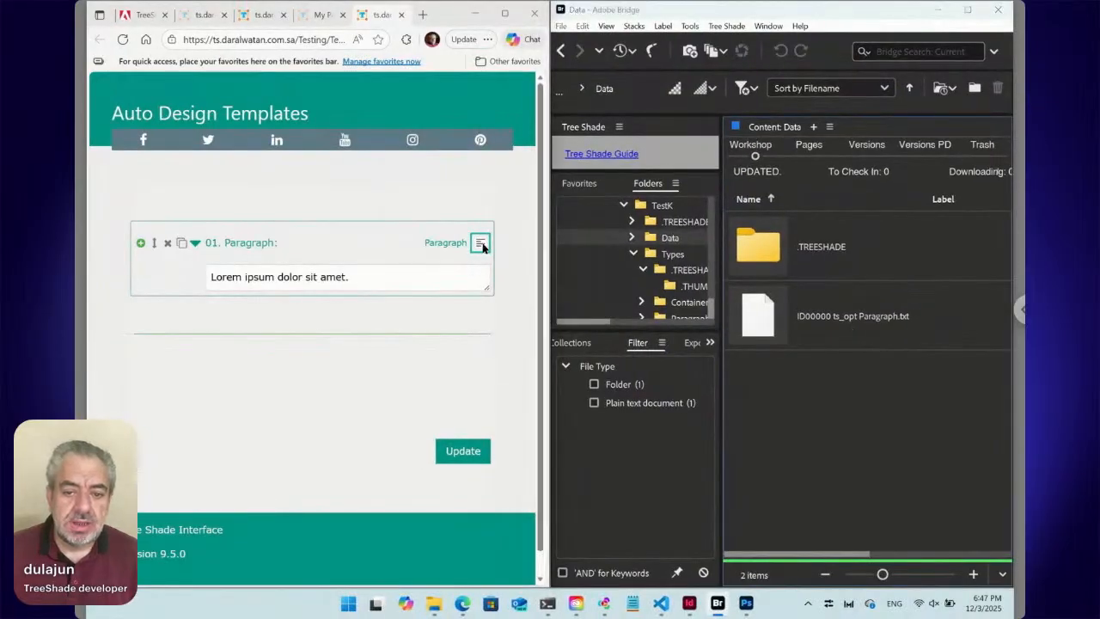
# Step: Show the available item types for the 01. Paragraph item in the Edge web form
pyautogui.click(481, 245)
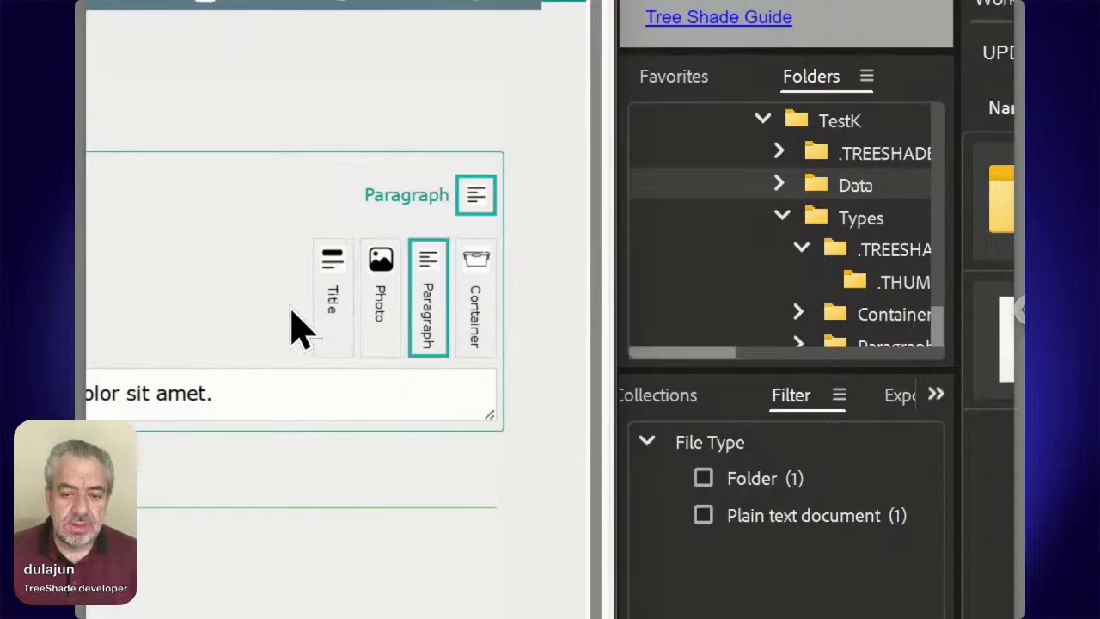
# Step: Change the paragraph block's type to Title, replace its text with "New title here." and submit the update
pyautogui.click(345, 314)
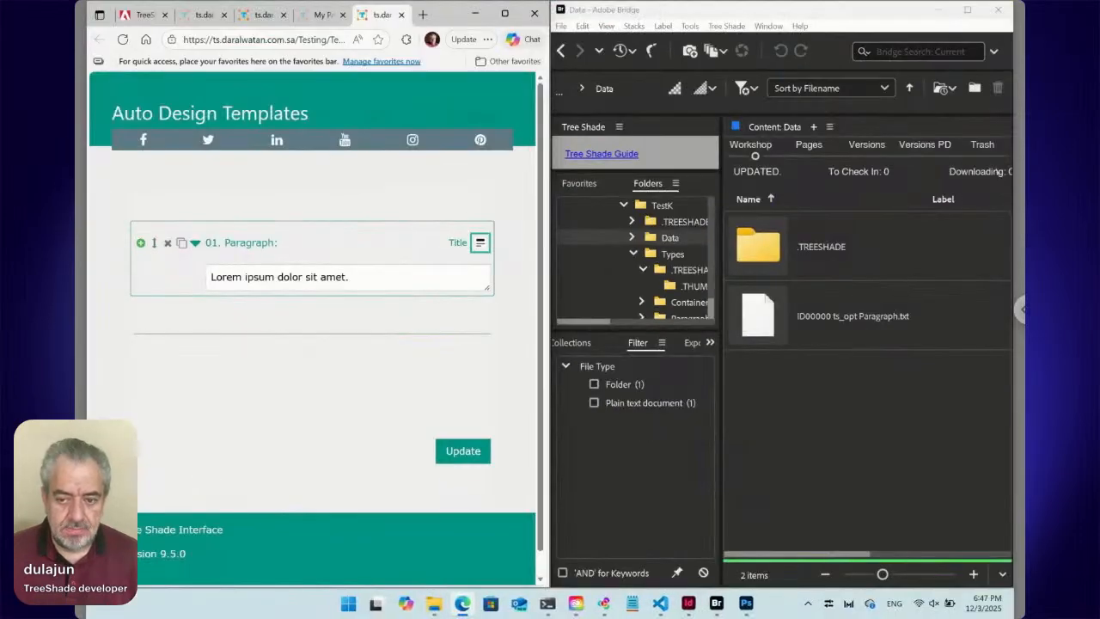
pyautogui.moveTo(361, 284); pyautogui.dragTo(203, 276)
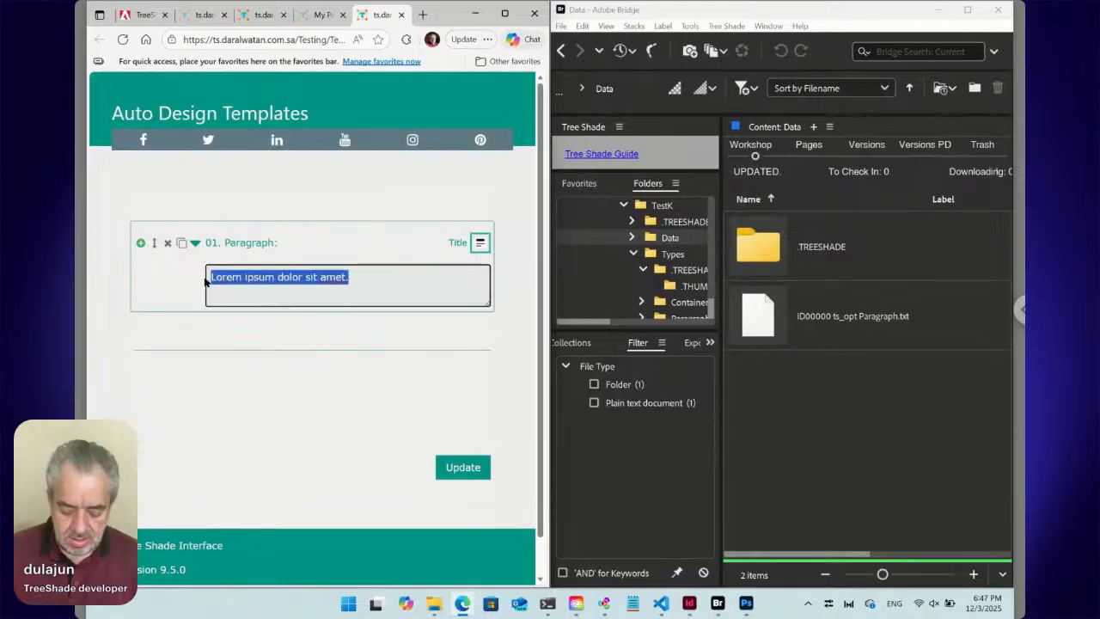
pyautogui.write('New title here')
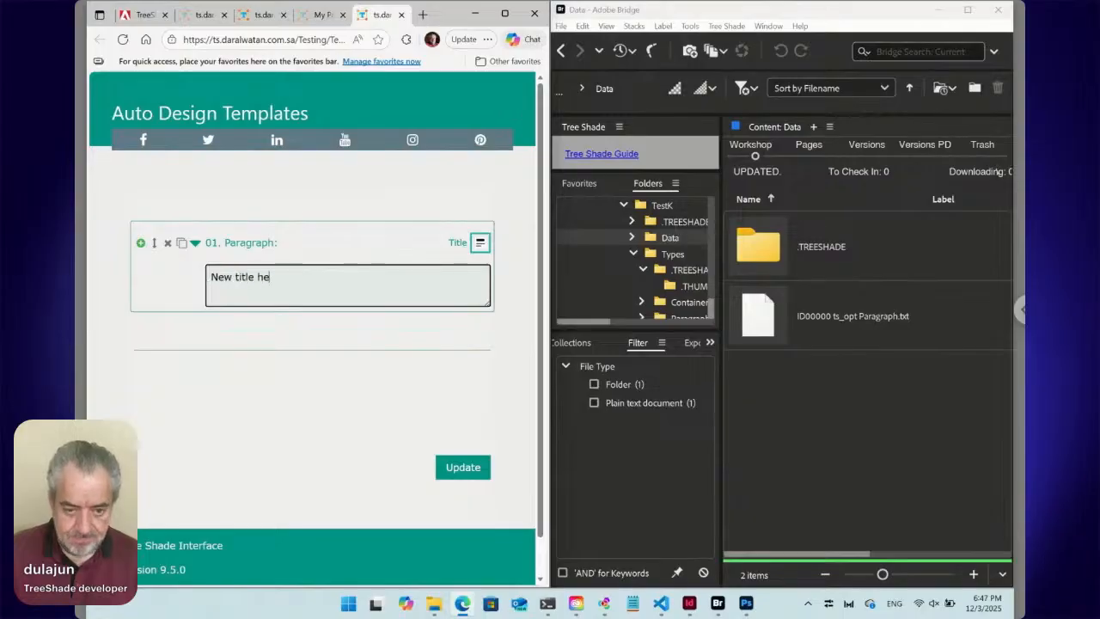
pyautogui.write('.')
pyautogui.click(469, 466)
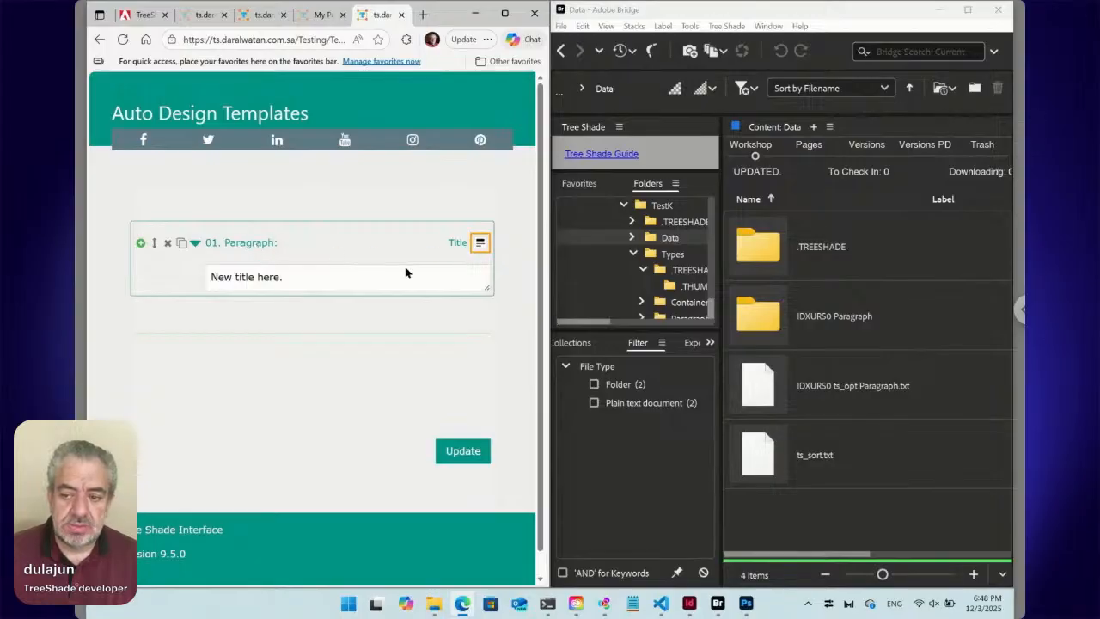
# Step: In Adobe Bridge, move the "IDXURS0 Paragraph" folder in Data to the Tree Shade trash
pyautogui.click(875, 326)
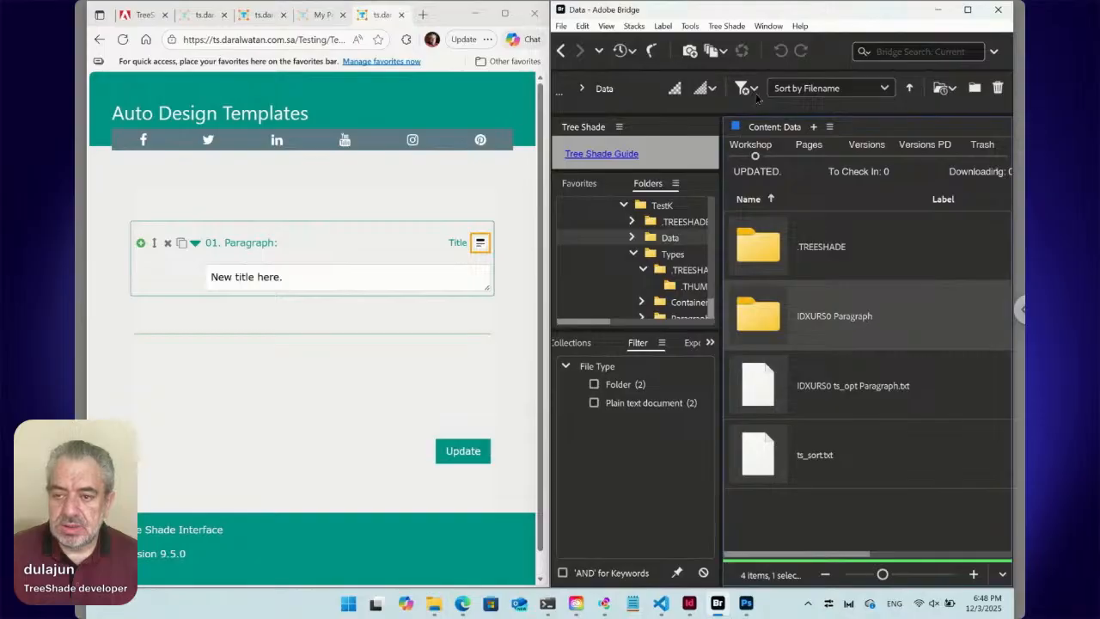
pyautogui.click(732, 27)
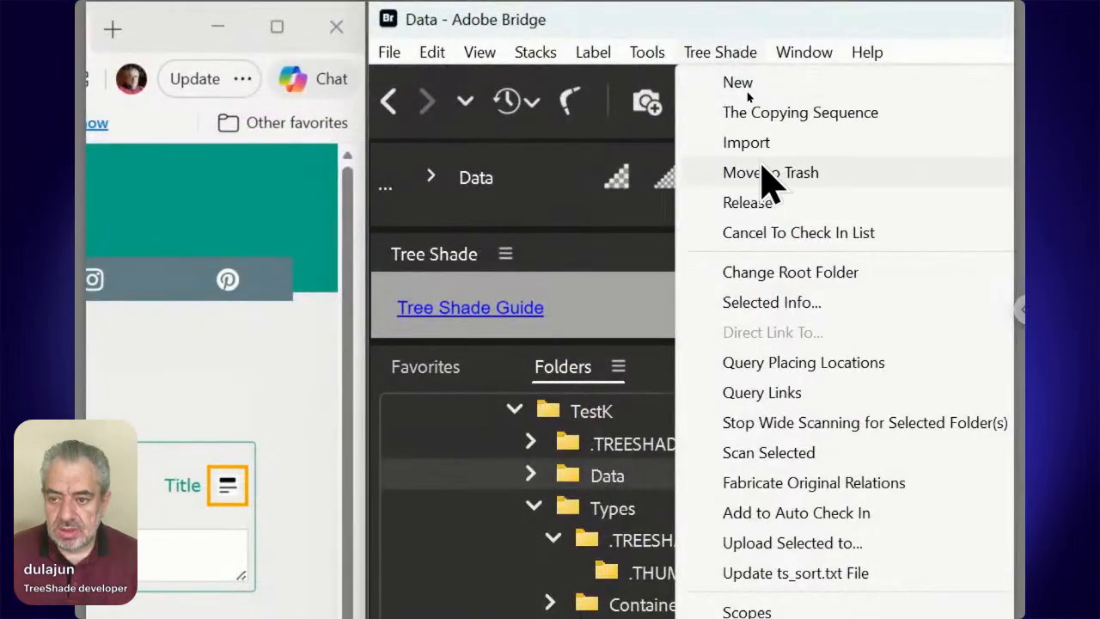
pyautogui.click(761, 177)
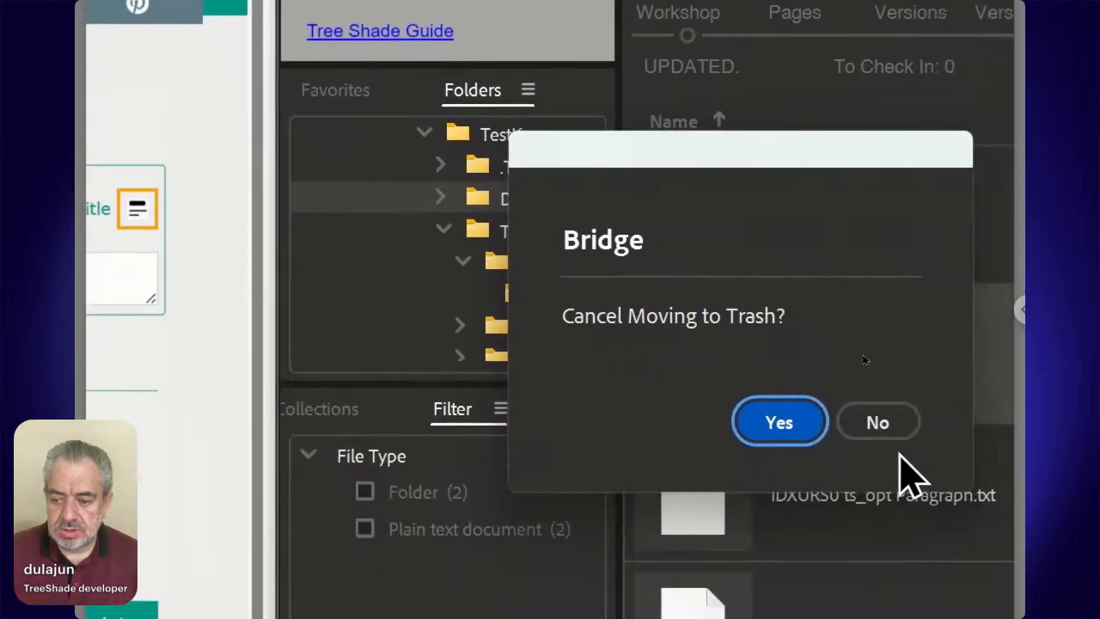
pyautogui.click(894, 412)
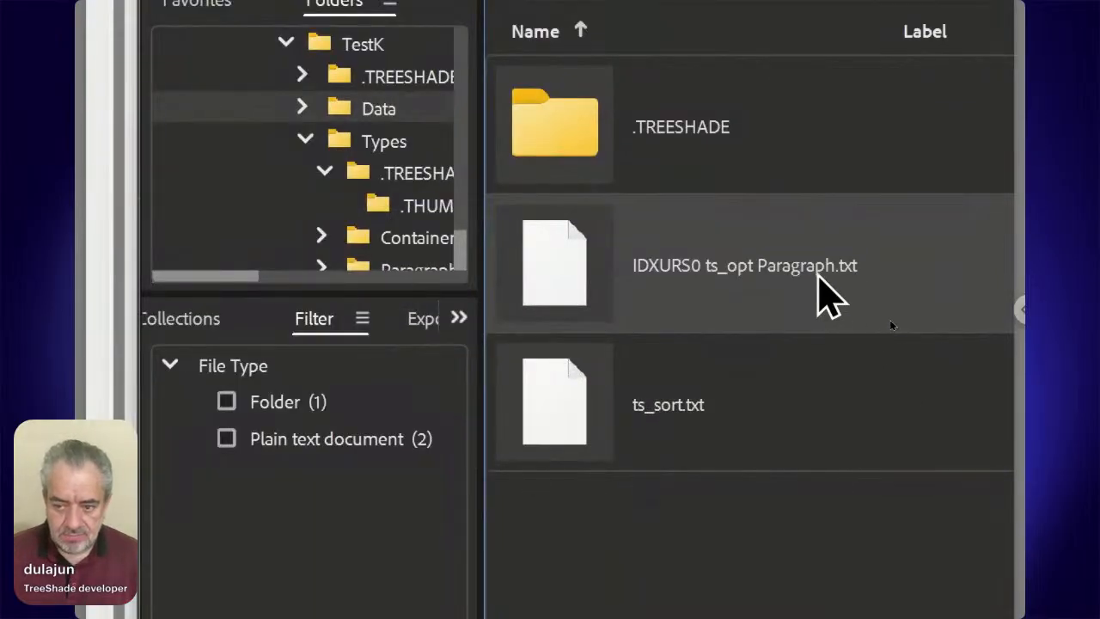
# Step: Rename the options file in Data as "IDXURS0 ts_opt [Paragraph].txt" and widen the Name column to fit it
pyautogui.click(889, 318)
pyautogui.press('Right')
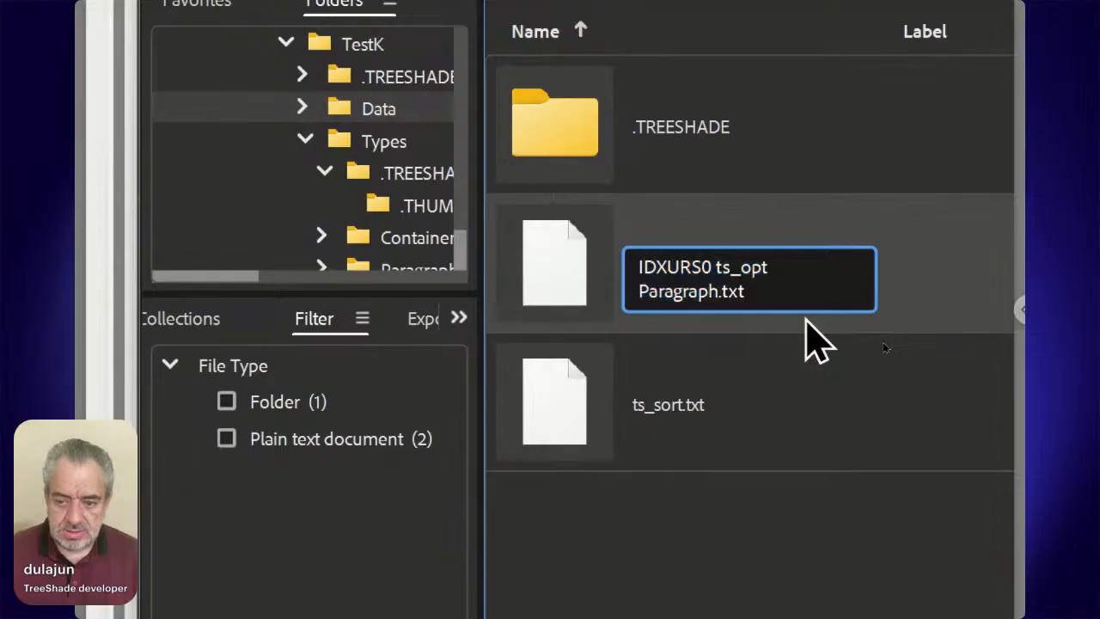
pyautogui.write(']')
pyautogui.press('Left')
pyautogui.press('Left')
pyautogui.press('Left')
pyautogui.press('Left')
pyautogui.press('Left')
pyautogui.press('Left')
pyautogui.press('Left')
pyautogui.press('Left')
pyautogui.press('Left')
pyautogui.press('Left')
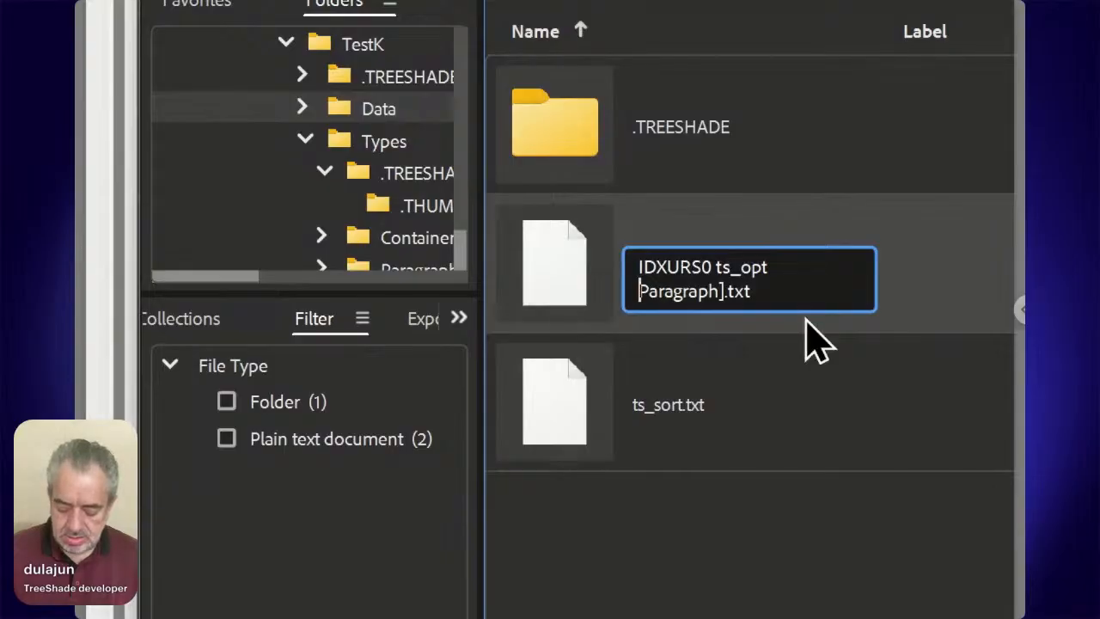
pyautogui.write('[')
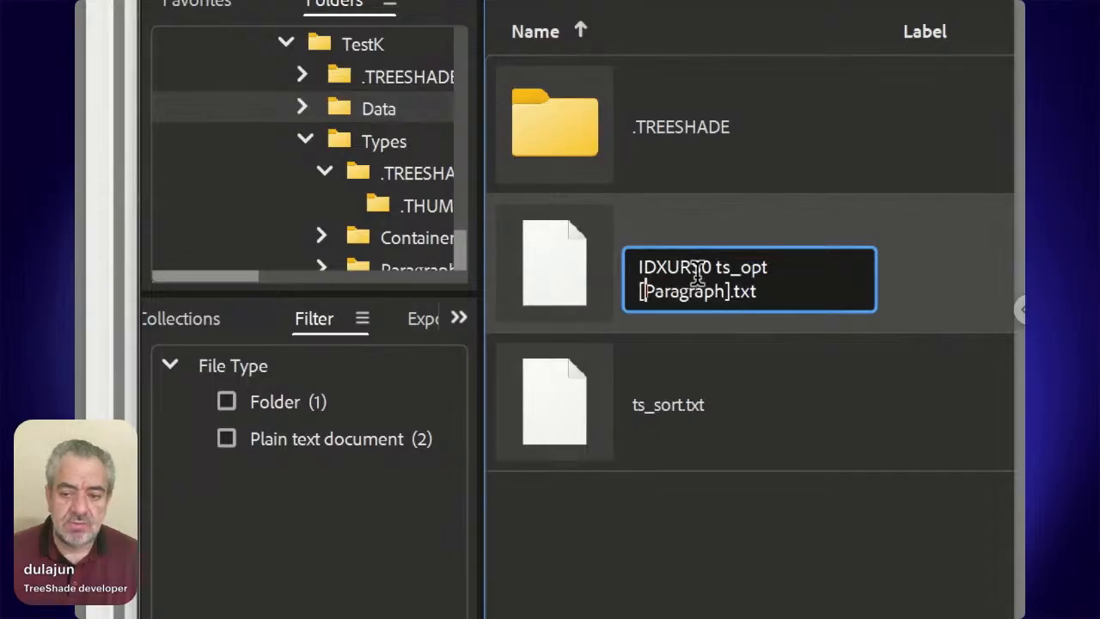
pyautogui.press('Return')
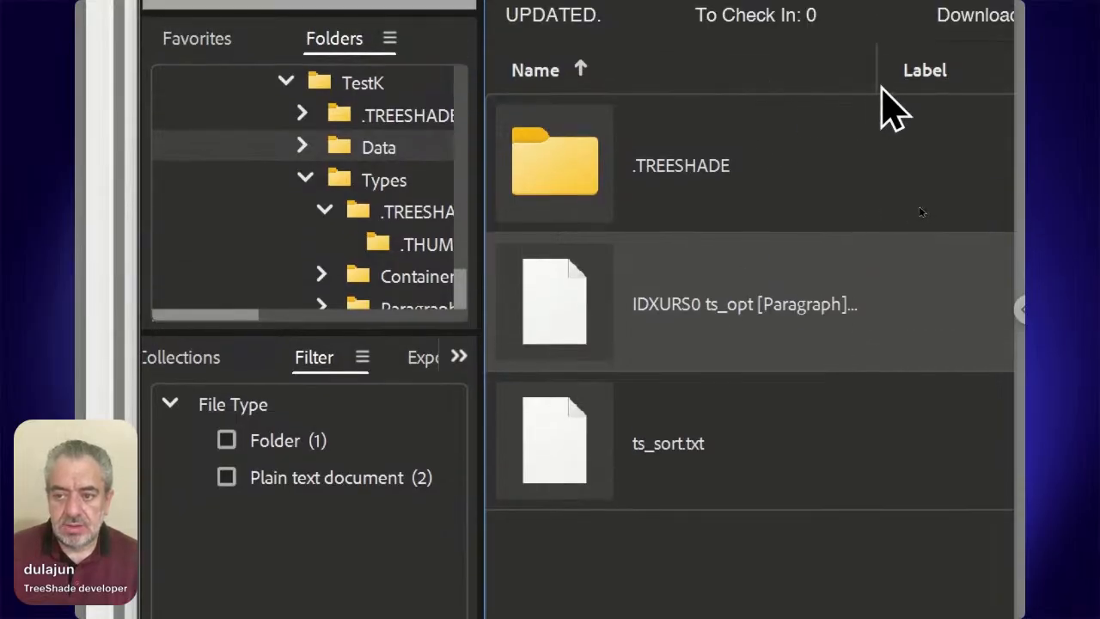
pyautogui.moveTo(877, 84); pyautogui.dragTo(932, 86)
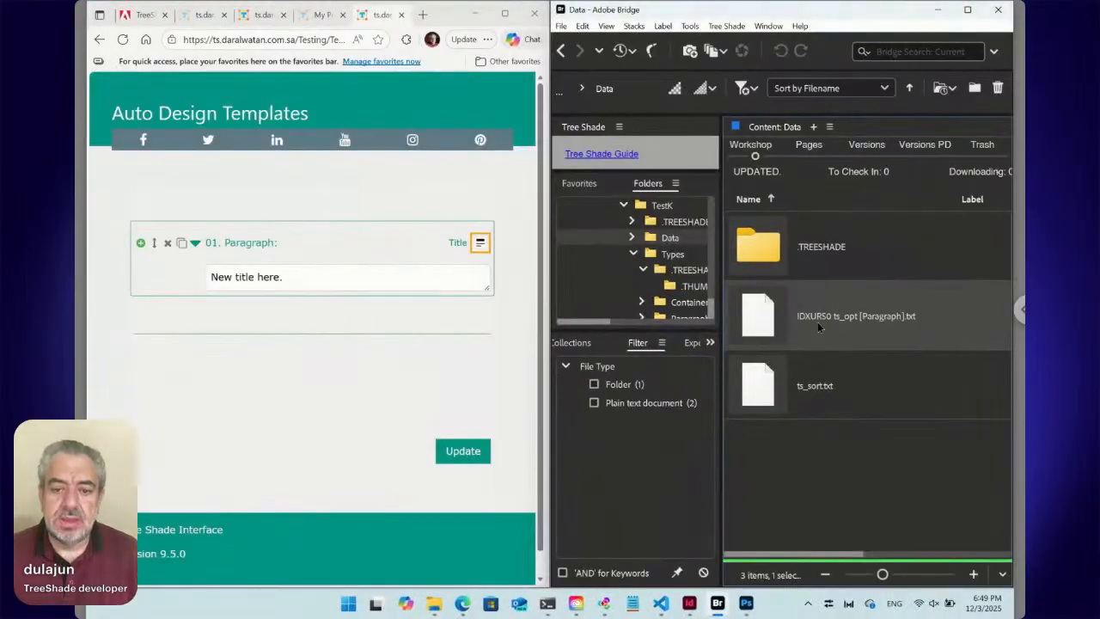
# Step: In the browser, reload the Auto Design Templates page and change block 01's type to Photo
pyautogui.click(123, 39)
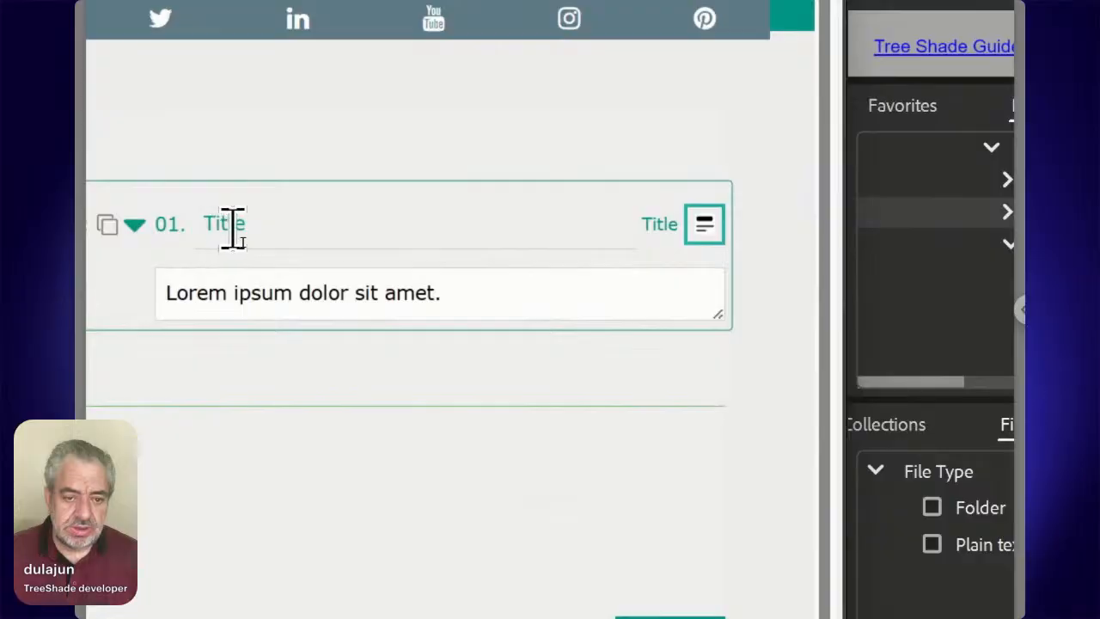
pyautogui.click(234, 225)
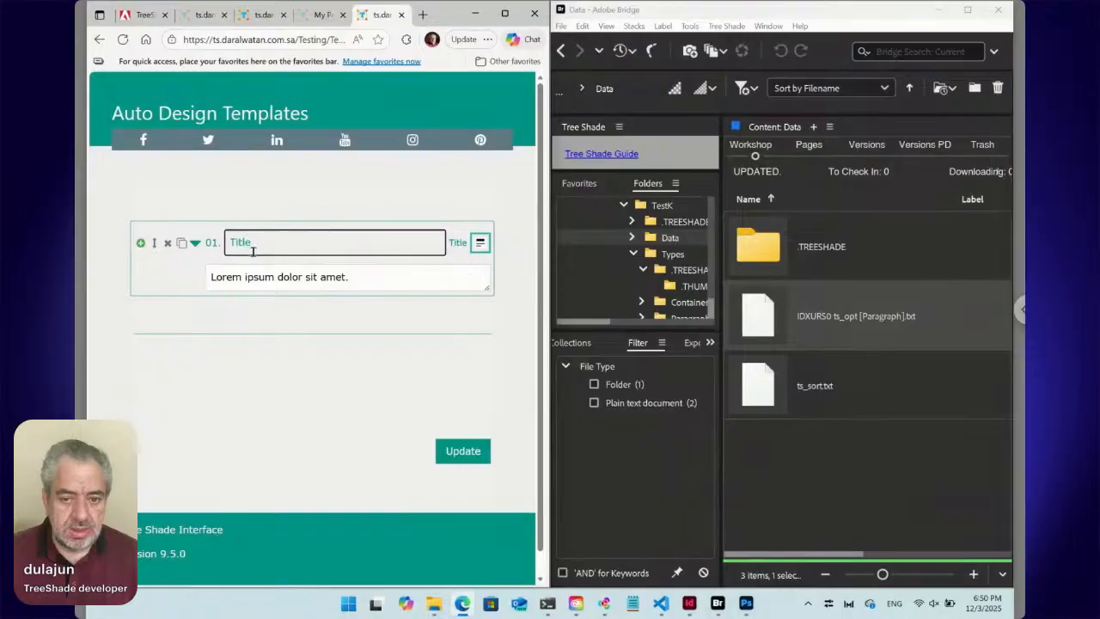
pyautogui.click(483, 245)
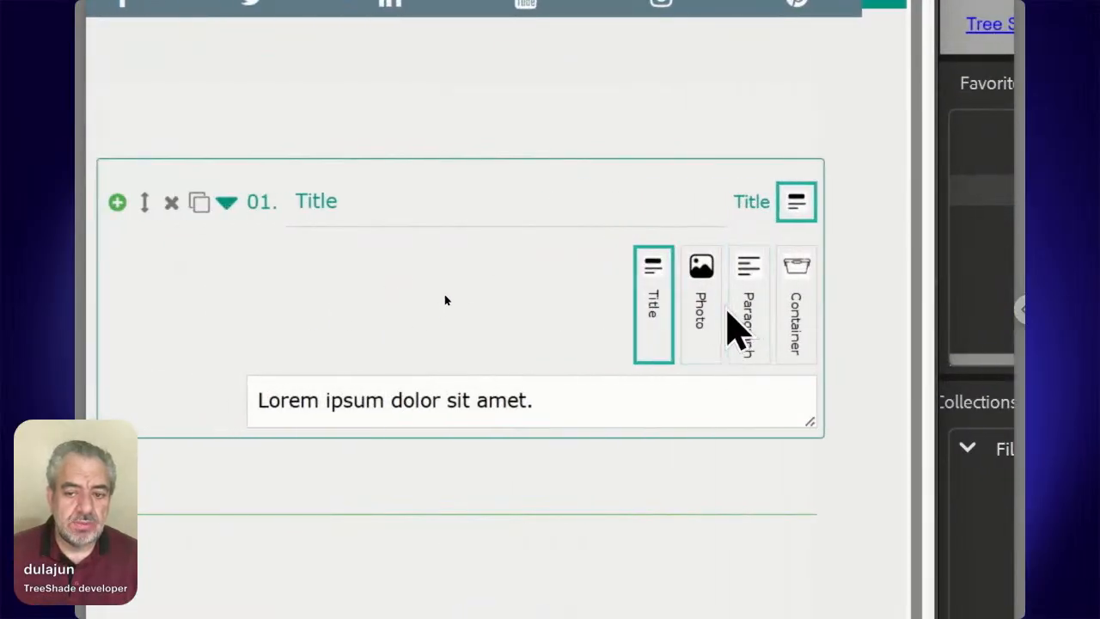
pyautogui.click(714, 312)
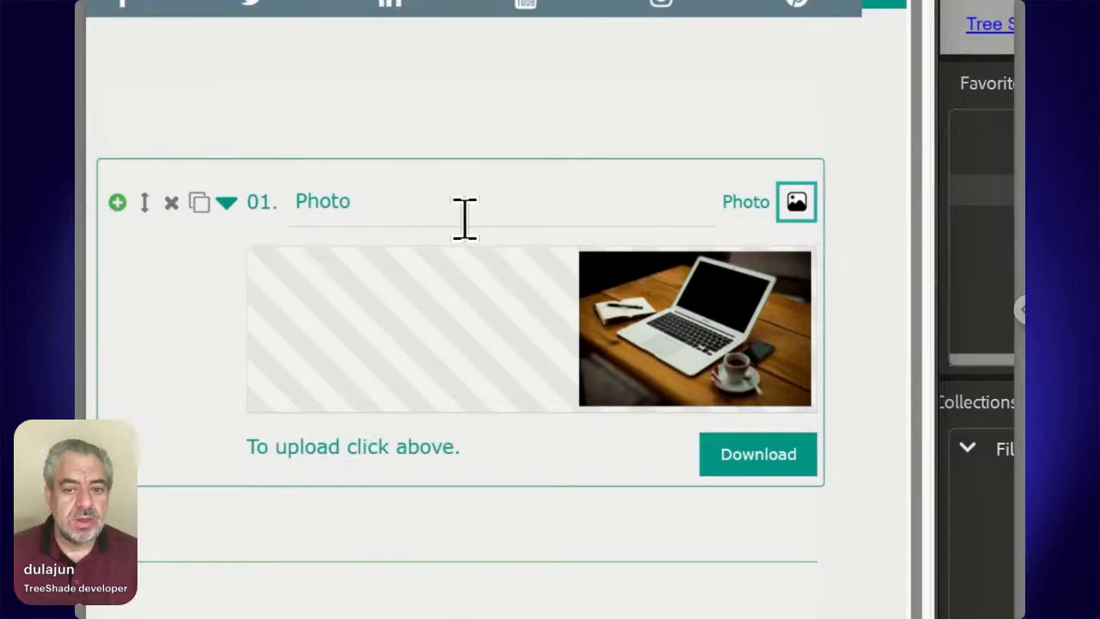
# Step: Rename the photo block's label as "Laptop" and submit the update
pyautogui.click(354, 210)
pyautogui.moveTo(356, 211); pyautogui.dragTo(295, 211)
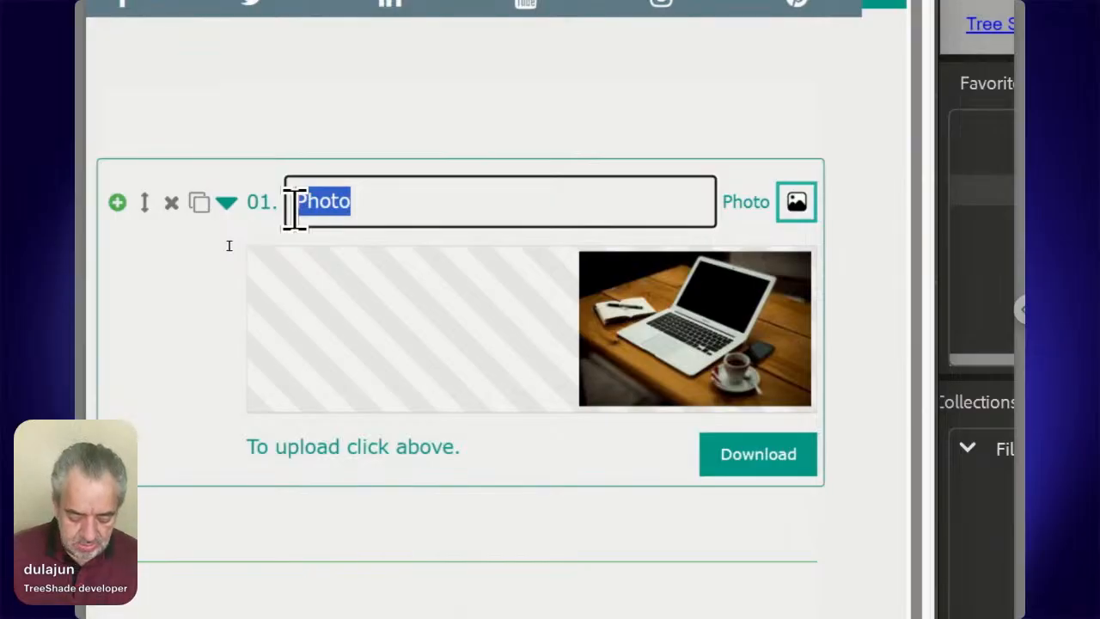
pyautogui.press('BackSpace')
pyautogui.write('Laptop')
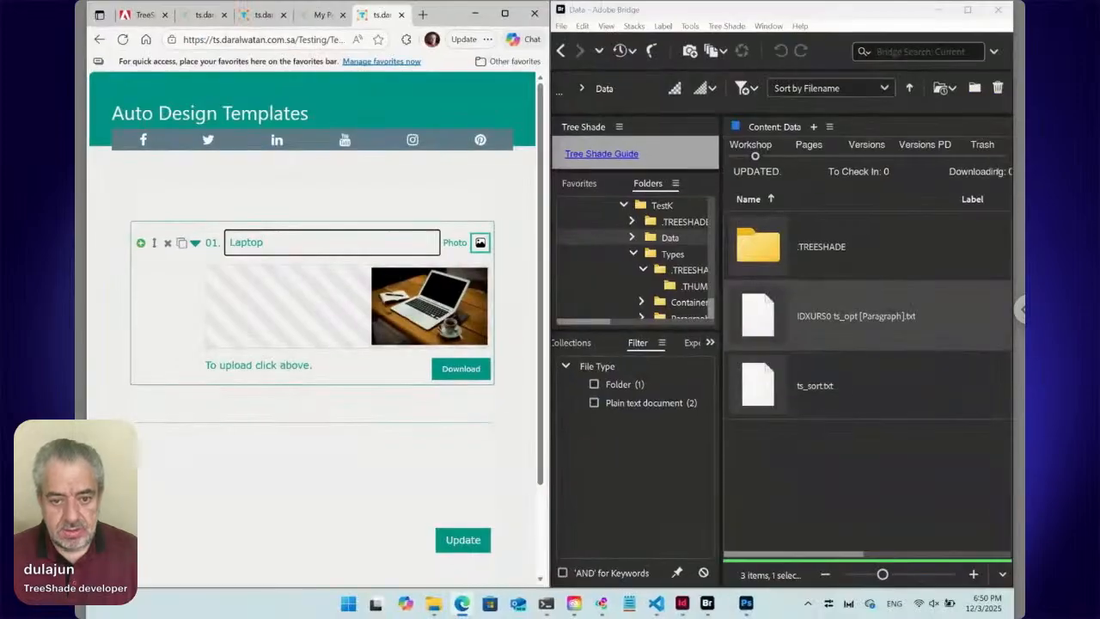
pyautogui.click(459, 541)
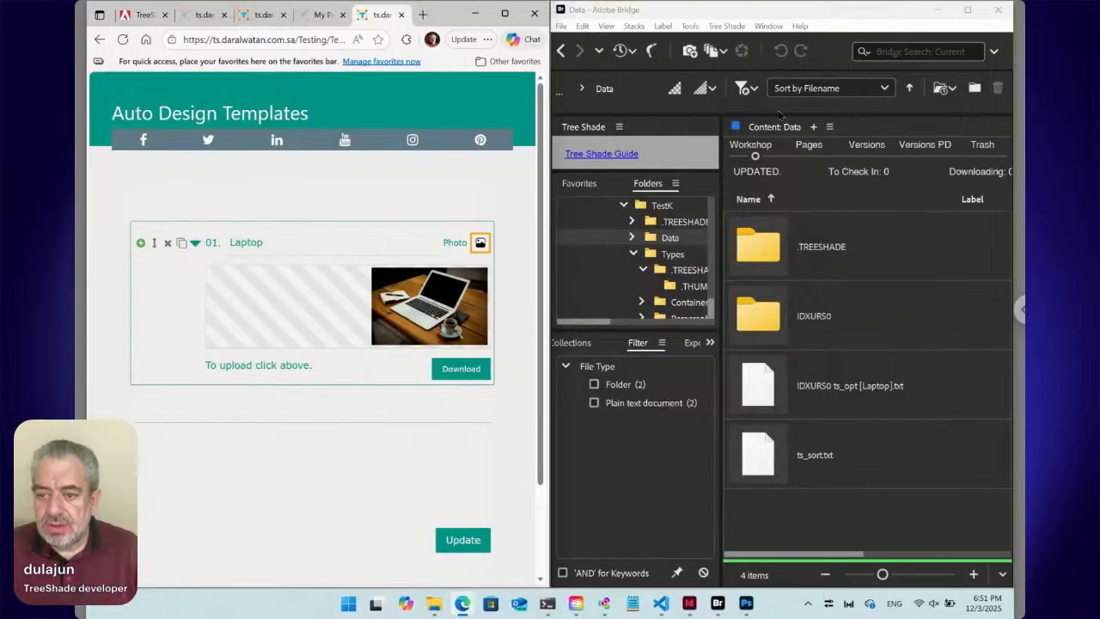
# Step: In Adobe Bridge, go back to TestK and open the Container folder inside Types
pyautogui.click(562, 51)
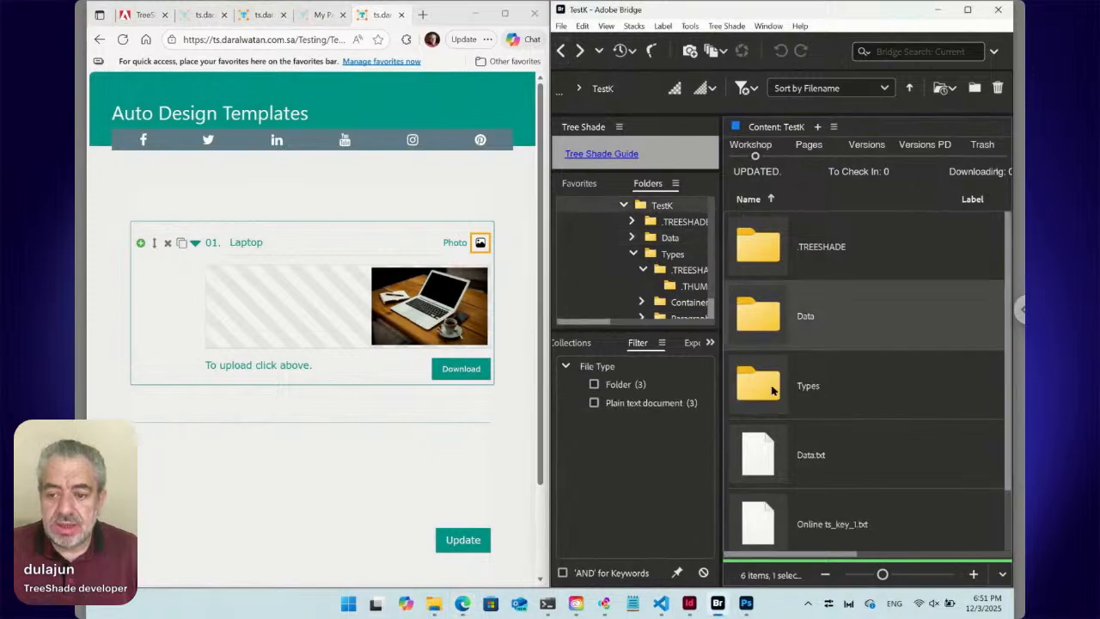
pyautogui.doubleClick(804, 388)
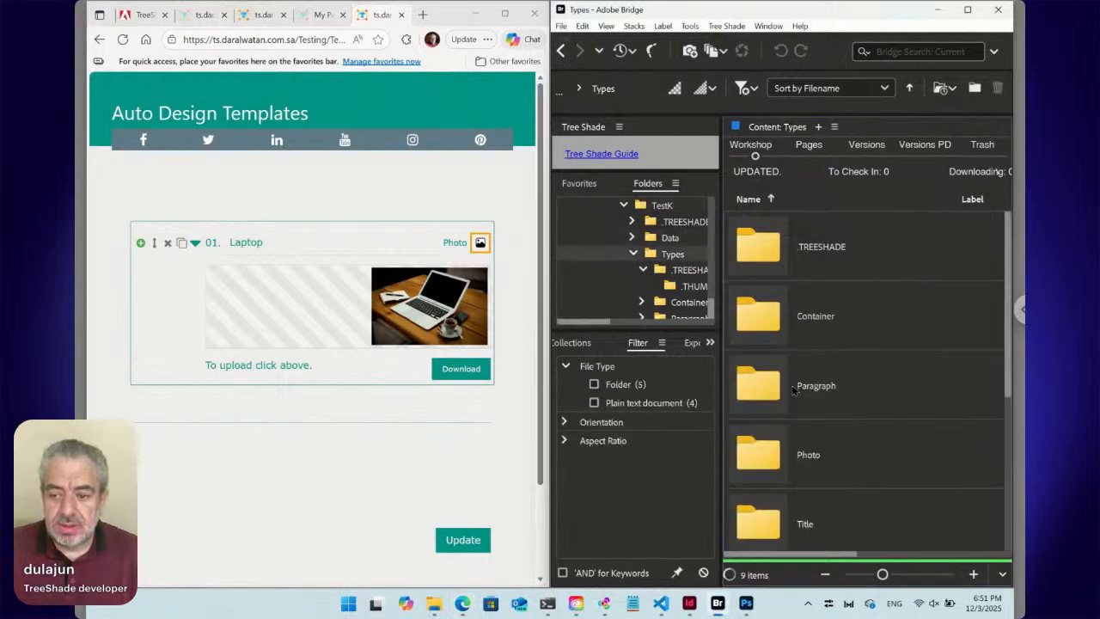
pyautogui.doubleClick(771, 322)
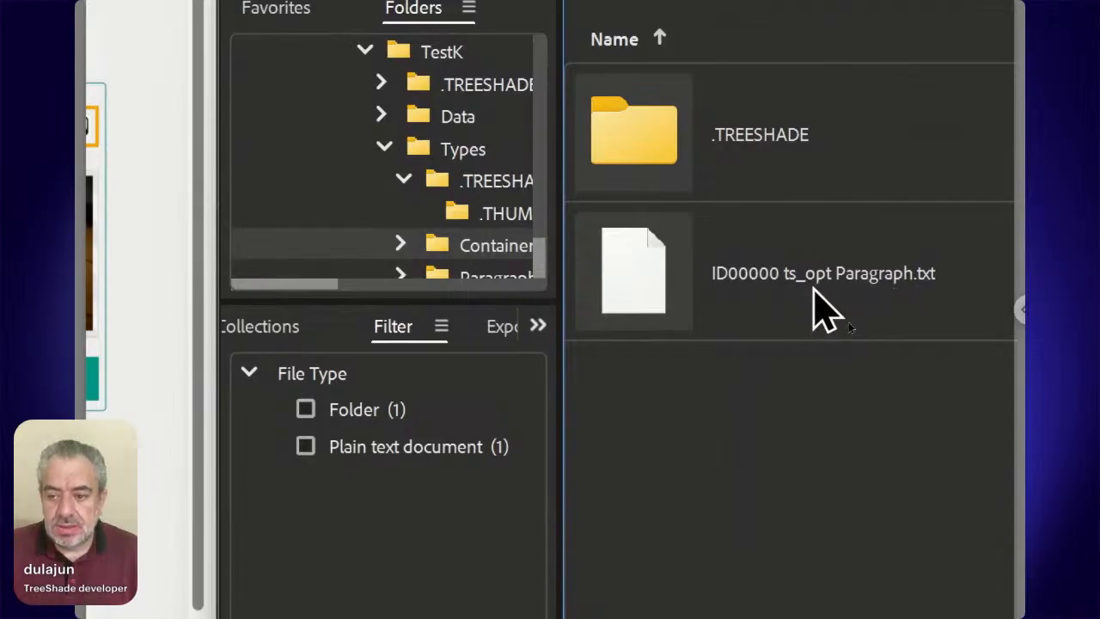
# Step: Rename the text file in the Container folder as "ID00000 ts_opt [Paragraph].txt"
pyautogui.click(814, 291)
pyautogui.click(849, 291)
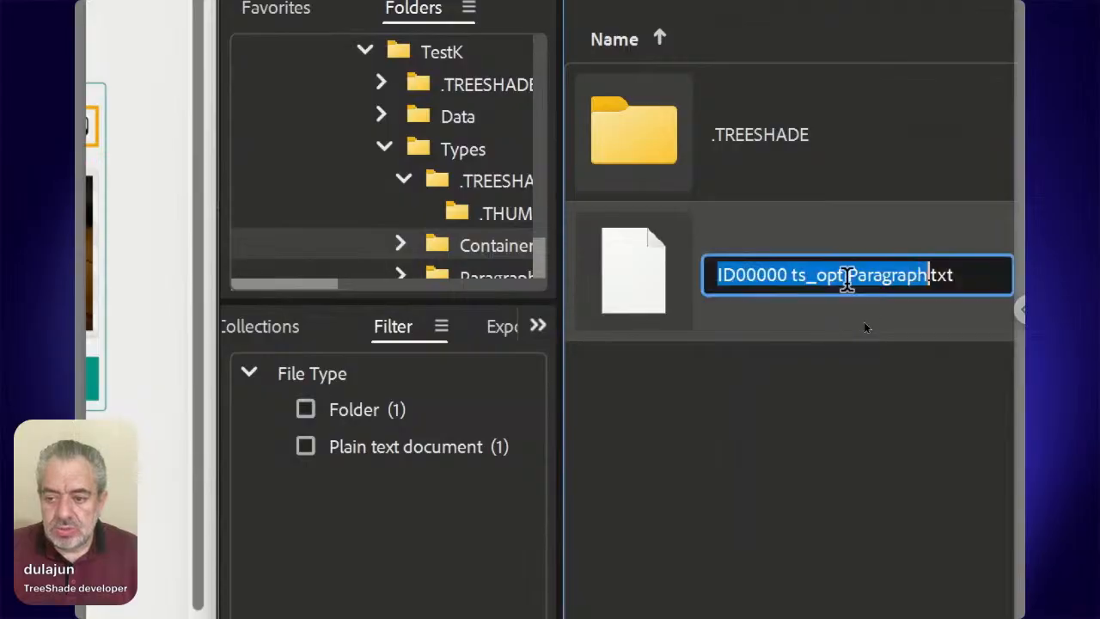
pyautogui.press('Right')
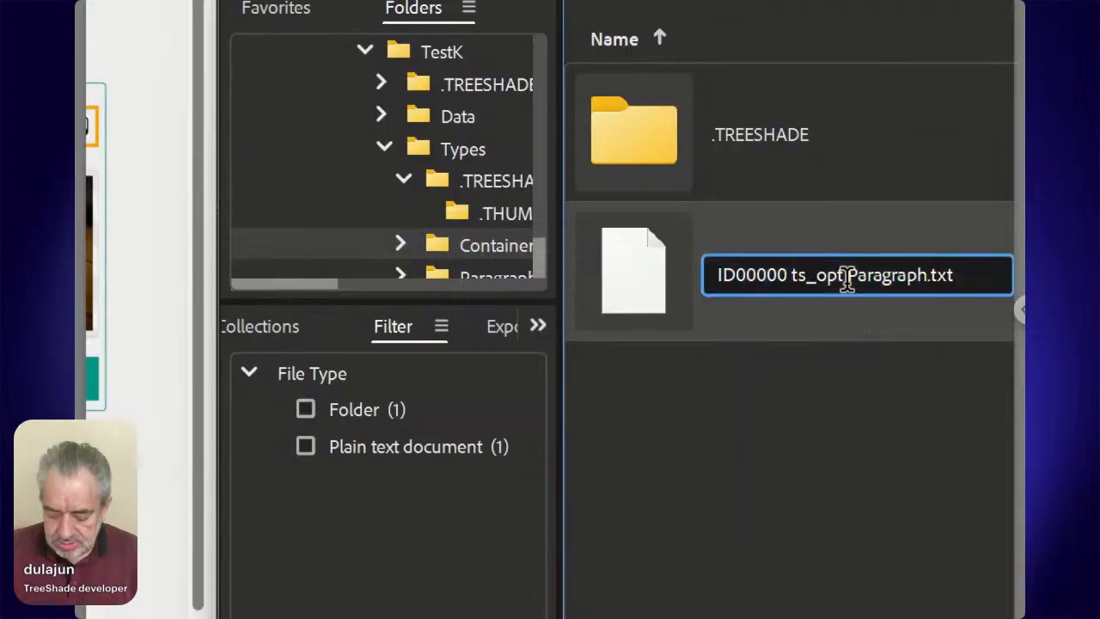
pyautogui.press('Left')
pyautogui.press('Left')
pyautogui.press('Left')
pyautogui.press('Left')
pyautogui.press('Left')
pyautogui.press('Left')
pyautogui.press('Left')
pyautogui.press('Left')
pyautogui.press('Left')
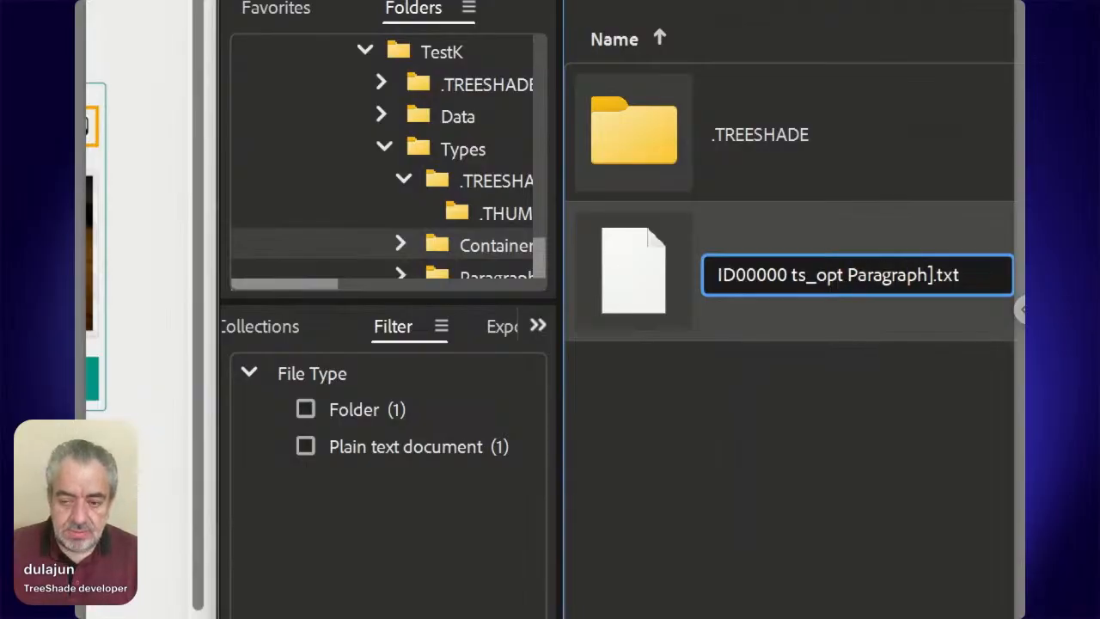
pyautogui.write('[')
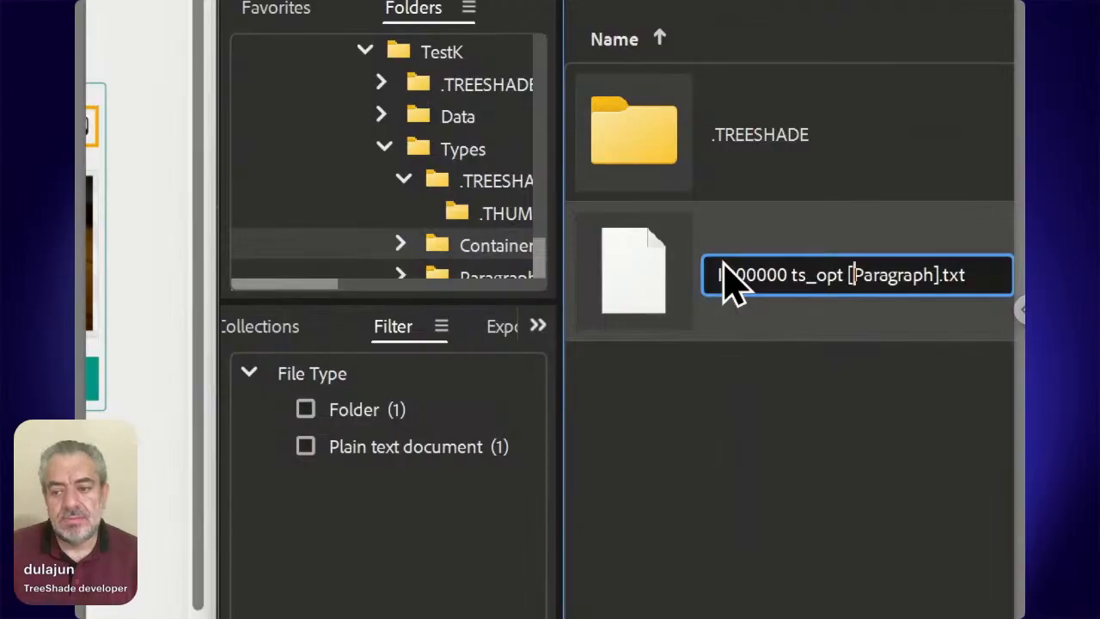
pyautogui.press('Return')
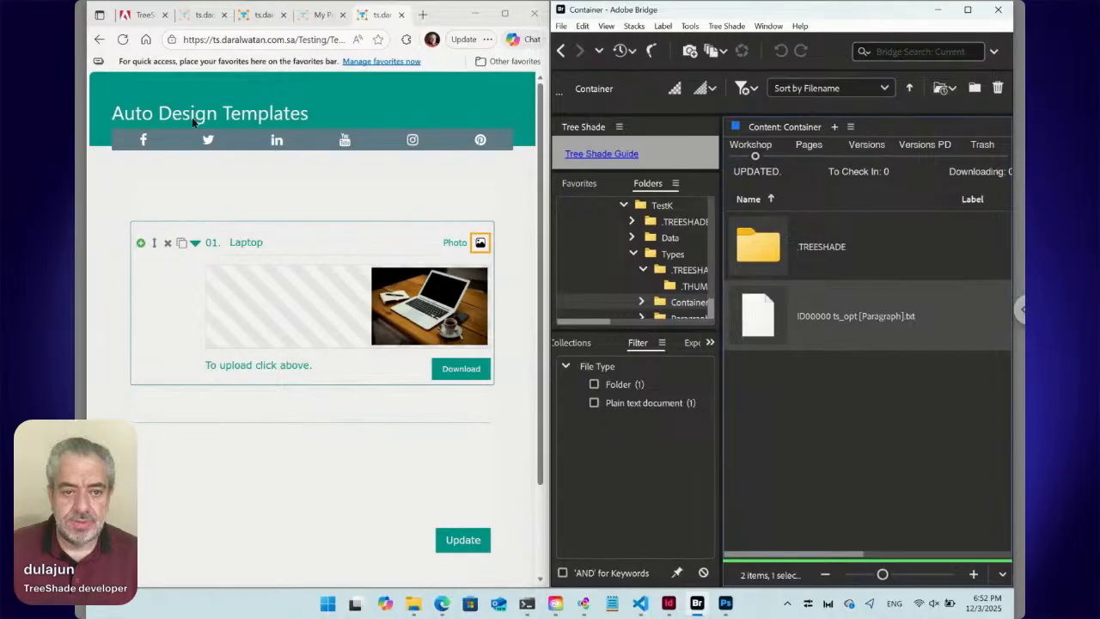
# Step: In the browser, reload the templates page and switch the Laptop block's type to Title
pyautogui.click(124, 40)
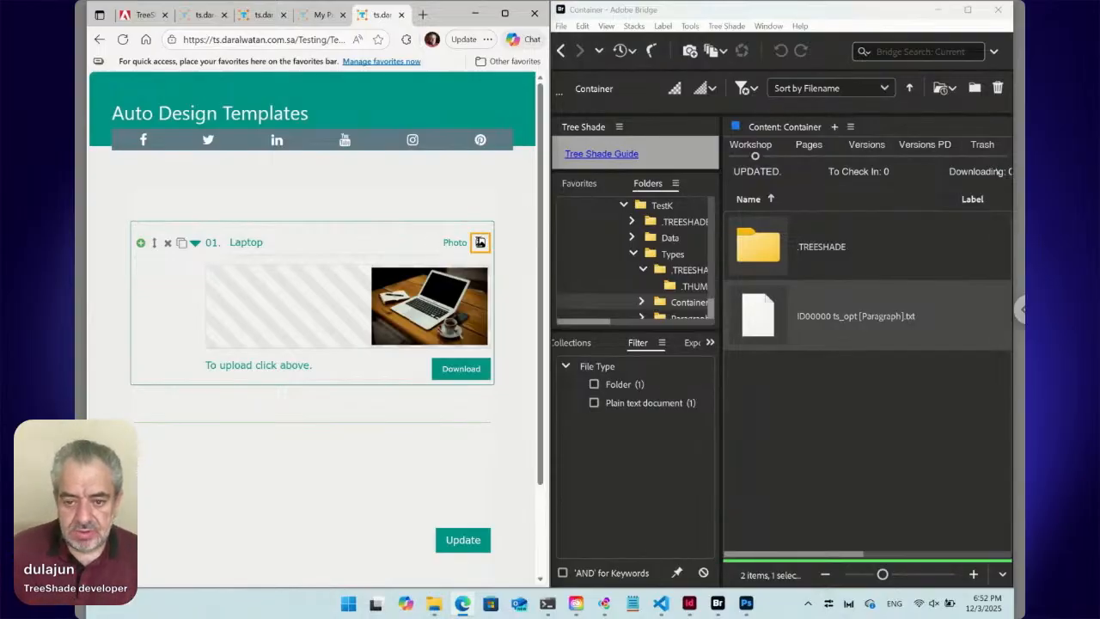
pyautogui.click(474, 242)
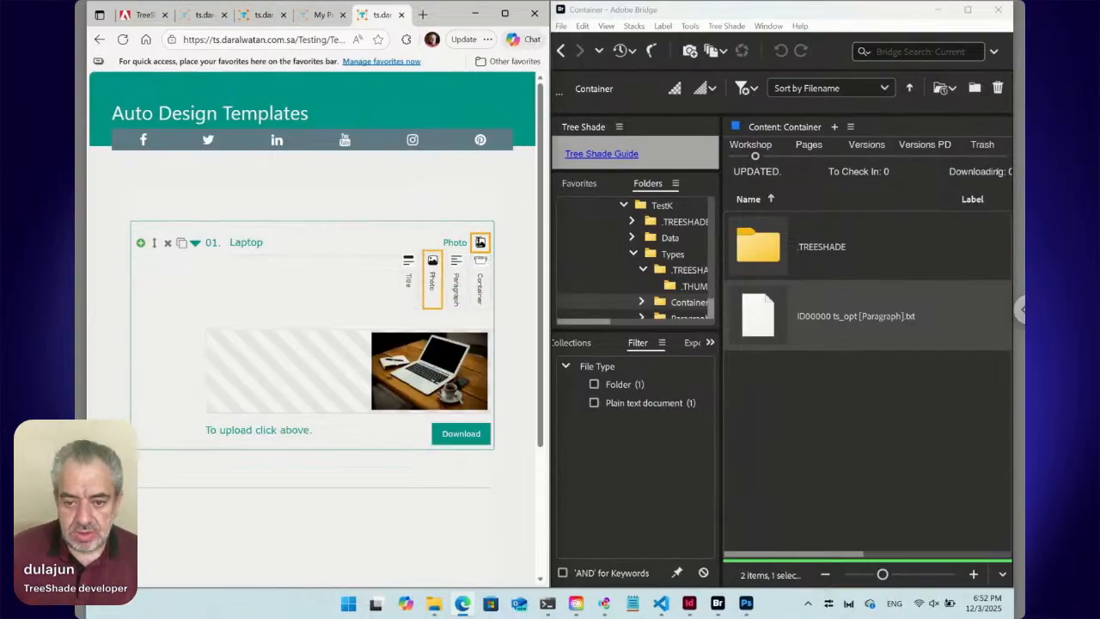
pyautogui.click(408, 288)
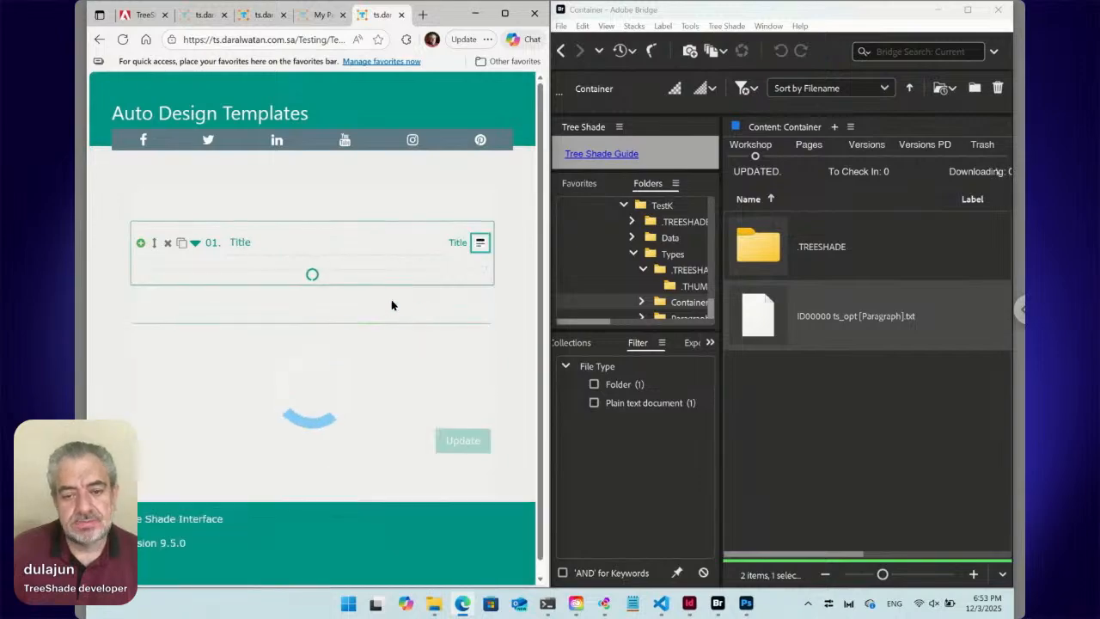
# Step: Rename the first block's label as "Furniture", correcting the spelling with the suggested word
pyautogui.click(259, 241)
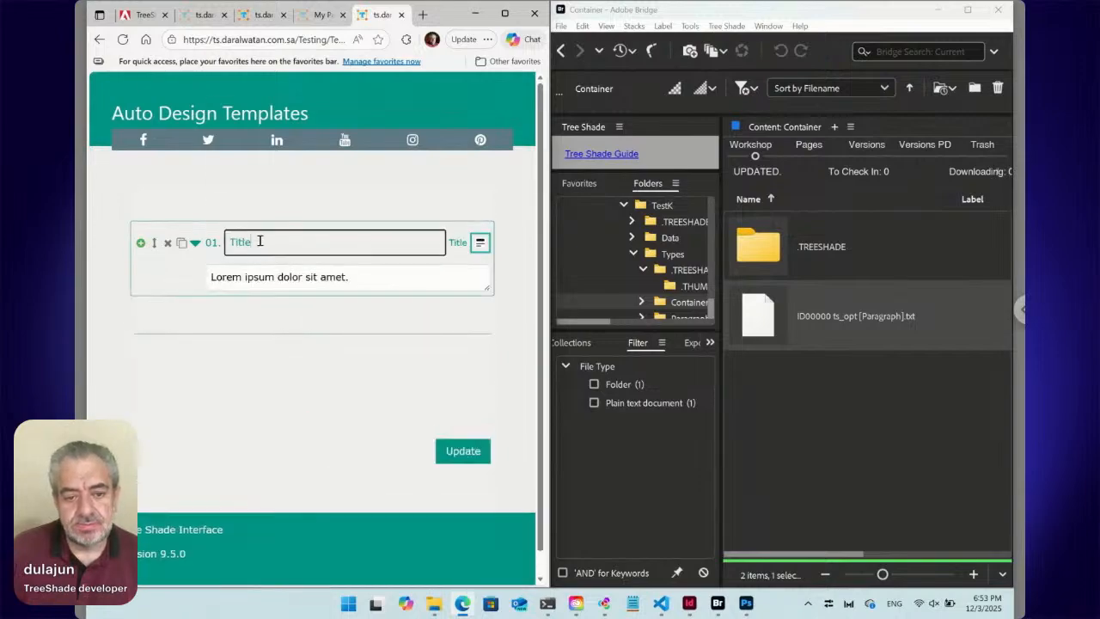
pyautogui.doubleClick(259, 242)
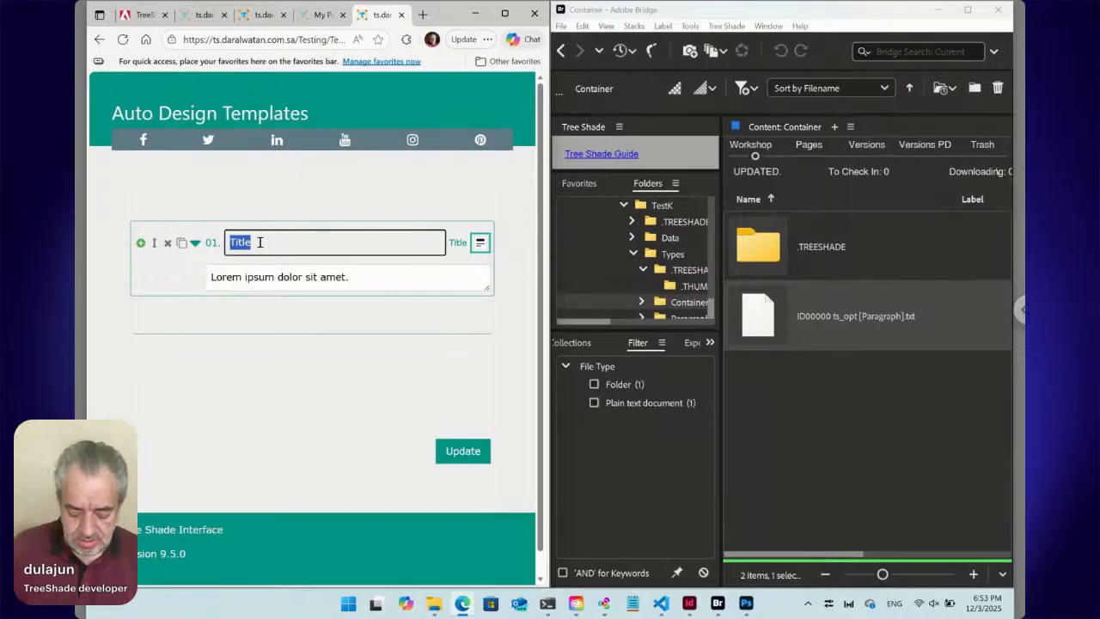
pyautogui.write('Furn')
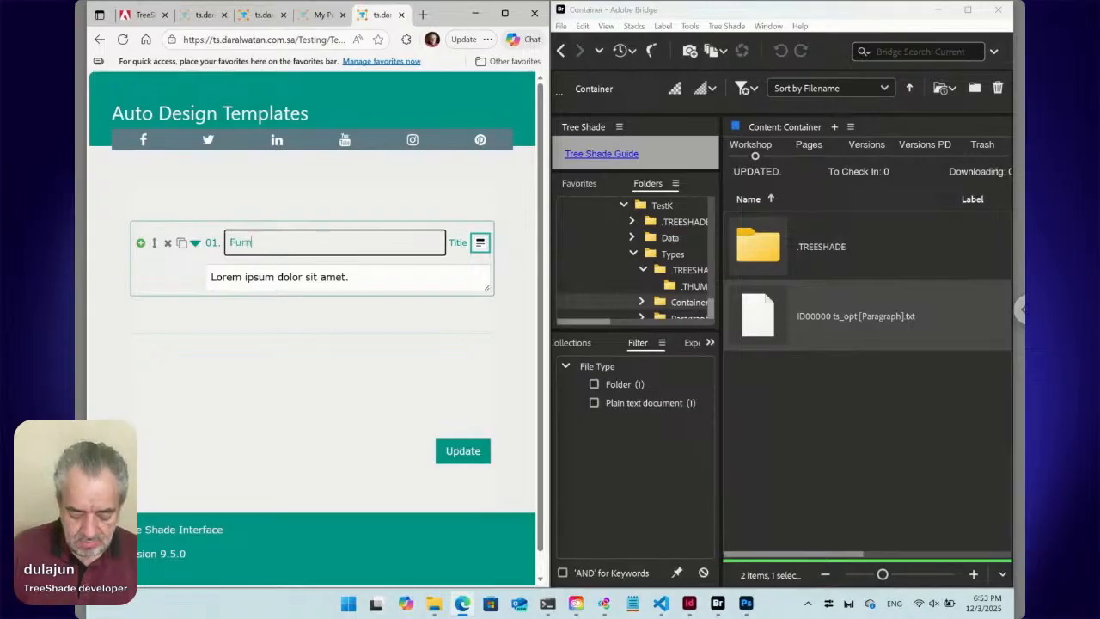
pyautogui.write('ature')
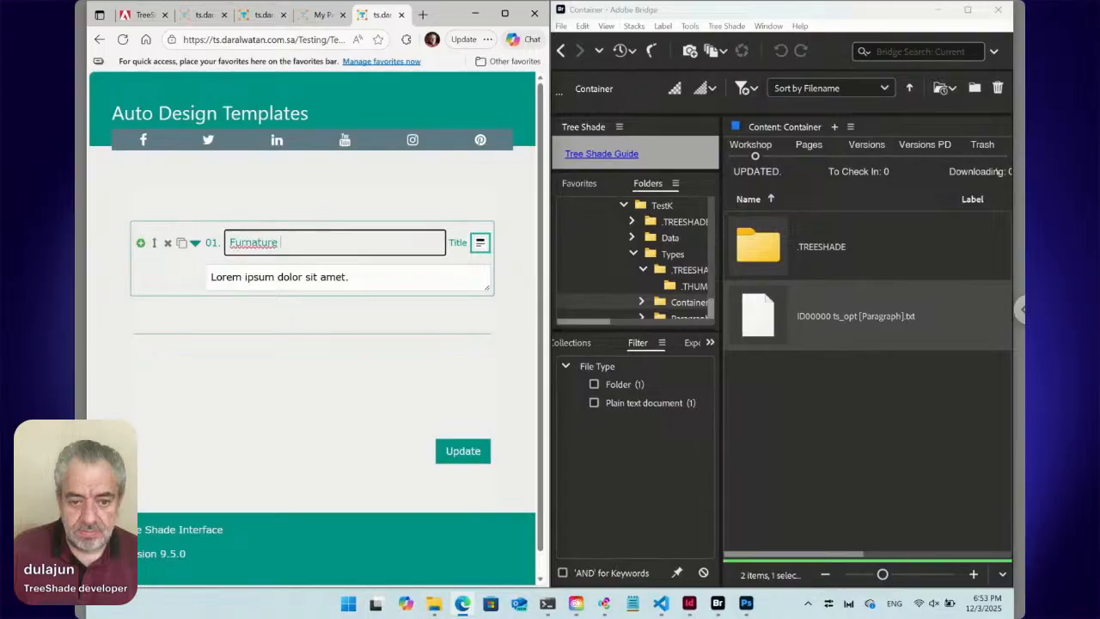
pyautogui.hotkey('shift', 'F10')
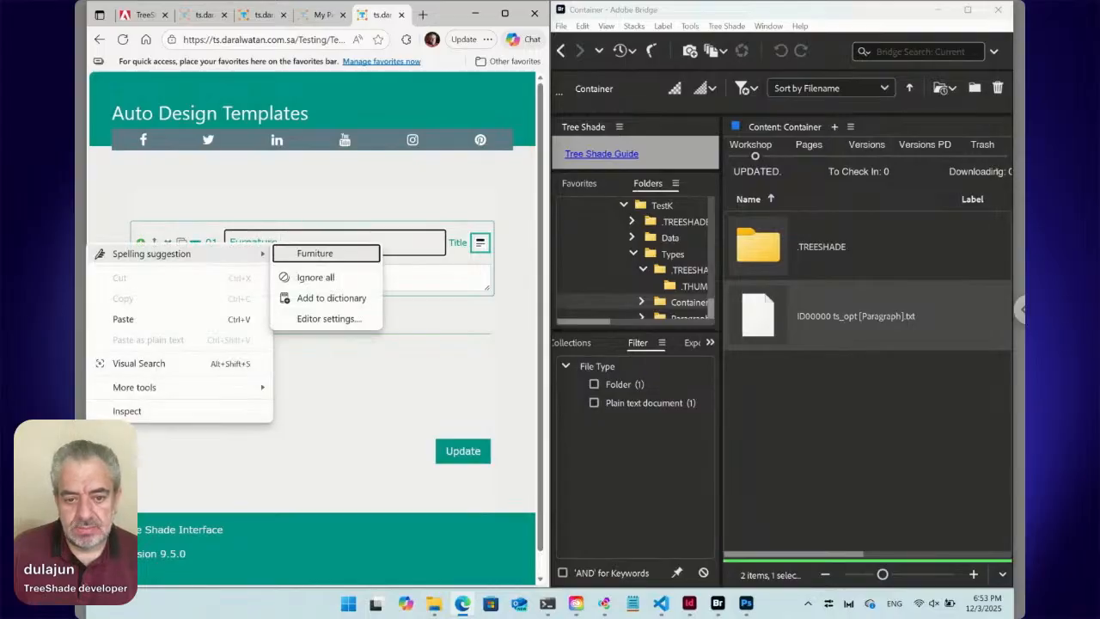
pyautogui.click(294, 255)
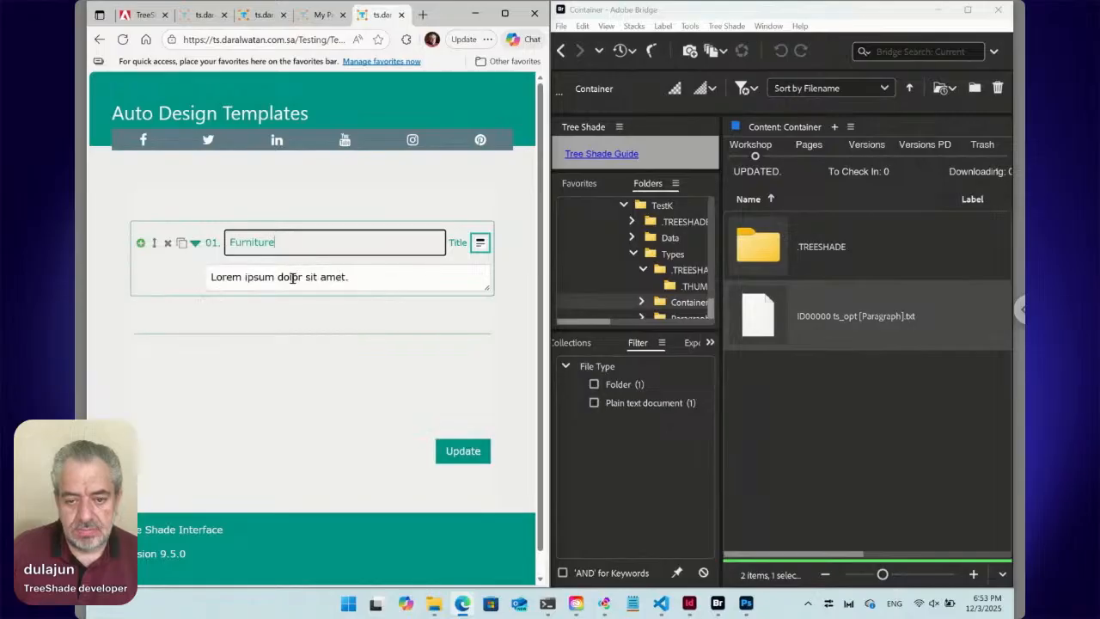
# Step: Replace the first block's placeholder text with "The summer collection"
pyautogui.click(292, 278)
pyautogui.hotkey('ctrl', 'a')
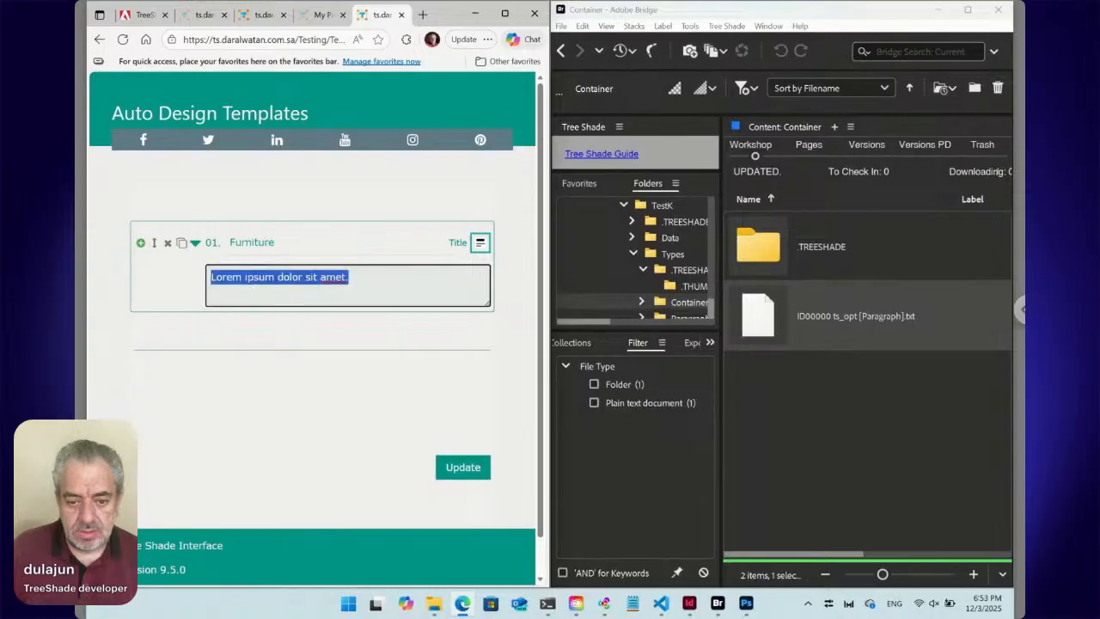
pyautogui.write('The summer ')
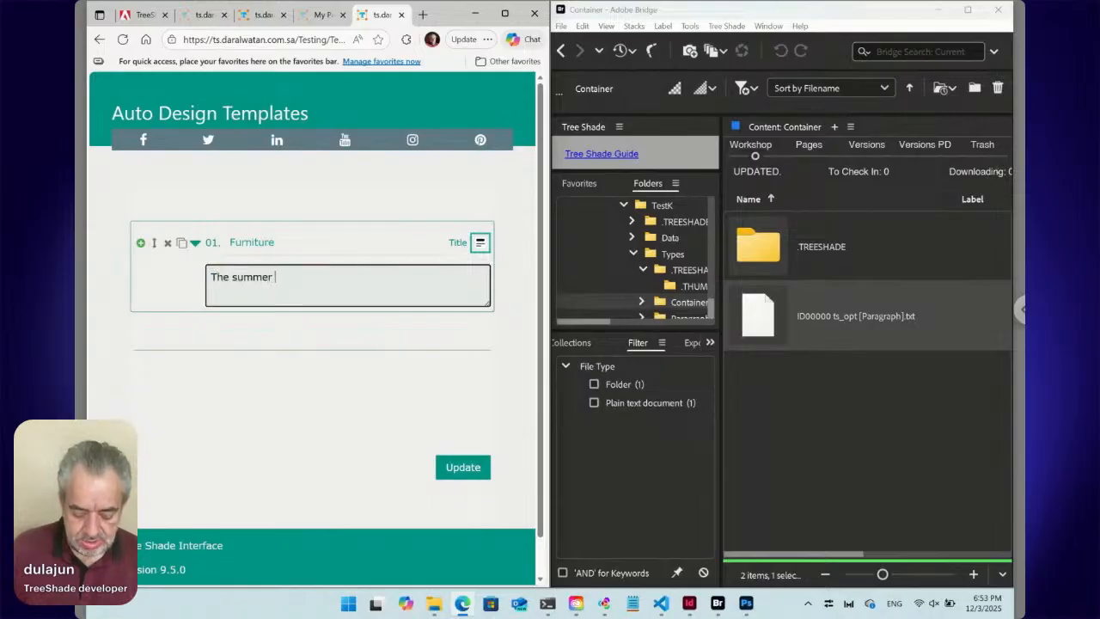
pyautogui.write('collection')
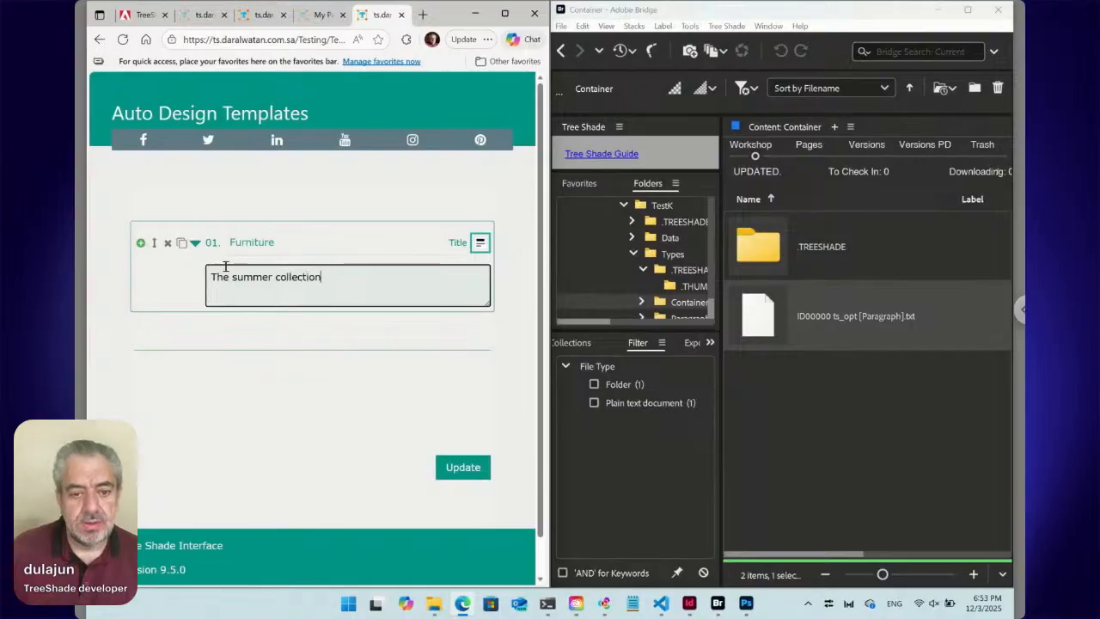
# Step: Add a second block below the Furniture block and switch its type to Paragraph
pyautogui.click(141, 243)
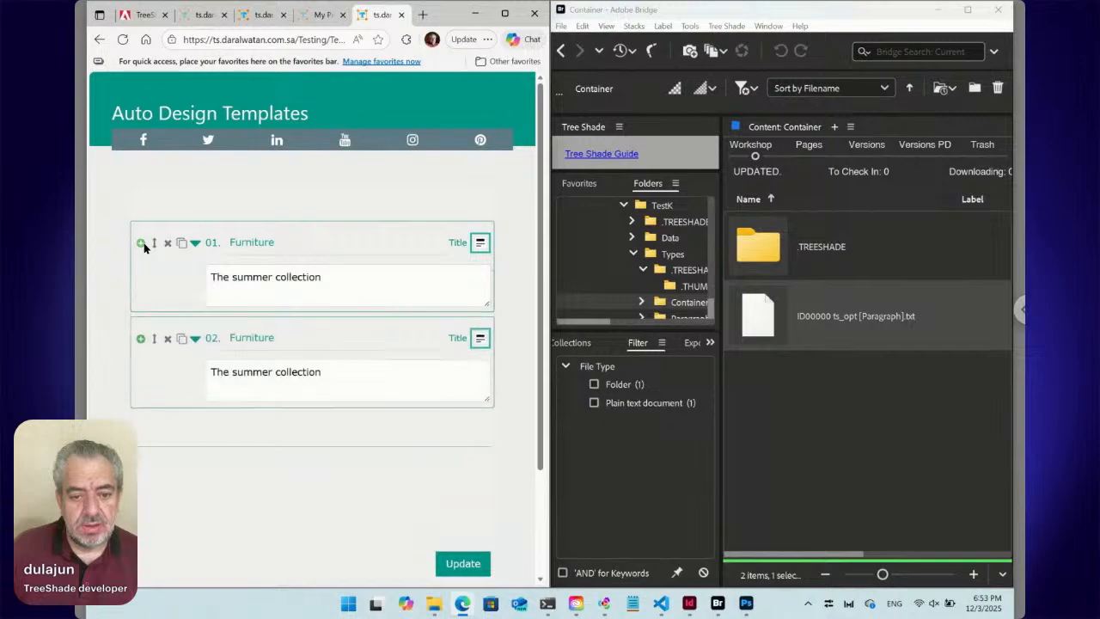
pyautogui.click(480, 339)
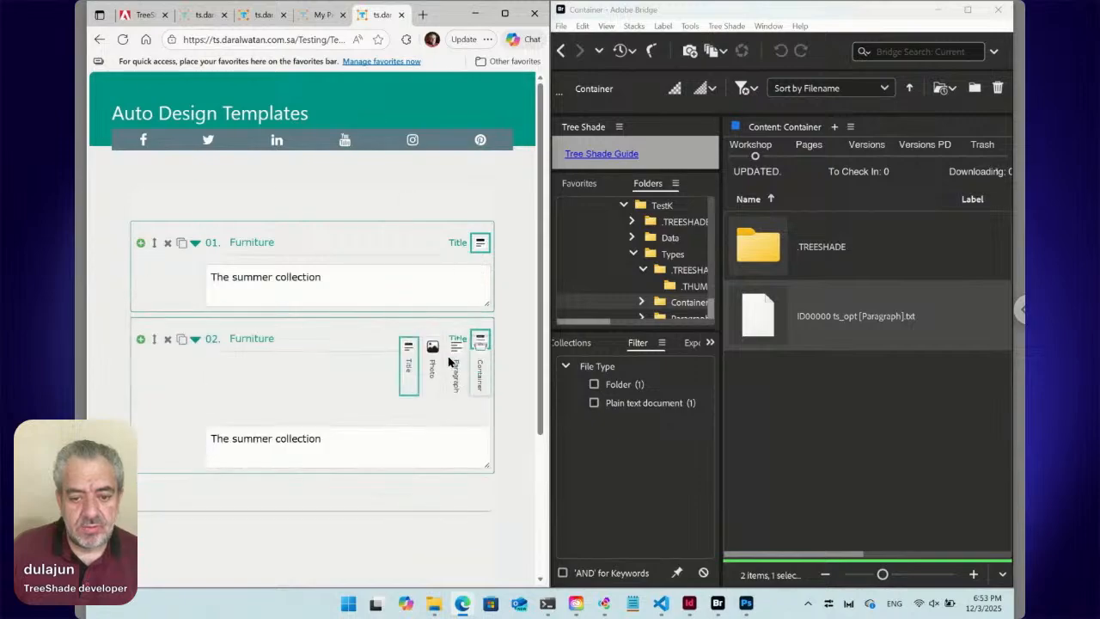
pyautogui.click(457, 383)
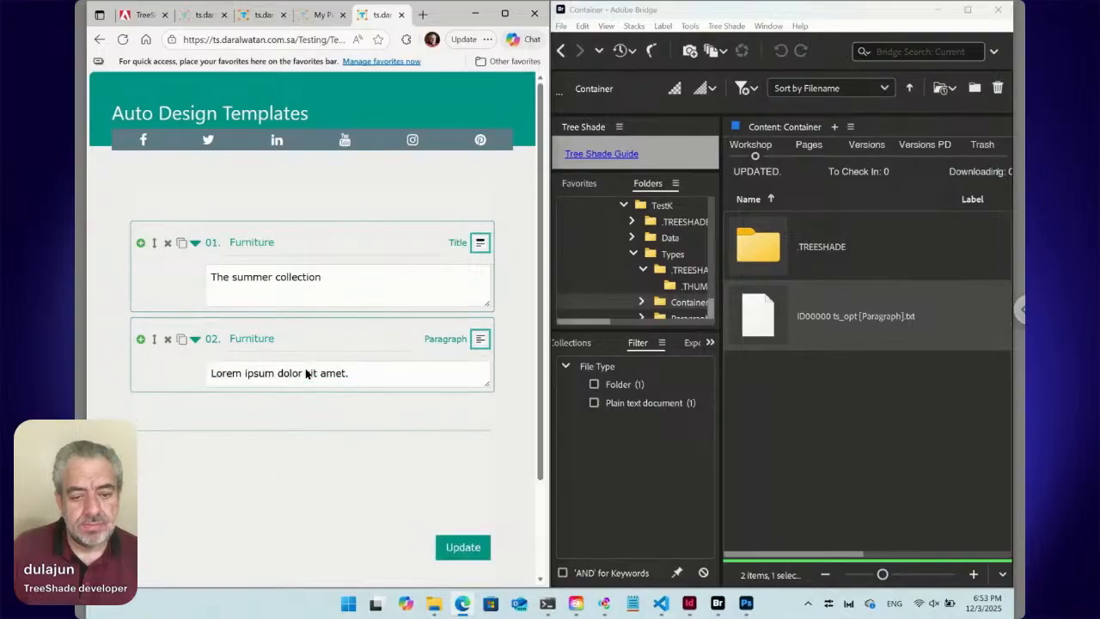
# Step: Try relabelling the second block, which is still named "Furniture", and remove that block
pyautogui.click(256, 341)
pyautogui.doubleClick(255, 339)
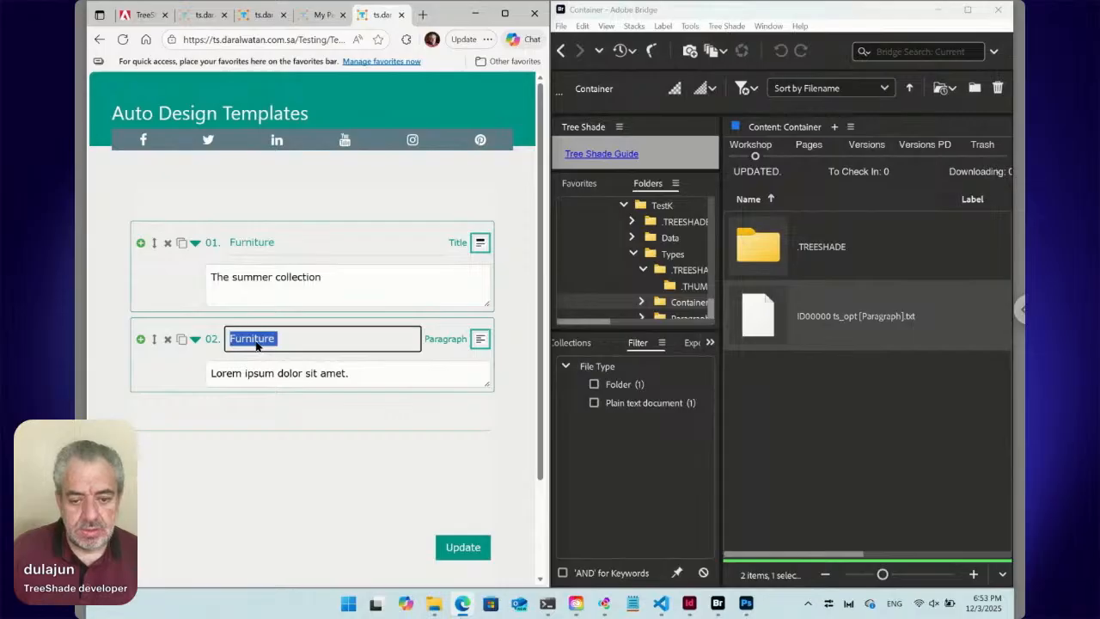
pyautogui.write('Pa')
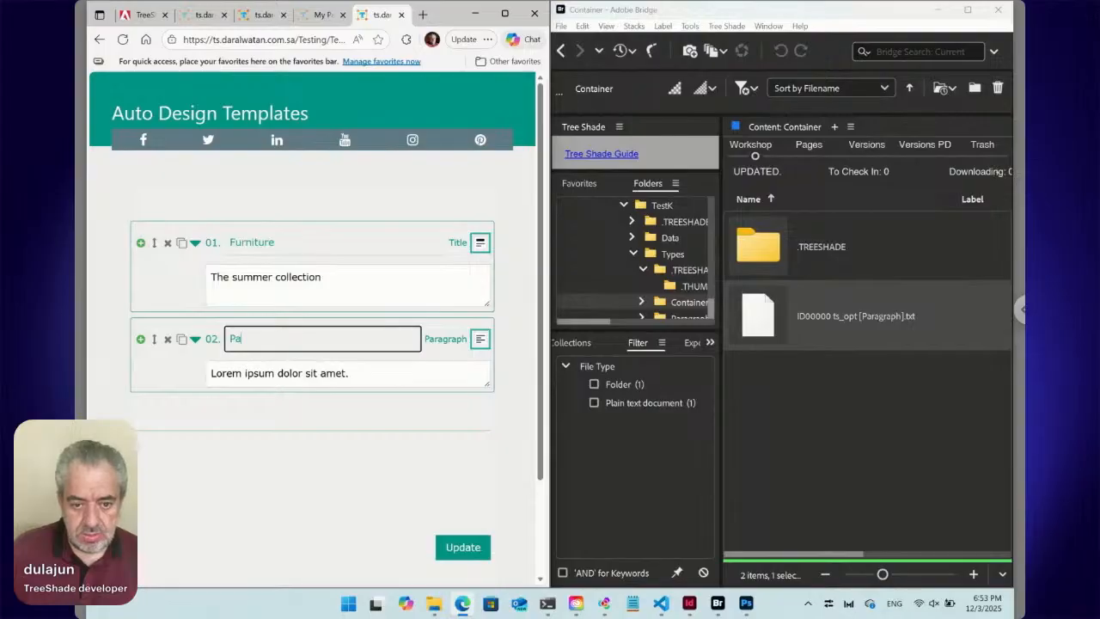
pyautogui.click(167, 338)
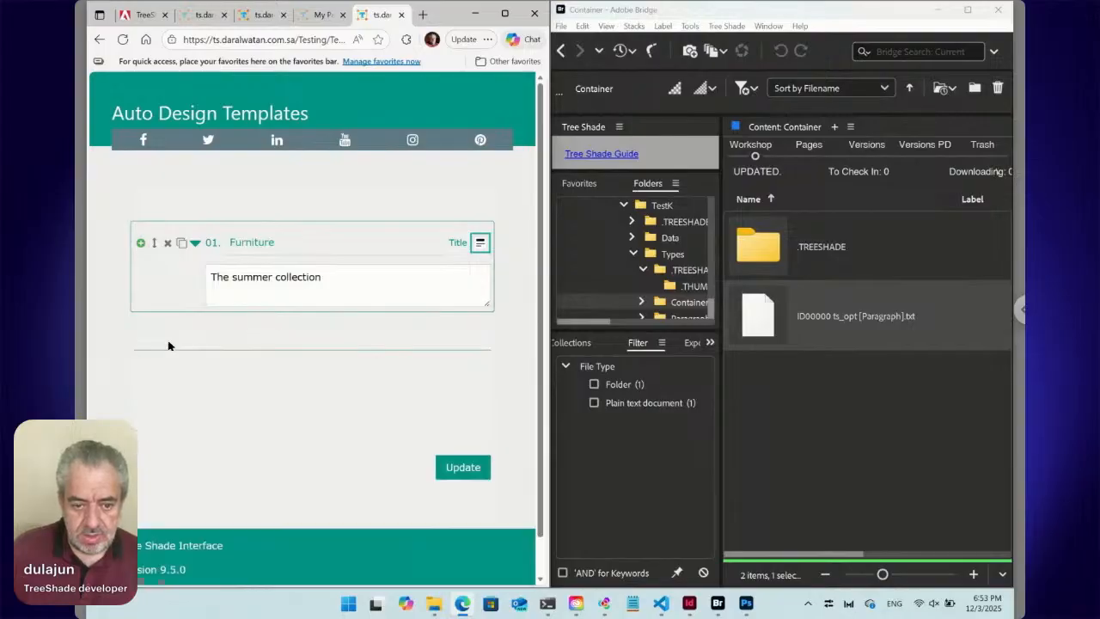
# Step: Relabel the first block as "Title" and add a Paragraph-type block below it
pyautogui.click(264, 244)
pyautogui.write('Title')
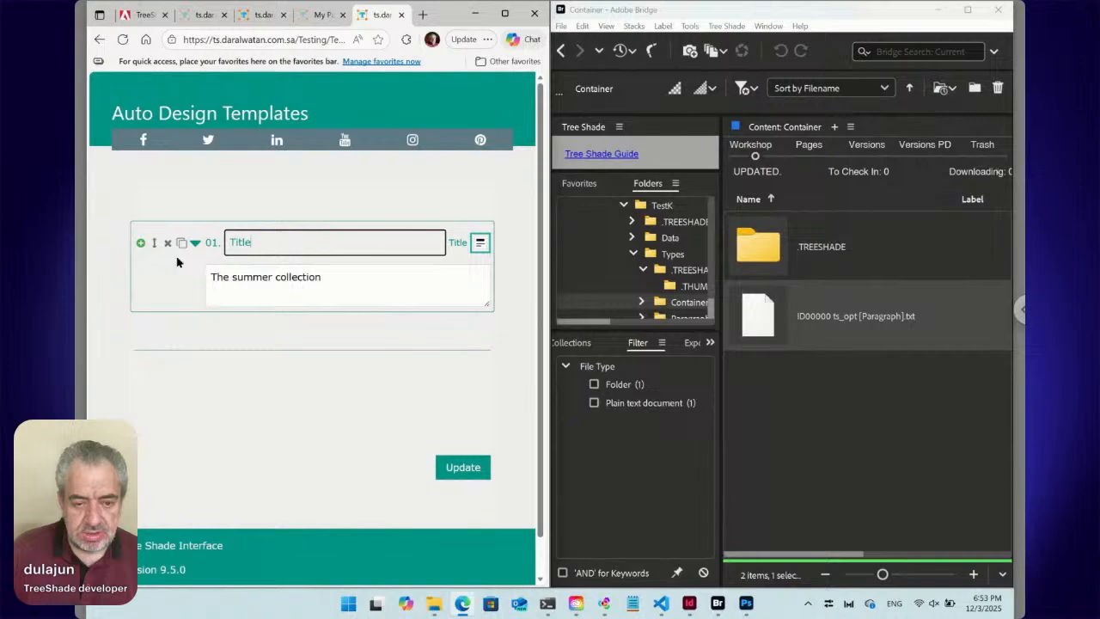
pyautogui.click(141, 244)
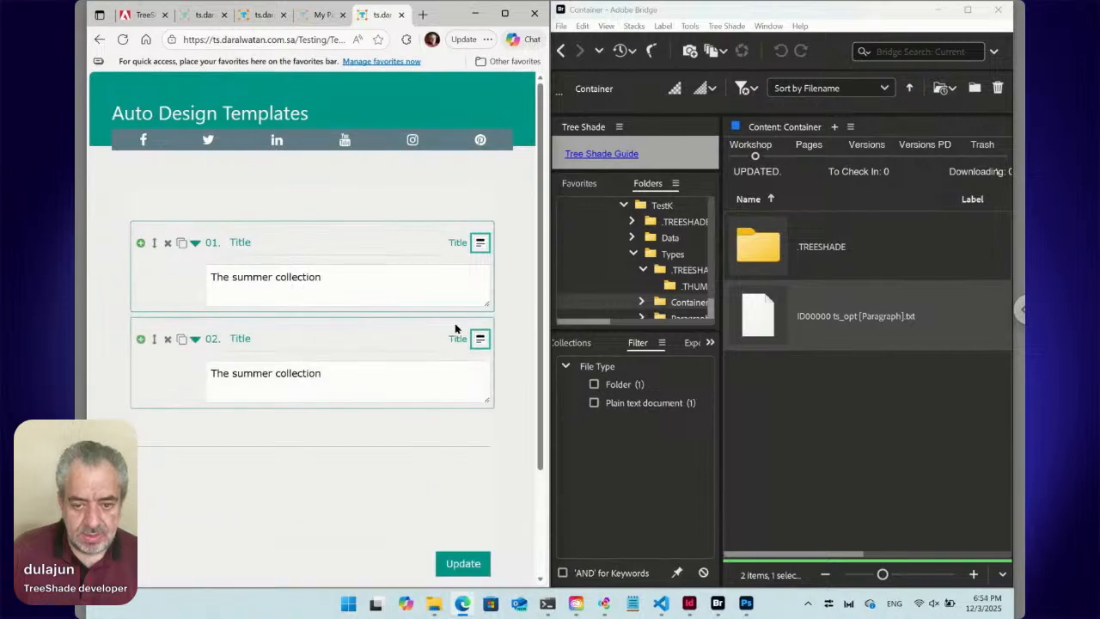
pyautogui.click(481, 340)
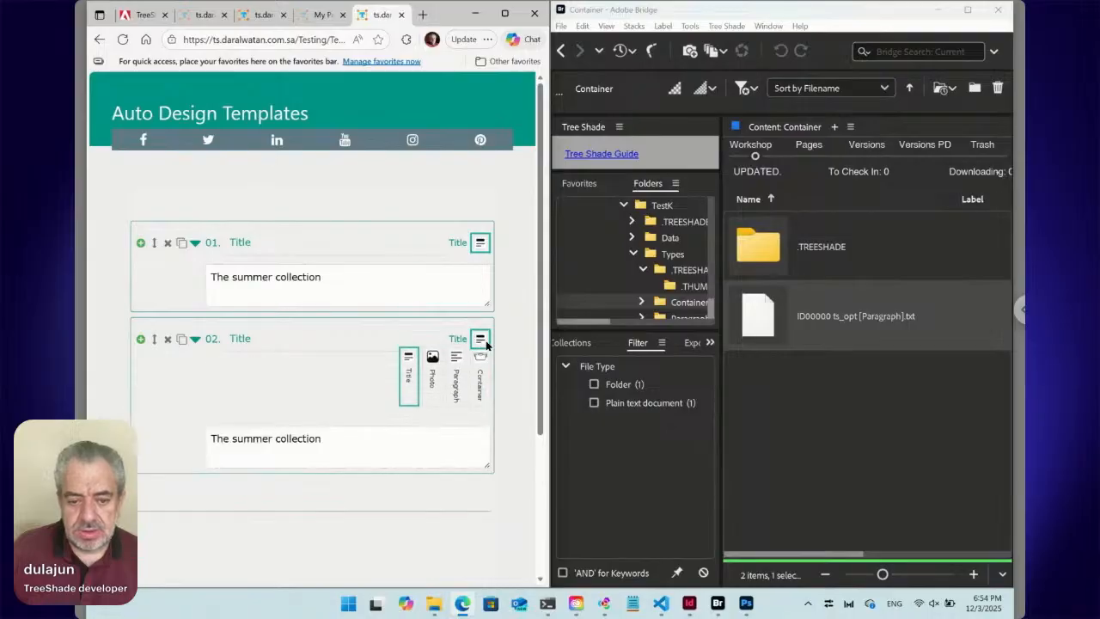
pyautogui.click(457, 388)
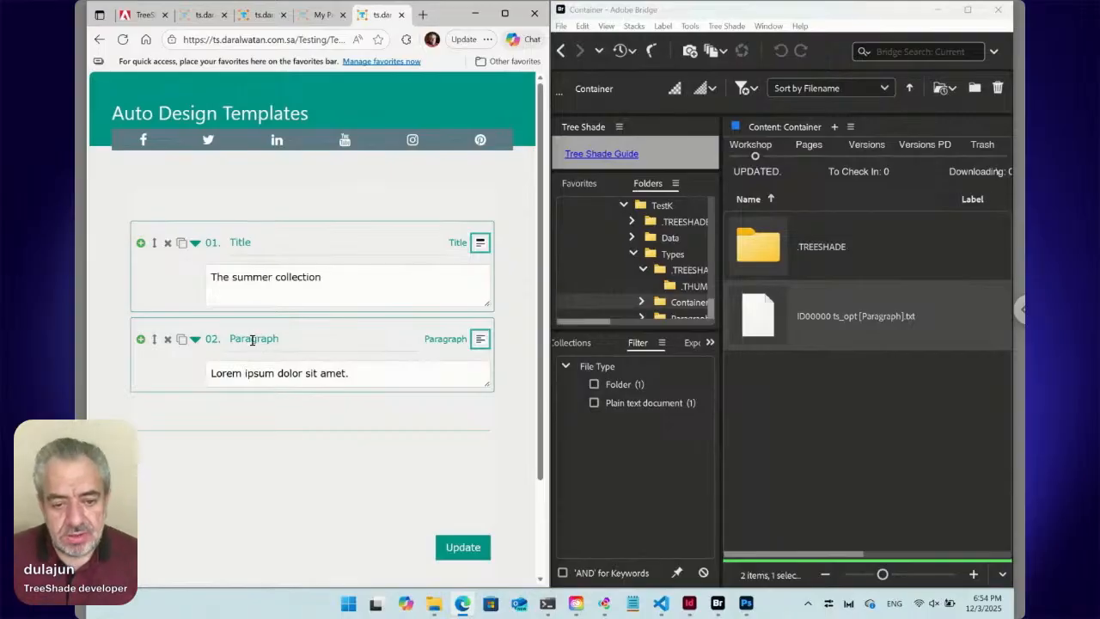
# Step: Shorten the second block's label to "Paragr"
pyautogui.click(259, 338)
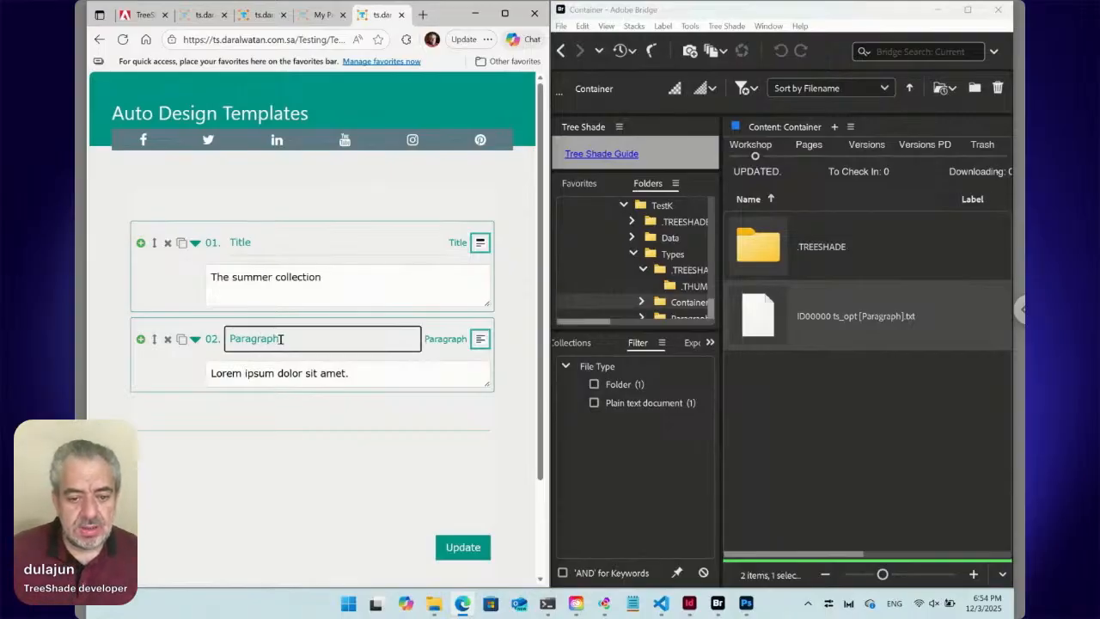
pyautogui.press('BackSpace')
pyautogui.press('BackSpace')
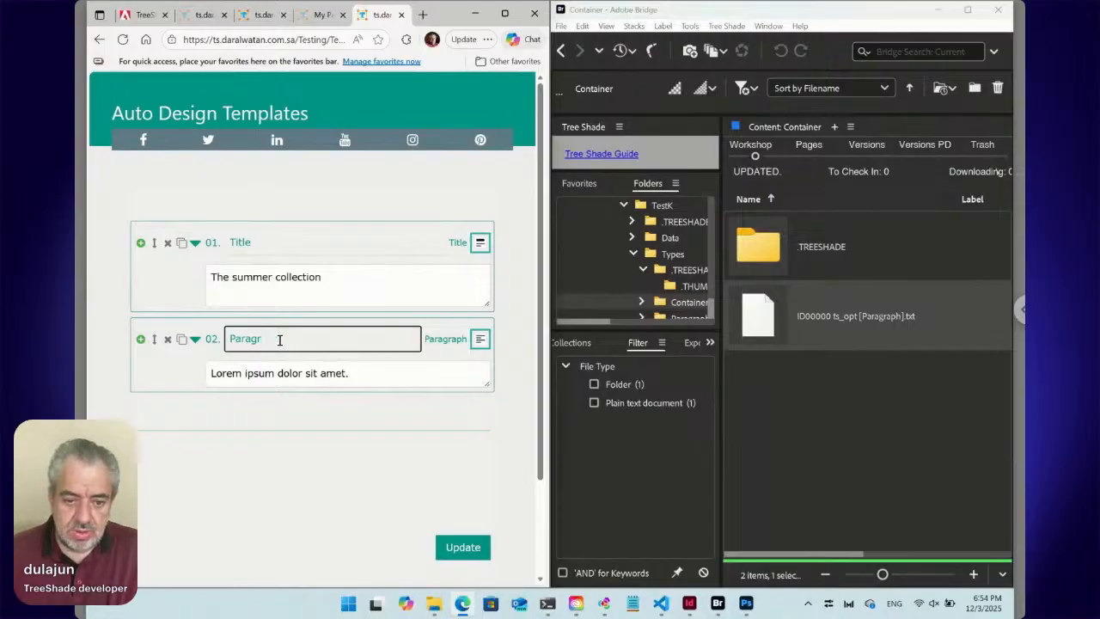
# Step: Try switching a newly added third block to the Title type, and remove that block
pyautogui.click(141, 340)
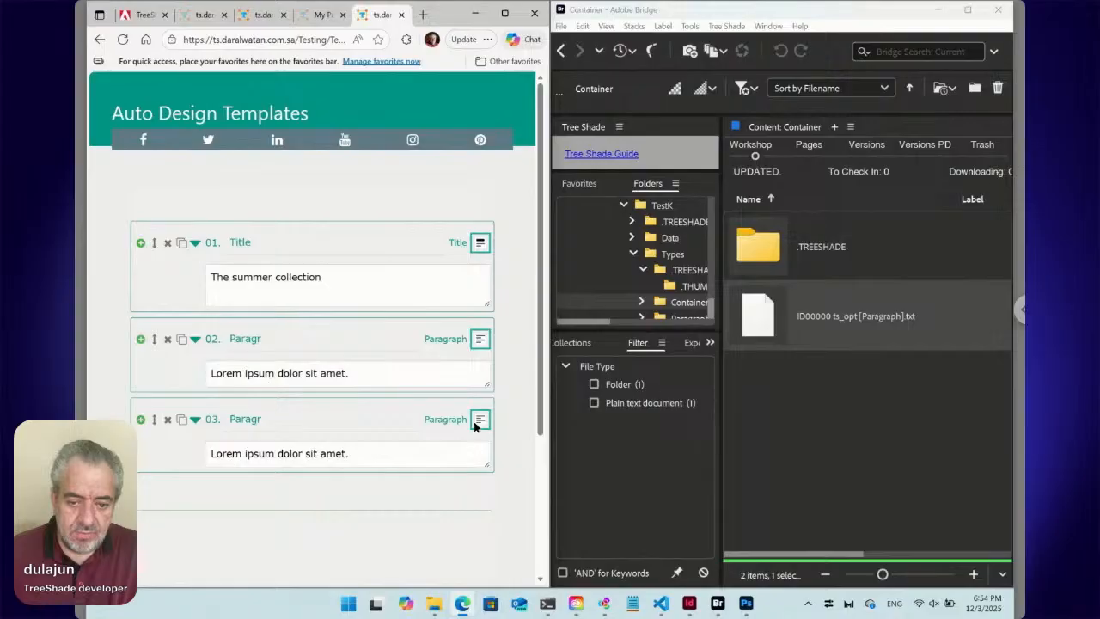
pyautogui.click(479, 420)
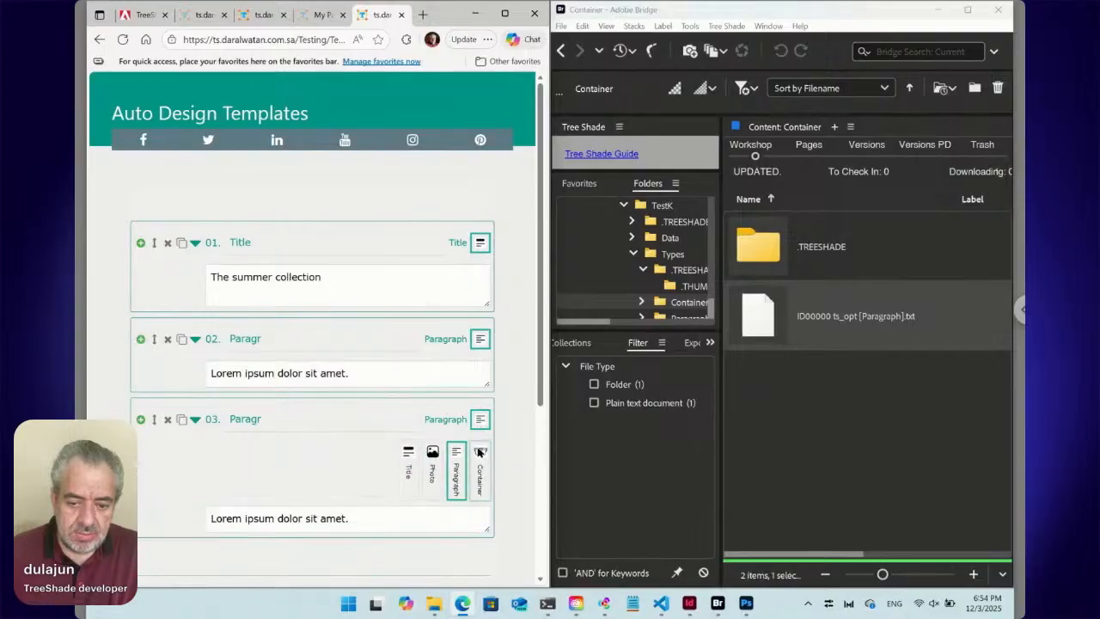
pyautogui.click(410, 459)
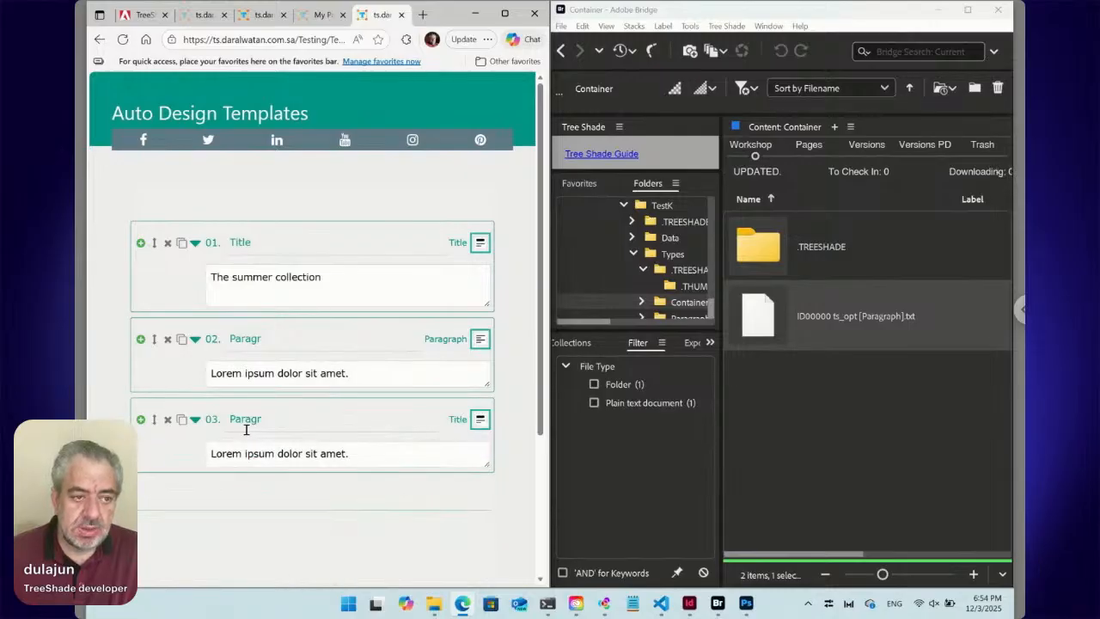
pyautogui.click(167, 419)
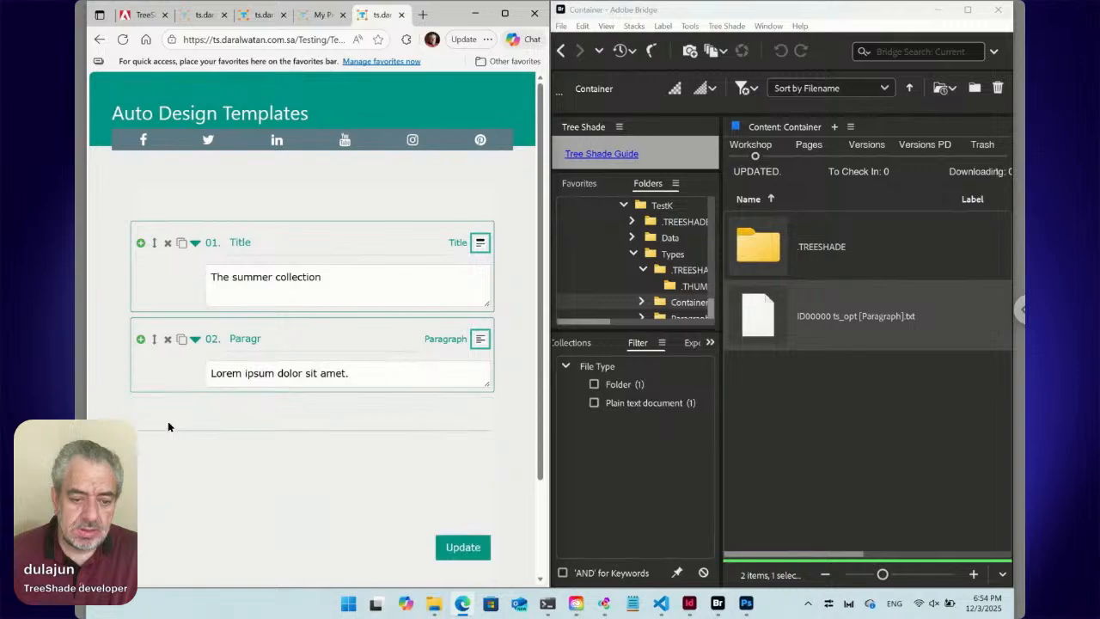
# Step: Complete the second block's label as "Paragraph" and select all of its placeholder text
pyautogui.click(300, 340)
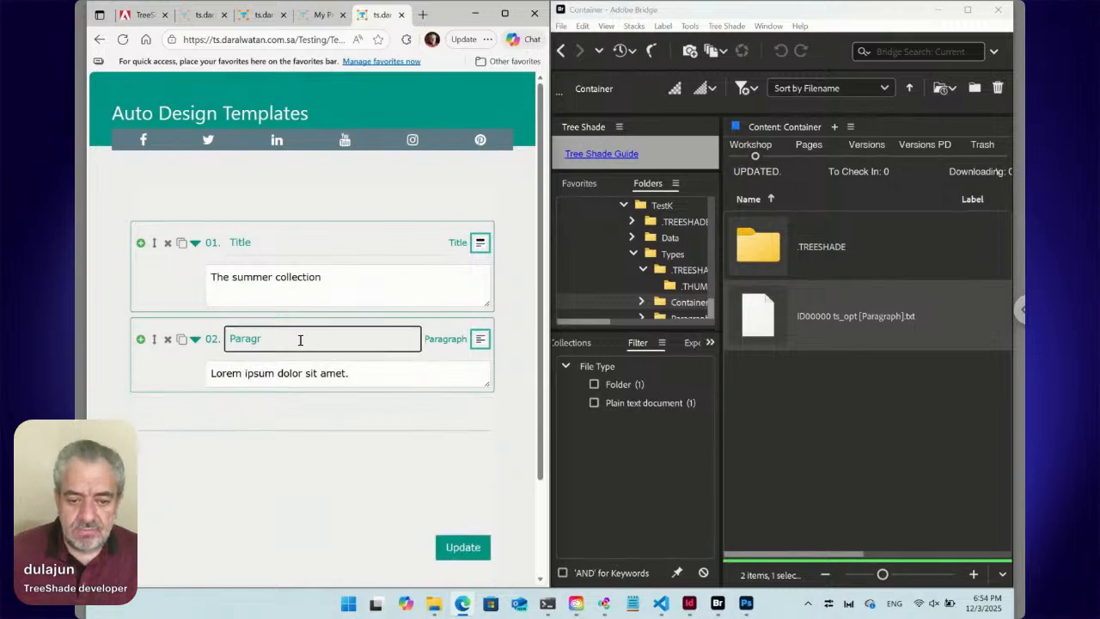
pyautogui.write('a')
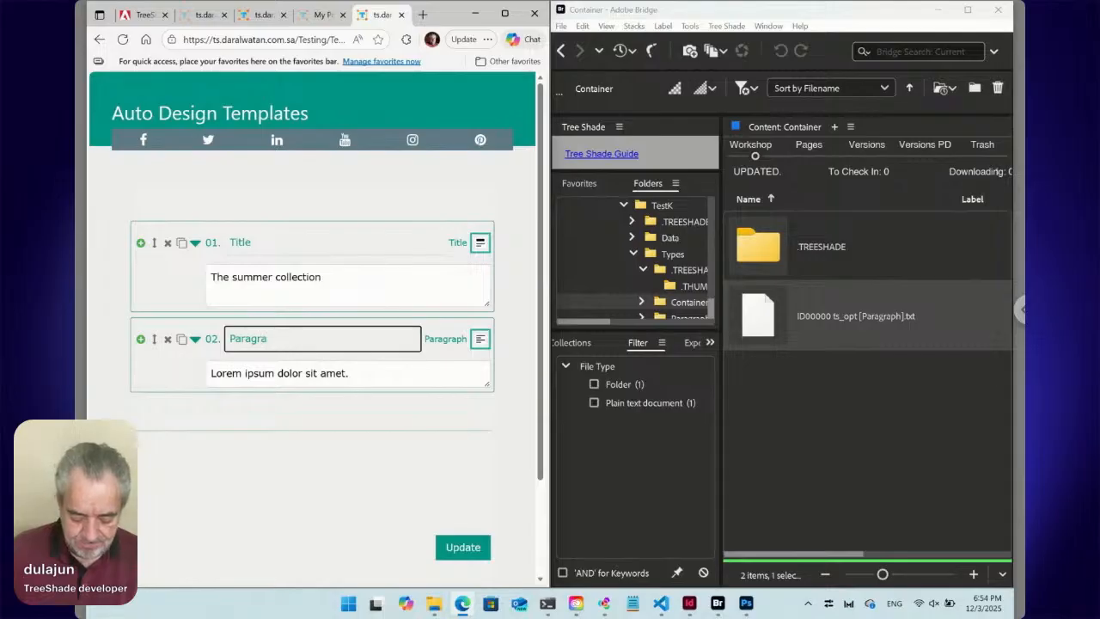
pyautogui.write('ph')
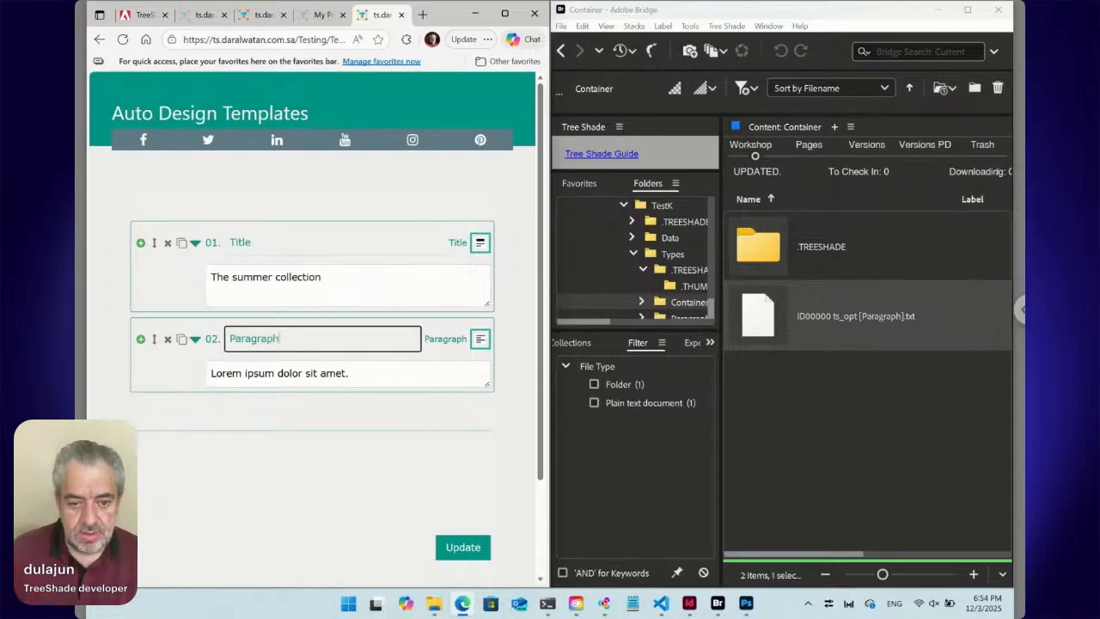
pyautogui.doubleClick(310, 373)
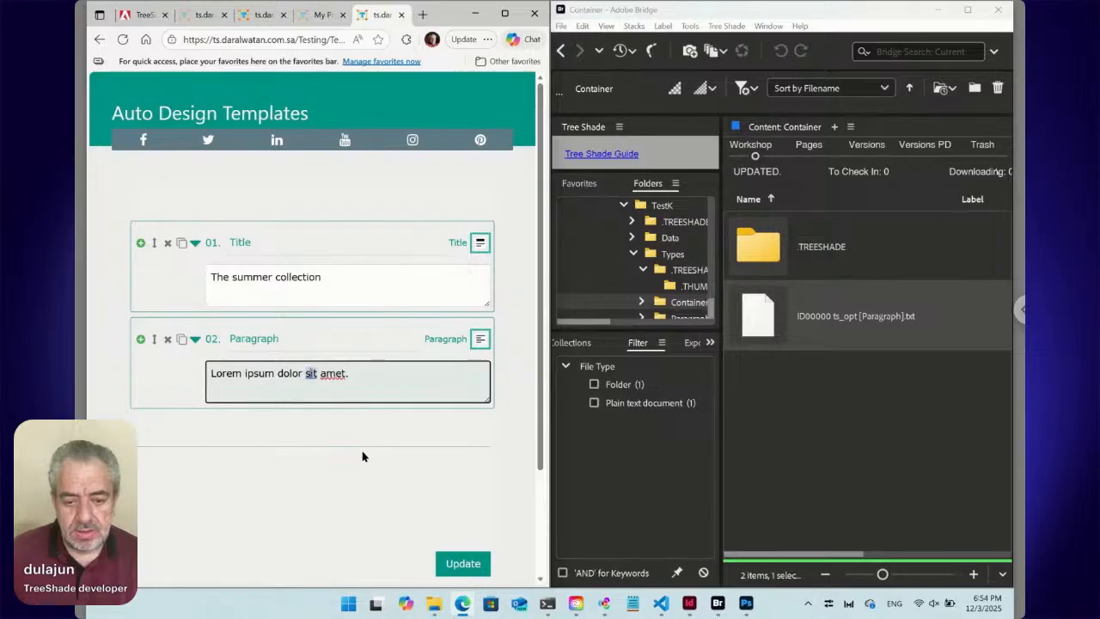
pyautogui.hotkey('ctrl', 'a')
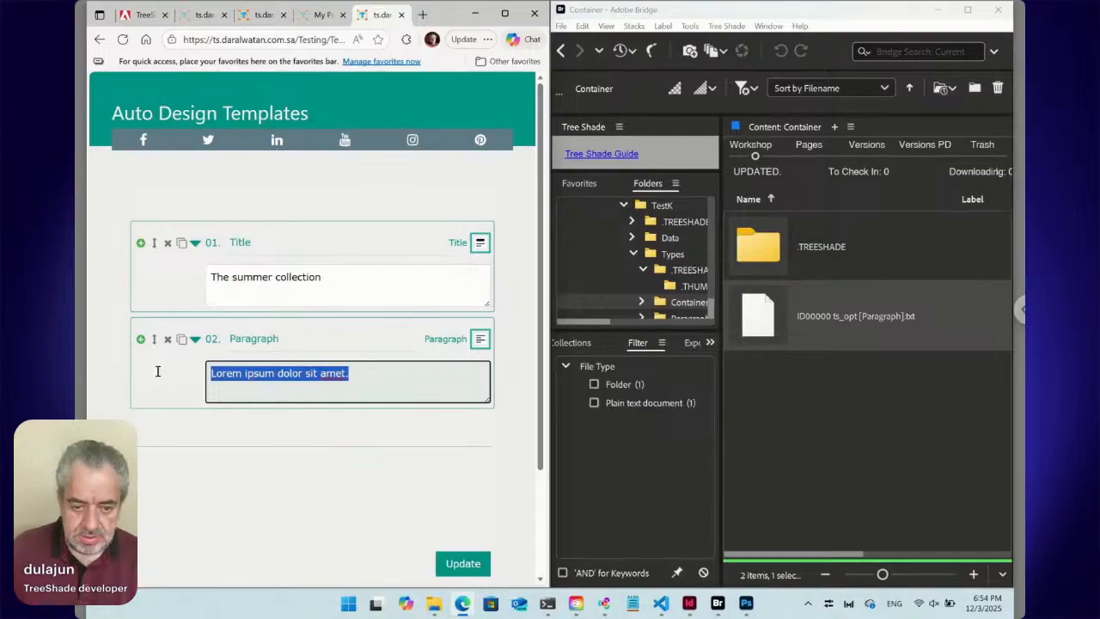
# Step: Add a third block below the Paragraph block and switch its type to Container
pyautogui.click(141, 339)
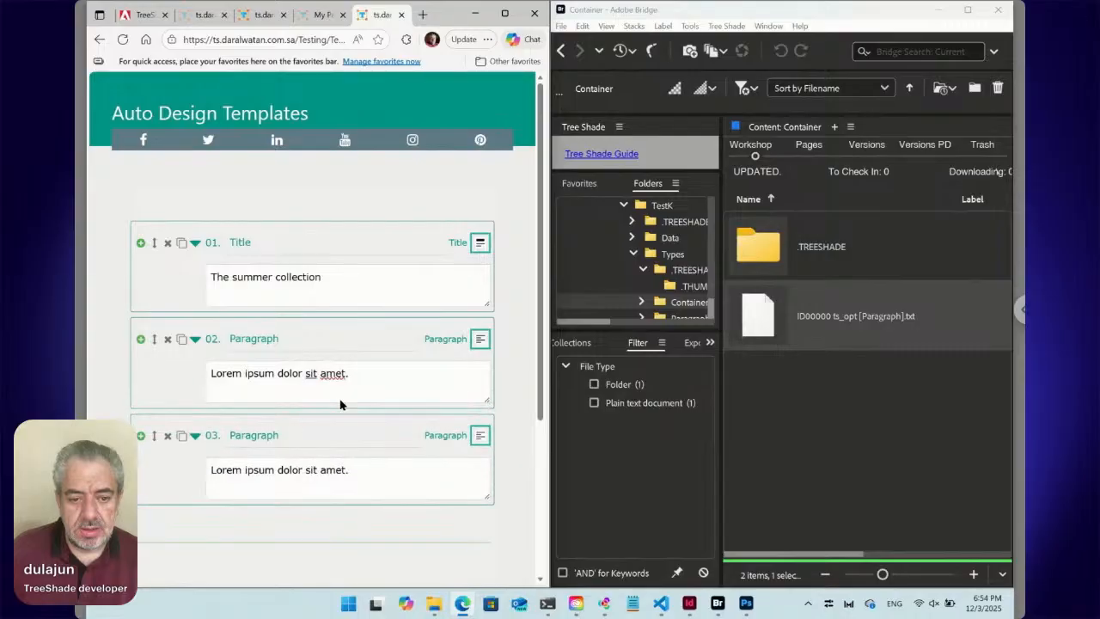
pyautogui.scroll(-2, 341, 404)
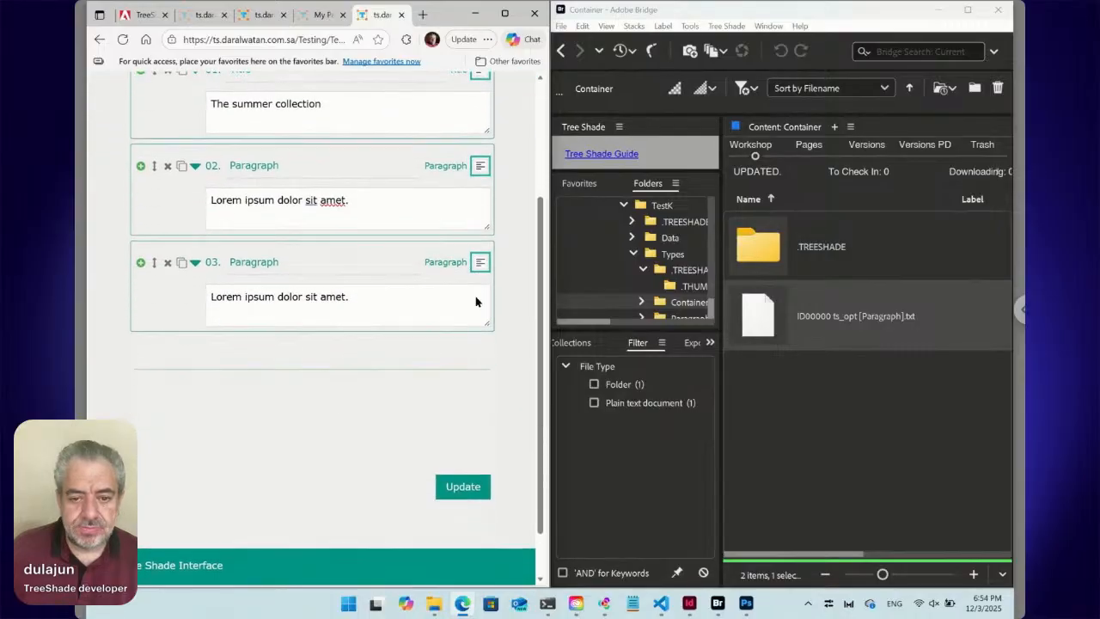
pyautogui.click(479, 264)
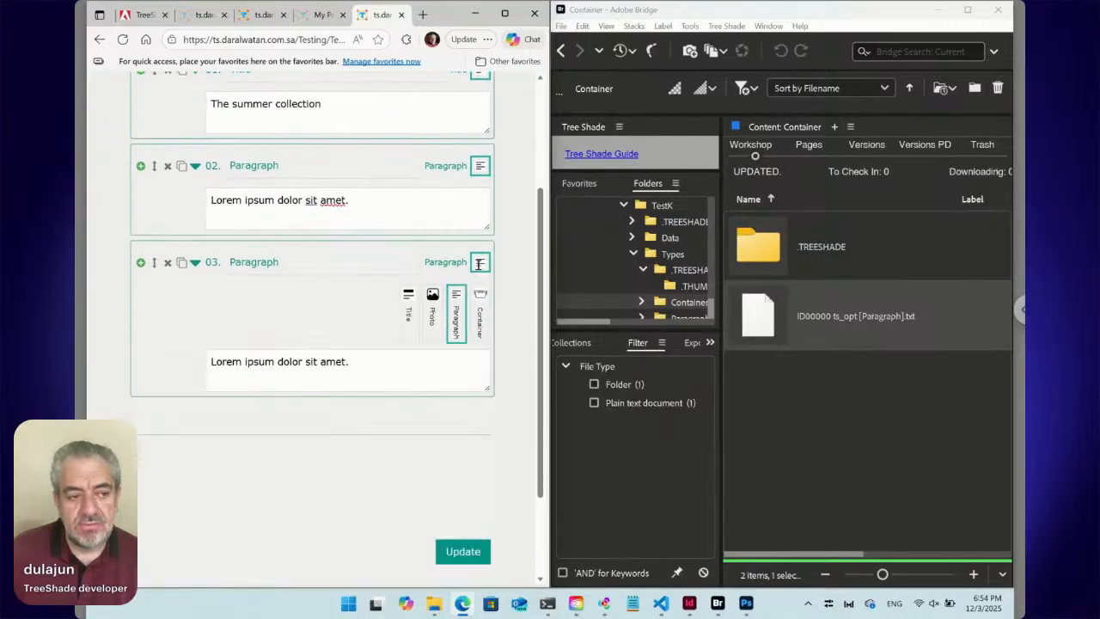
pyautogui.click(481, 317)
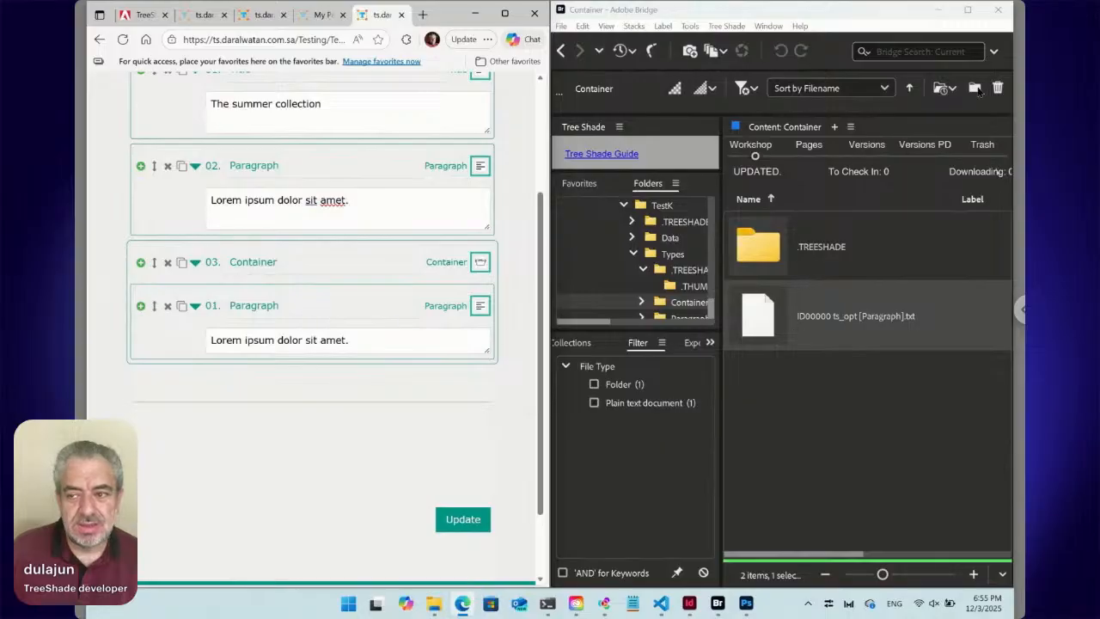
# Step: Switch to Adobe Bridge and maximize its window on the Container folder
pyautogui.click(971, 12)
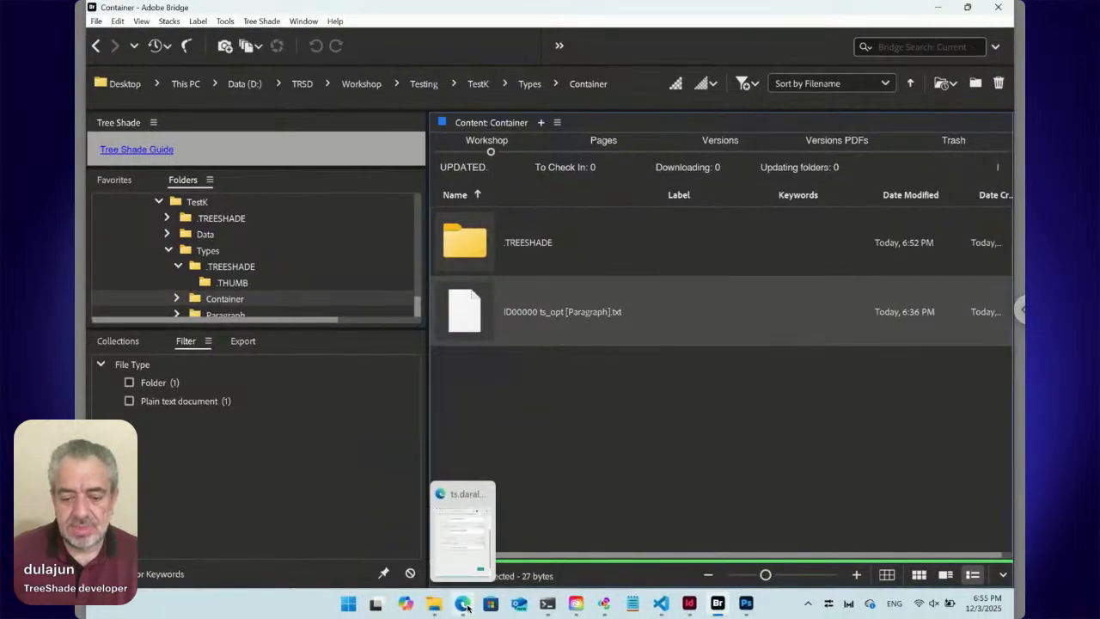
# Step: Switch to Microsoft Edge, change the Paragraph block nested in block 03 to the Container type, and select its label text
pyautogui.click(462, 533)
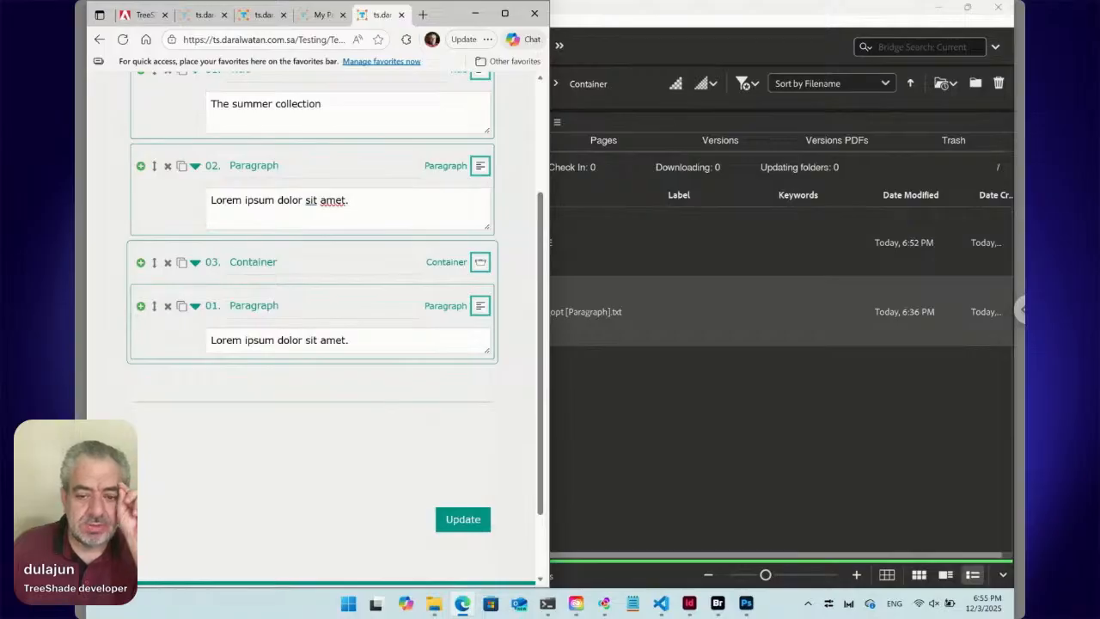
pyautogui.click(480, 307)
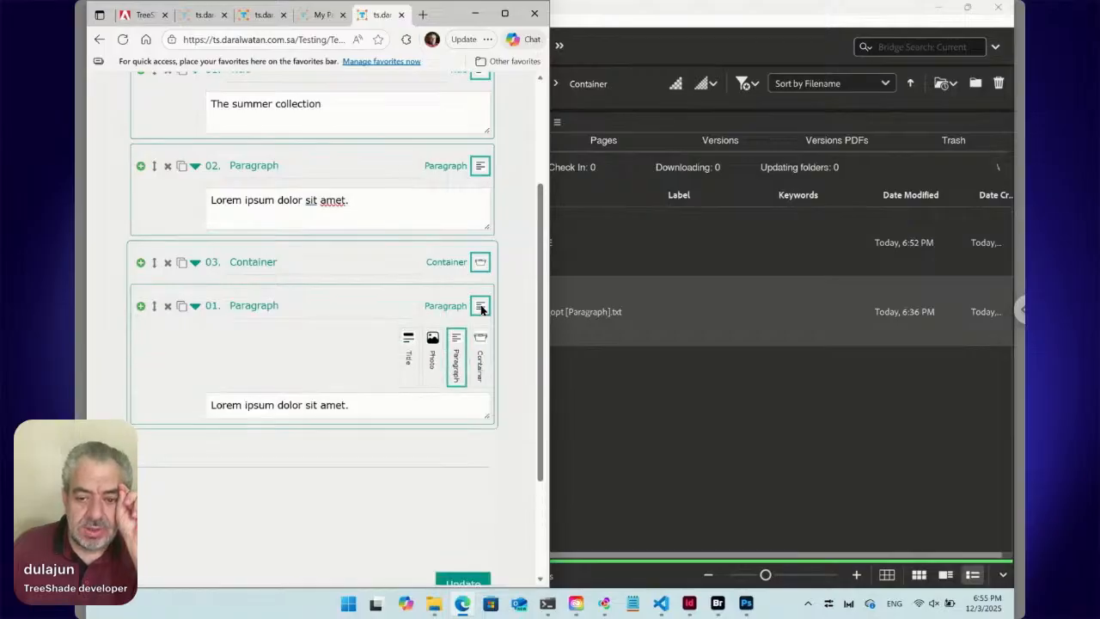
pyautogui.click(480, 347)
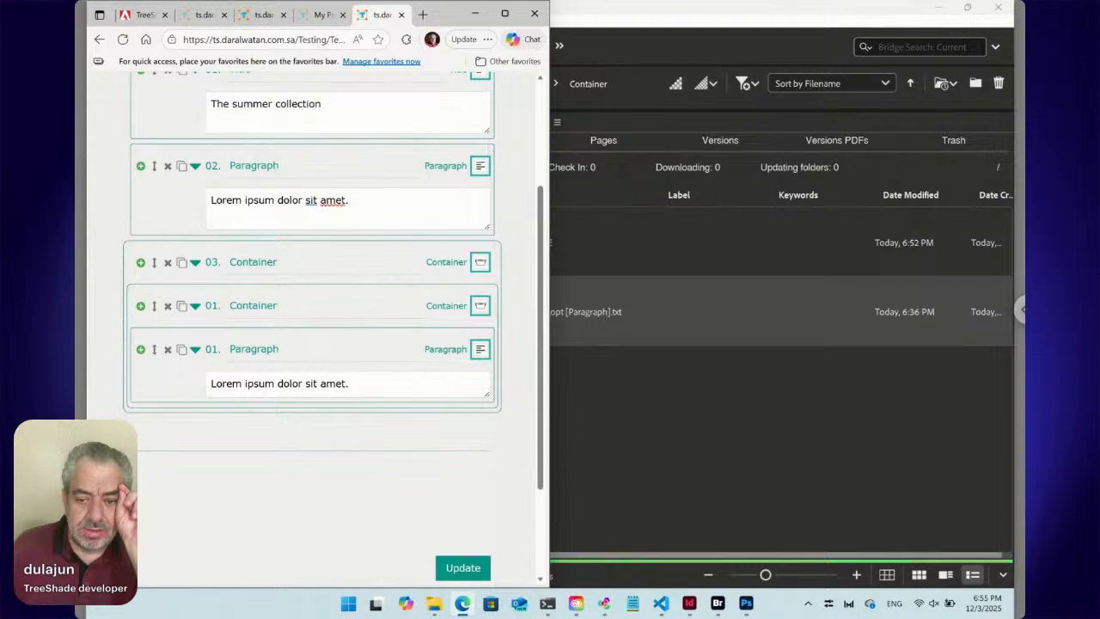
pyautogui.click(267, 305)
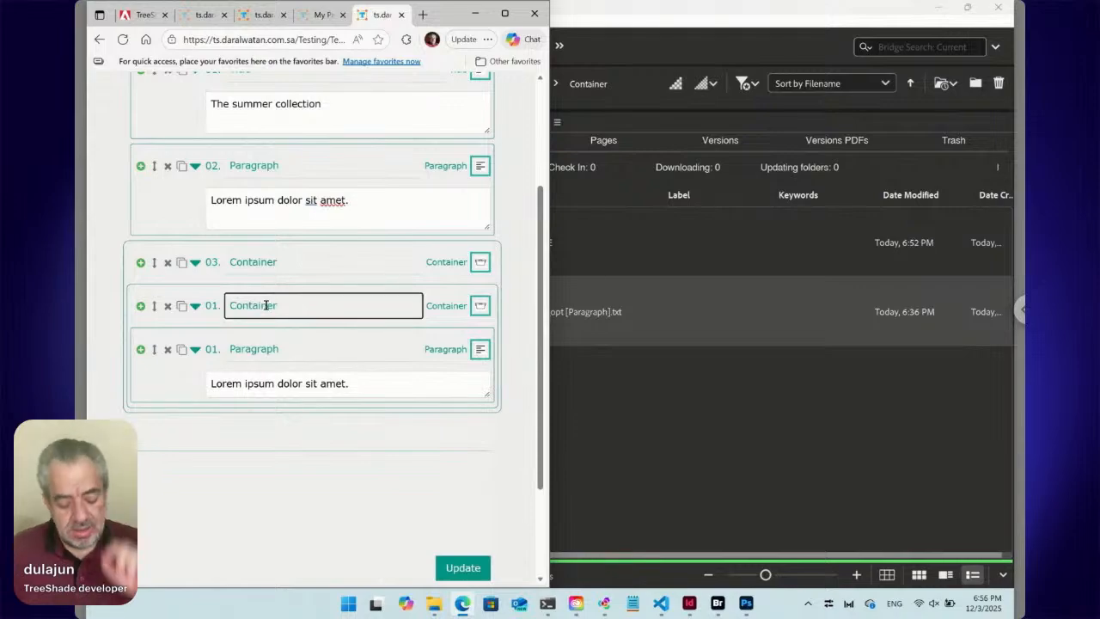
pyautogui.hotkey('ctrl', 'a')
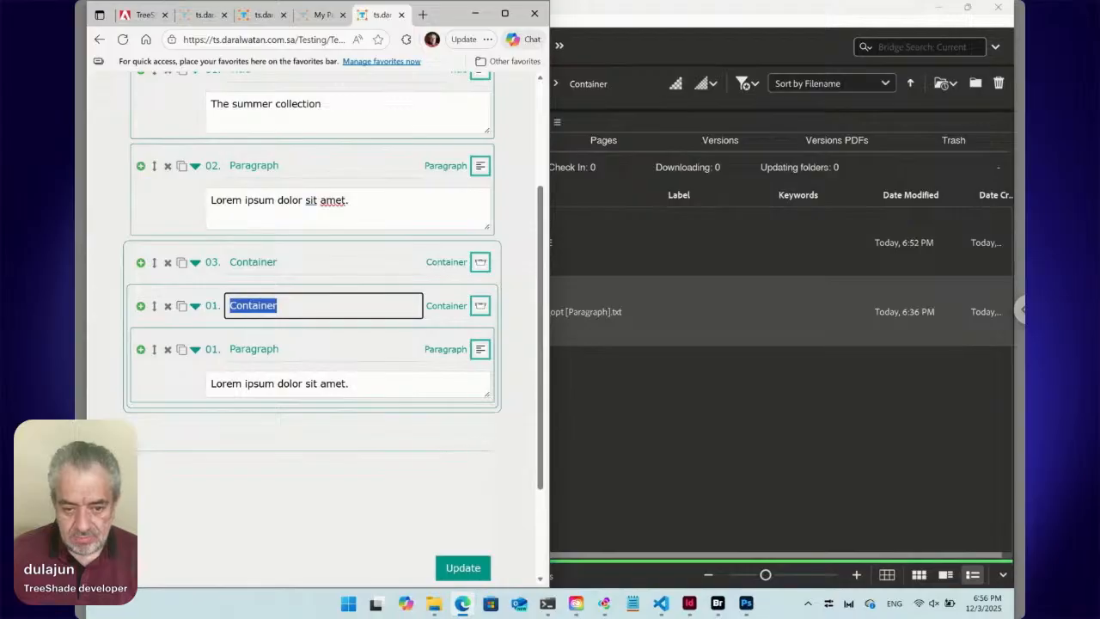
# Step: Change the innermost Paragraph block to the Photo type and add a Paragraph block below it
pyautogui.click(481, 352)
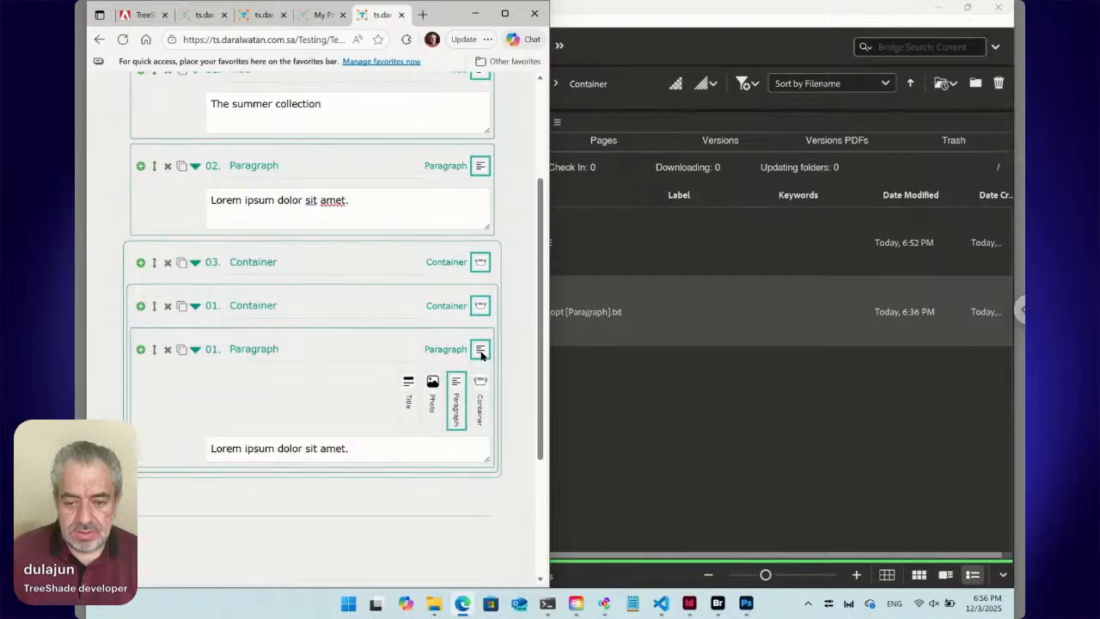
pyautogui.click(433, 388)
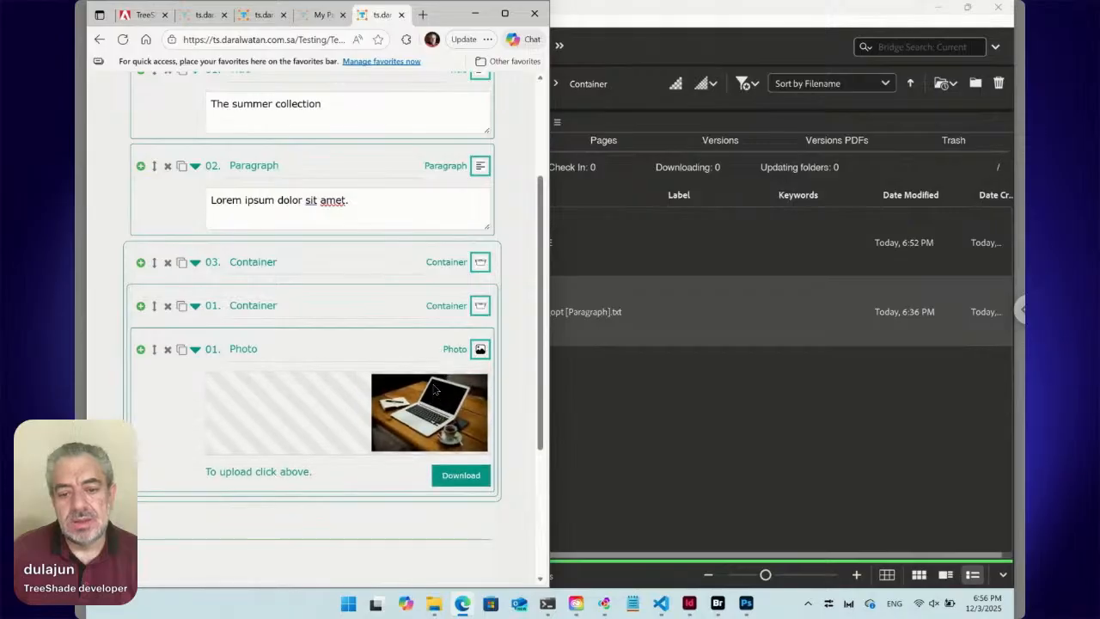
pyautogui.click(141, 350)
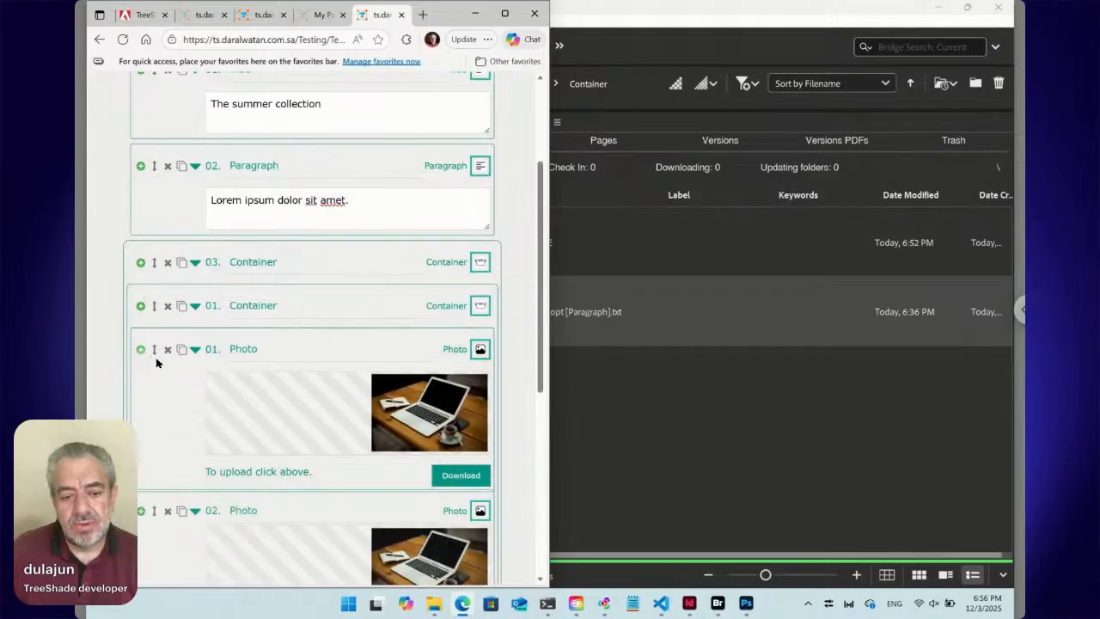
pyautogui.click(482, 520)
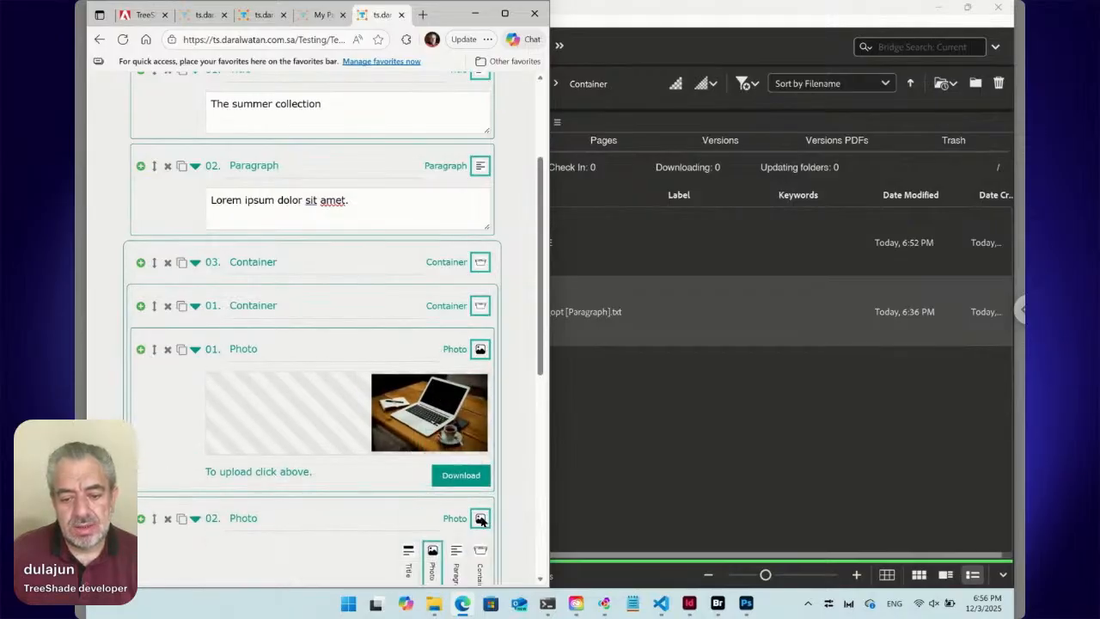
pyautogui.click(458, 555)
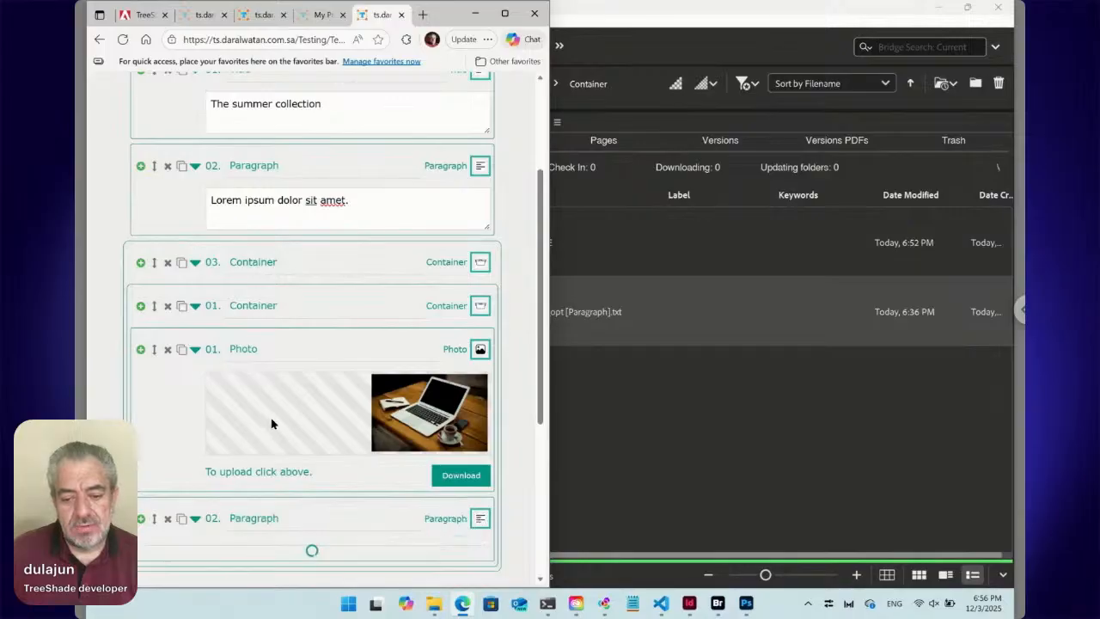
# Step: Upload the mid-century-modern-living-room-interior-design-with-monstera-tree.jpg image from Downloads to the nested Photo block
pyautogui.scroll(-2, 275, 422)
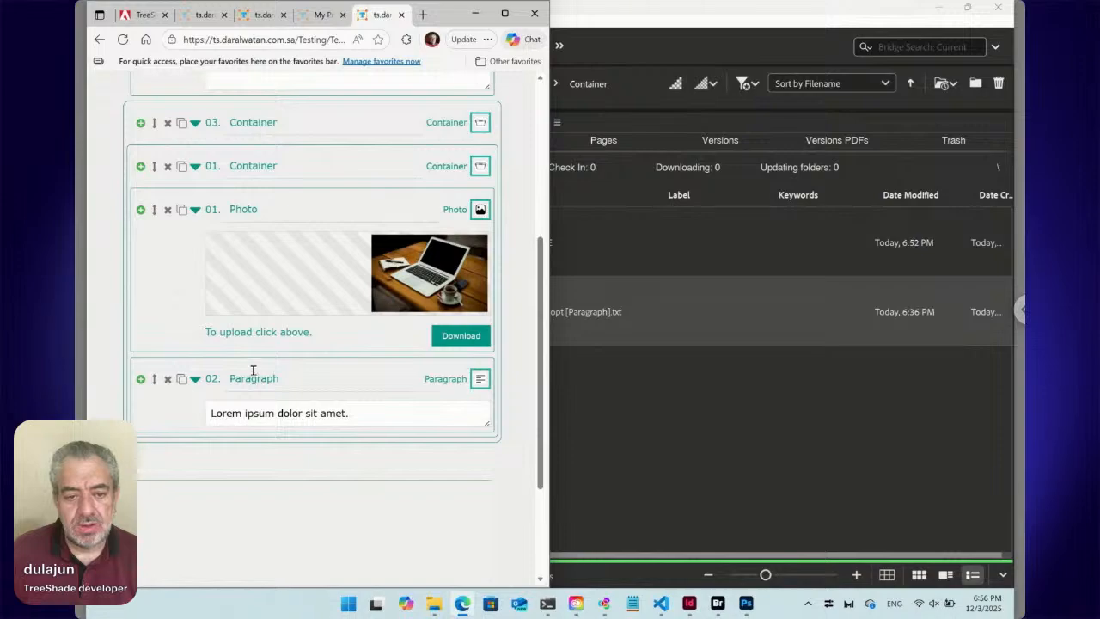
pyautogui.click(426, 278)
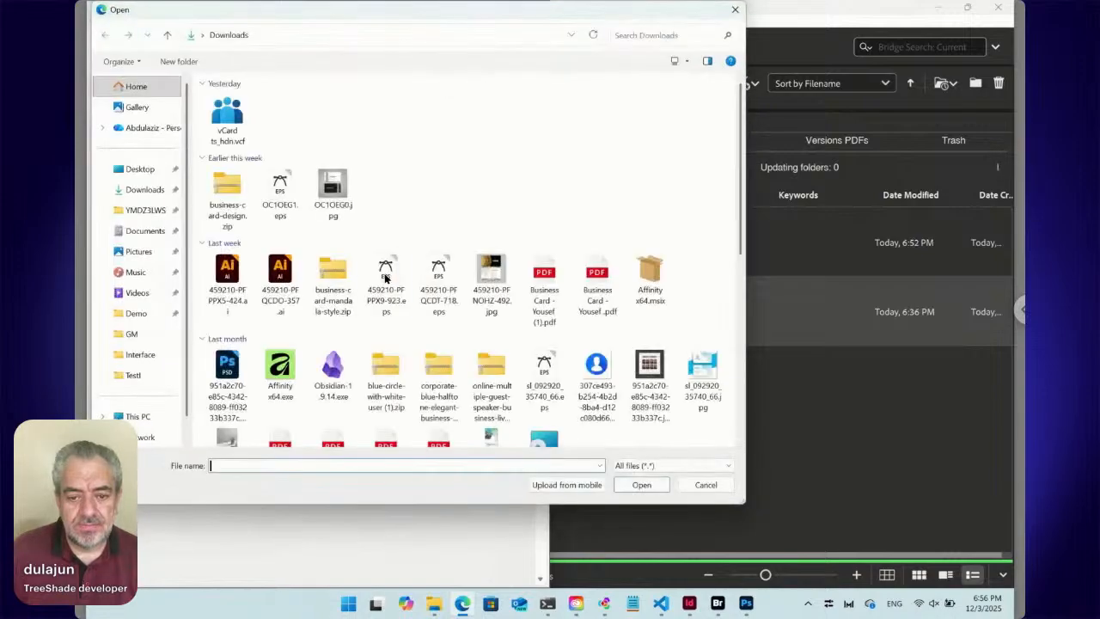
pyautogui.scroll(-10, 354, 279)
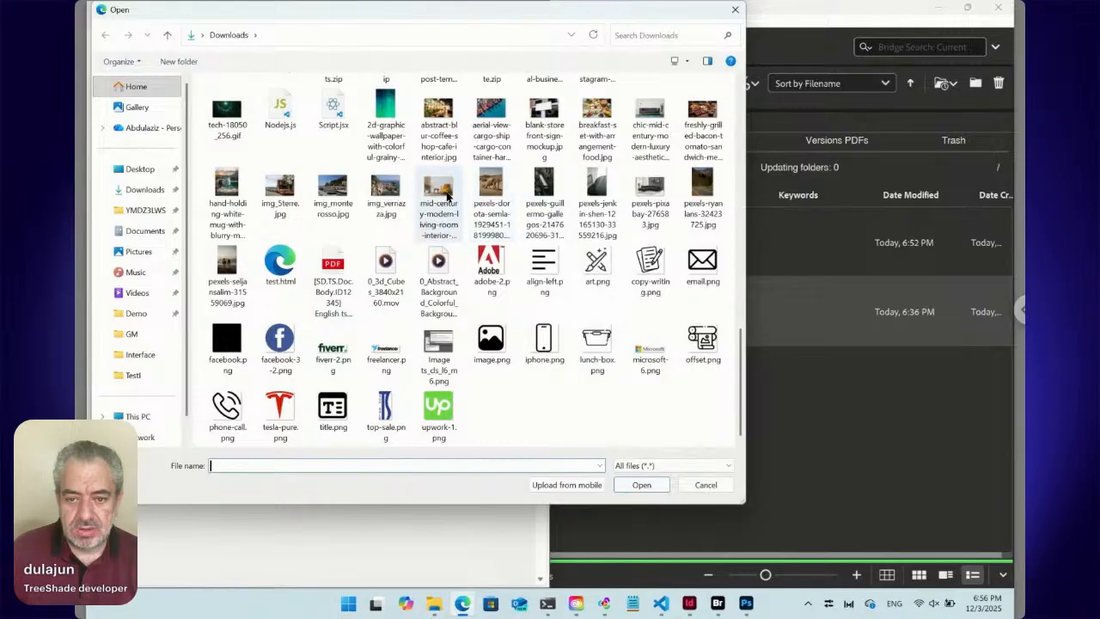
pyautogui.click(439, 202)
pyautogui.click(644, 483)
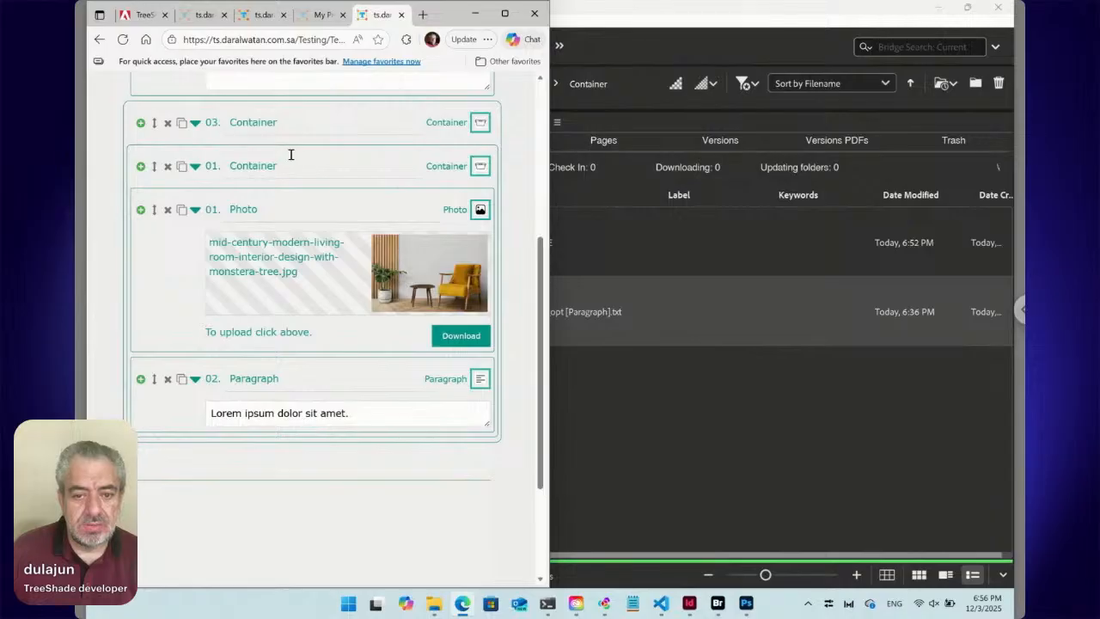
# Step: Rename the nested container holding the photo as "Yellow Chair" and collapse it
pyautogui.click(259, 165)
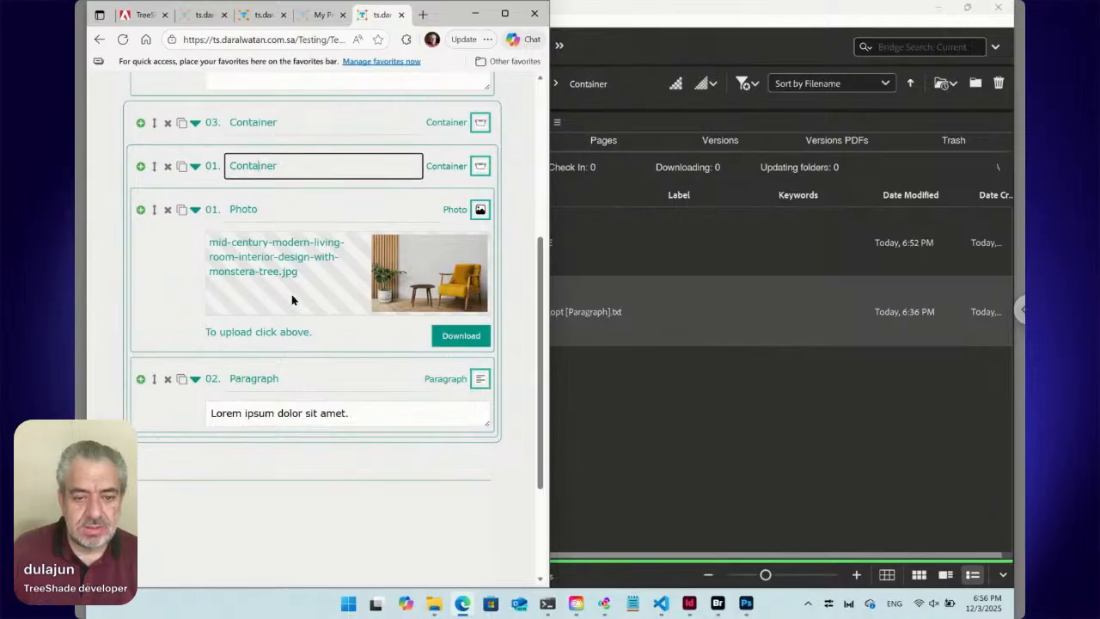
pyautogui.hotkey('ctrl', 'a')
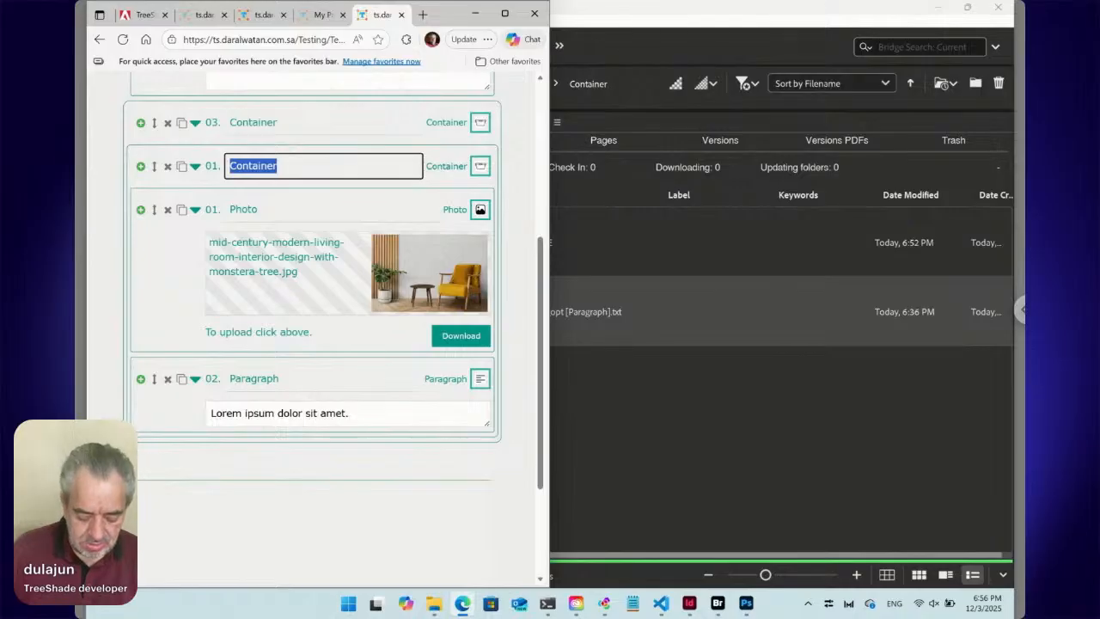
pyautogui.write('Ye')
pyautogui.write('ow ')
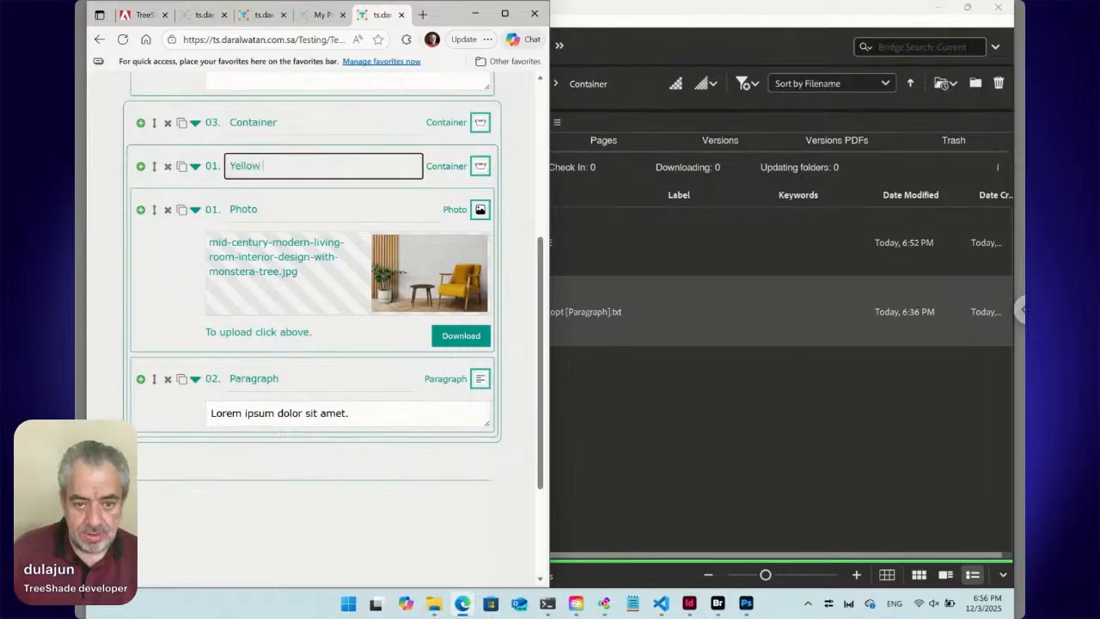
pyautogui.write('Chair')
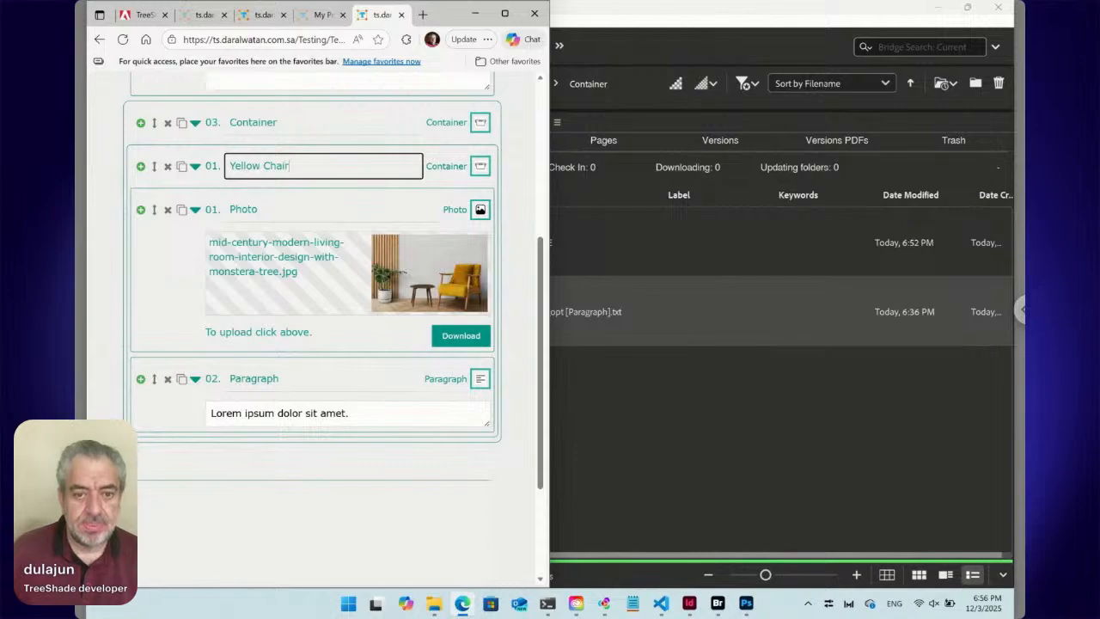
pyautogui.click(197, 171)
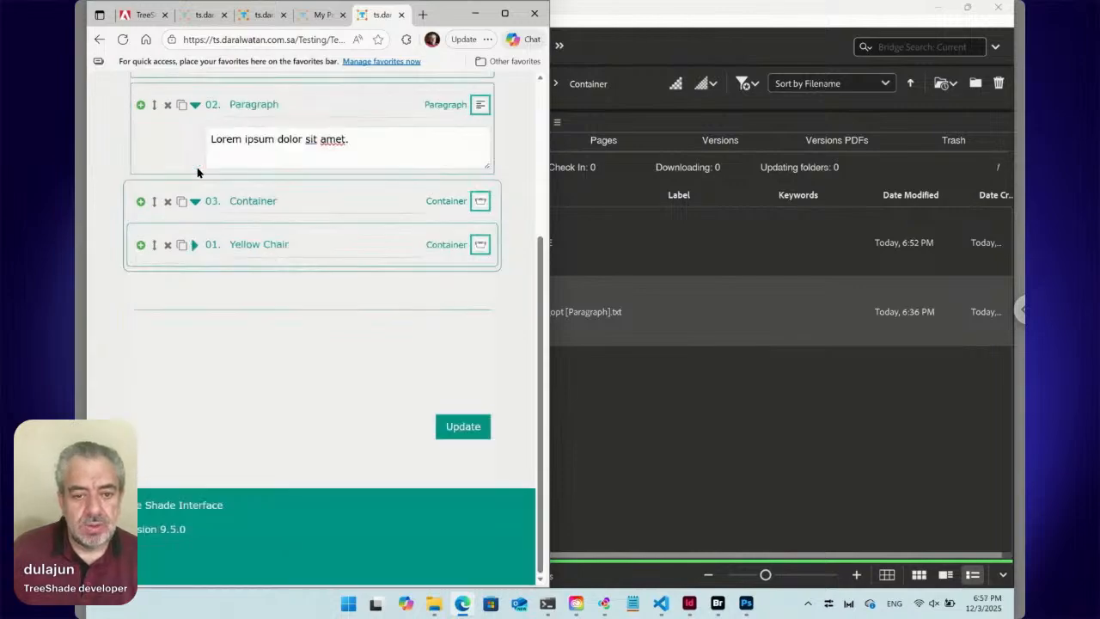
# Step: Add a second container below Yellow Chair and replace its photo with pexels-pixabay-276583.jpg from Downloads
pyautogui.click(140, 246)
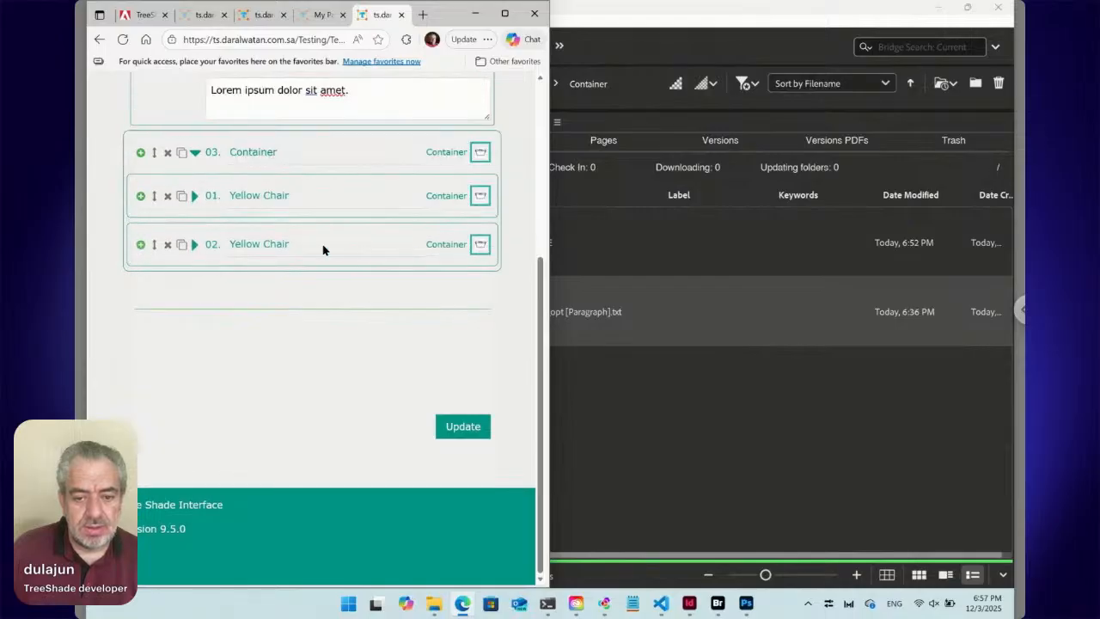
pyautogui.click(195, 245)
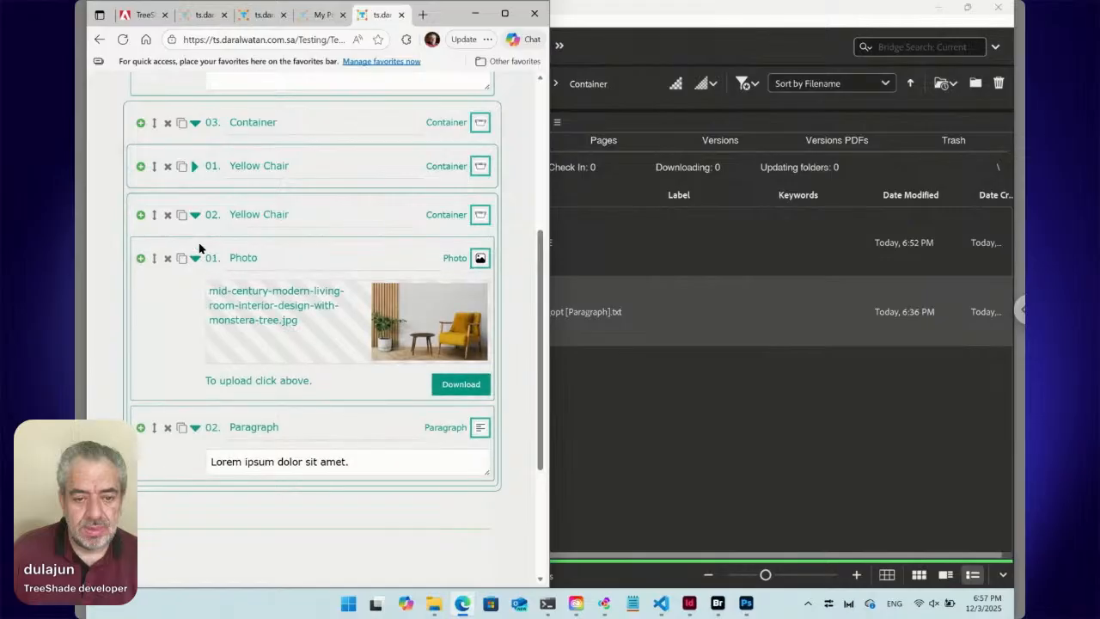
pyautogui.click(421, 328)
pyautogui.scroll(-10, 370, 299)
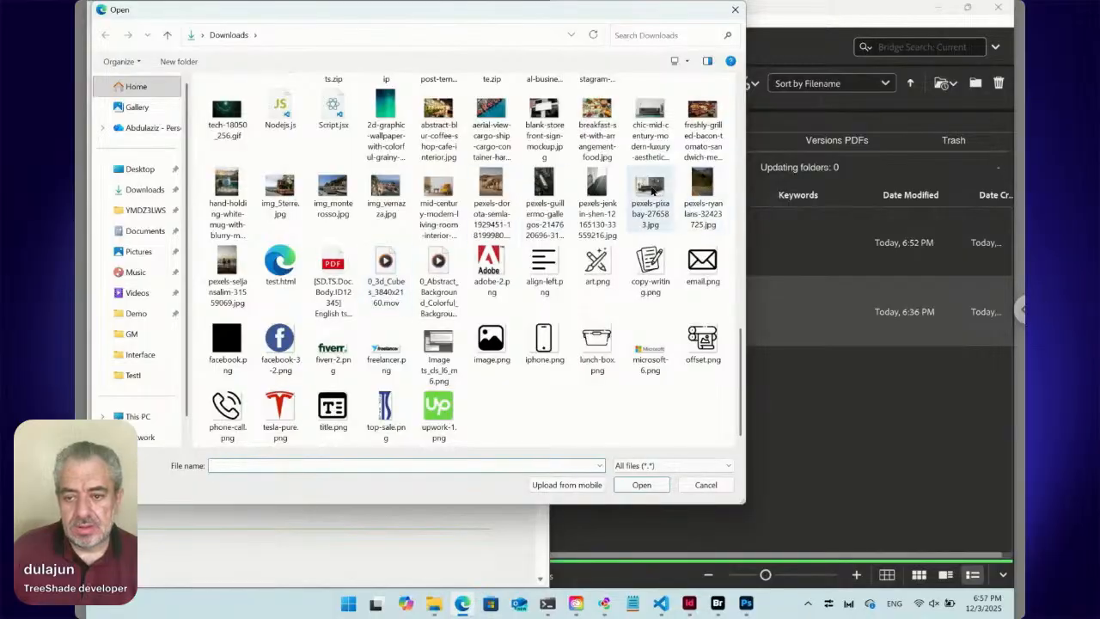
pyautogui.click(651, 193)
pyautogui.click(642, 485)
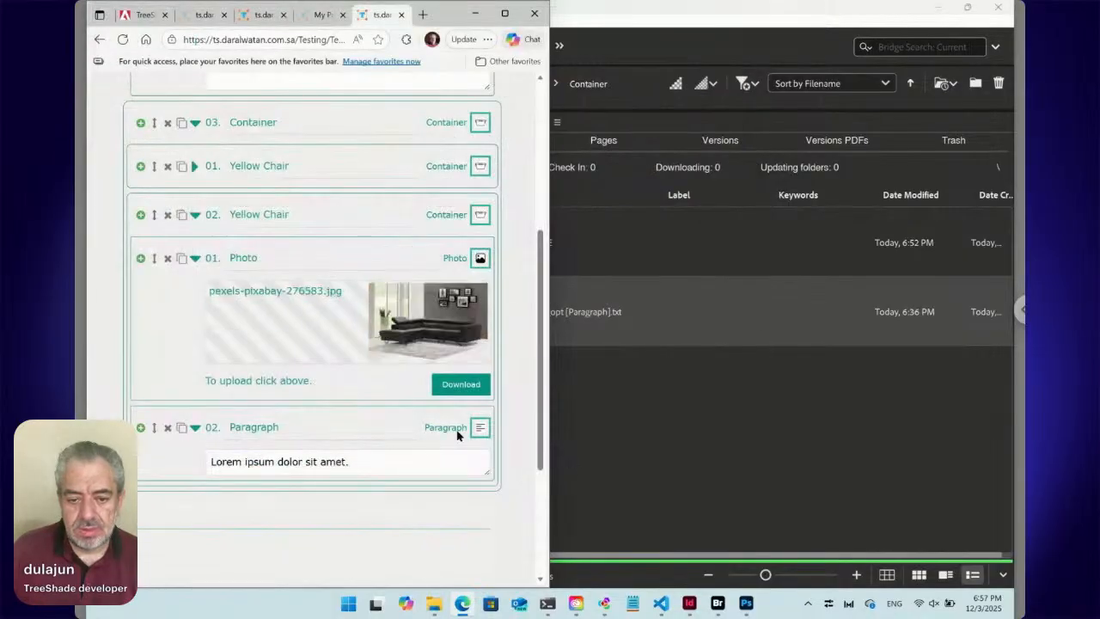
# Step: Rename the second nested container as "Long Sofa" and collapse it
pyautogui.doubleClick(283, 216)
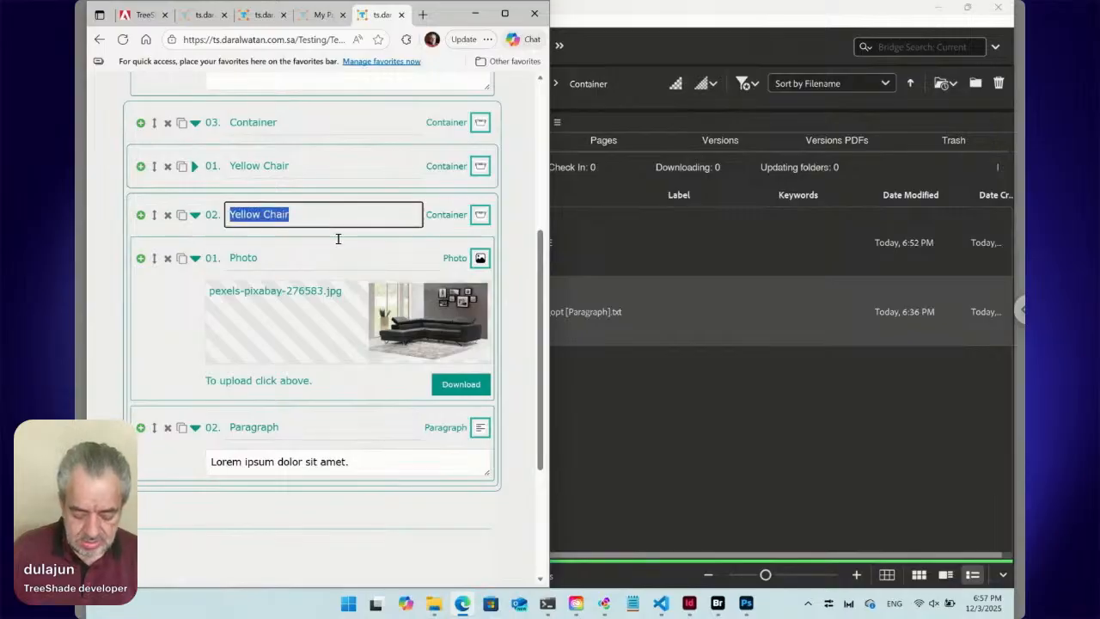
pyautogui.write('Long Sofa')
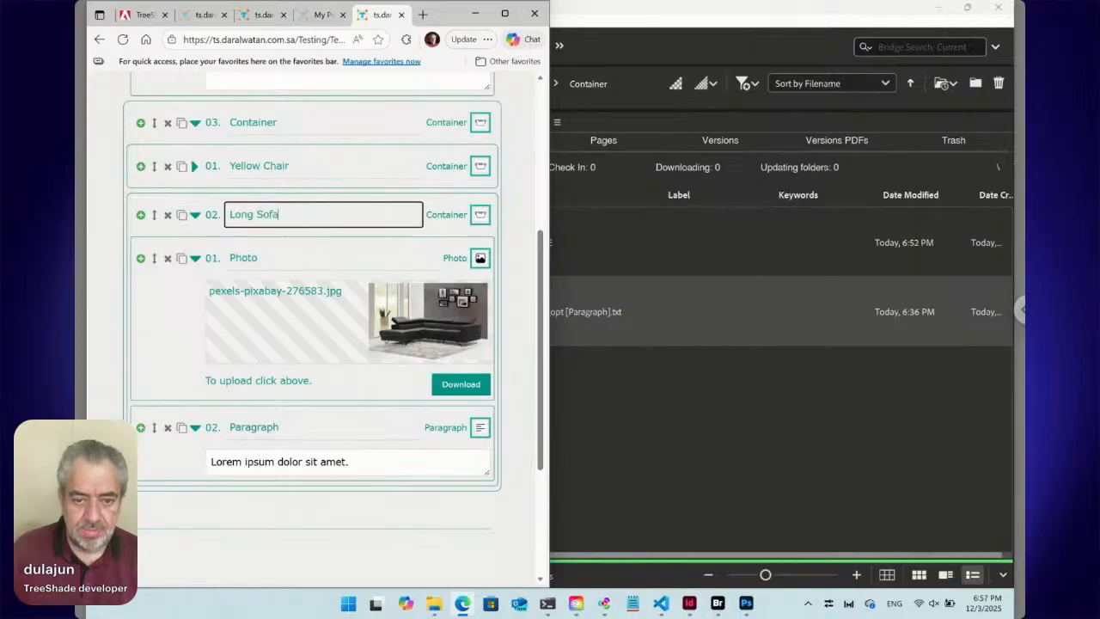
pyautogui.click(195, 215)
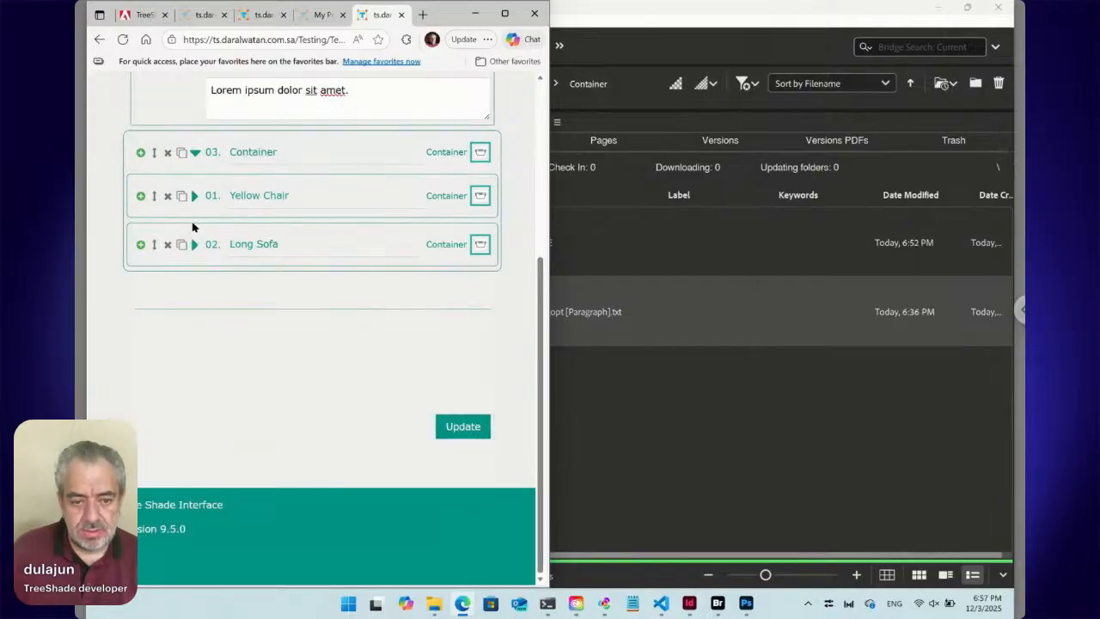
# Step: Add a third container below Long Sofa and replace its photo with the Pexels image ending in 33559216.jpg from Downloads
pyautogui.click(141, 245)
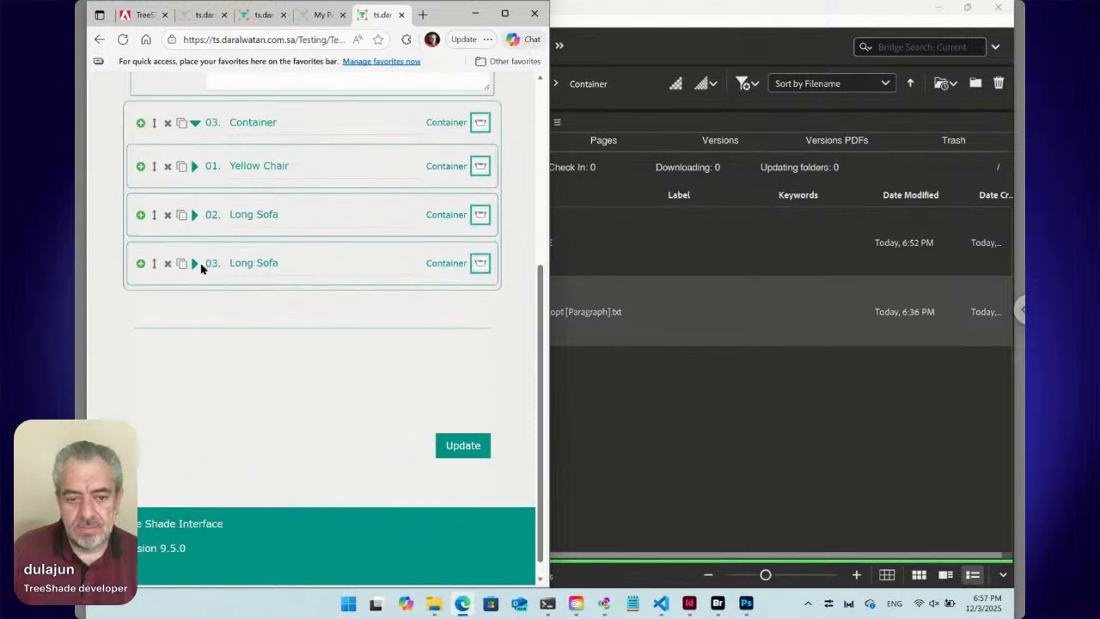
pyautogui.click(196, 266)
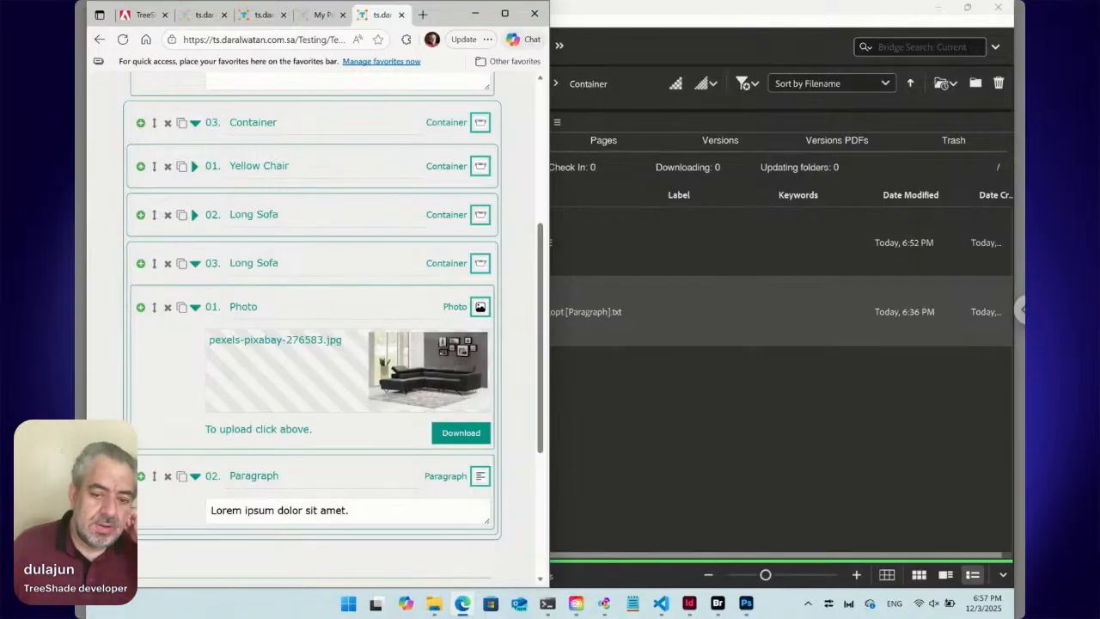
pyautogui.click(387, 306)
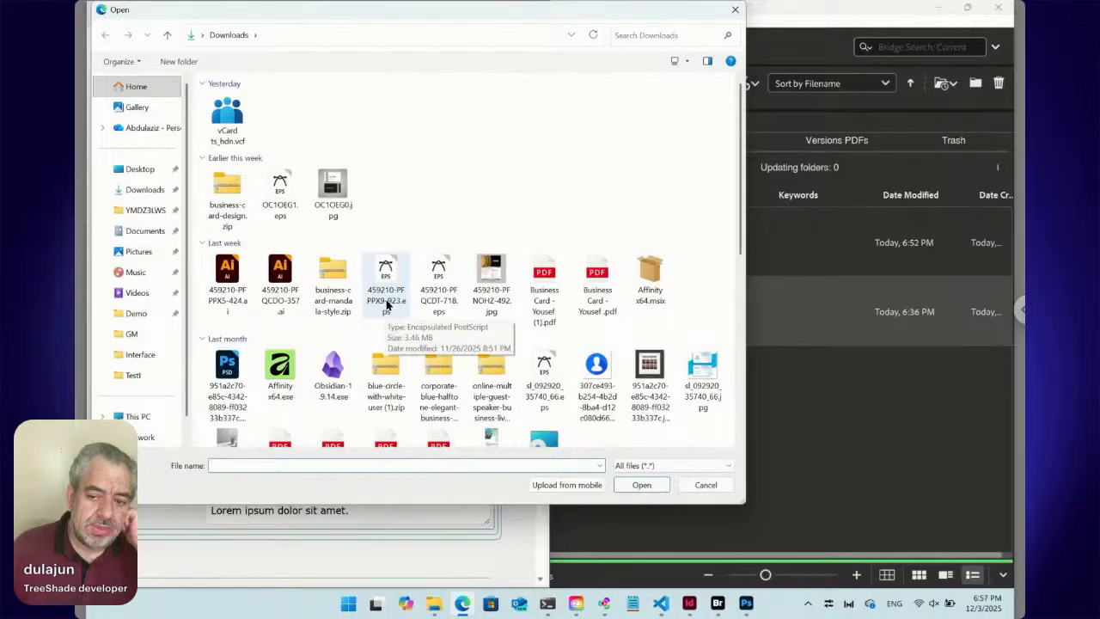
pyautogui.scroll(-10, 387, 306)
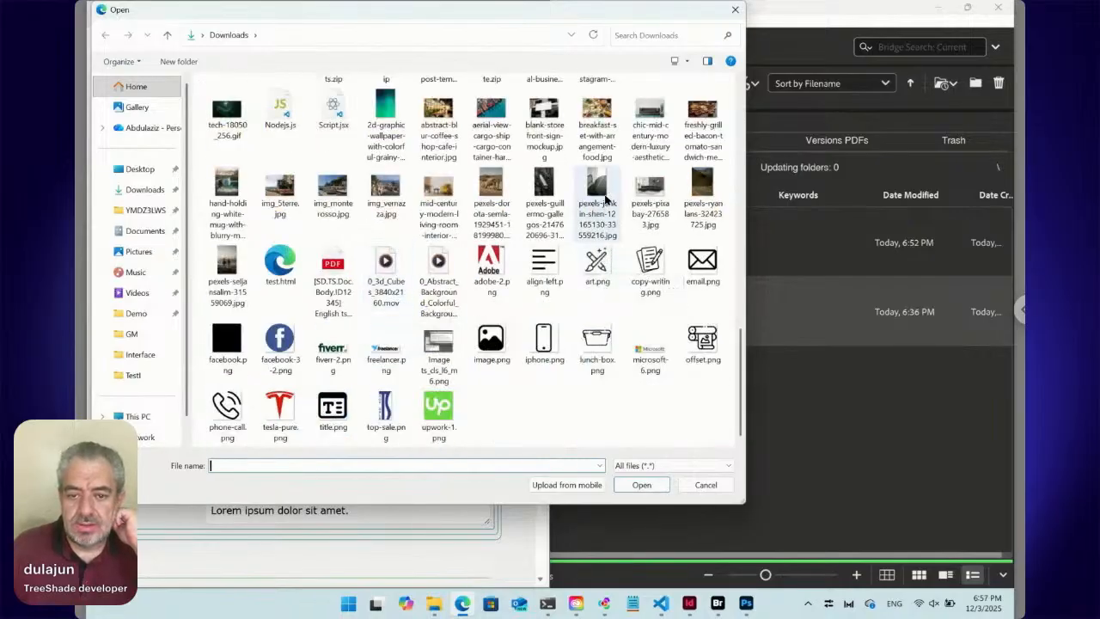
pyautogui.click(606, 196)
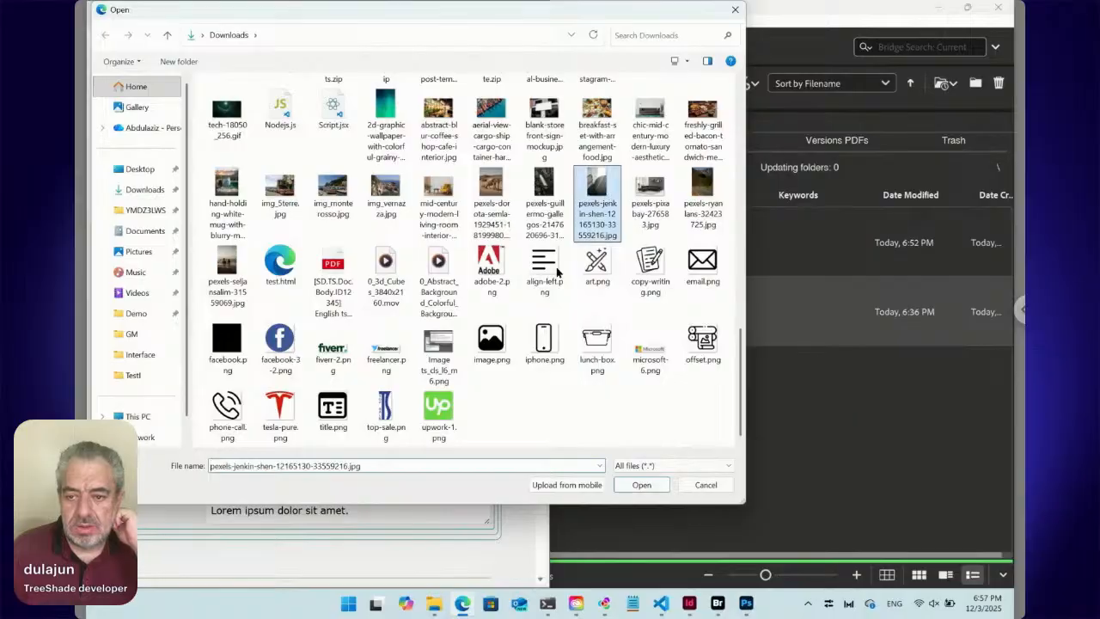
pyautogui.click(663, 487)
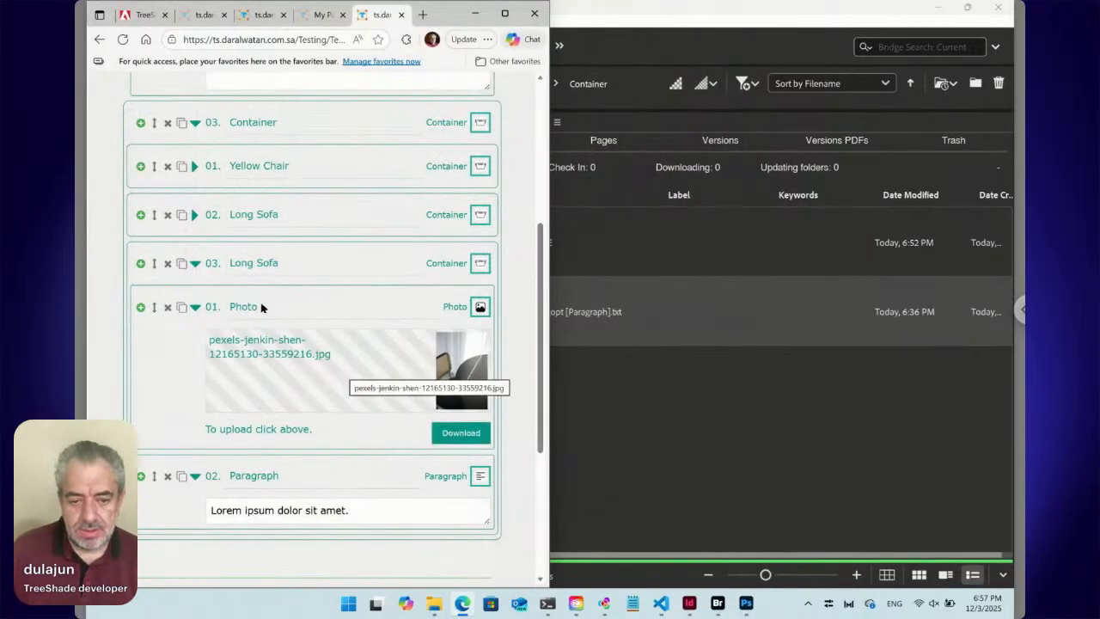
# Step: Rename the third nested container as "Table" and collapse its Photo block
pyautogui.doubleClick(255, 265)
pyautogui.write('Table')
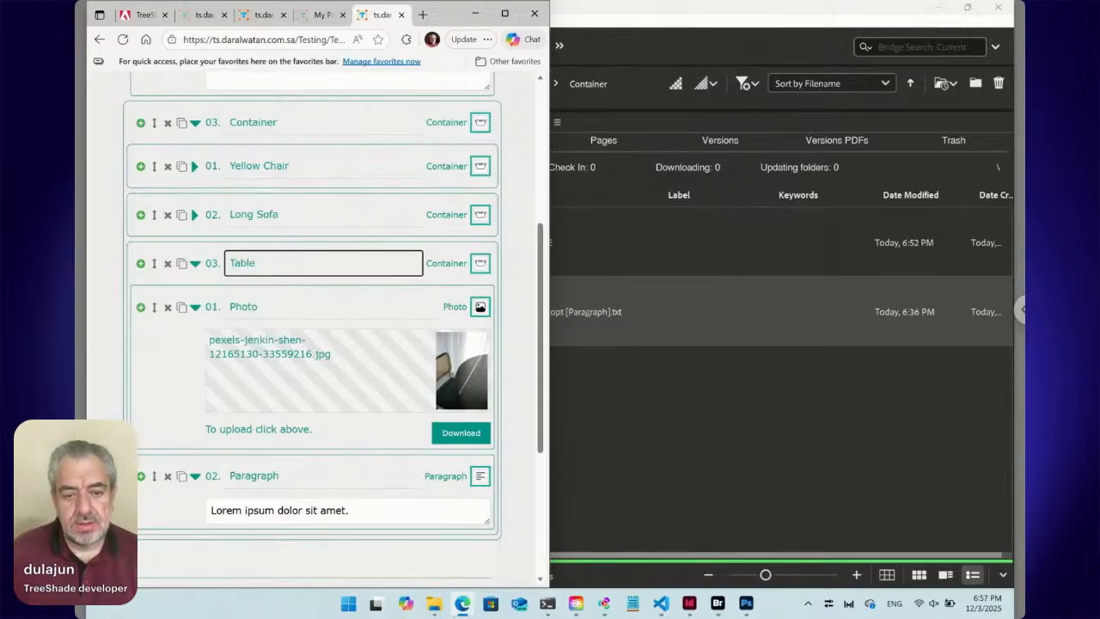
pyautogui.click(521, 261)
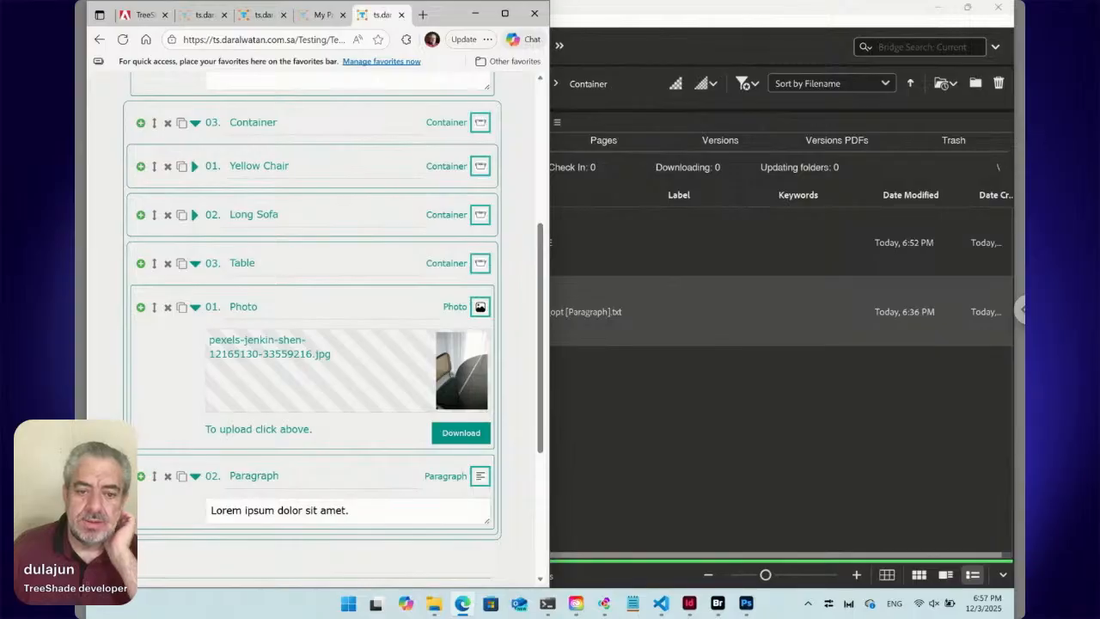
pyautogui.click(195, 307)
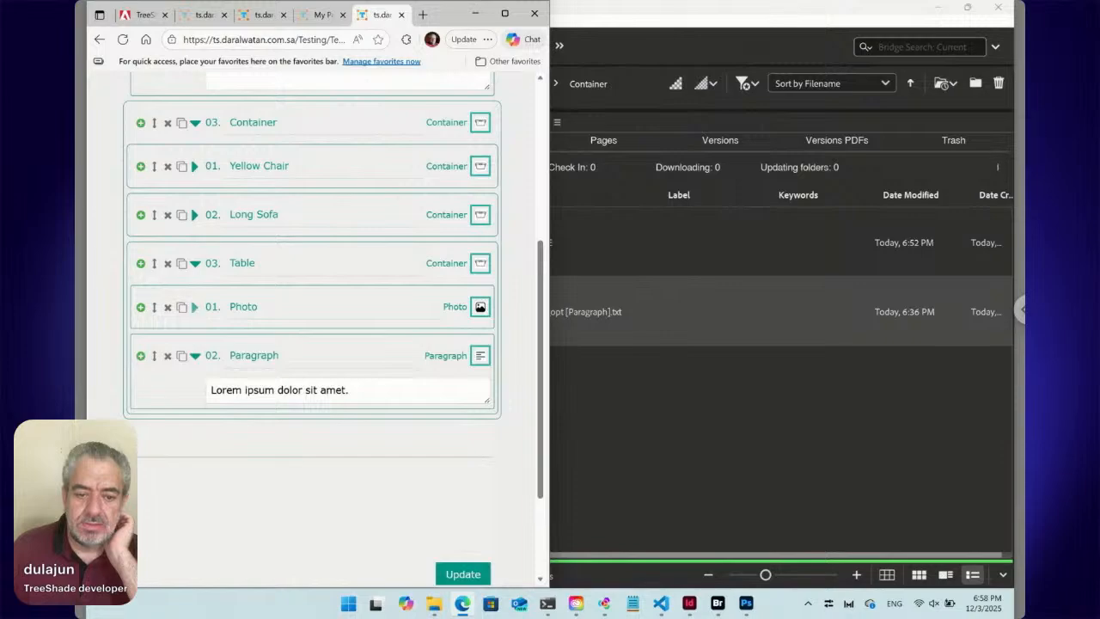
# Step: Collapse the Table container so that only its heading row shows beneath Yellow Chair and Long Sofa
pyautogui.click(195, 307)
pyautogui.click(195, 307)
pyautogui.click(196, 264)
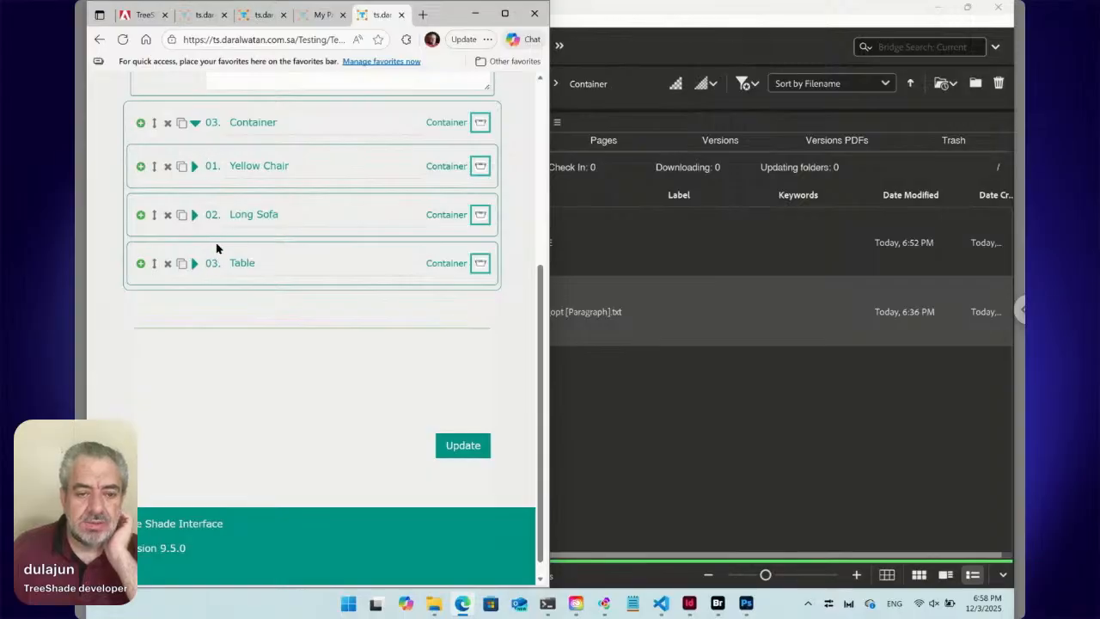
# Step: Rename the parent container that holds Yellow Chair, Long Sofa and Table as "Gallery"
pyautogui.scroll(2, 340, 149)
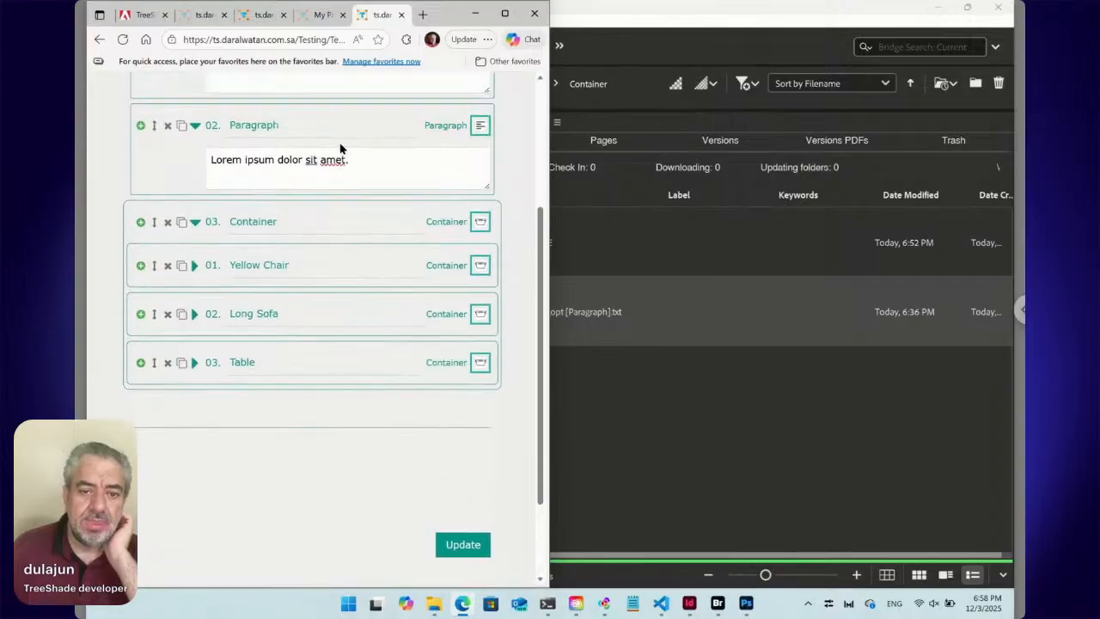
pyautogui.scroll(1, 339, 148)
pyautogui.scroll(2, 271, 320)
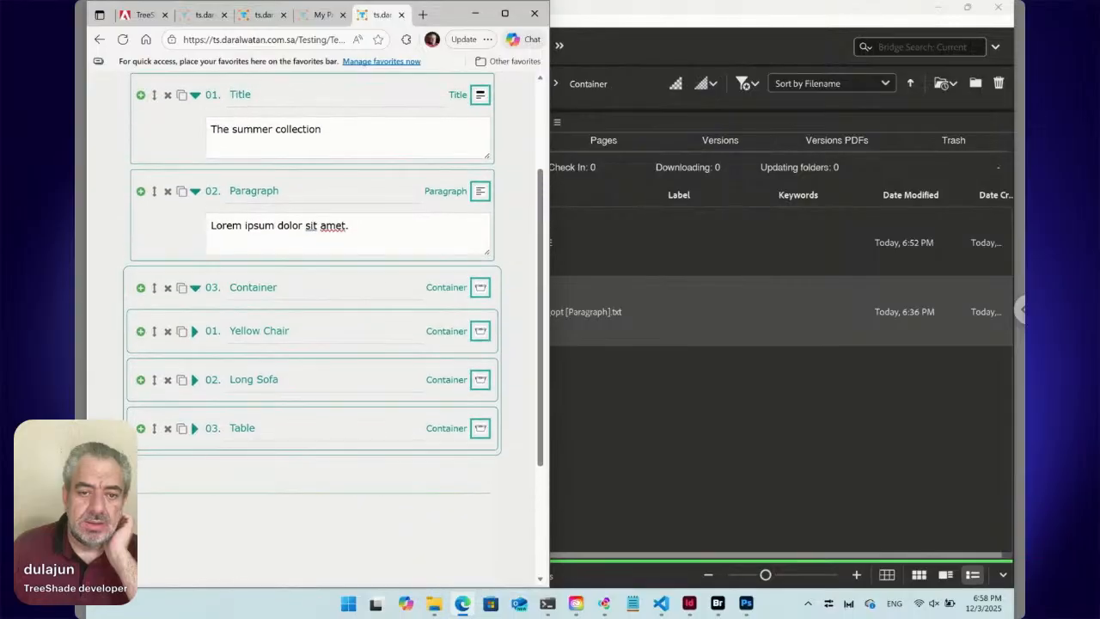
pyautogui.click(266, 322)
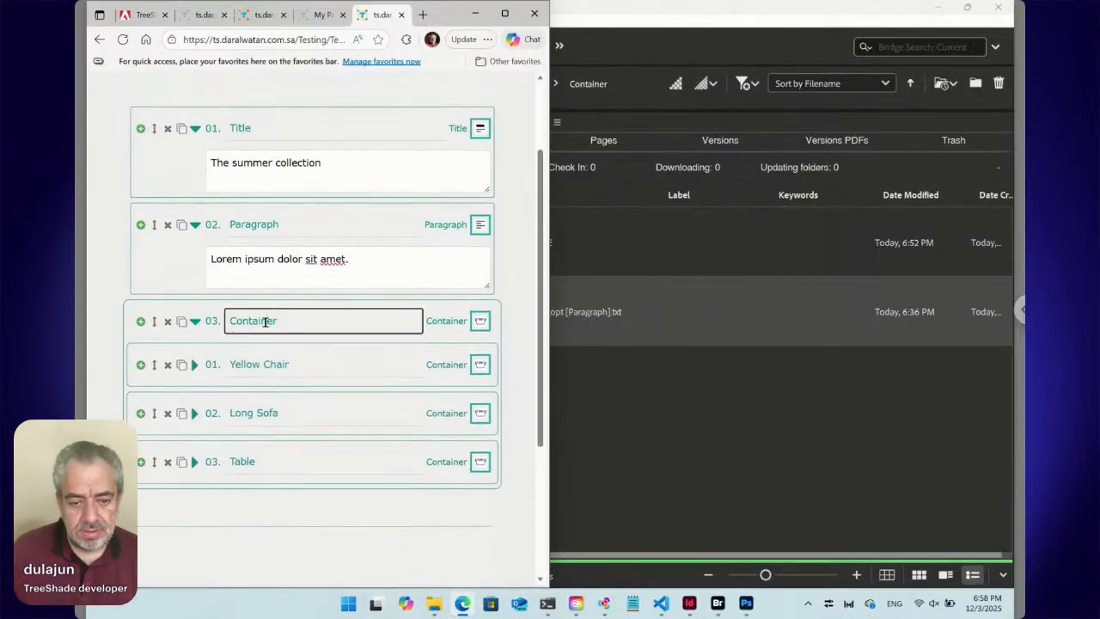
pyautogui.doubleClick(324, 324)
pyautogui.write('Gallery')
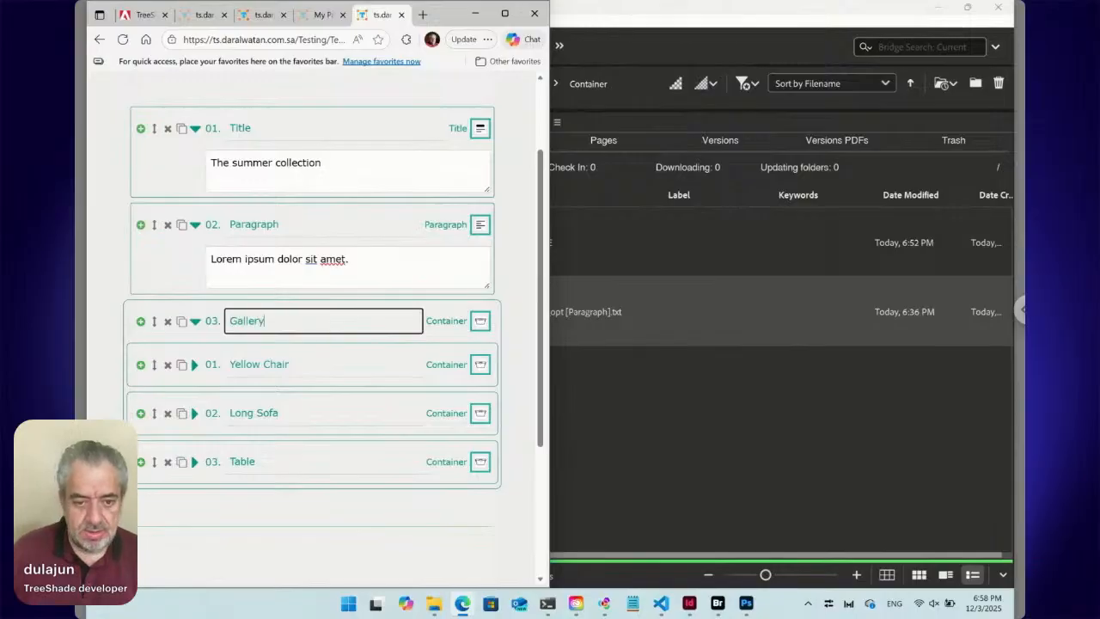
pyautogui.click(516, 324)
# Step: Submit the form update and review the reloaded Gallery container with its nested containers, photos and paragraphs
pyautogui.scroll(-3, 515, 324)
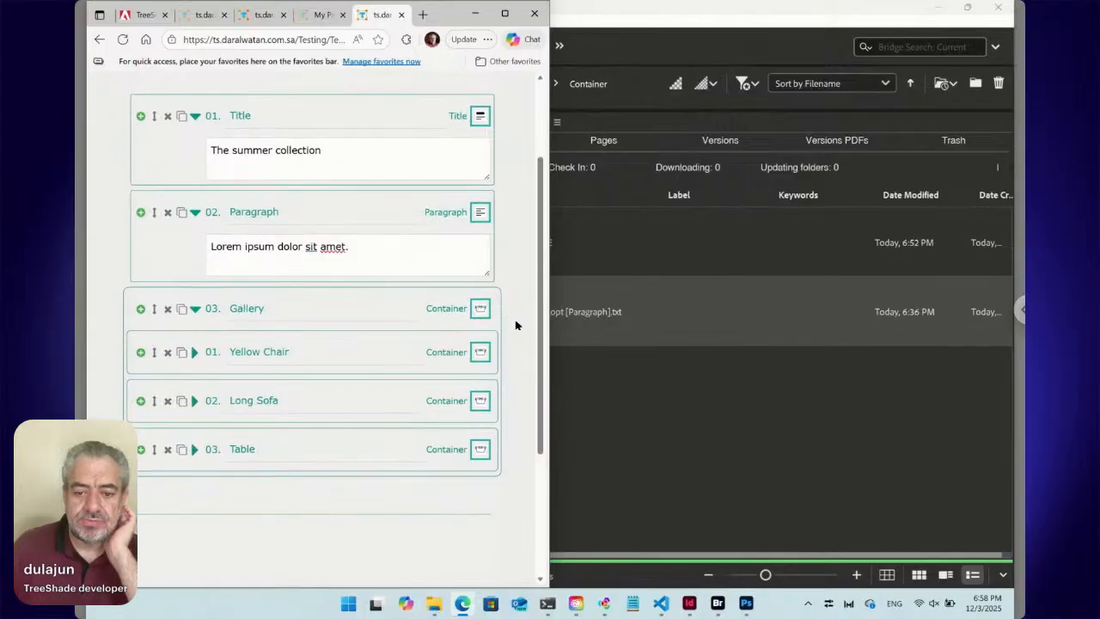
pyautogui.click(464, 430)
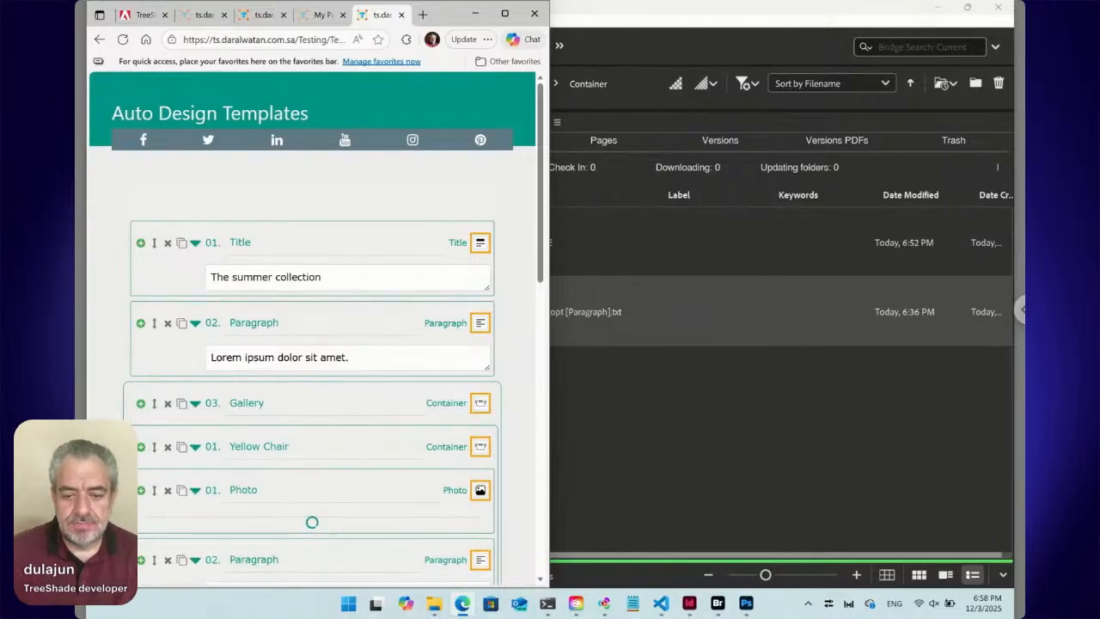
pyautogui.scroll(-3, 520, 344)
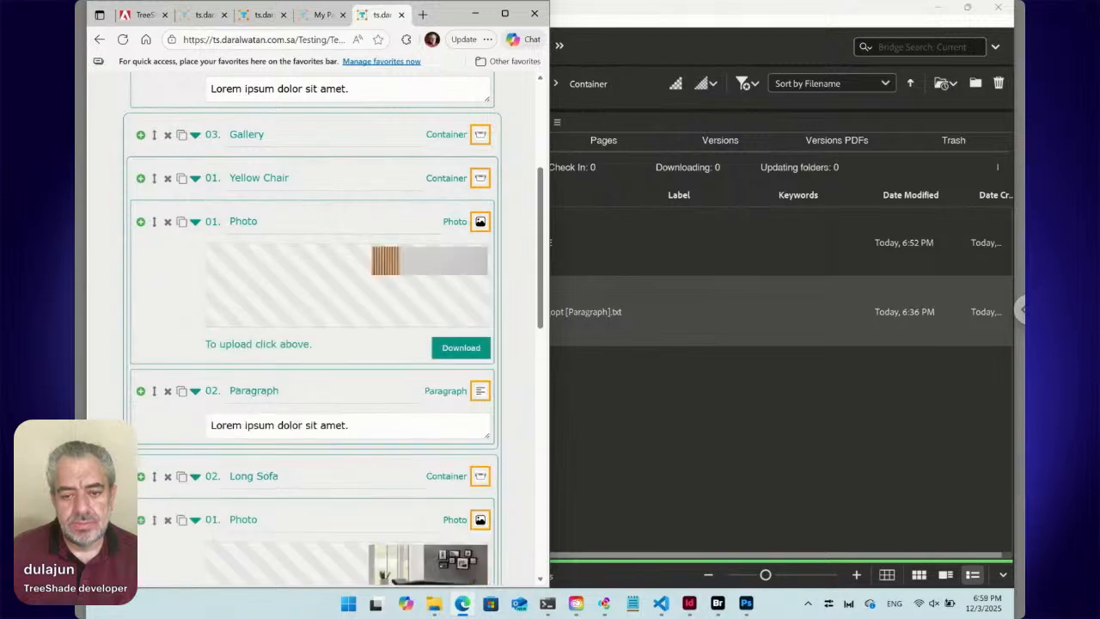
pyautogui.scroll(-4, 318, 327)
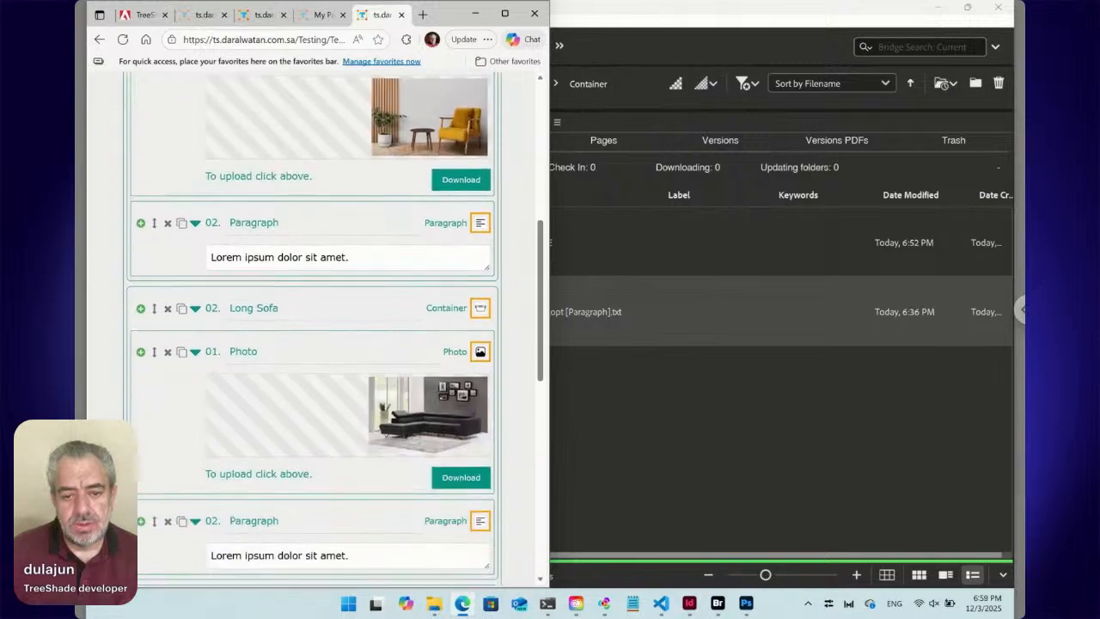
pyautogui.scroll(-2, 318, 327)
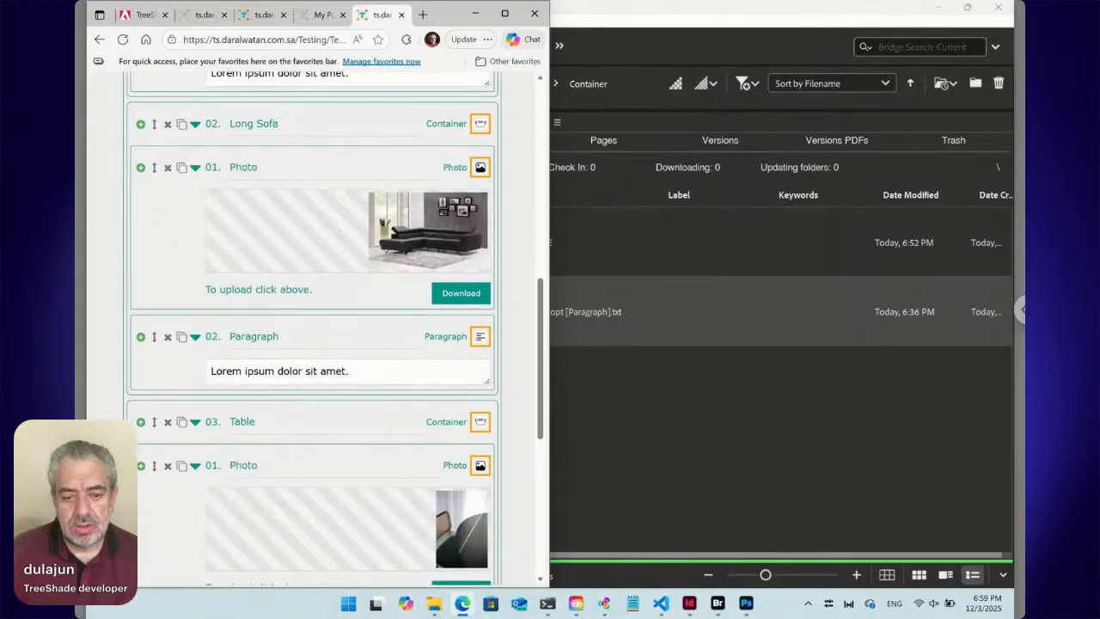
pyautogui.scroll(-1, 318, 326)
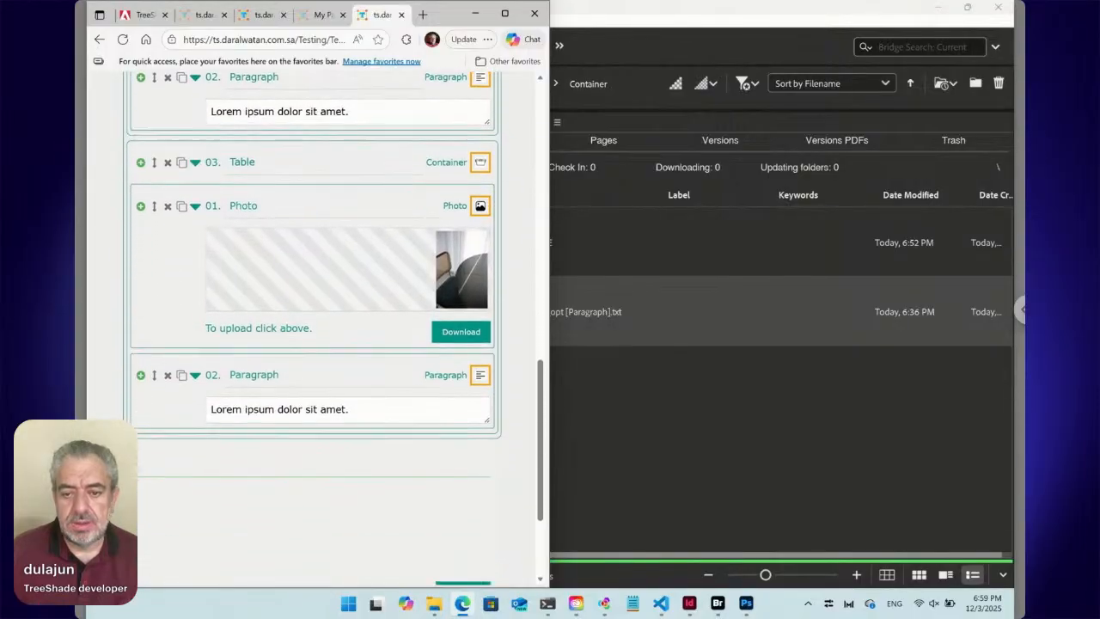
pyautogui.scroll(5, 318, 327)
pyautogui.scroll(3, 318, 326)
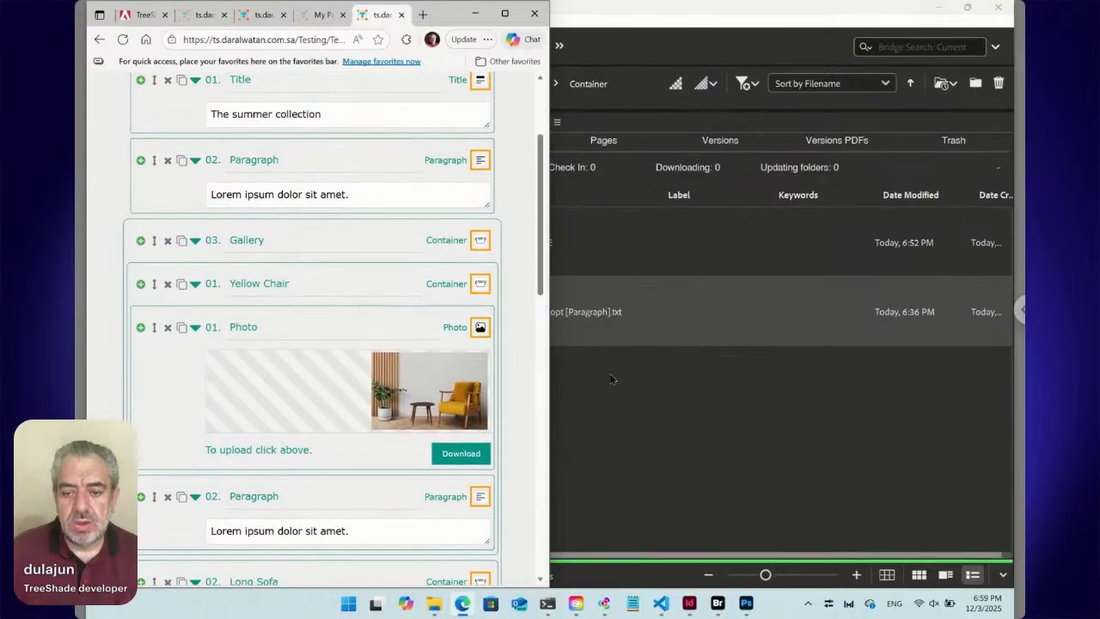
# Step: Switch to Adobe Bridge, open the Data folder inside TestK, and bring its ts_opt text files into view
pyautogui.click(609, 373)
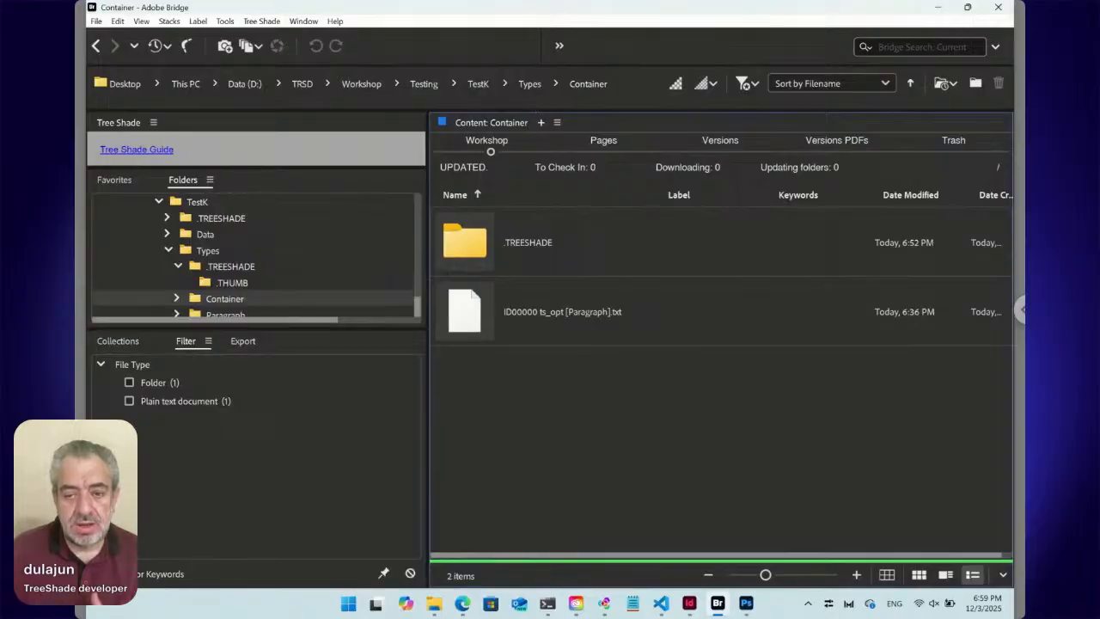
pyautogui.click(479, 86)
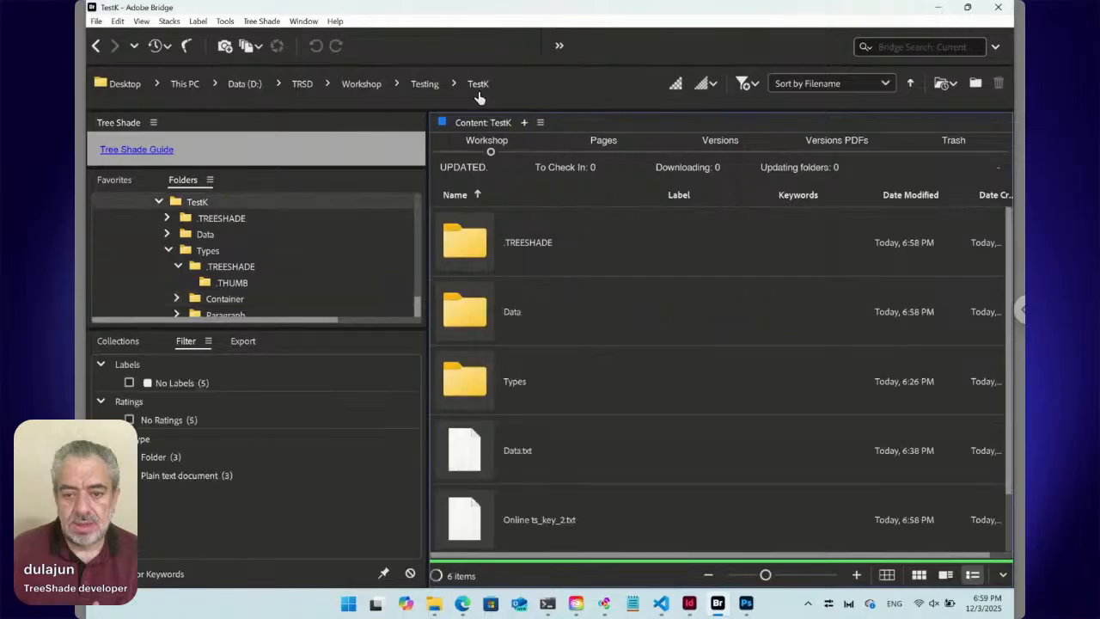
pyautogui.doubleClick(476, 323)
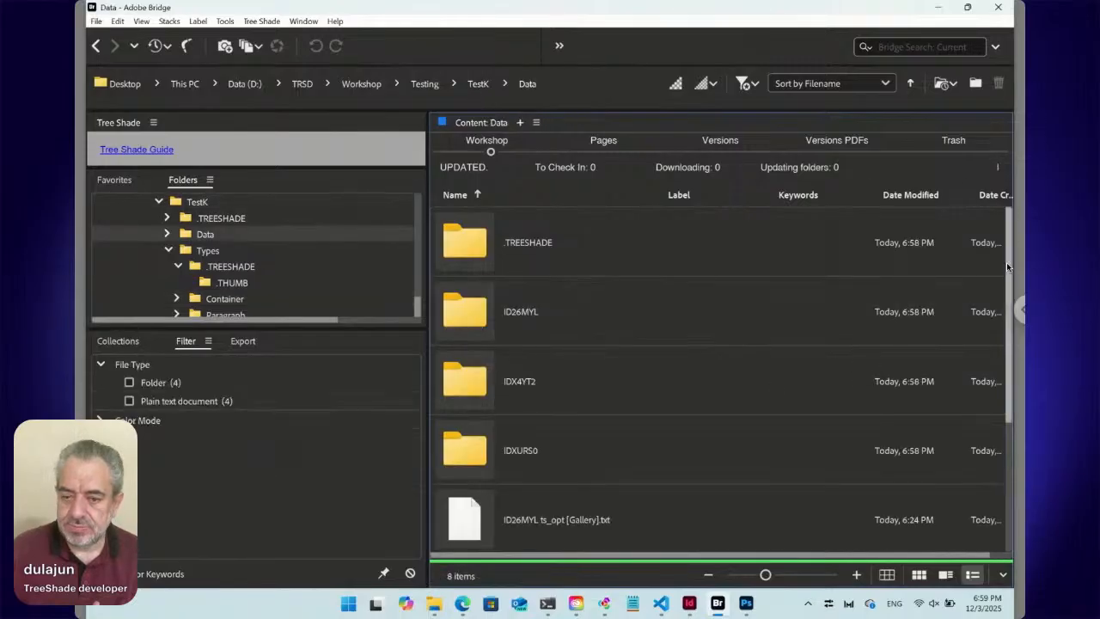
pyautogui.moveTo(1006, 263); pyautogui.dragTo(992, 473)
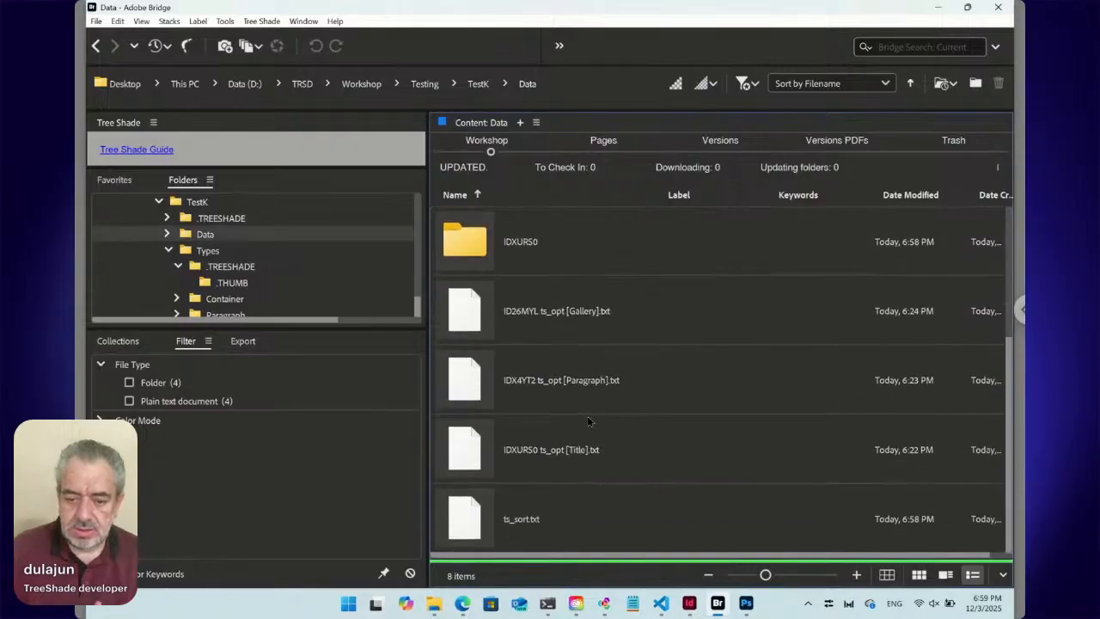
# Step: Inspect the block order stored in the Data folder's ts_sort.txt and close it without changes
pyautogui.click(478, 446)
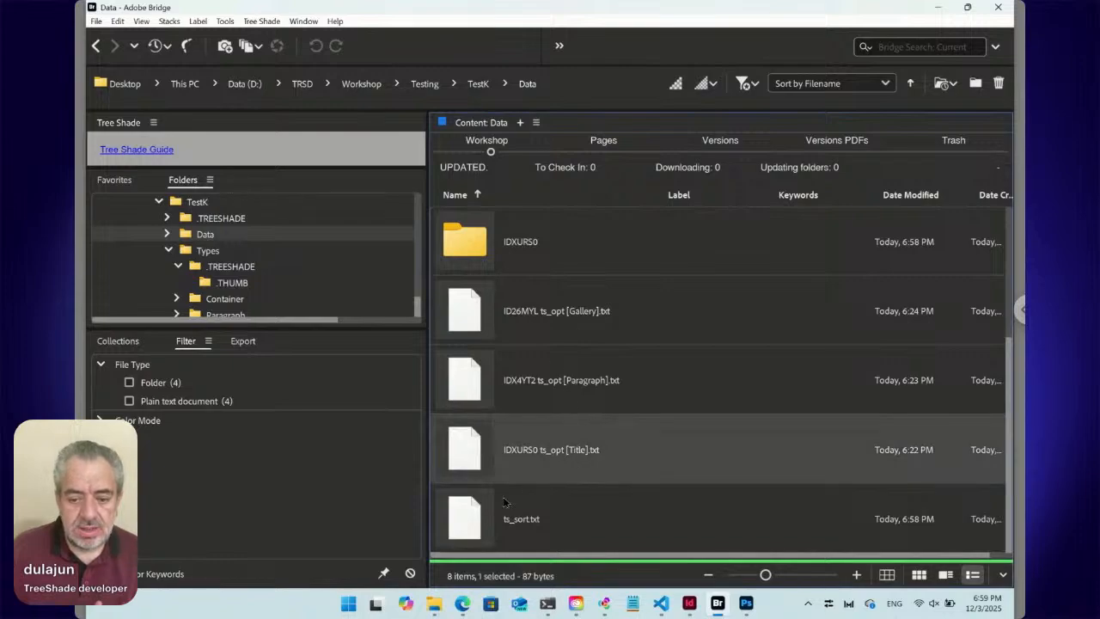
pyautogui.click(464, 520)
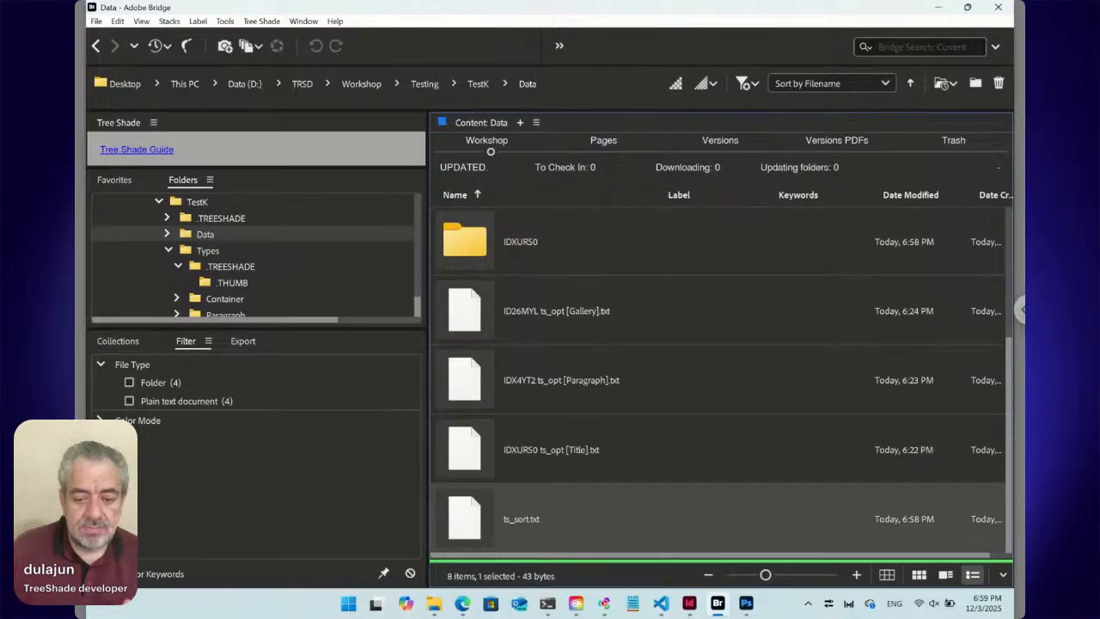
pyautogui.doubleClick(471, 513)
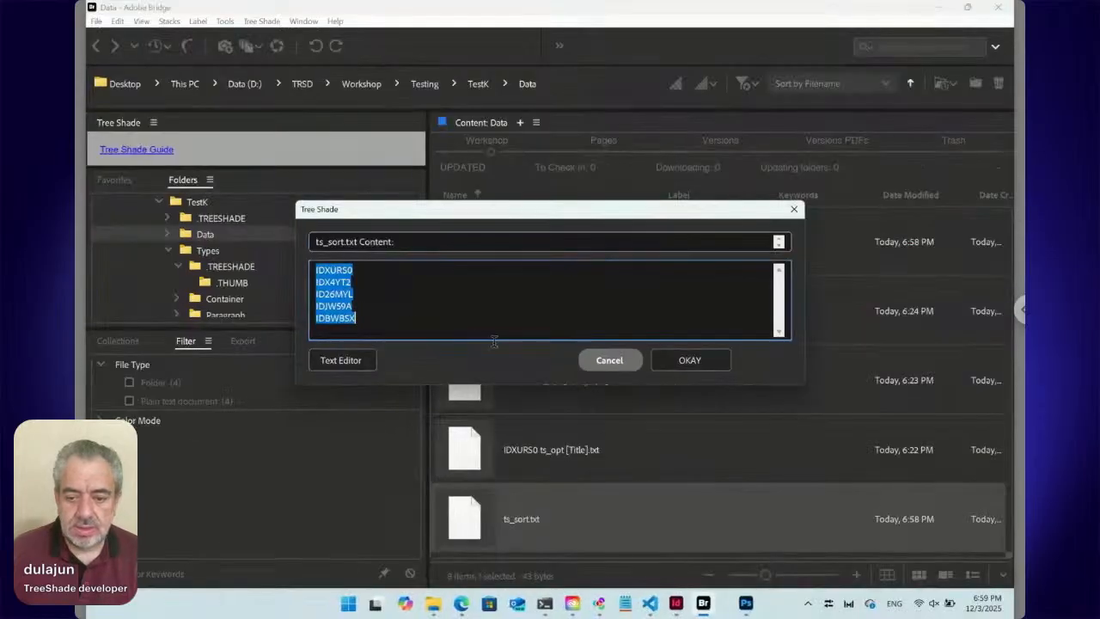
pyautogui.click(602, 361)
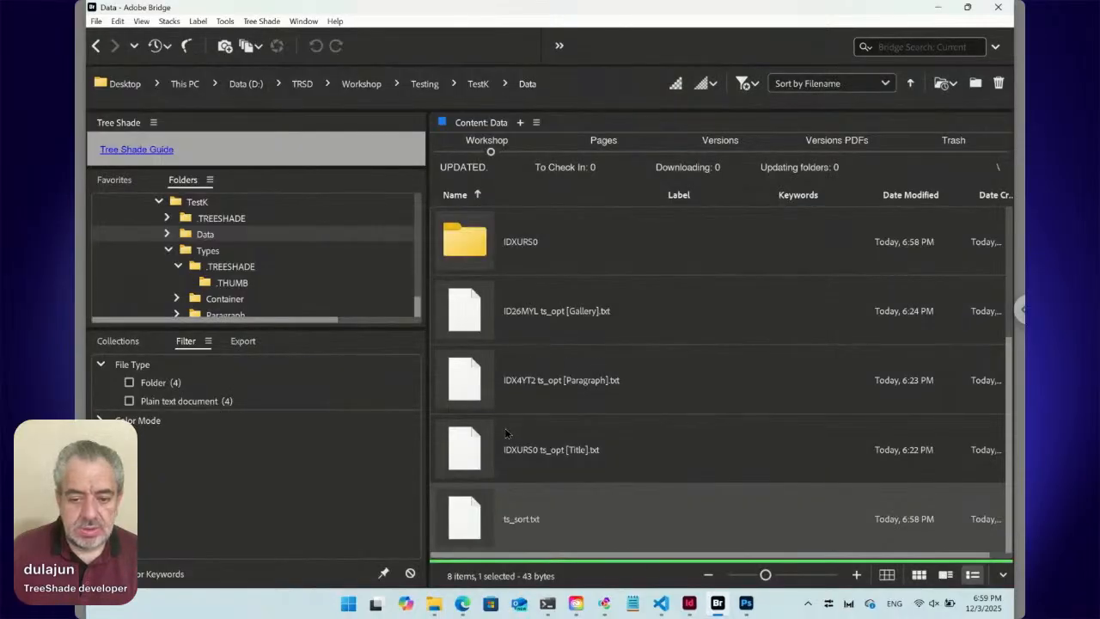
# Step: Manually order the Data folder's ts_opt files as Title, Paragraph, Gallery, and locate the Update ts_sort.txt File command
pyautogui.moveTo(472, 460); pyautogui.dragTo(481, 280)
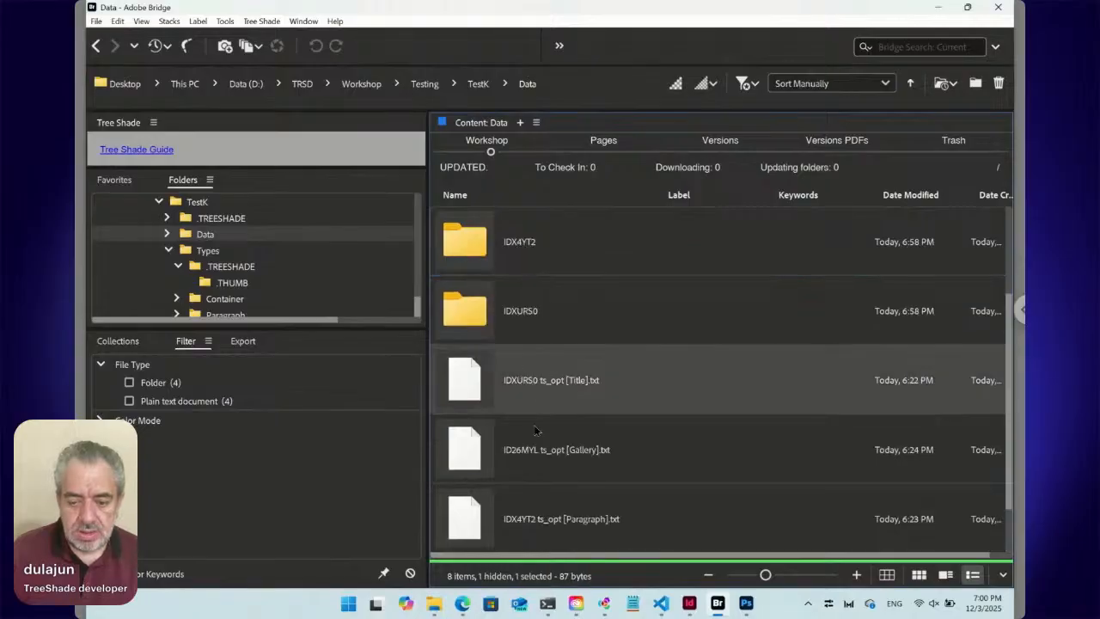
pyautogui.moveTo(475, 505); pyautogui.dragTo(481, 414)
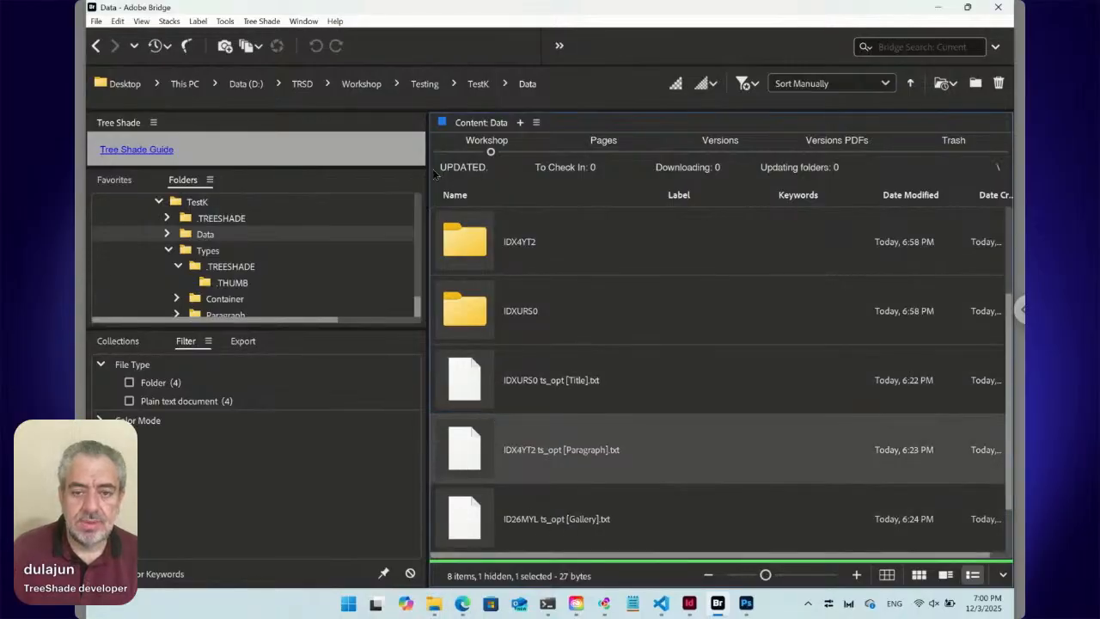
pyautogui.click(262, 22)
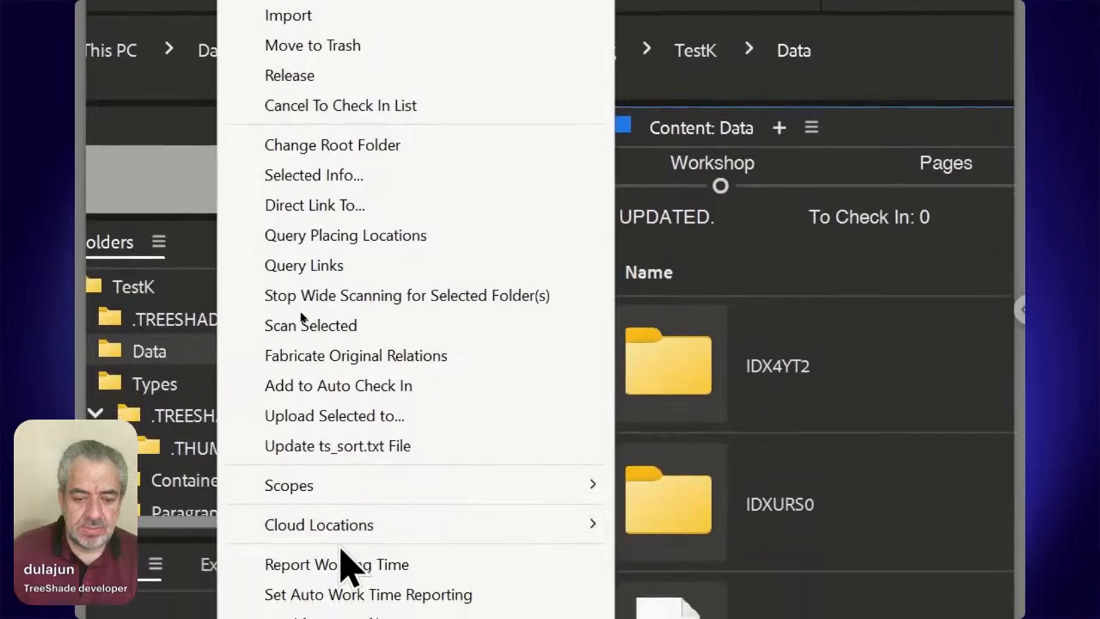
pyautogui.click(345, 451)
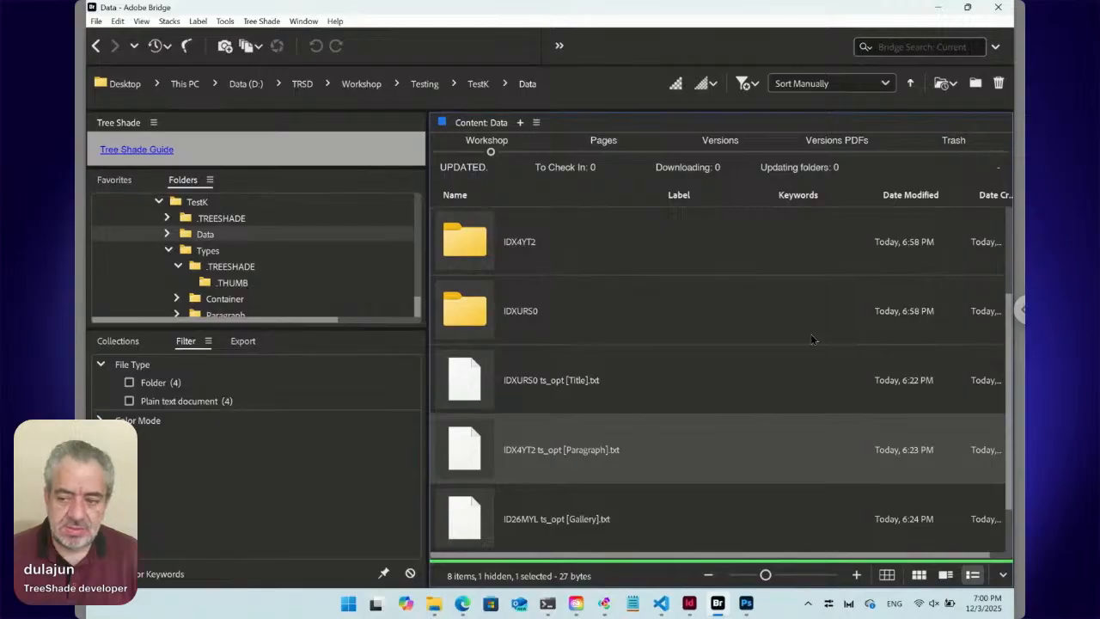
# Step: Filter the Data folder to plain text documents and open the folder paired with the Gallery ts_opt file
pyautogui.moveTo(1001, 324); pyautogui.dragTo(1001, 261)
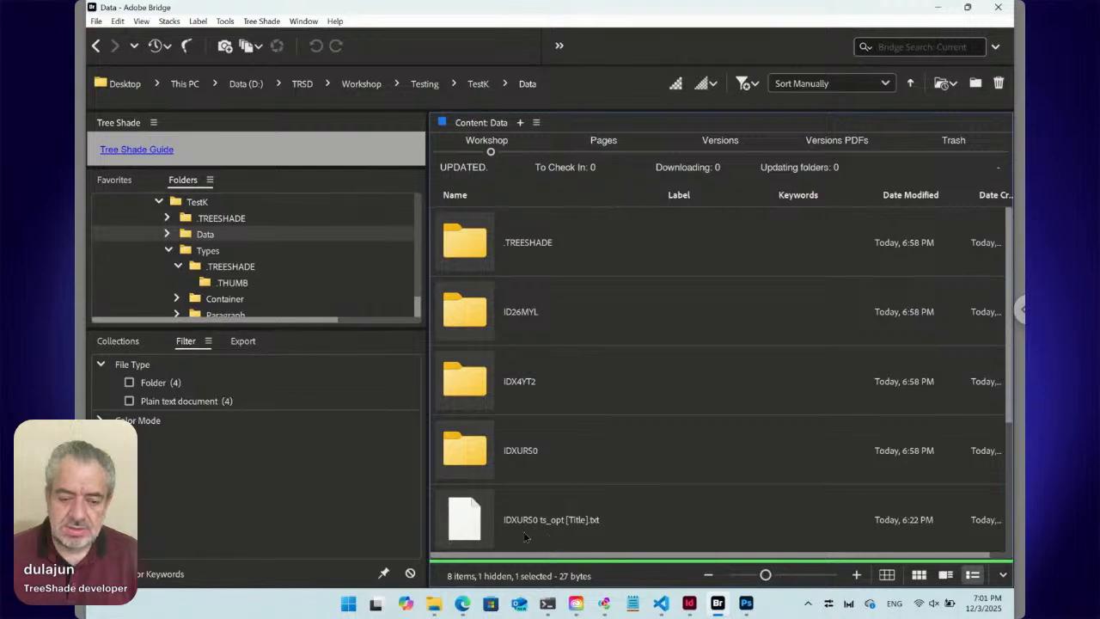
pyautogui.click(193, 404)
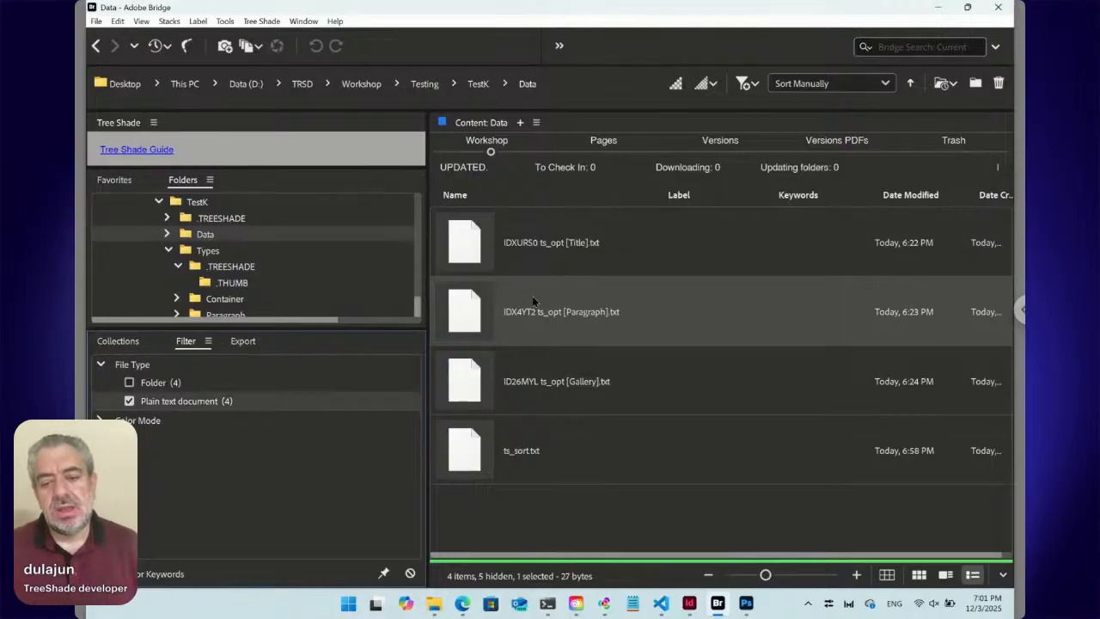
pyautogui.click(479, 391)
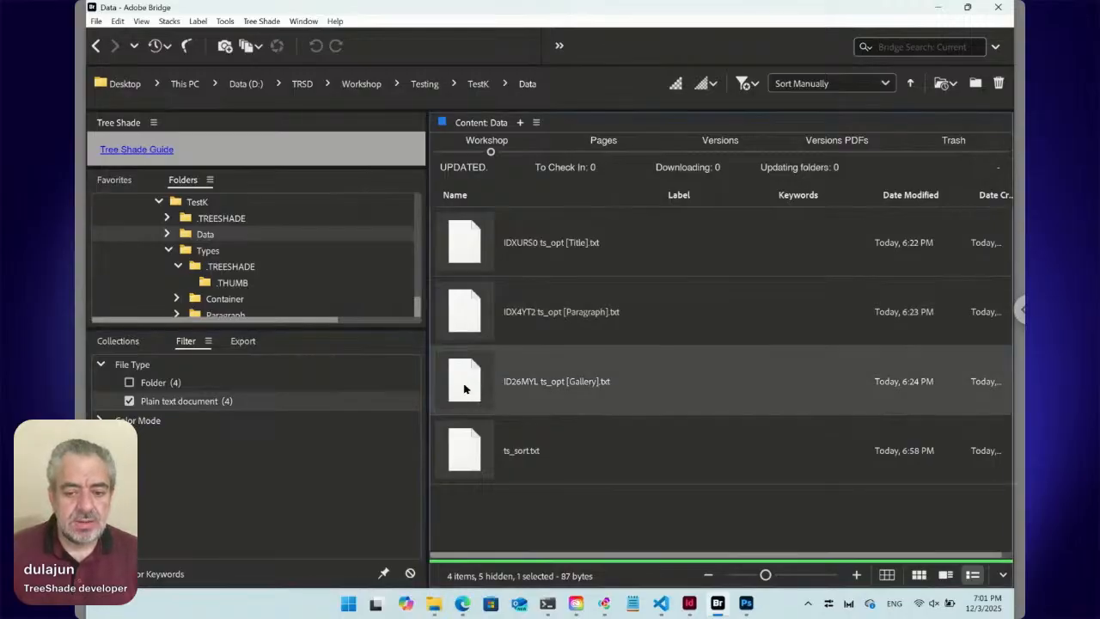
pyautogui.doubleClick(464, 389)
pyautogui.click(571, 347)
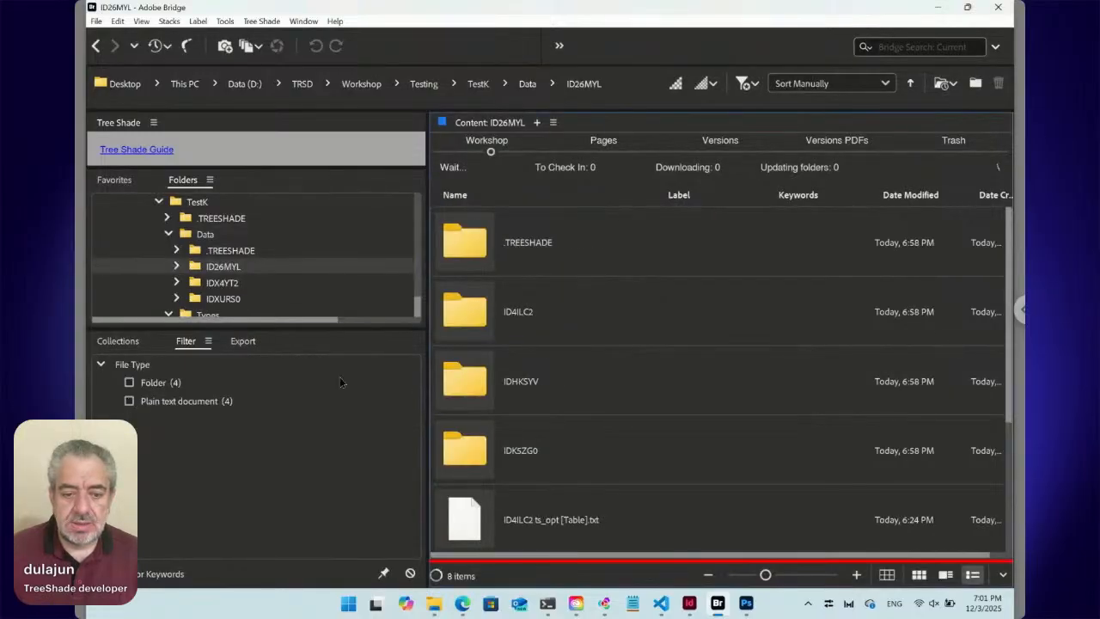
# Step: Show only plain text documents in the Gallery folder and open the folder paired with the Yellow Chair file
pyautogui.click(177, 402)
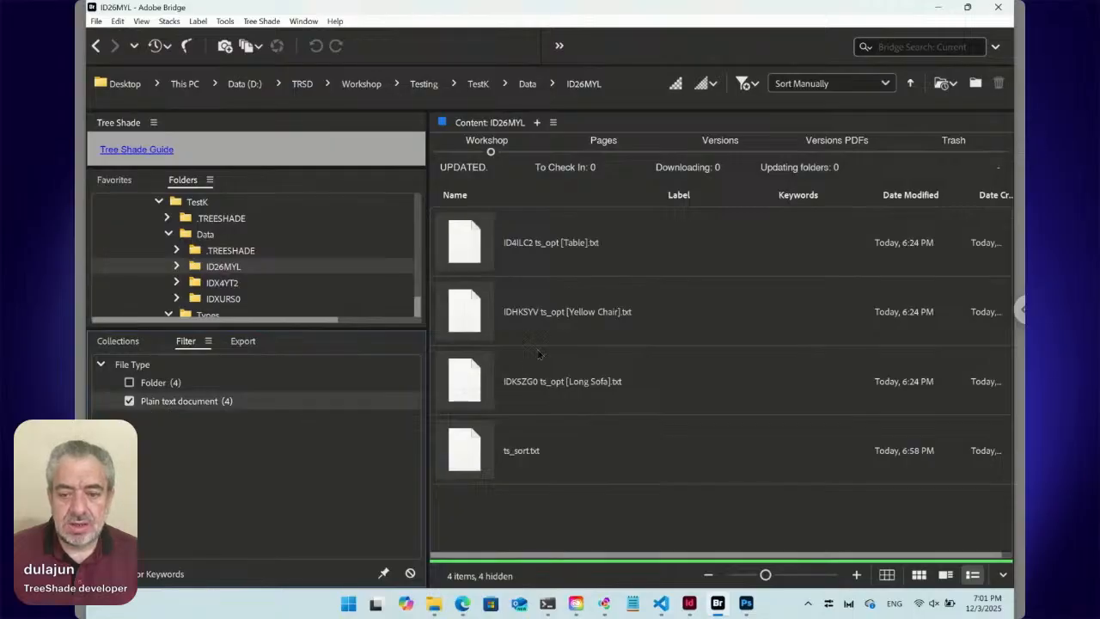
pyautogui.click(584, 274)
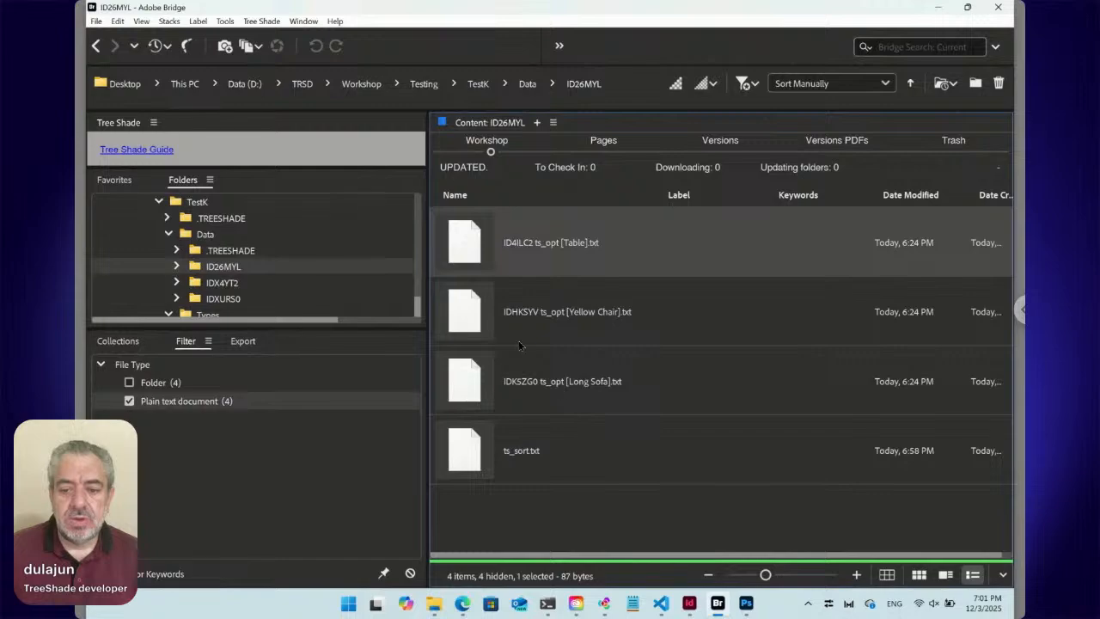
pyautogui.doubleClick(483, 315)
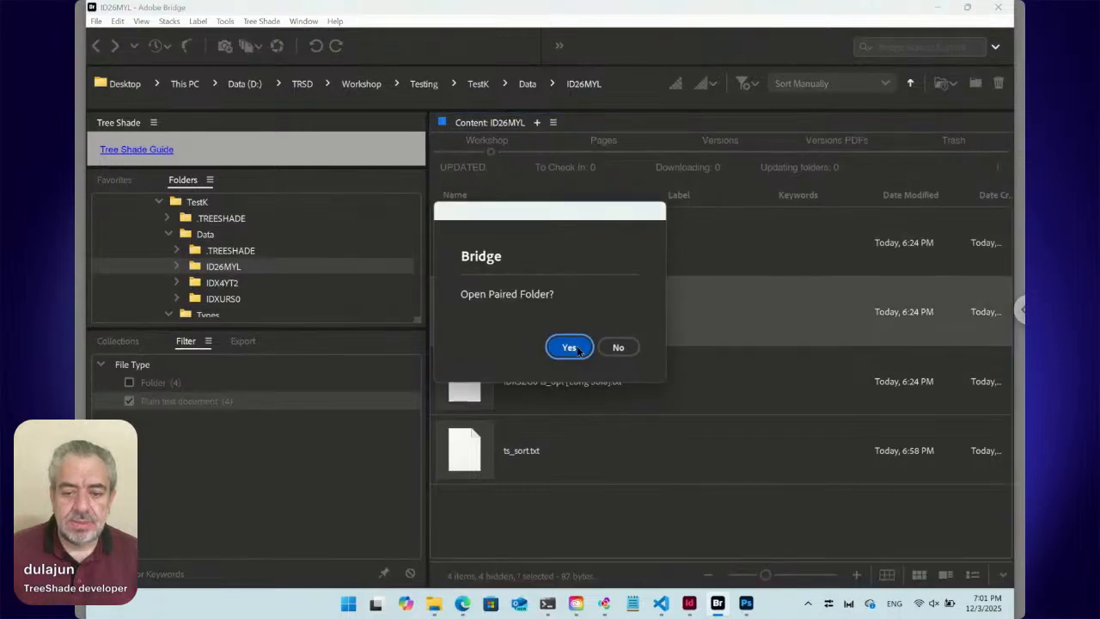
pyautogui.click(576, 350)
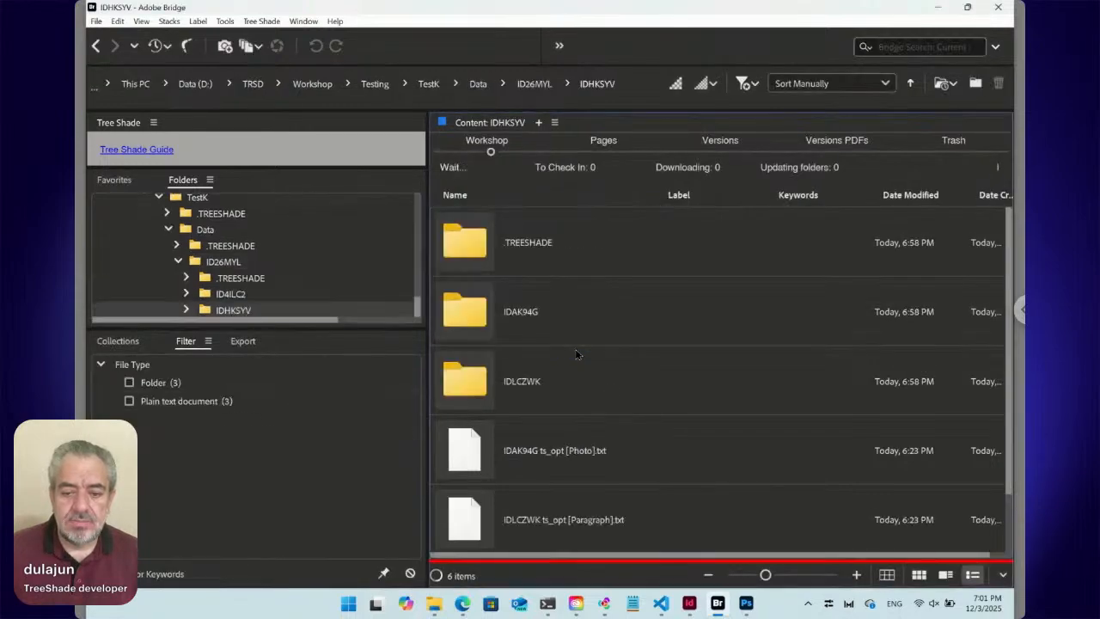
# Step: Show only plain text documents in the Yellow Chair folder and open the folder paired with the Photo file
pyautogui.click(207, 402)
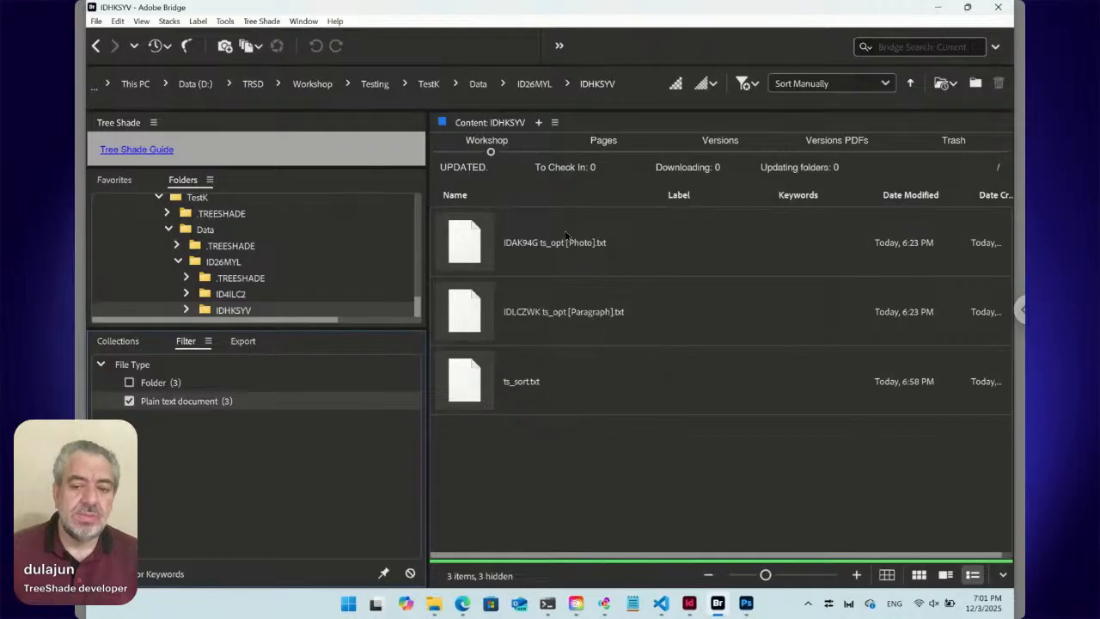
pyautogui.doubleClick(469, 250)
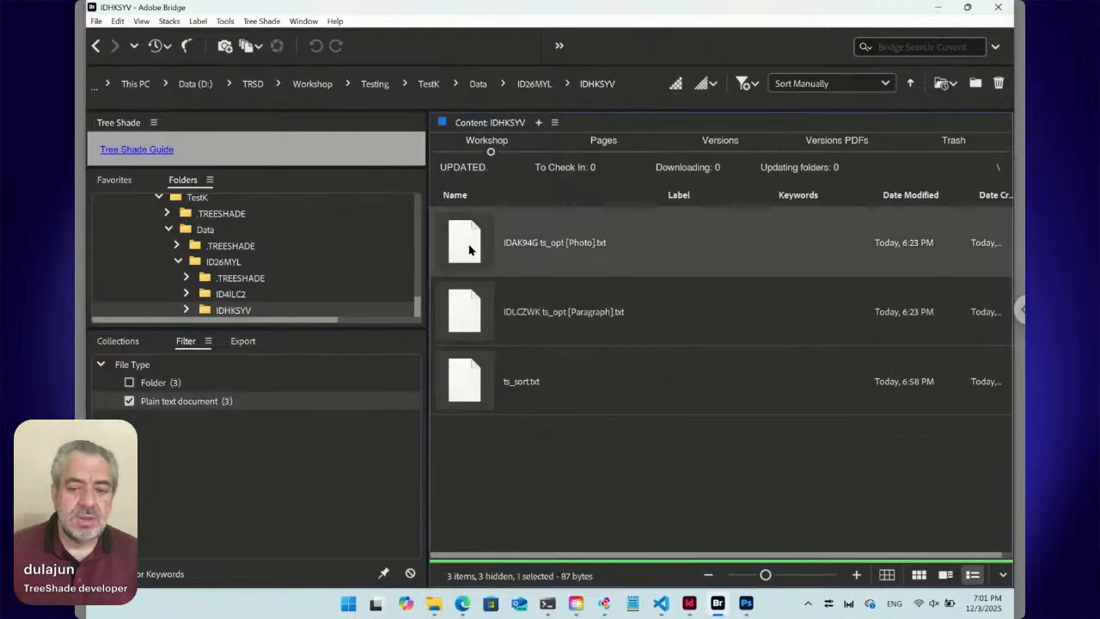
pyautogui.click(572, 348)
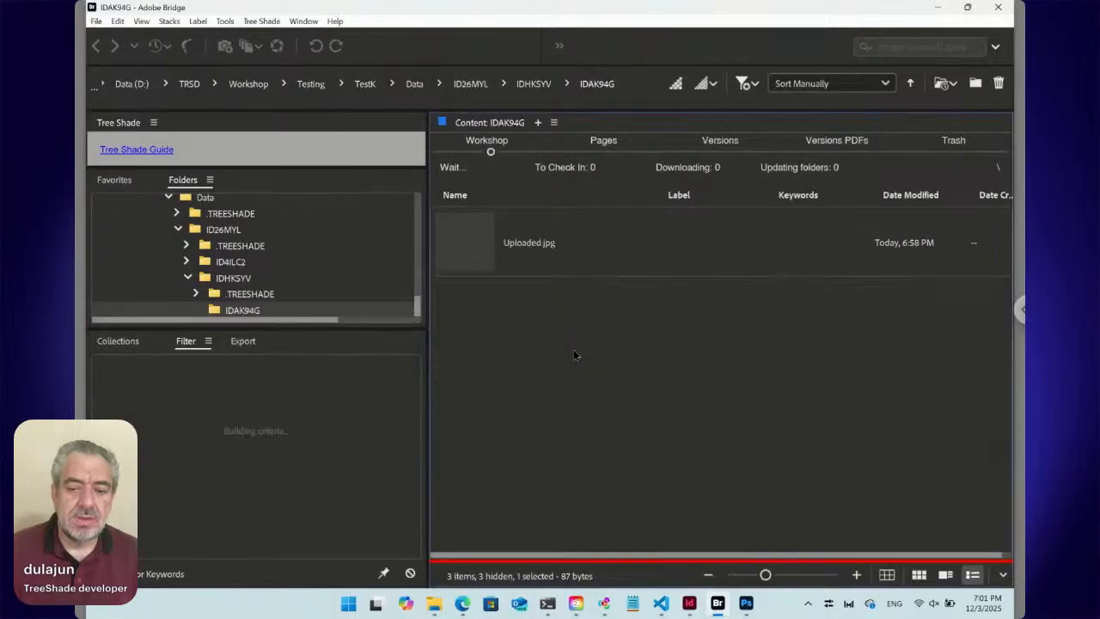
# Step: Check the uploaded image in the Photo folder, then return to the Yellow Chair folder and show only its plain text documents
pyautogui.click(469, 250)
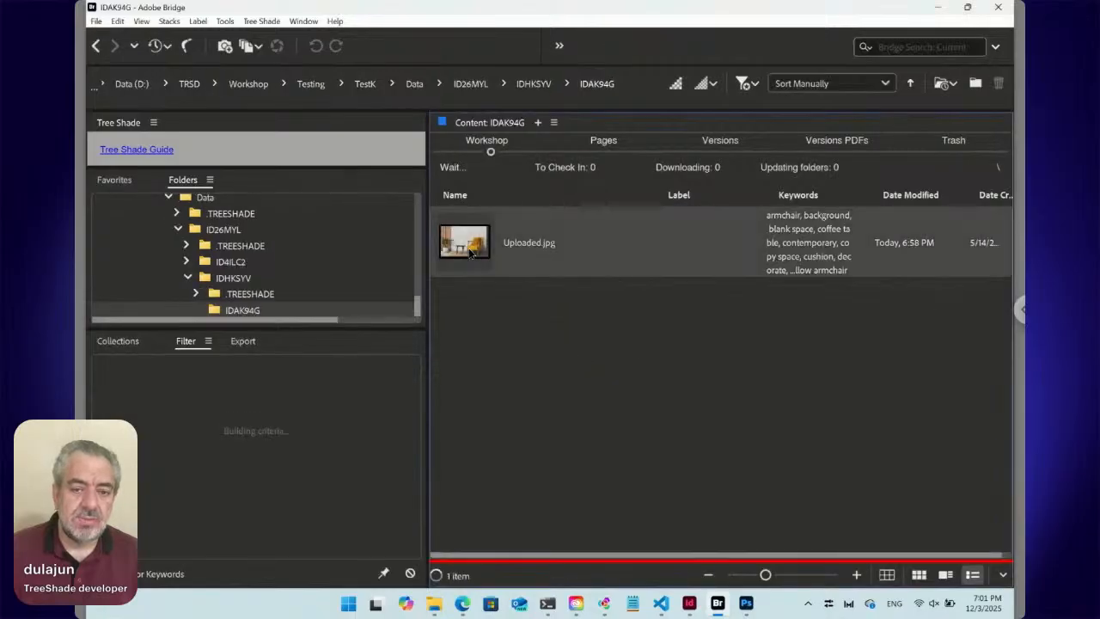
pyautogui.click(96, 47)
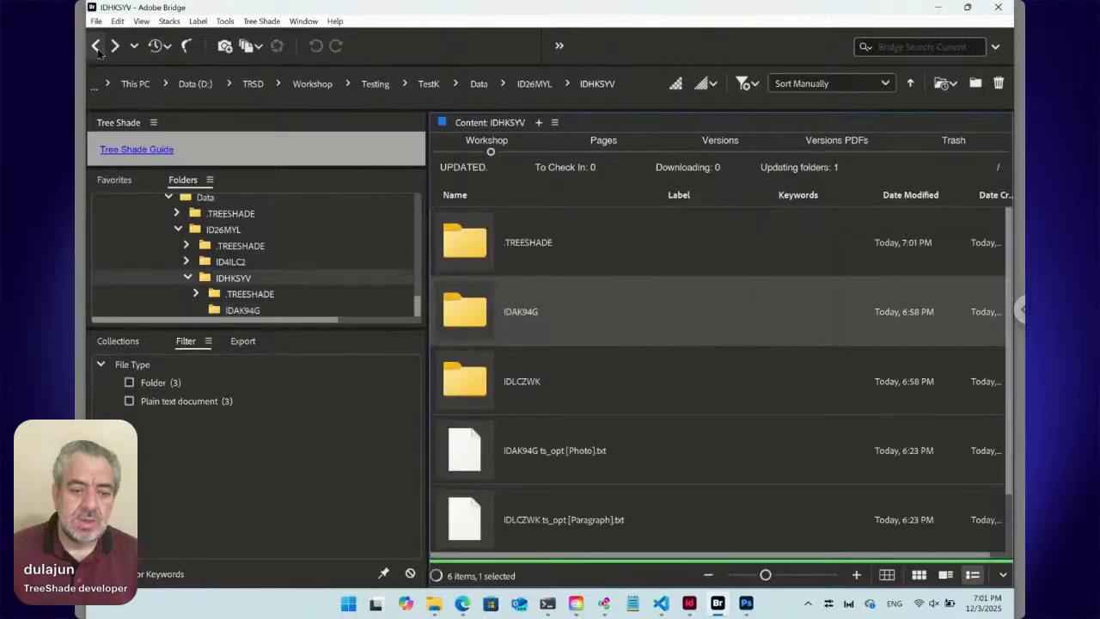
pyautogui.click(183, 405)
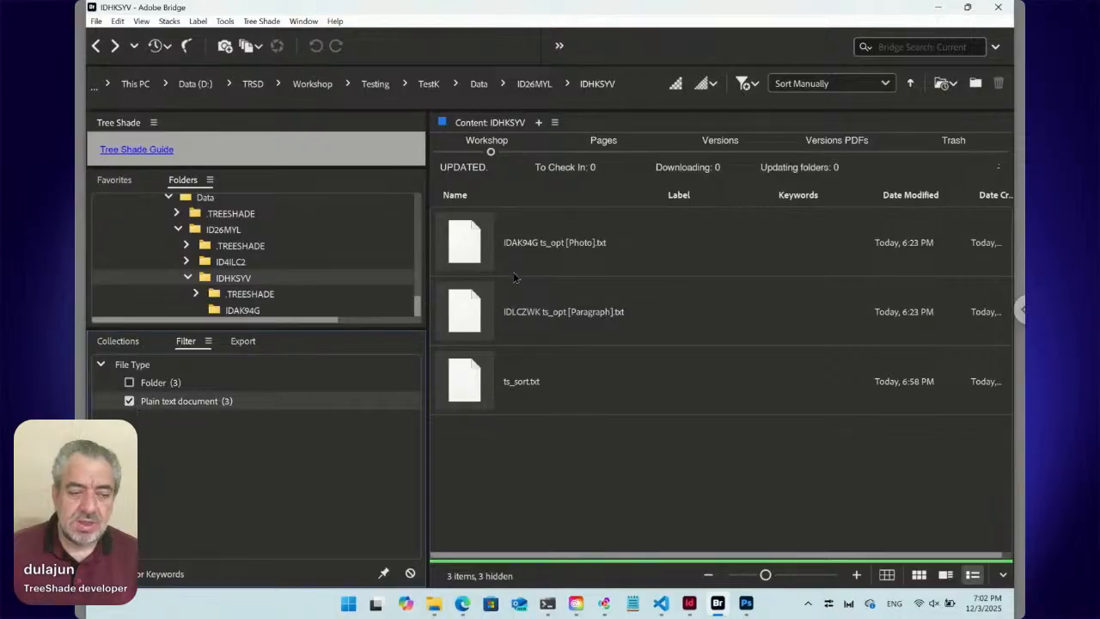
# Step: View the text content of the Yellow Chair folder's Paragraph ts_opt file instead of opening its paired folder
pyautogui.click(590, 317)
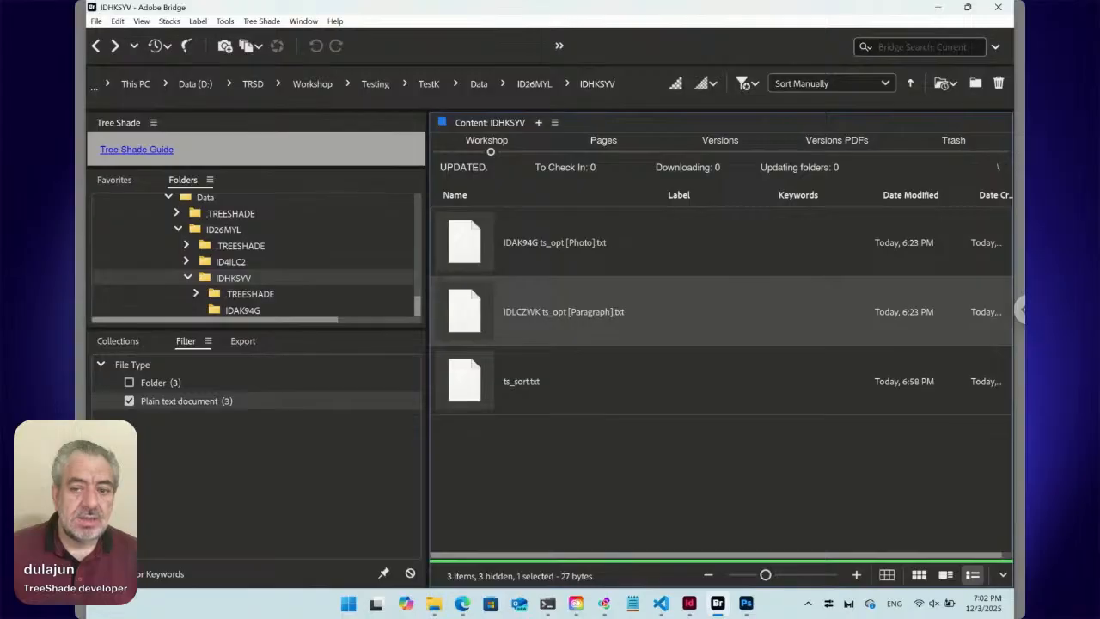
pyautogui.doubleClick(475, 315)
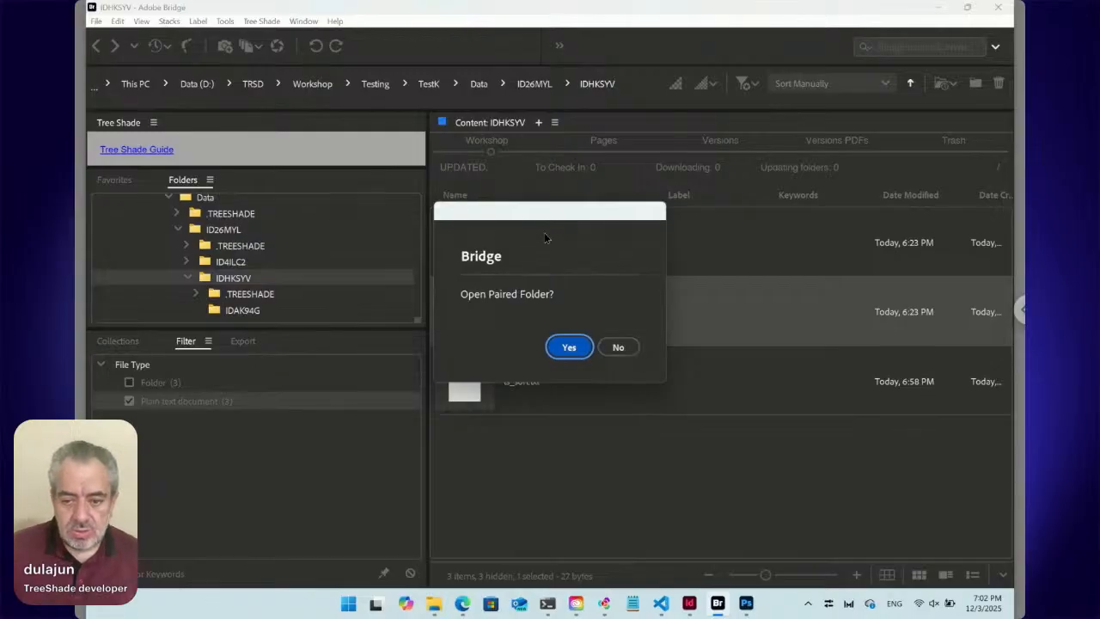
pyautogui.moveTo(542, 221); pyautogui.dragTo(679, 262)
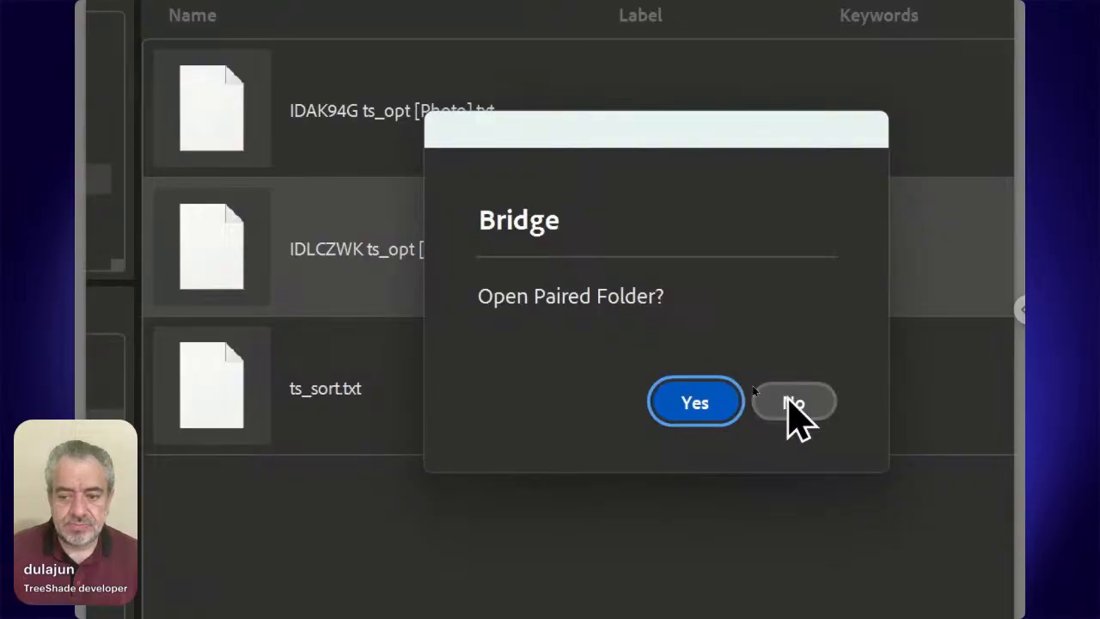
pyautogui.click(790, 402)
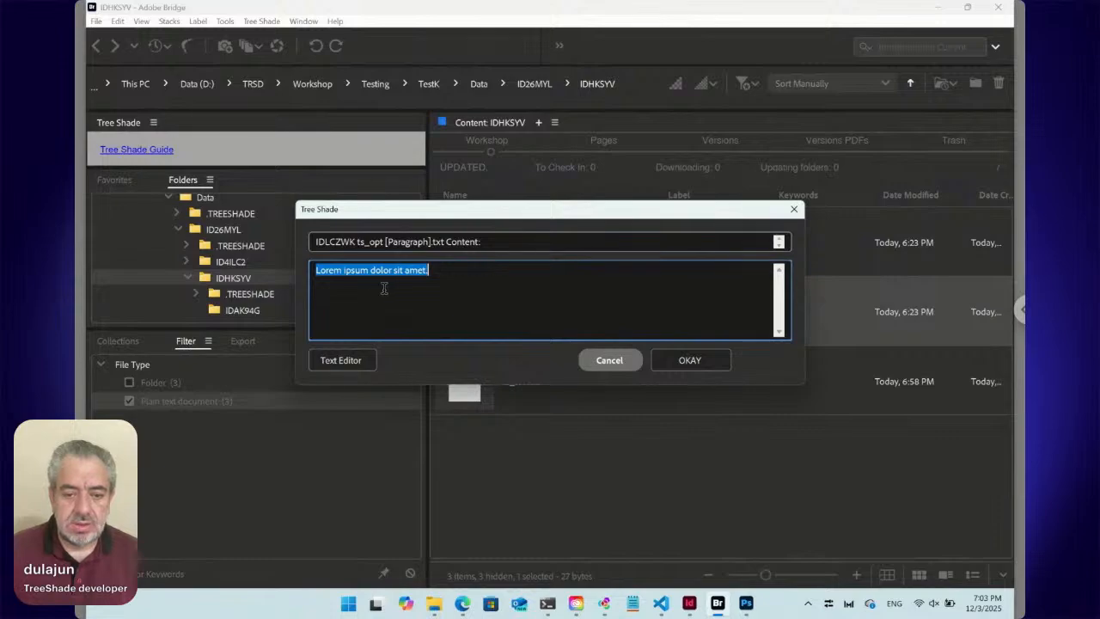
pyautogui.click(628, 365)
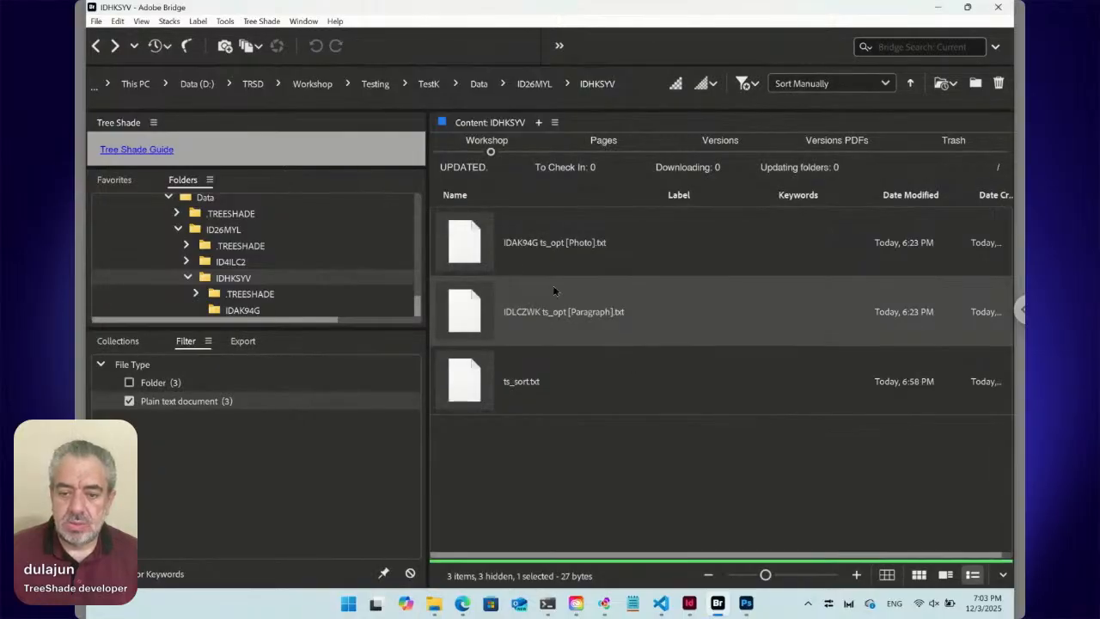
# Step: View the snippet code of the Yellow Chair folder's Photo ts_opt file and close it without changes
pyautogui.doubleClick(477, 256)
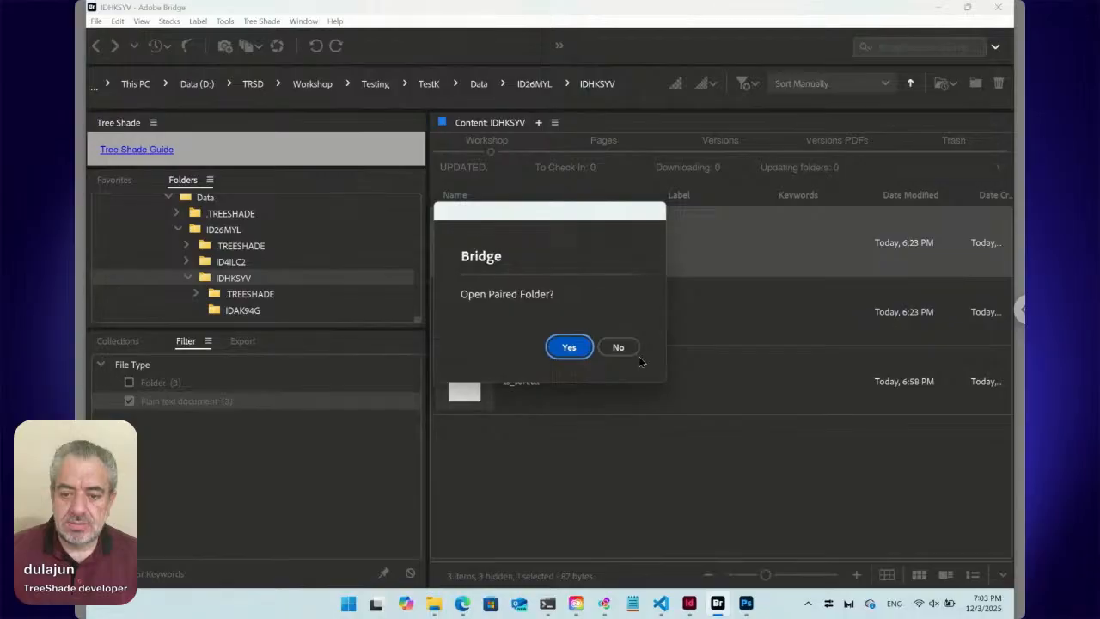
pyautogui.click(634, 352)
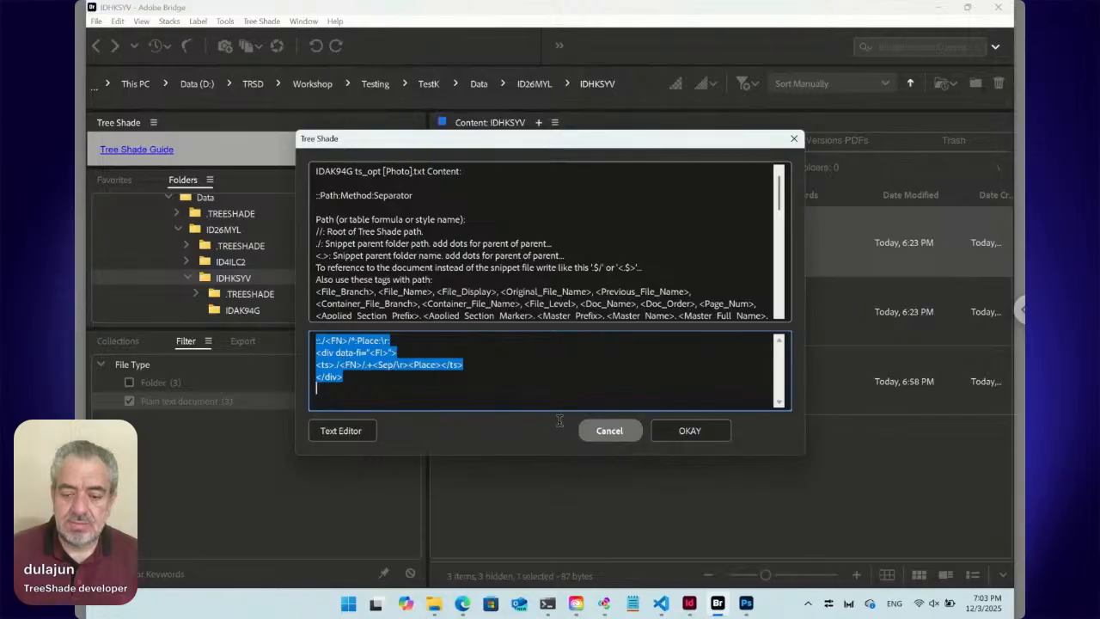
pyautogui.click(610, 431)
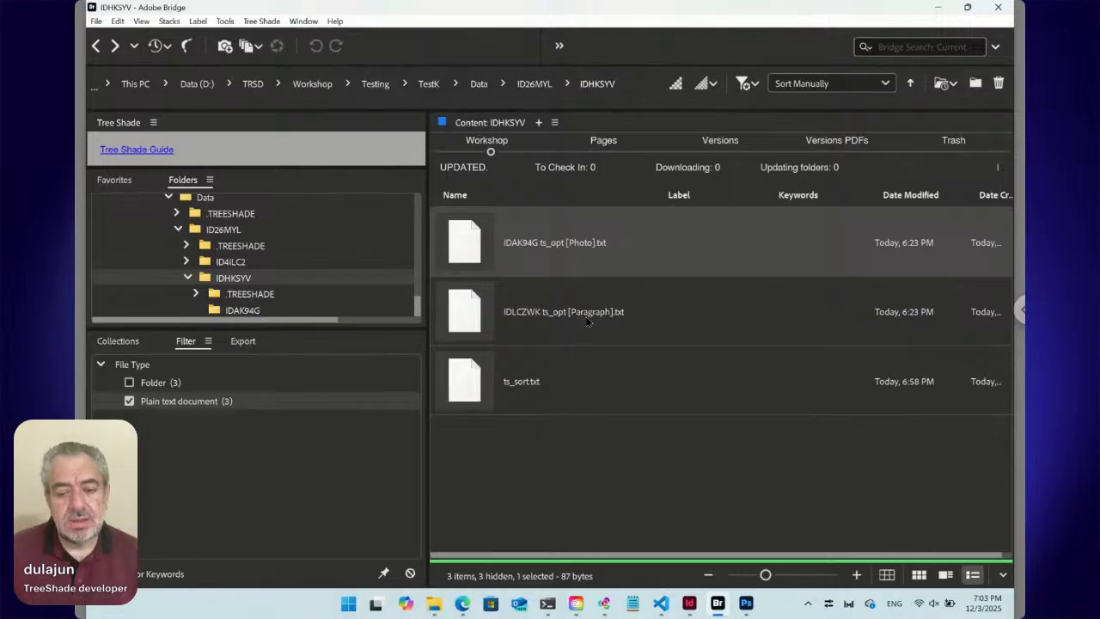
pyautogui.click(260, 21)
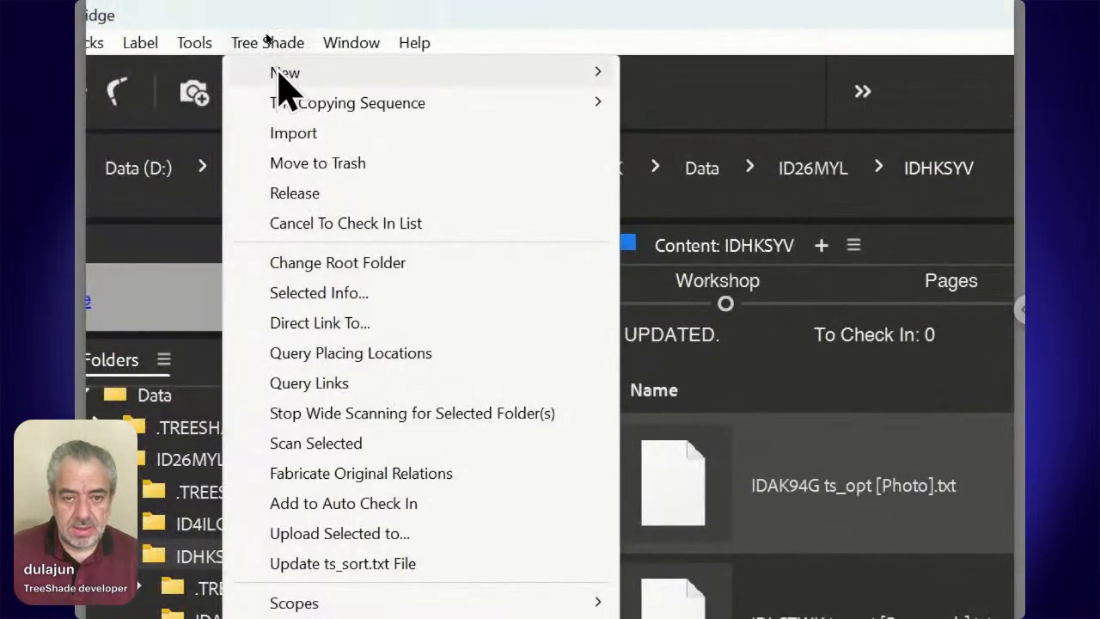
pyautogui.moveTo(273, 37)
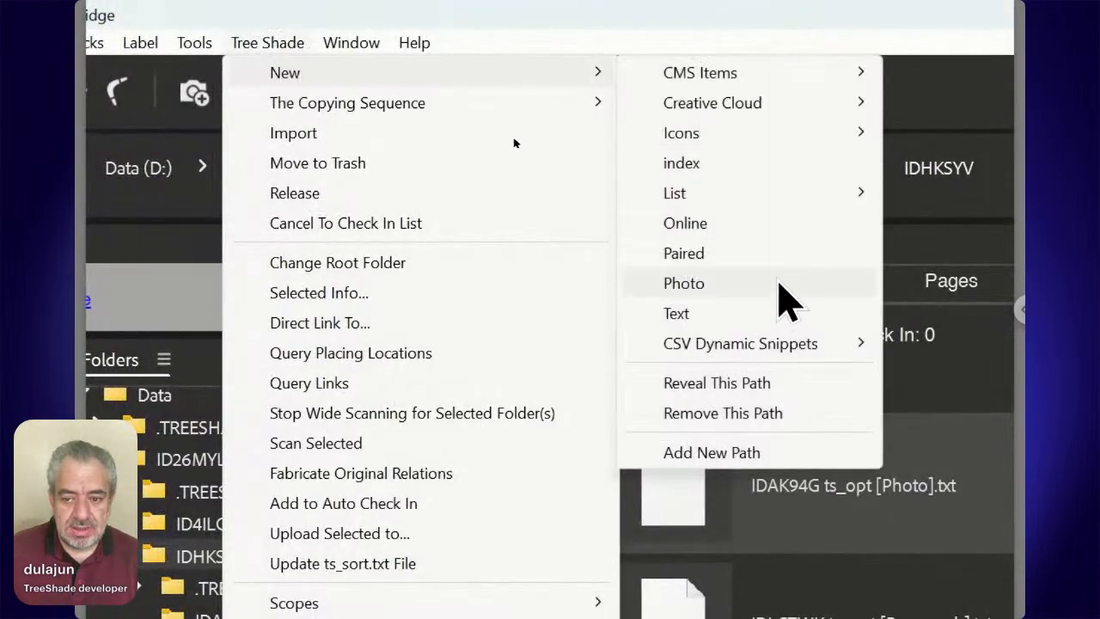
pyautogui.click(751, 316)
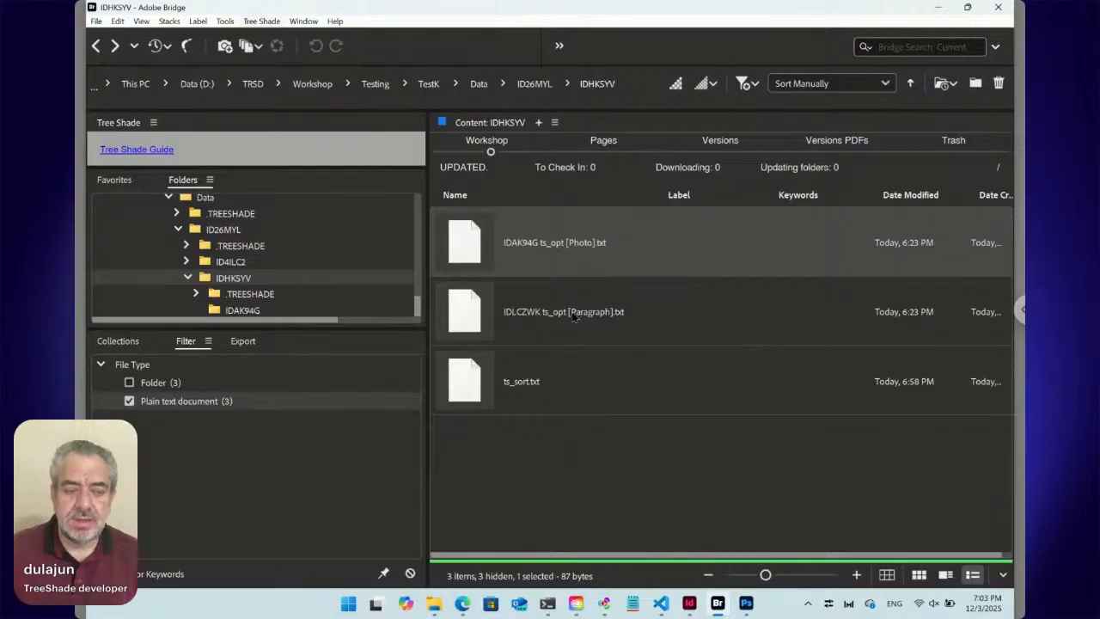
# Step: Reveal the original of the Paragraph ts_opt file and find Paragraph.txt in the Types folder
pyautogui.click(574, 316)
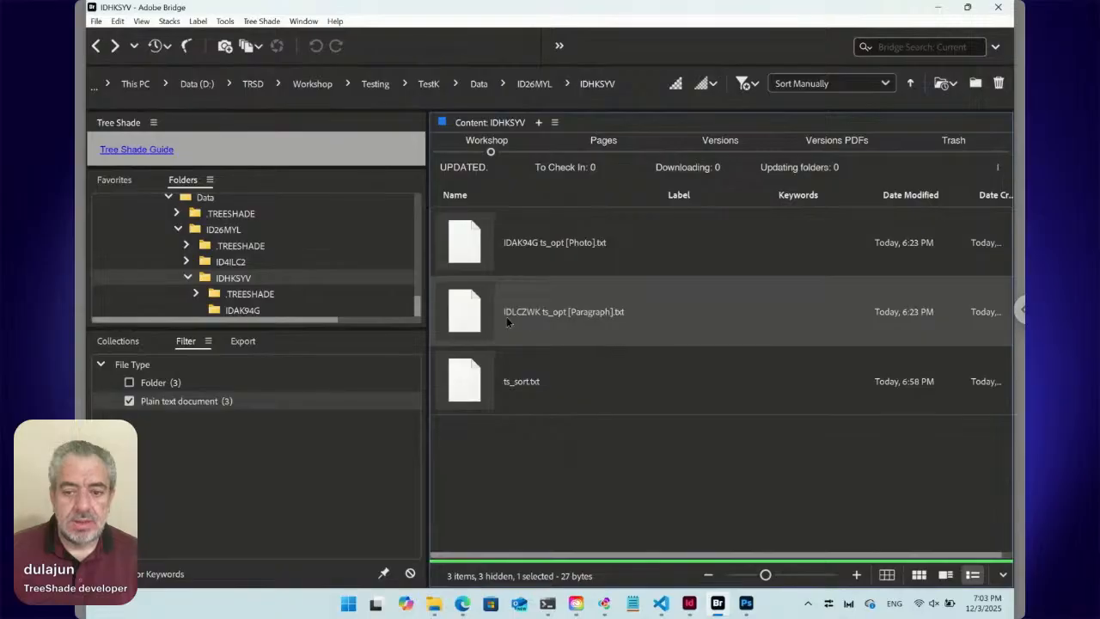
pyautogui.rightClick(470, 314)
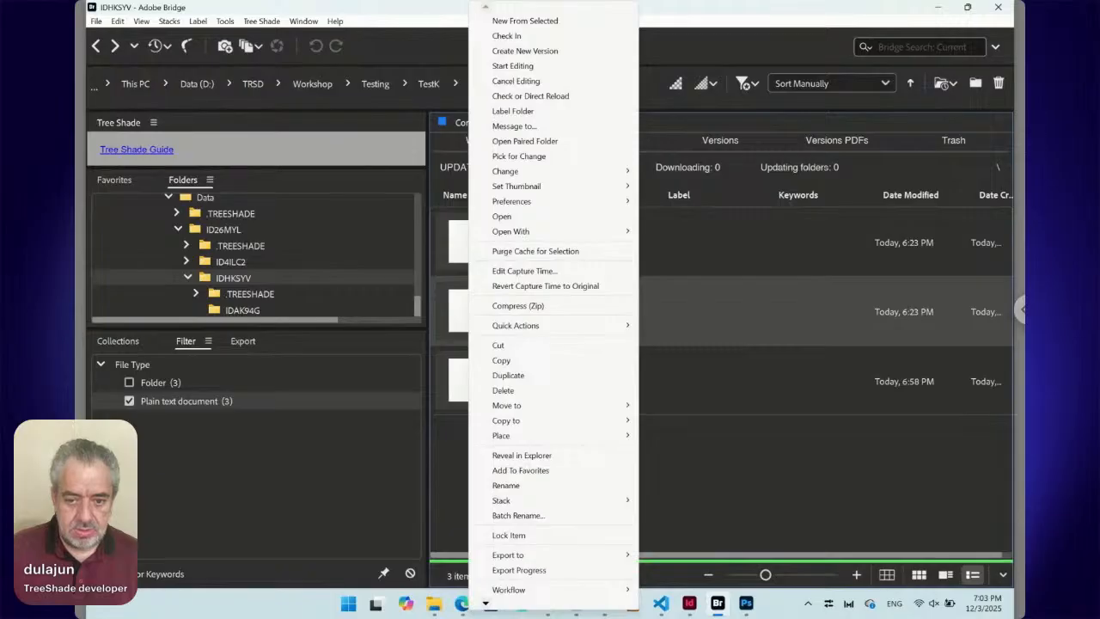
pyautogui.press('Escape')
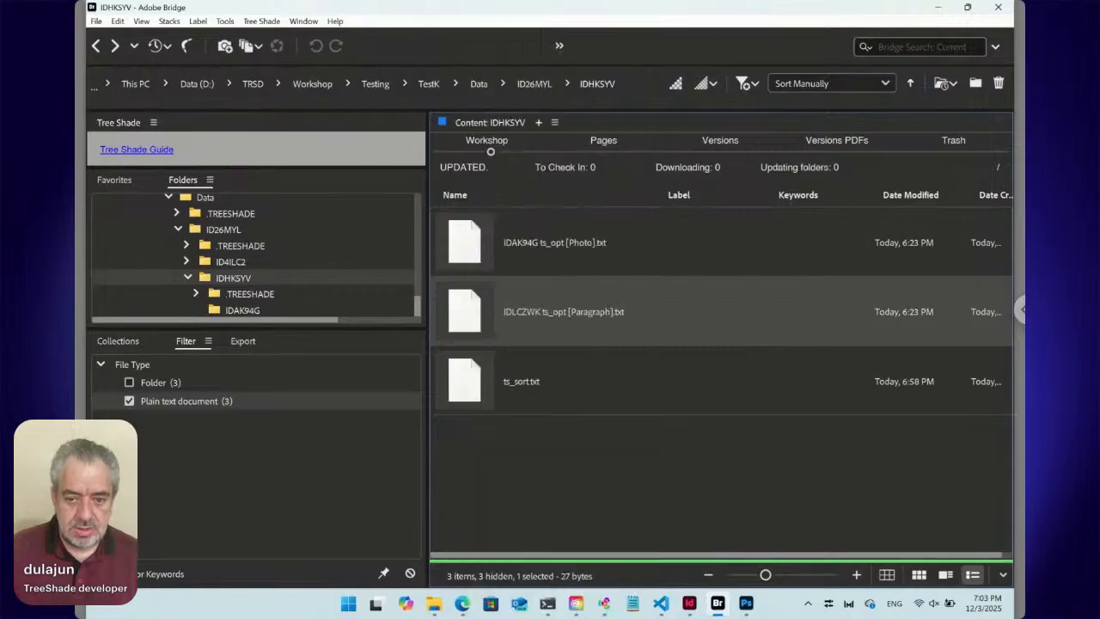
pyautogui.click(263, 22)
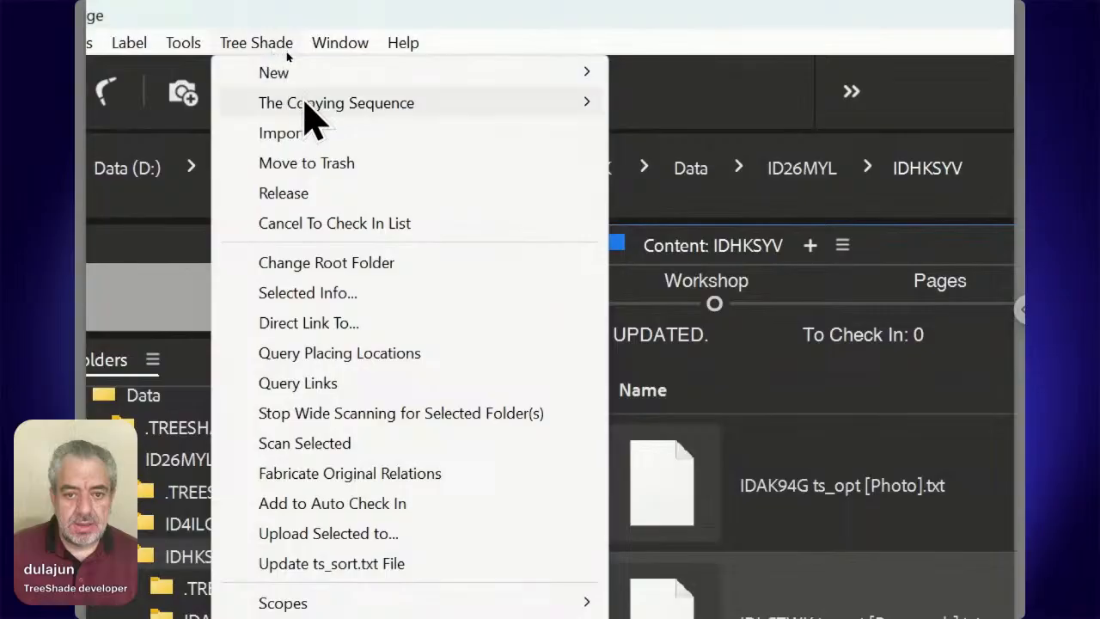
pyautogui.moveTo(286, 53)
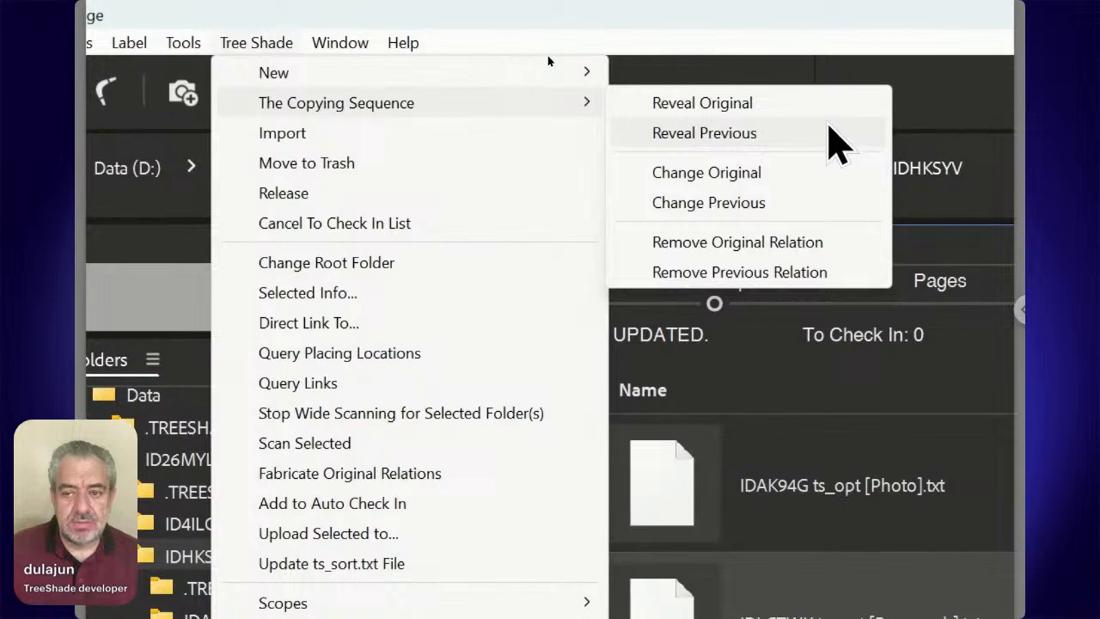
pyautogui.click(829, 106)
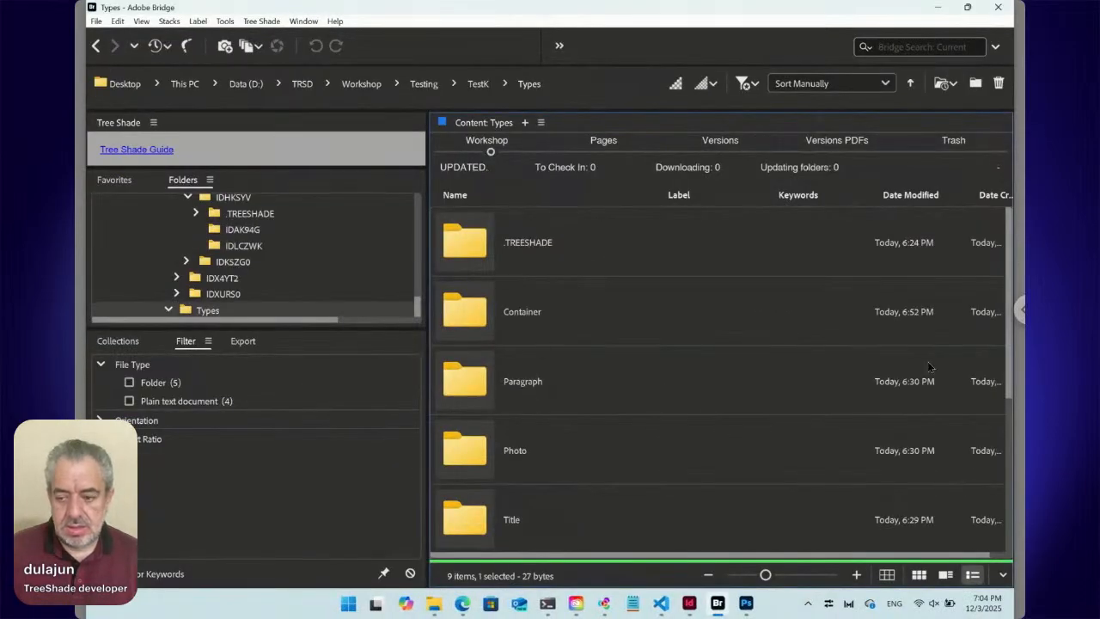
pyautogui.scroll(-3, 994, 453)
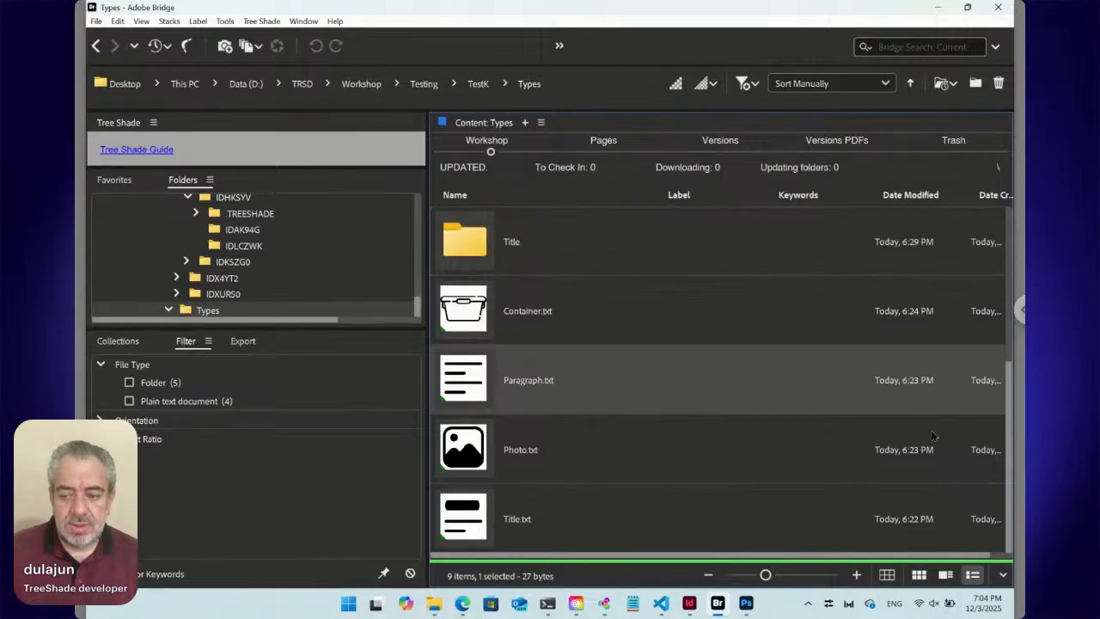
pyautogui.scroll(5, 705, 352)
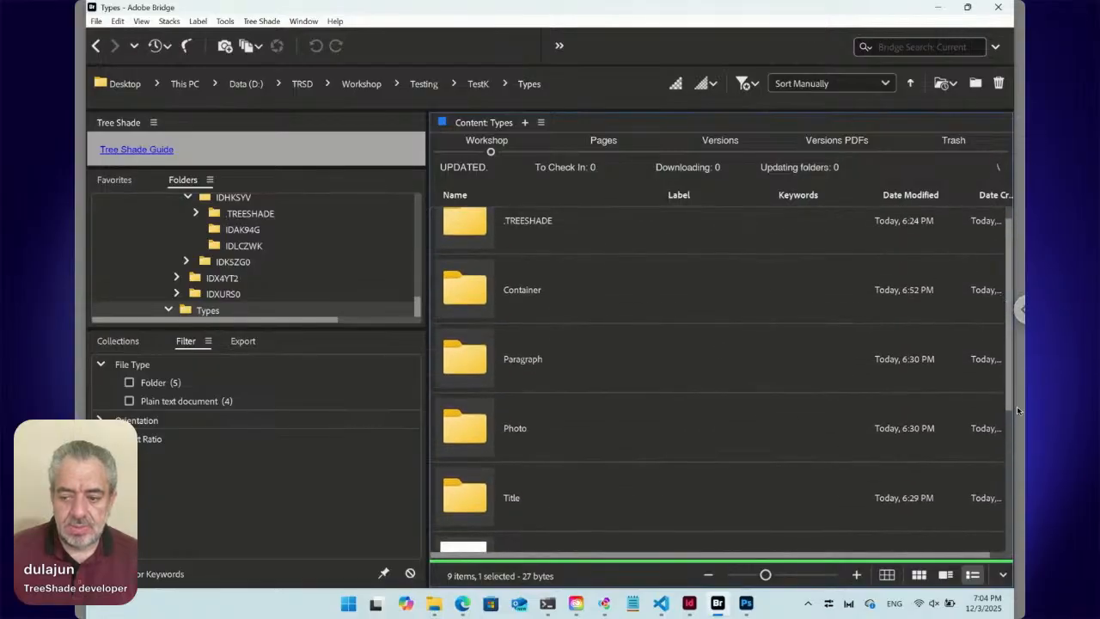
pyautogui.moveTo(1007, 395); pyautogui.dragTo(1001, 547)
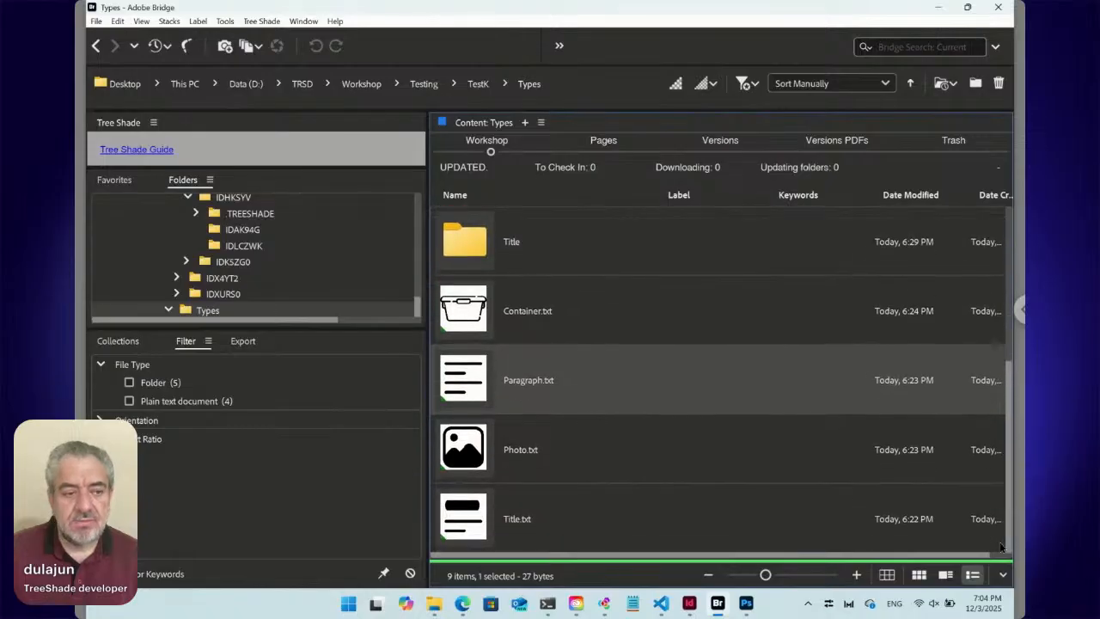
# Step: View the content of the original Paragraph.txt in the Types folder and close it without changes
pyautogui.doubleClick(474, 376)
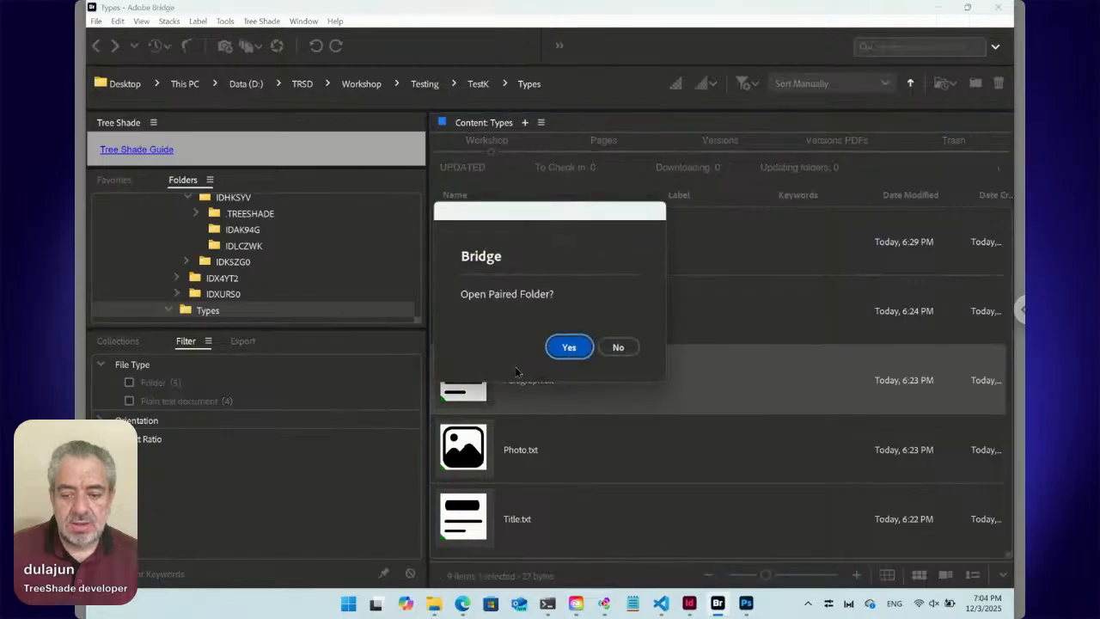
pyautogui.moveTo(538, 229); pyautogui.dragTo(682, 270)
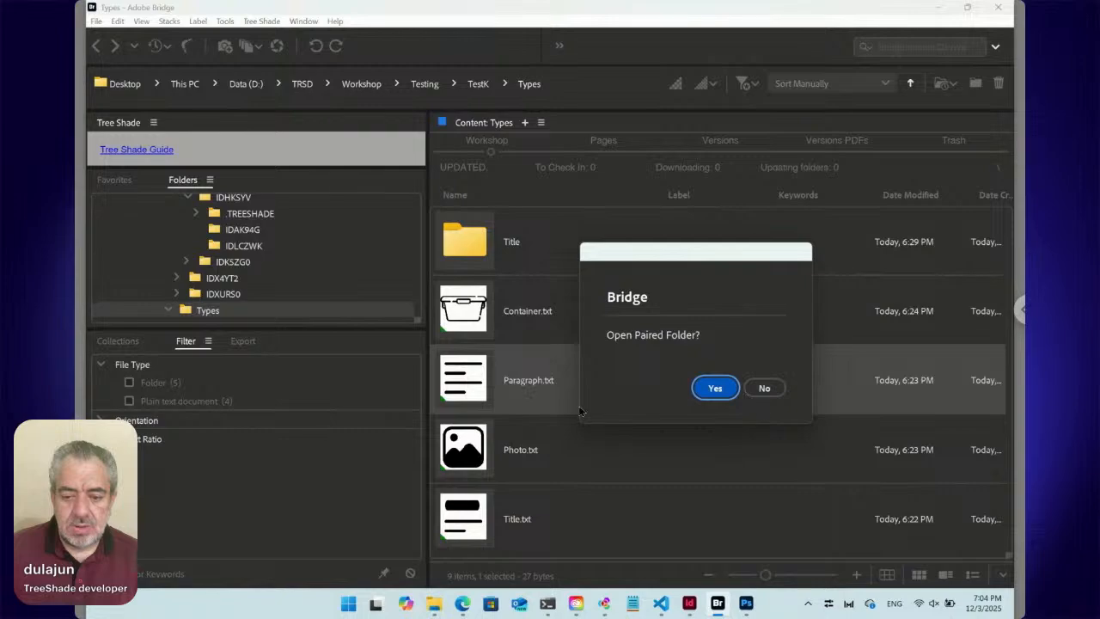
pyautogui.click(765, 389)
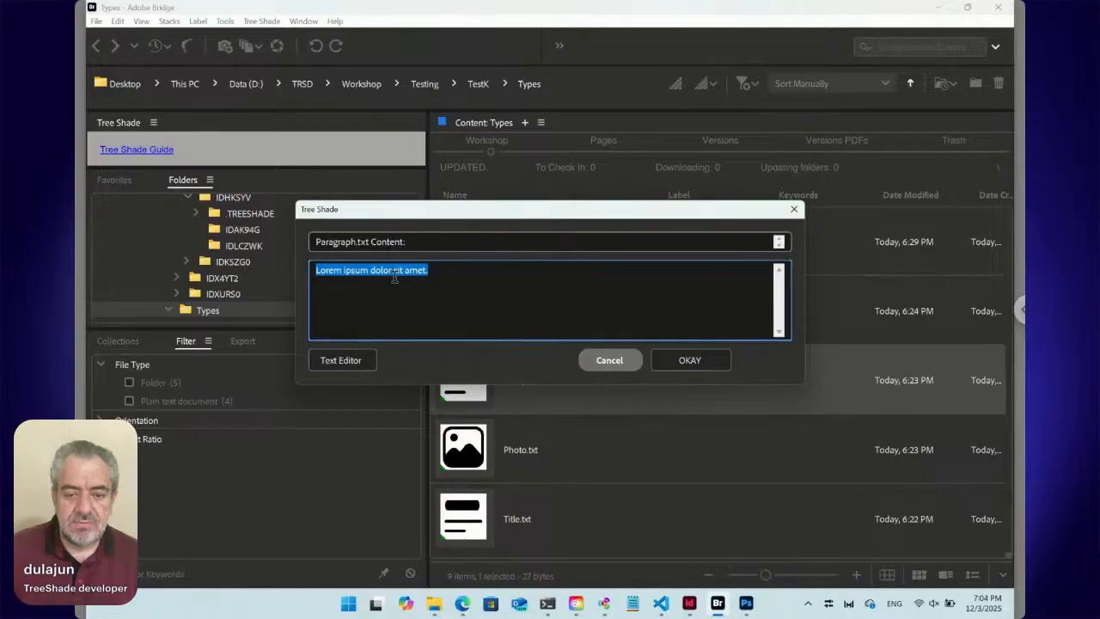
pyautogui.click(608, 365)
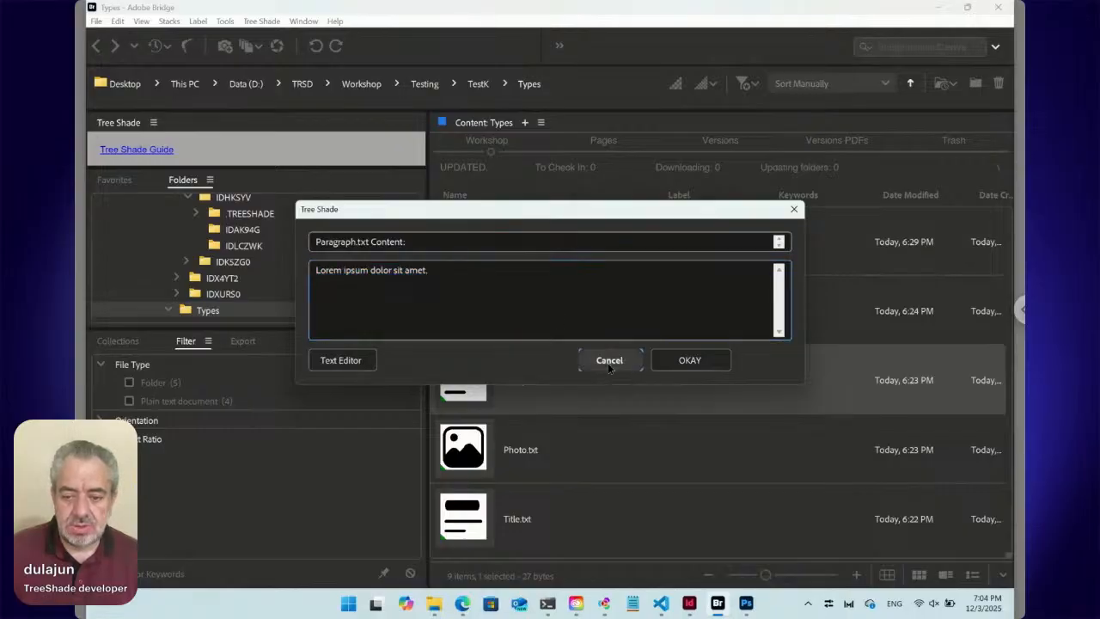
# Step: Copy the entire snippet code from Photo.txt in the Types folder and close the file unchanged
pyautogui.doubleClick(473, 456)
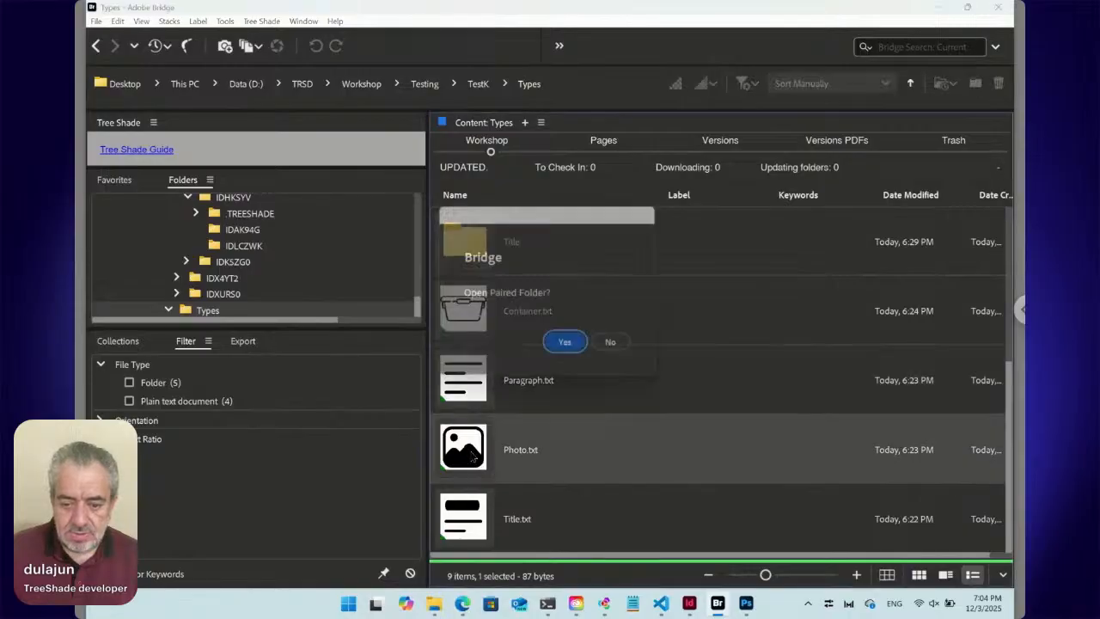
pyautogui.click(619, 347)
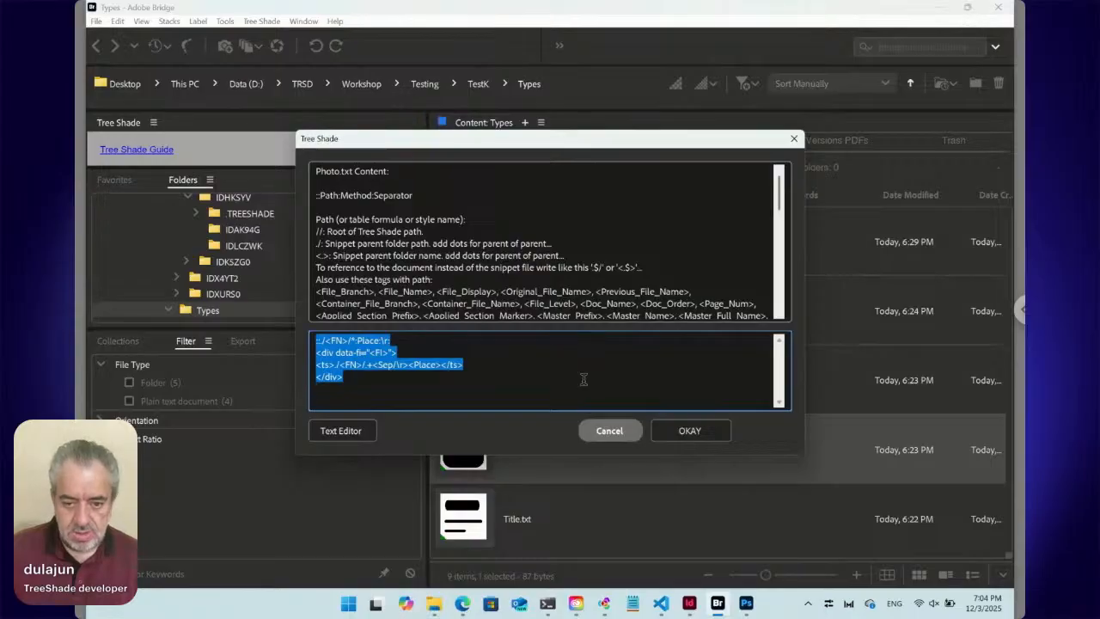
pyautogui.click(599, 433)
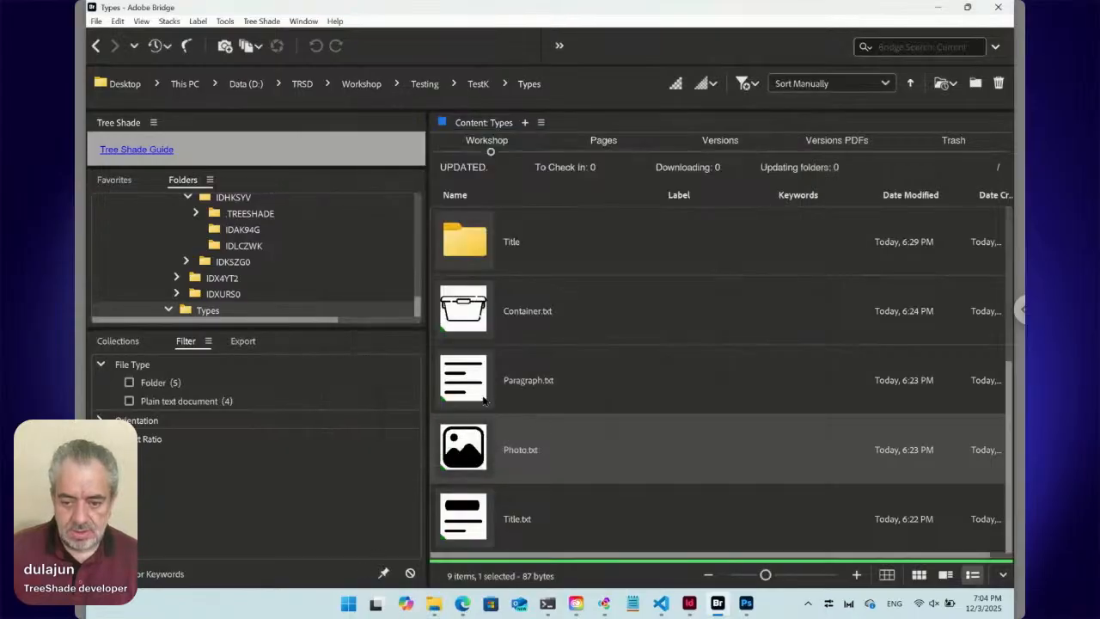
# Step: Replace the placeholder text in Paragraph.txt with the snippet code copied from Photo.txt, save it, and go to the TestK folder
pyautogui.doubleClick(469, 386)
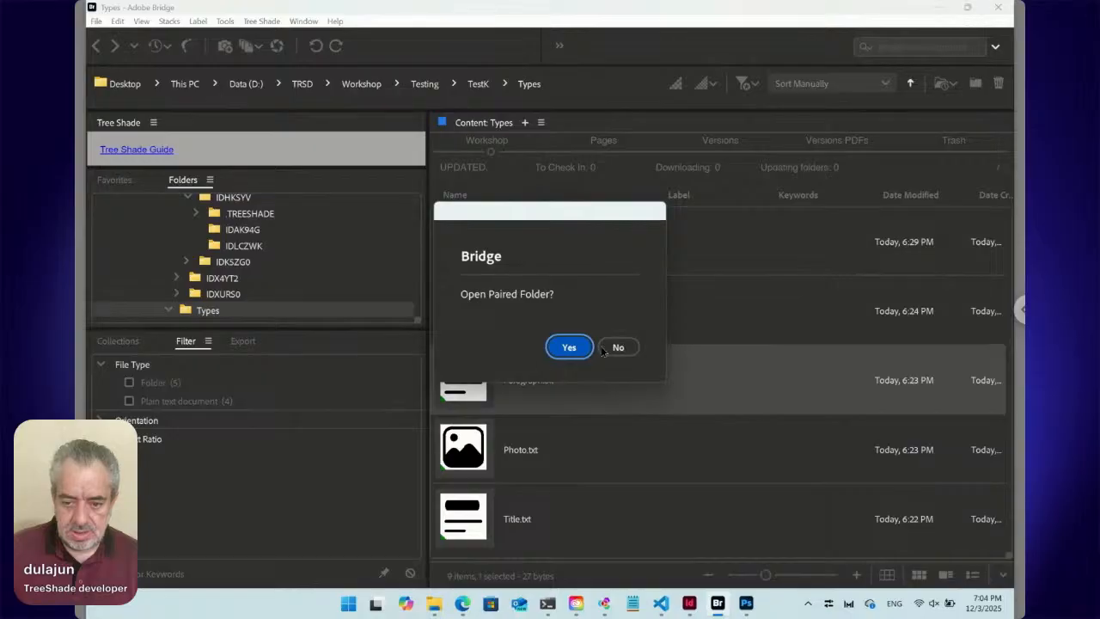
pyautogui.click(620, 348)
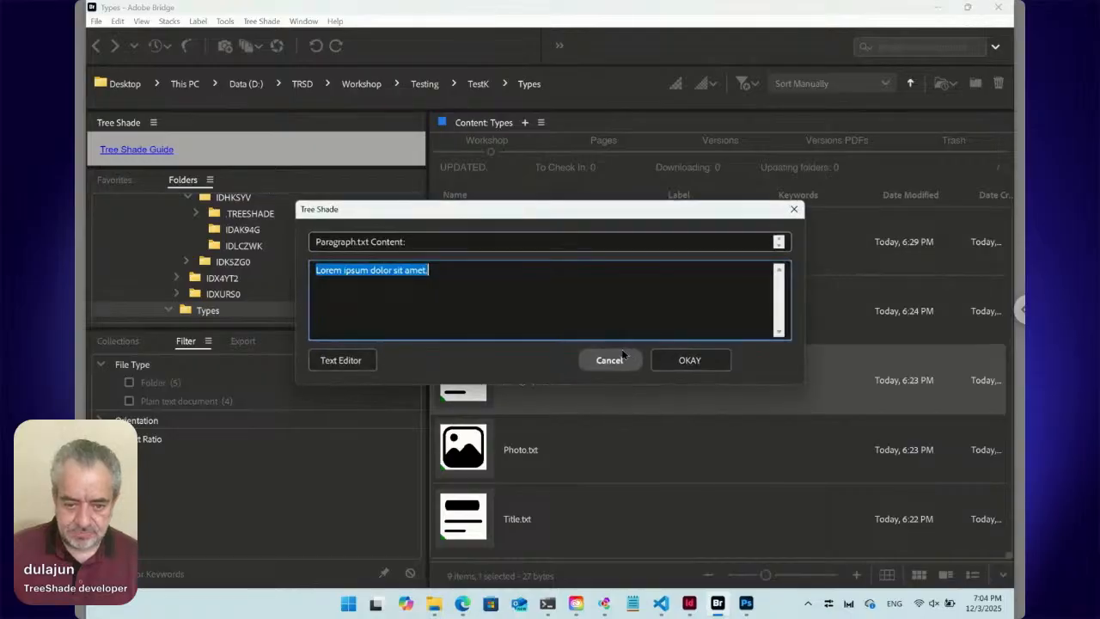
pyautogui.write('::./<FN>/*:Place:\\r: <div data-fi="<FI>"> <ts>./<FN>/.+<Sep/\\r><Place></ts> </div>')
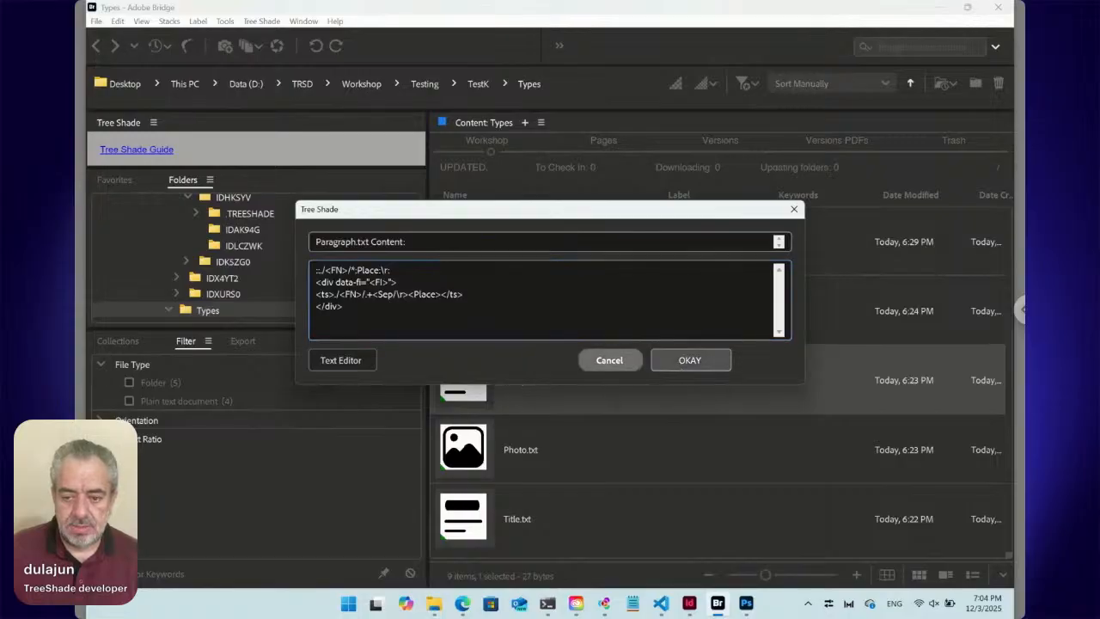
pyautogui.click(671, 367)
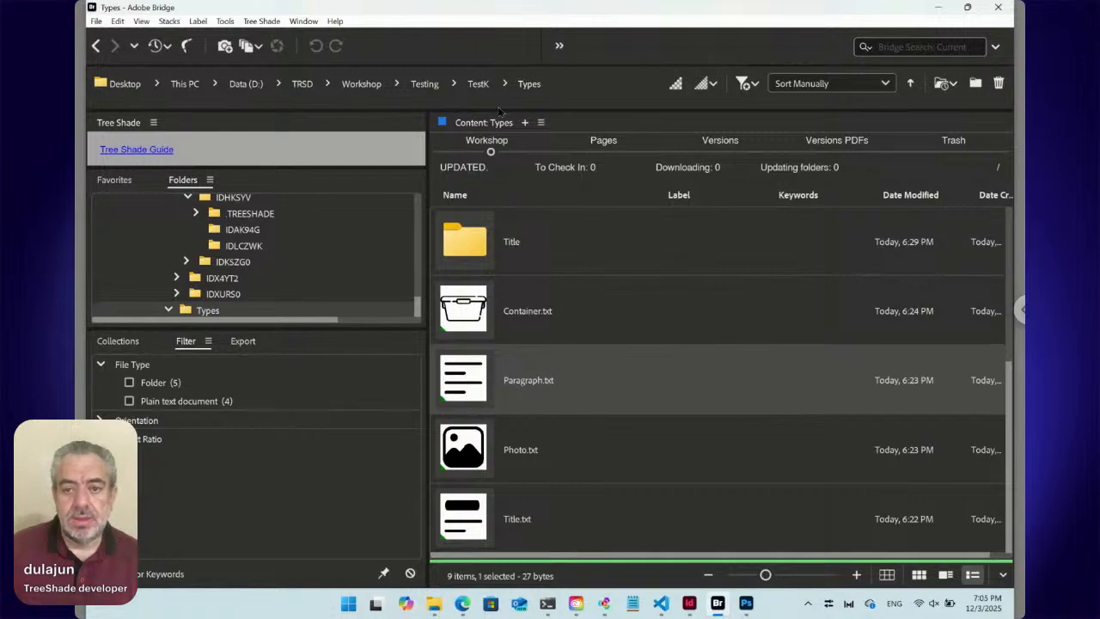
pyautogui.click(479, 89)
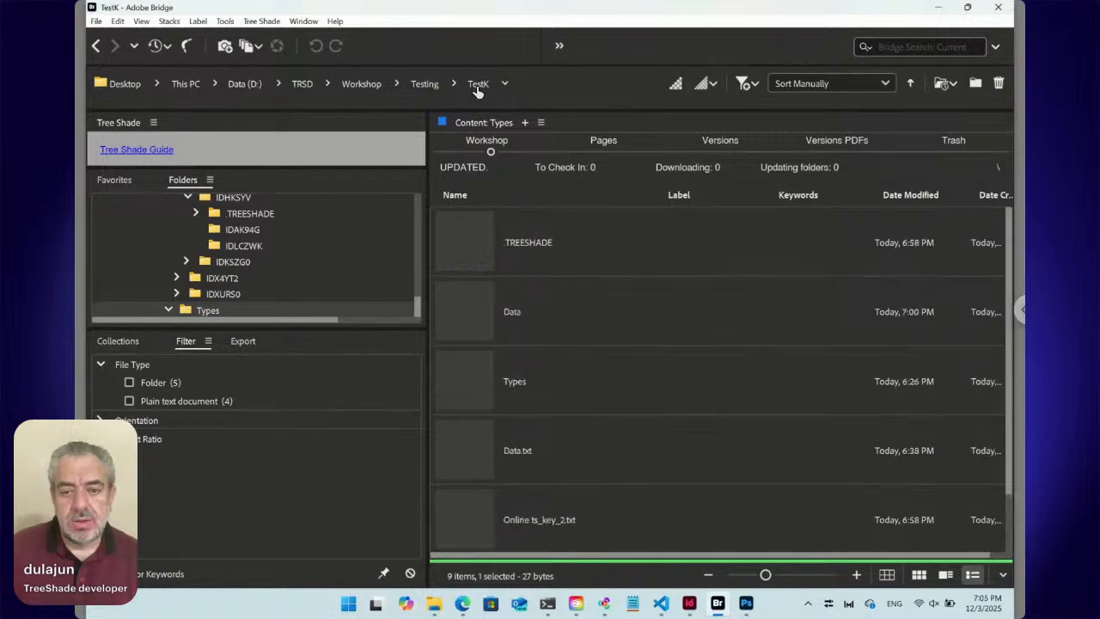
# Step: Search TestK's Data folder and all its subfolders for files whose filename contains "Paragraph", including non-indexed files
pyautogui.doubleClick(473, 330)
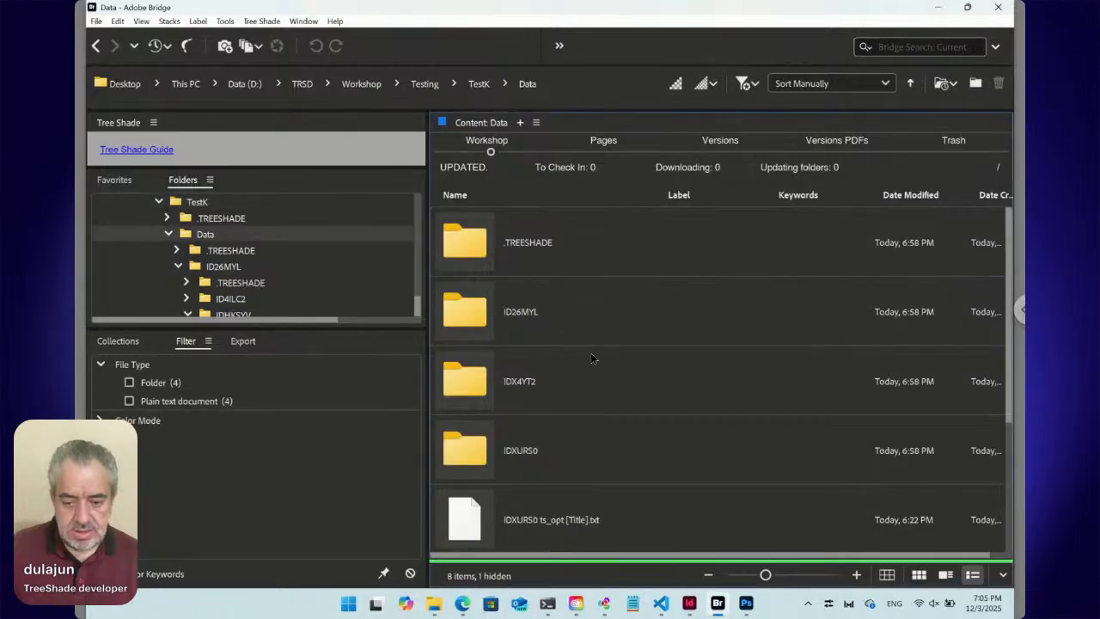
pyautogui.hotkey('ctrl', 'f')
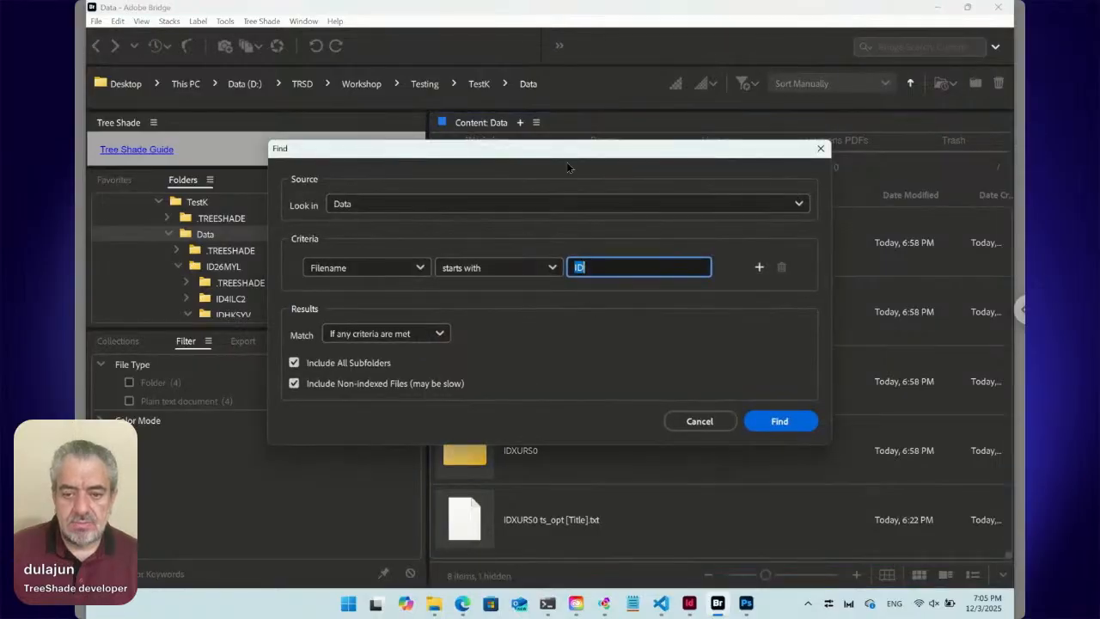
pyautogui.moveTo(567, 157); pyautogui.dragTo(719, 205)
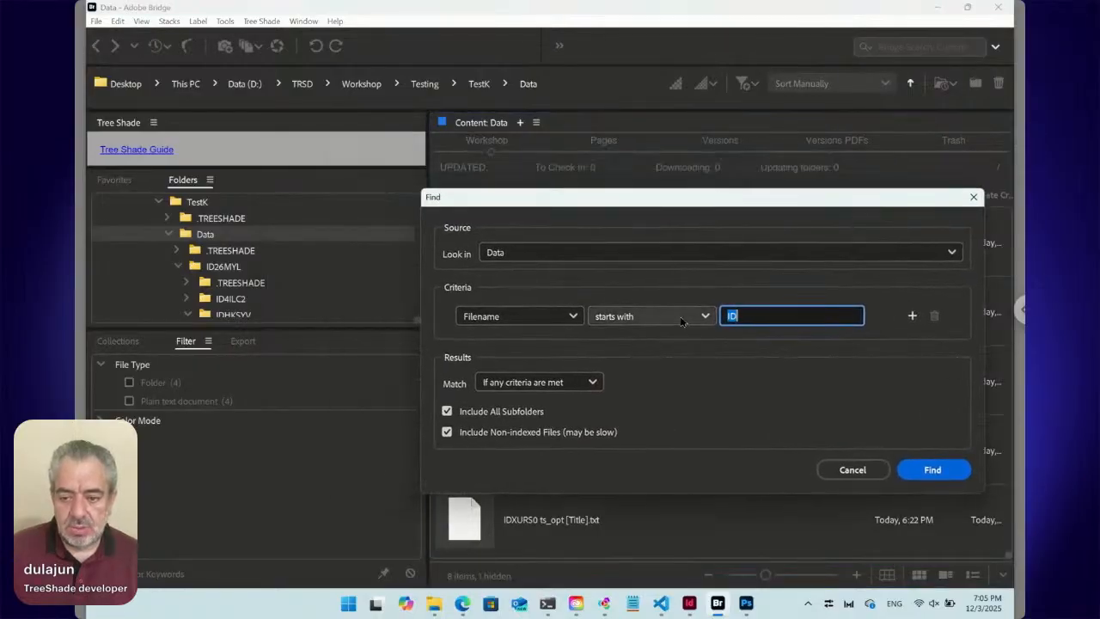
pyautogui.click(684, 318)
pyautogui.click(665, 343)
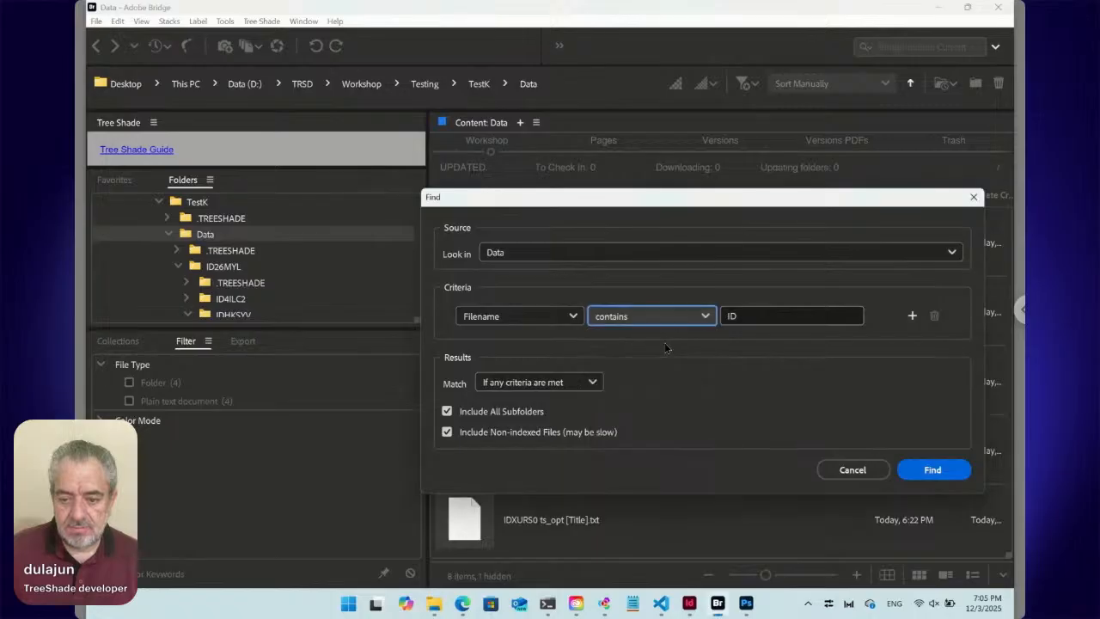
pyautogui.doubleClick(759, 320)
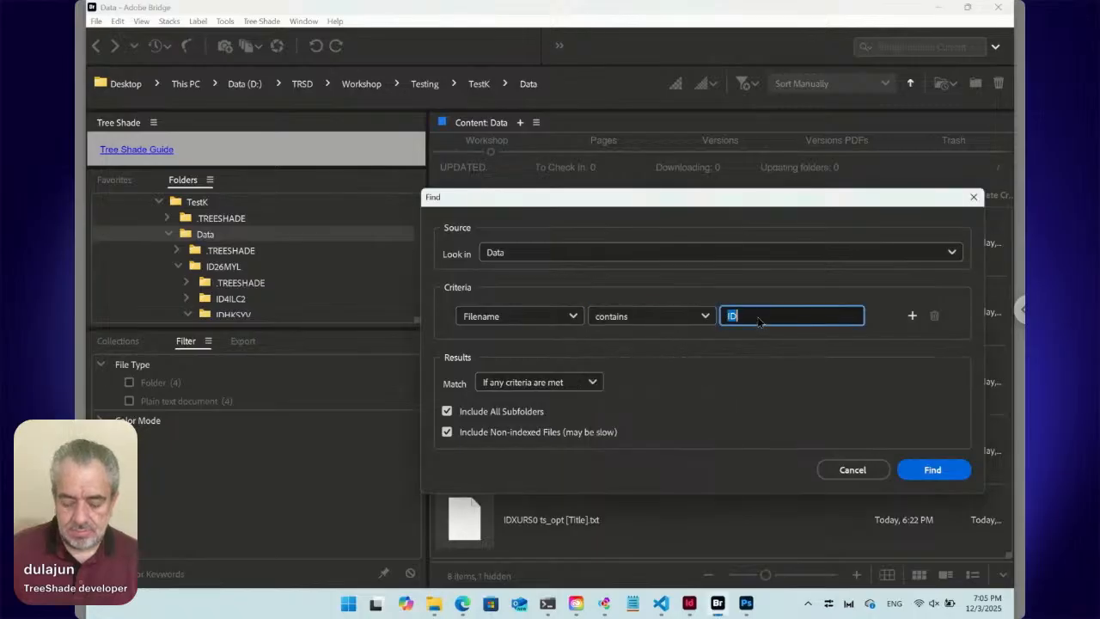
pyautogui.write('Pa')
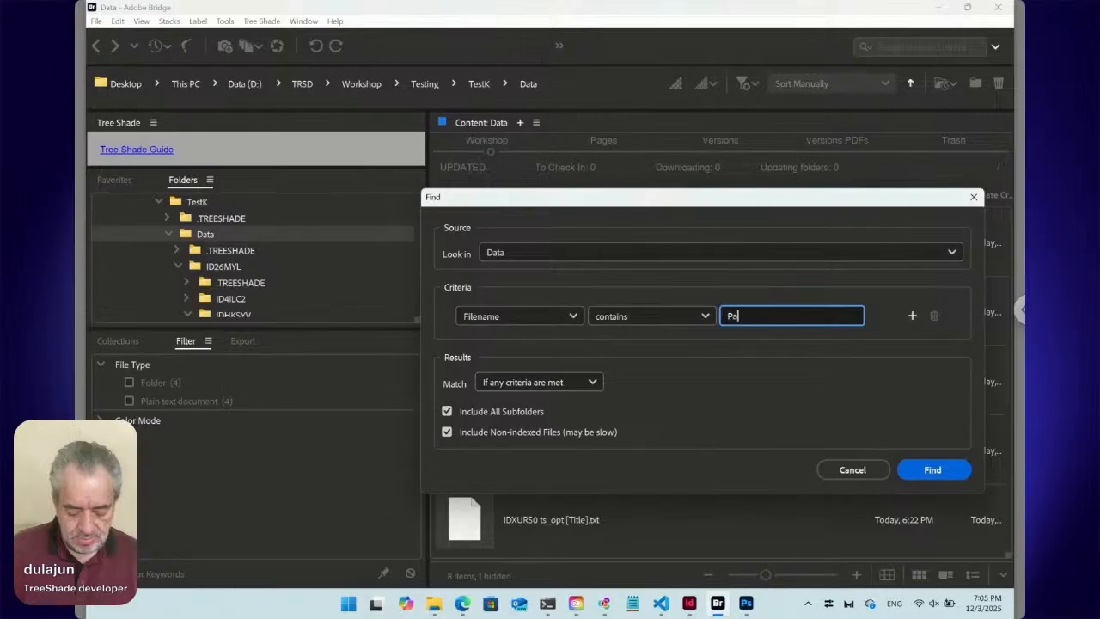
pyautogui.write('ragraph')
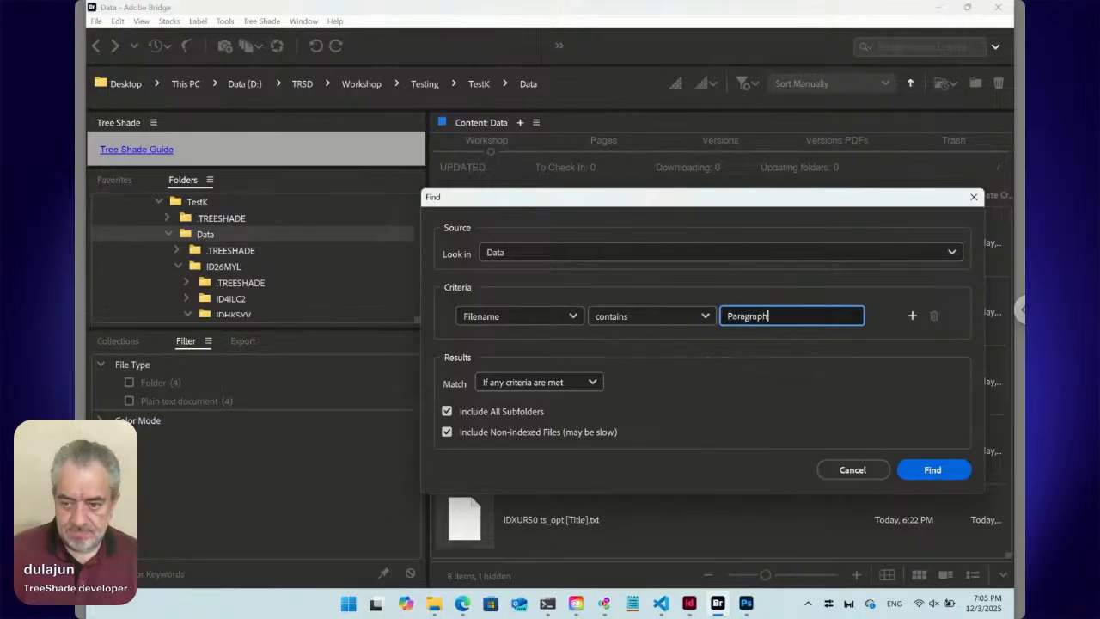
pyautogui.click(928, 471)
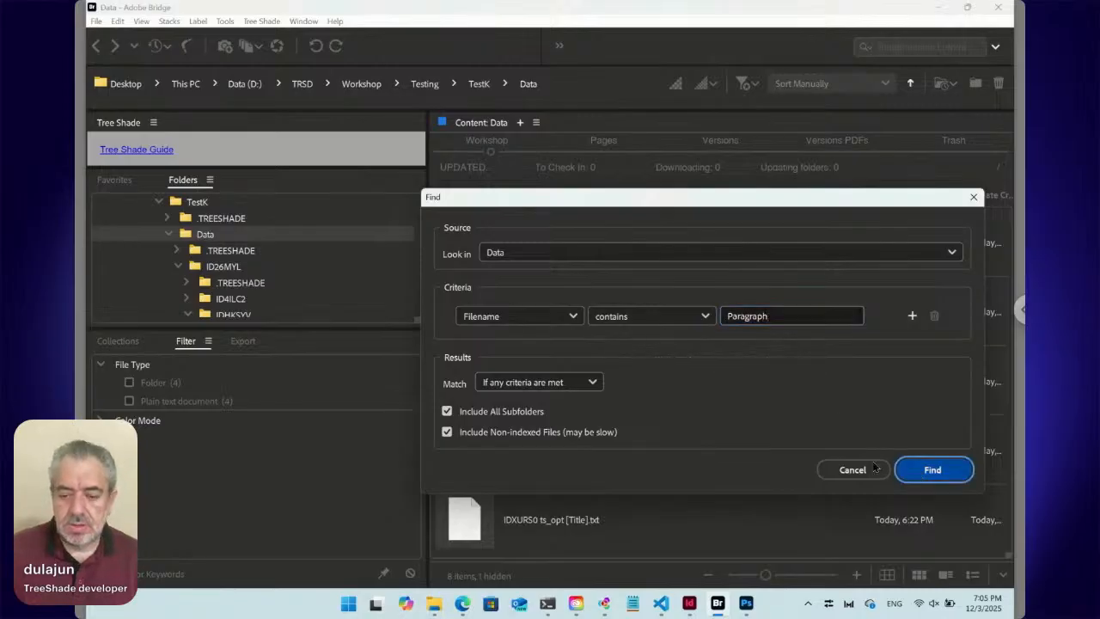
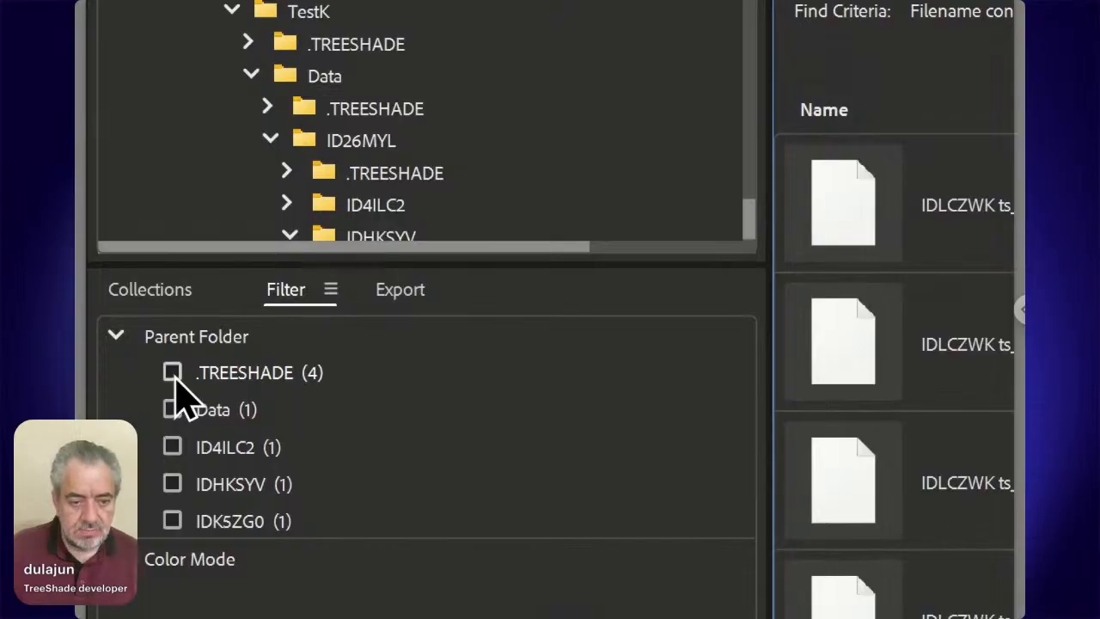
# Step: Exclude the .TREESHADE folders from the search results and update all remaining Paragraph ts_opt files by their original file
pyautogui.click(173, 373)
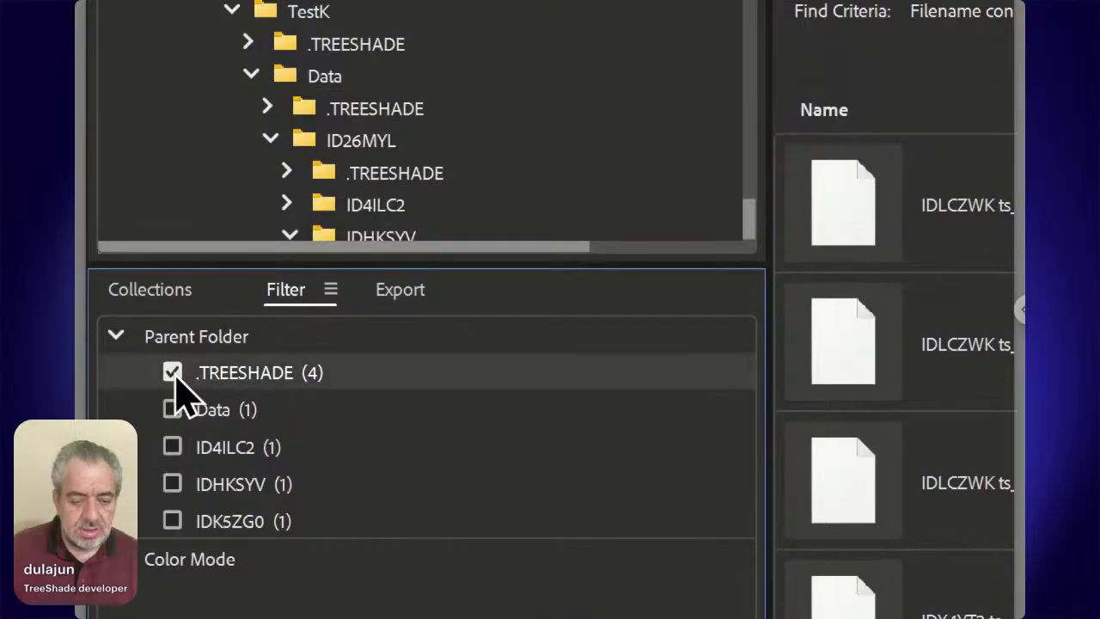
pyautogui.keyDown('alt'); pyautogui.click(173, 373); pyautogui.keyUp('alt')
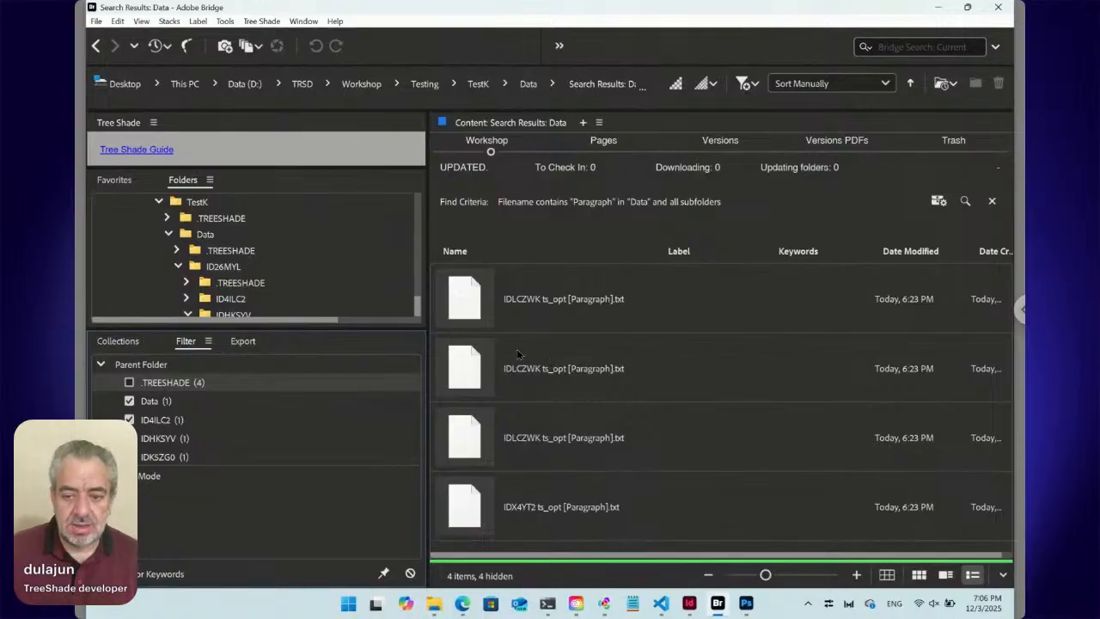
pyautogui.click(474, 312)
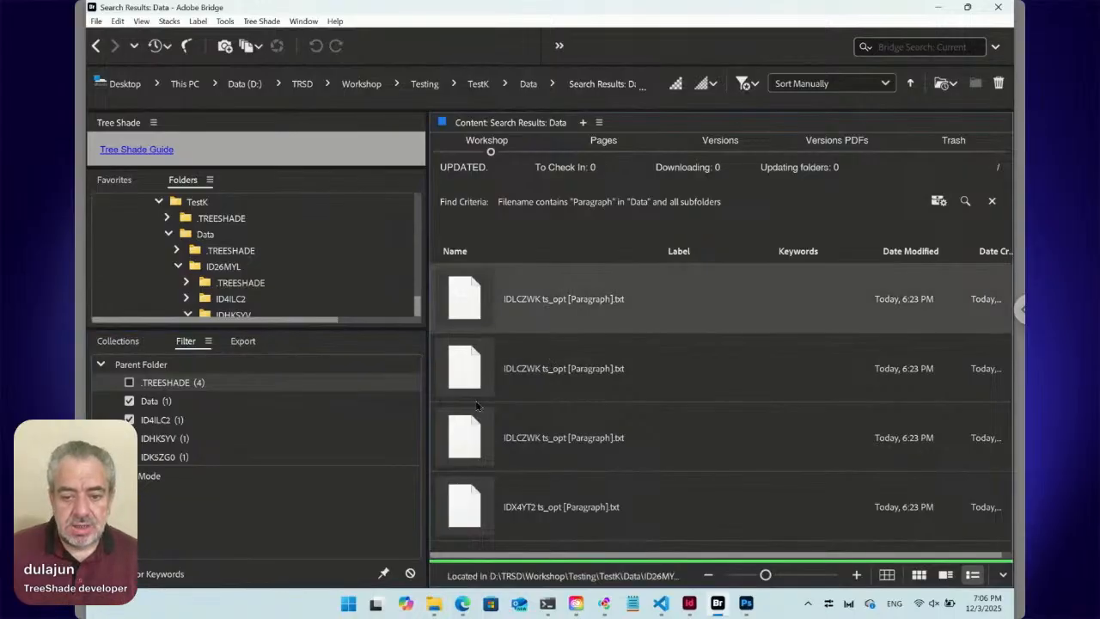
pyautogui.keyDown('shift'); pyautogui.click(470, 514); pyautogui.keyUp('shift')
pyautogui.rightClick(468, 306)
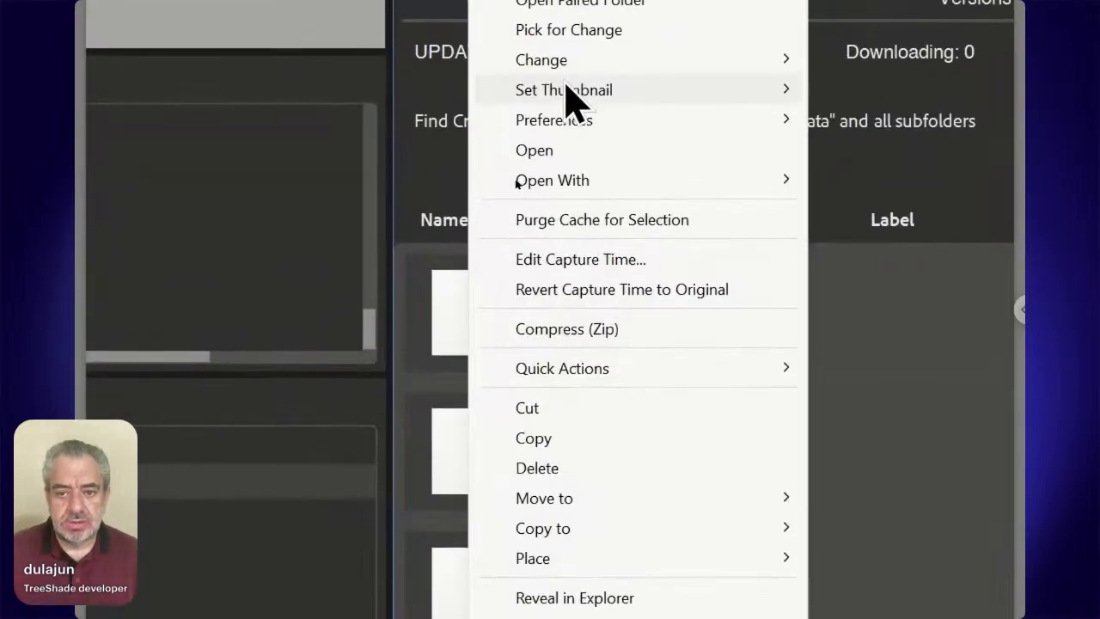
pyautogui.moveTo(565, 65)
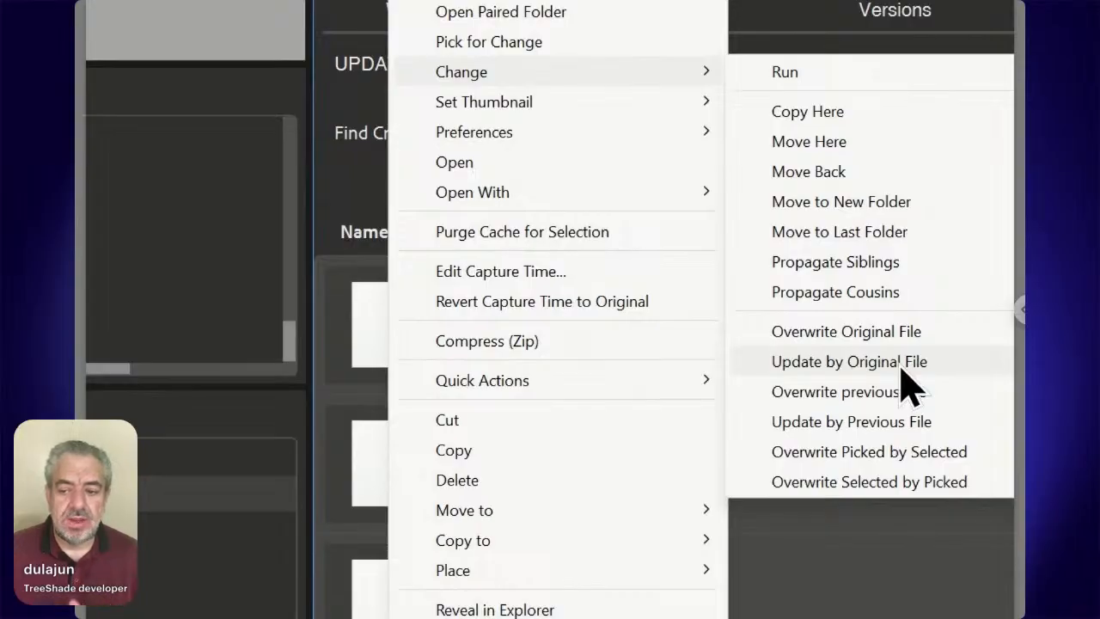
pyautogui.click(901, 362)
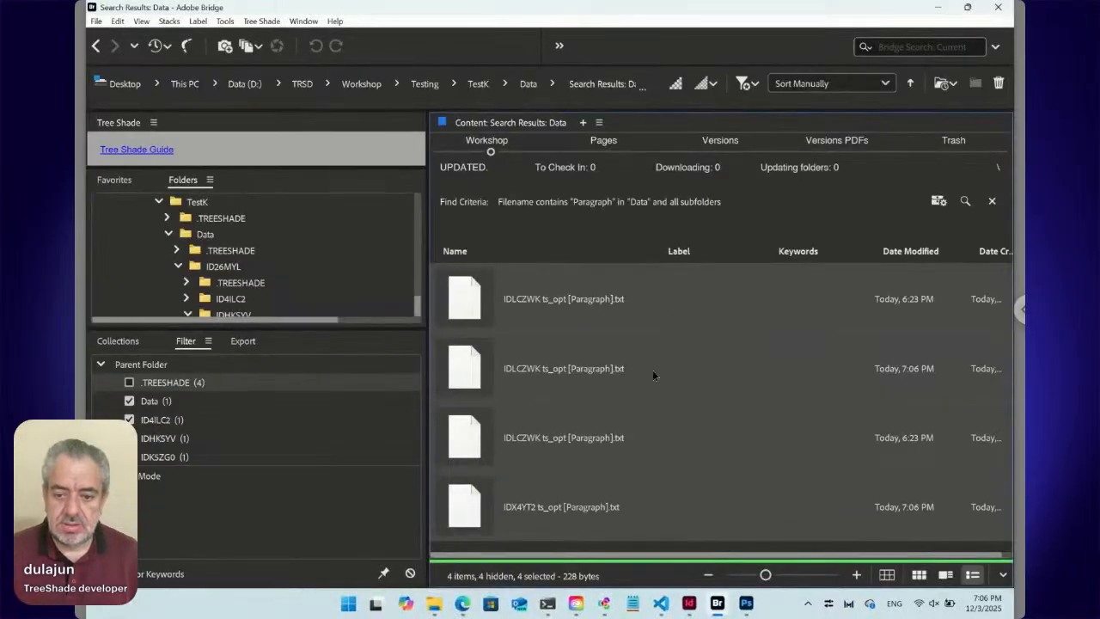
# Step: Examine the snippet code in the third listed ts_opt [Paragraph].txt file and close it without changes
pyautogui.click(473, 436)
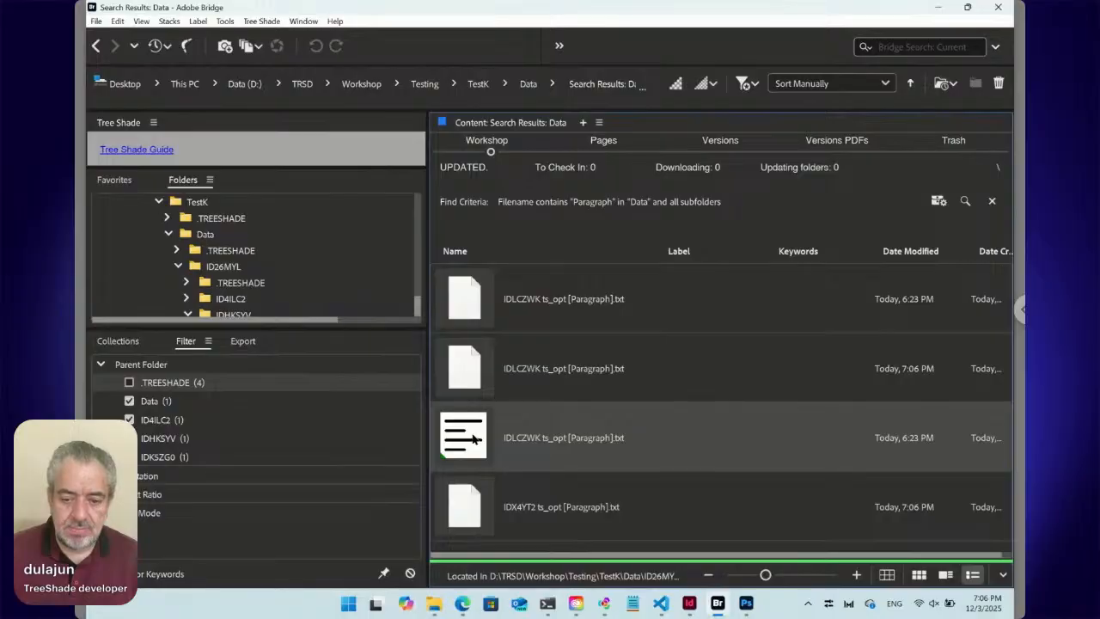
pyautogui.click(624, 350)
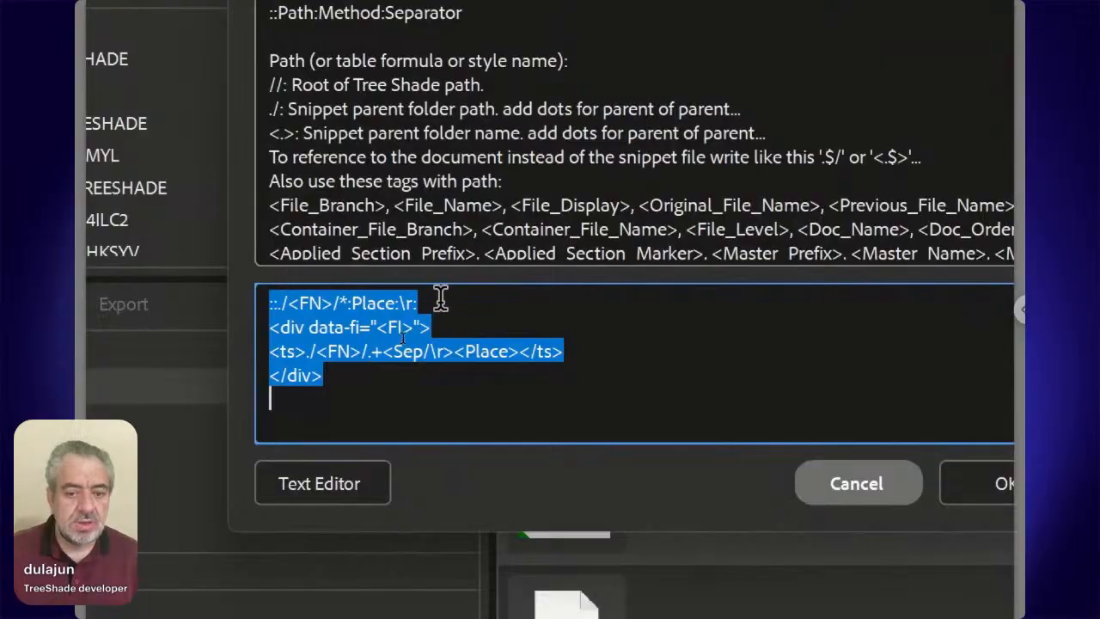
pyautogui.click(440, 297)
pyautogui.moveTo(333, 294); pyautogui.dragTo(226, 304)
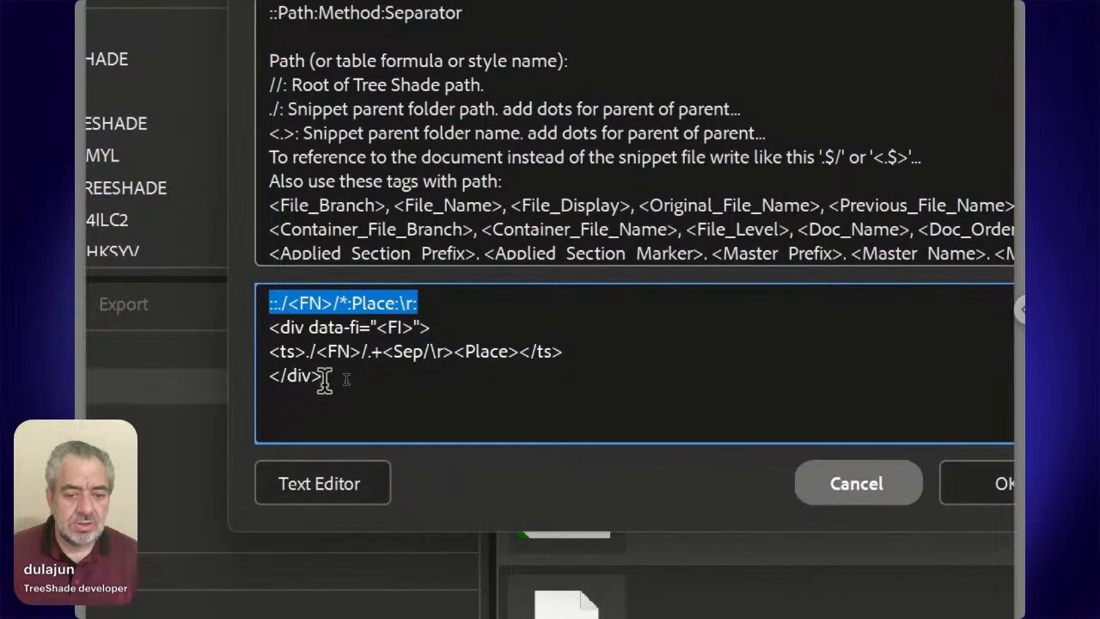
pyautogui.moveTo(324, 376); pyautogui.dragTo(226, 348)
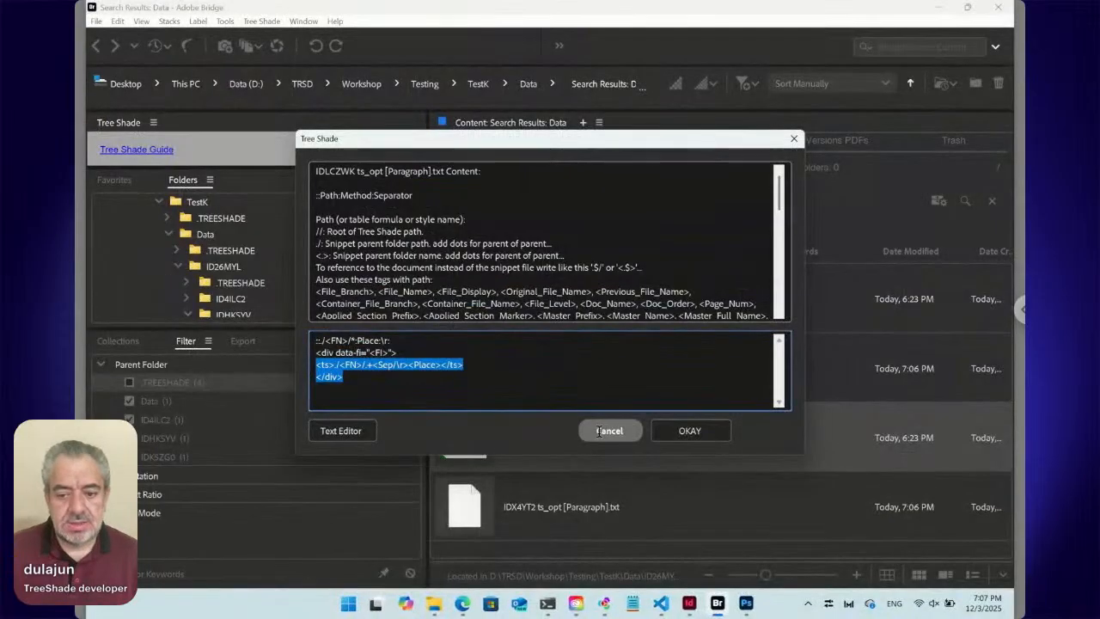
pyautogui.click(599, 432)
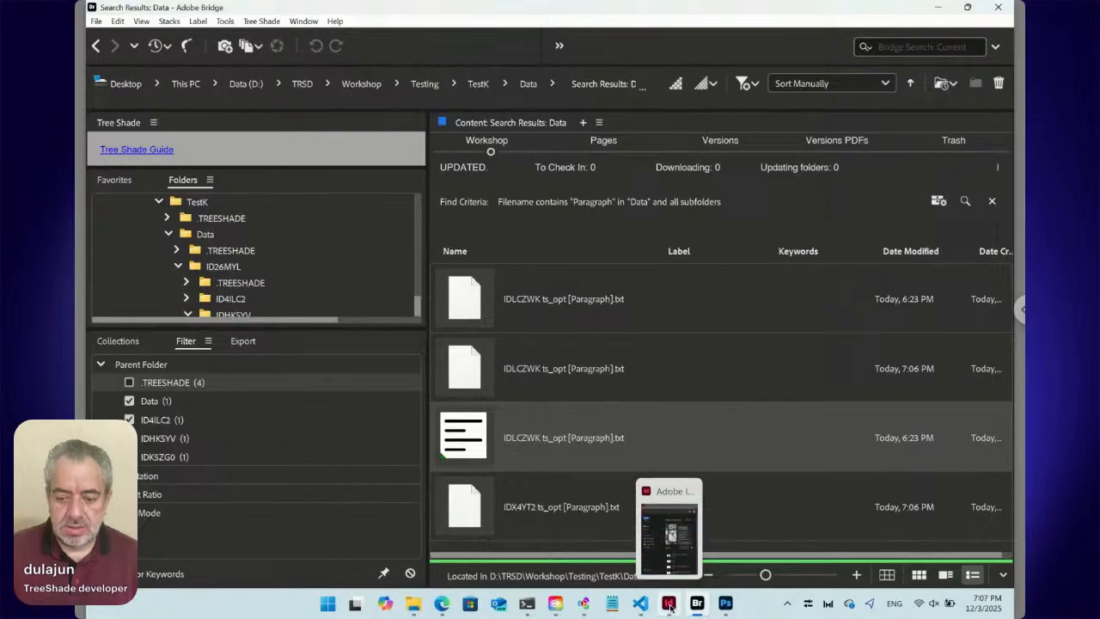
# Step: Create a new InDesign document named Layout in the TestK folder using Tree Shade's Creative Cloud templates
pyautogui.click(670, 605)
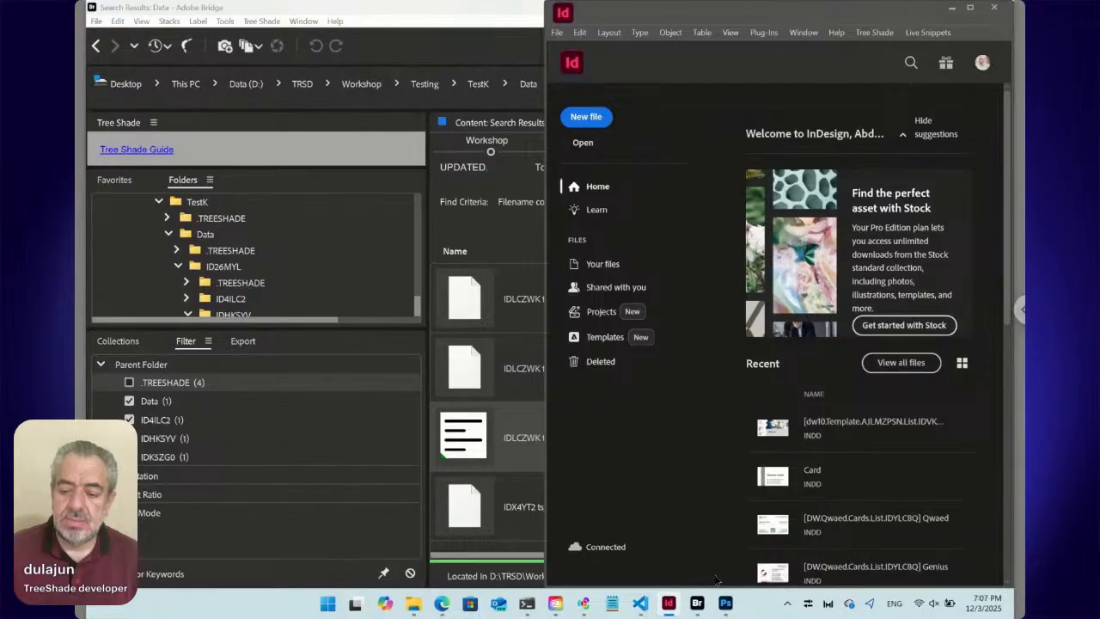
pyautogui.click(697, 603)
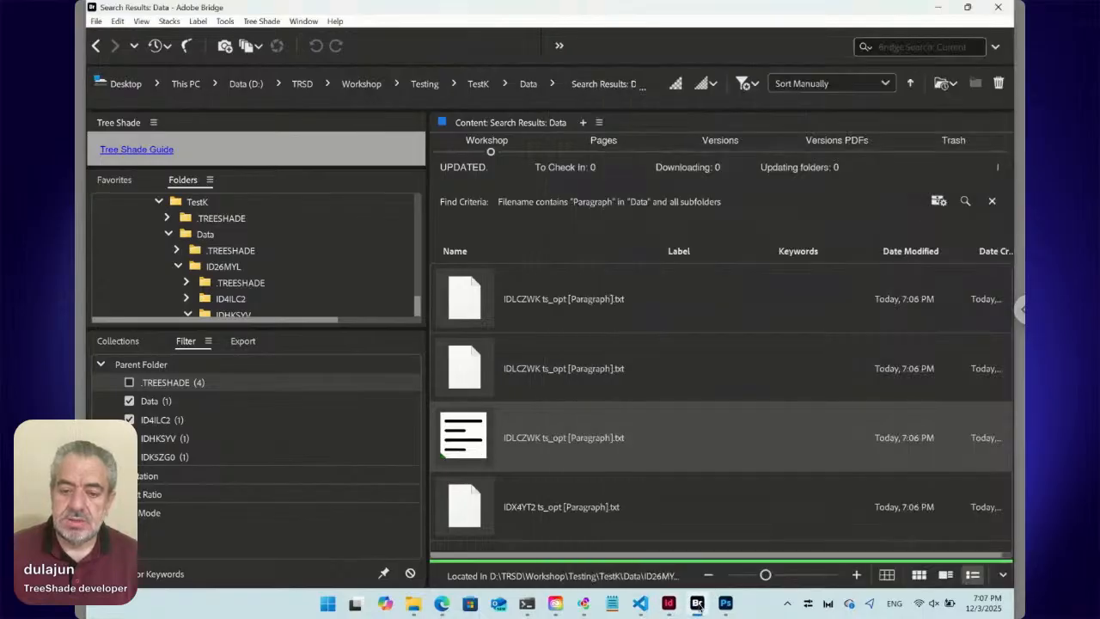
pyautogui.click(481, 85)
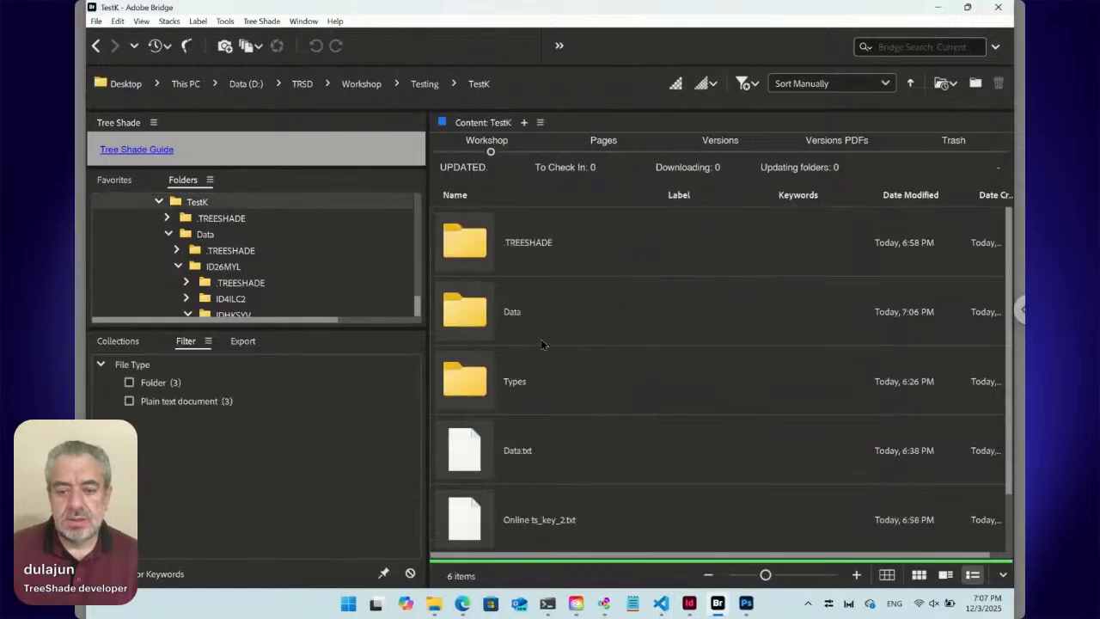
pyautogui.click(263, 24)
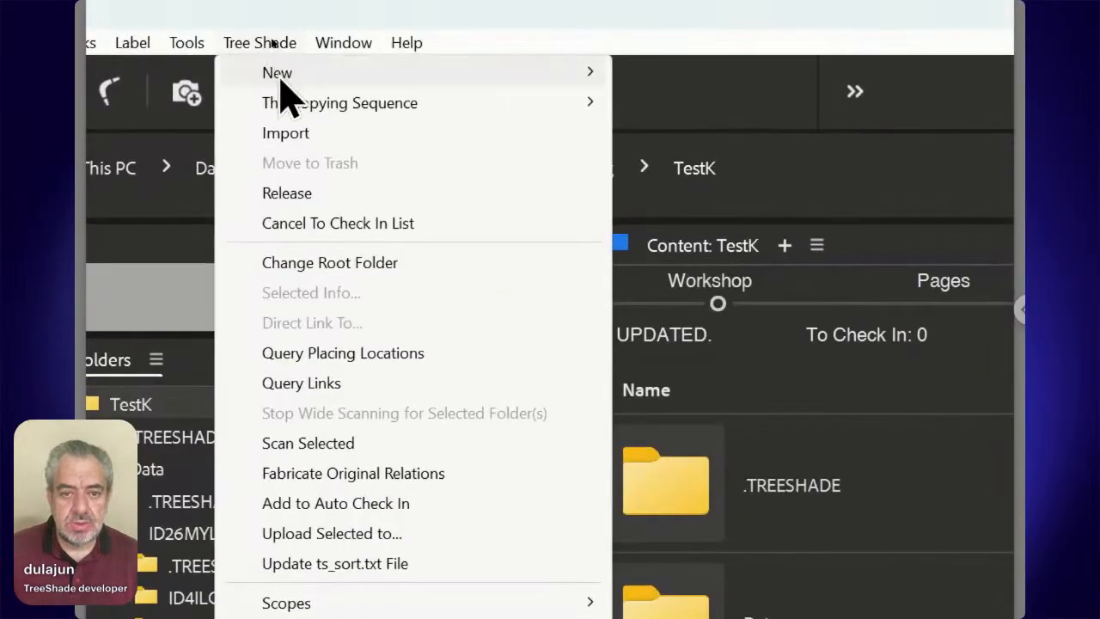
pyautogui.moveTo(272, 40)
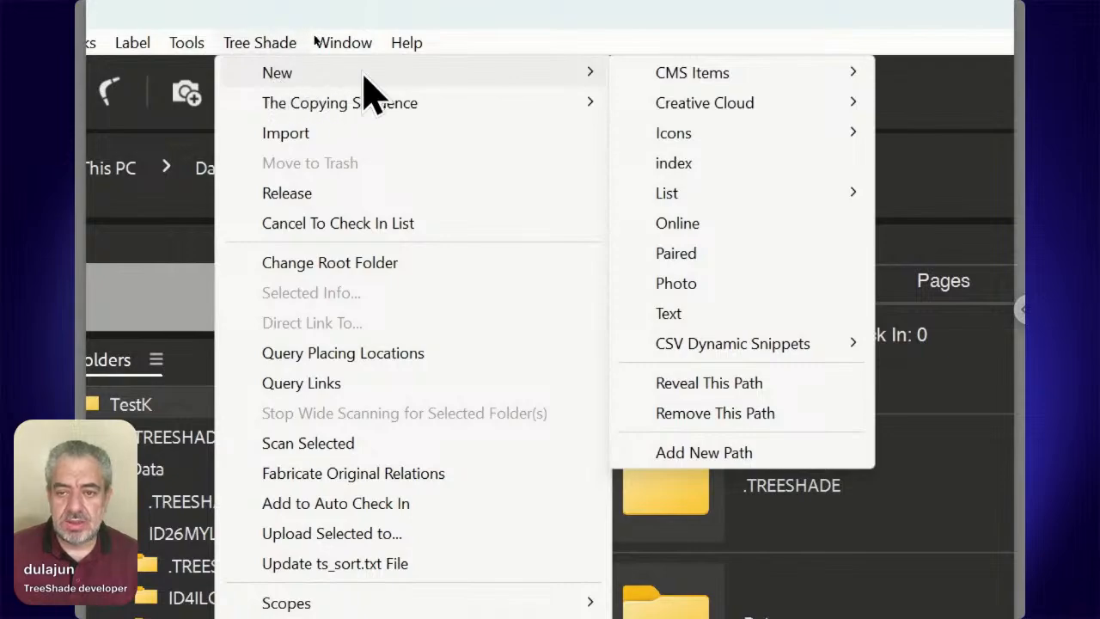
pyautogui.moveTo(720, 107)
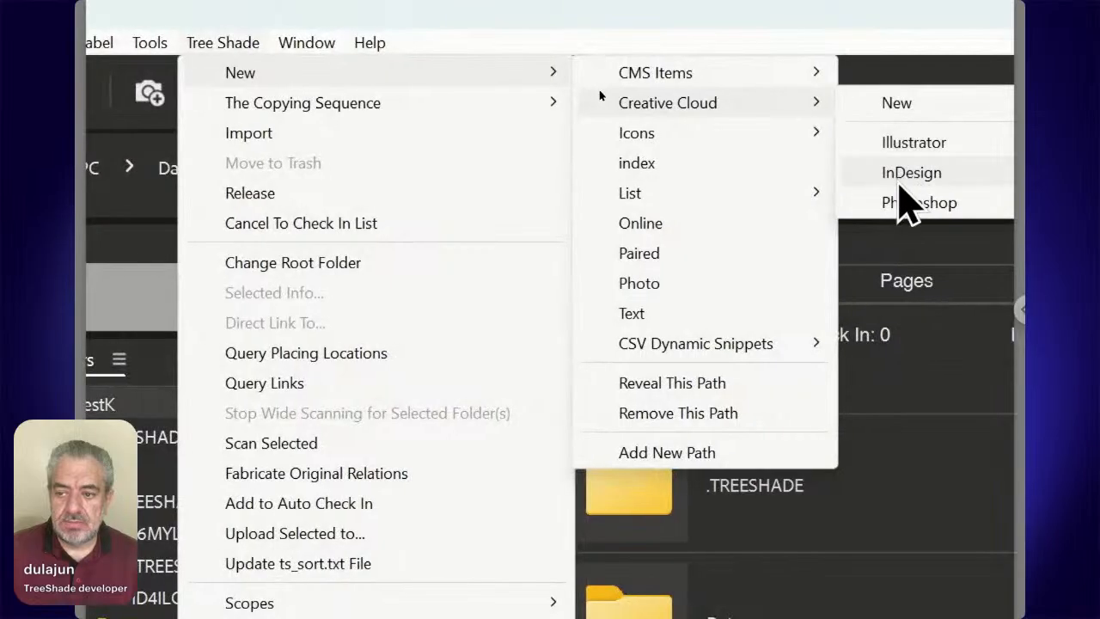
pyautogui.click(899, 184)
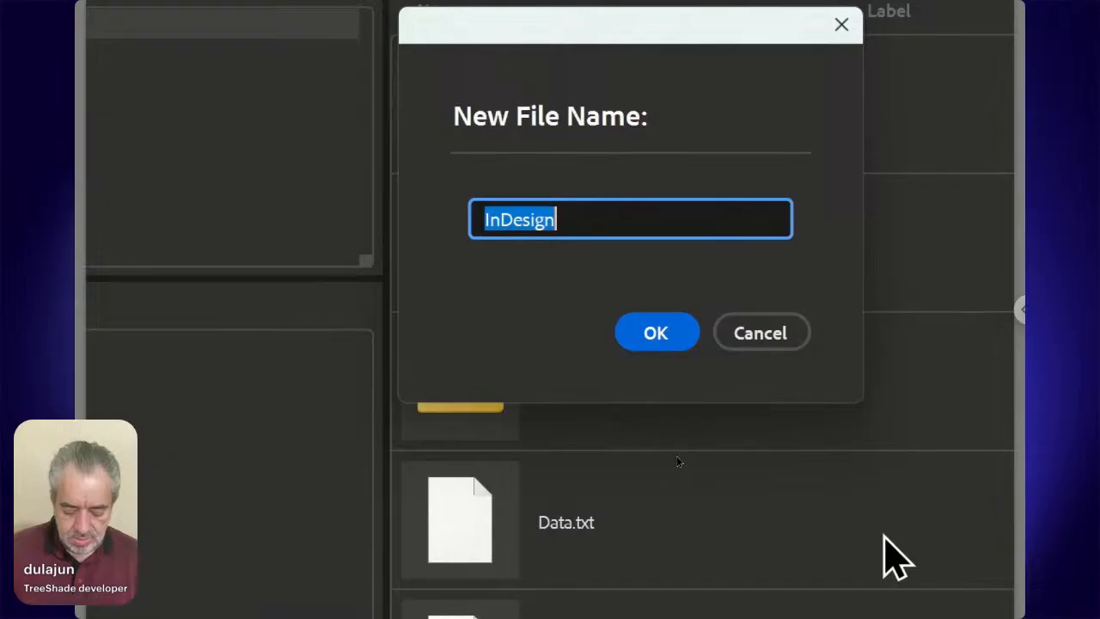
pyautogui.write('Layout')
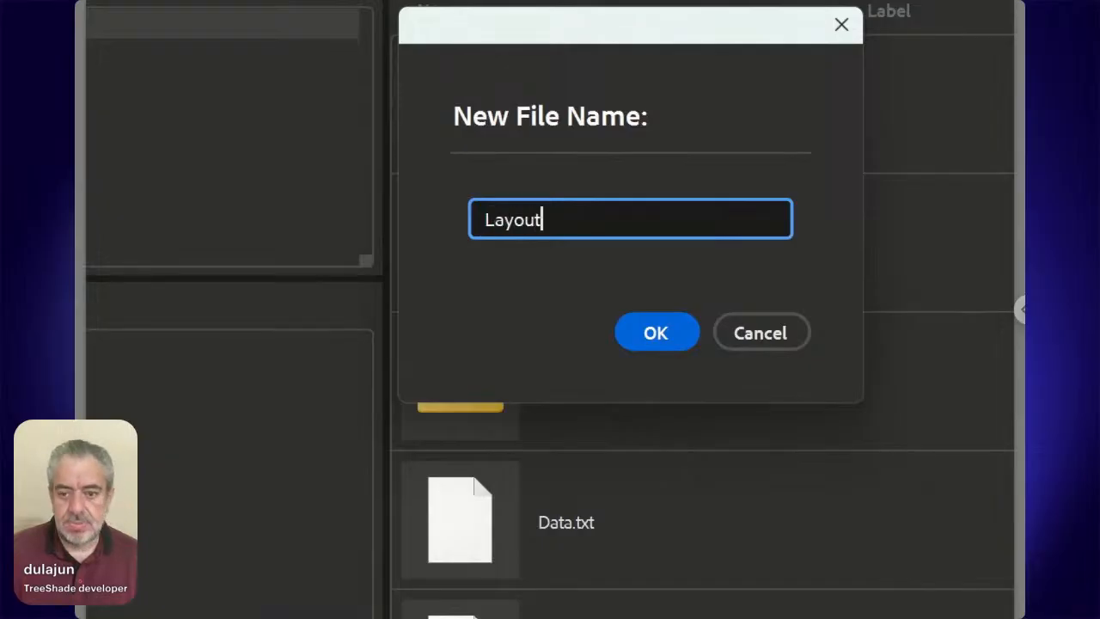
pyautogui.press('Return')
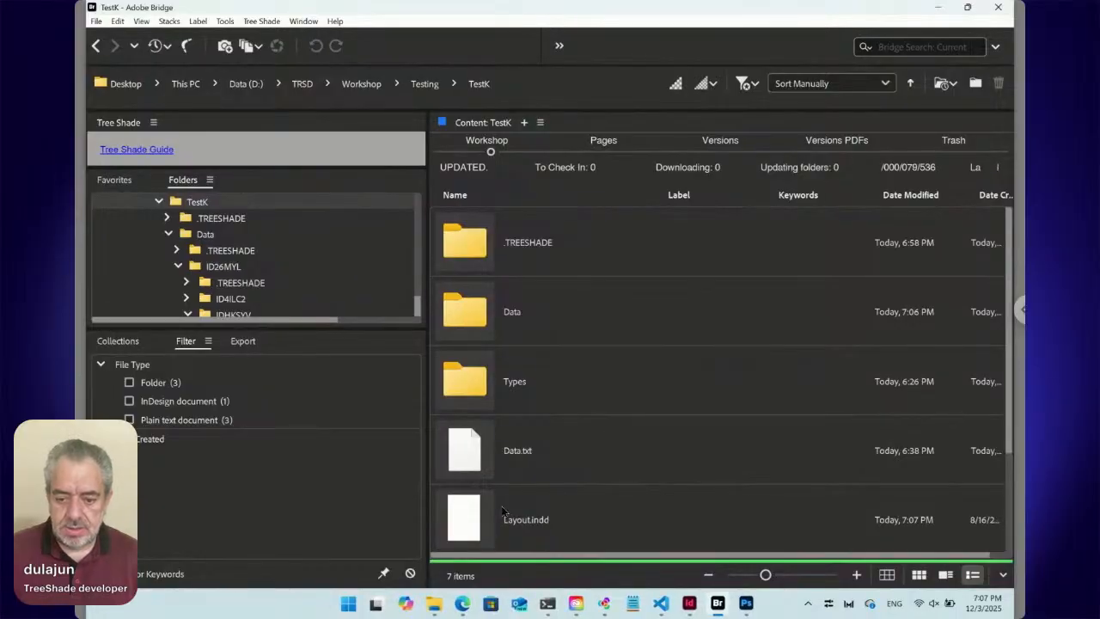
# Step: Open Layout.indd in InDesign beside the Bridge window and draw a text frame filling the upper half of the page between the margins
pyautogui.click(485, 519)
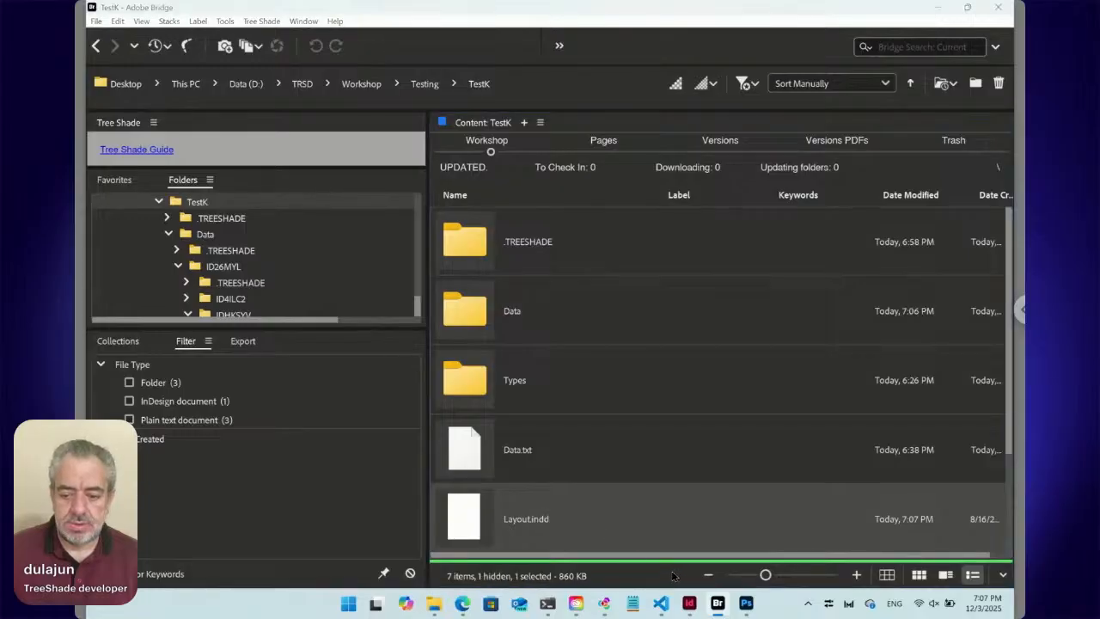
pyautogui.click(690, 605)
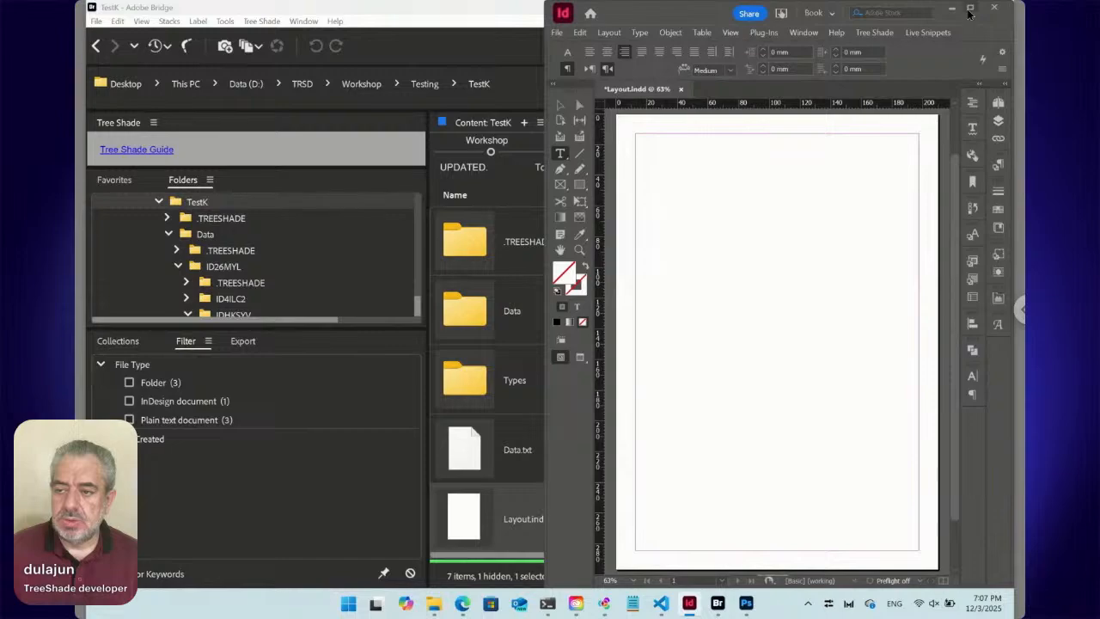
pyautogui.moveTo(711, 20); pyautogui.dragTo(393, 50)
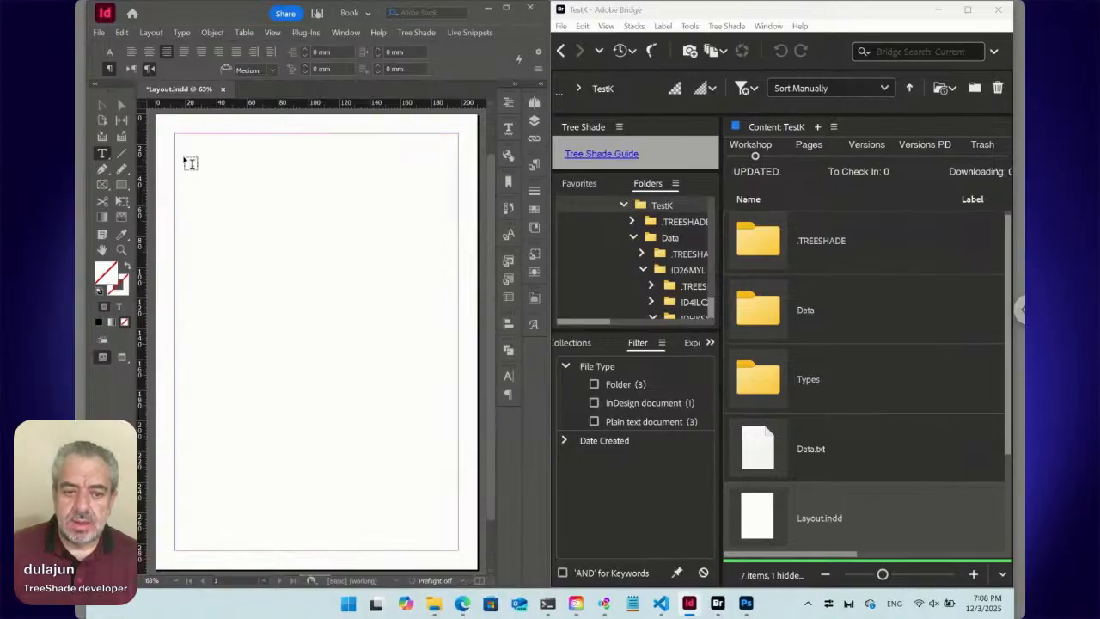
pyautogui.moveTo(439, 351); pyautogui.dragTo(456, 348)
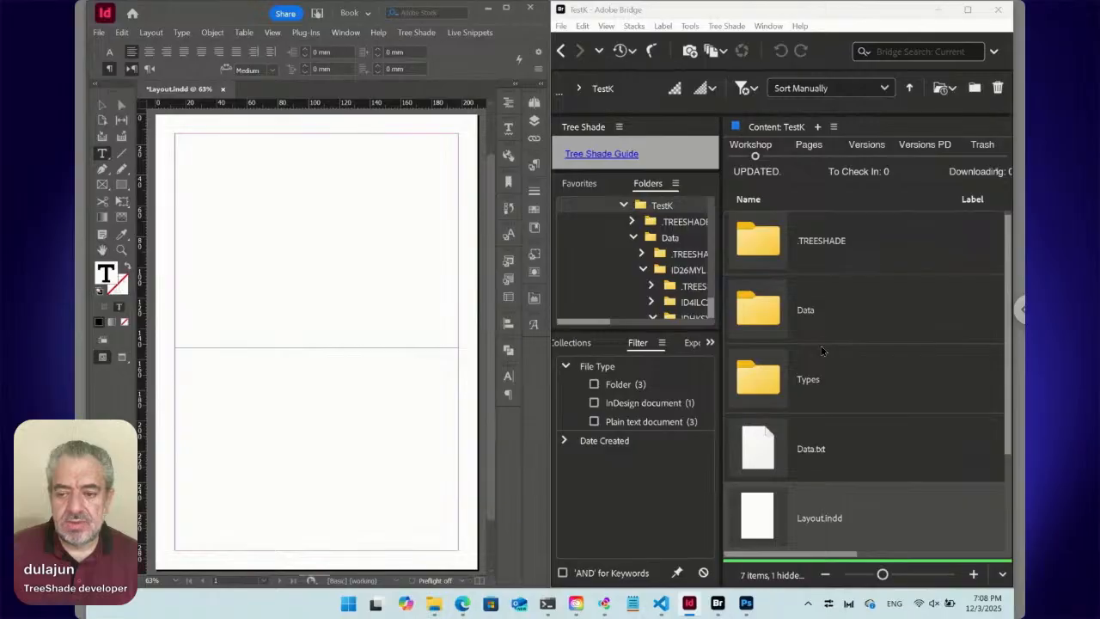
# Step: Place IDX4YT2 ts_opt [Paragraph].txt from Bridge's Data folder into the InDesign text frame and set the paragraph direction to left-to-right
pyautogui.doubleClick(778, 316)
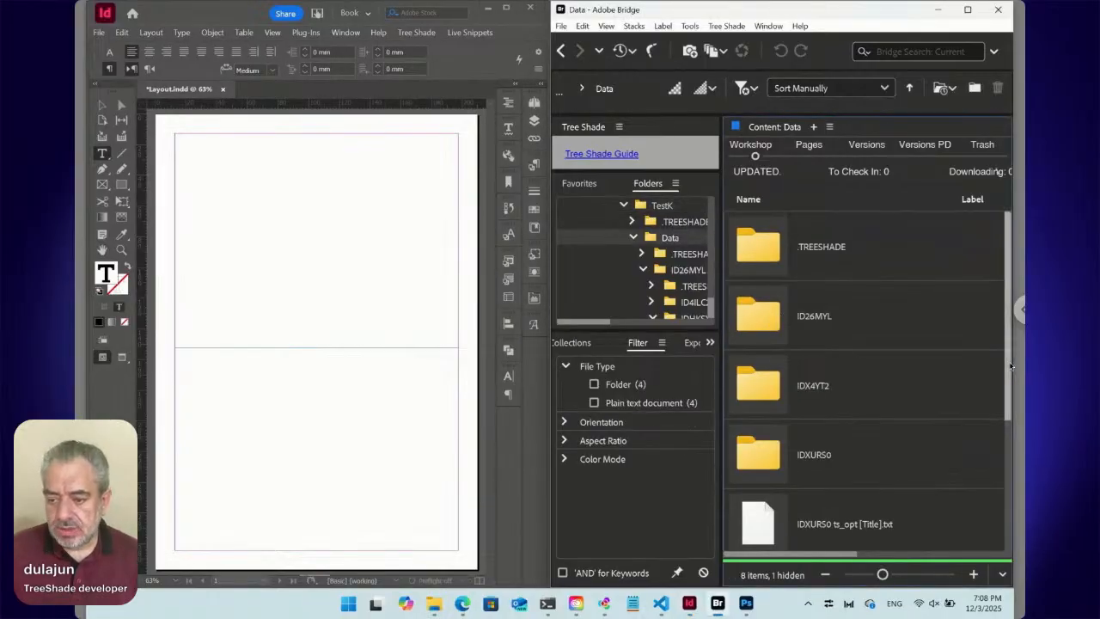
pyautogui.scroll(-1, 1000, 508)
pyautogui.scroll(-2, 1000, 508)
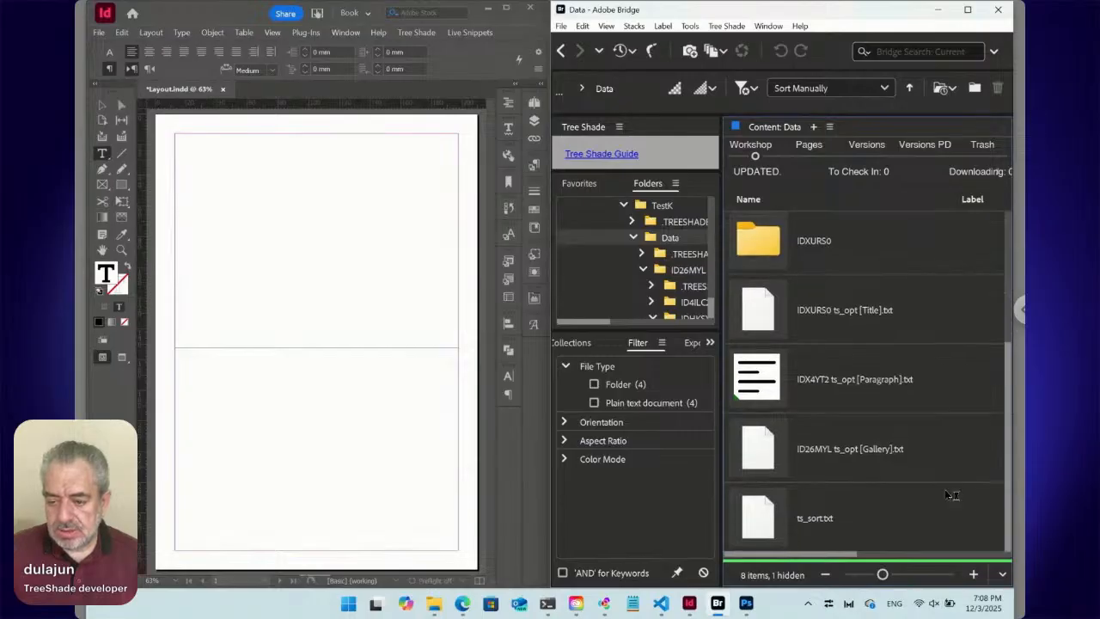
pyautogui.click(756, 381)
pyautogui.rightClick(751, 380)
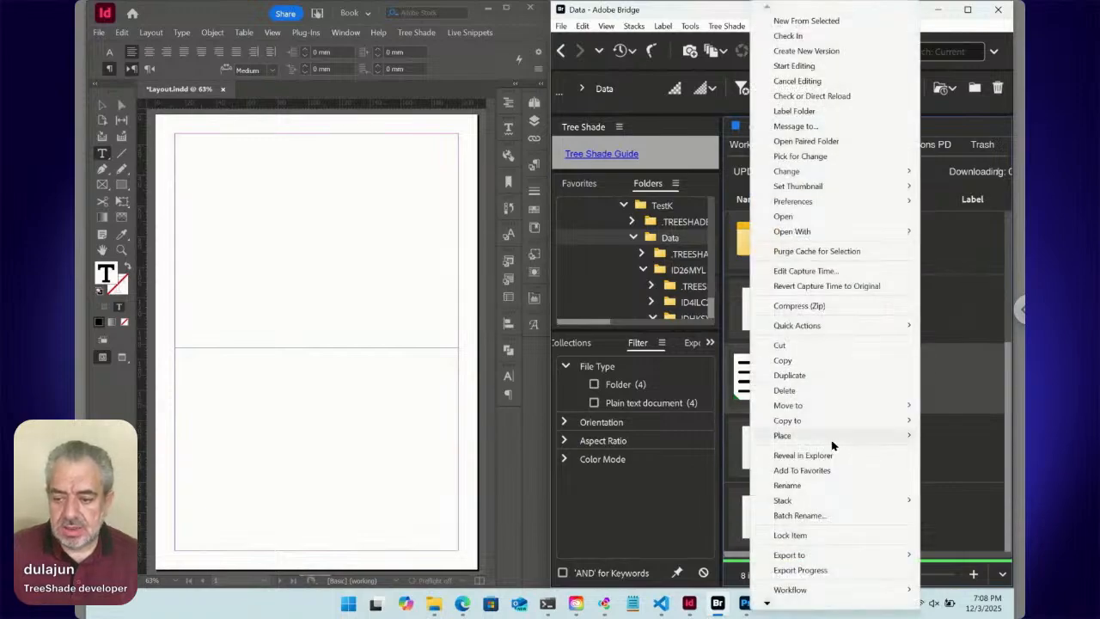
pyautogui.moveTo(832, 440)
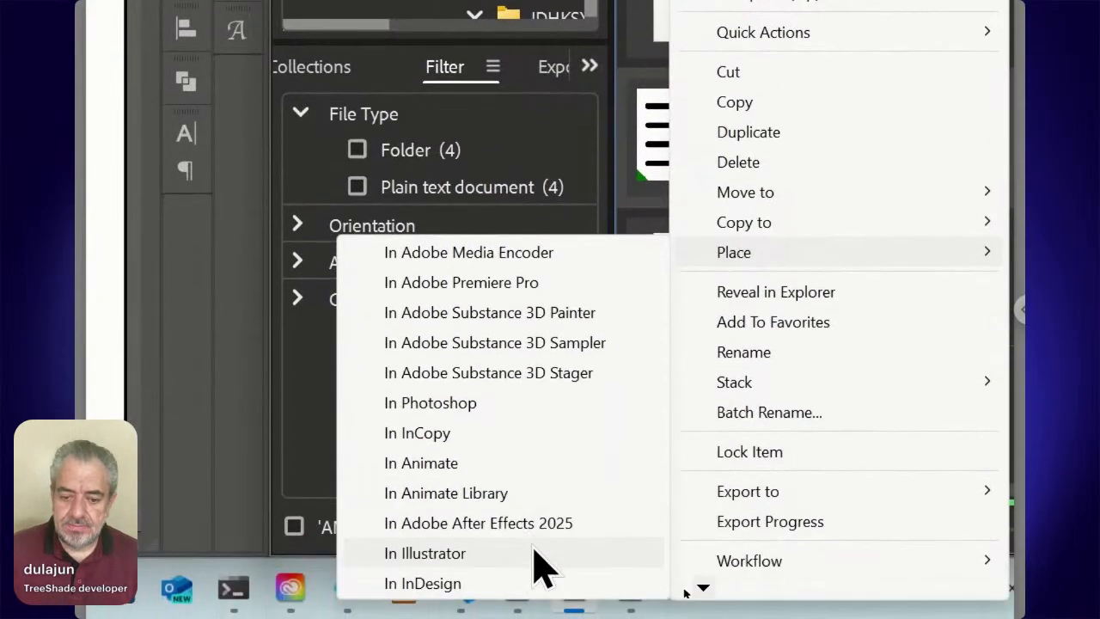
pyautogui.click(541, 585)
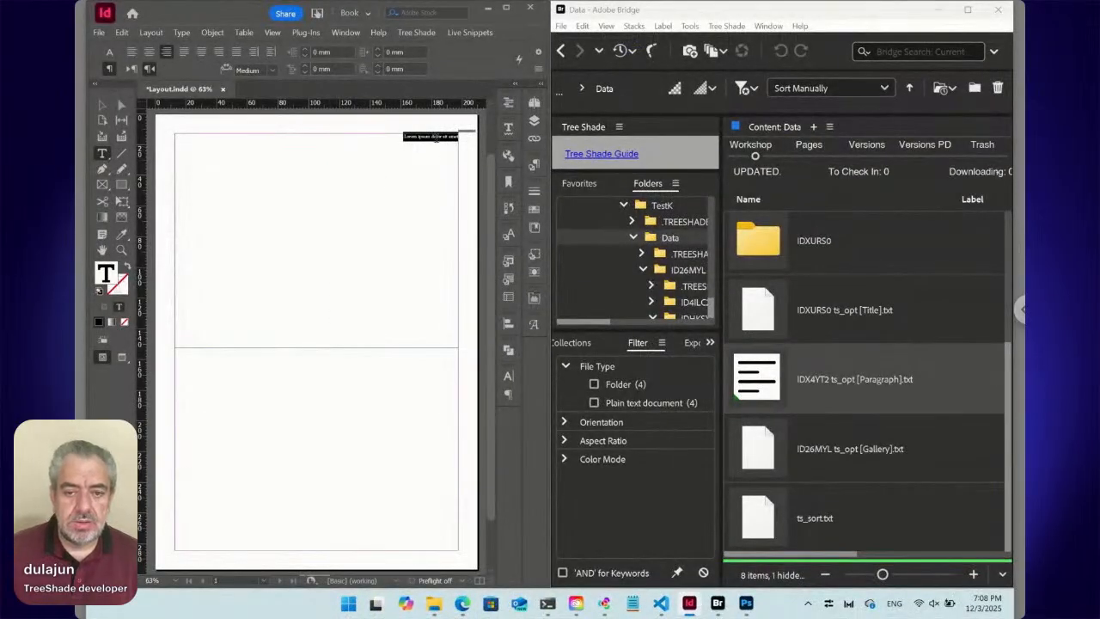
pyautogui.click(434, 138)
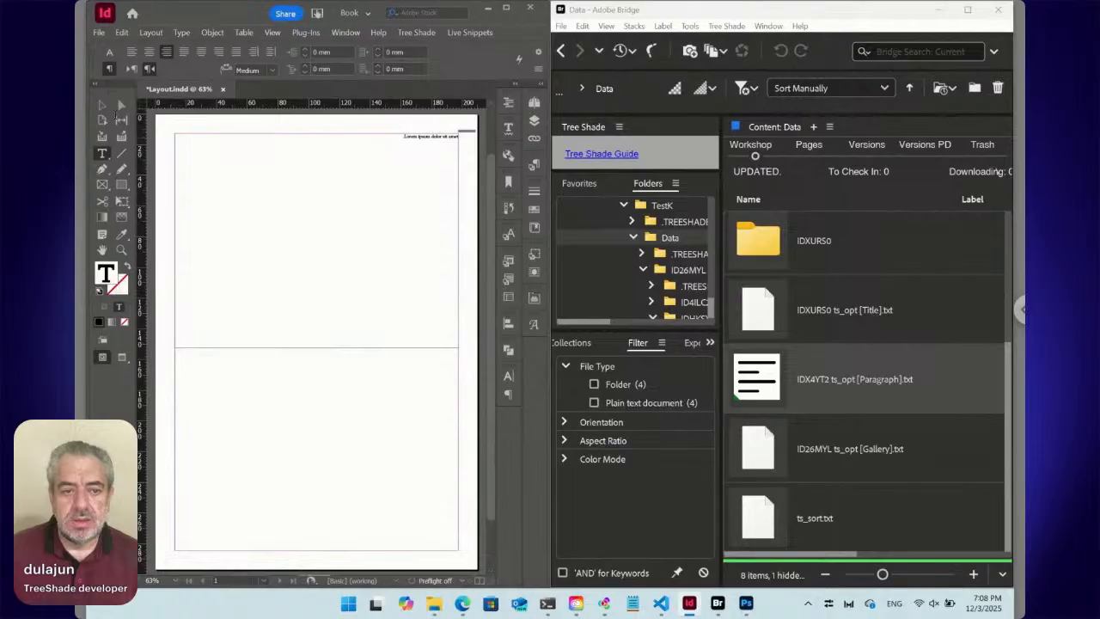
pyautogui.click(133, 71)
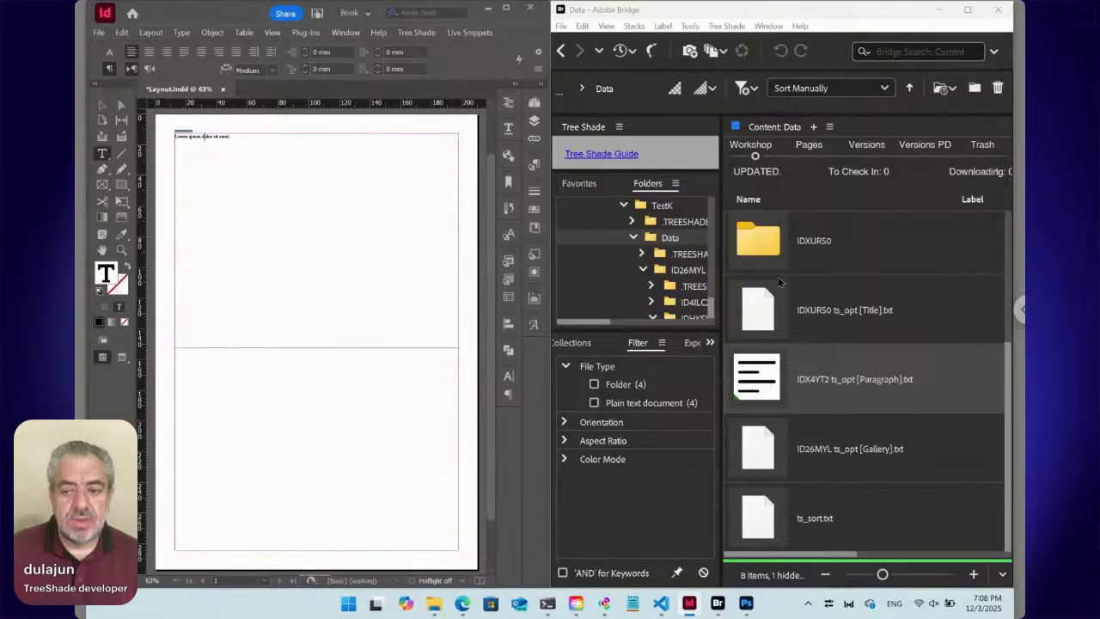
# Step: Open the paired folder of IDX4YT2 ts_opt [Paragraph].txt in Bridge and shorten the content of Text.txt to "Lorem ipsum"
pyautogui.doubleClick(767, 384)
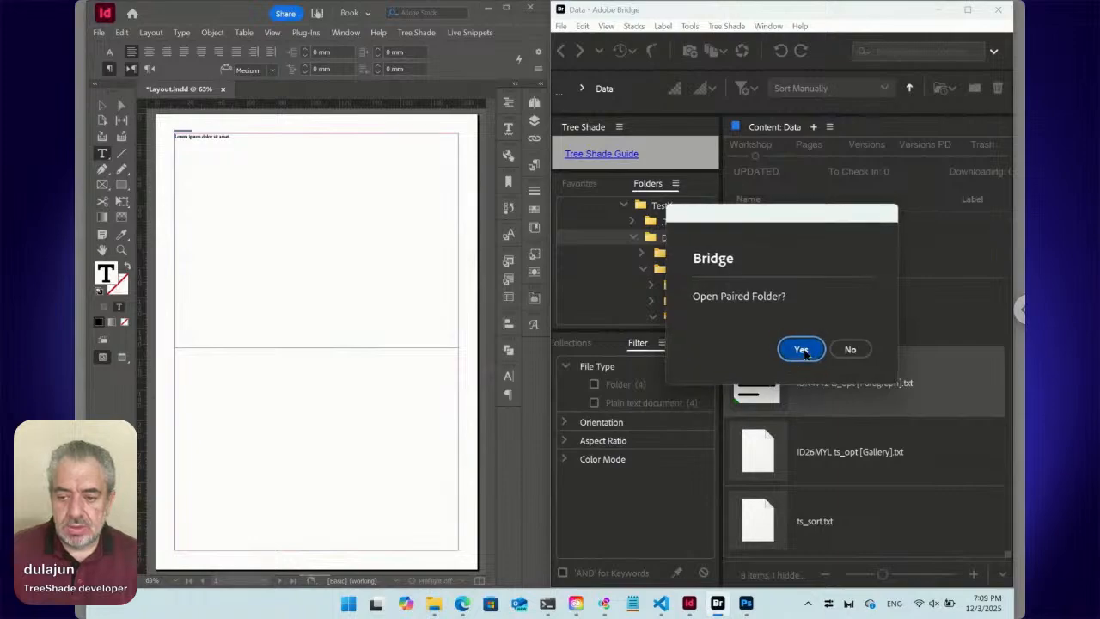
pyautogui.click(801, 350)
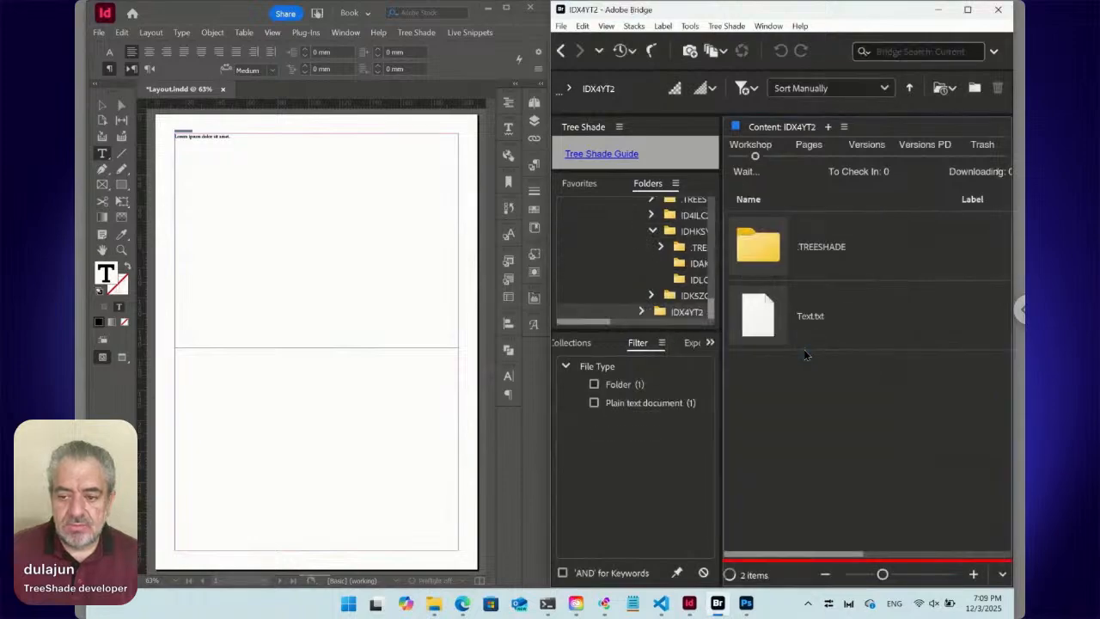
pyautogui.click(768, 325)
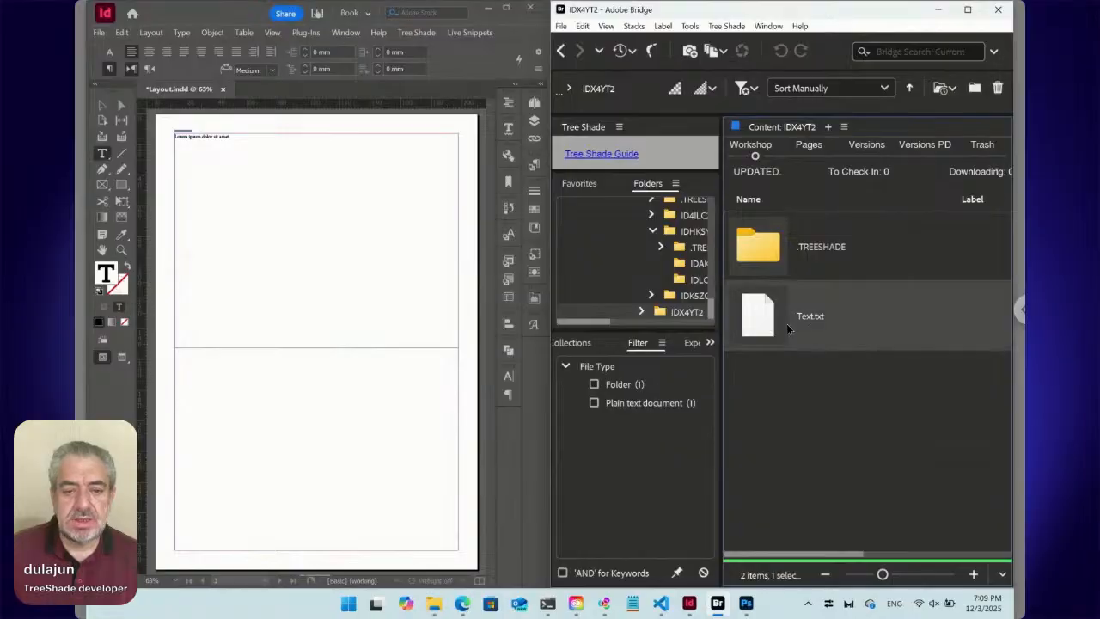
pyautogui.click(121, 250)
pyautogui.moveTo(160, 126); pyautogui.dragTo(275, 186)
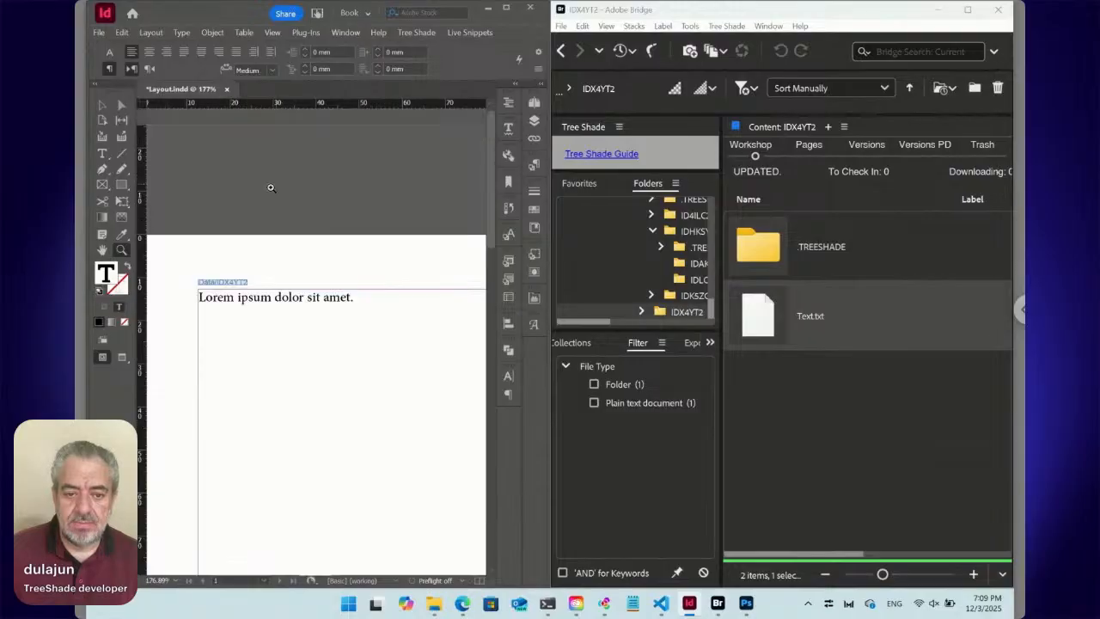
pyautogui.click(765, 327)
pyautogui.doubleClick(765, 327)
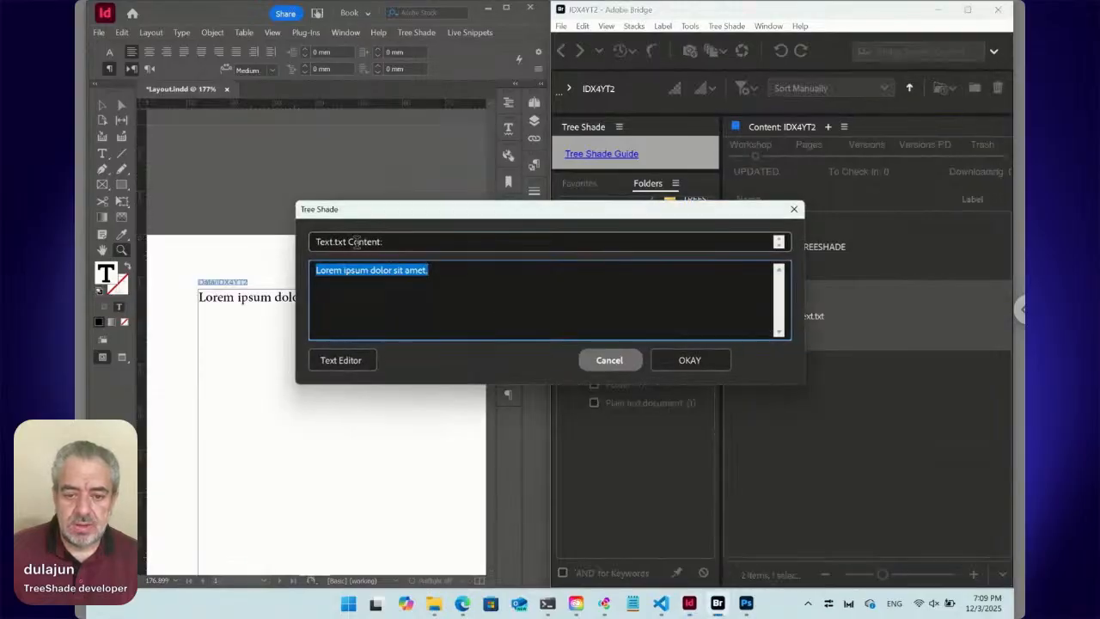
pyautogui.moveTo(341, 220); pyautogui.dragTo(405, 245)
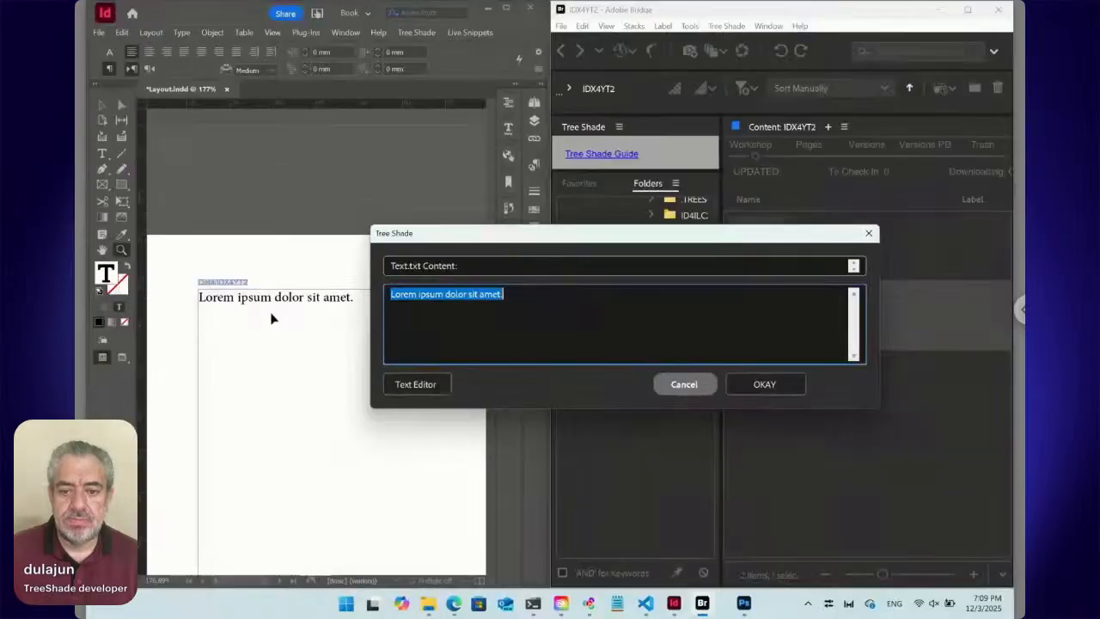
pyautogui.click(447, 297)
pyautogui.moveTo(447, 297); pyautogui.dragTo(559, 301)
pyautogui.press('BackSpace')
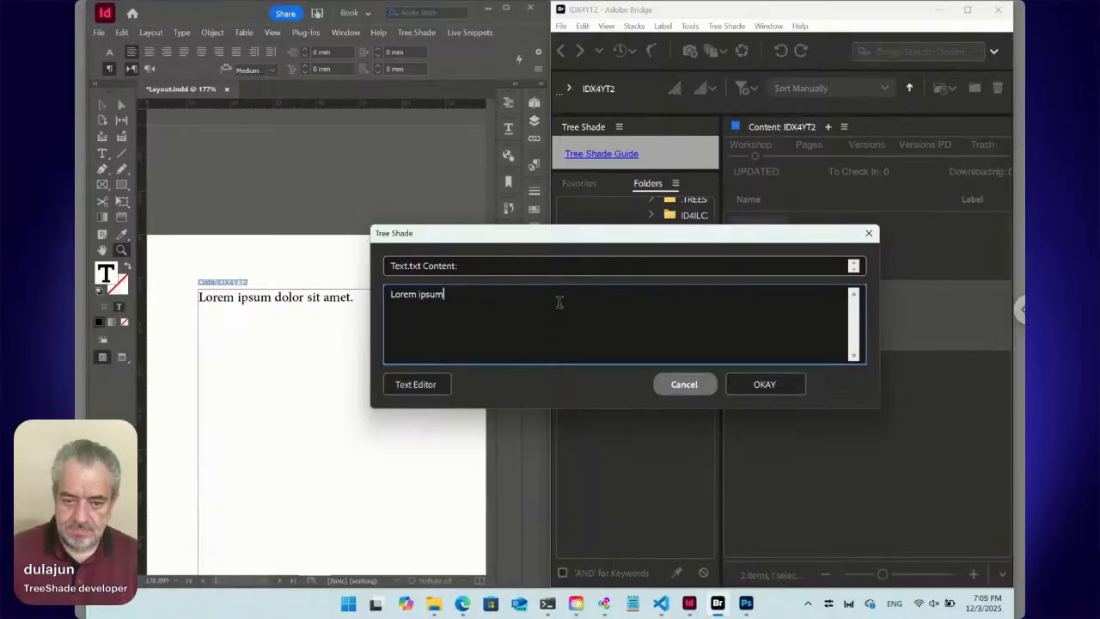
pyautogui.click(733, 384)
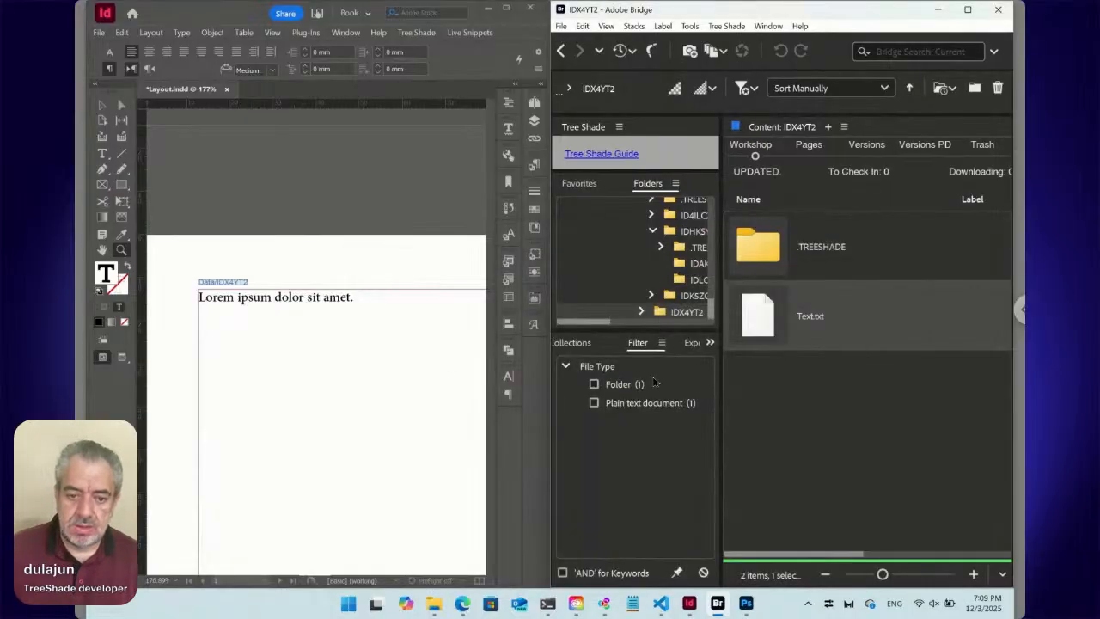
# Step: Update all live snippets in the InDesign layout and check the document's paragraph styles
pyautogui.click(458, 35)
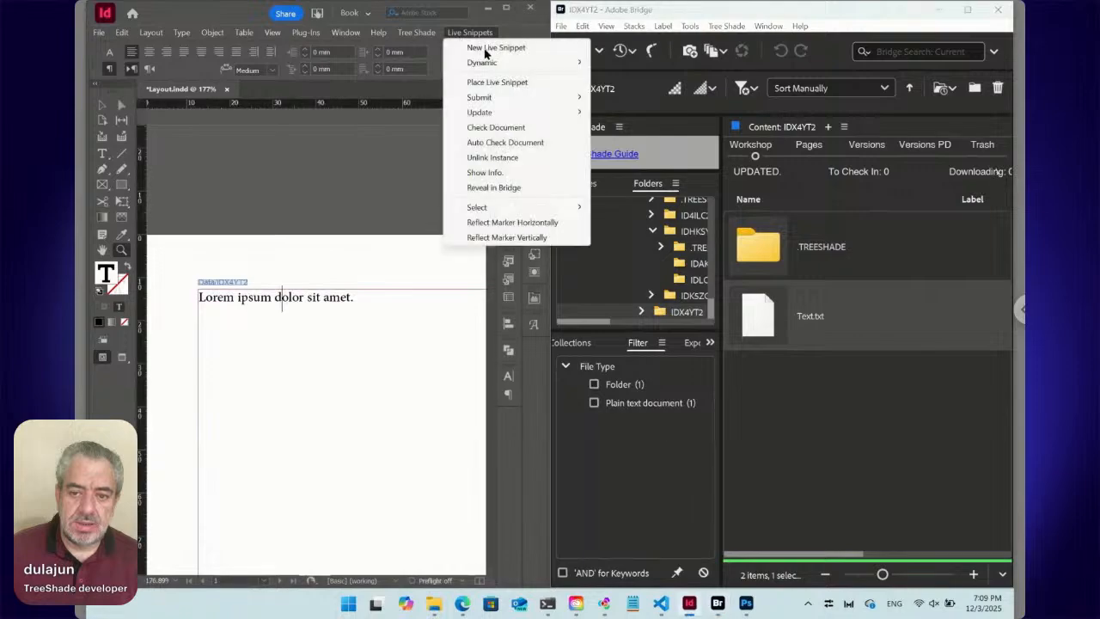
pyautogui.moveTo(509, 114)
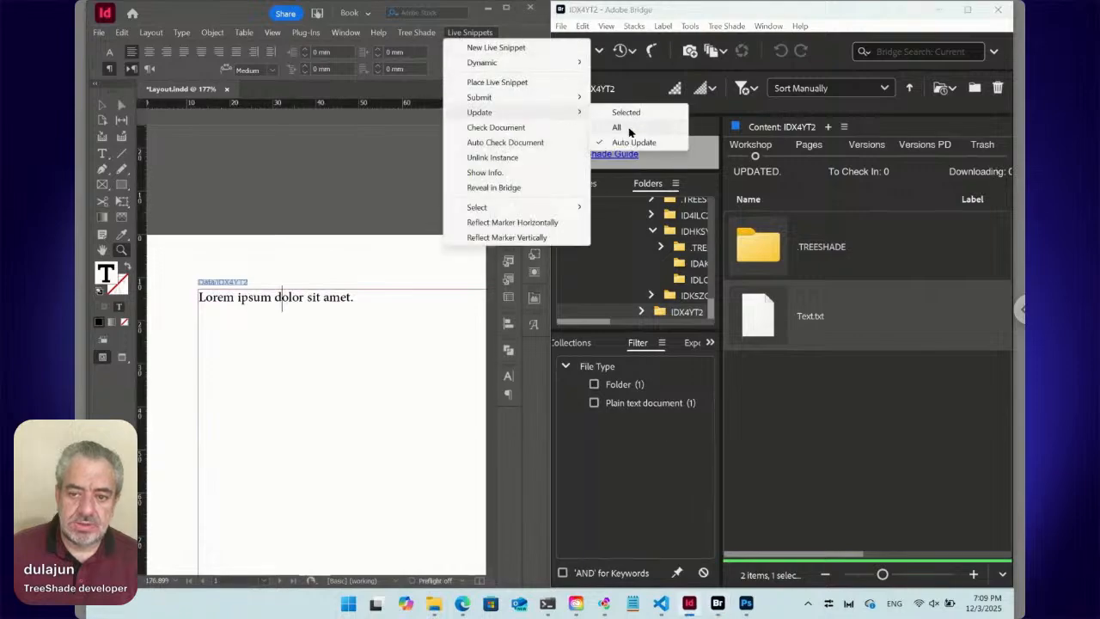
pyautogui.click(629, 129)
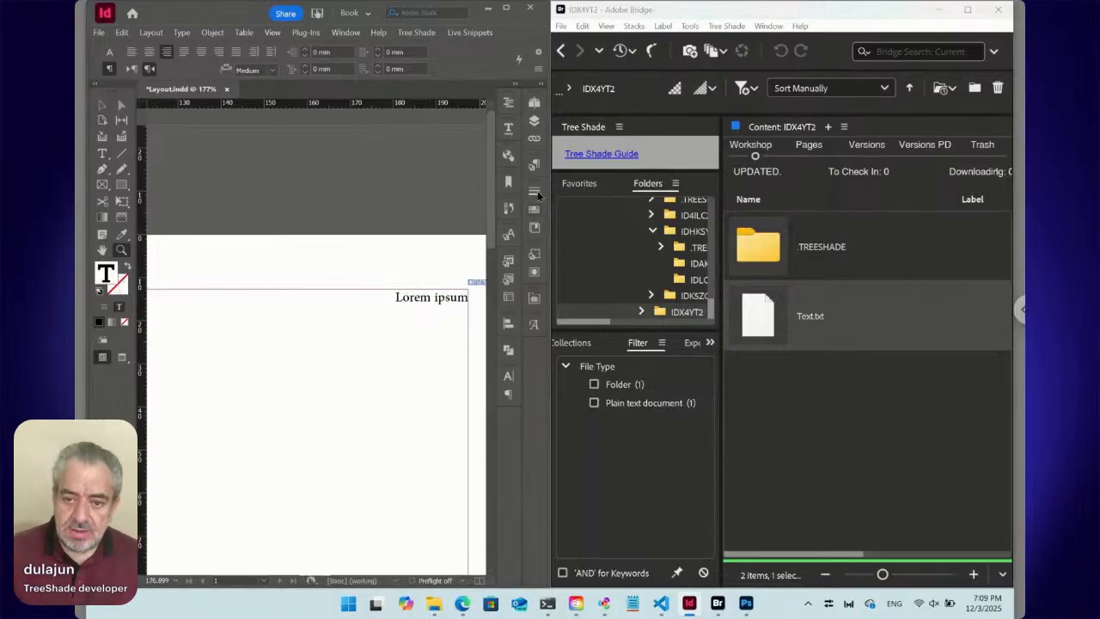
pyautogui.click(534, 165)
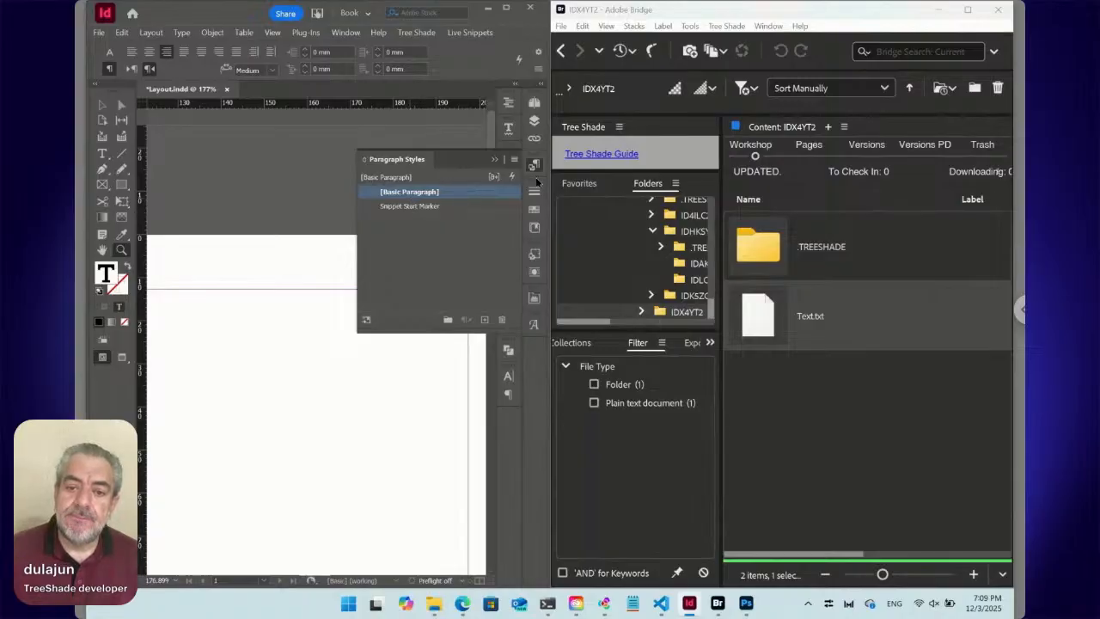
pyautogui.click(536, 166)
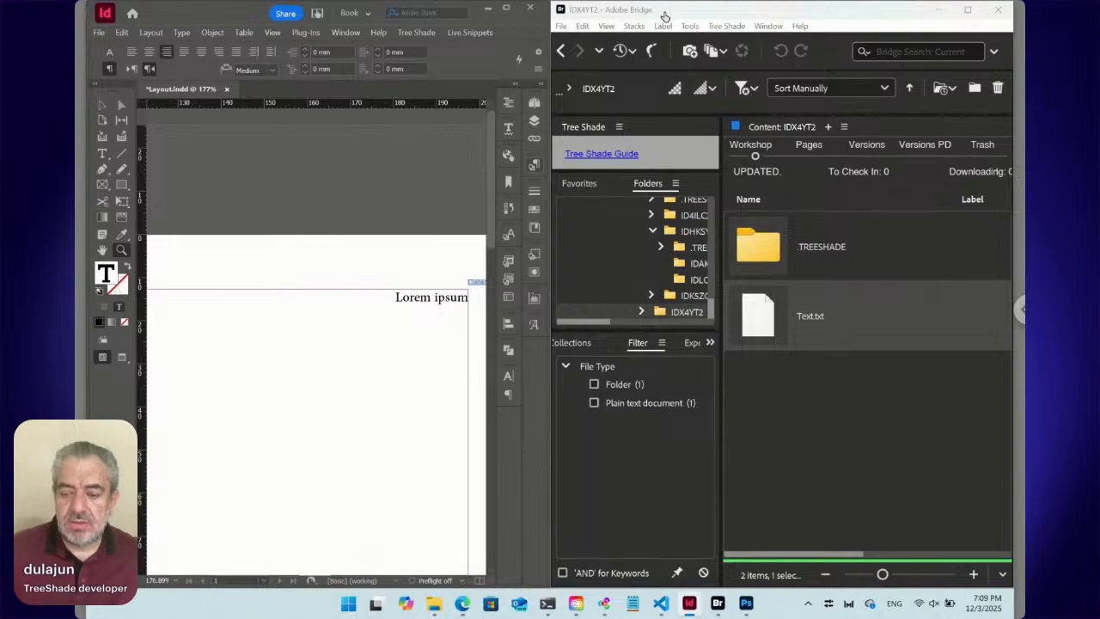
# Step: Open the content of IDX4YT2 ts_opt [Paragraph].txt in Bridge's Data folder, without its paired folder, and add a ":::" line below the Place line
pyautogui.click(563, 53)
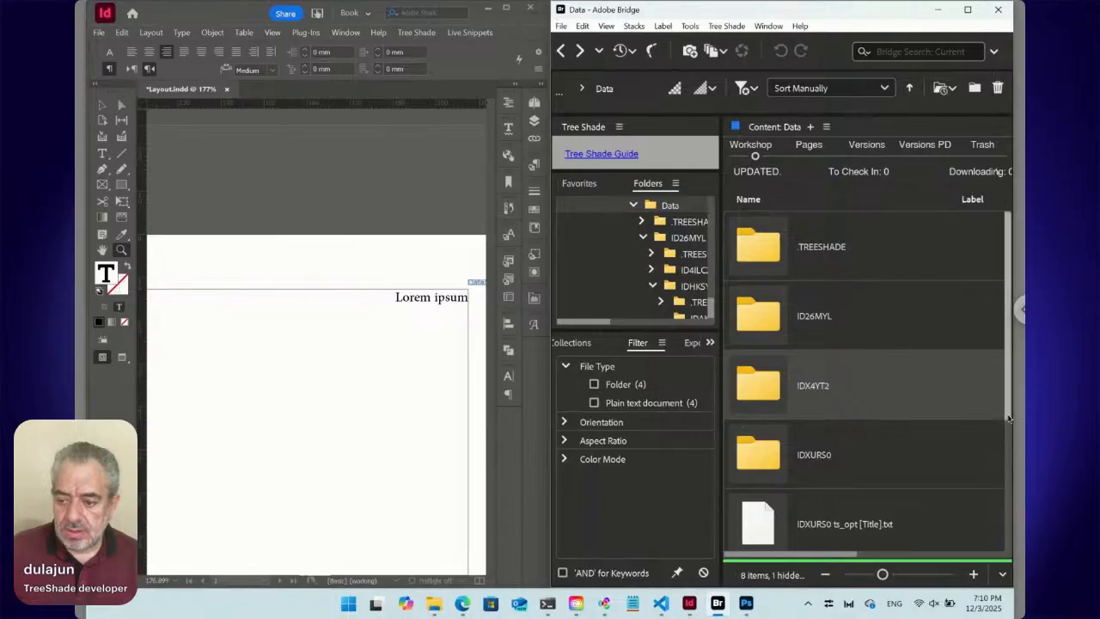
pyautogui.moveTo(1008, 438); pyautogui.dragTo(1008, 527)
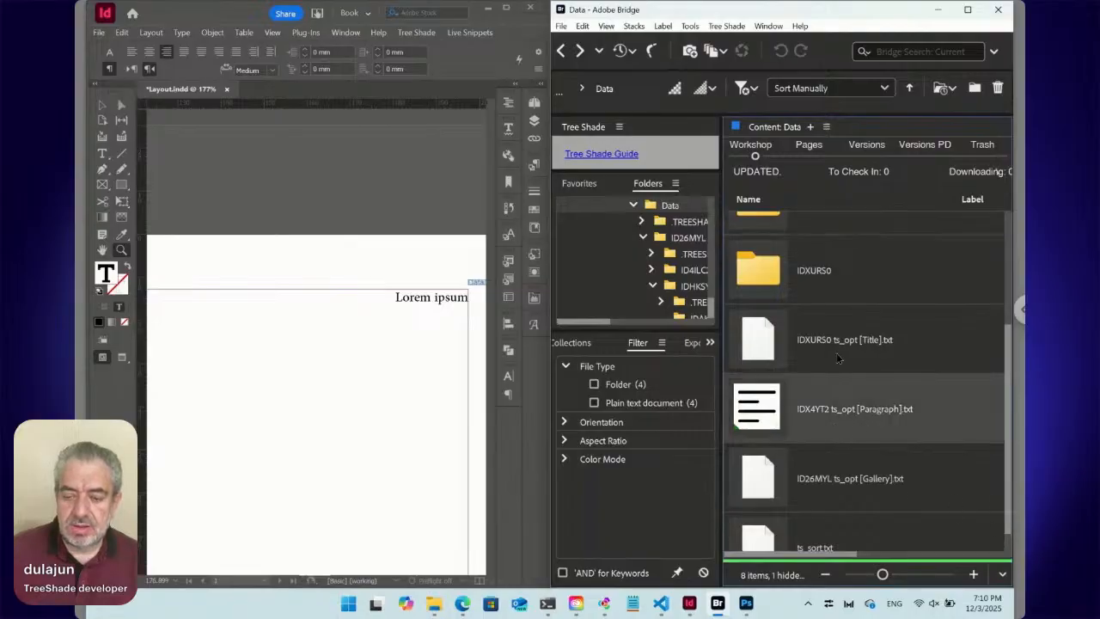
pyautogui.doubleClick(769, 408)
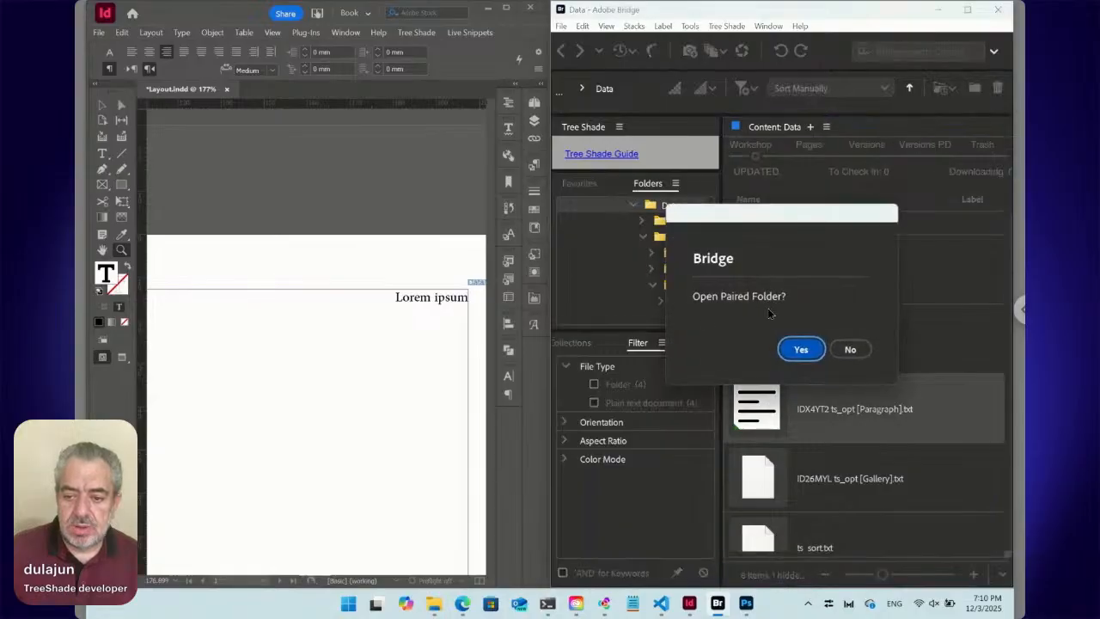
pyautogui.click(859, 351)
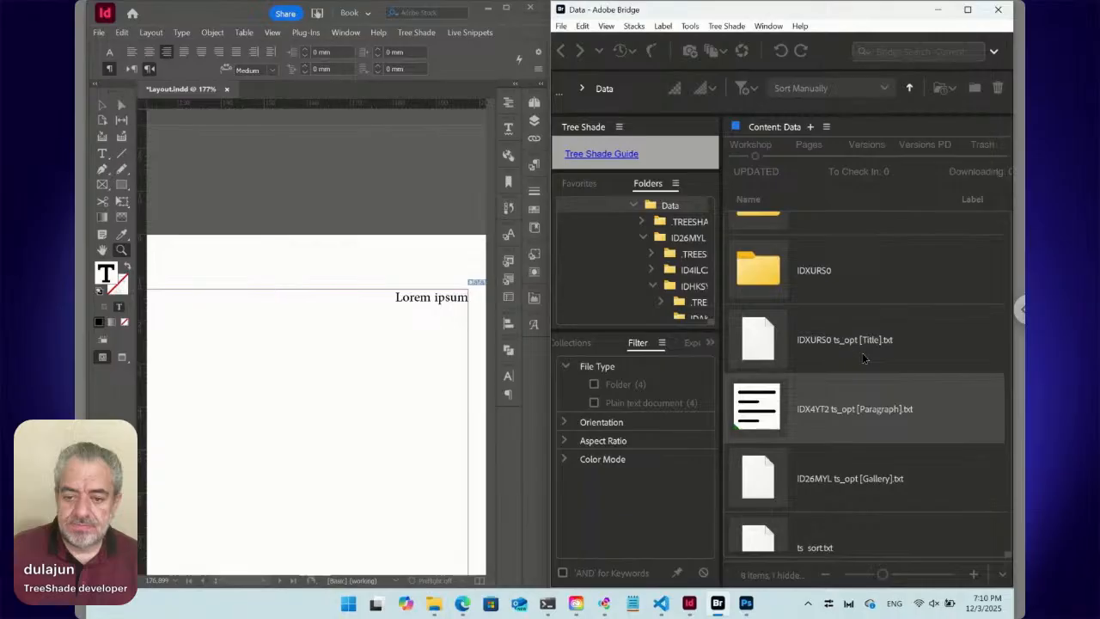
pyautogui.click(374, 340)
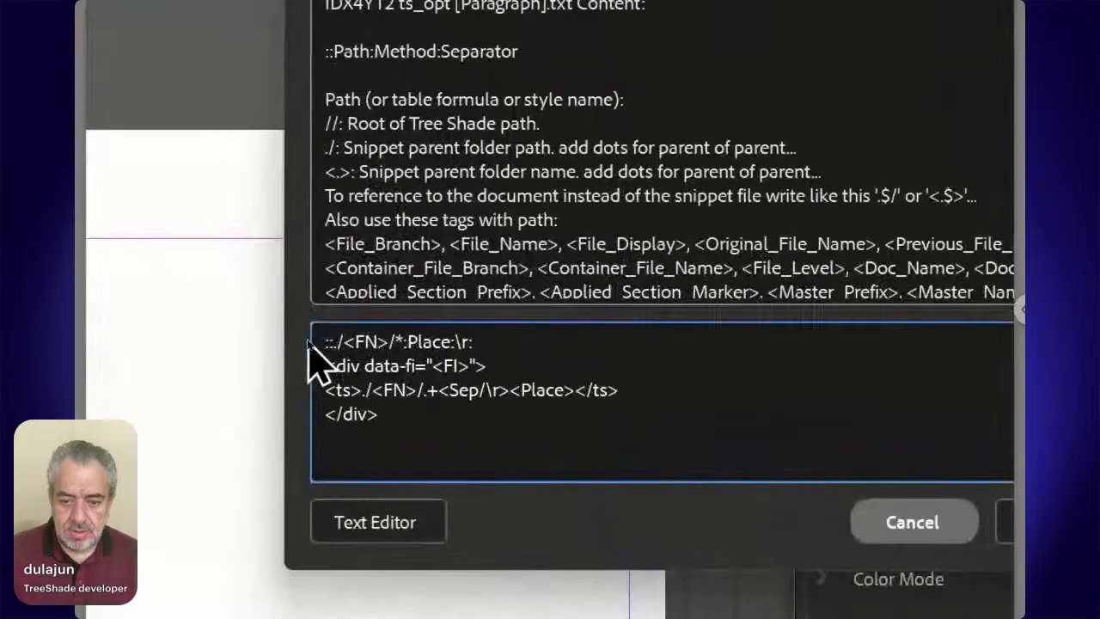
pyautogui.click(582, 352)
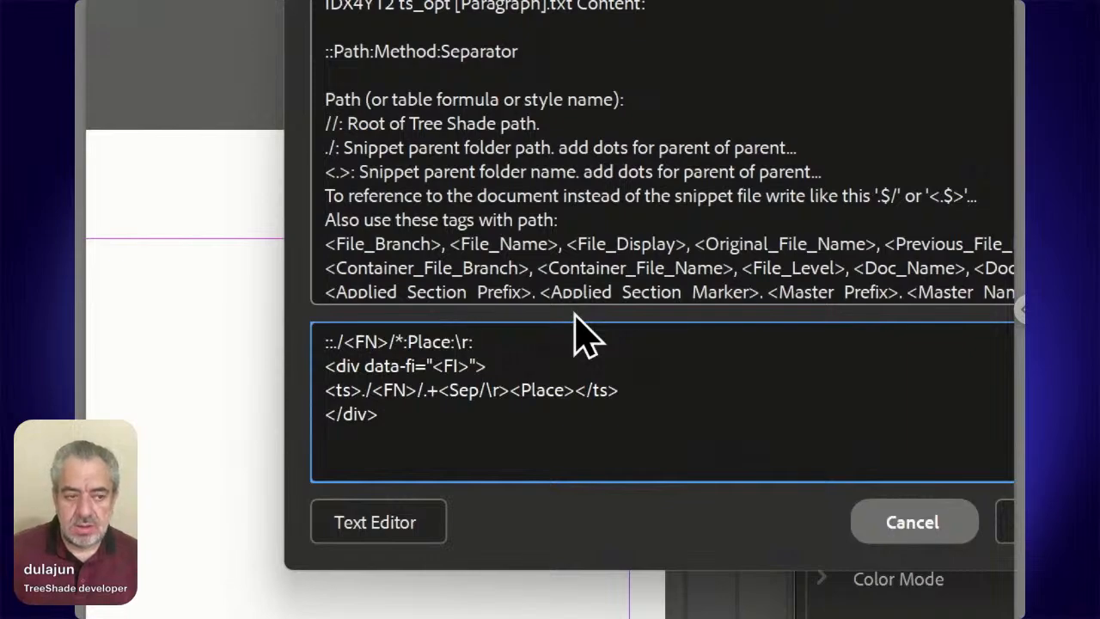
pyautogui.press('Return')
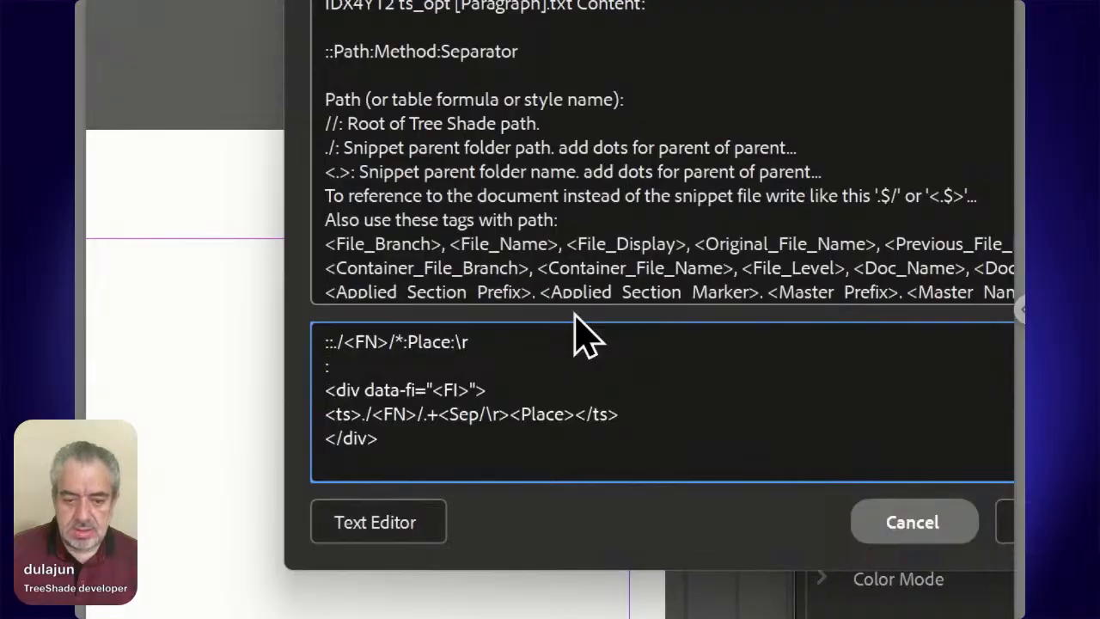
pyautogui.write('::')
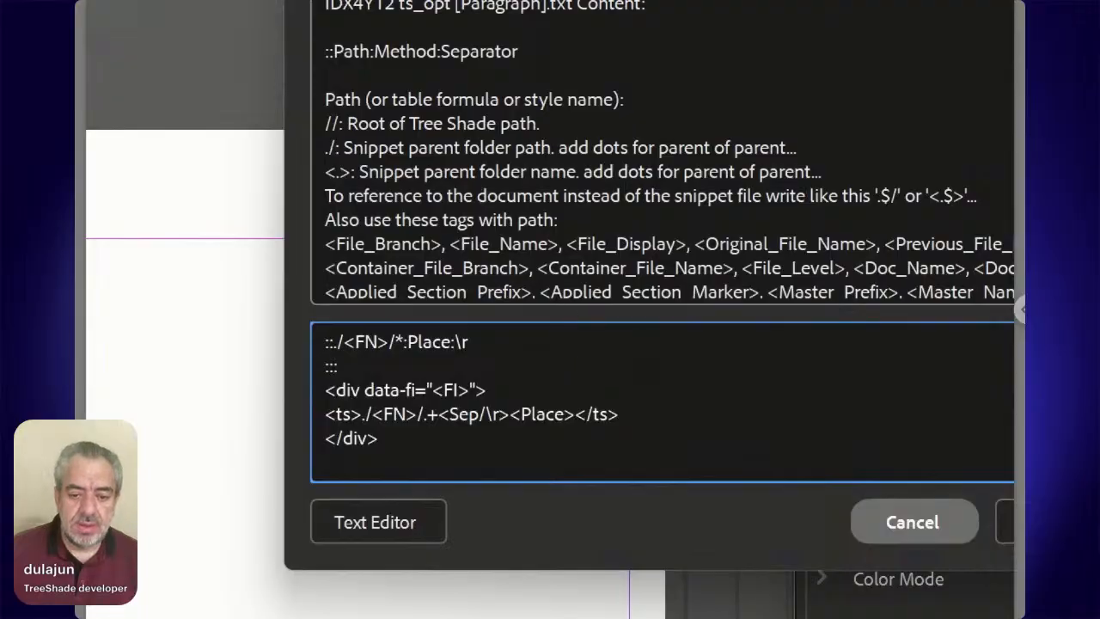
pyautogui.write(':')
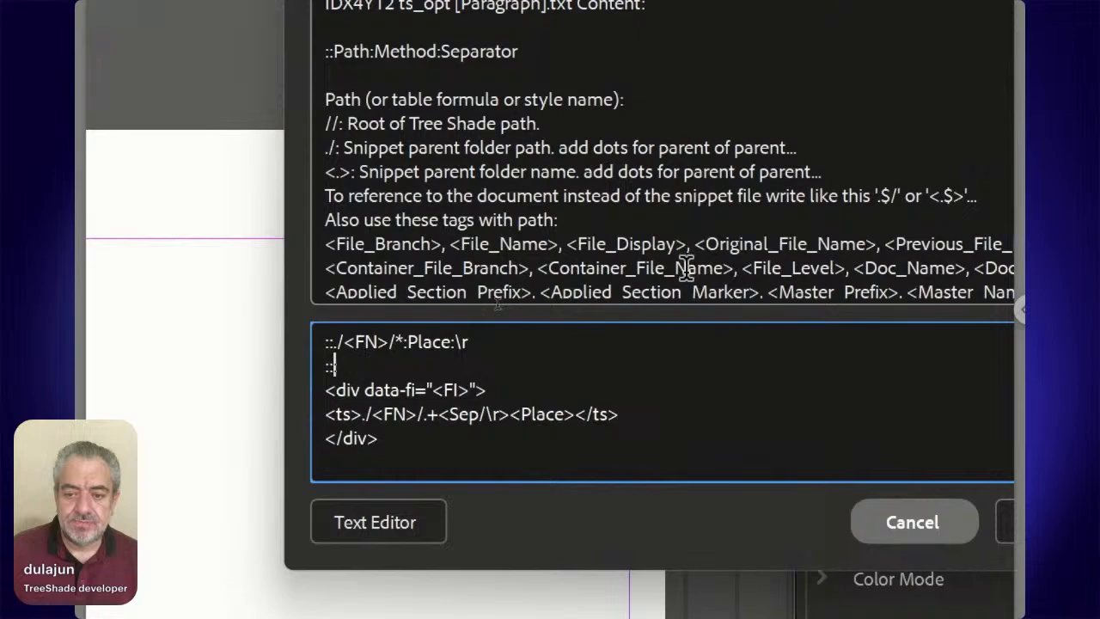
# Step: Complete the new line as "::<File_Display>:Para" using the <File_Display> tag from the help text, and save the snippet content
pyautogui.moveTo(686, 244); pyautogui.dragTo(571, 244)
pyautogui.hotkey('ctrl', 'c')
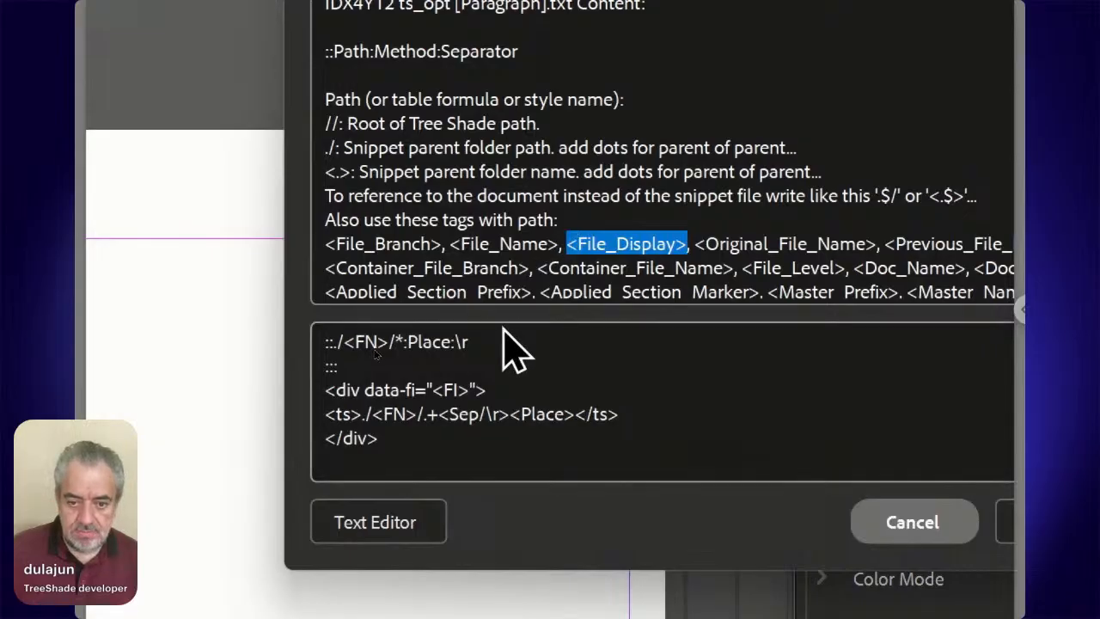
pyautogui.click(404, 365)
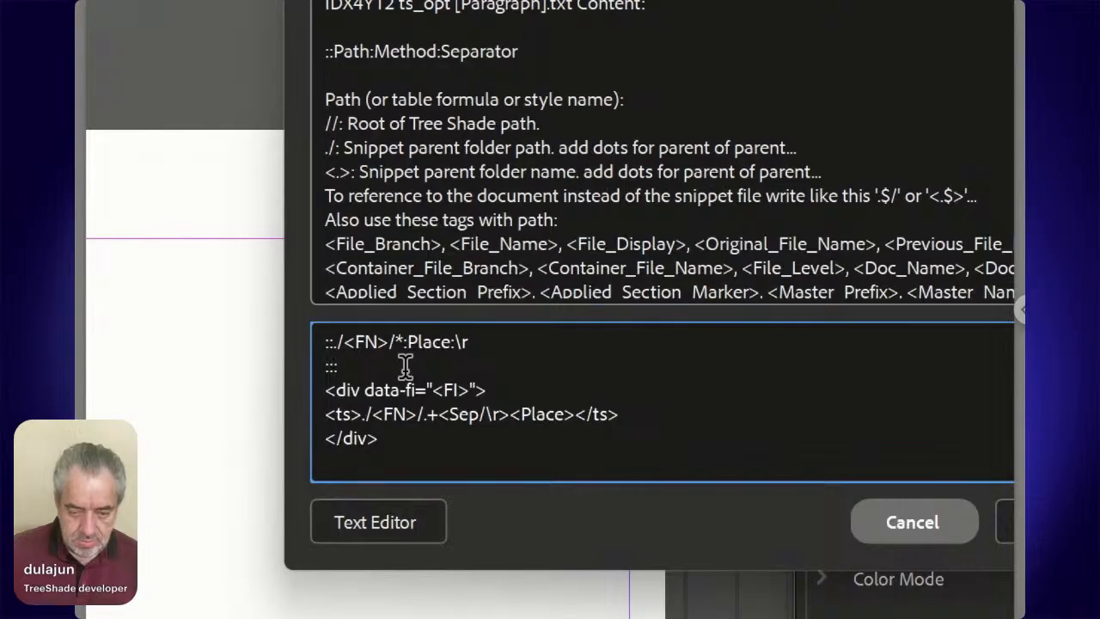
pyautogui.hotkey('ctrl', 'v')
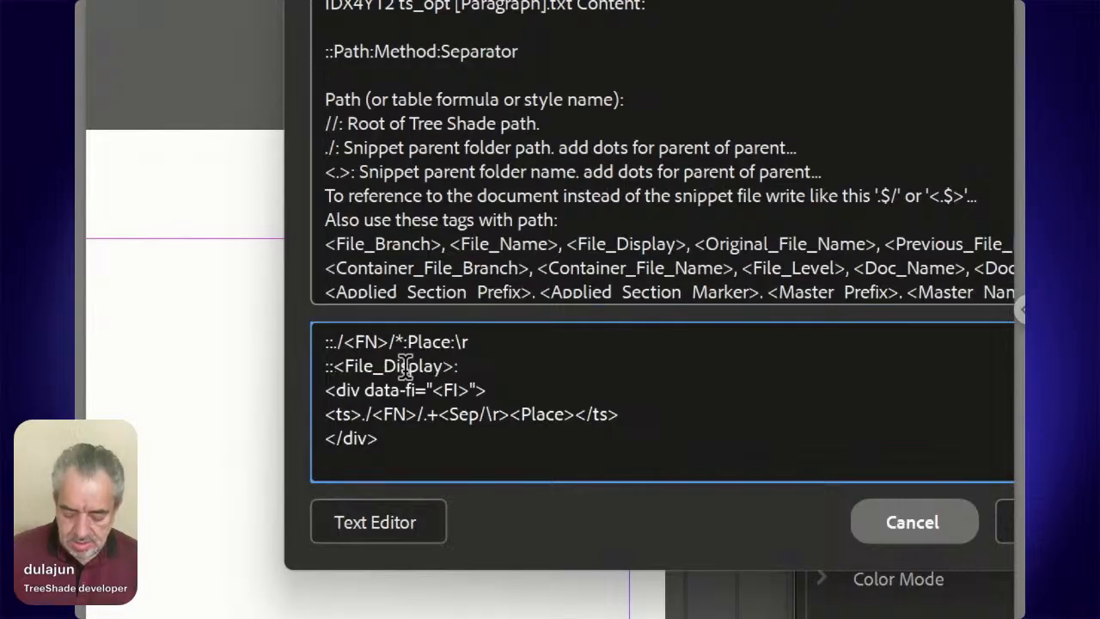
pyautogui.write(':')
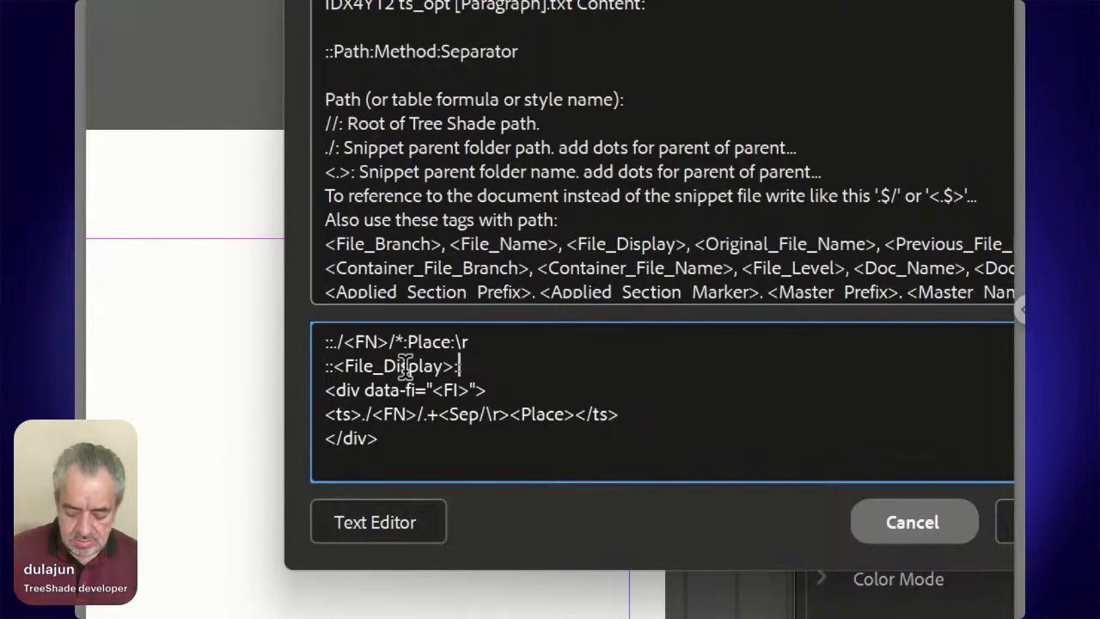
pyautogui.write('Para:')
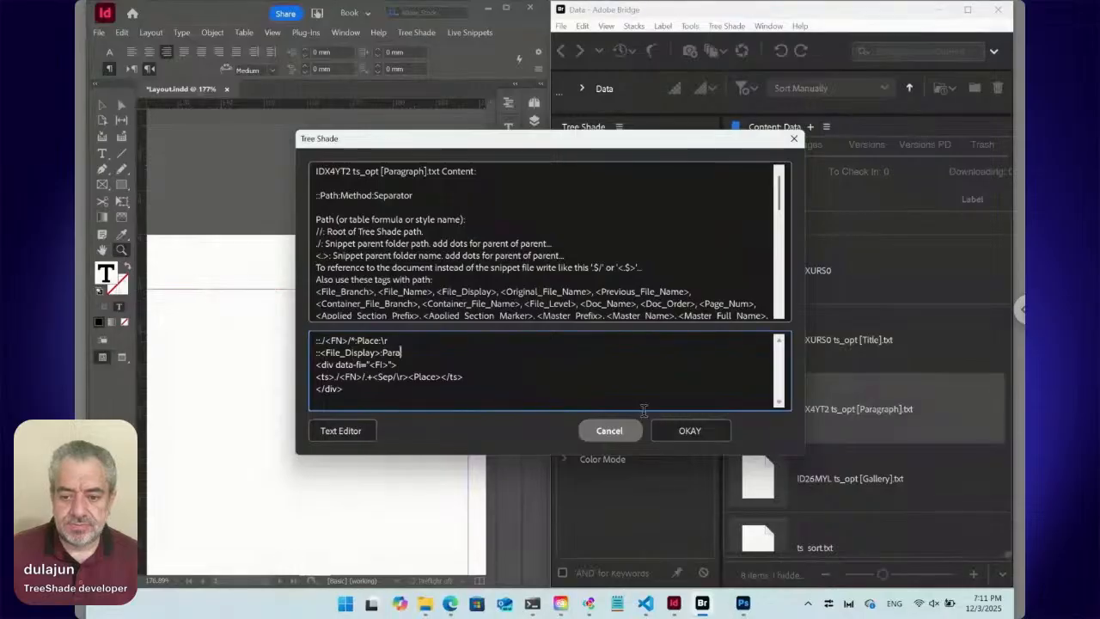
pyautogui.click(689, 430)
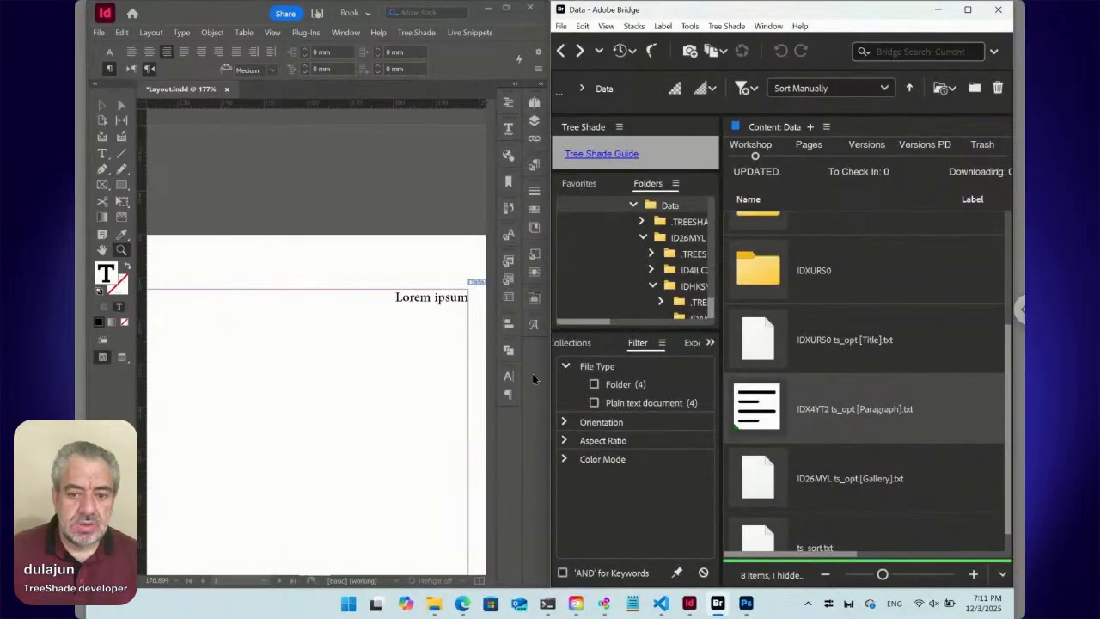
# Step: Update all live snippets in the InDesign layout and show the paragraph styles in the document
pyautogui.click(440, 298)
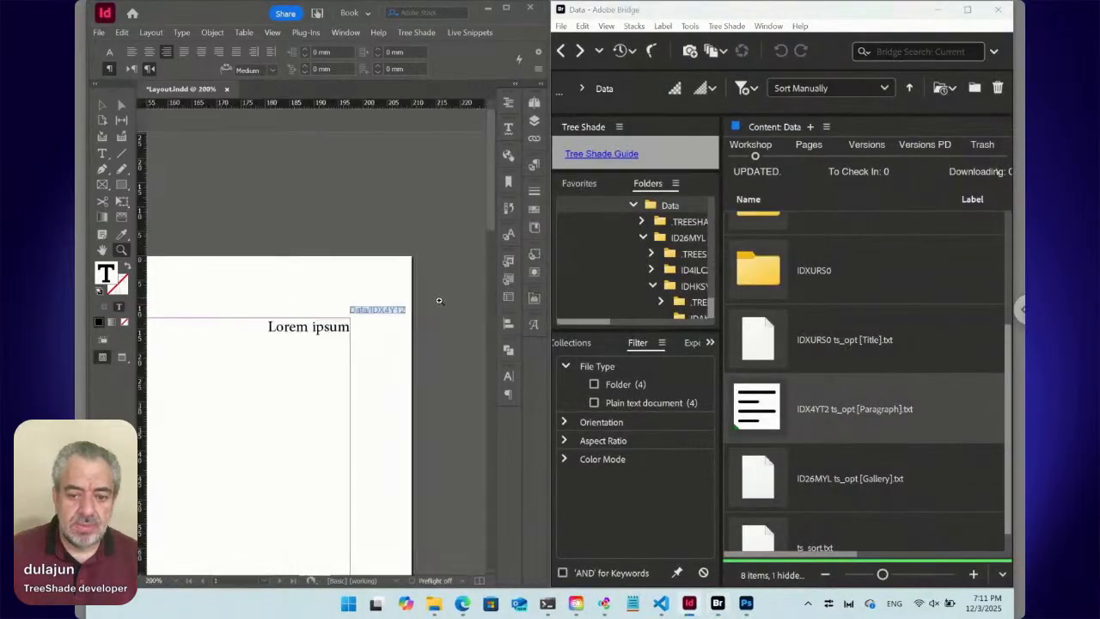
pyautogui.click(477, 32)
pyautogui.moveTo(510, 112)
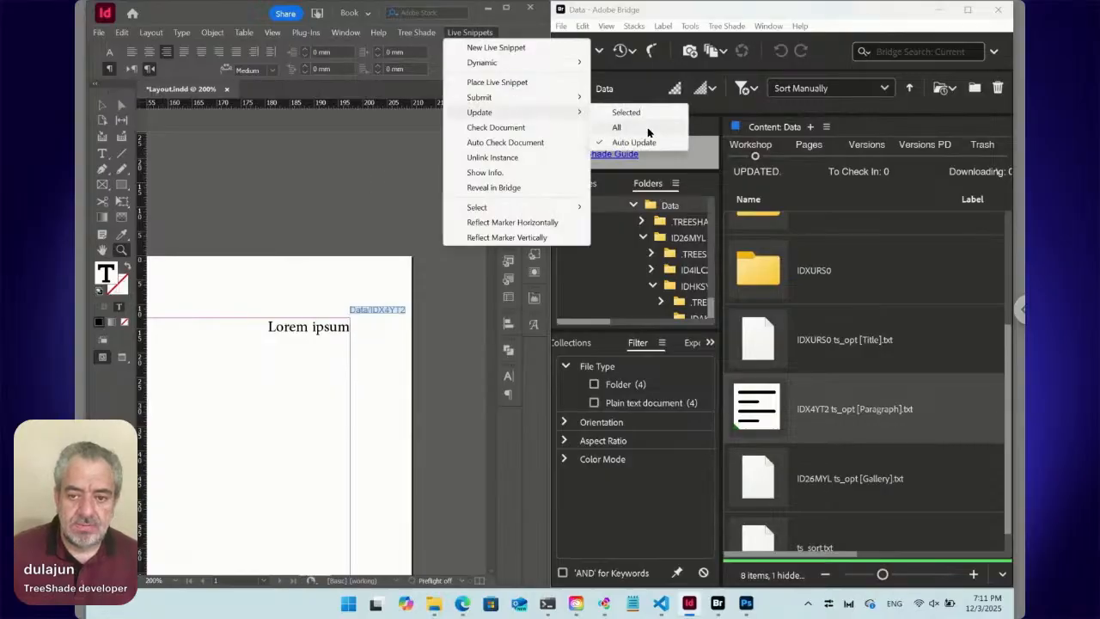
pyautogui.click(648, 131)
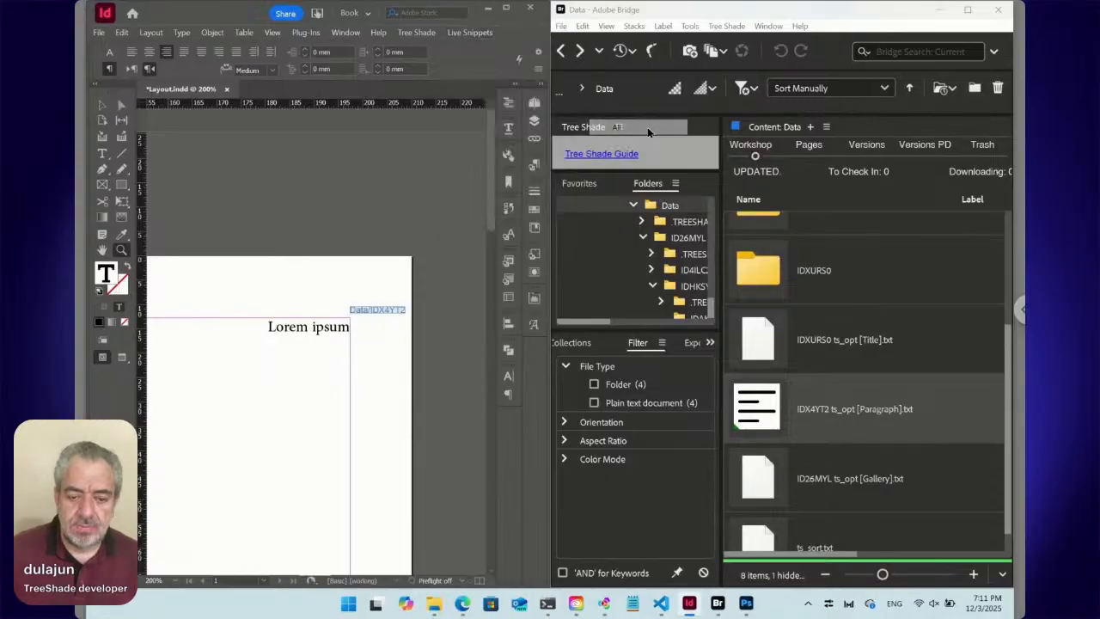
pyautogui.click(311, 330)
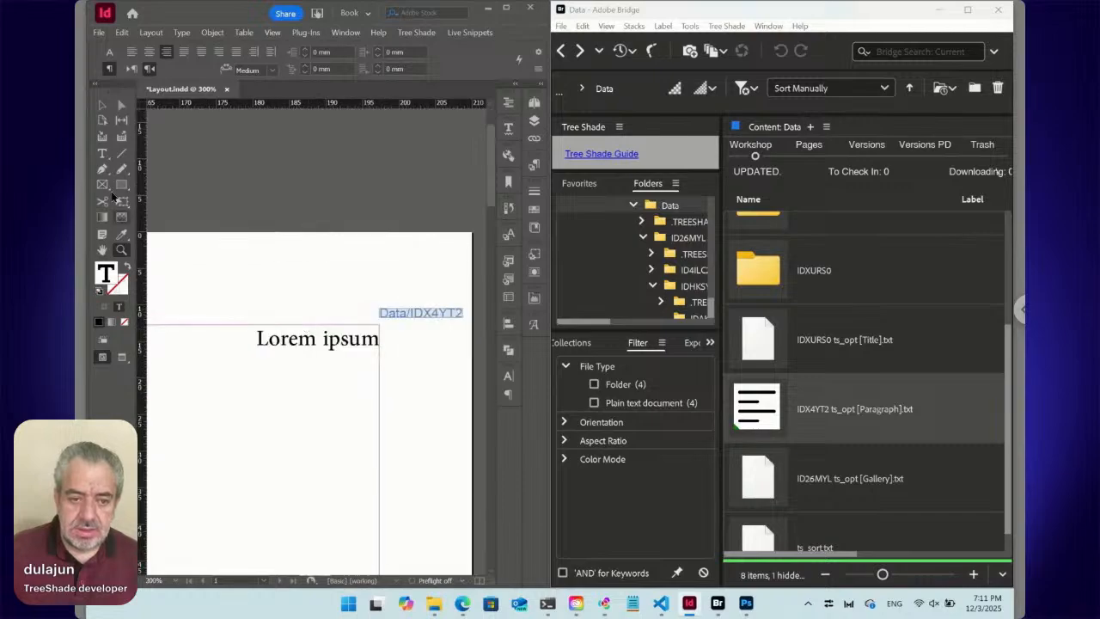
pyautogui.click(101, 153)
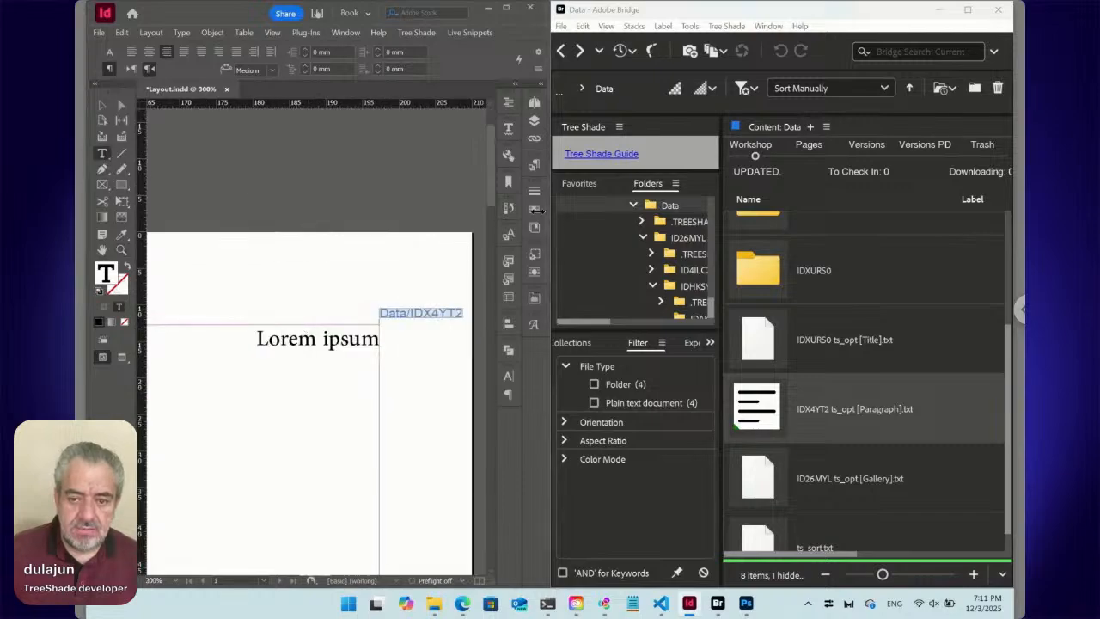
pyautogui.click(534, 164)
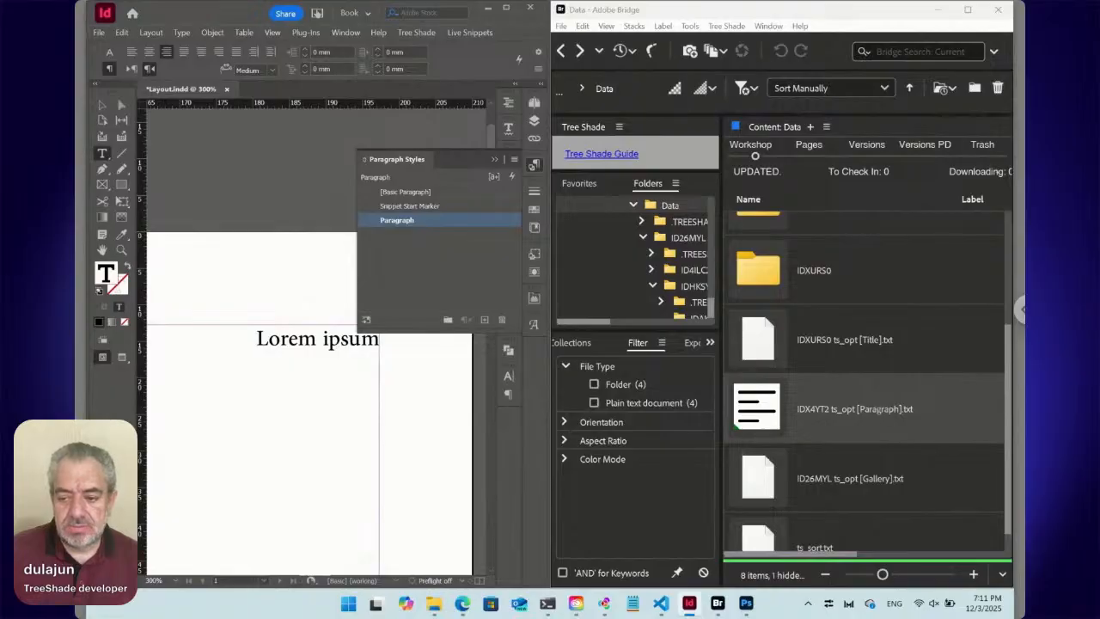
# Step: Delete all content from the text frame holding the Lorem ipsum snippet
pyautogui.click(345, 357)
pyautogui.hotkey('ctrl', 'a')
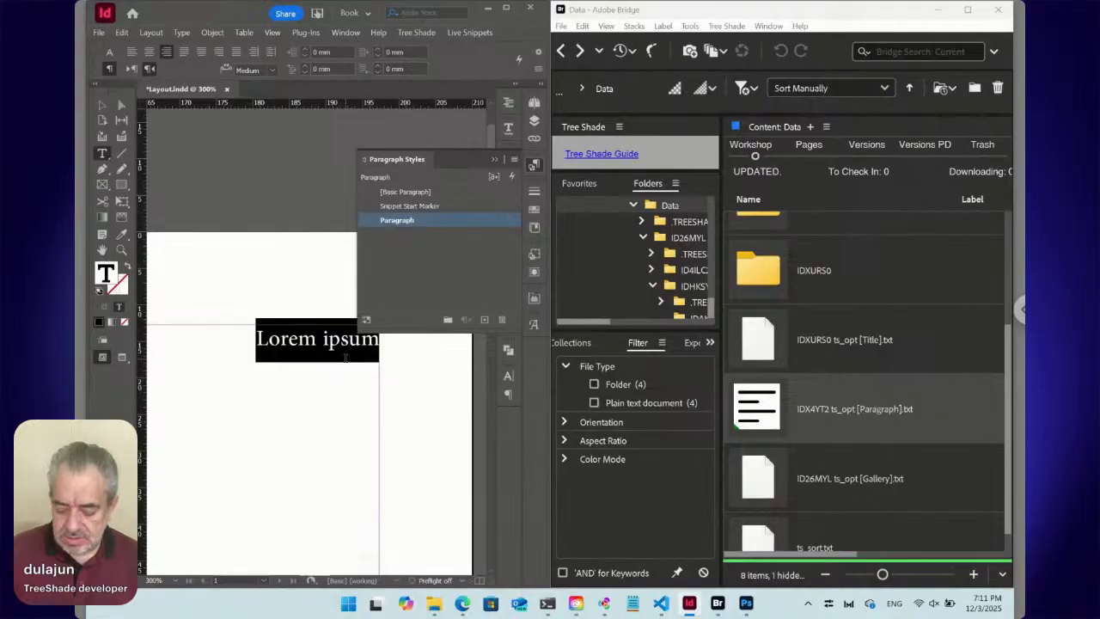
pyautogui.press('Delete')
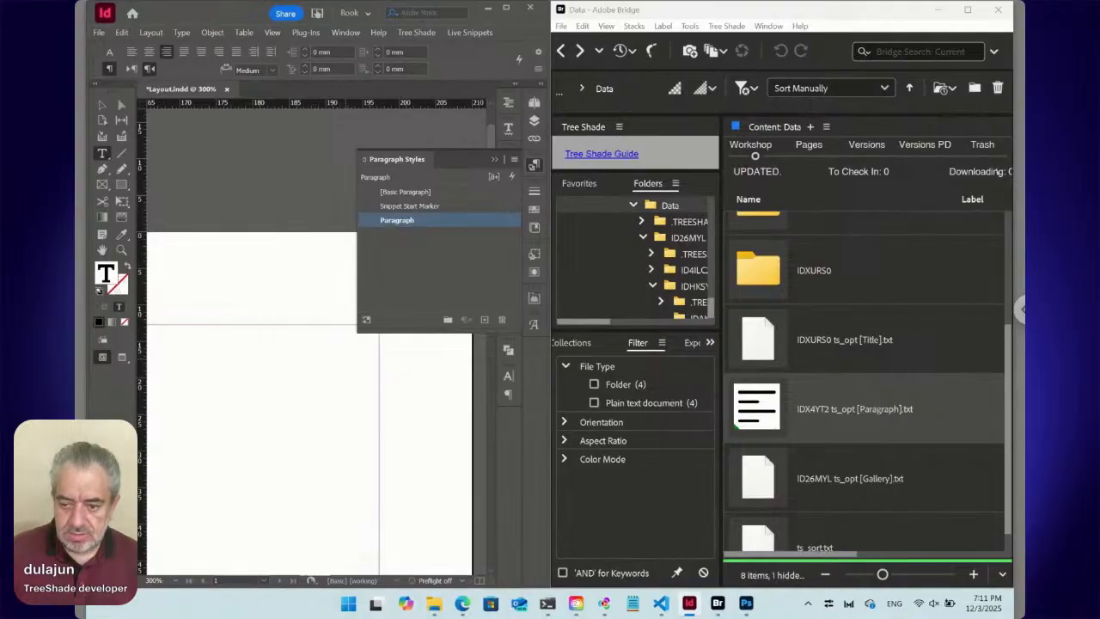
# Step: In Bridge, rename IDX4YT2 ts_opt [Paragraph].txt to IDX4YT2 ts_opt [Introduction].txt
pyautogui.click(883, 415)
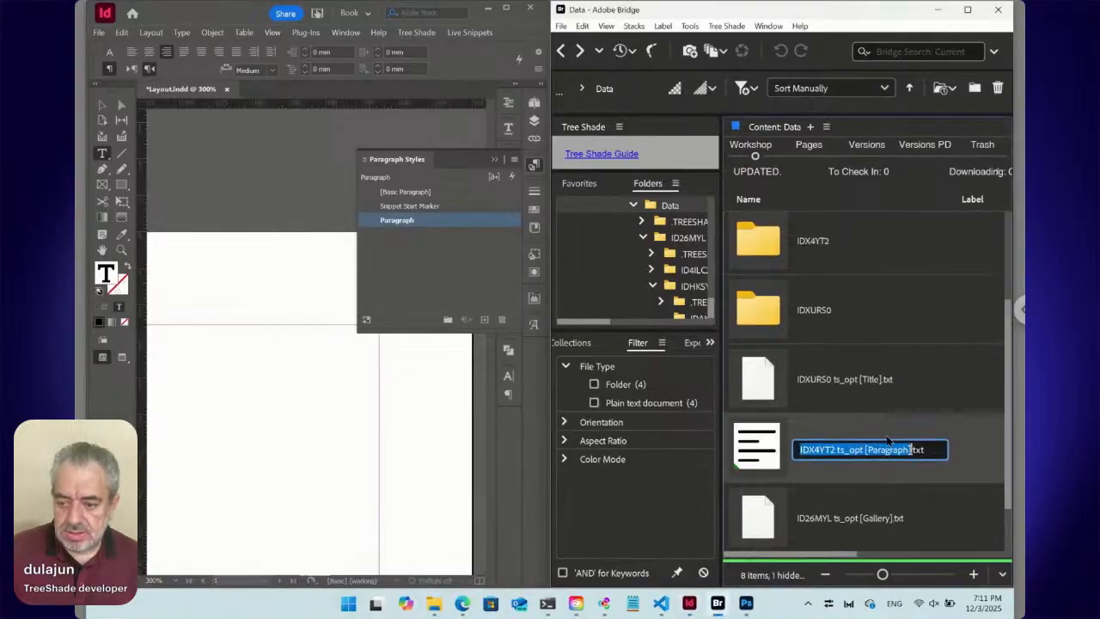
pyautogui.click(868, 449)
pyautogui.moveTo(868, 450); pyautogui.dragTo(909, 452)
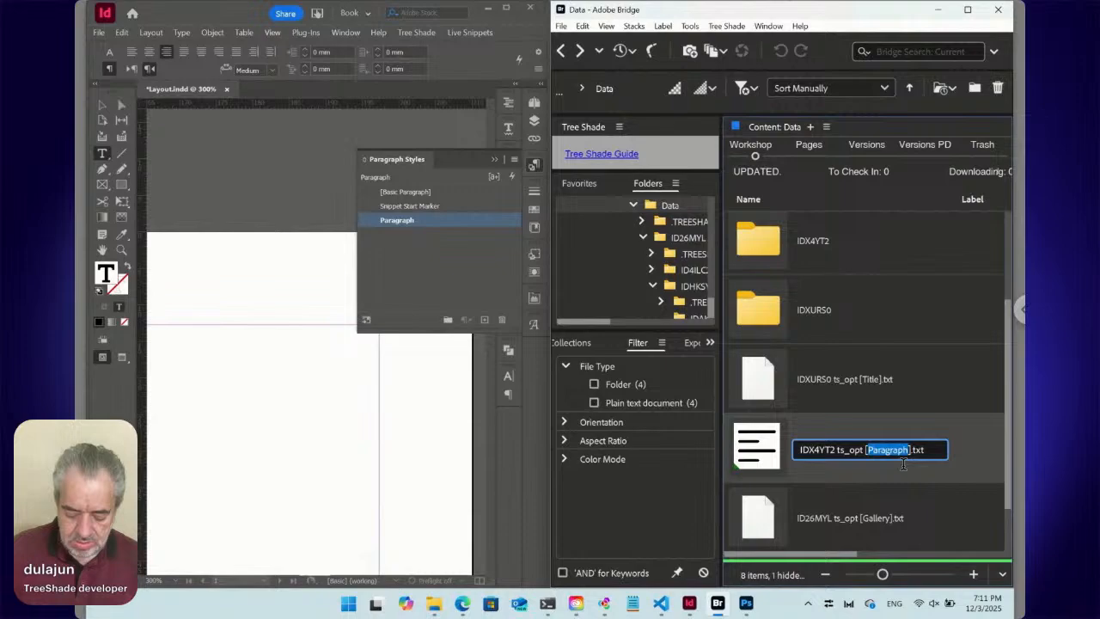
pyautogui.write('Introduction')
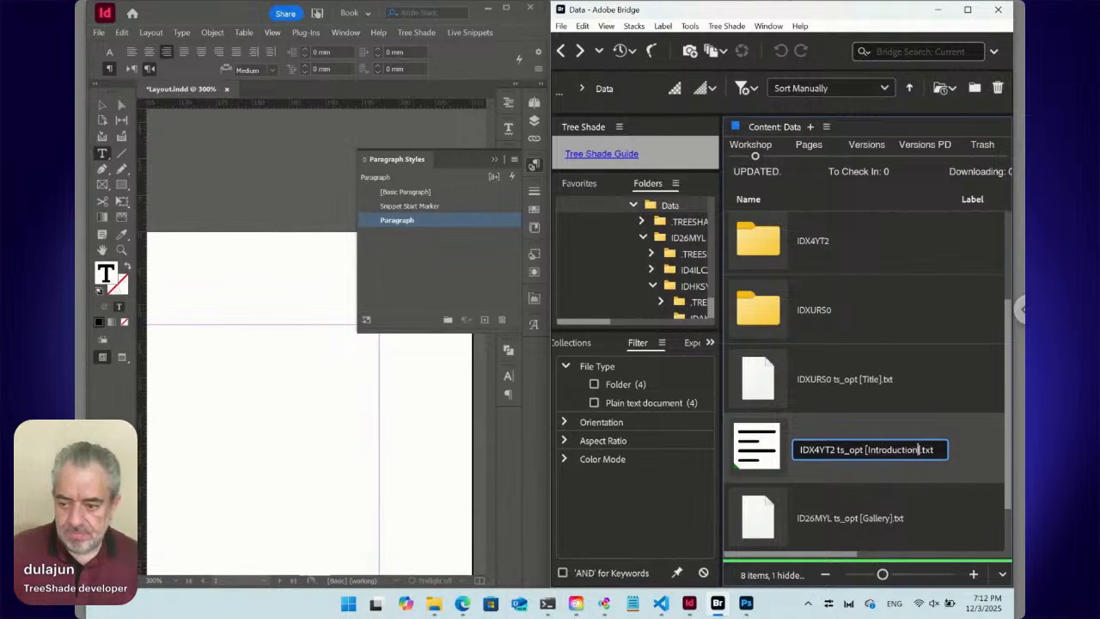
pyautogui.press('Return')
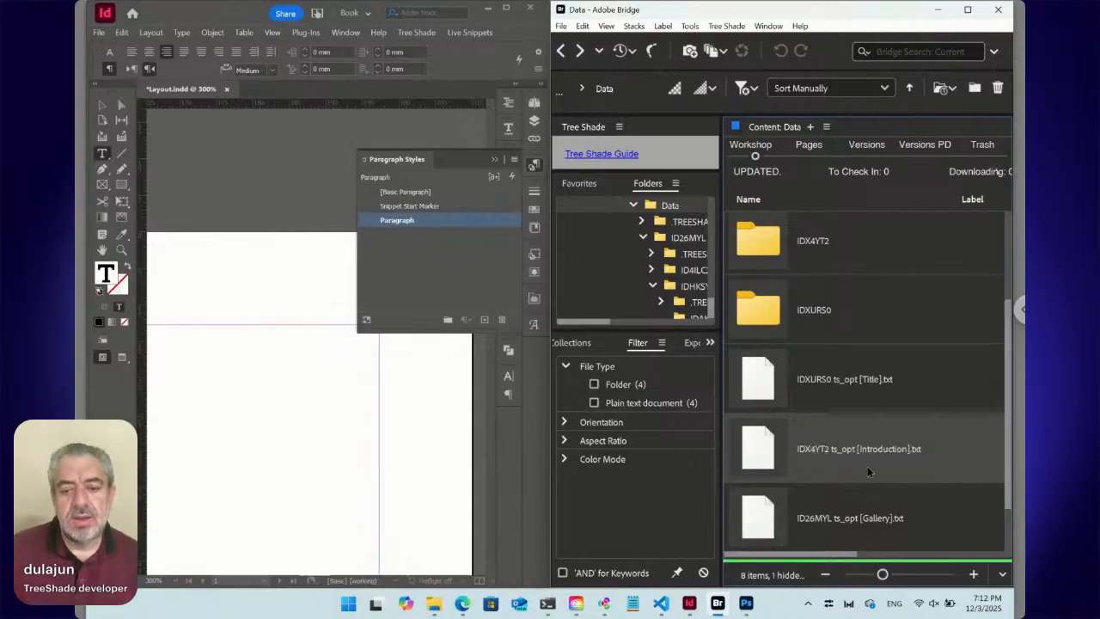
# Step: Place IDX4YT2 ts_opt [Introduction].txt from Bridge into the InDesign layout's empty text frame
pyautogui.rightClick(764, 454)
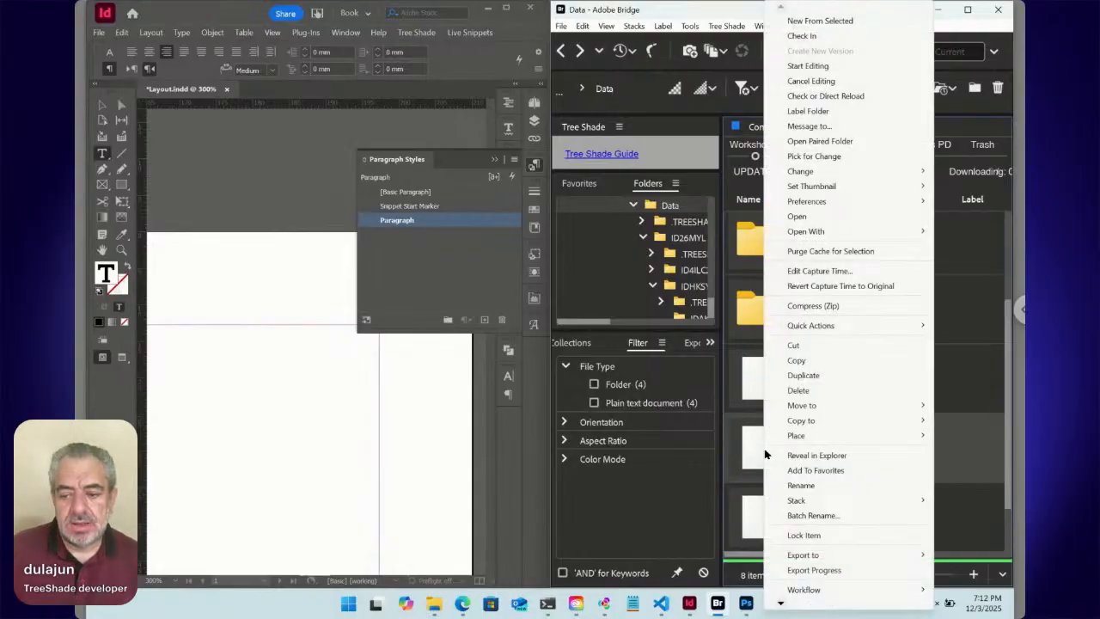
pyautogui.moveTo(791, 440)
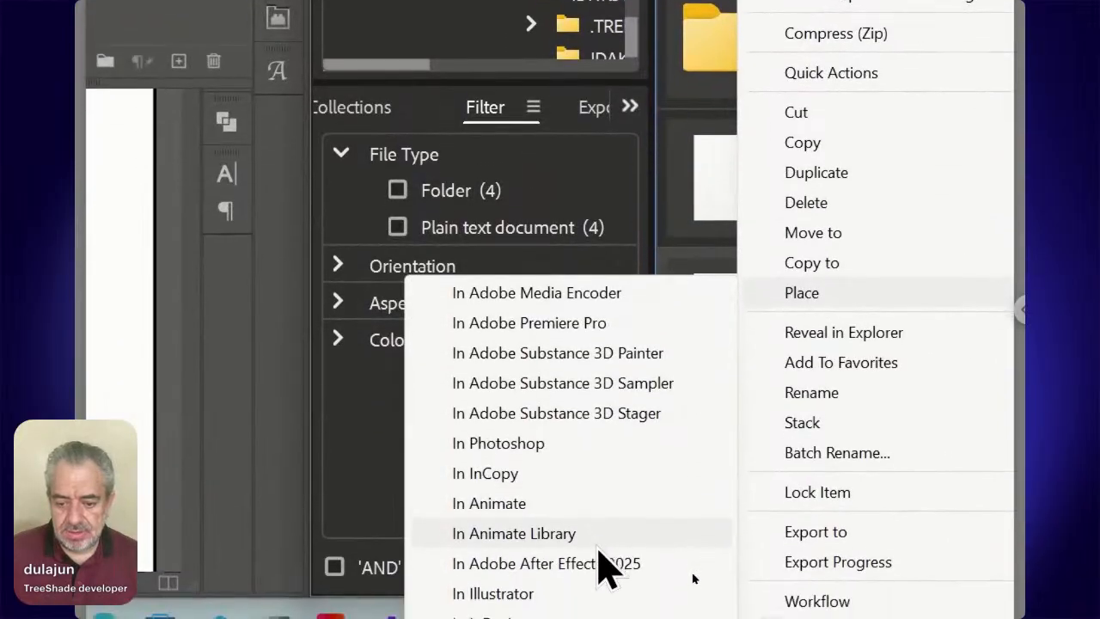
pyautogui.click(607, 588)
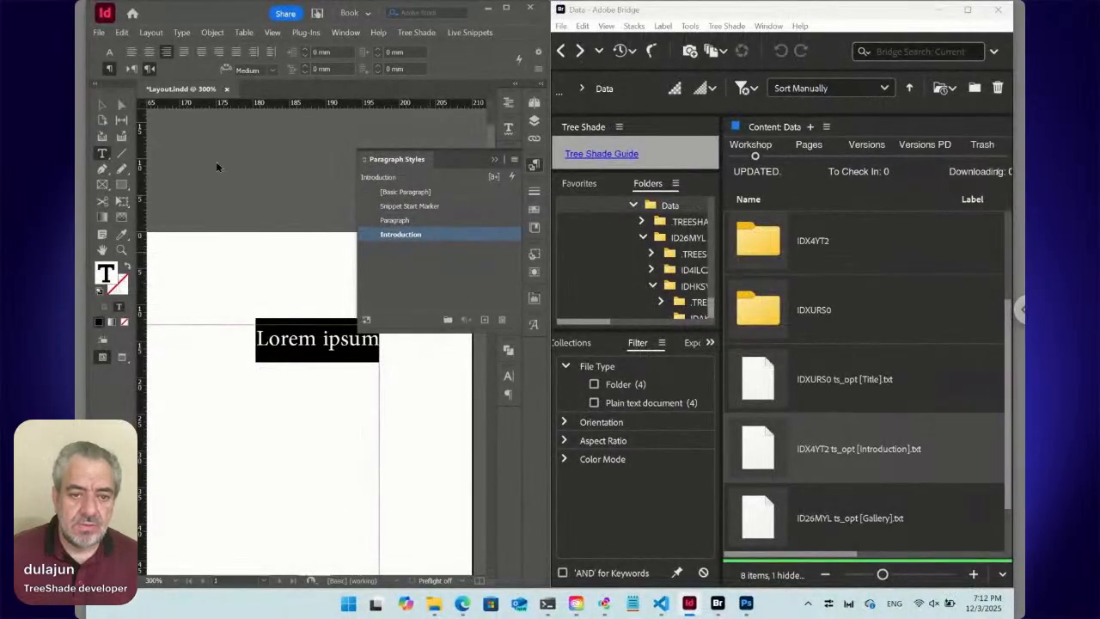
# Step: Set the placed Lorem ipsum text to left-to-right paragraph direction and an 18 pt font size
pyautogui.click(130, 71)
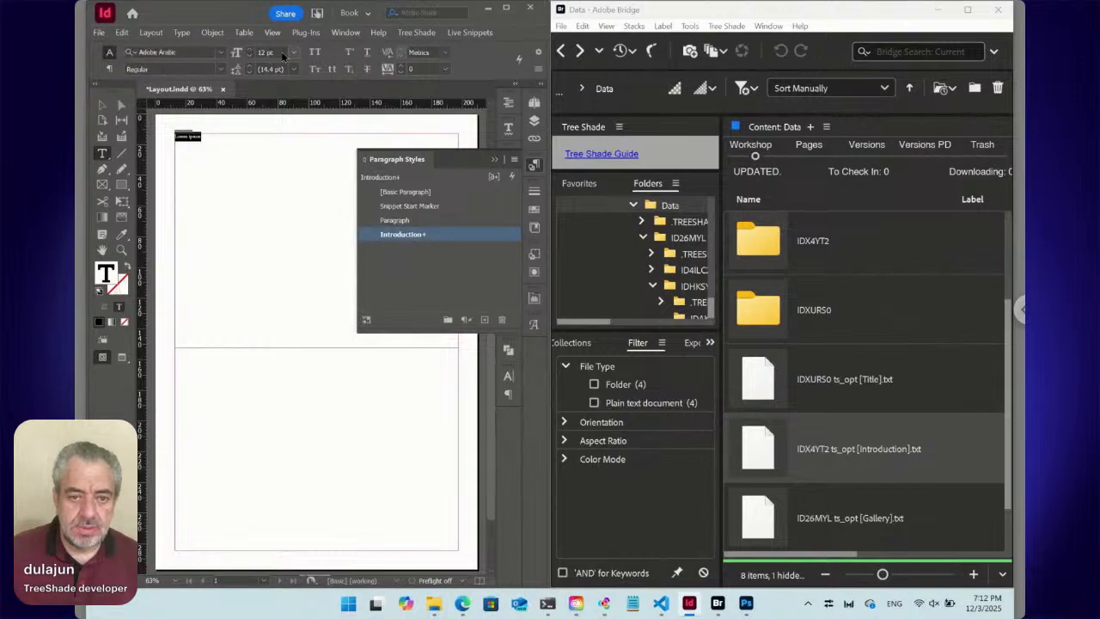
pyautogui.click(291, 52)
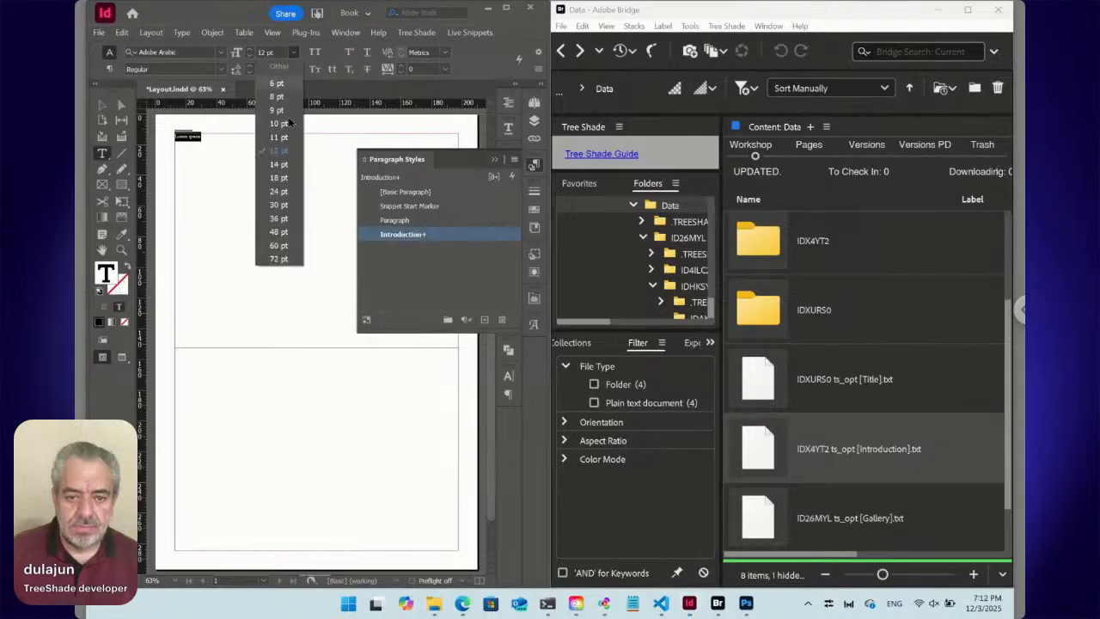
pyautogui.click(287, 183)
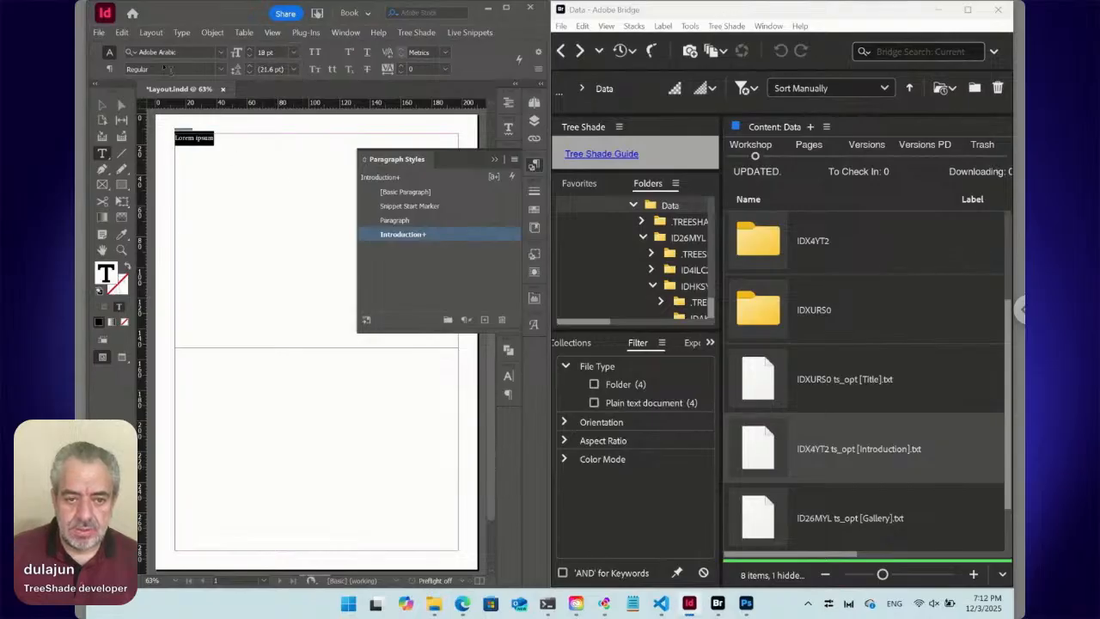
# Step: Change the font of the placed Lorem ipsum text to Objectivity Regular
pyautogui.click(176, 52)
pyautogui.write('objec')
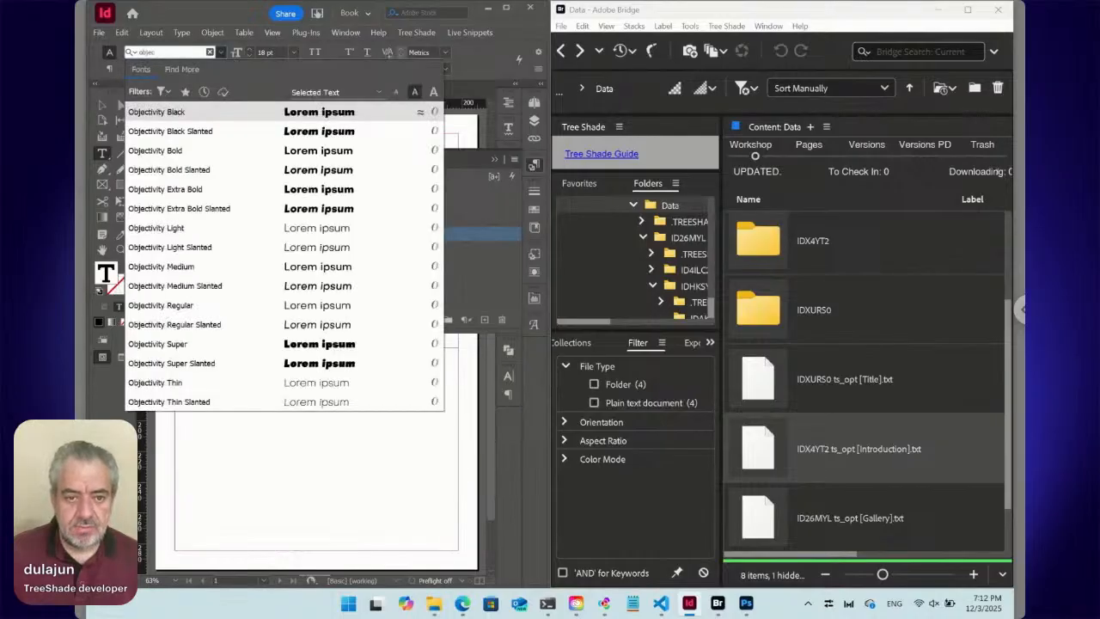
pyautogui.press('Down')
pyautogui.press('Down')
pyautogui.press('Down')
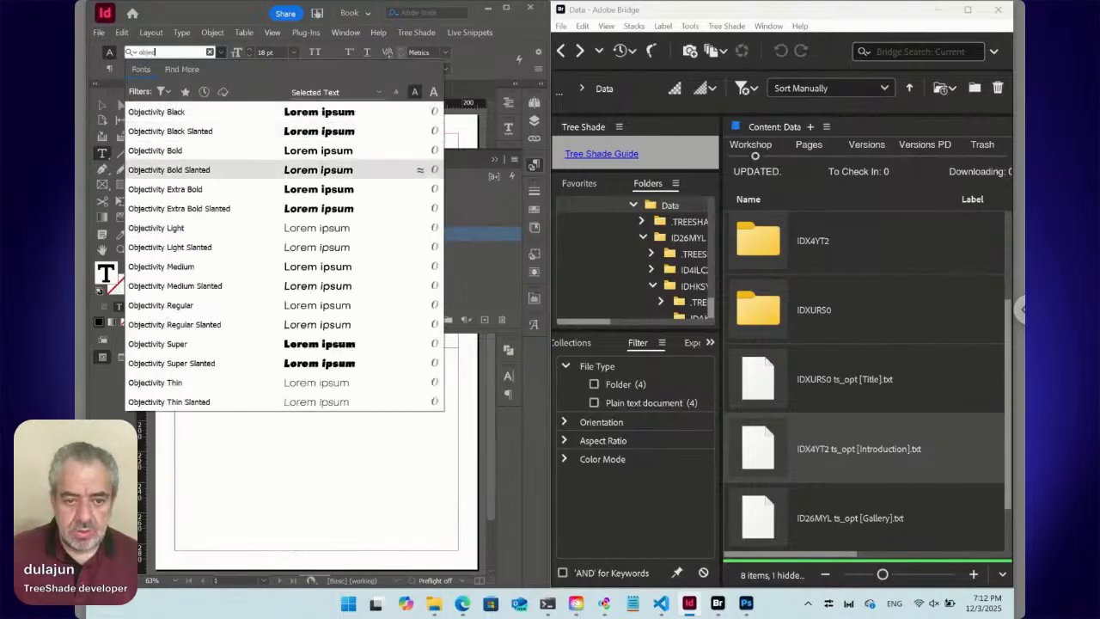
pyautogui.press('Down')
pyautogui.press('Down')
pyautogui.press('Down')
pyautogui.press('Down')
pyautogui.press('Down')
pyautogui.press('Down')
pyautogui.press('Down')
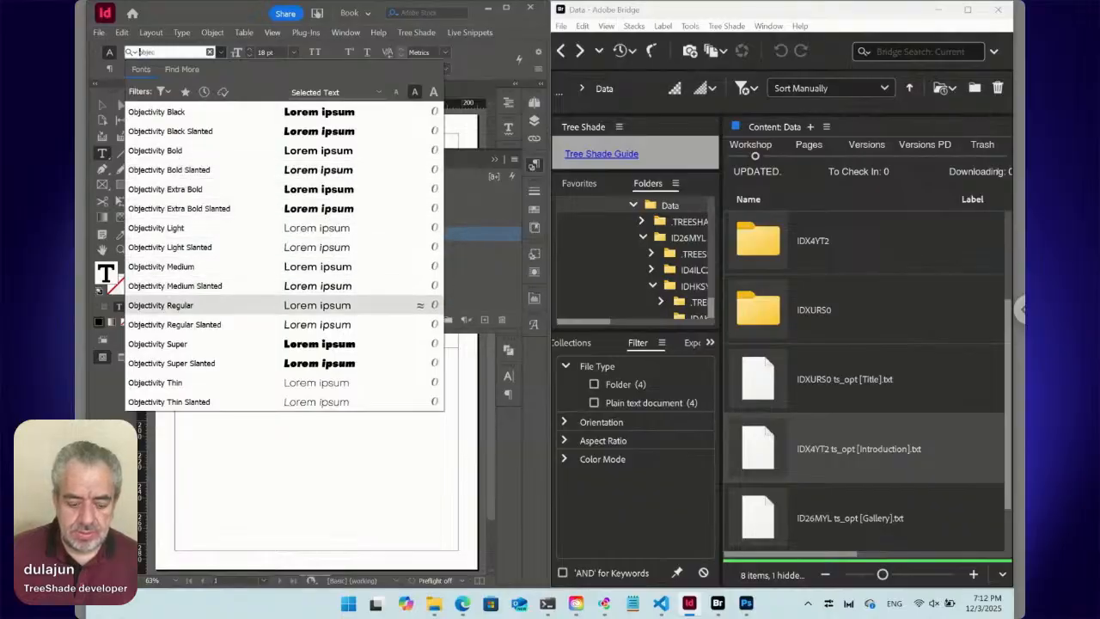
pyautogui.press('Return')
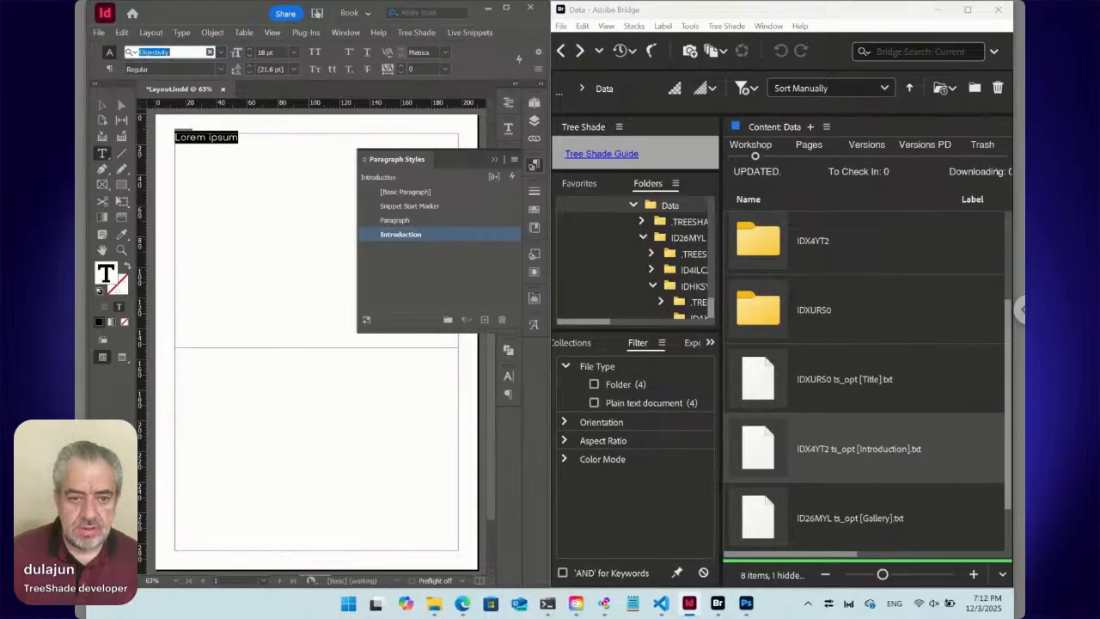
pyautogui.click(215, 139)
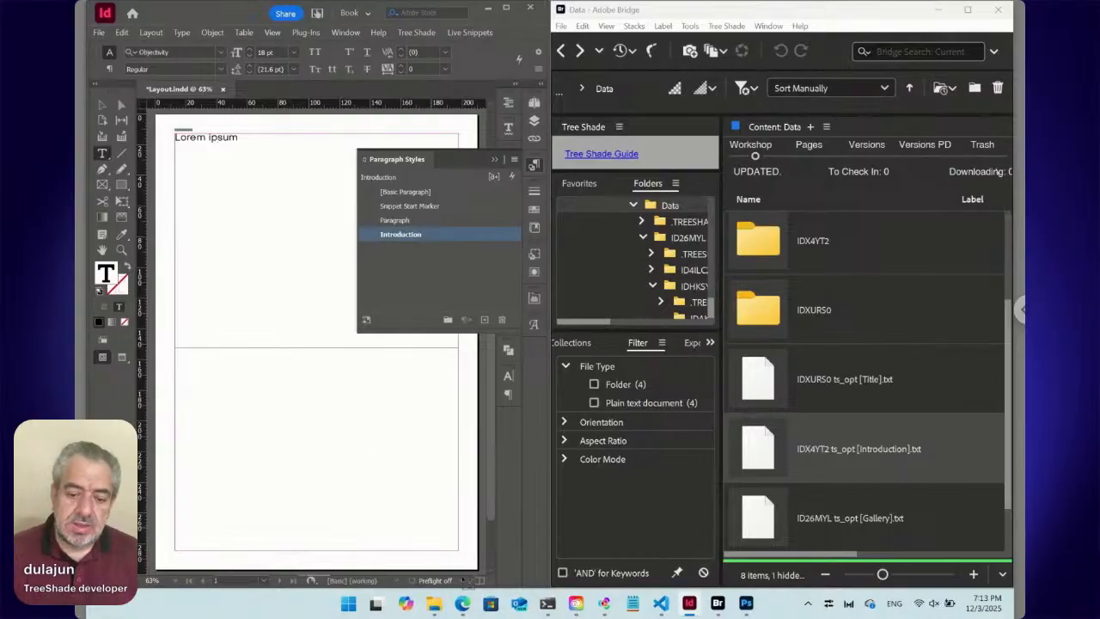
# Step: Switch to Edge and view the TreeShade page on Adobe Exchange
pyautogui.click(463, 604)
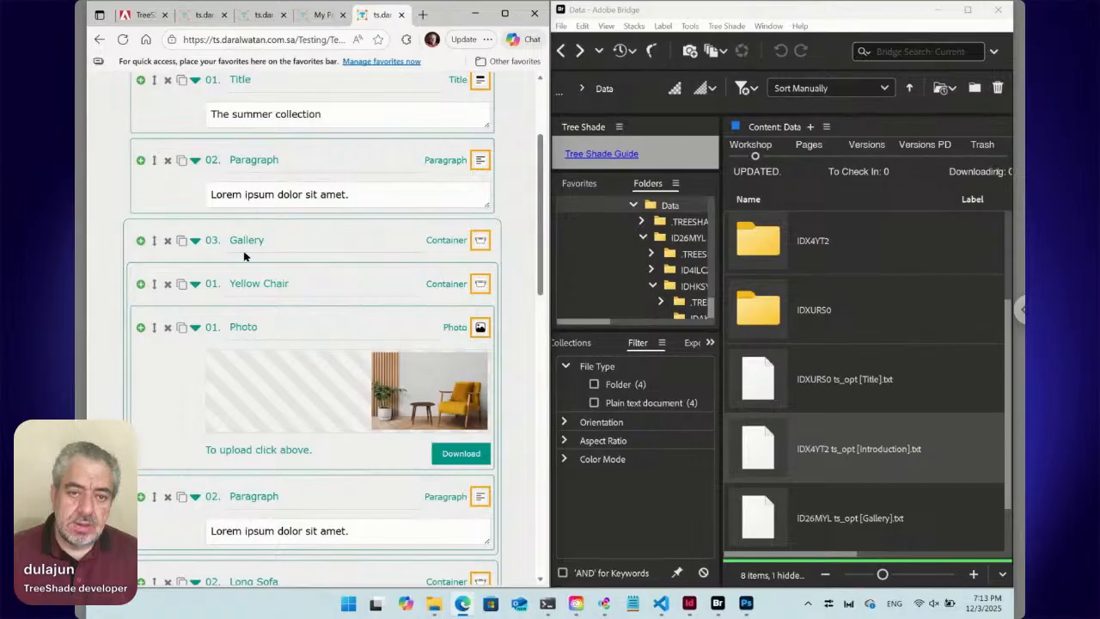
pyautogui.click(145, 17)
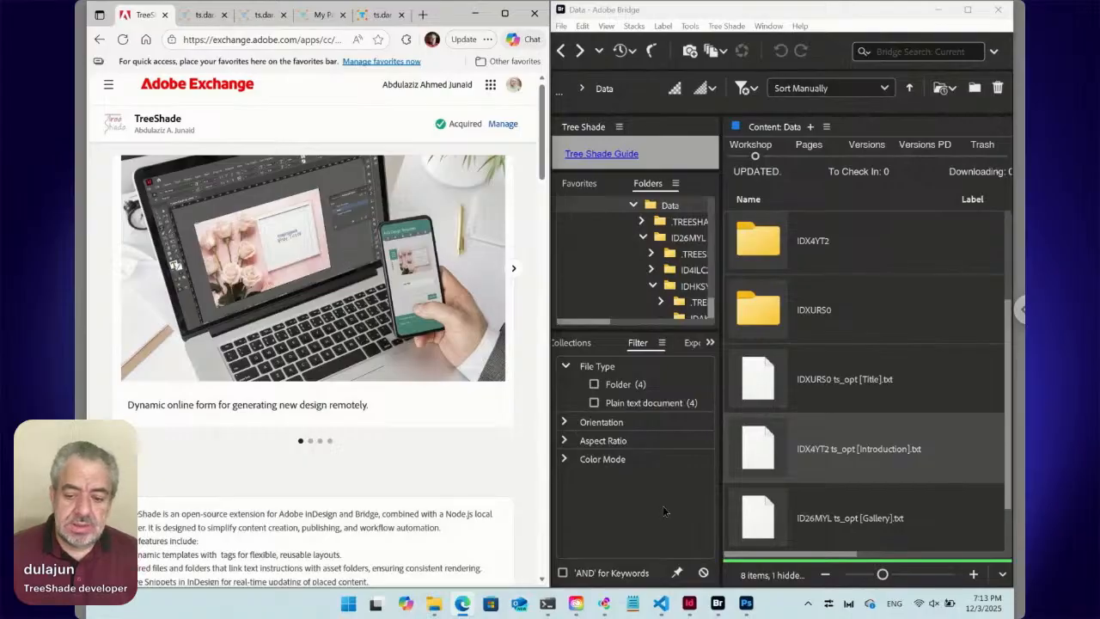
# Step: Return to InDesign and examine which extensions are available, without opening any
pyautogui.click(690, 604)
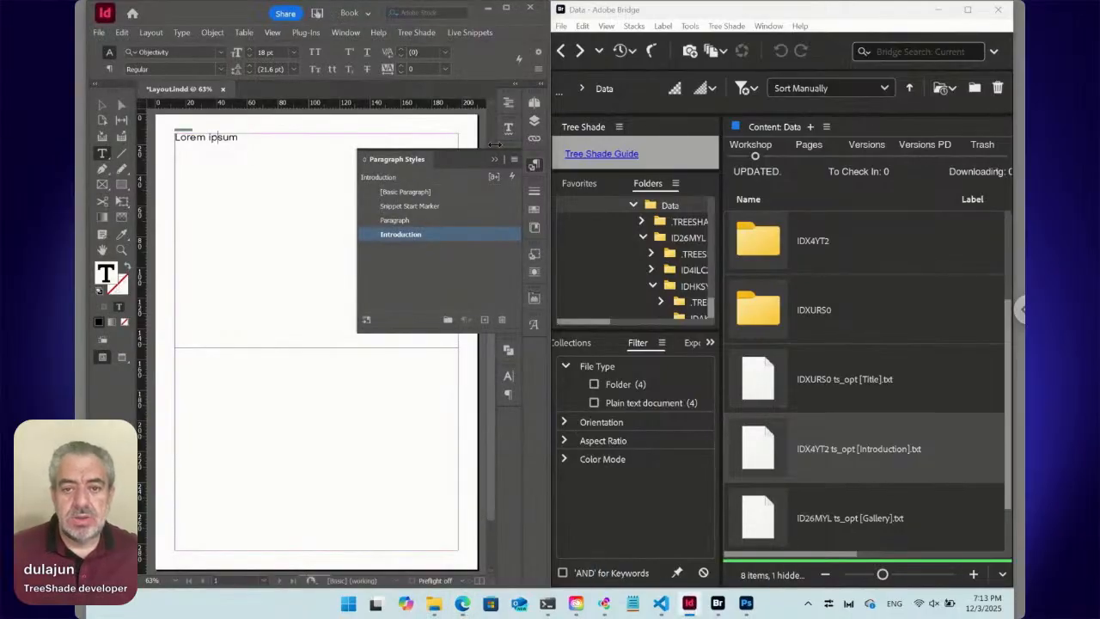
pyautogui.click(347, 33)
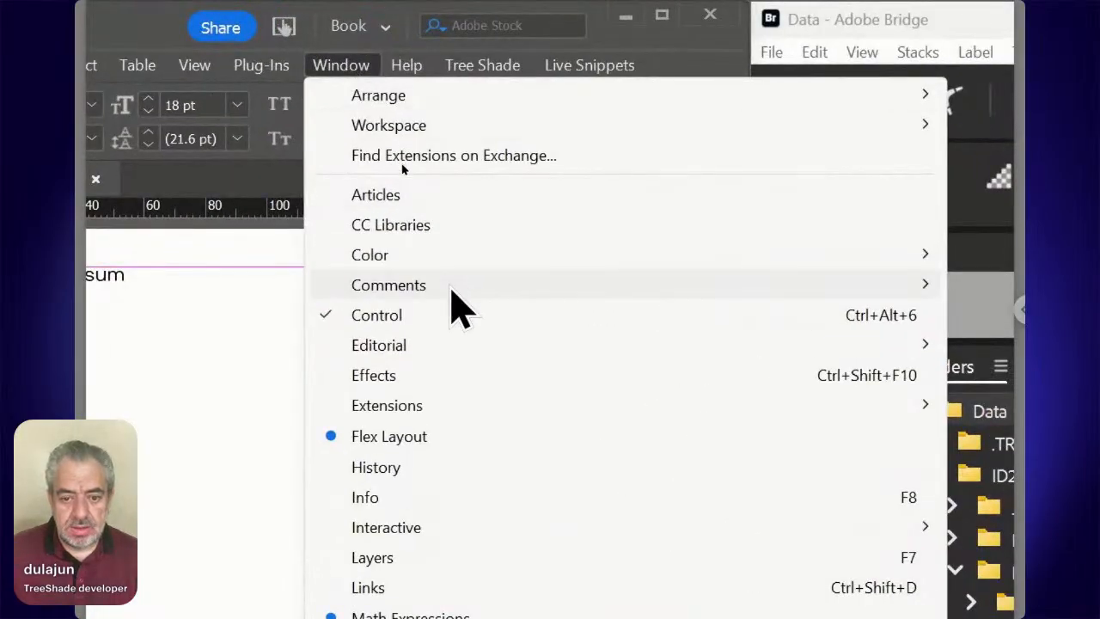
pyautogui.moveTo(441, 417)
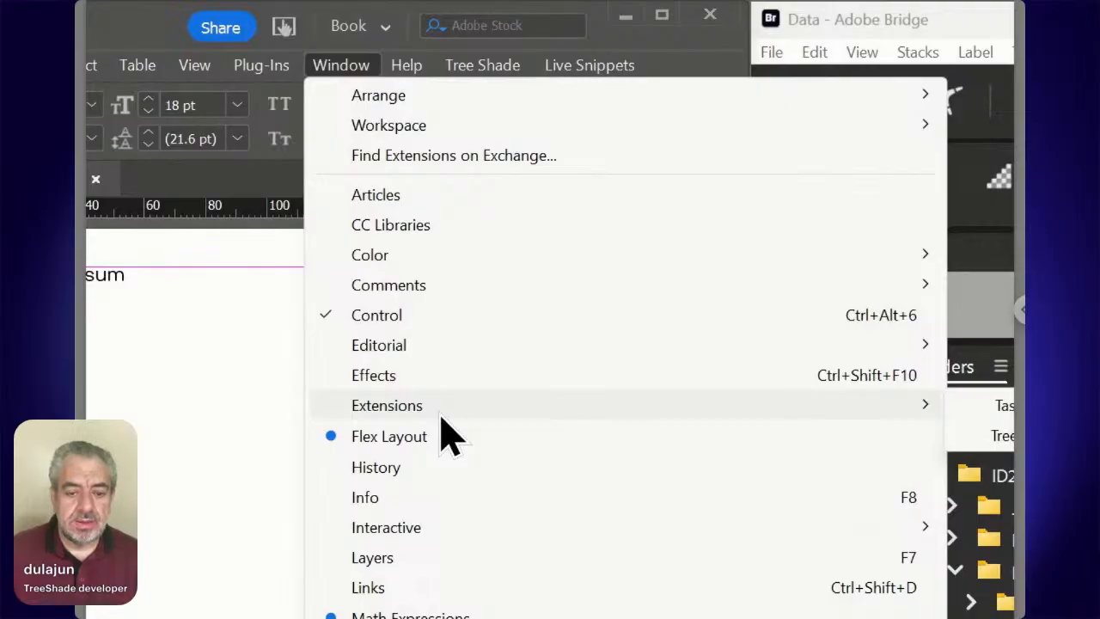
pyautogui.click(703, 415)
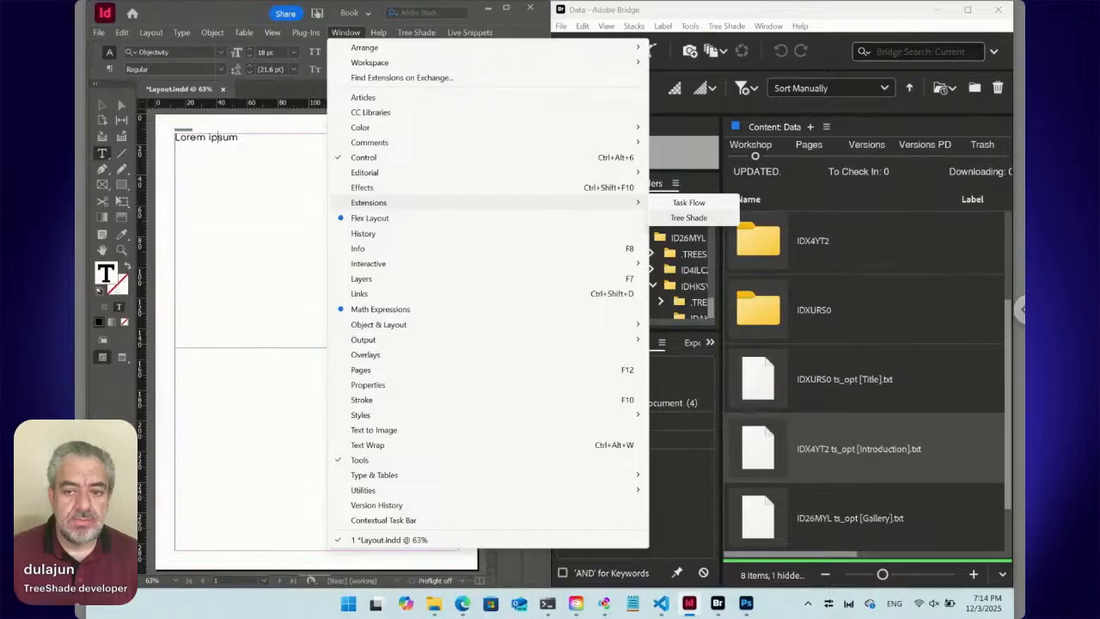
pyautogui.click(348, 34)
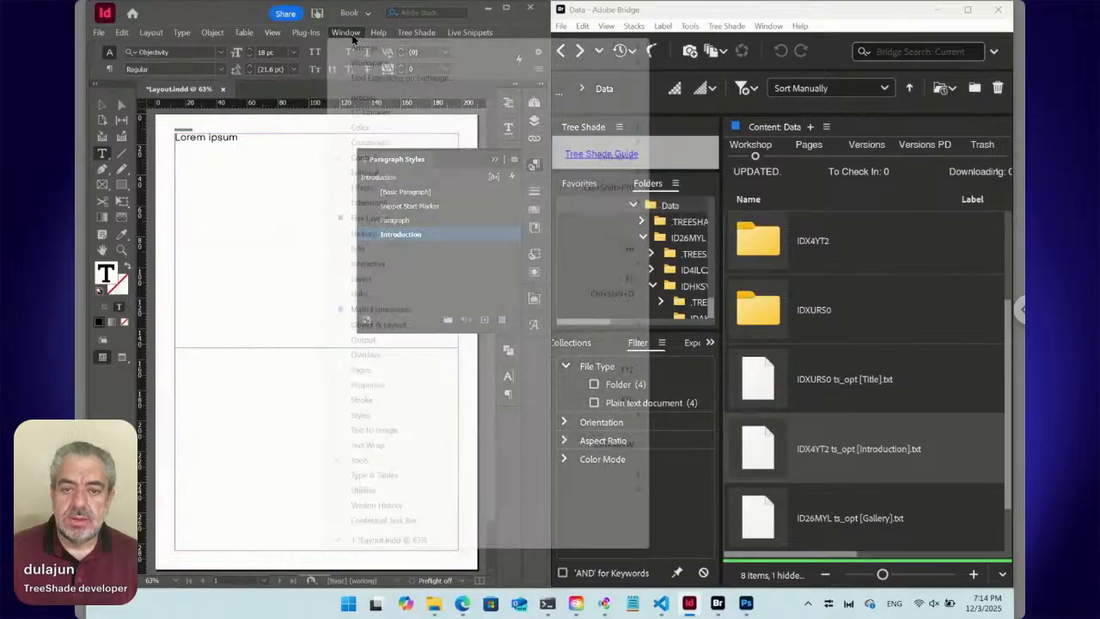
# Step: Switch to the TreeShade page on Adobe Exchange in Edge and maximize the browser window
pyautogui.click(464, 607)
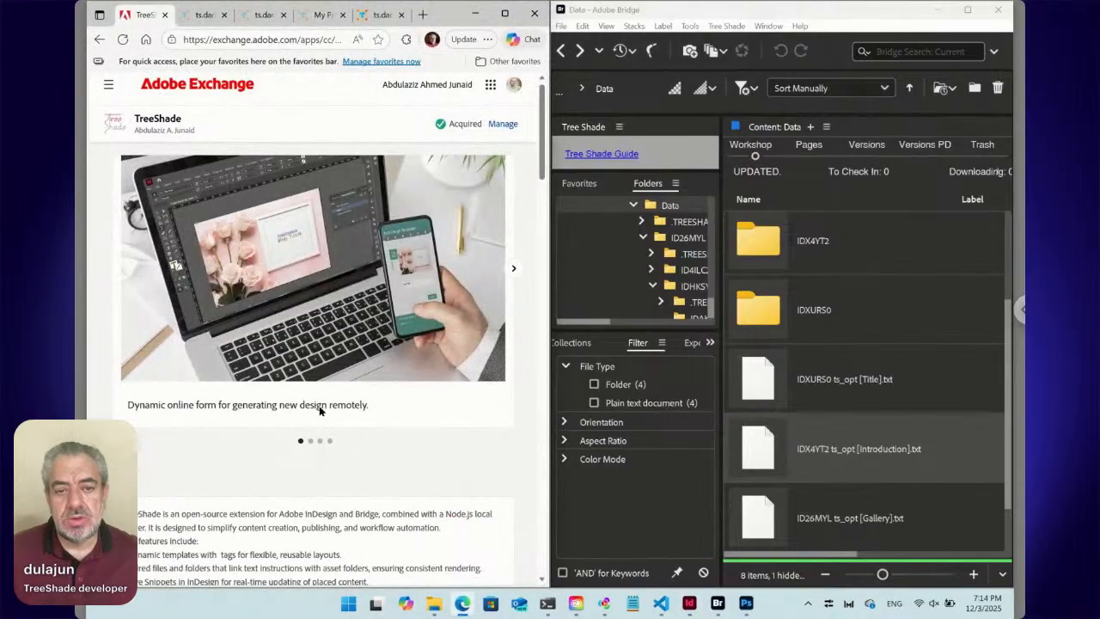
pyautogui.click(504, 14)
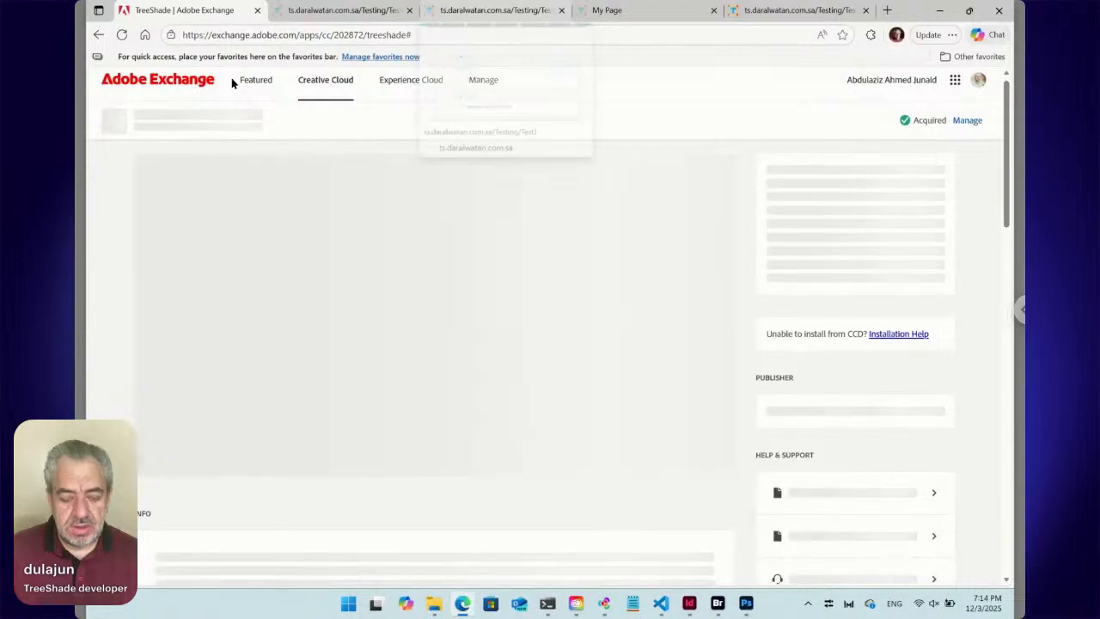